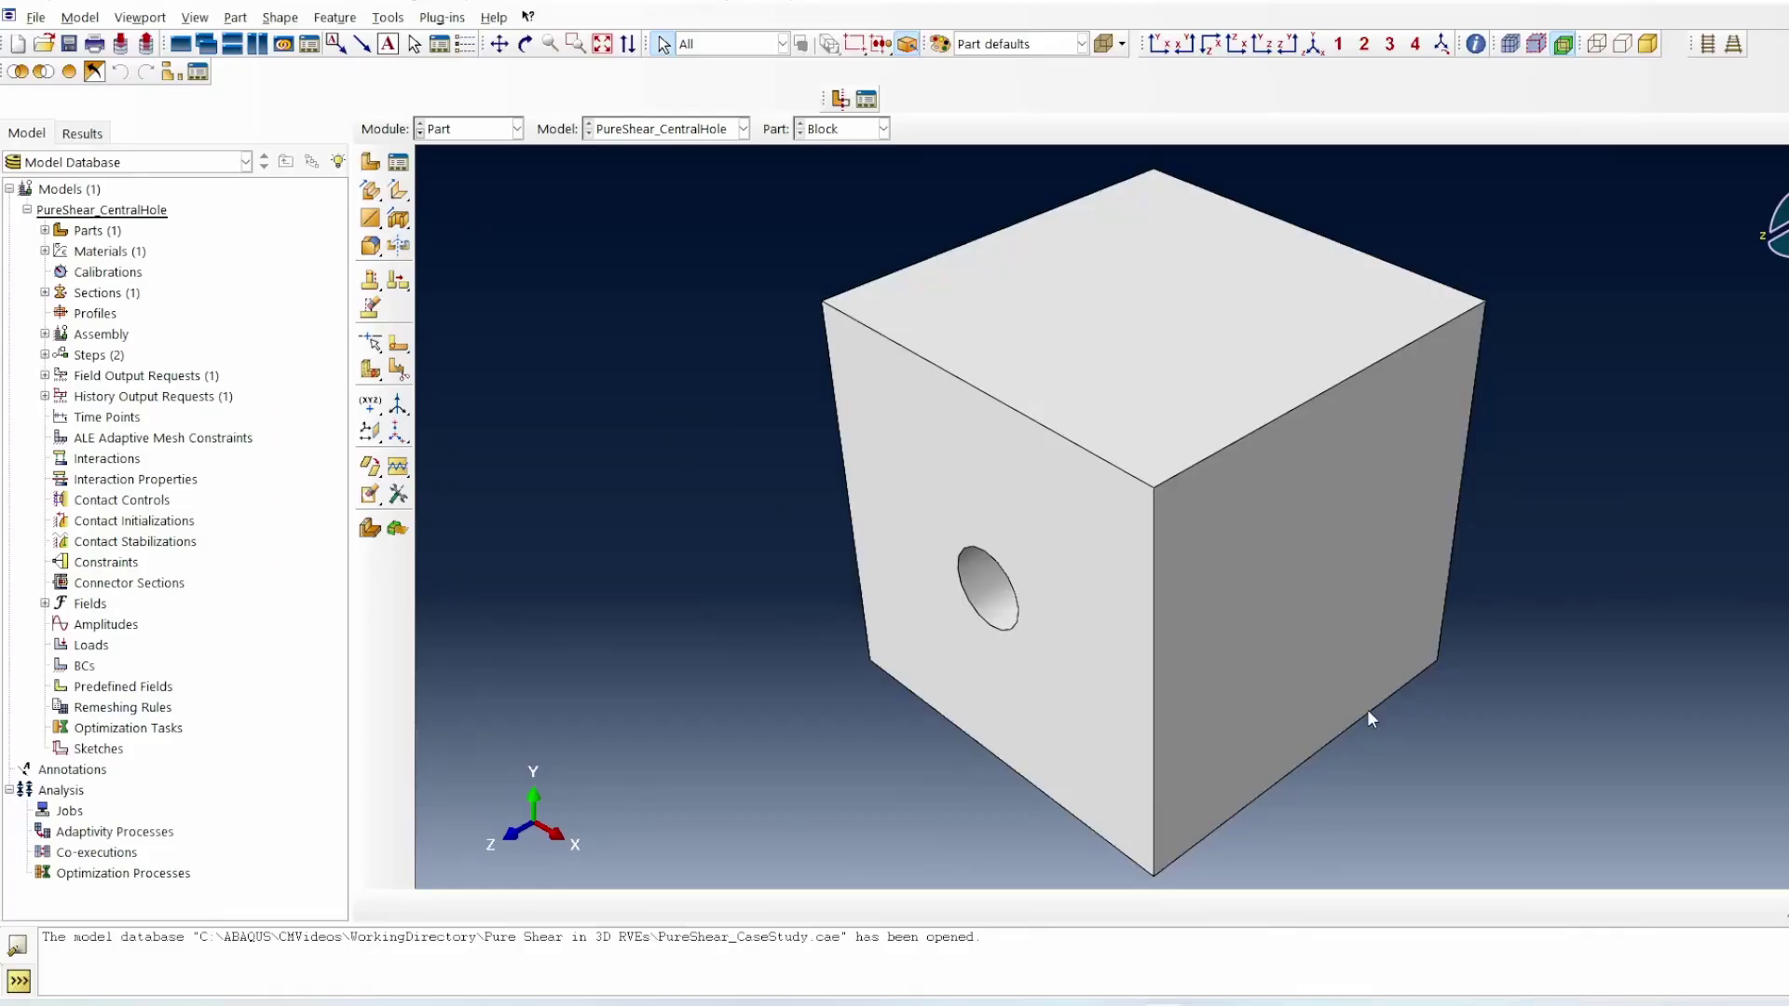
# Step: Review the elastic and plastic data of the Polypropylene material
pyautogui.click(525, 44)
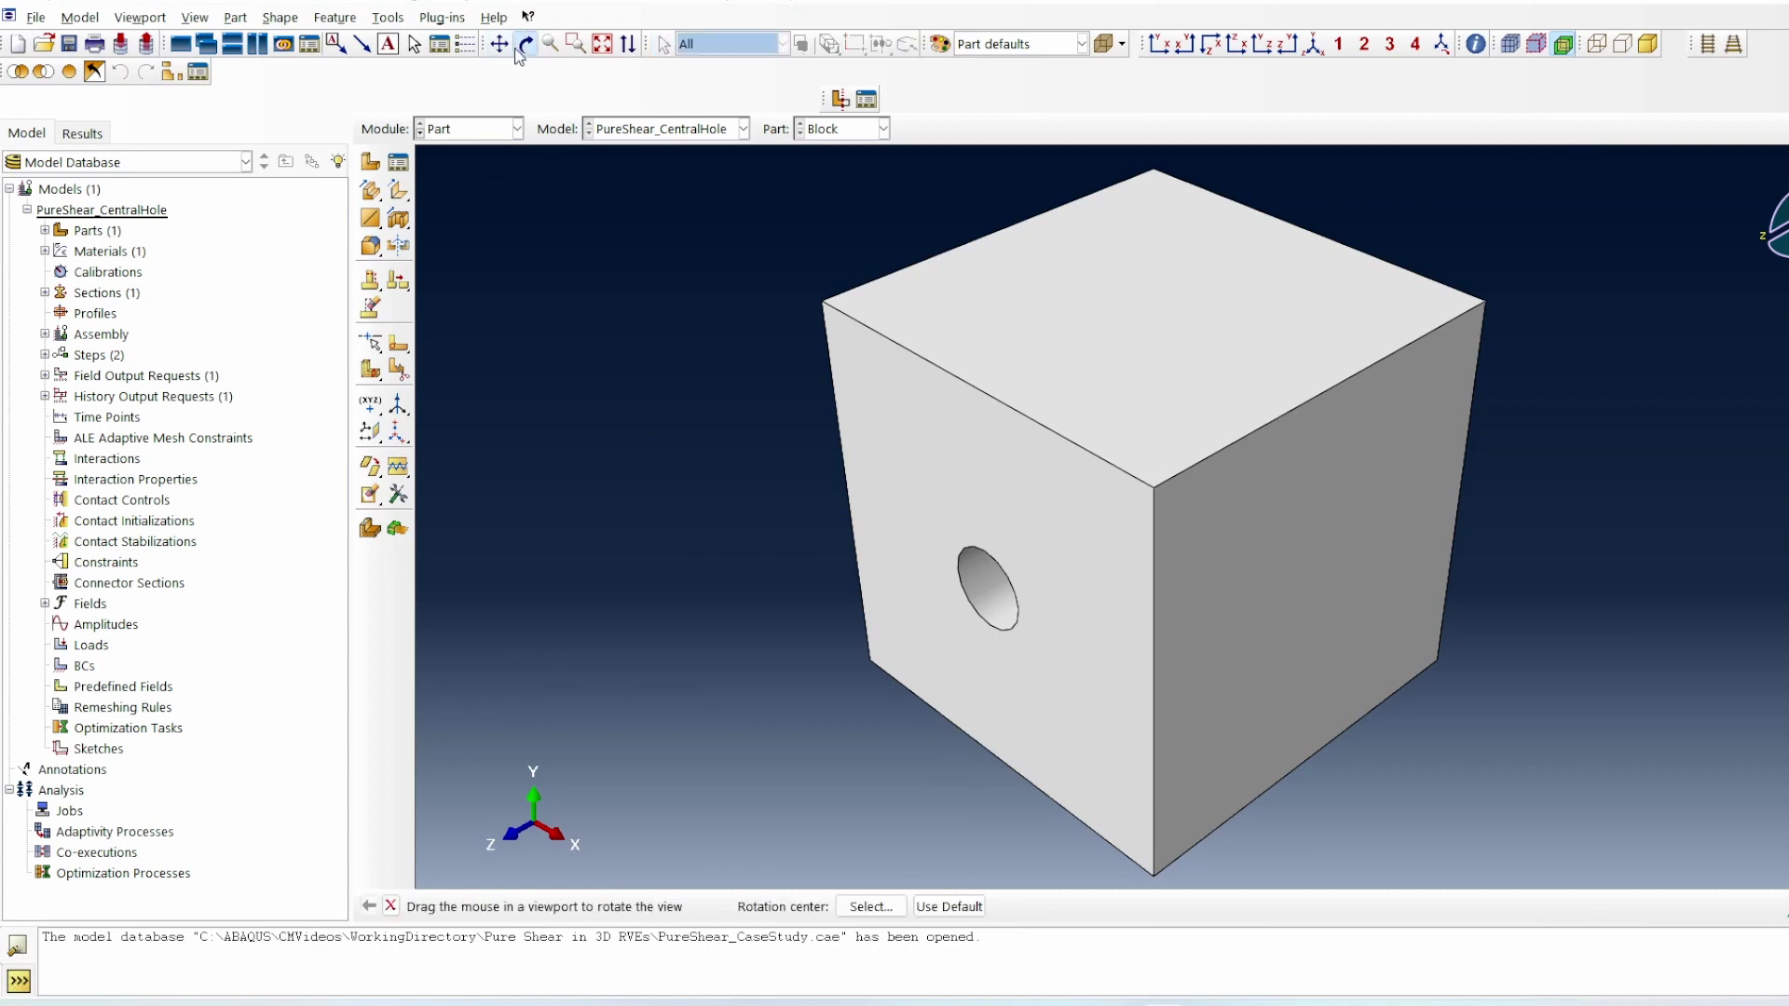
pyautogui.moveTo(1012, 536); pyautogui.dragTo(1081, 491)
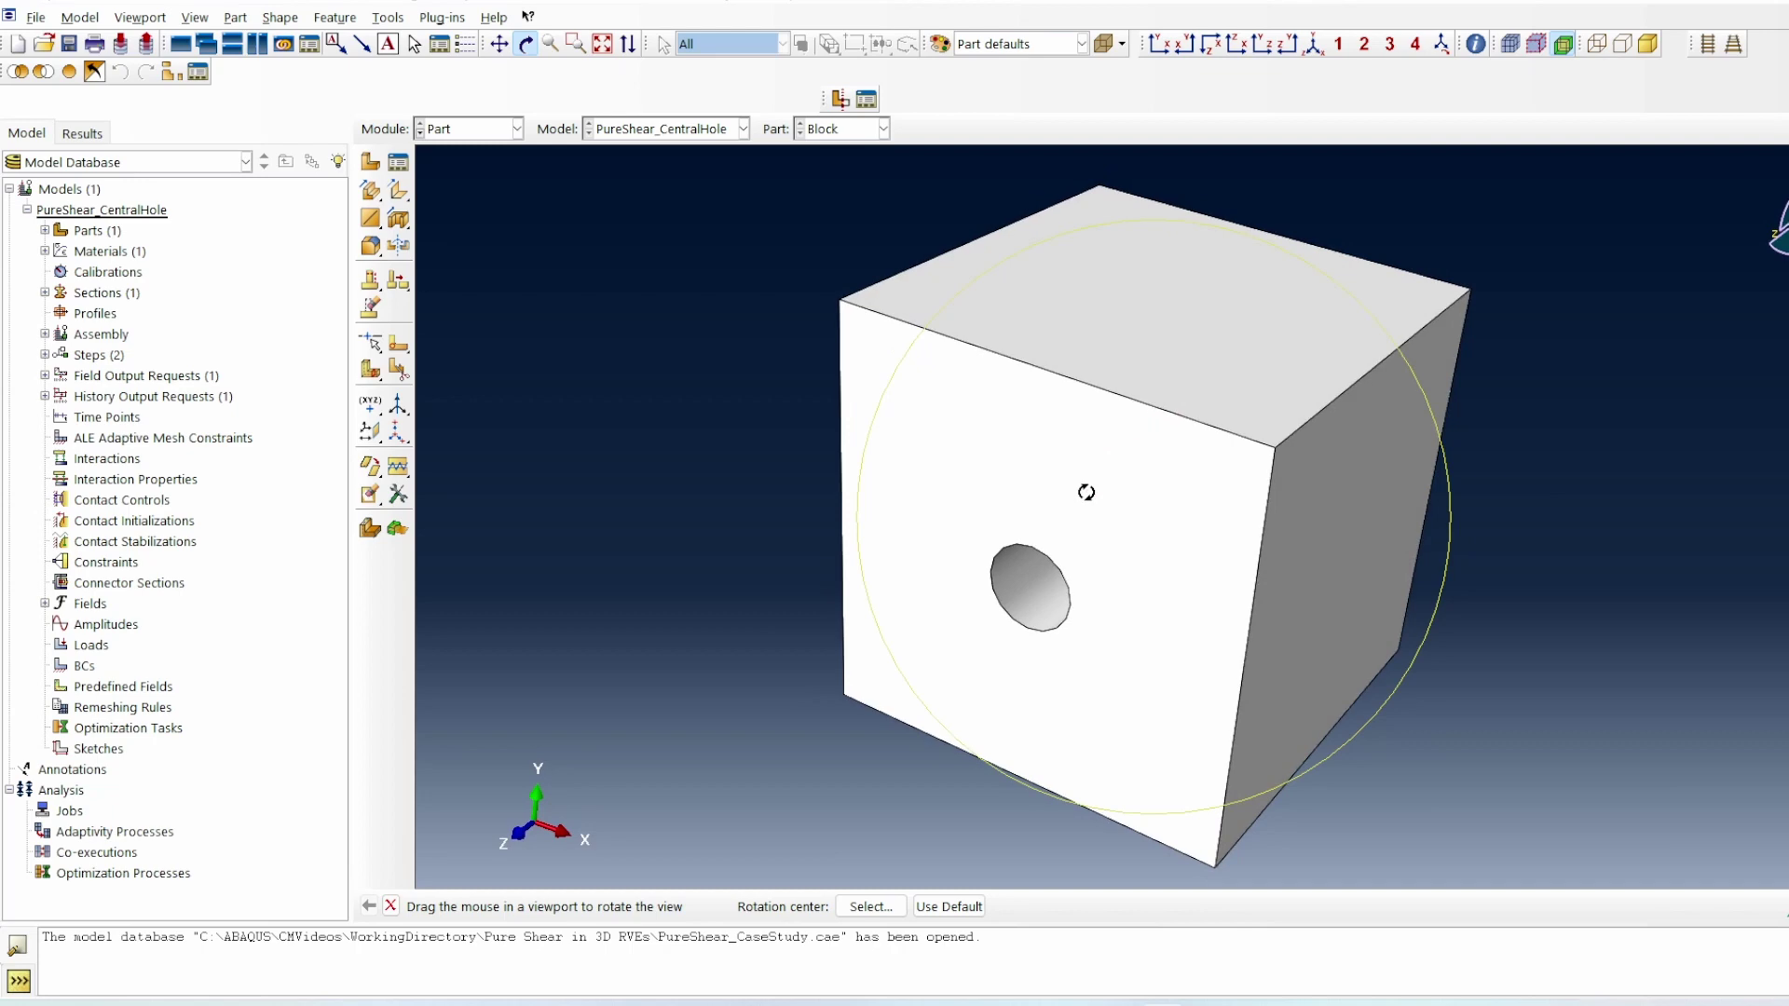
pyautogui.click(43, 230)
pyautogui.click(45, 500)
pyautogui.doubleClick(139, 515)
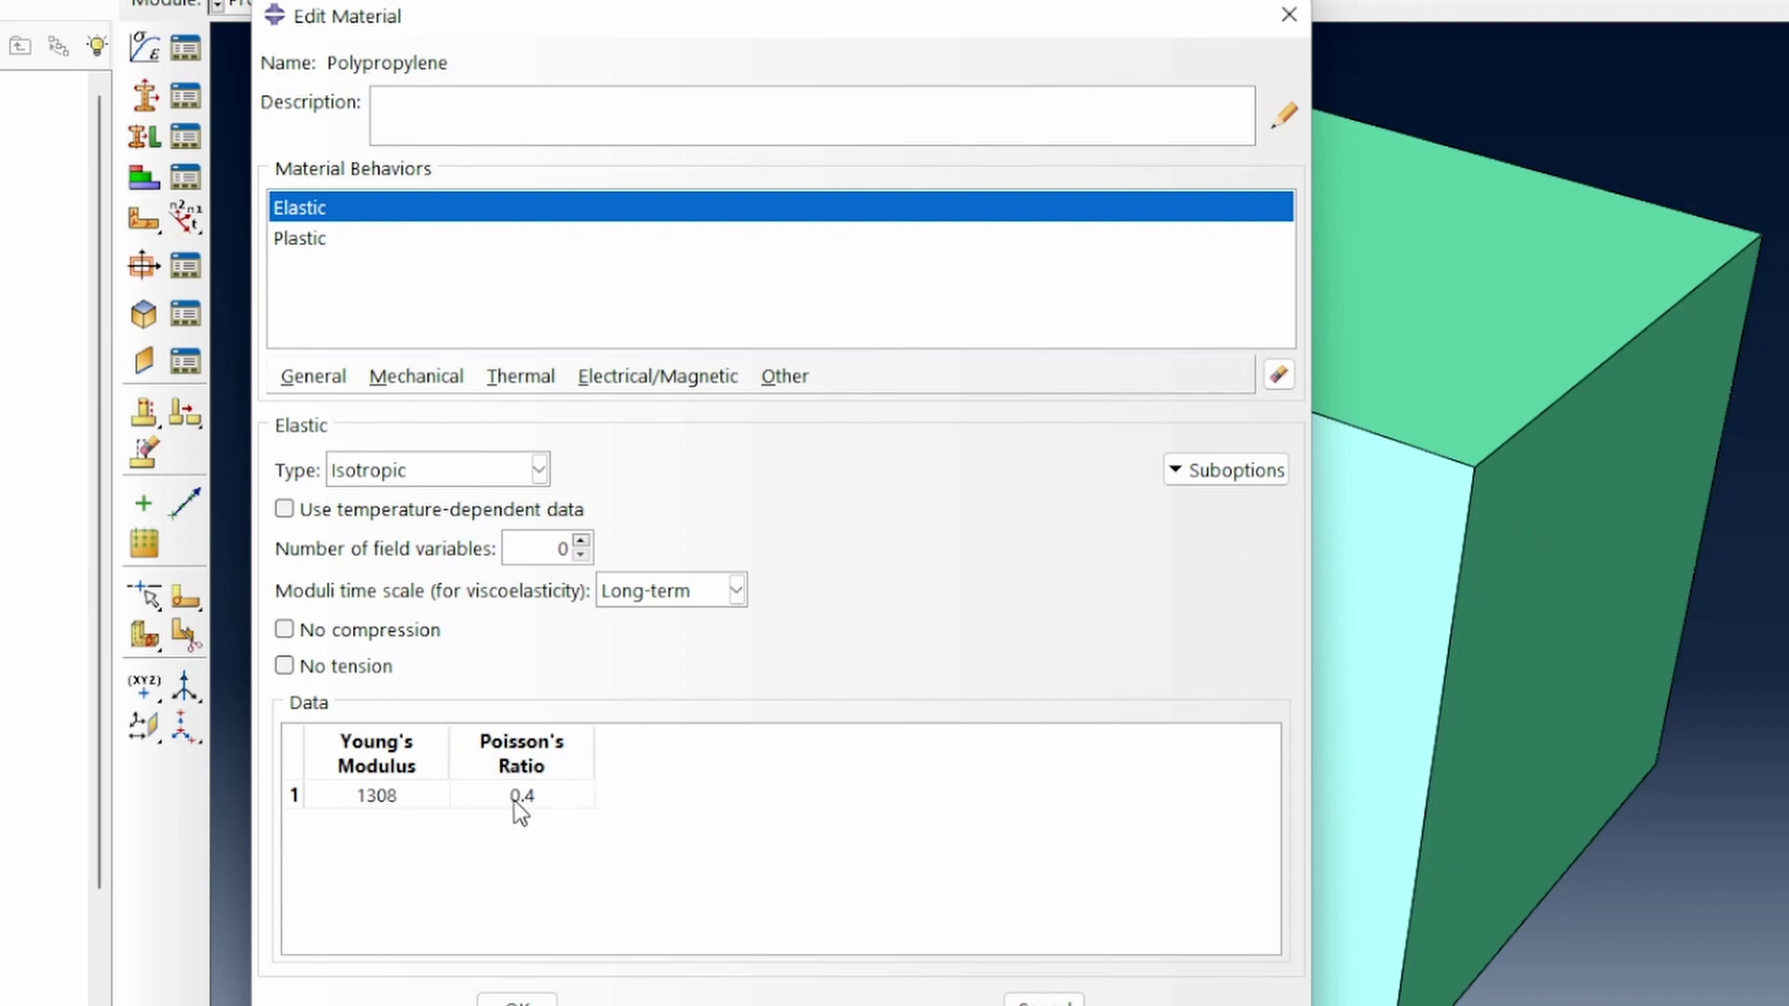
pyautogui.click(302, 247)
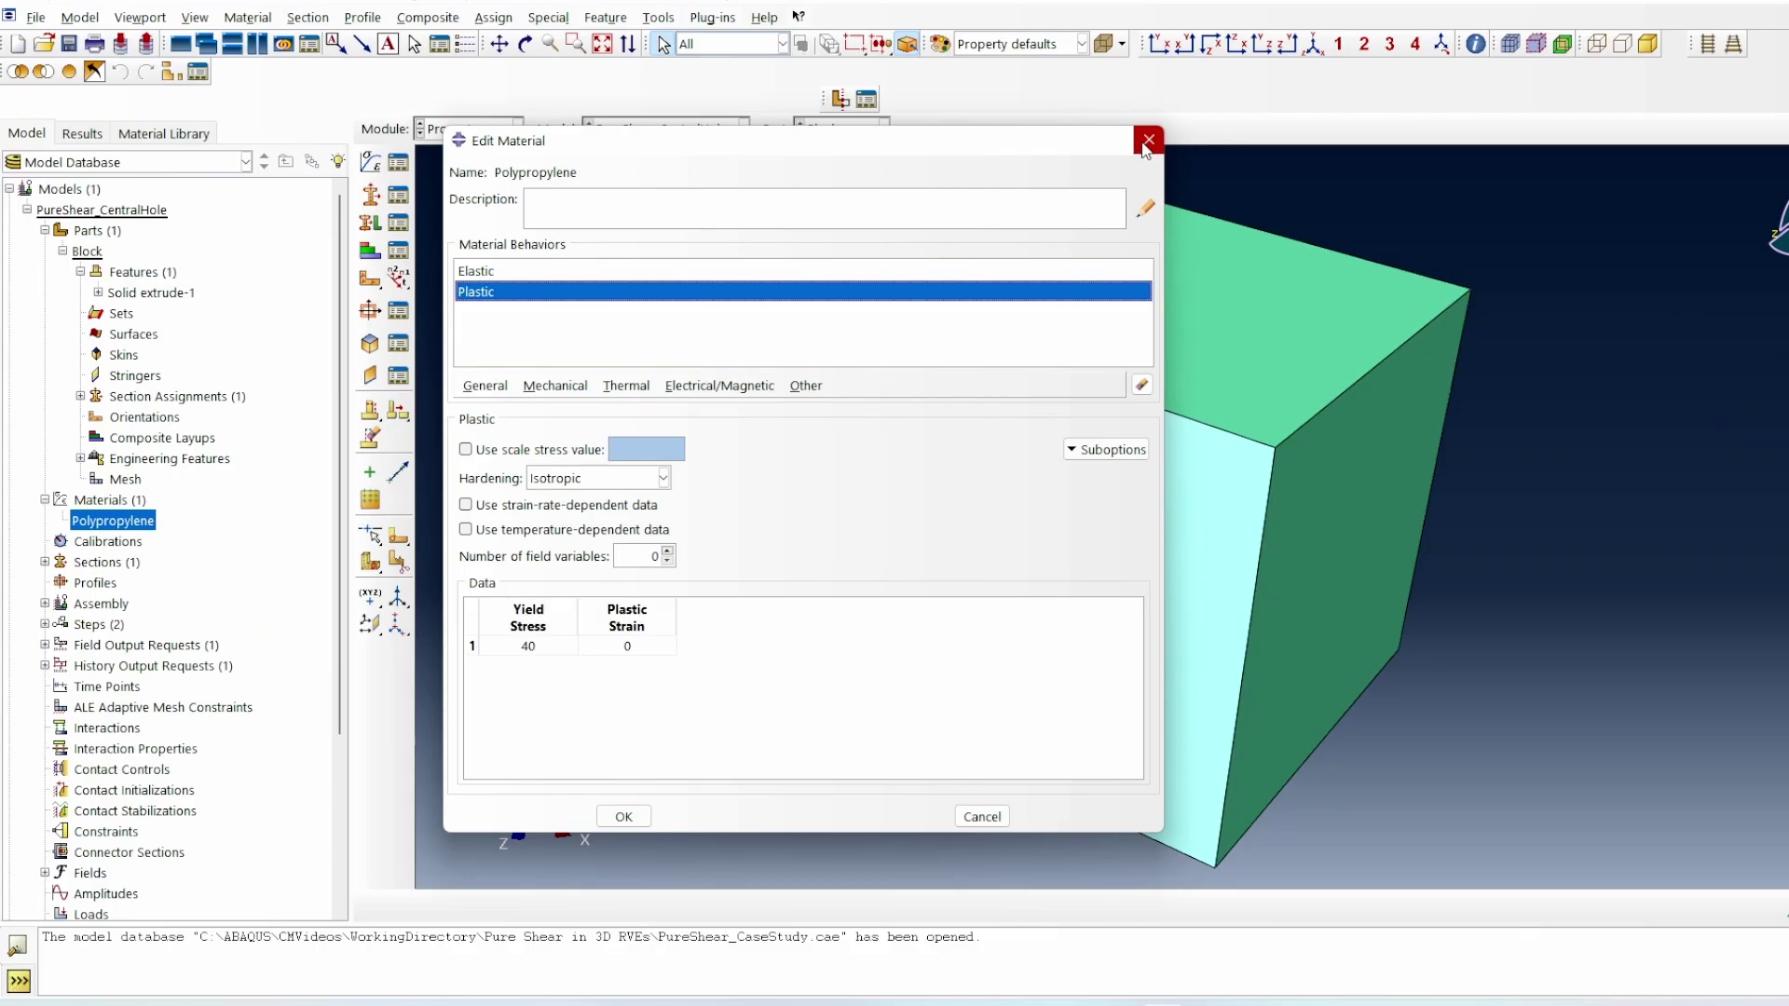
pyautogui.click(517, 1002)
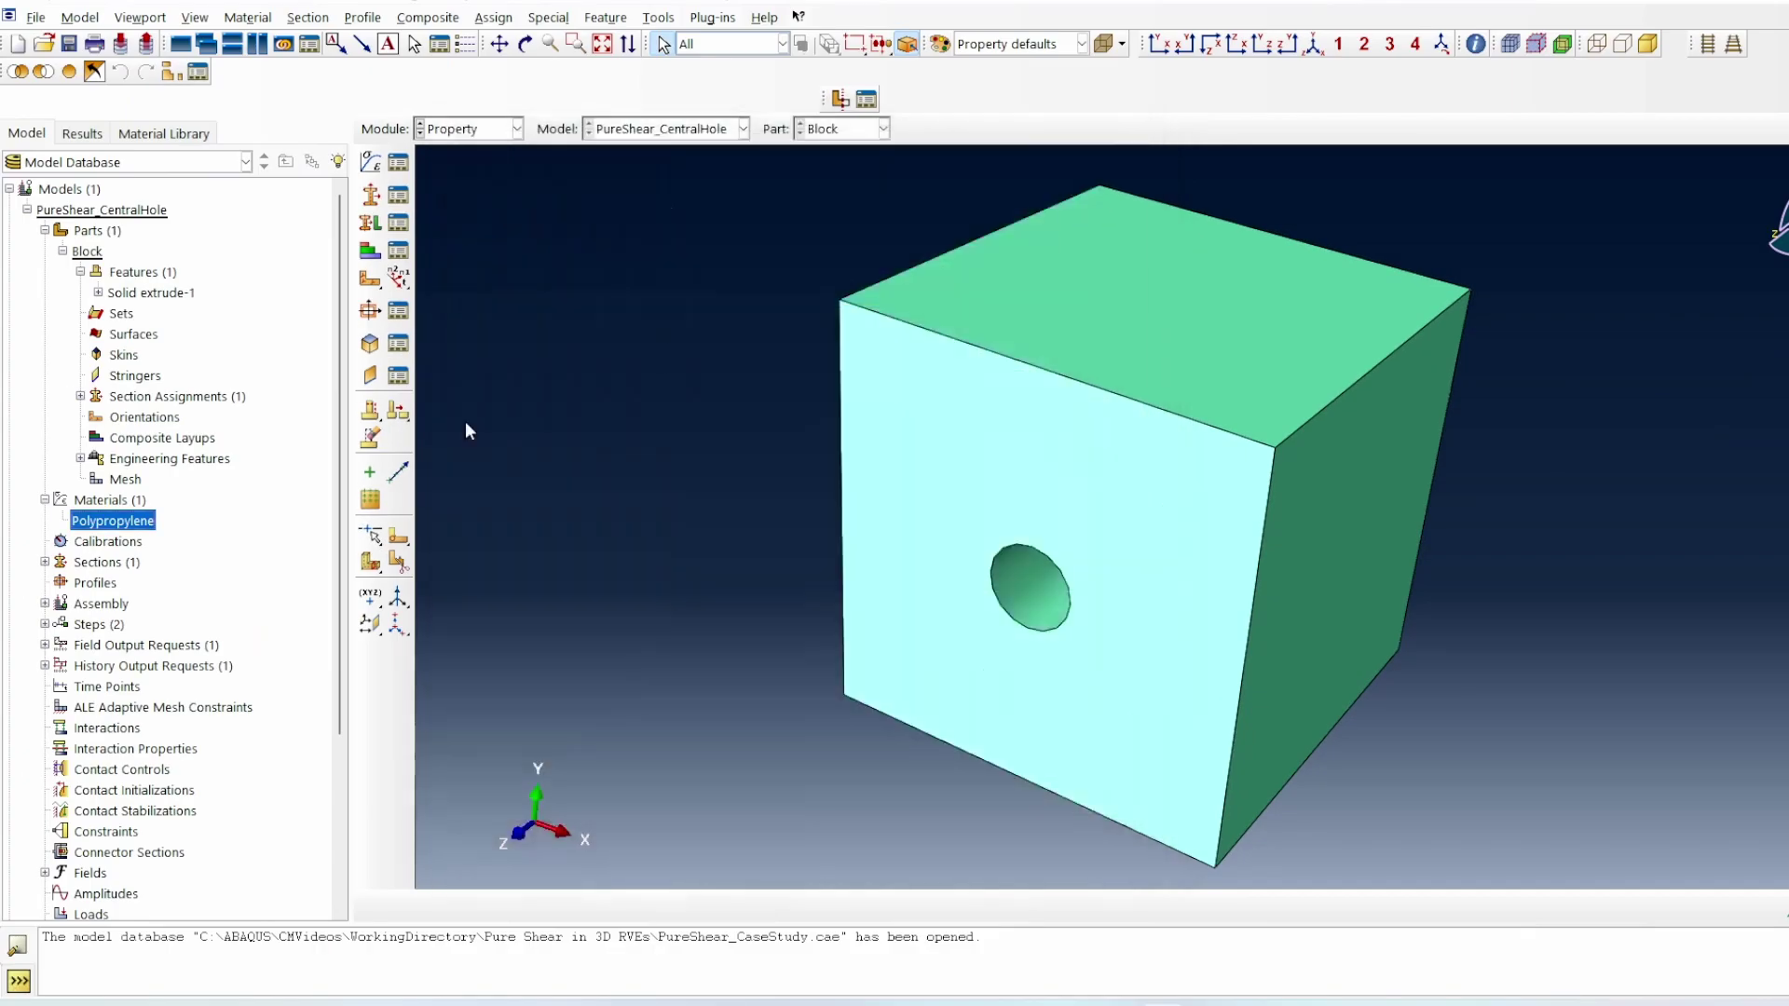
# Step: Review the ppSection section definition and its assigned material
pyautogui.click(45, 562)
pyautogui.click(103, 583)
pyautogui.doubleClick(110, 584)
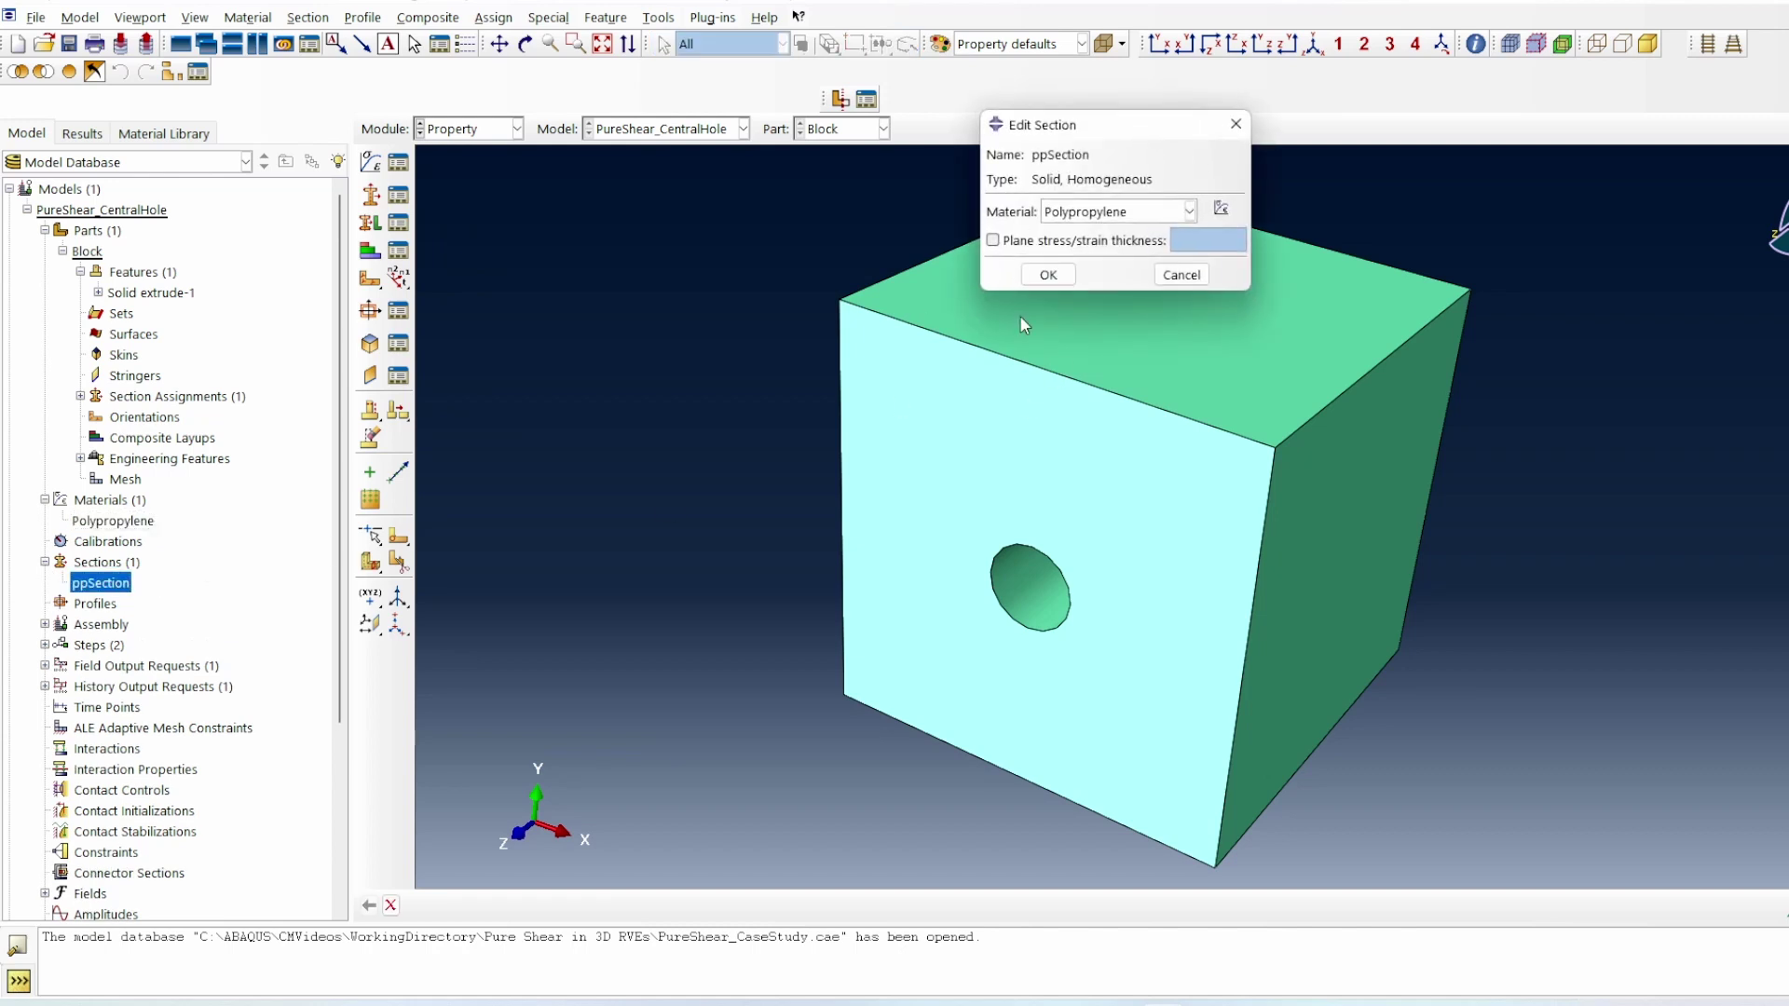
pyautogui.click(1059, 277)
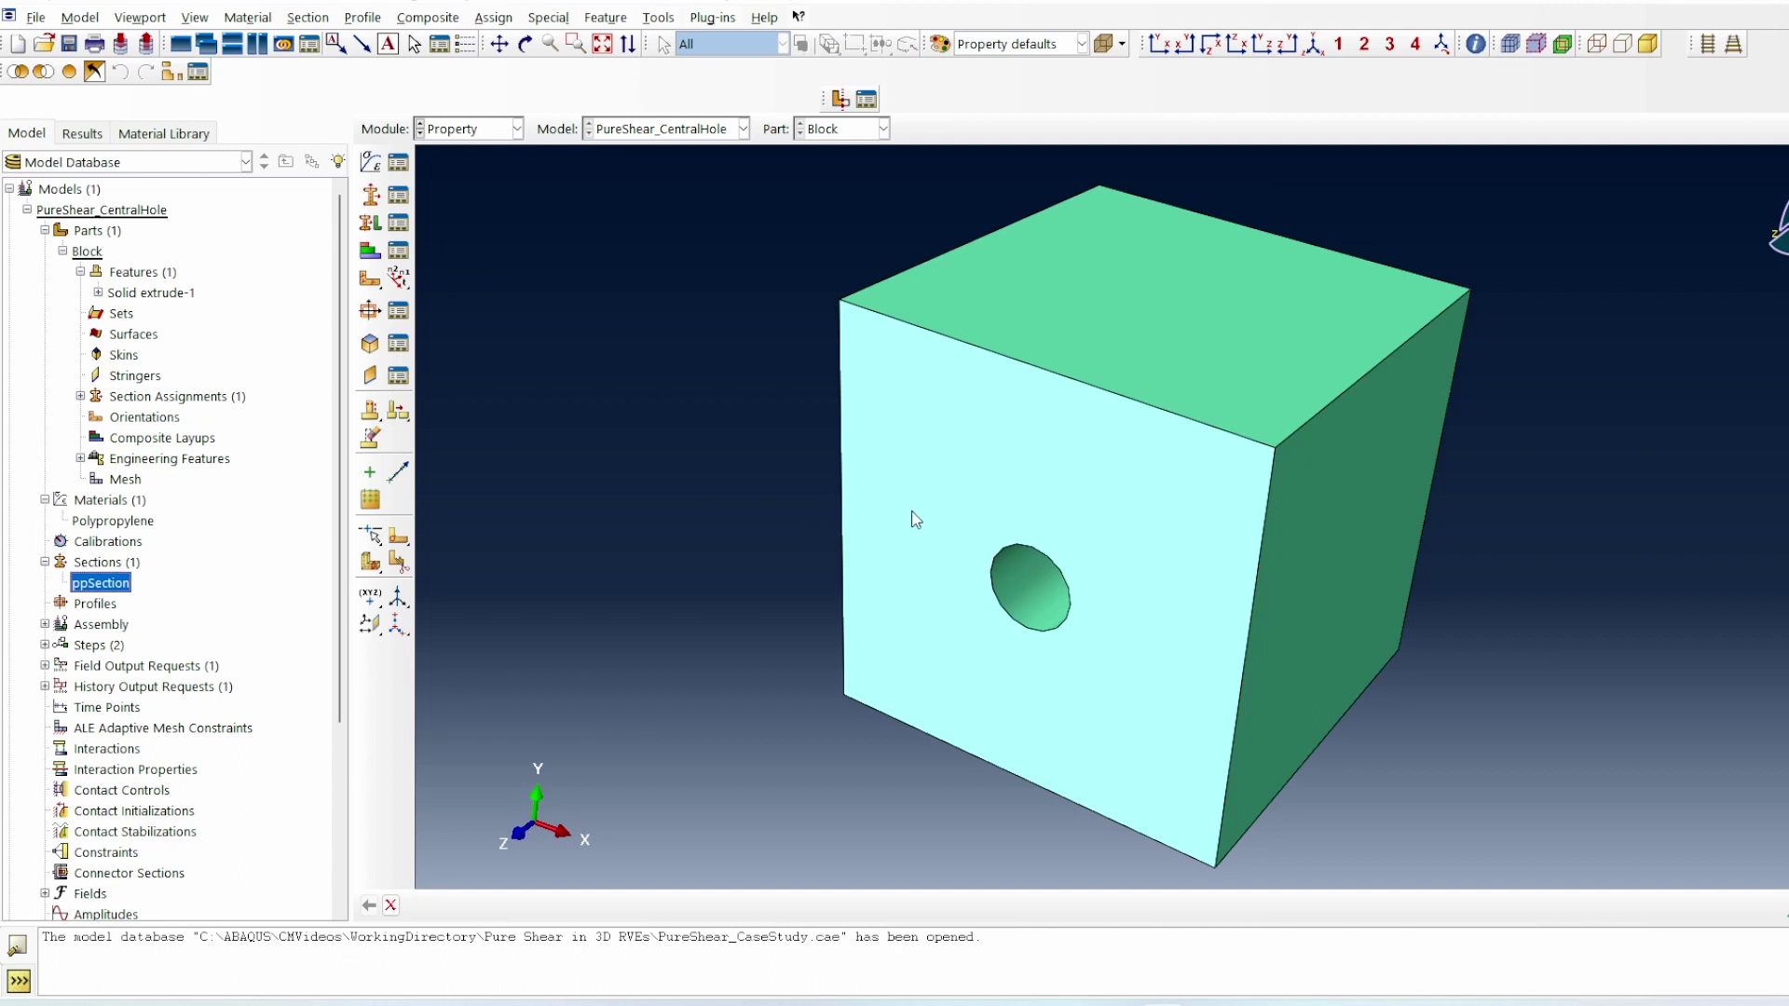
# Step: Create a geometry set named XFront on the block part containing its positive X face
pyautogui.click(526, 43)
pyautogui.moveTo(1072, 578); pyautogui.dragTo(1178, 609)
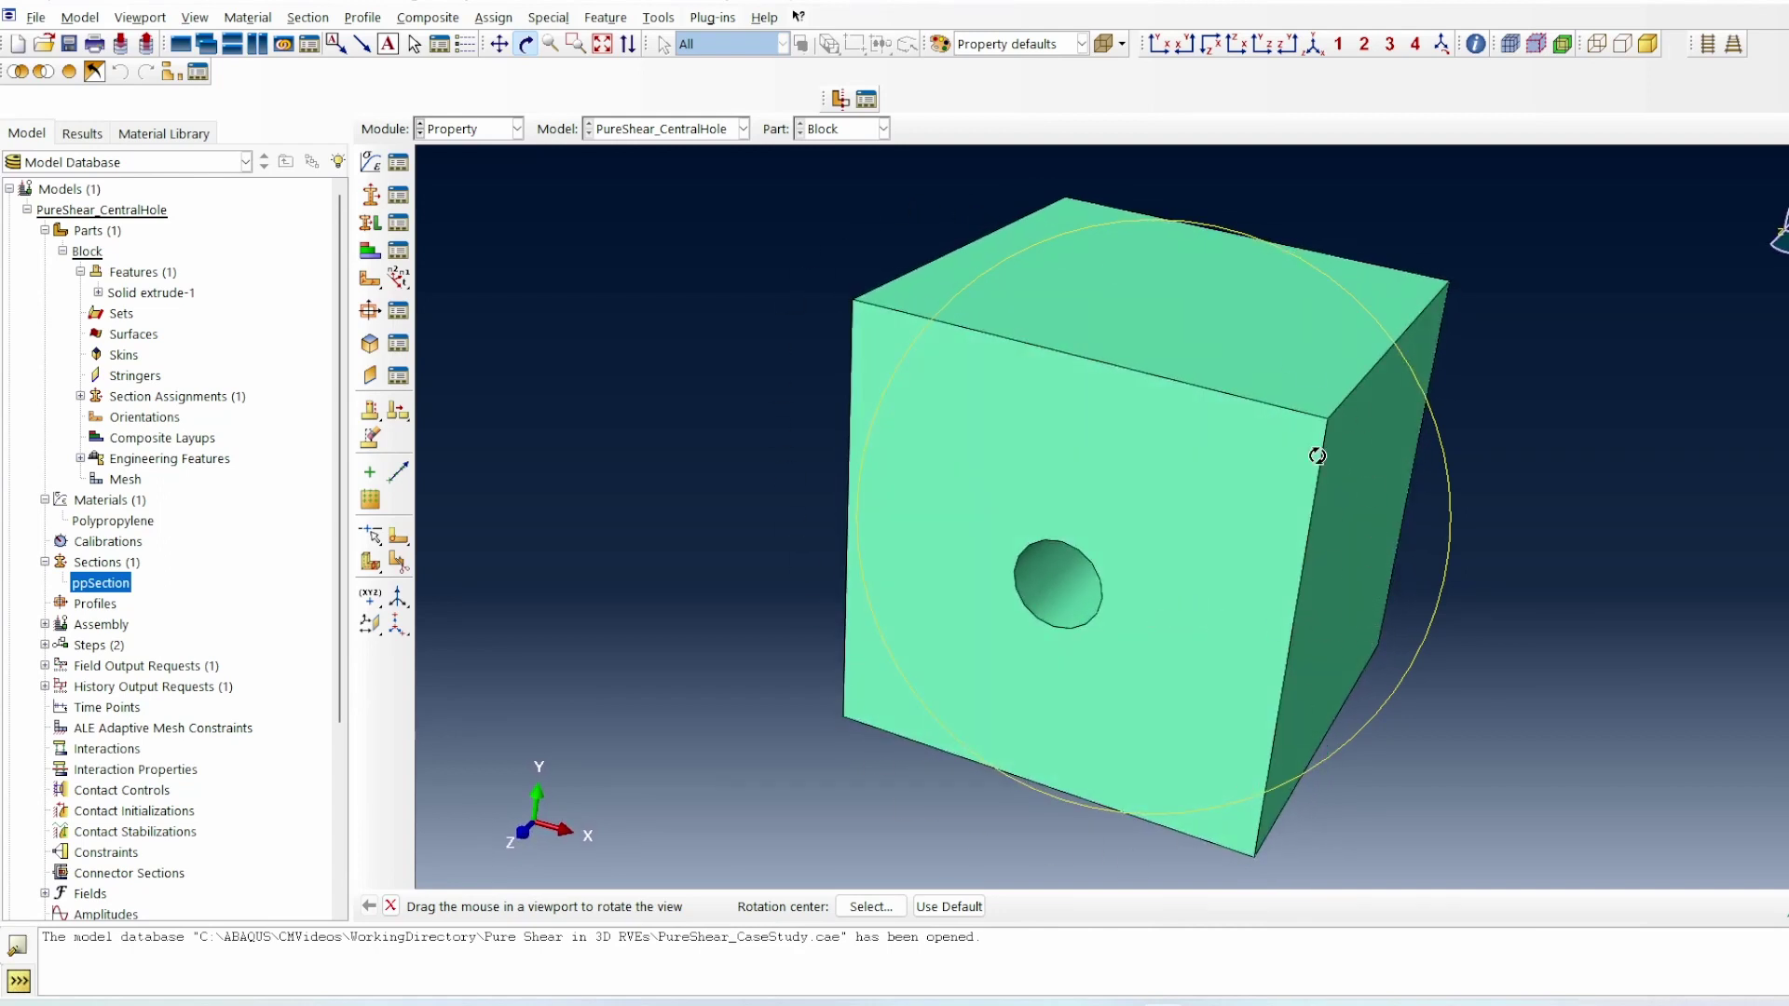
pyautogui.doubleClick(122, 314)
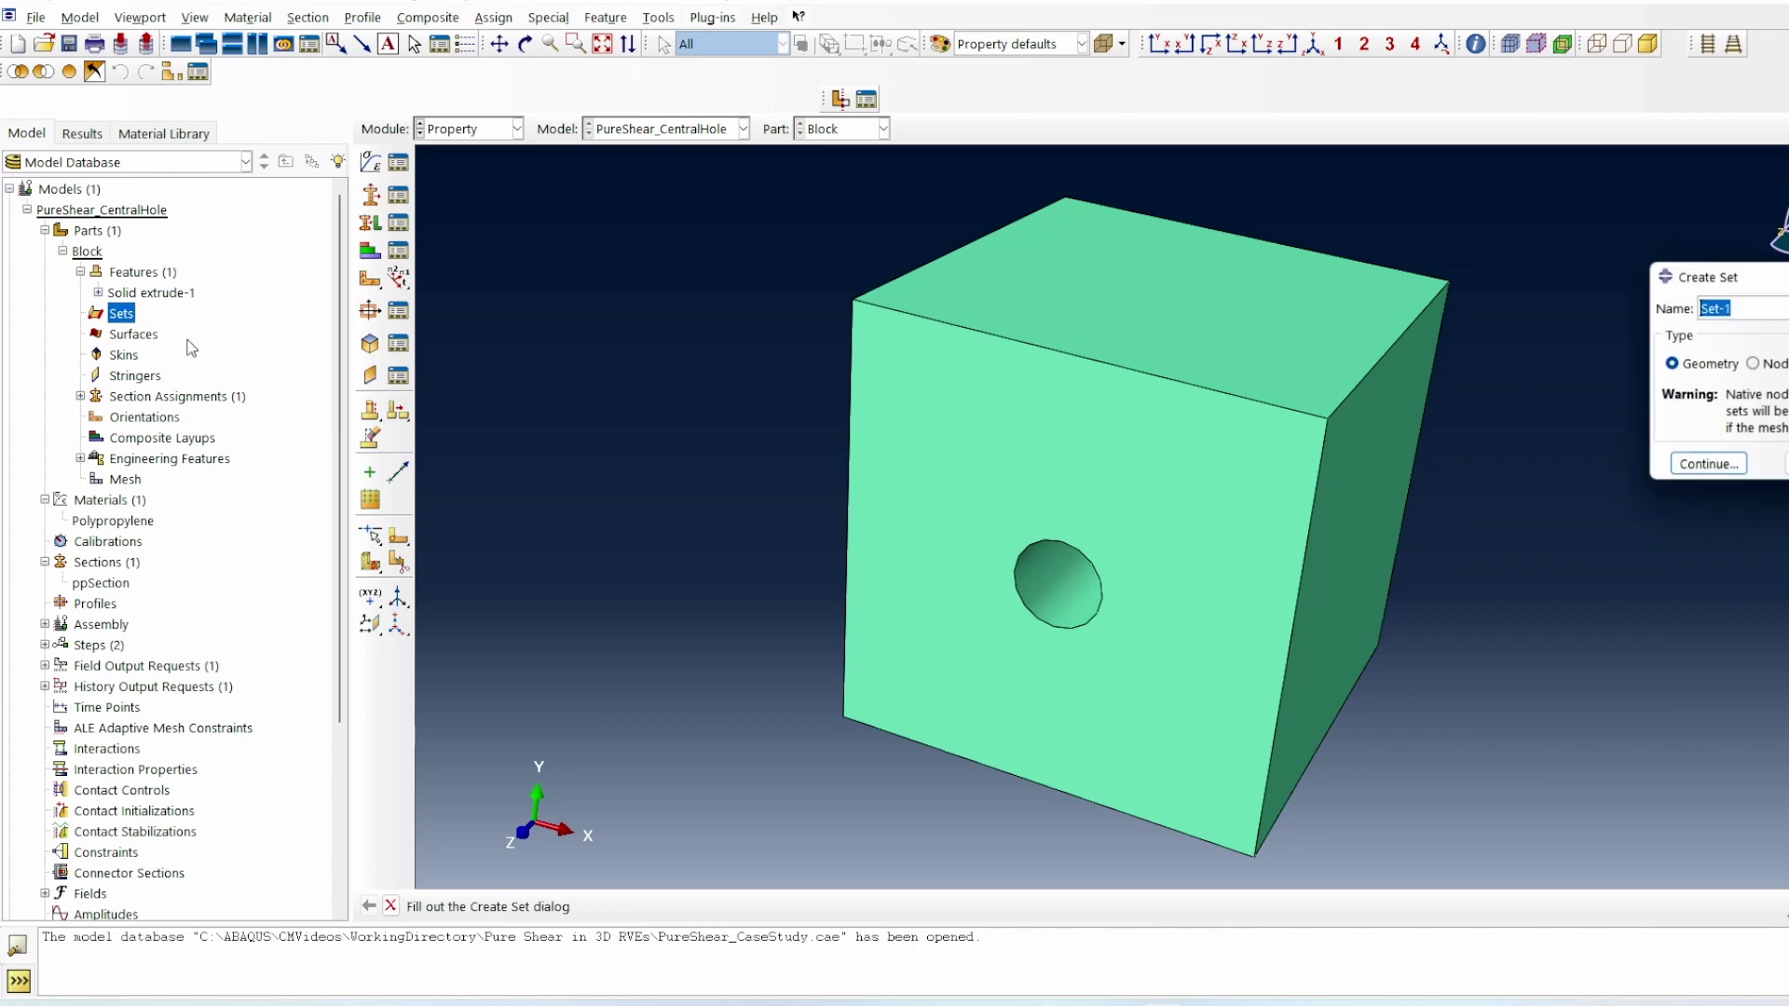
pyautogui.write('XFront')
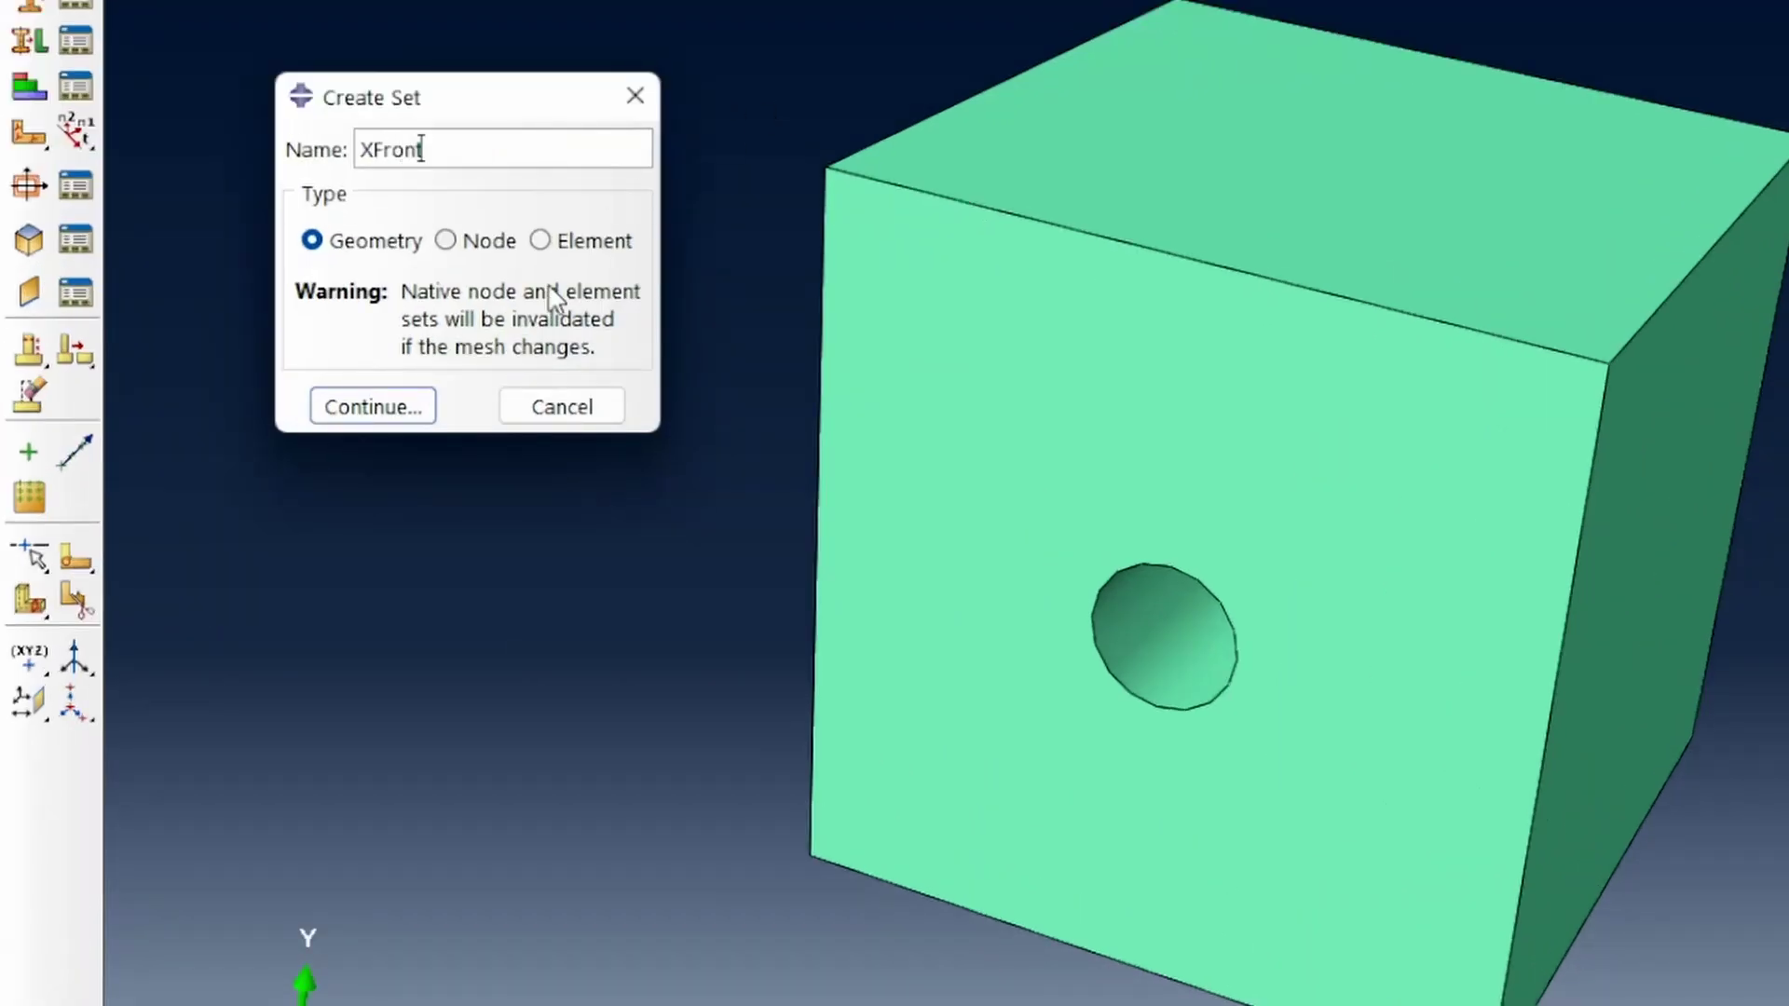
pyautogui.click(368, 403)
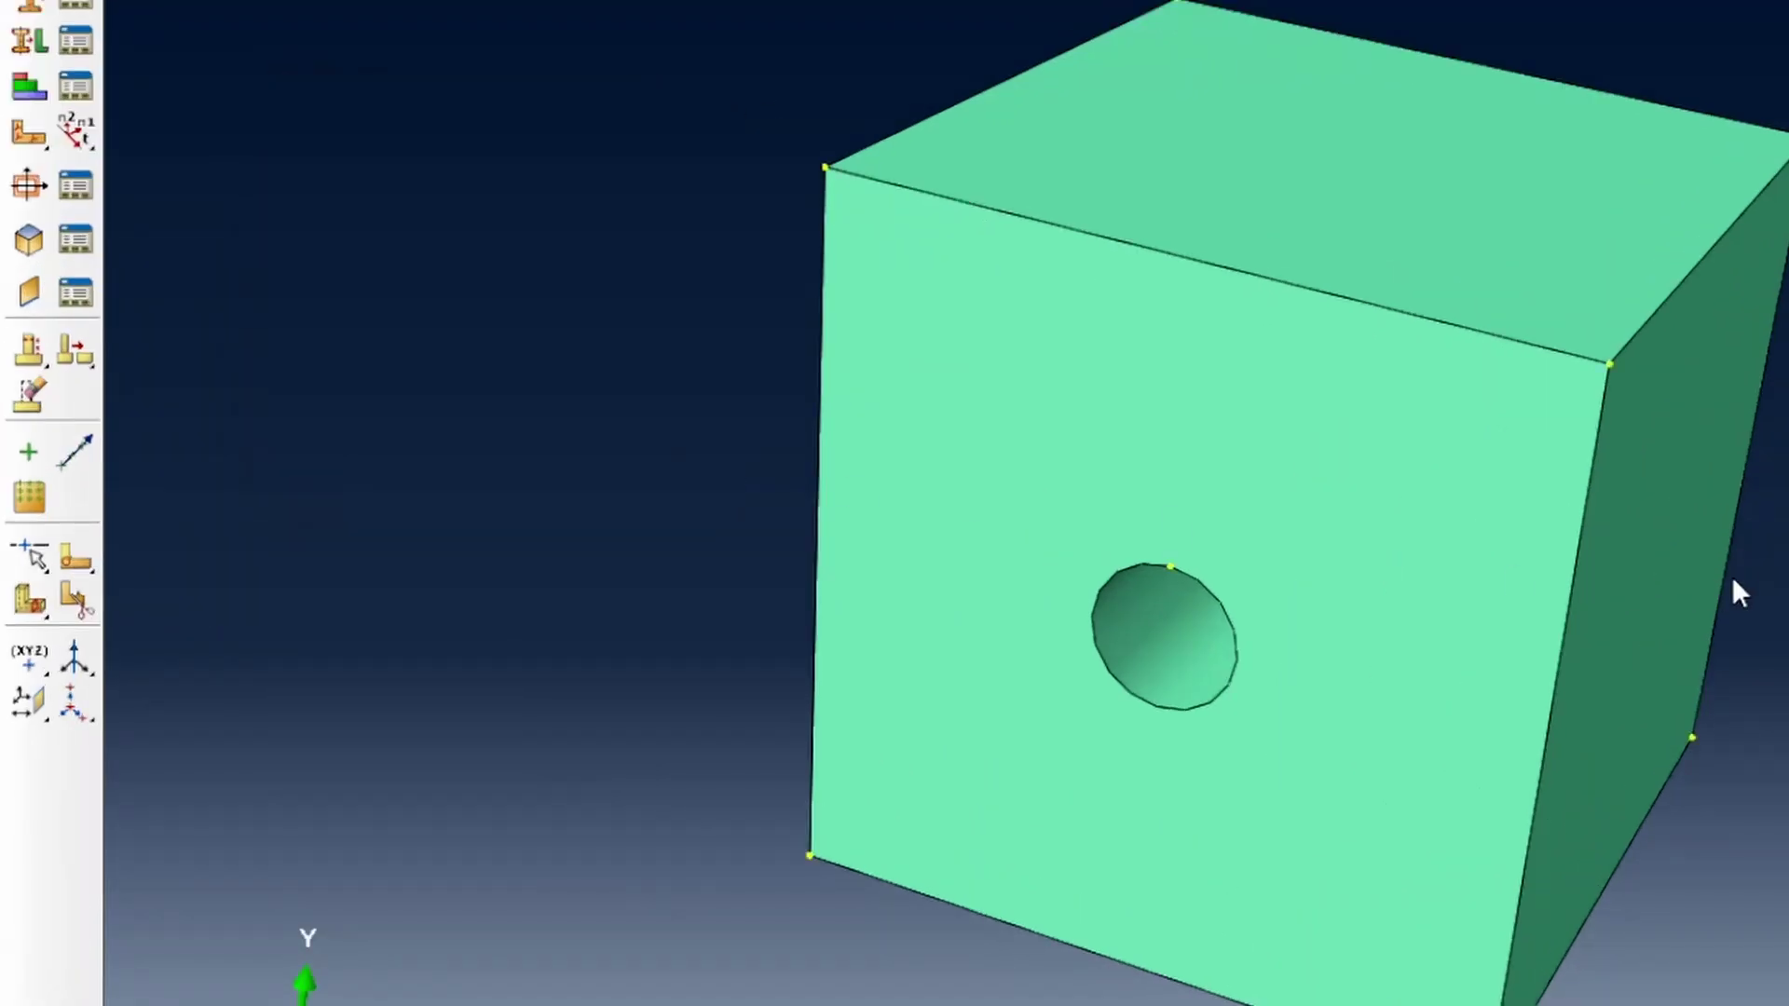
pyautogui.click(1690, 551)
pyautogui.click(610, 906)
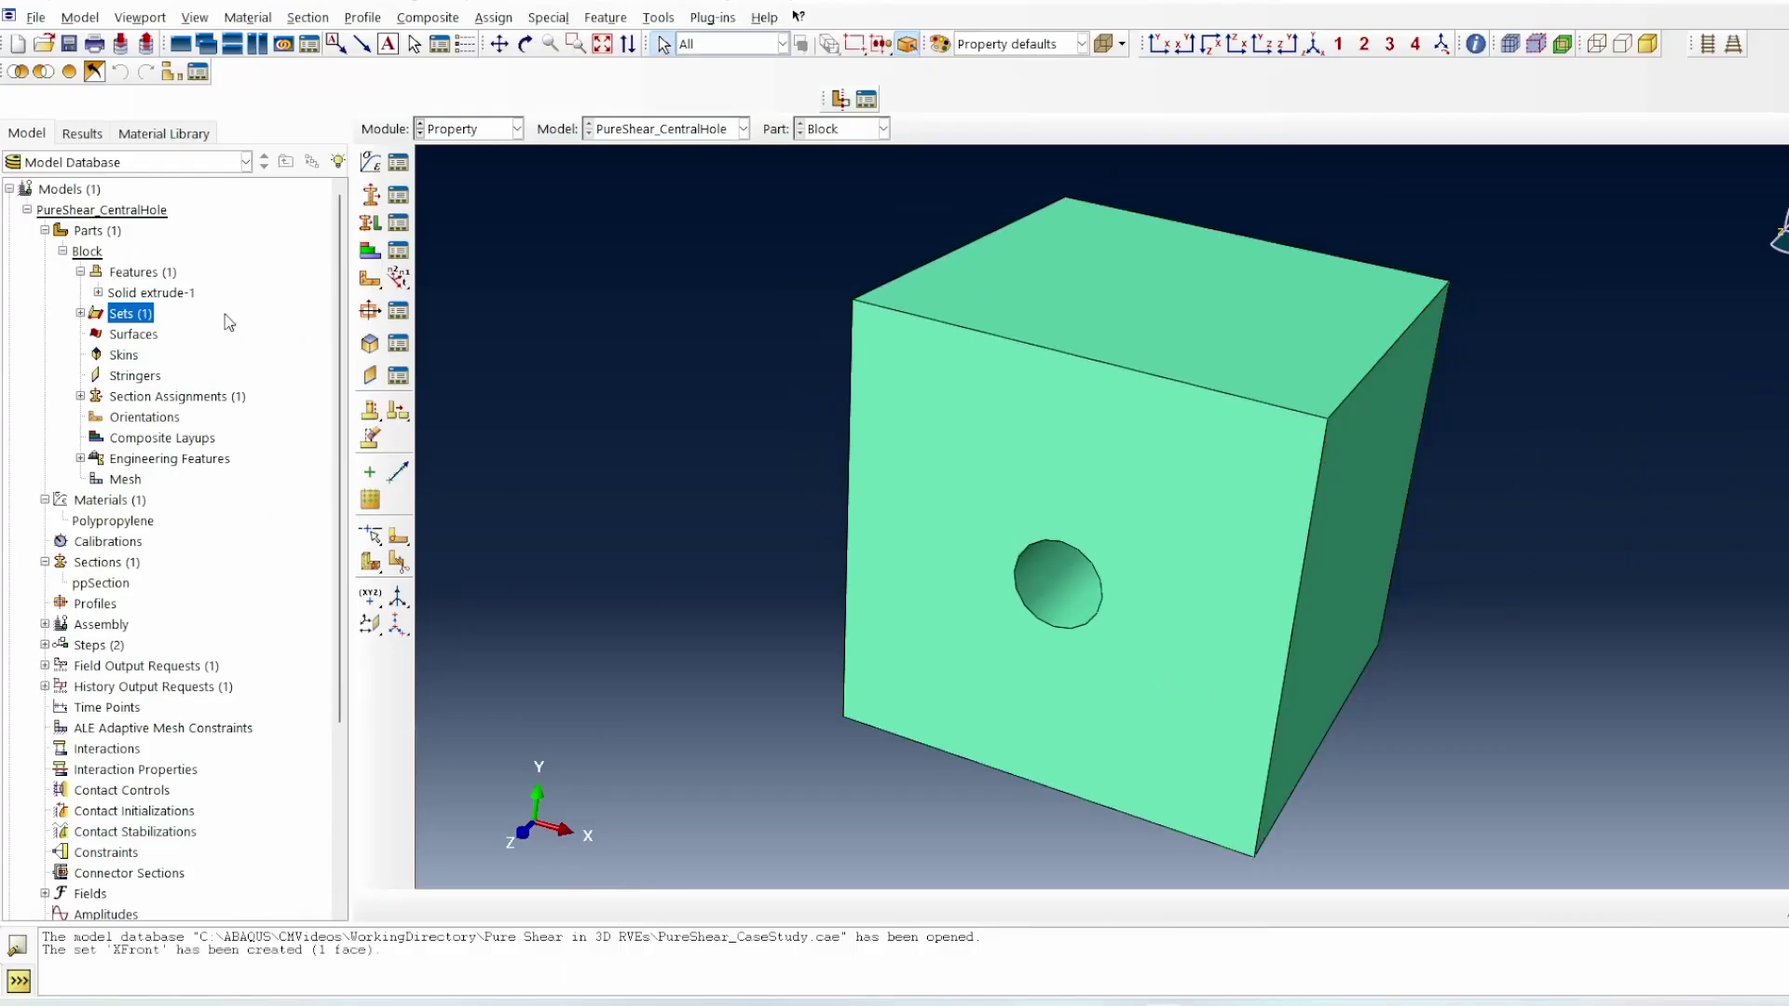
# Step: Create a geometry set named YTop on the block part containing its top face
pyautogui.doubleClick(215, 315)
pyautogui.write('YTop')
pyautogui.press('Return')
pyautogui.click(1112, 191)
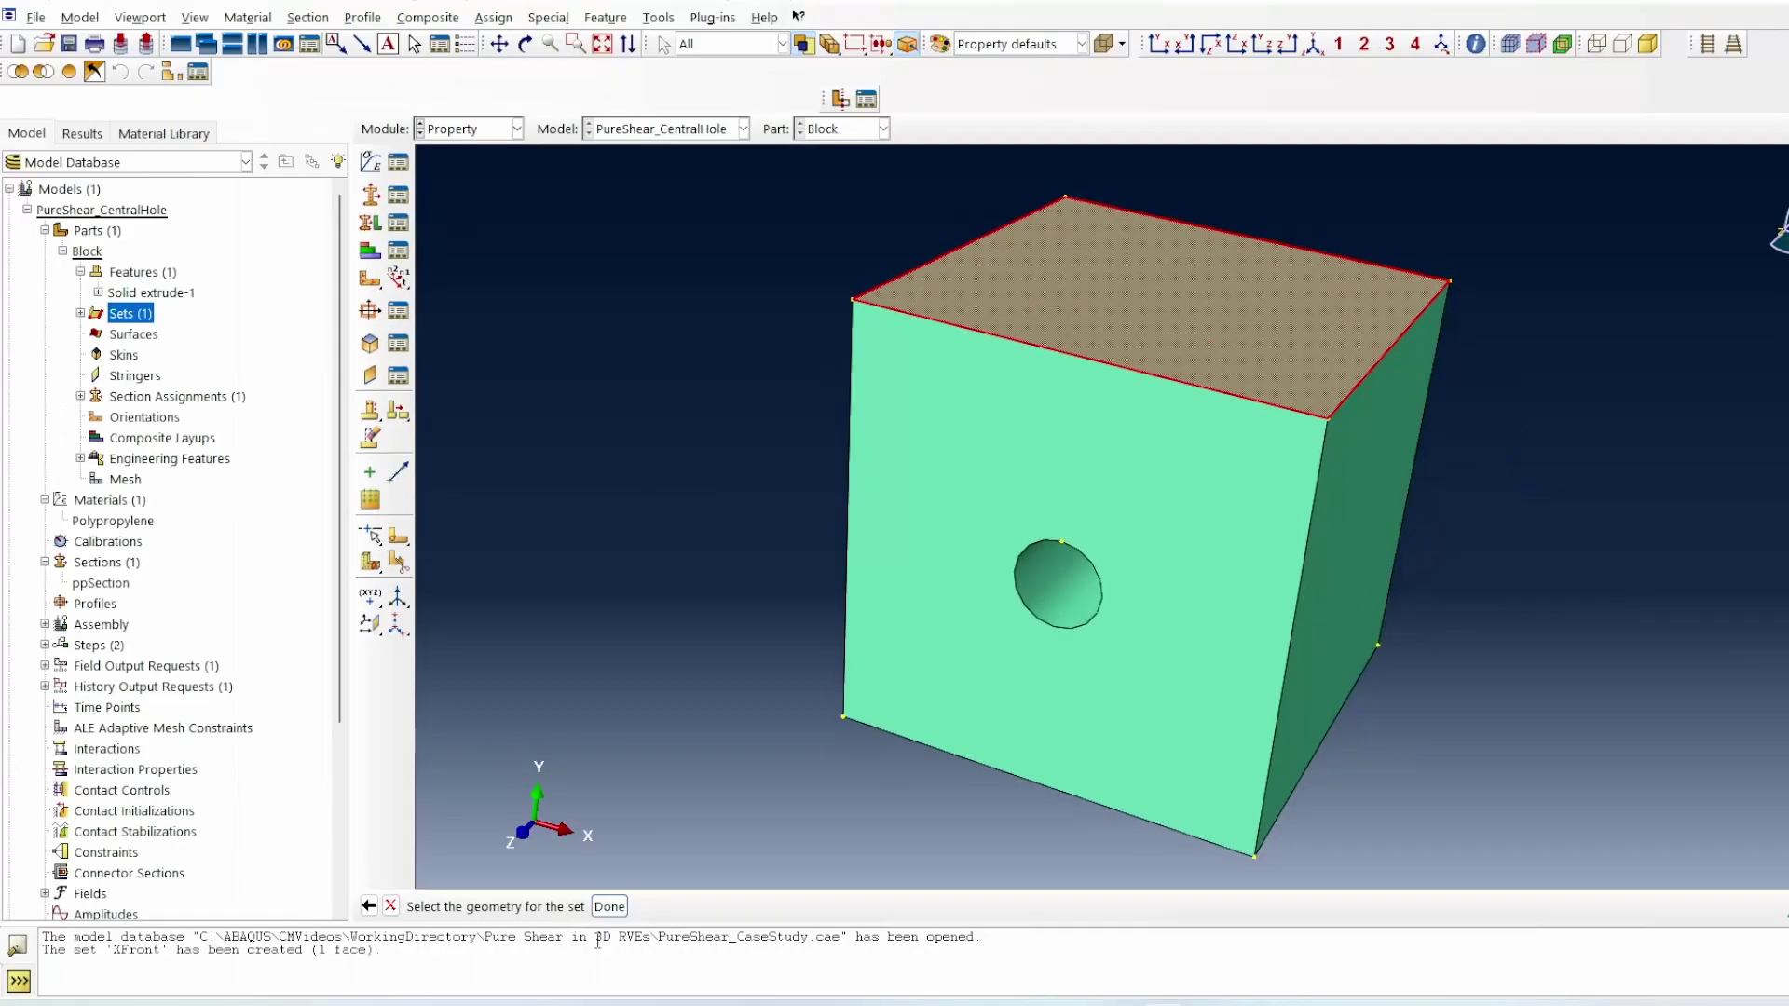
pyautogui.click(610, 907)
# Step: Create a geometry set named XBack containing the block's negative X face, opposite XFront
pyautogui.click(525, 44)
pyautogui.moveTo(1007, 559); pyautogui.dragTo(911, 543)
pyautogui.rightClick(663, 451)
pyautogui.doubleClick(131, 313)
pyautogui.write('XBack')
pyautogui.press('Return')
pyautogui.click(993, 484)
pyautogui.click(610, 907)
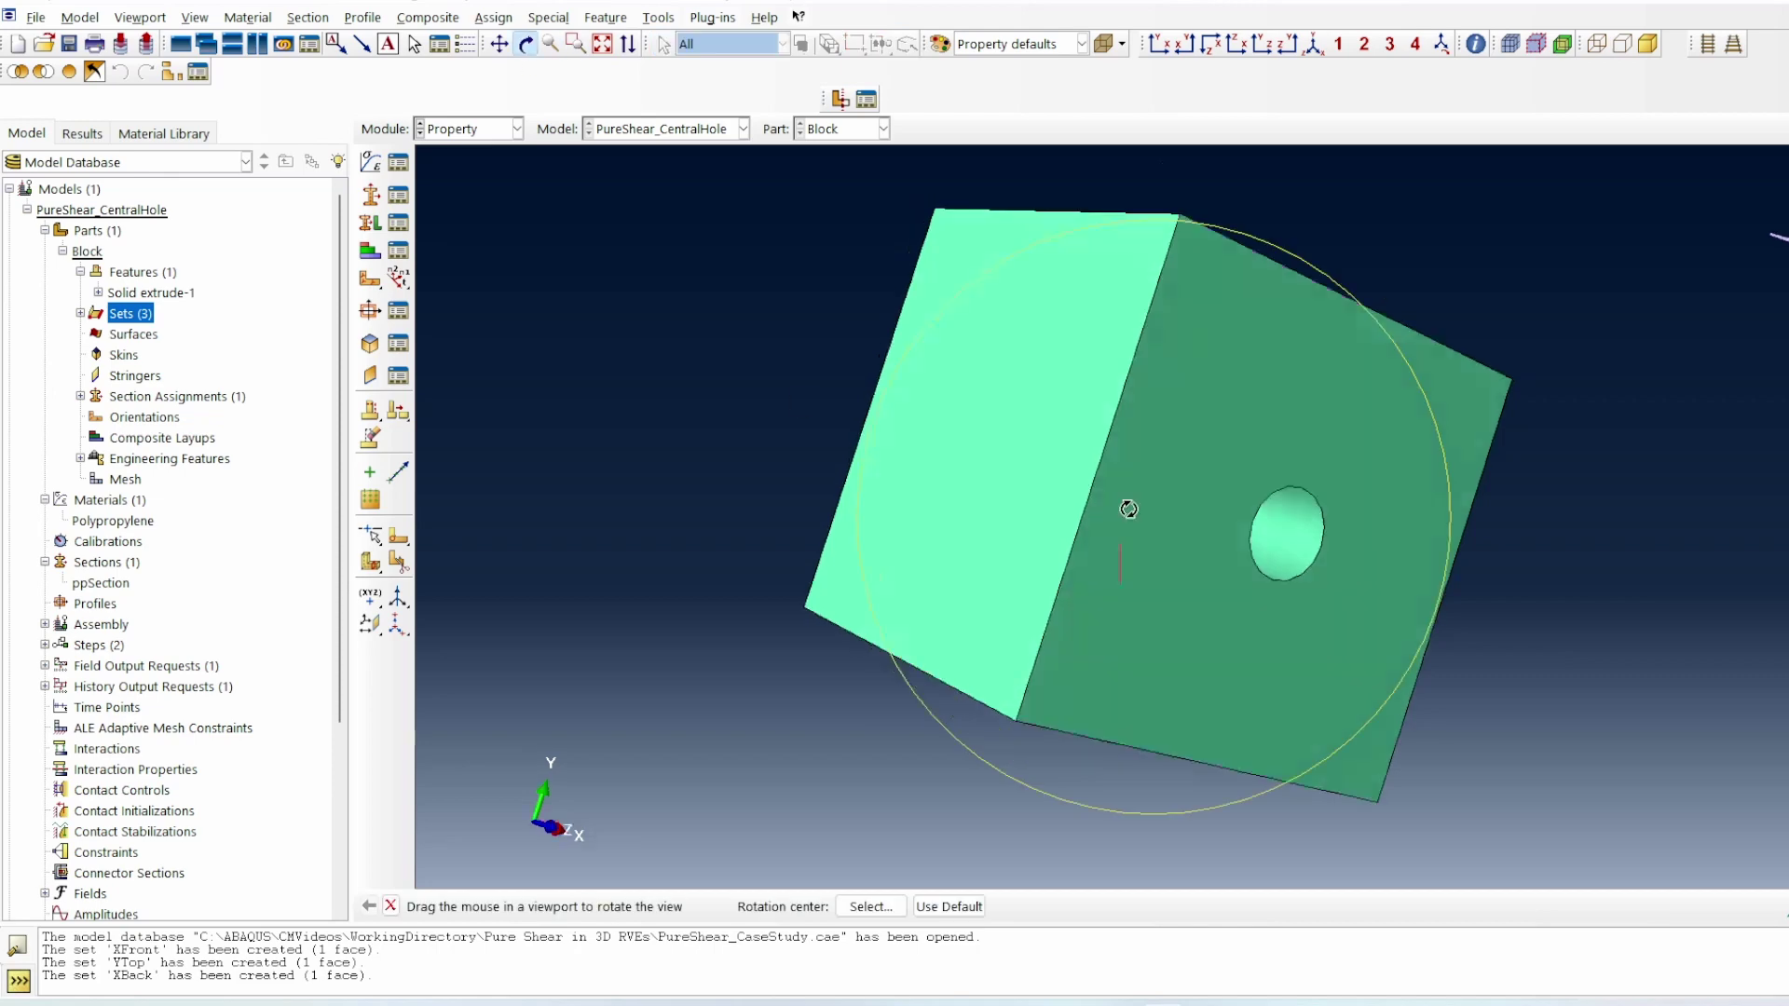
# Step: Create a geometry set named YBottom containing the block's bottom face
pyautogui.moveTo(838, 653); pyautogui.dragTo(1025, 466)
pyautogui.doubleClick(131, 313)
pyautogui.press('Return')
pyautogui.click(820, 601)
pyautogui.middleClick(888, 367)
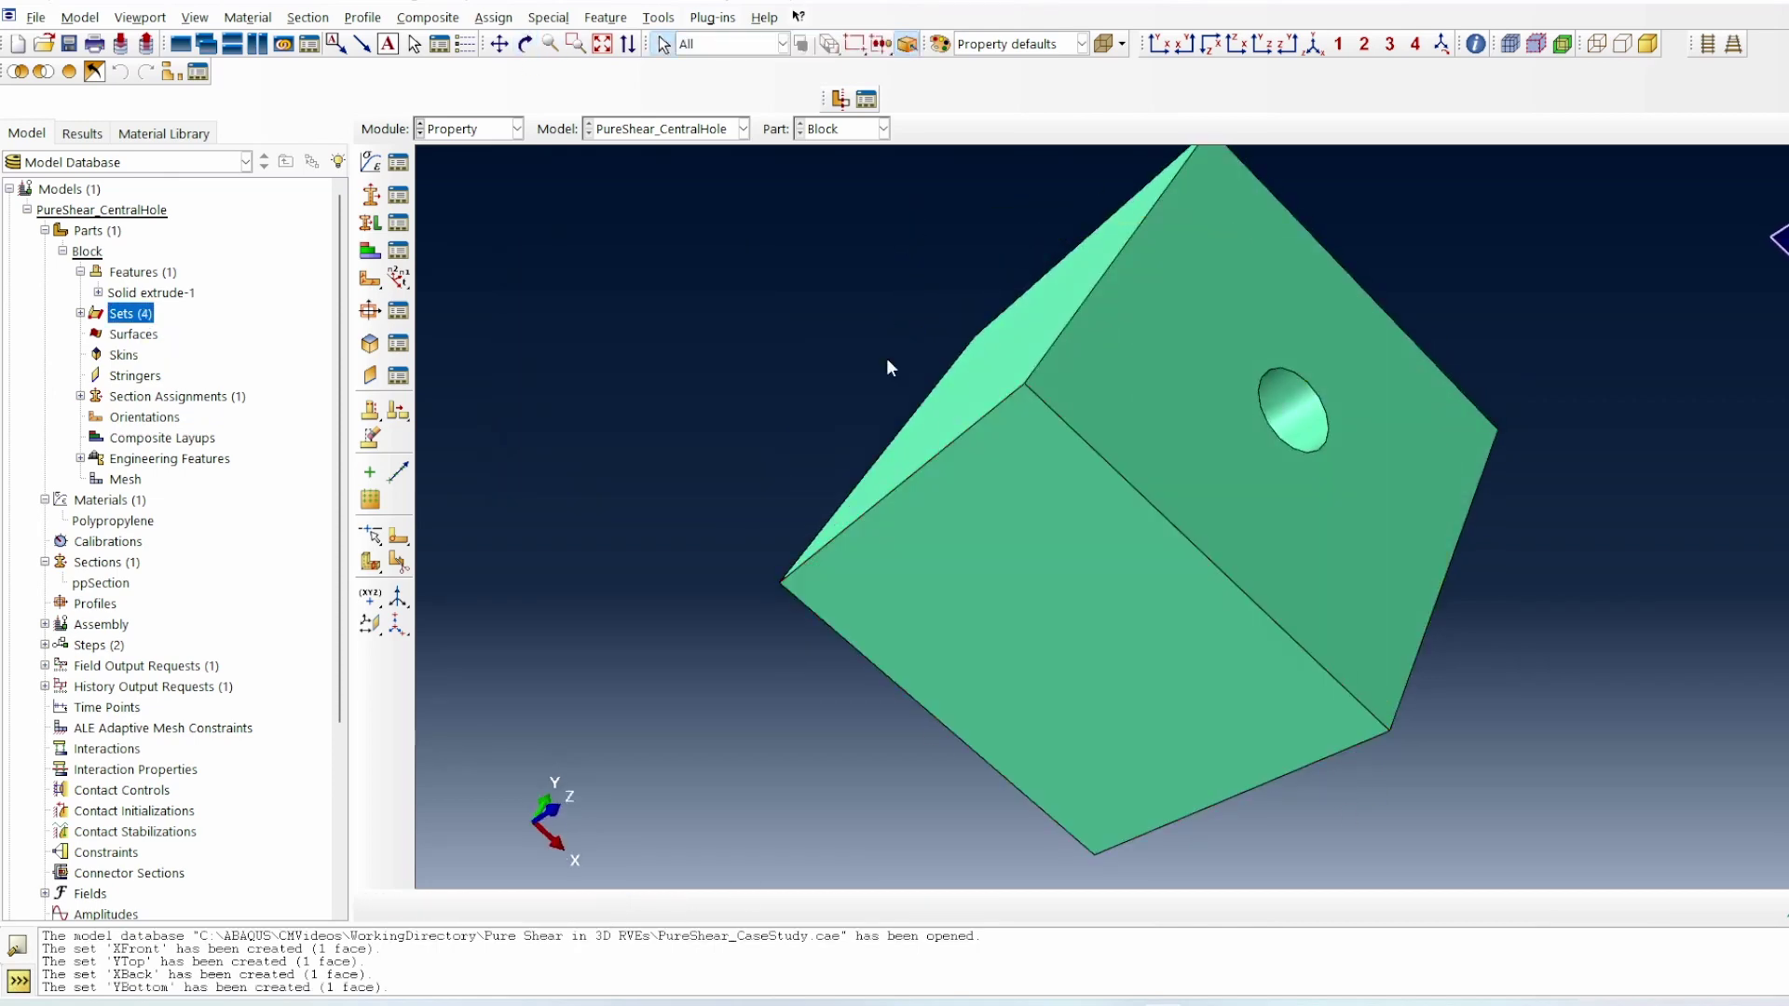
# Step: Check the faces assigned to the XFront, YBottom and YTop sets by highlighting each set on the block
pyautogui.click(81, 313)
pyautogui.click(127, 355)
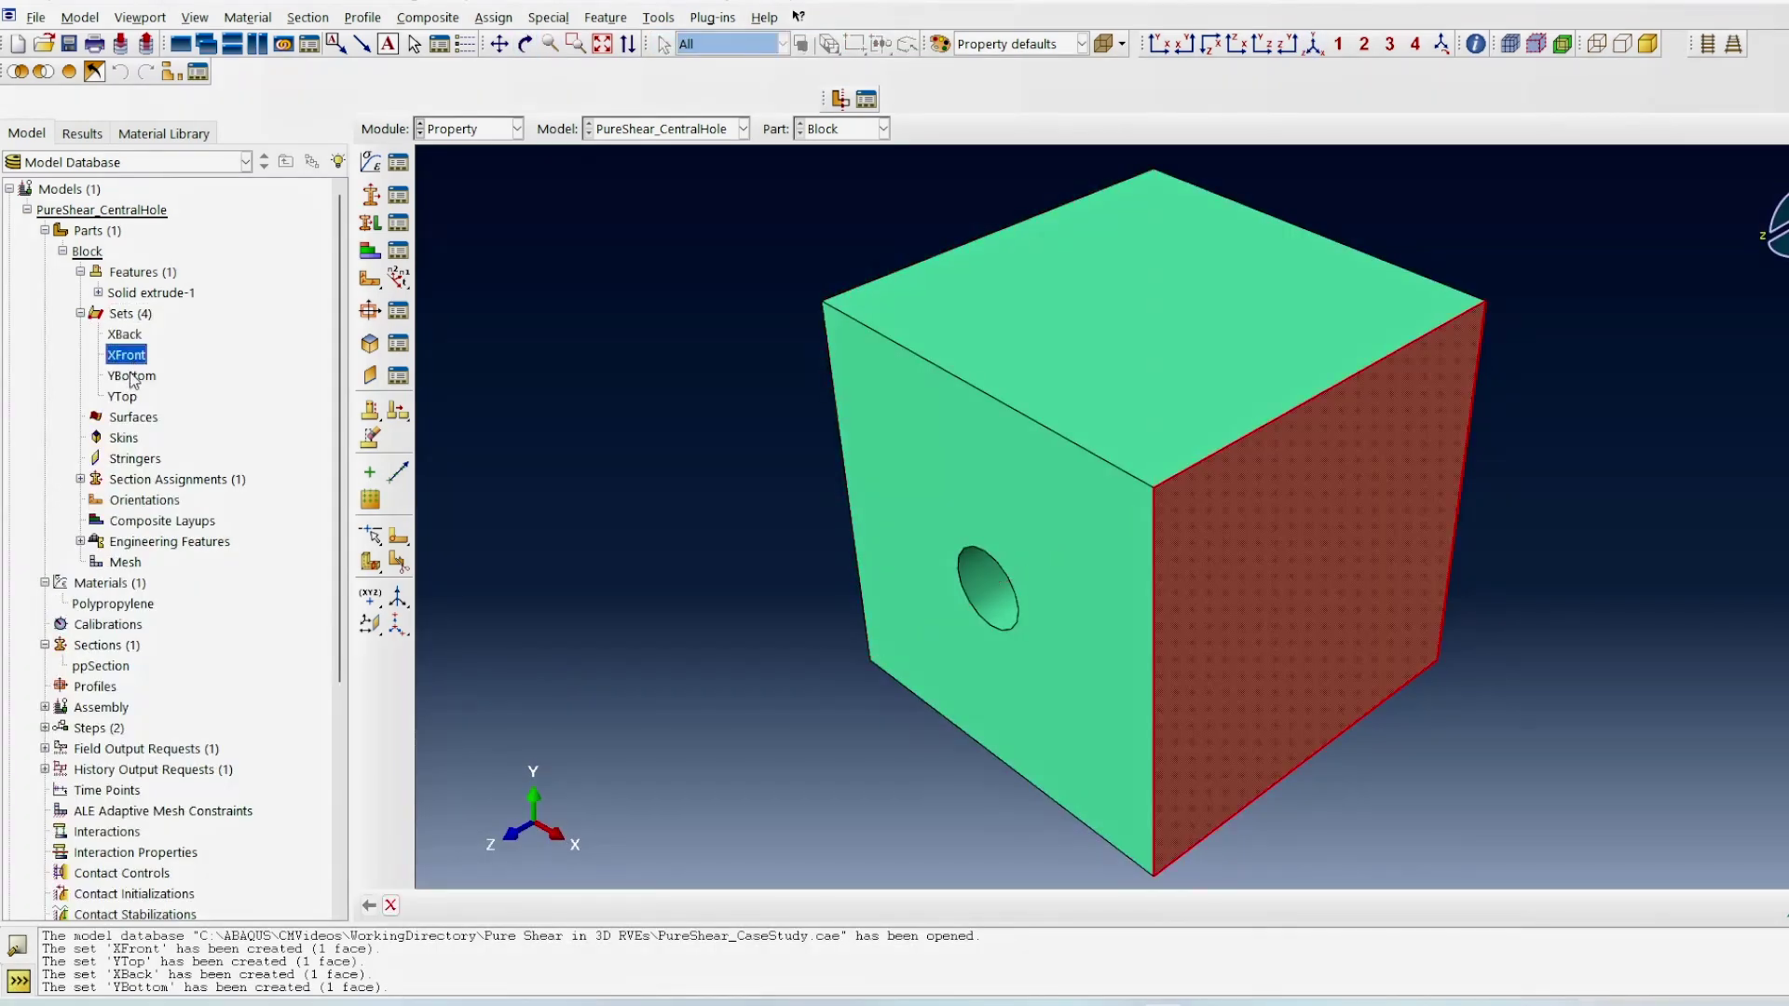
pyautogui.click(132, 375)
pyautogui.click(122, 396)
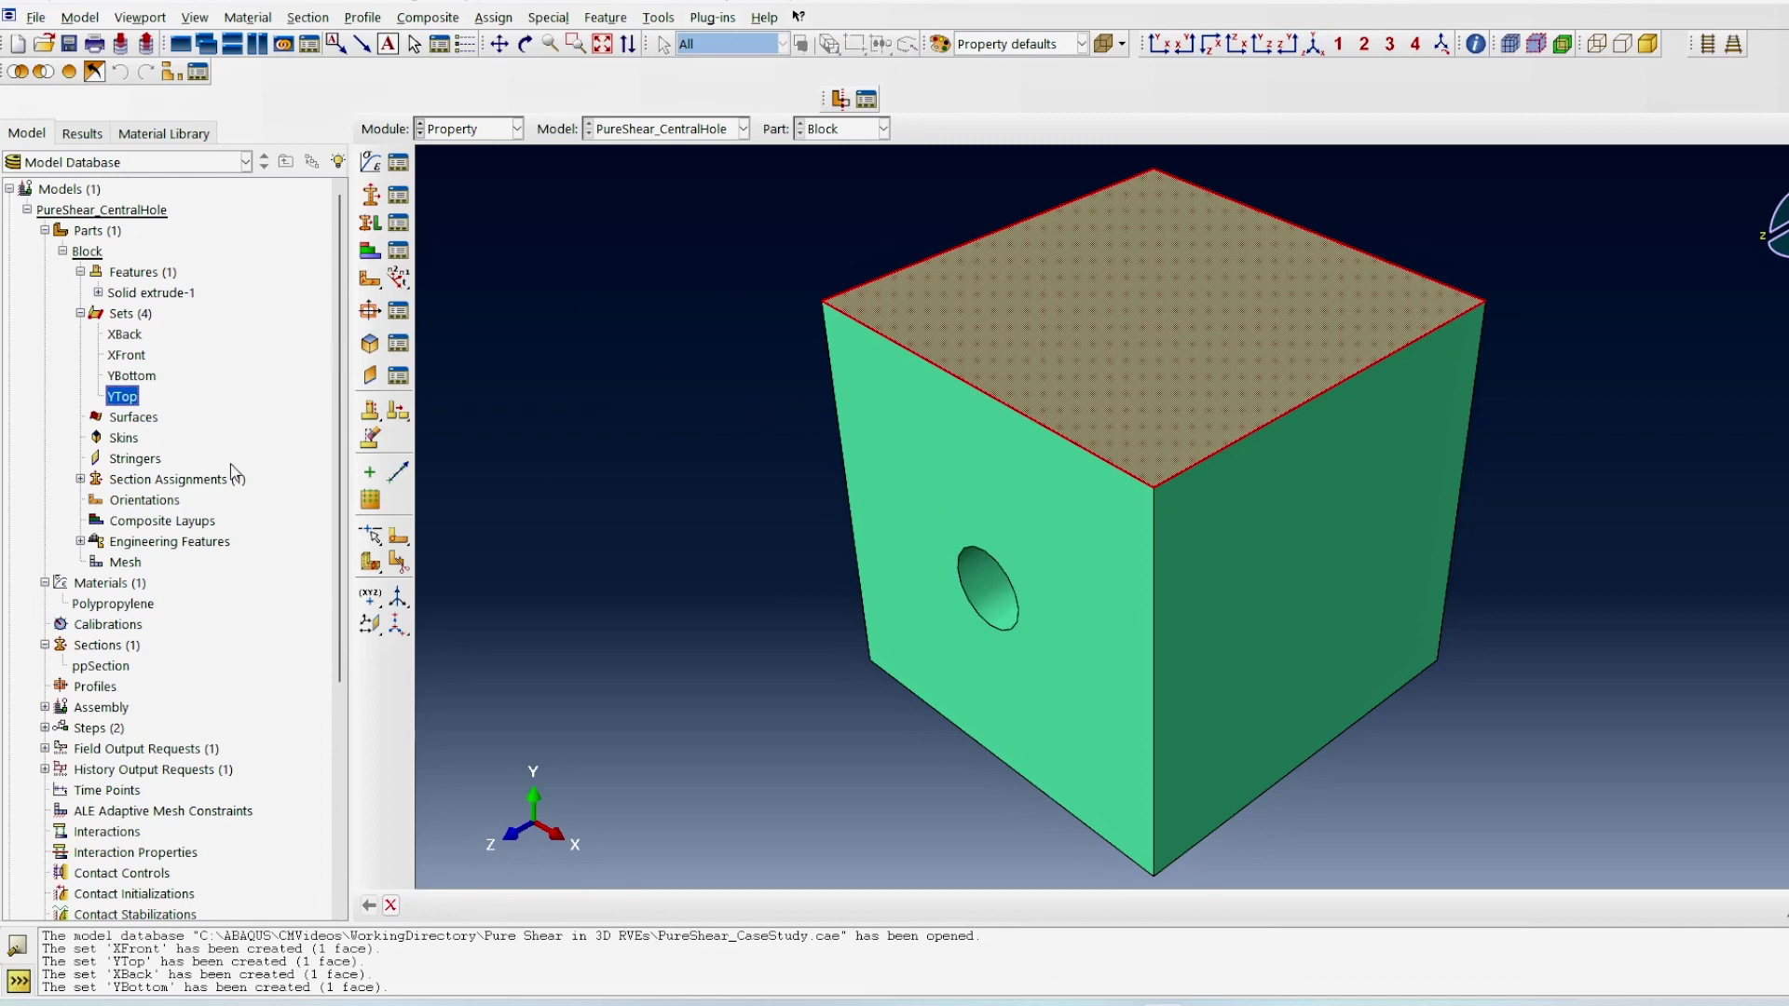
pyautogui.click(80, 313)
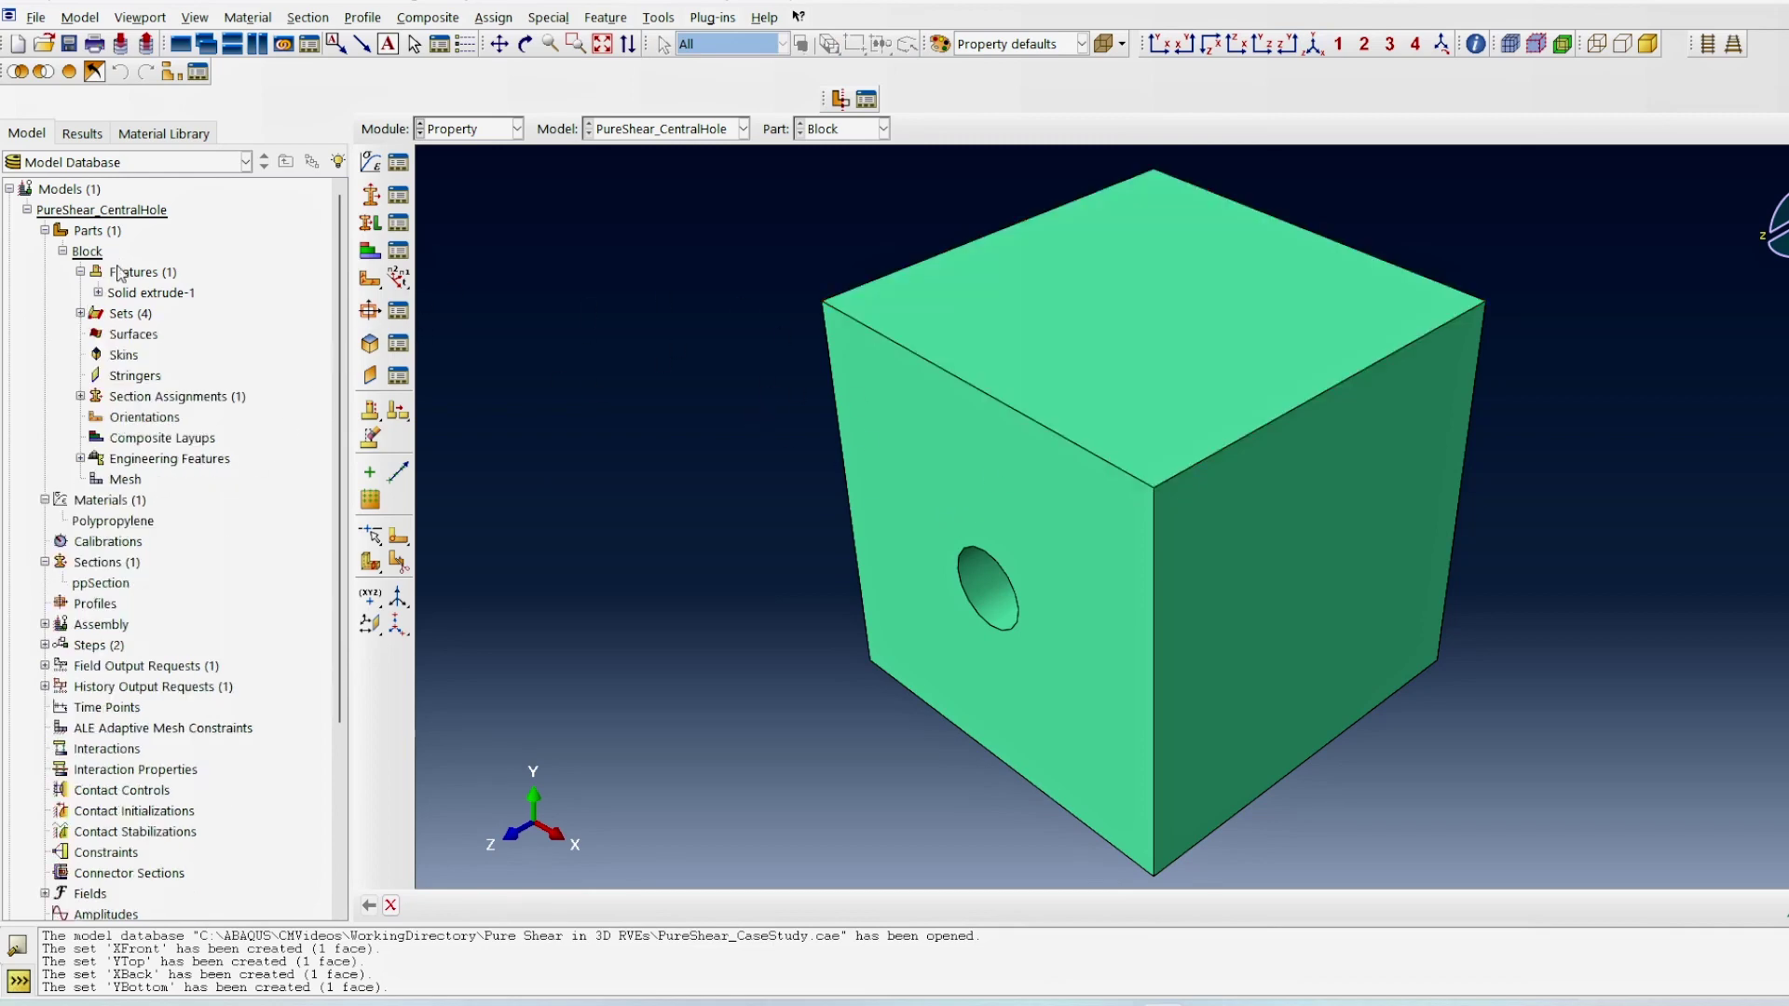
# Step: Switch to the Assembly module and query the coordinates of the hole face's upper XBack-side corner and lower XFront-side corner
pyautogui.click(472, 128)
pyautogui.click(458, 180)
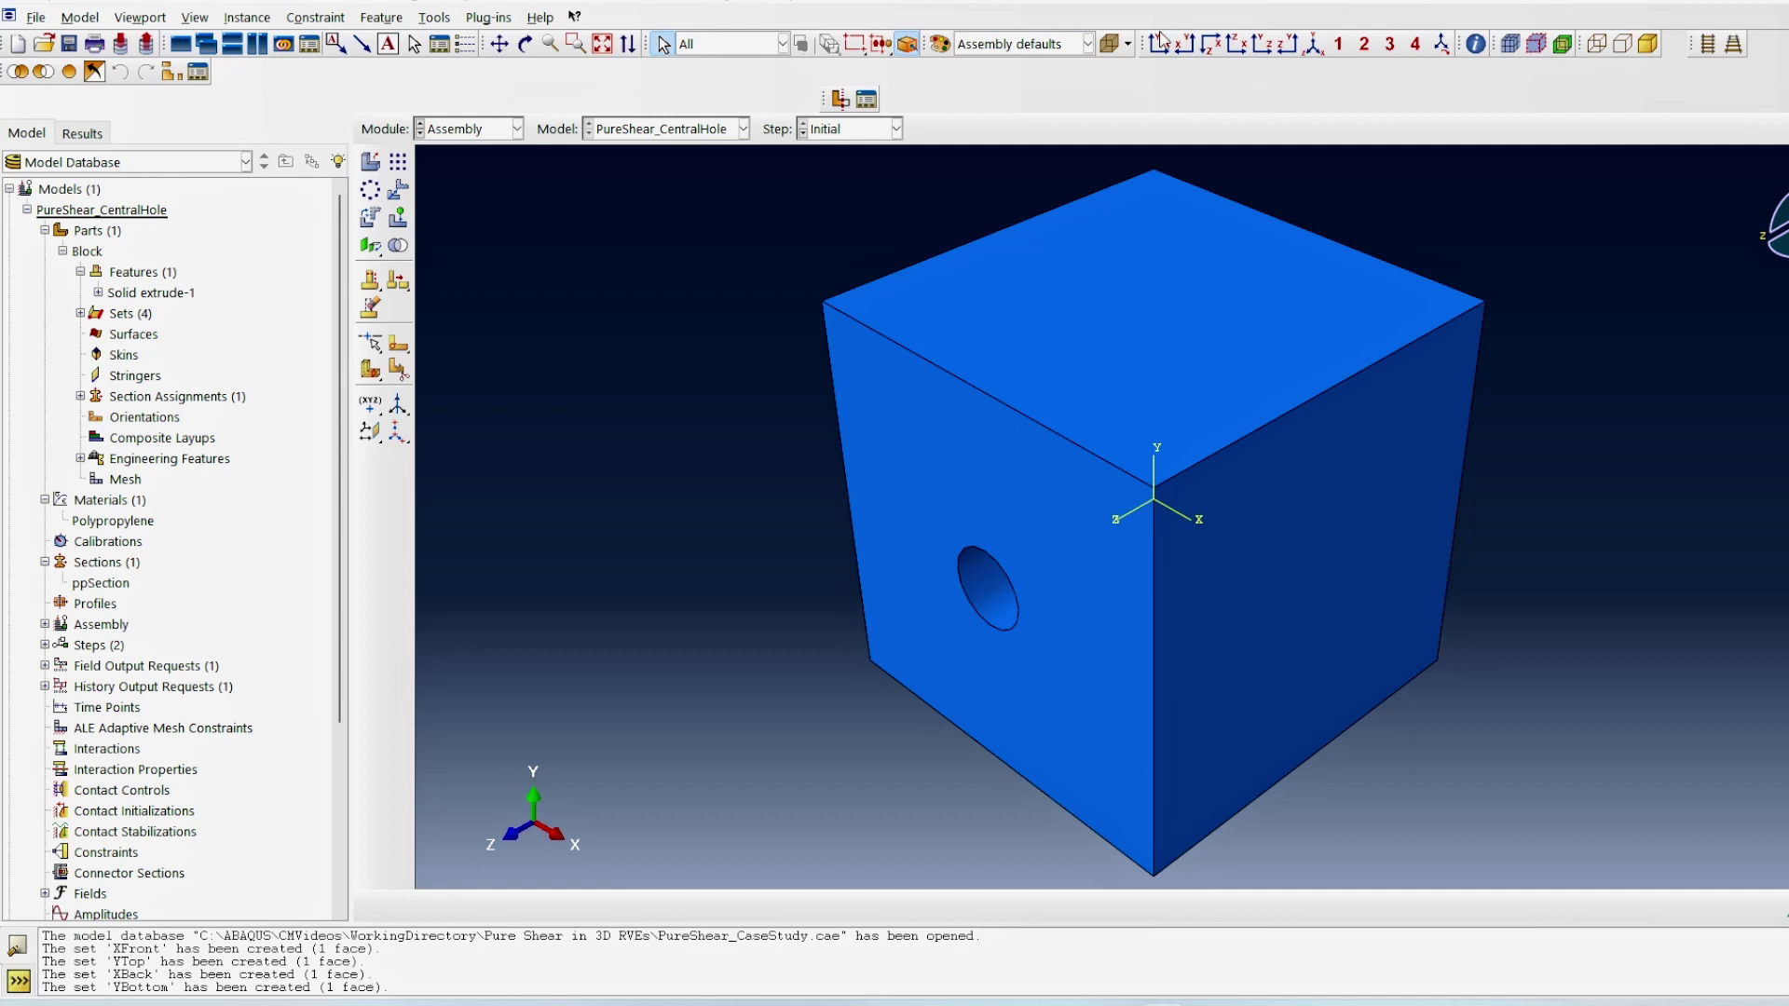
pyautogui.click(1476, 44)
pyautogui.click(757, 303)
pyautogui.click(746, 322)
pyautogui.click(760, 303)
pyautogui.moveTo(766, 248); pyautogui.dragTo(652, 244)
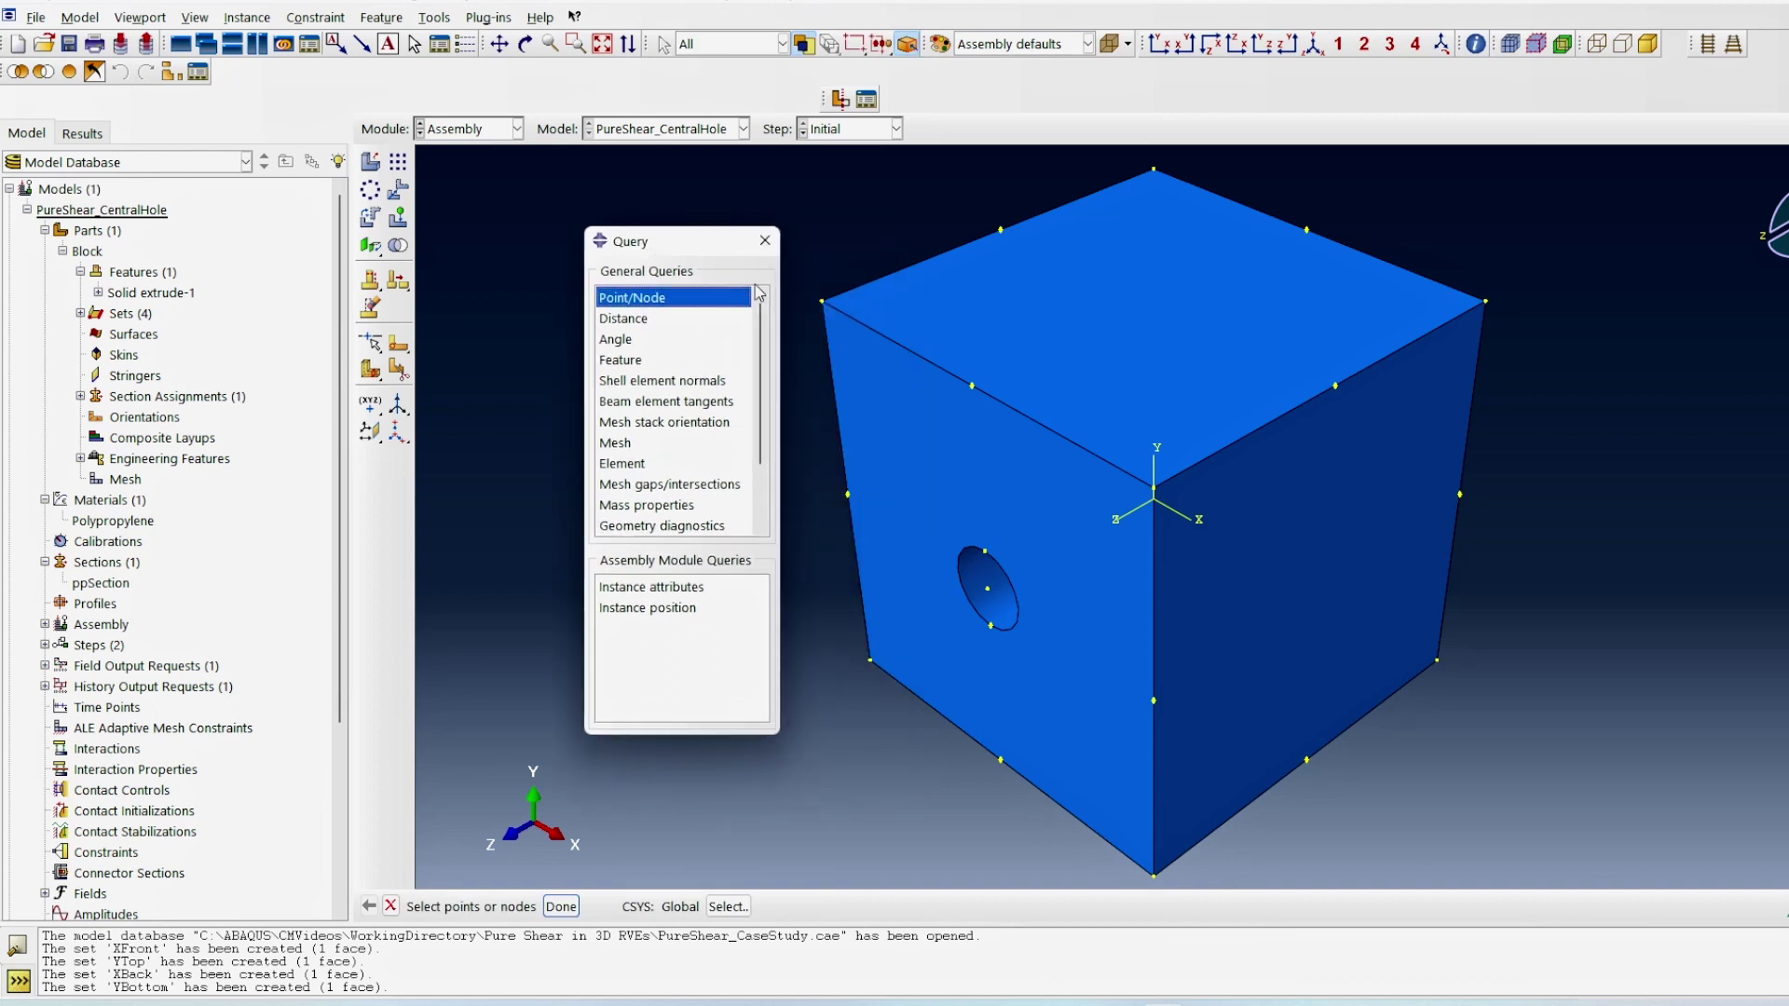
pyautogui.click(561, 906)
pyautogui.click(1155, 877)
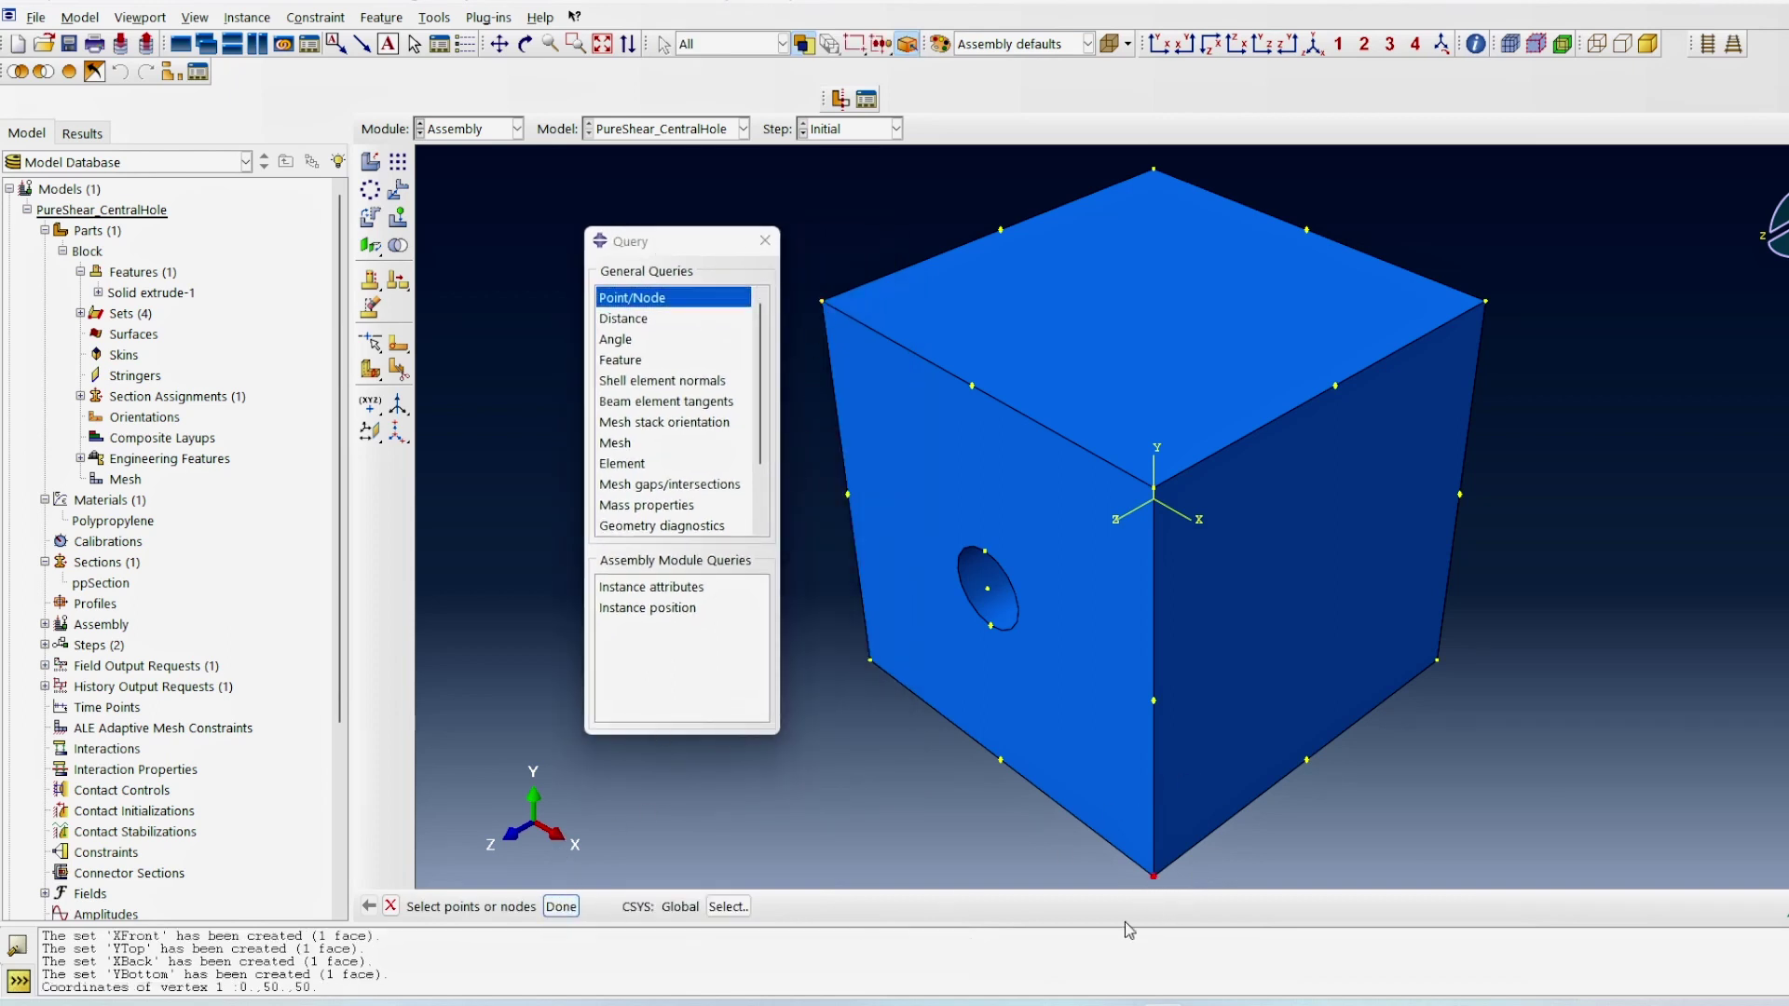
pyautogui.click(561, 906)
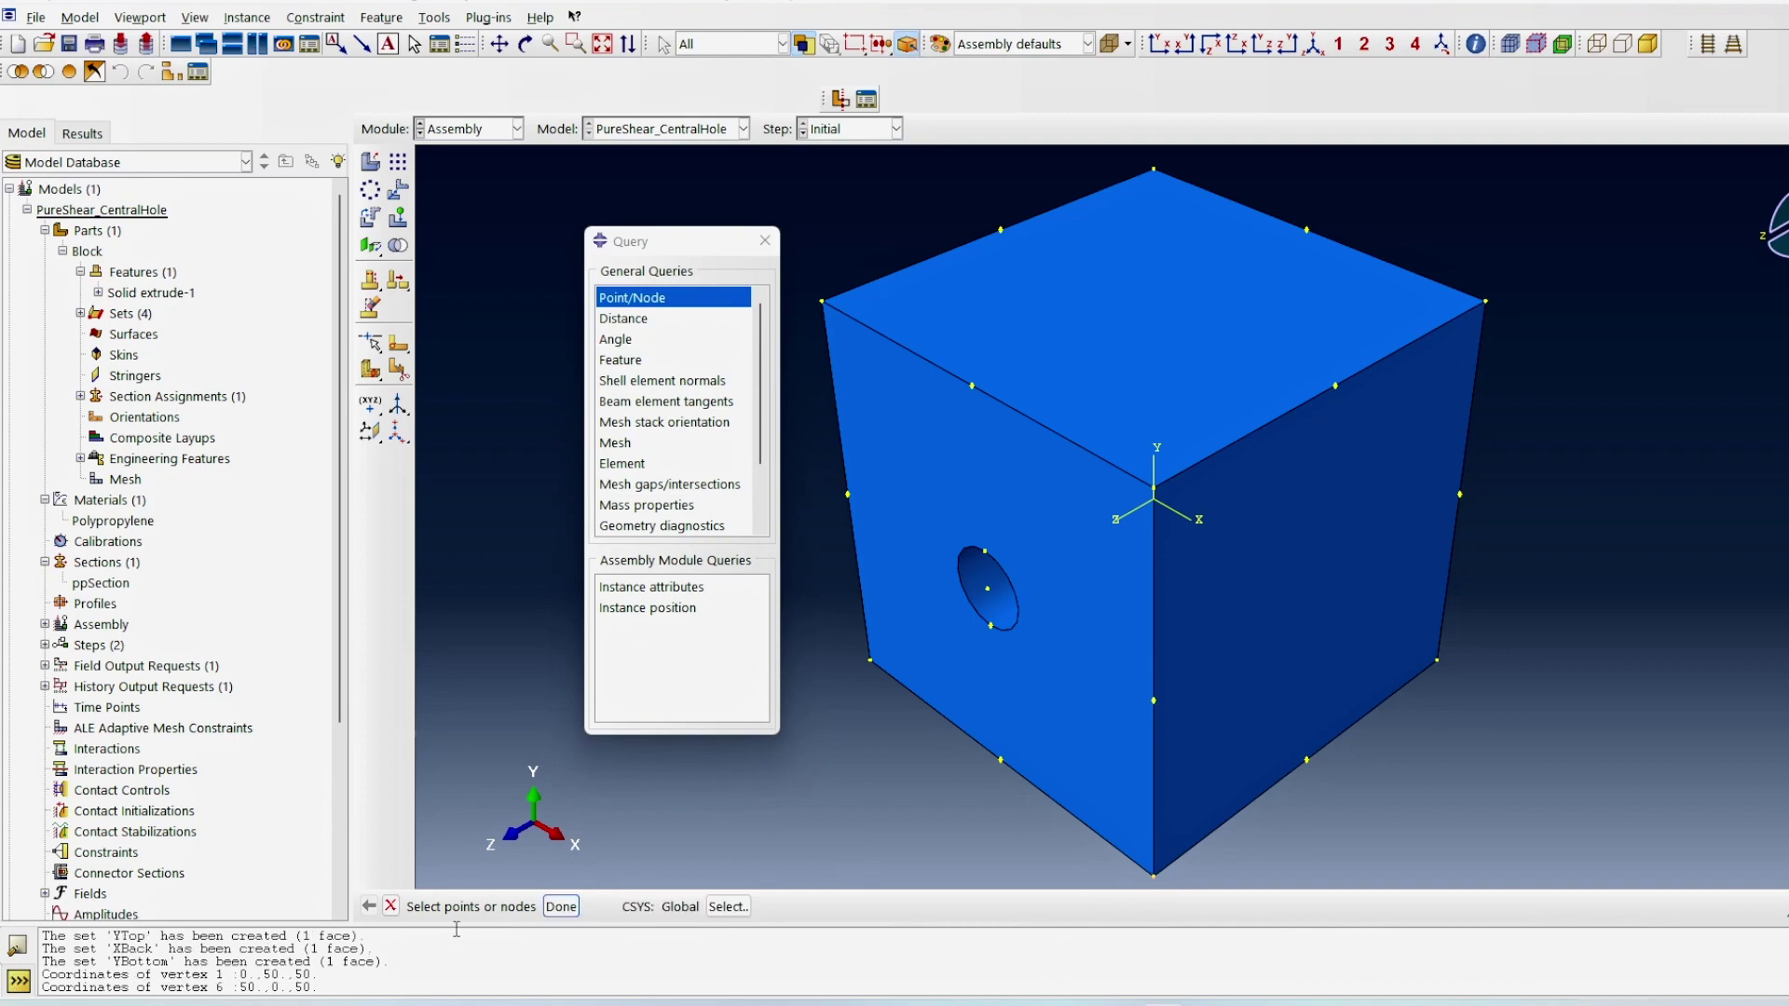
# Step: Create a reference point at -20, 50, 50, reusing the queried coordinates of vertex 1 with a changed X value
pyautogui.moveTo(460, 923)
pyautogui.mouseDown()
pyautogui.moveTo(459, 857)
pyautogui.moveTo(468, 890)
pyautogui.moveTo(390, 890)
pyautogui.mouseUp()
pyautogui.hotkey('ctrl', 'c')
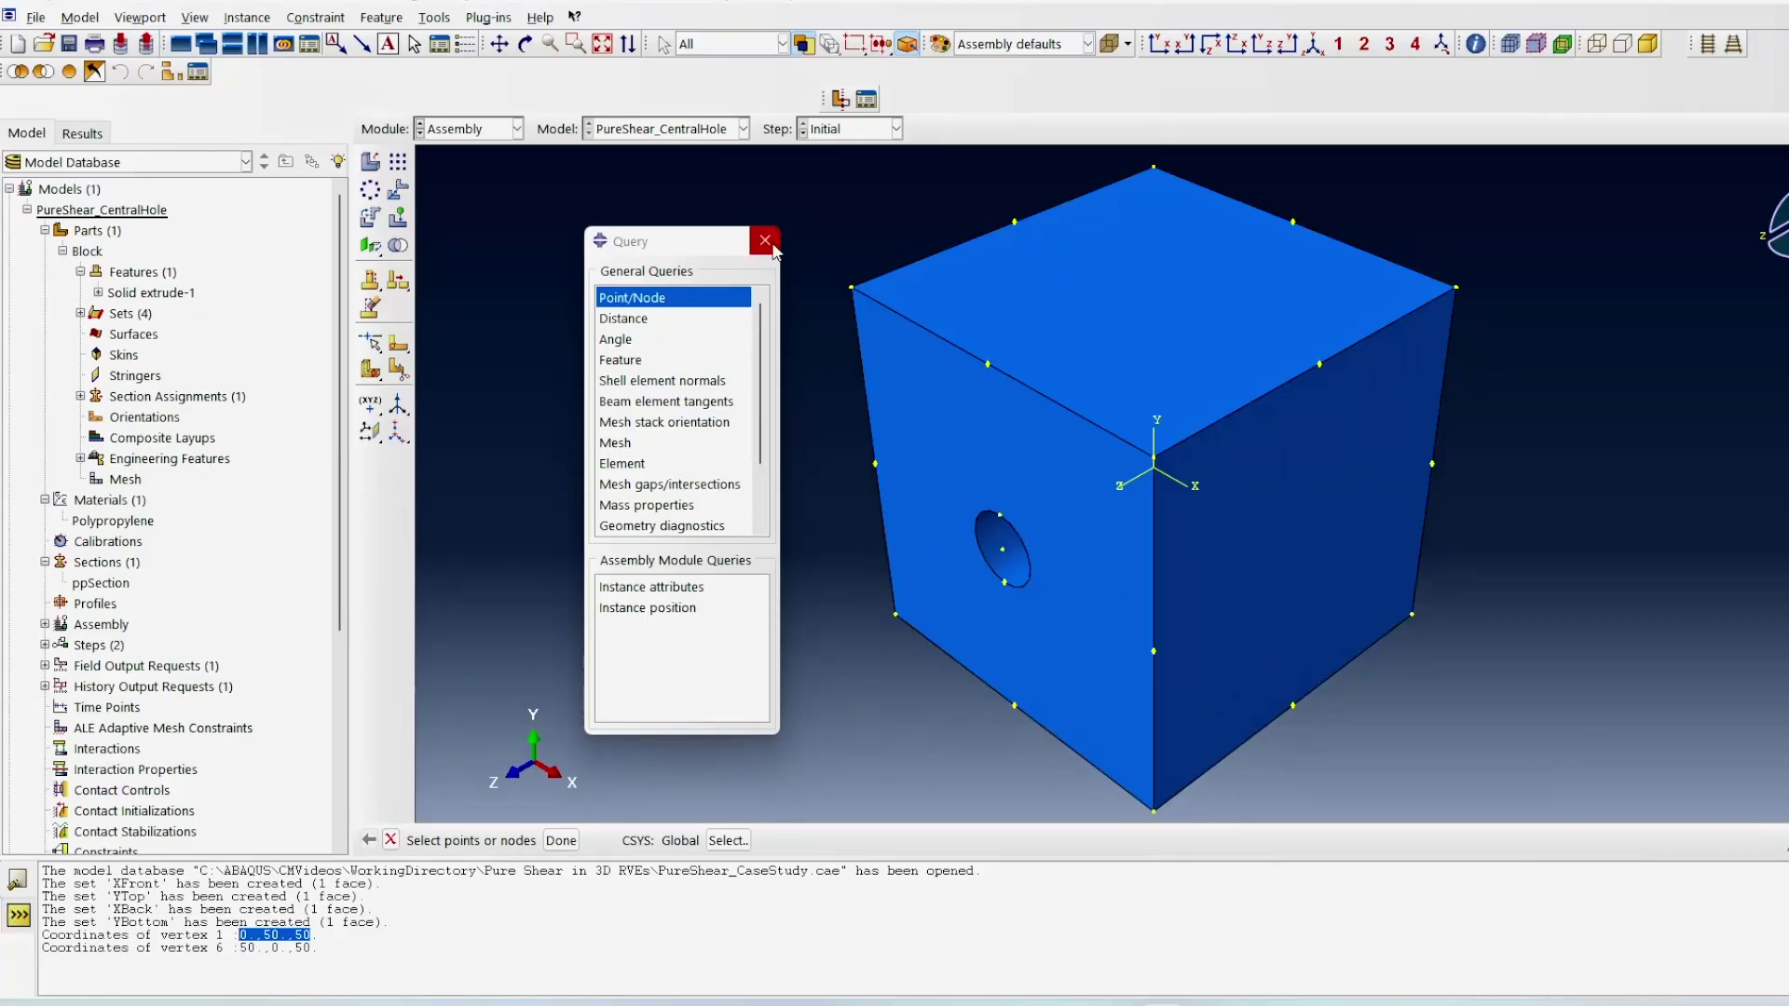
pyautogui.click(765, 242)
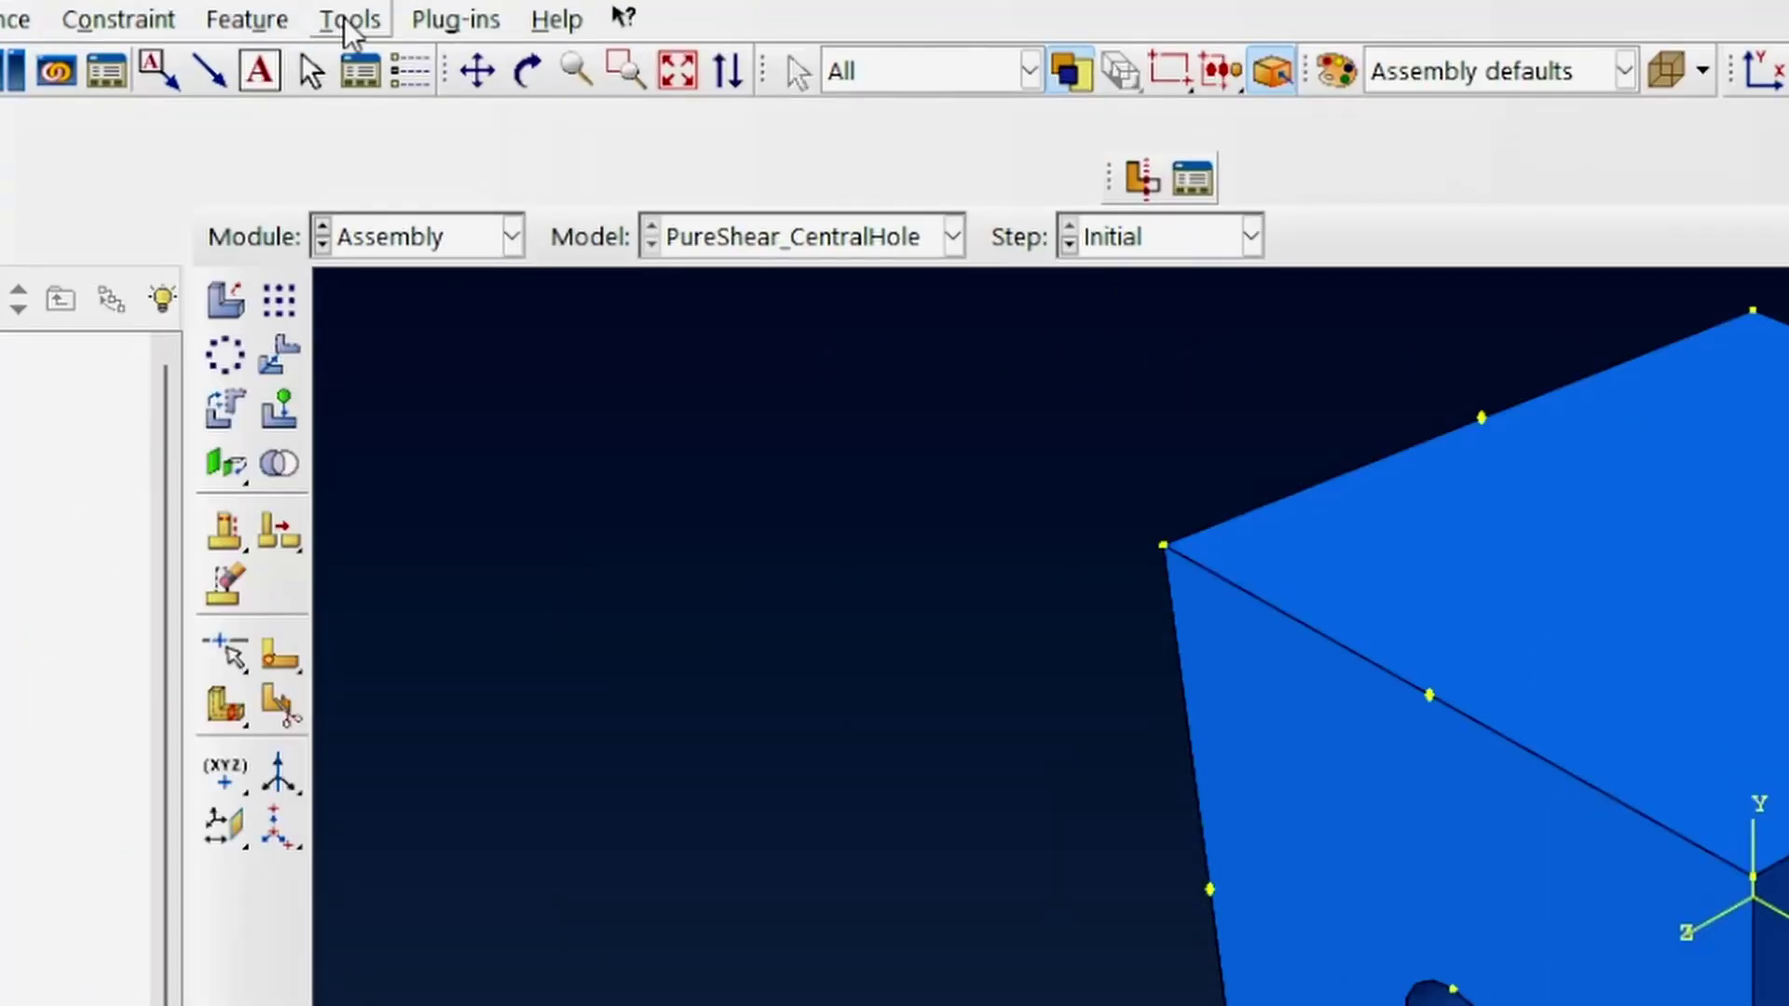
pyautogui.click(434, 17)
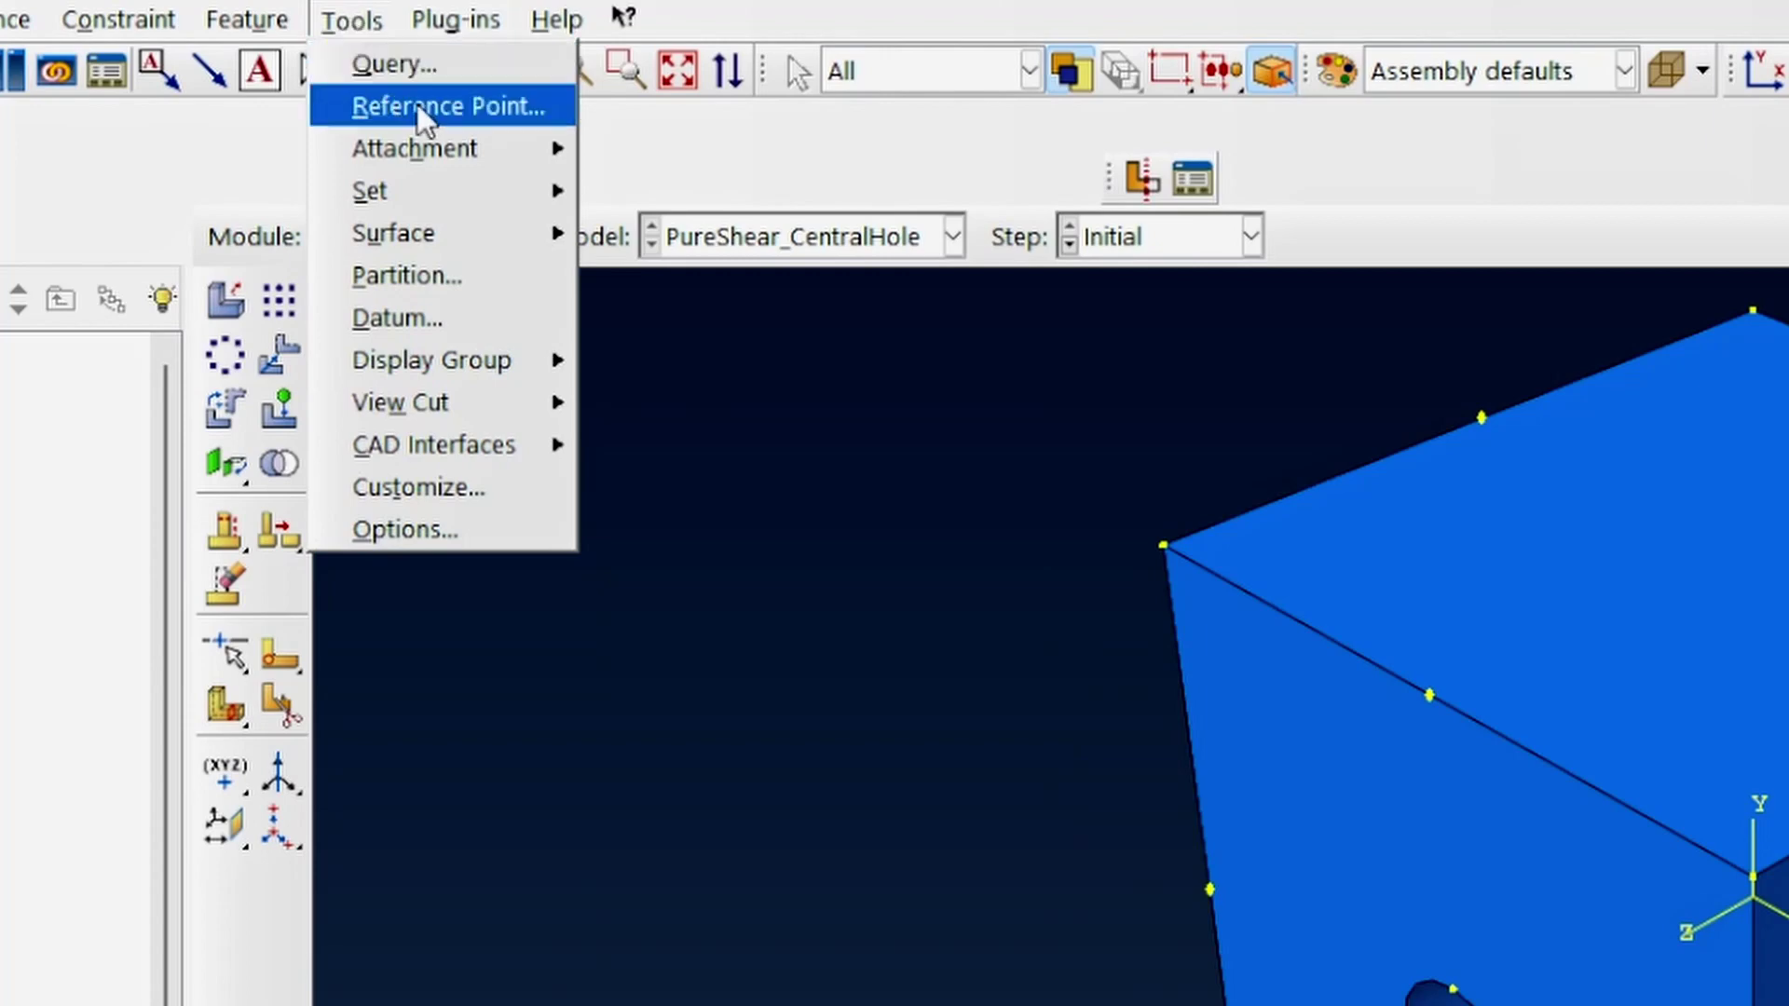
pyautogui.click(469, 65)
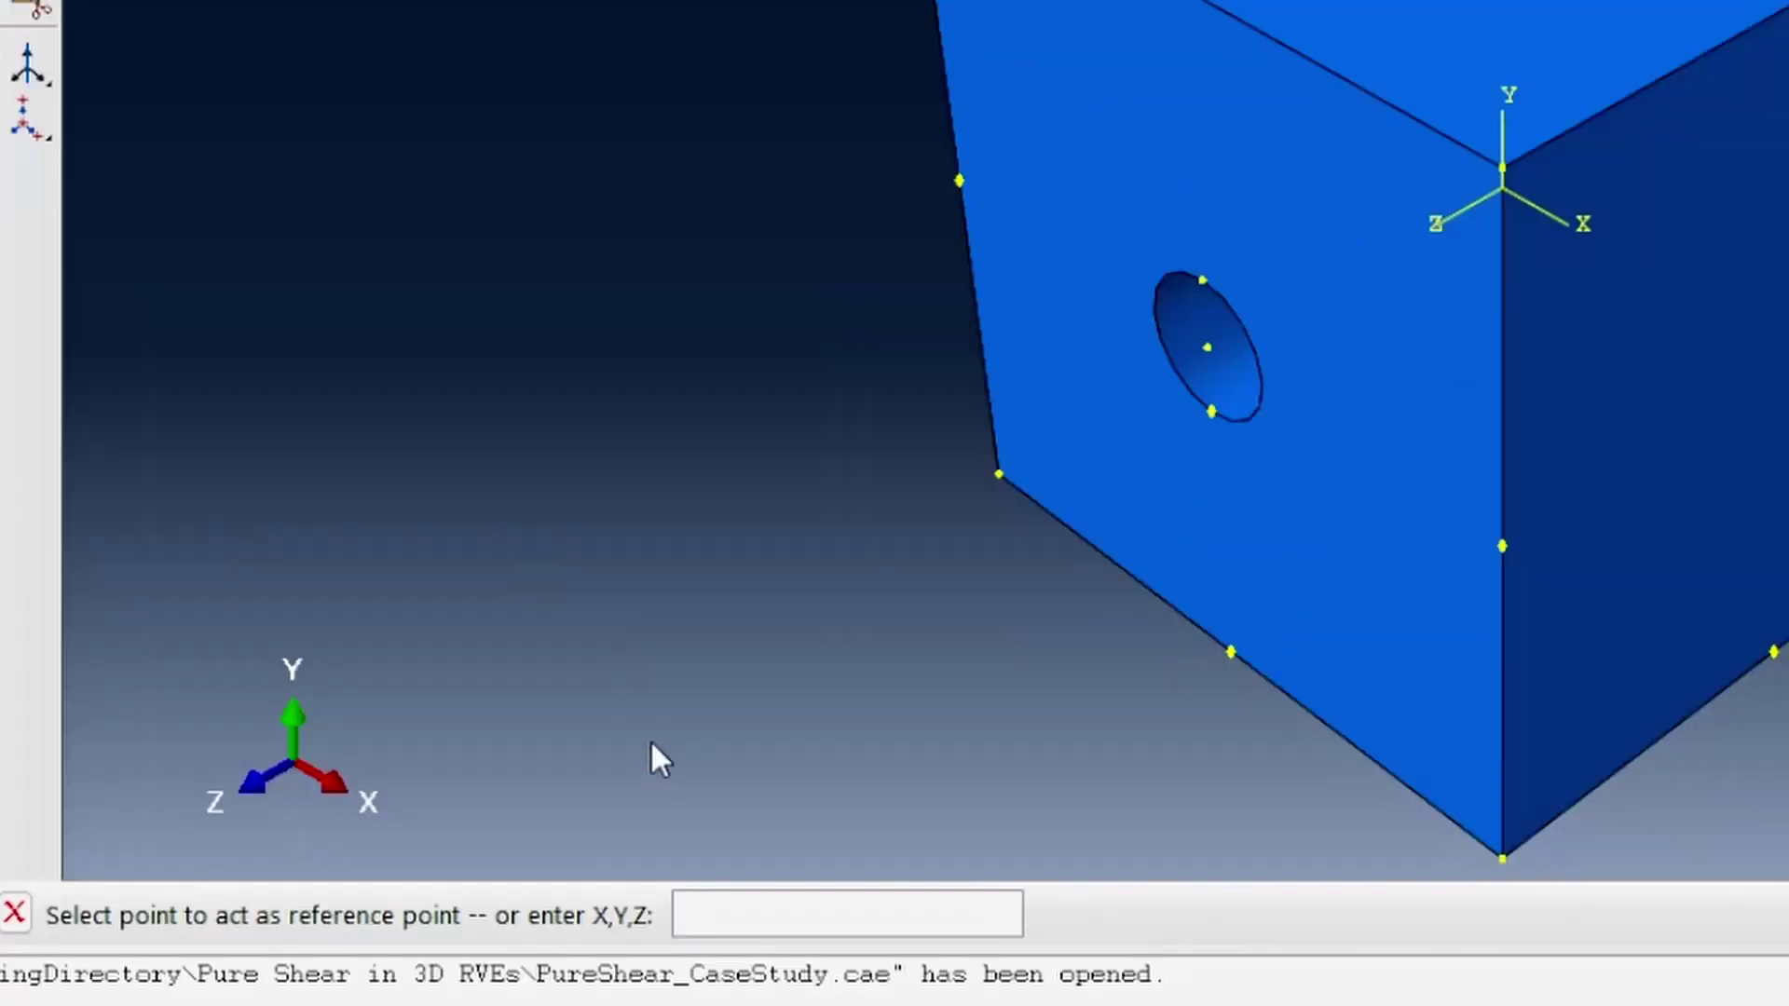
pyautogui.hotkey('ctrl', 'v')
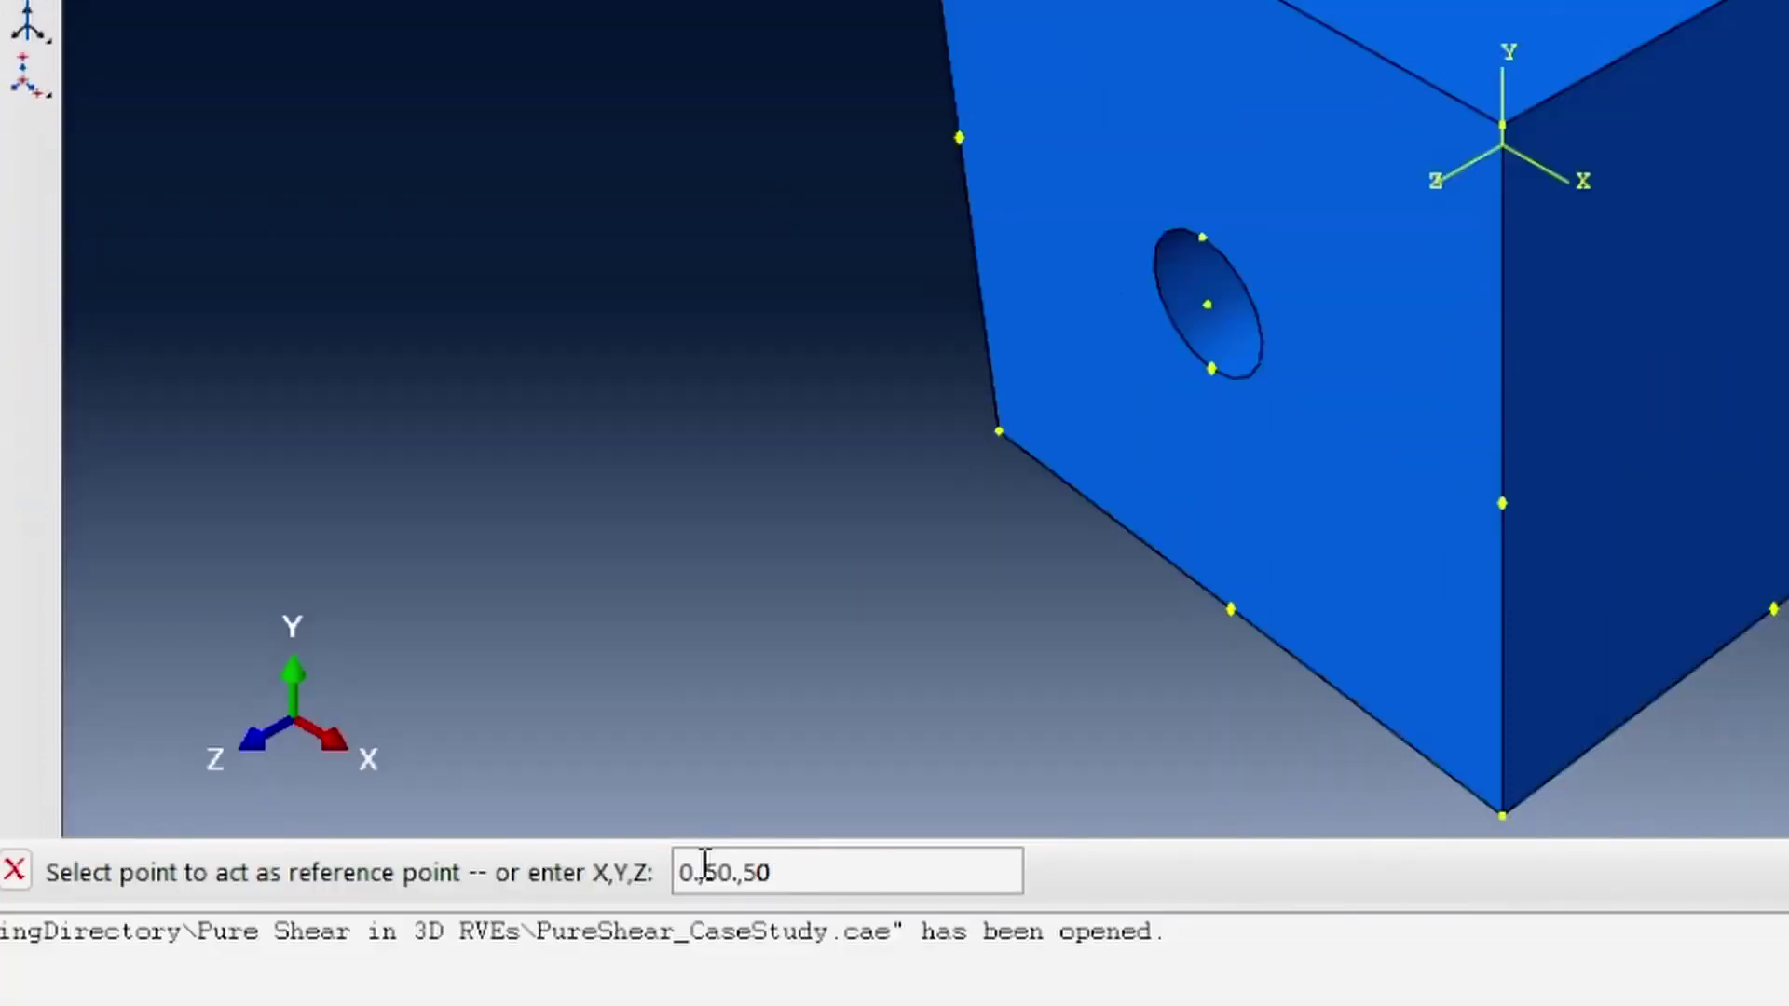
pyautogui.moveTo(694, 872); pyautogui.dragTo(678, 872)
pyautogui.write('-20')
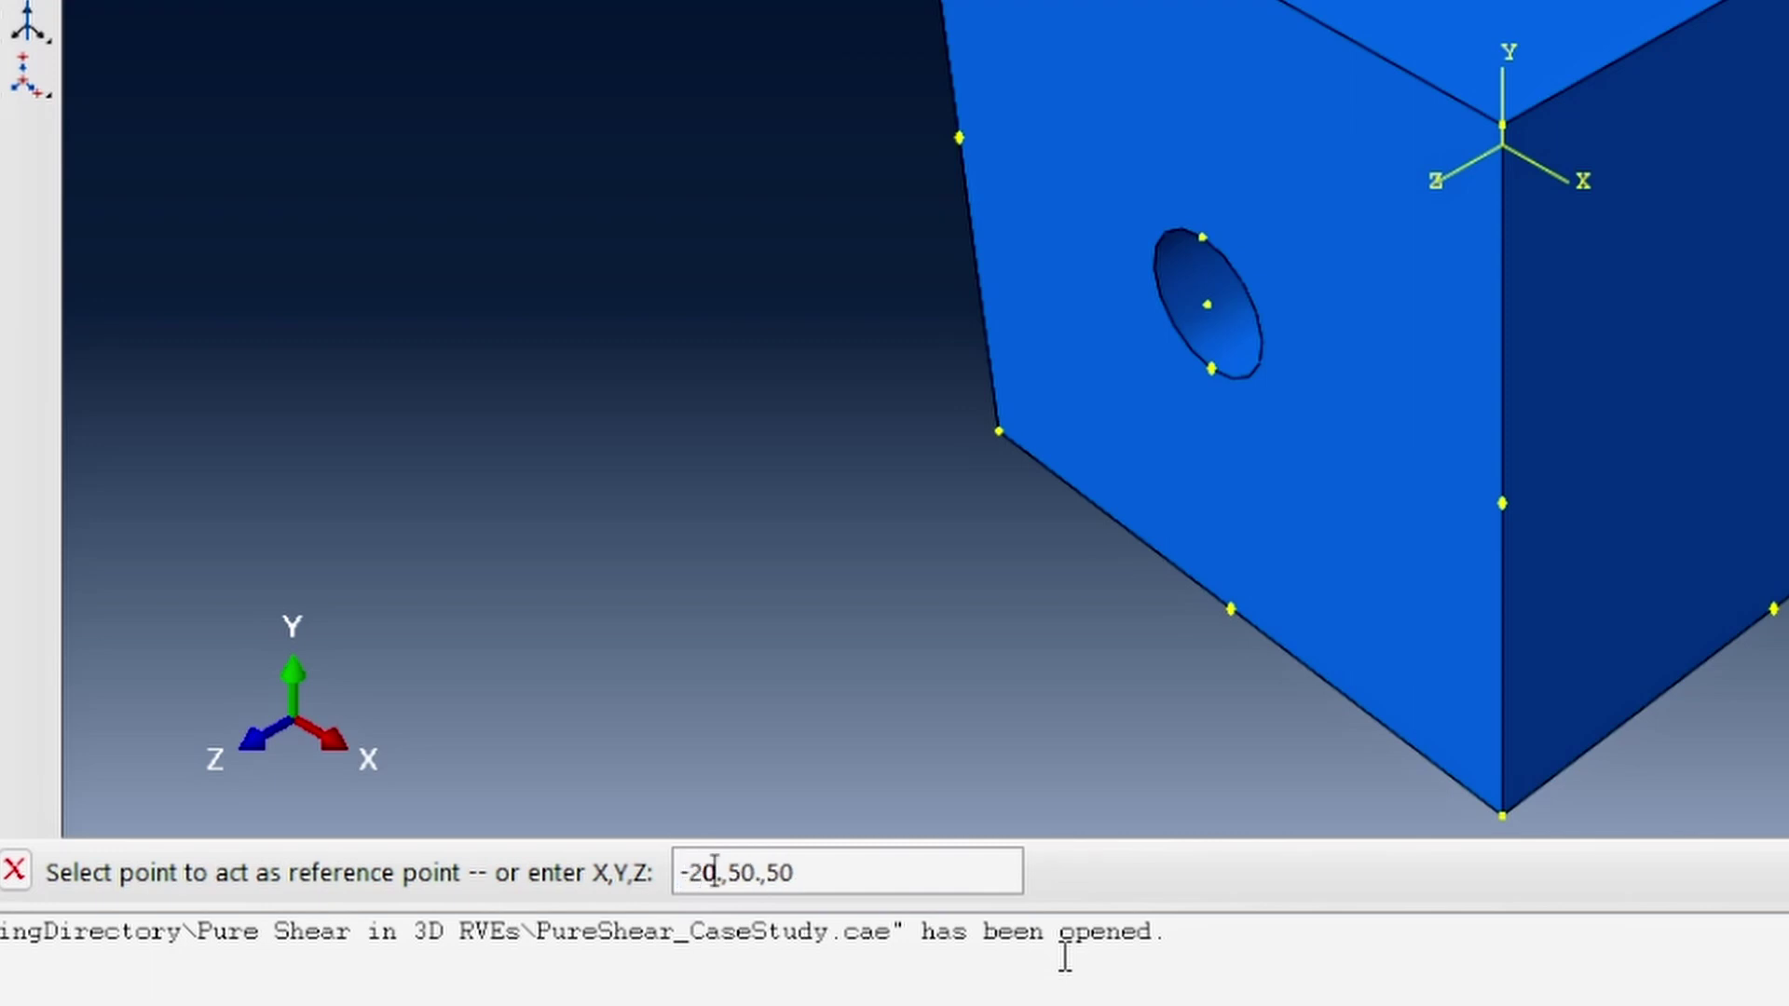
pyautogui.press('Return')
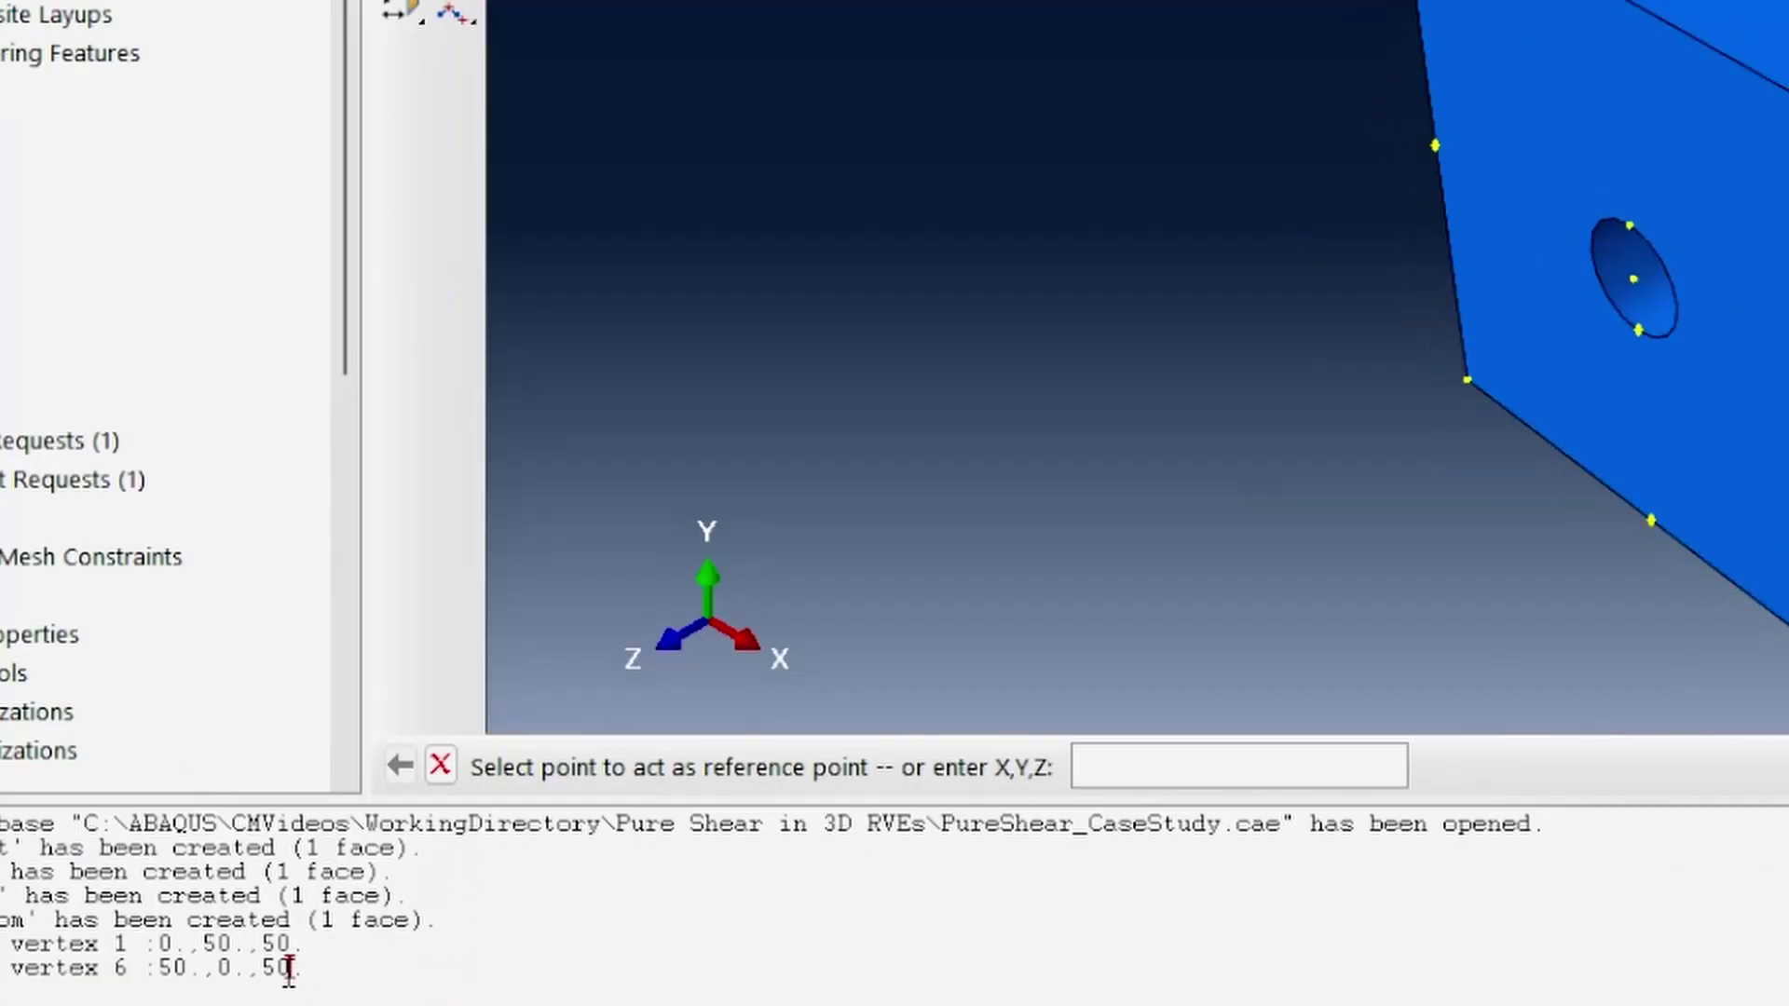
# Step: Create a second reference point at 70, 0, 50, reusing the queried coordinates of vertex 6 with a changed X value
pyautogui.moveTo(289, 969); pyautogui.dragTo(154, 969)
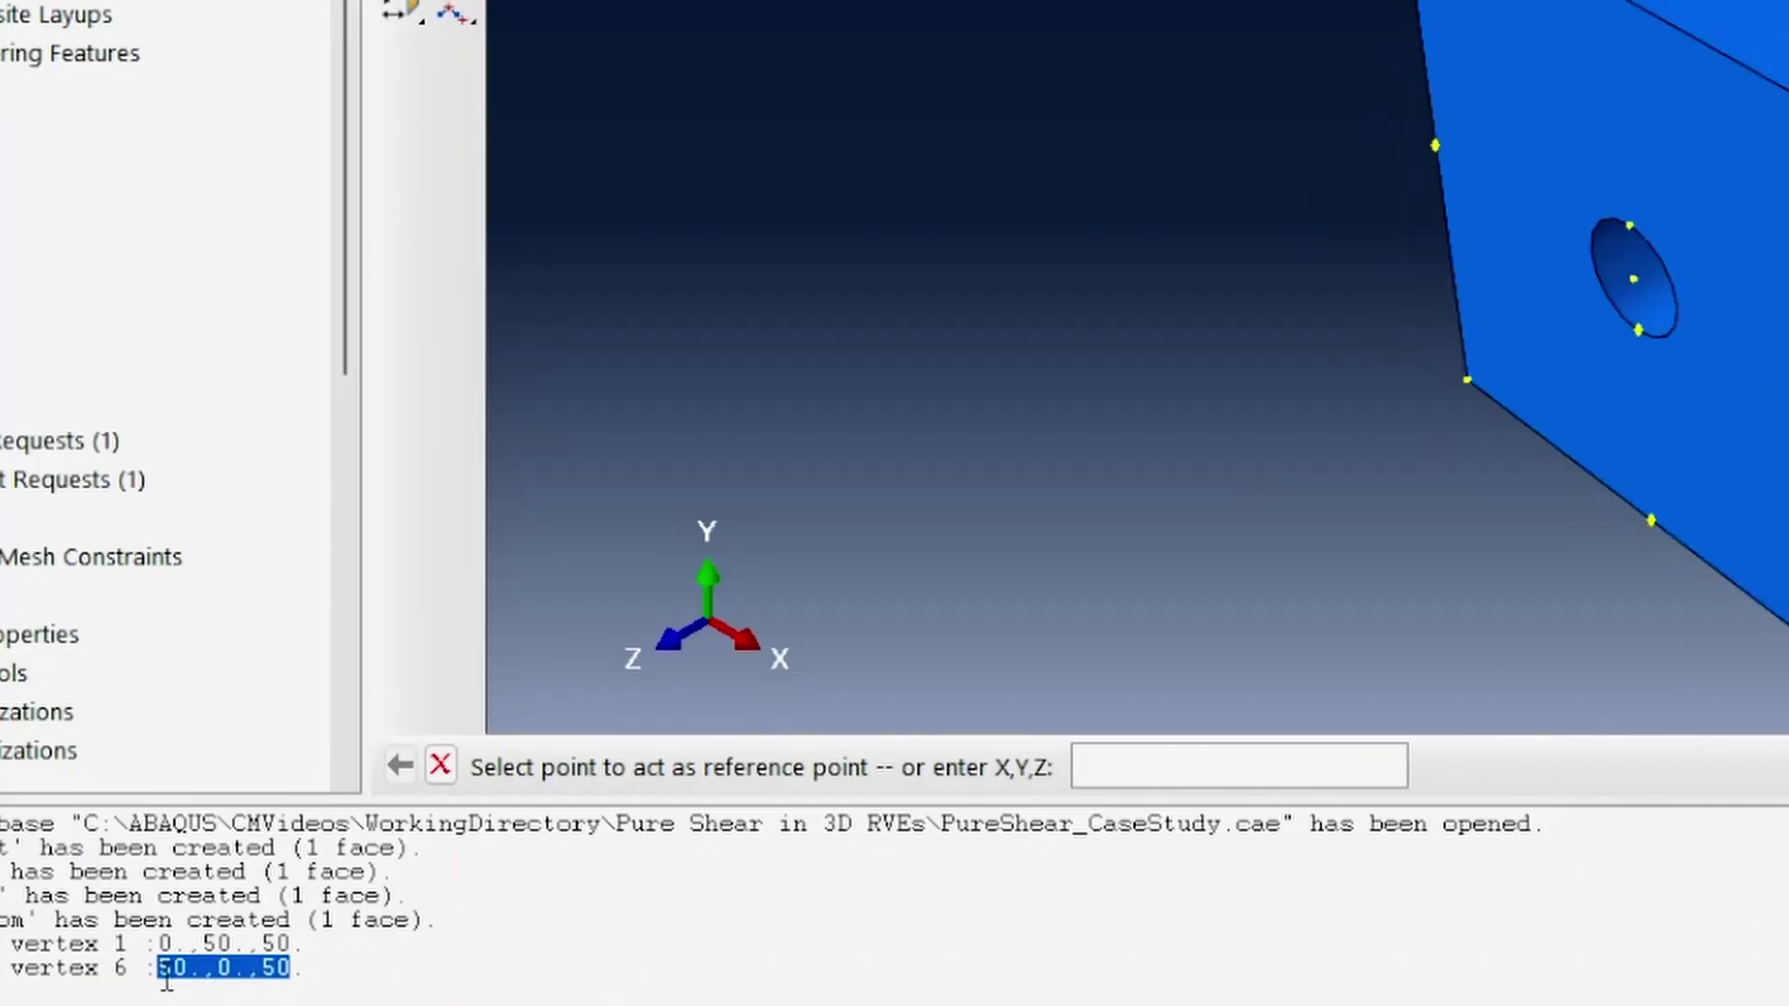
pyautogui.middleClick(1075, 778)
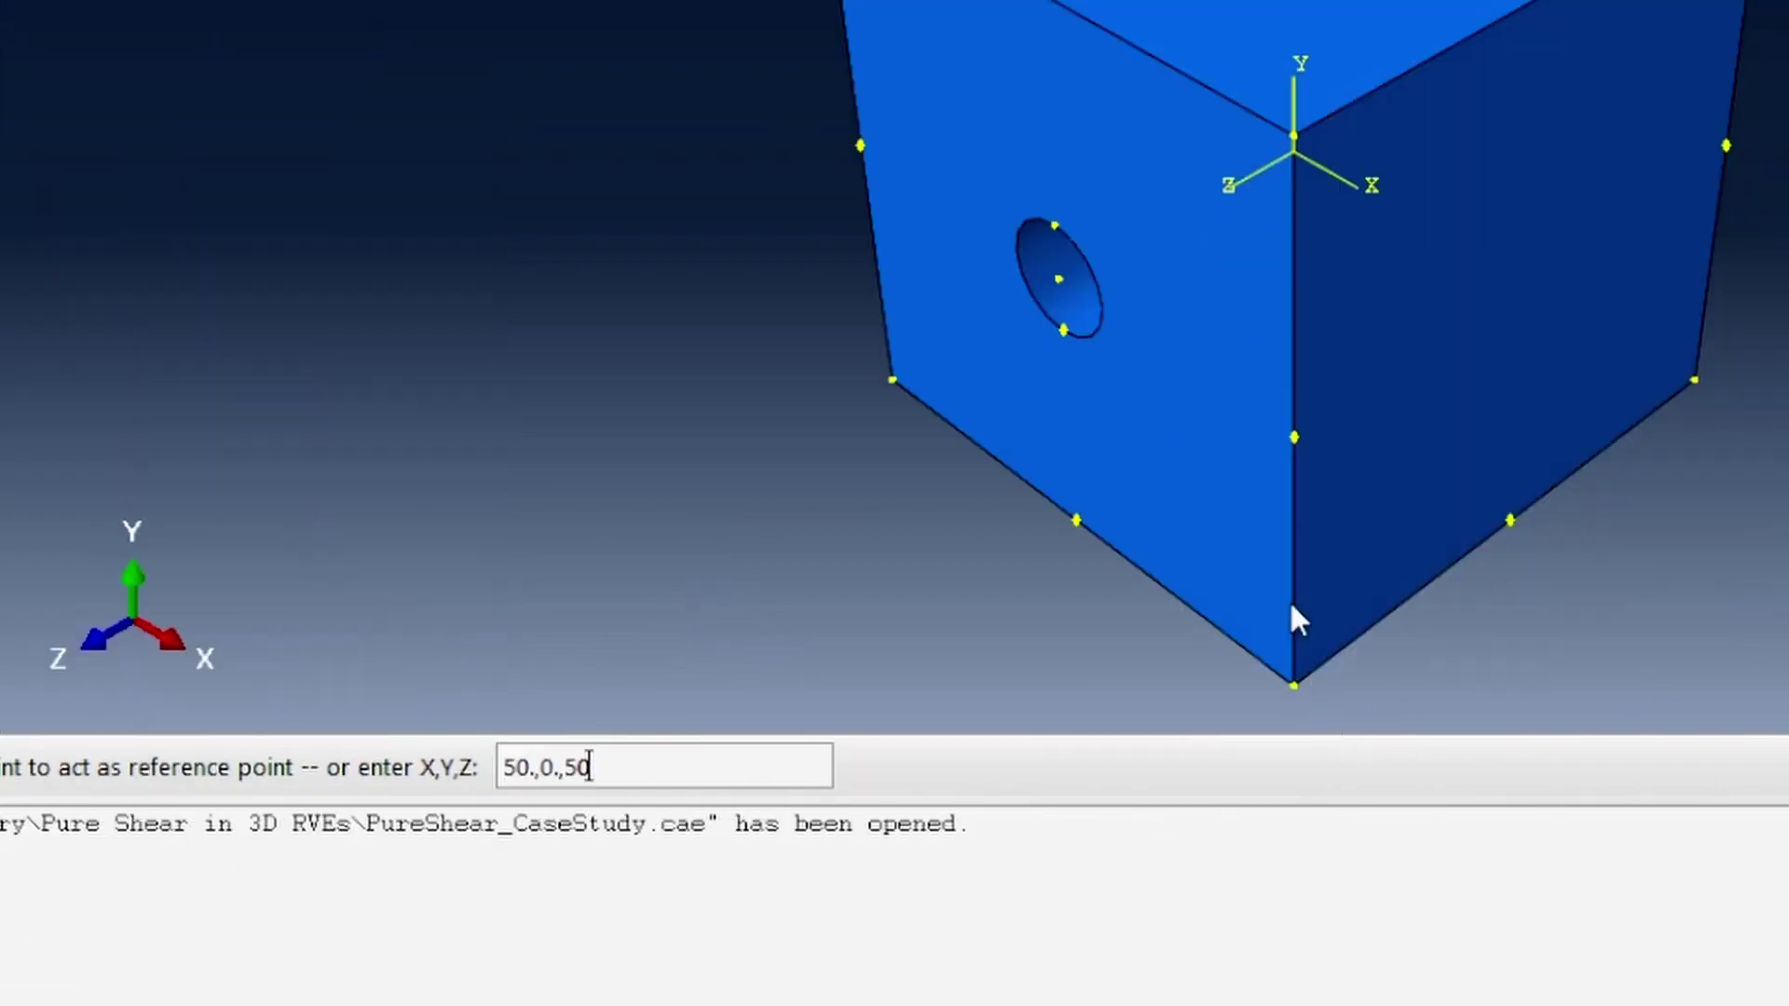
pyautogui.scroll(-2, 1290, 607)
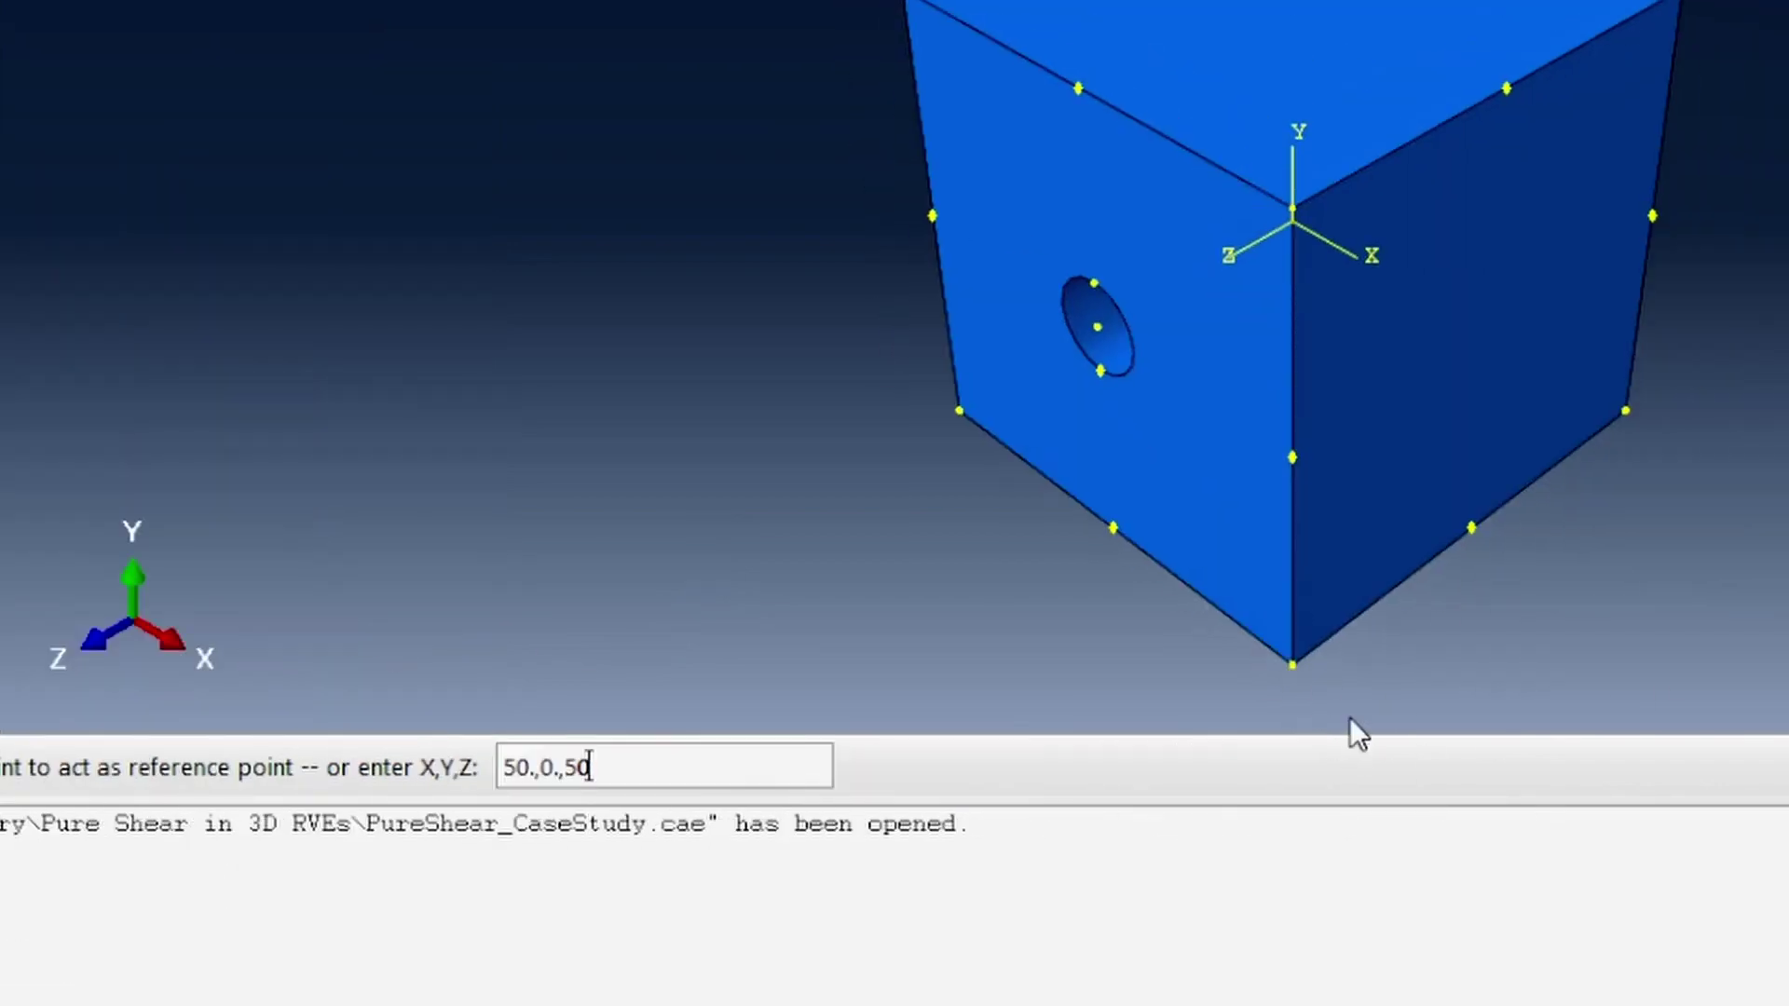
pyautogui.press('Home')
pyautogui.hotkey('shift', 'Right')
pyautogui.press('BackSpace')
pyautogui.write('7')
pyautogui.hotkey('ctrl', 'a')
pyautogui.press('BackSpace')
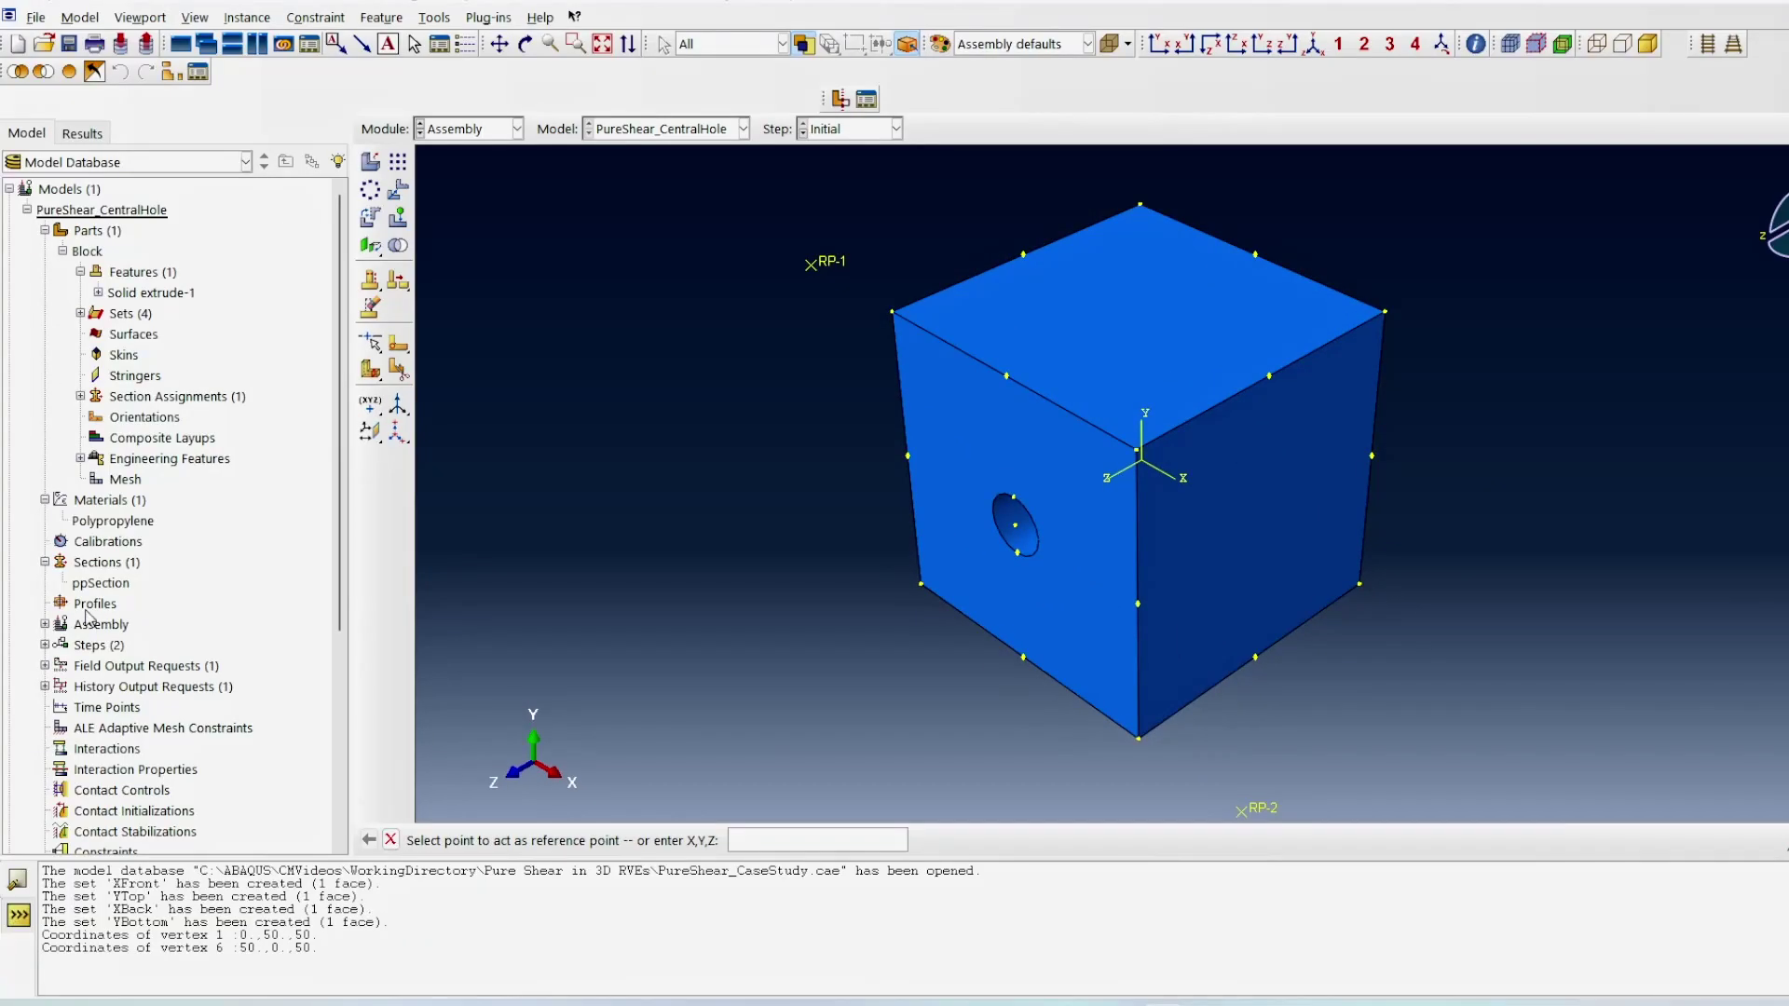
# Step: Create an assembly-level geometry set named RP1Set containing reference point RP-1
pyautogui.click(44, 625)
pyautogui.scroll(-2, 93, 615)
pyautogui.scroll(-5, 93, 615)
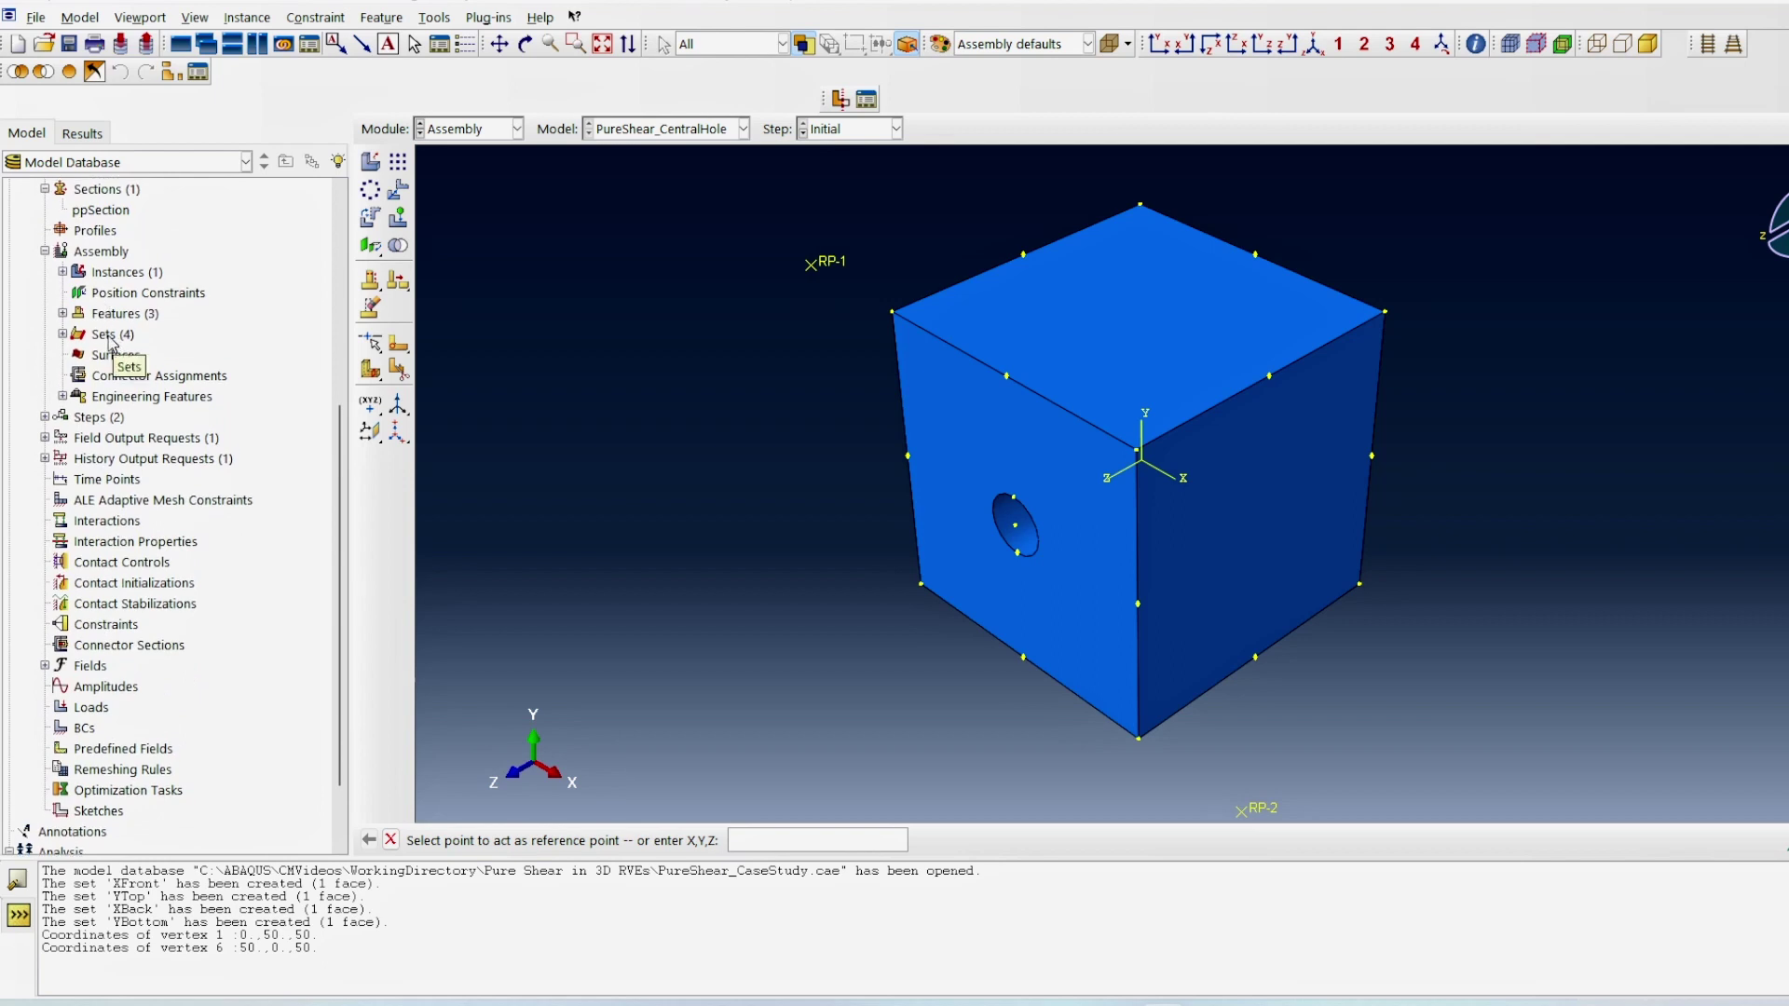
pyautogui.doubleClick(104, 334)
pyautogui.write('RP1Set')
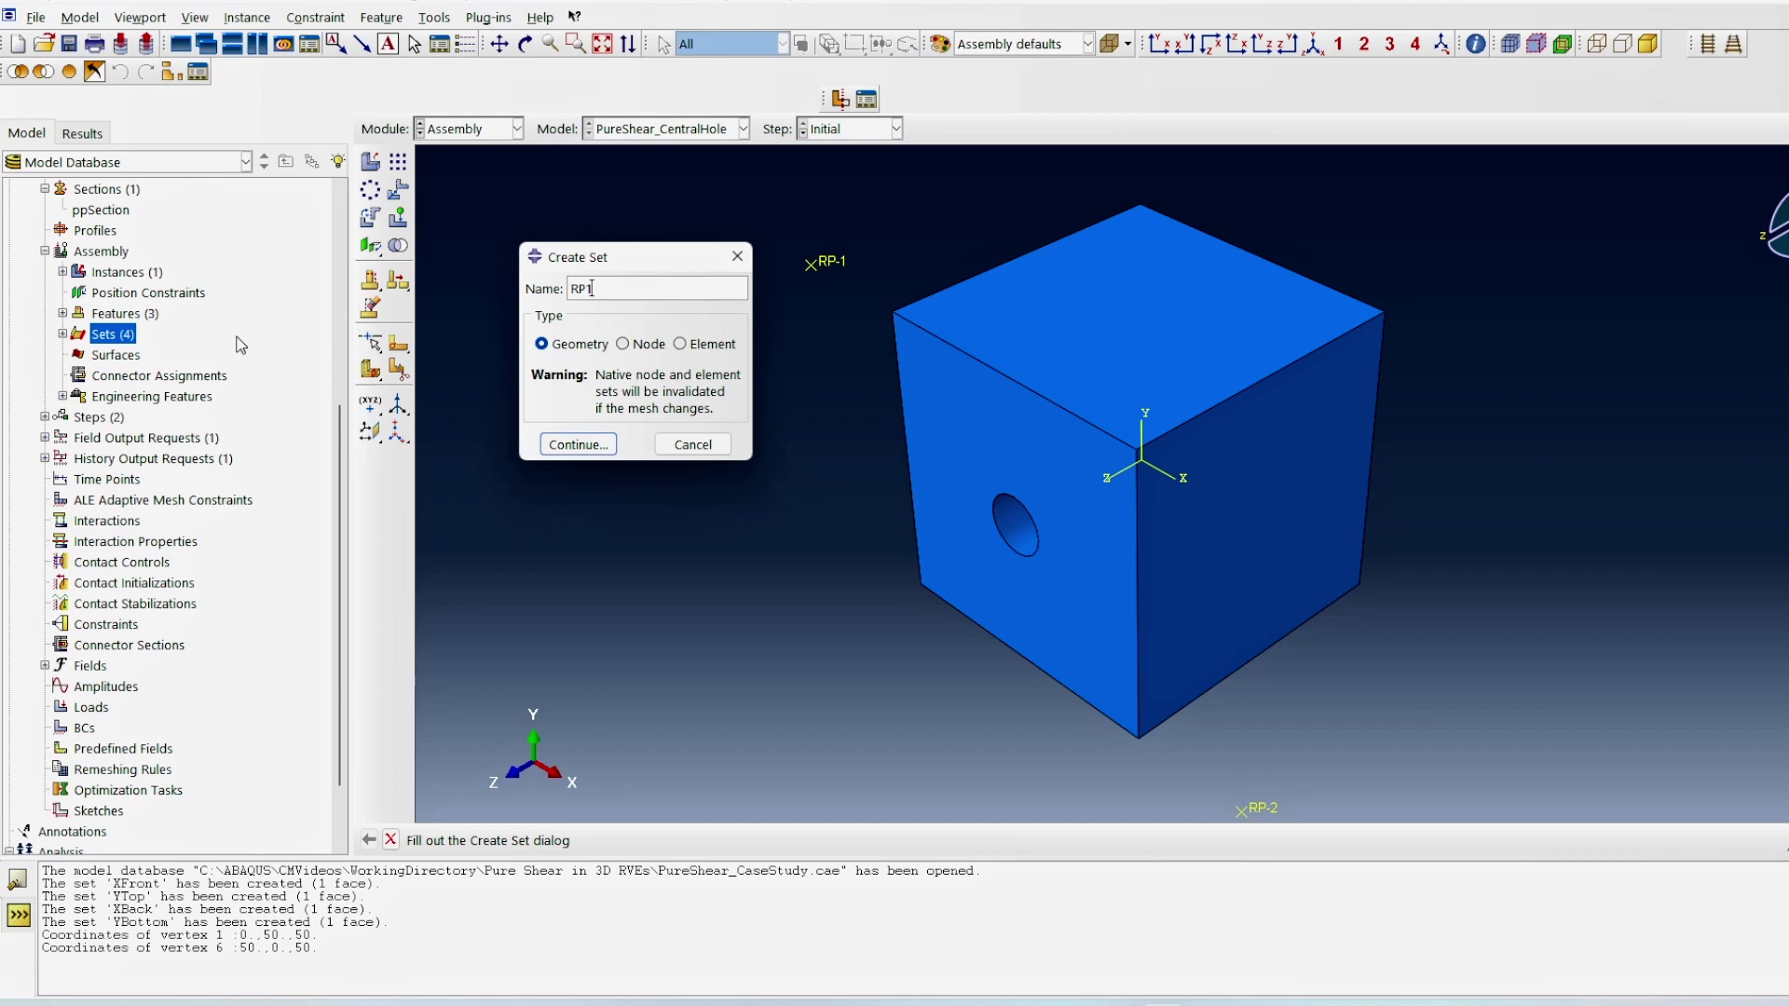
pyautogui.click(578, 444)
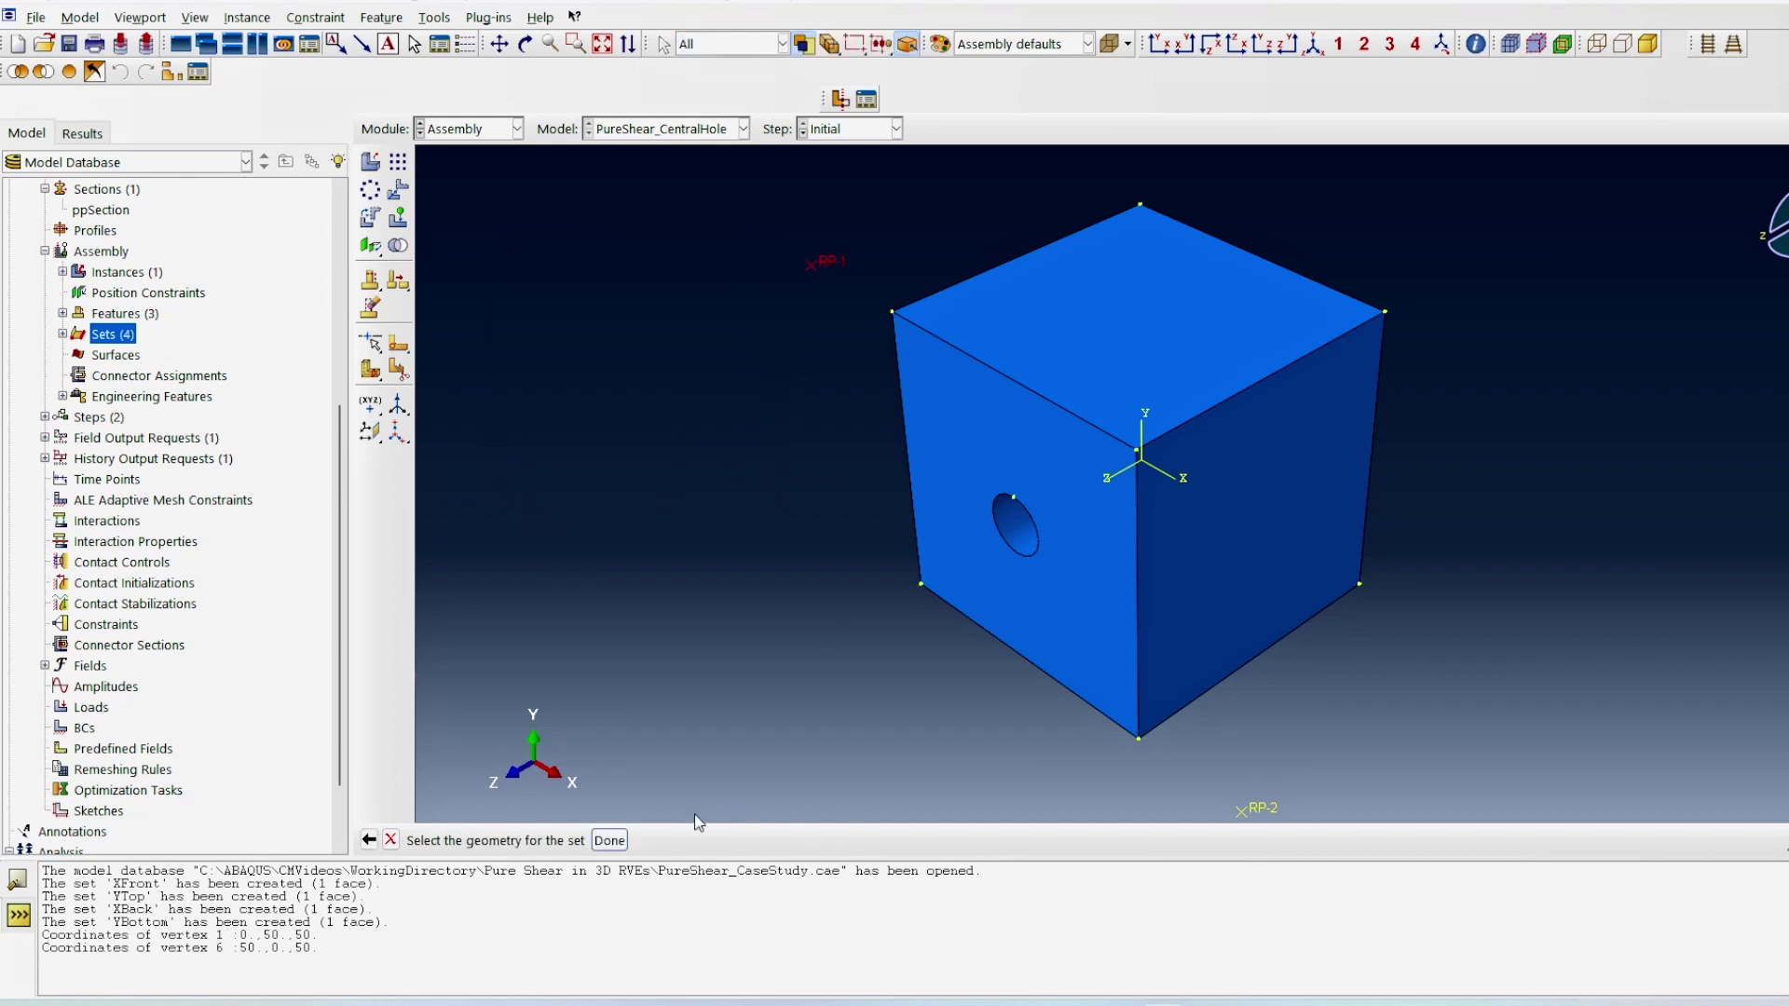
pyautogui.click(609, 841)
# Step: Create an assembly-level geometry set named RP2Set containing reference point RP-2
pyautogui.doubleClick(112, 335)
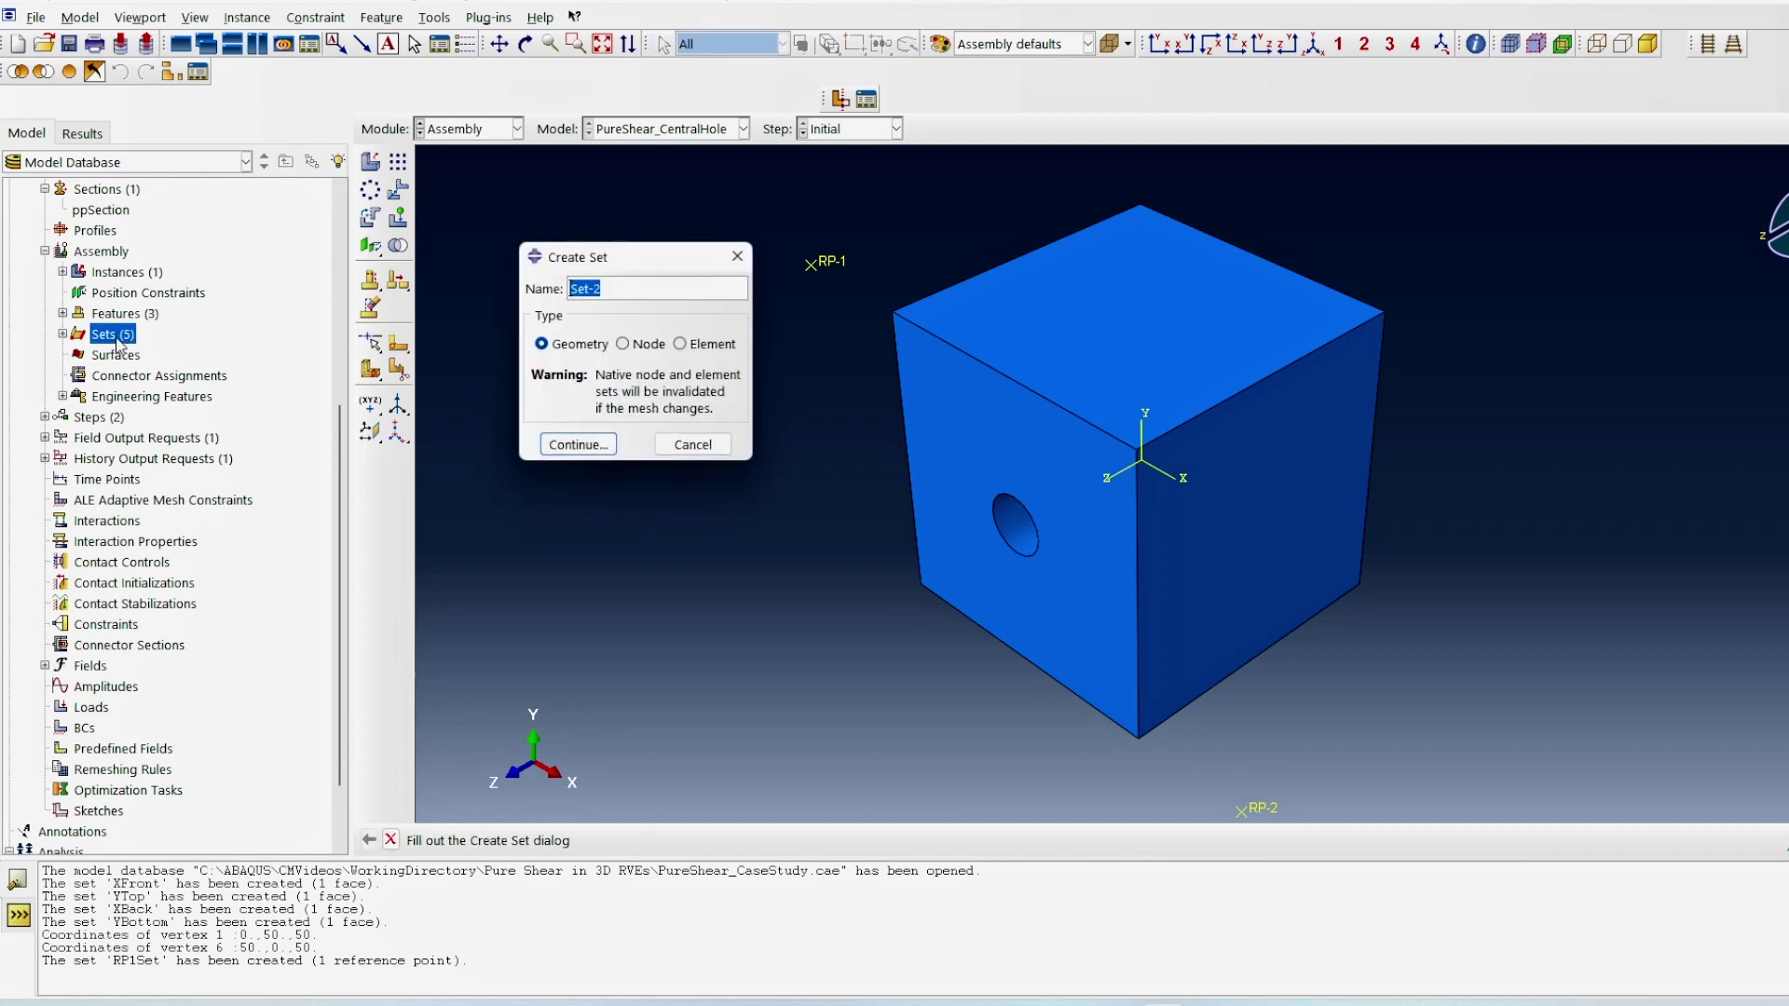
pyautogui.write('RP2Set')
pyautogui.press('Return')
pyautogui.click(1245, 811)
pyautogui.click(609, 841)
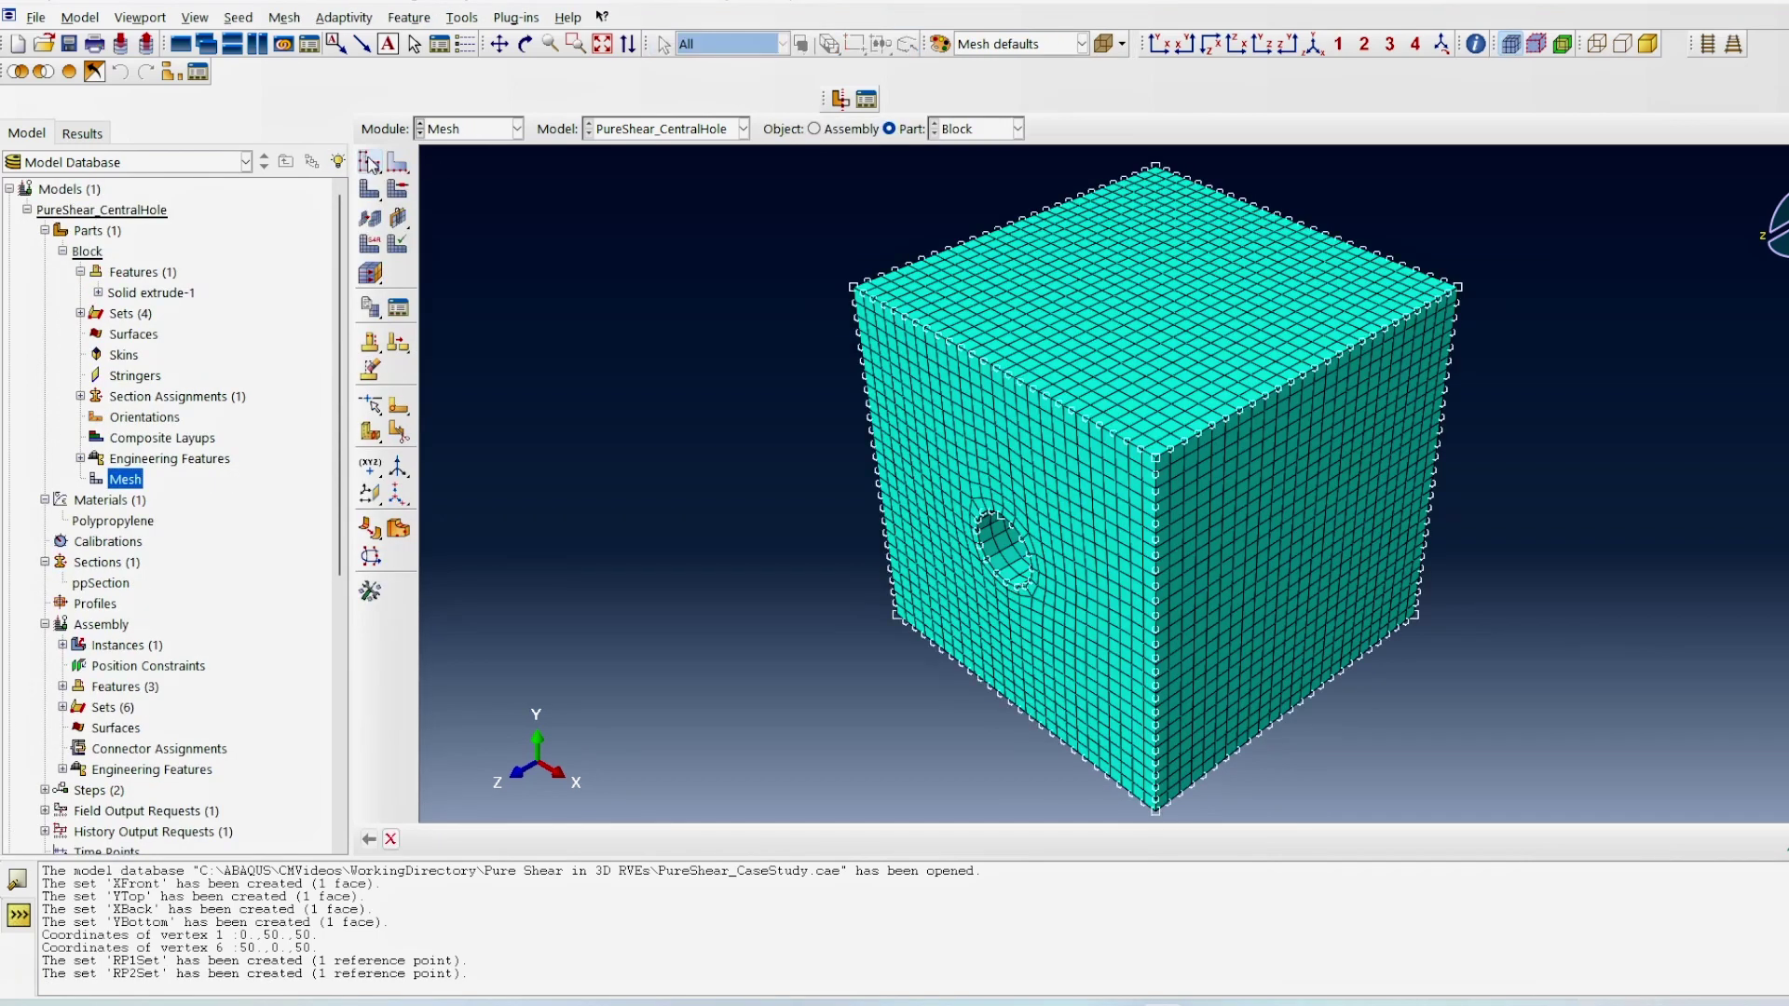
pyautogui.click(370, 163)
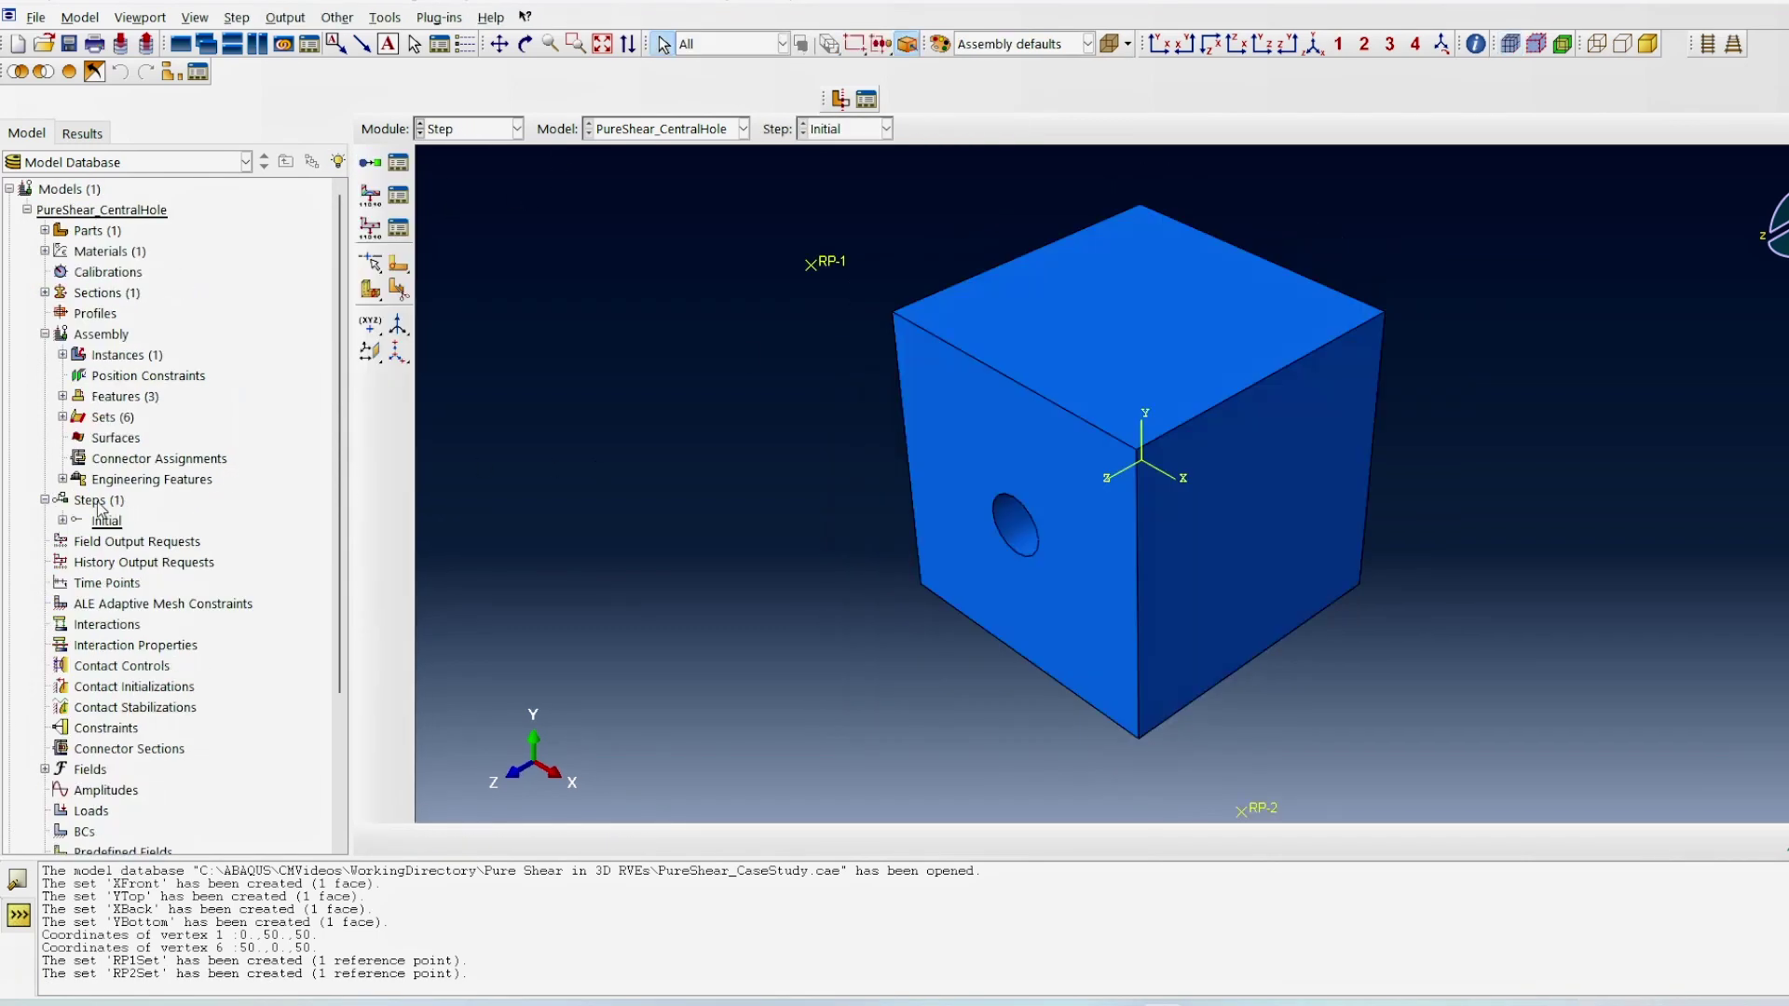
# Step: Create a Static, General analysis step named loadingStep after the Initial step, keeping its default settings
pyautogui.doubleClick(98, 502)
pyautogui.write('loadingStep')
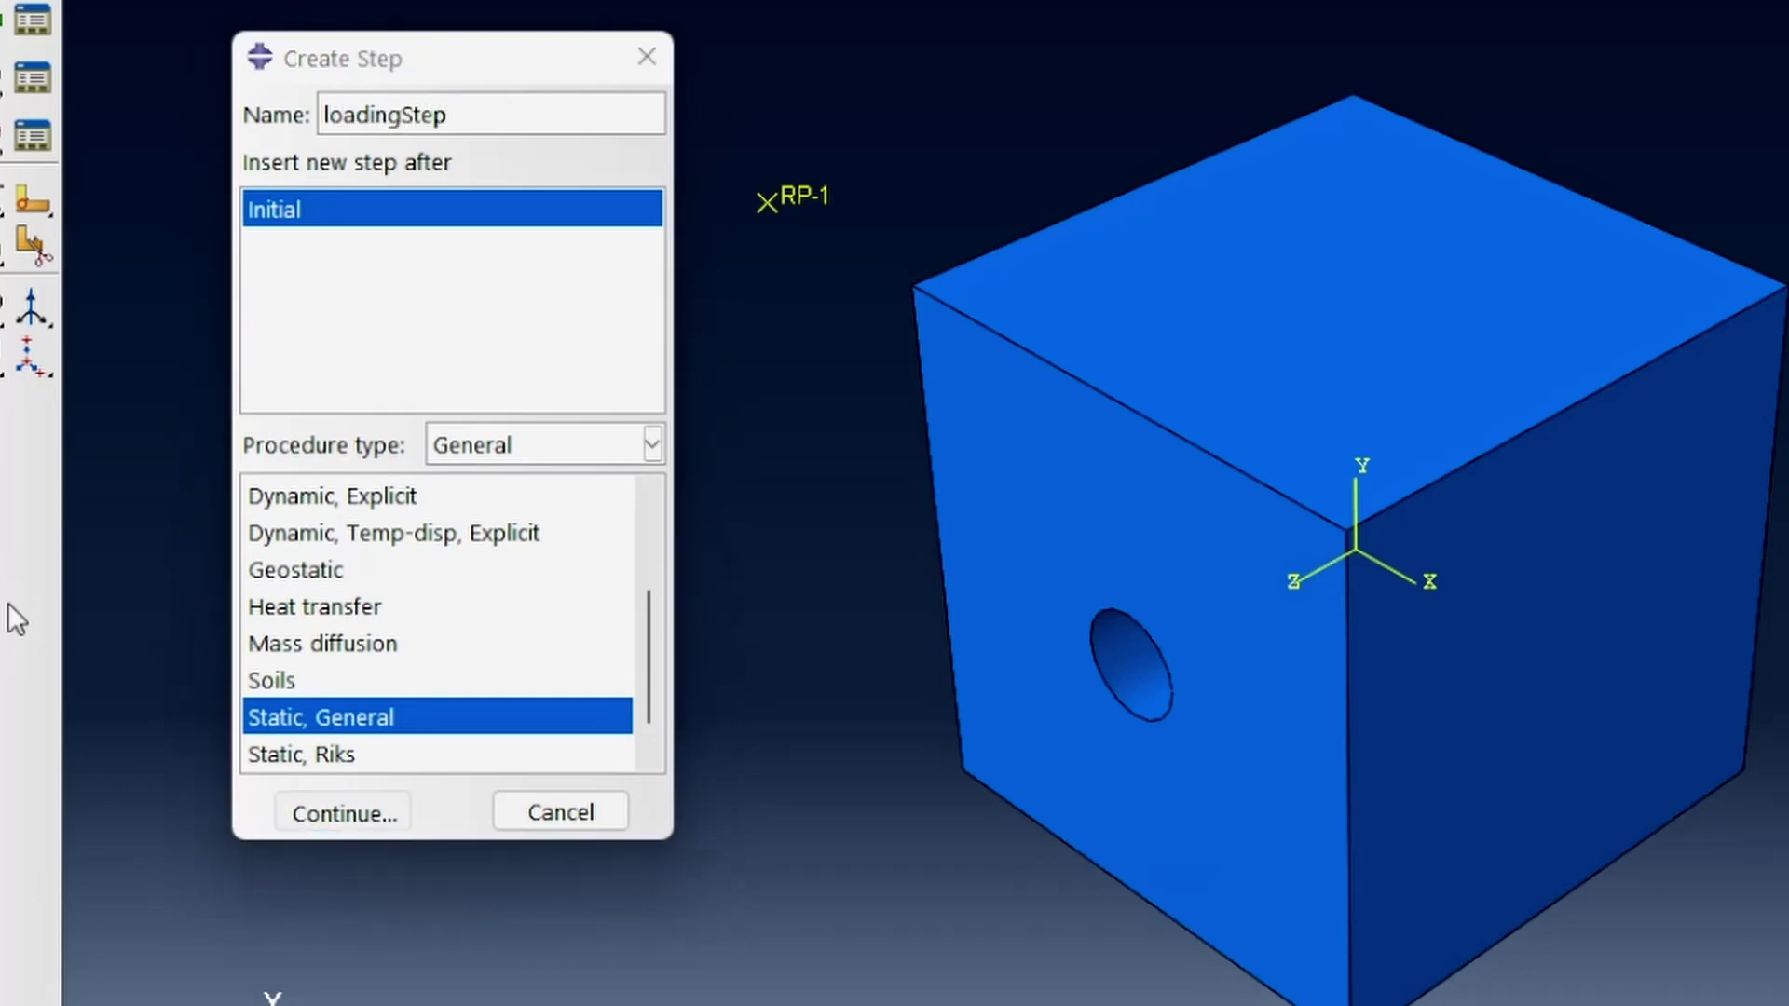
pyautogui.press('Return')
pyautogui.click(593, 811)
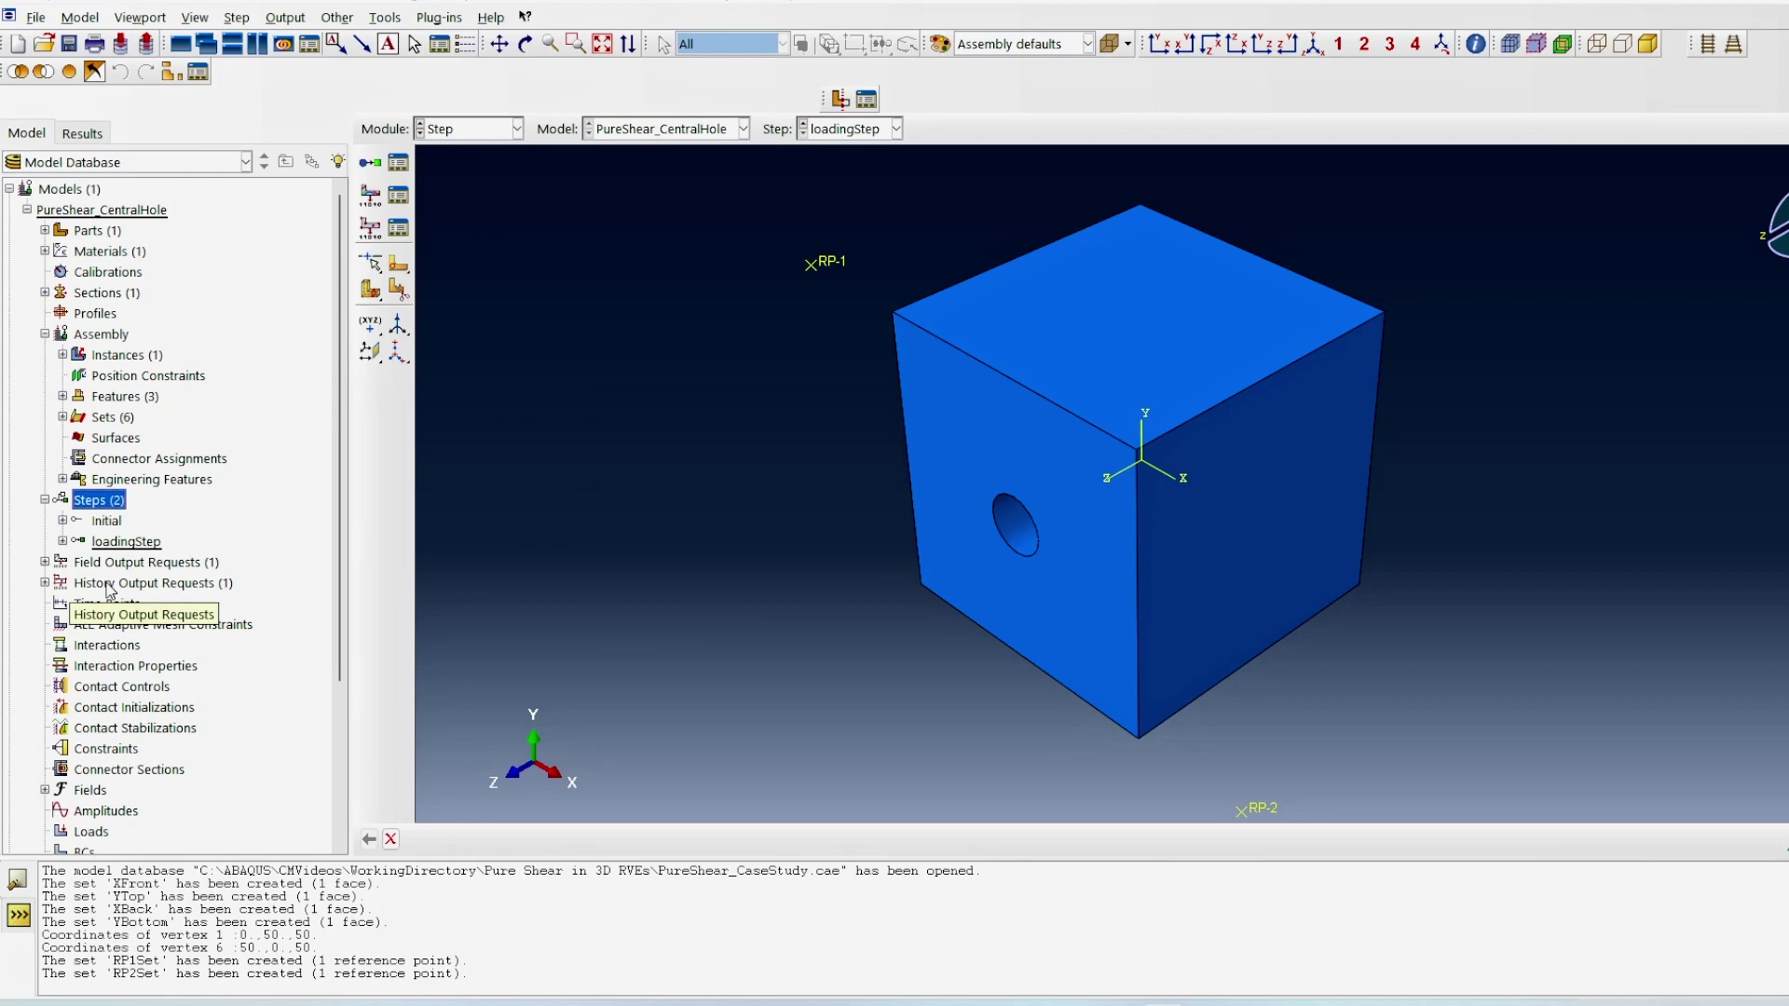
# Step: Create a history output request named RP1HO in loadingStep, with the set RP1Set as its domain and manually specified output variables
pyautogui.doubleClick(109, 590)
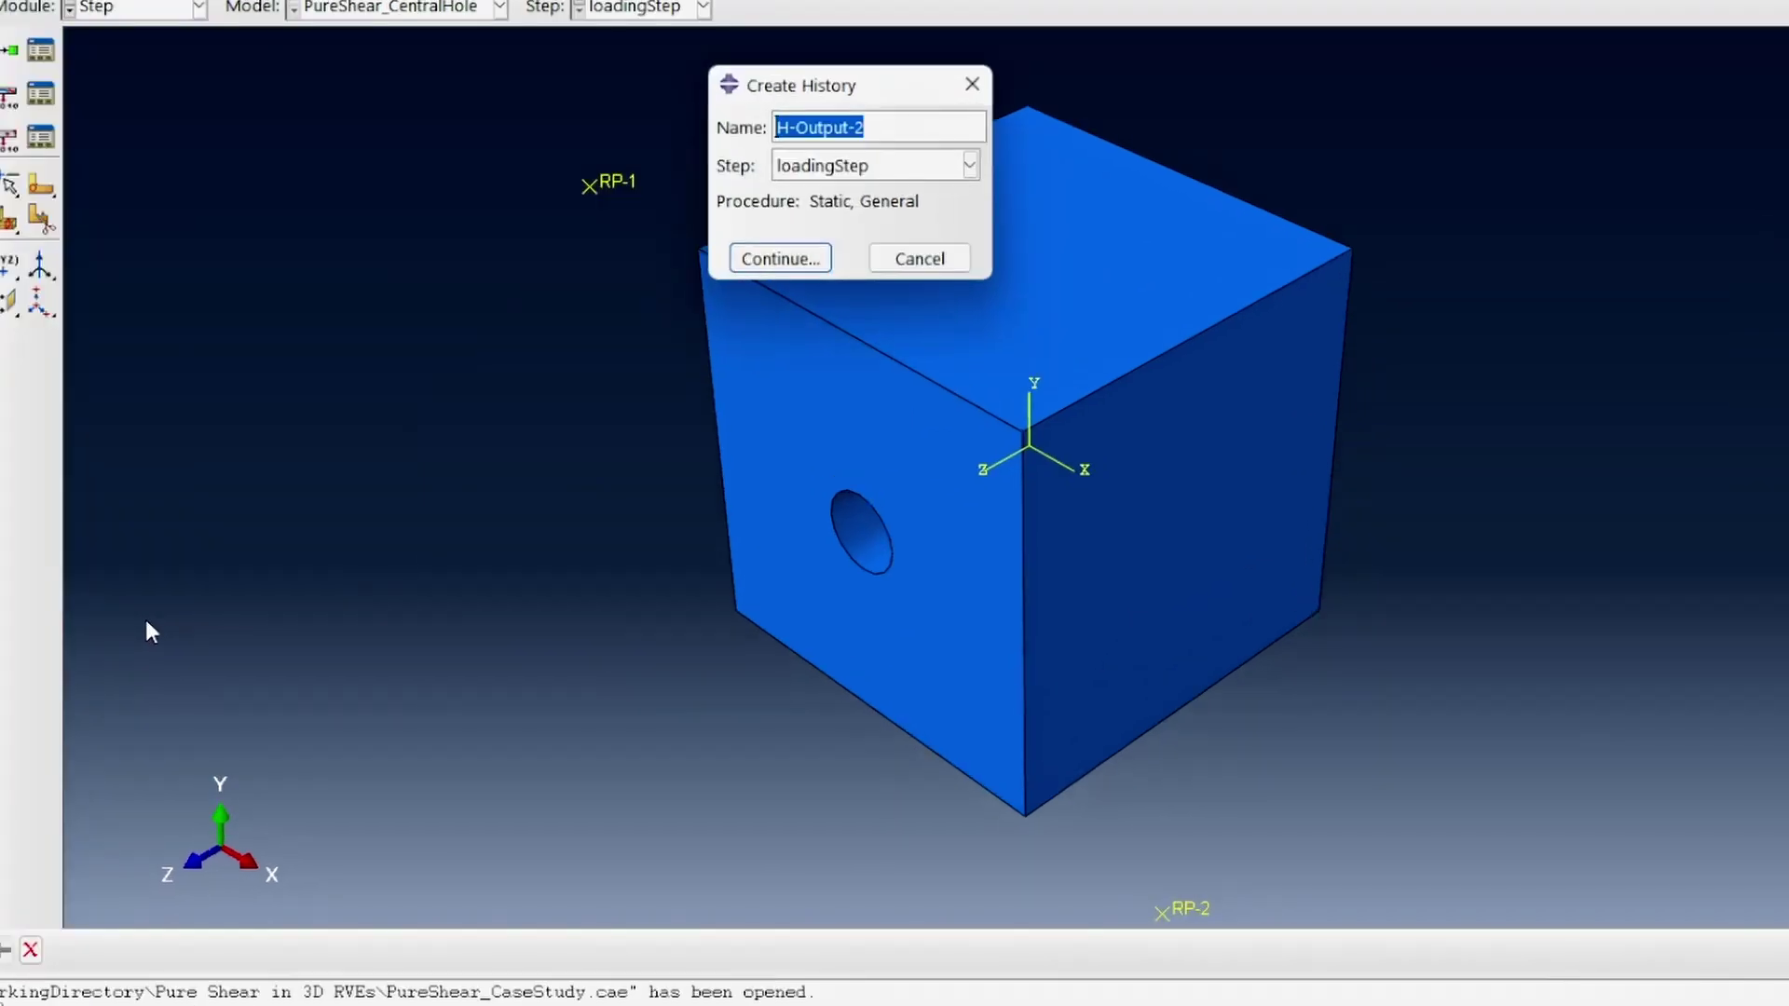
pyautogui.write('RP1HO')
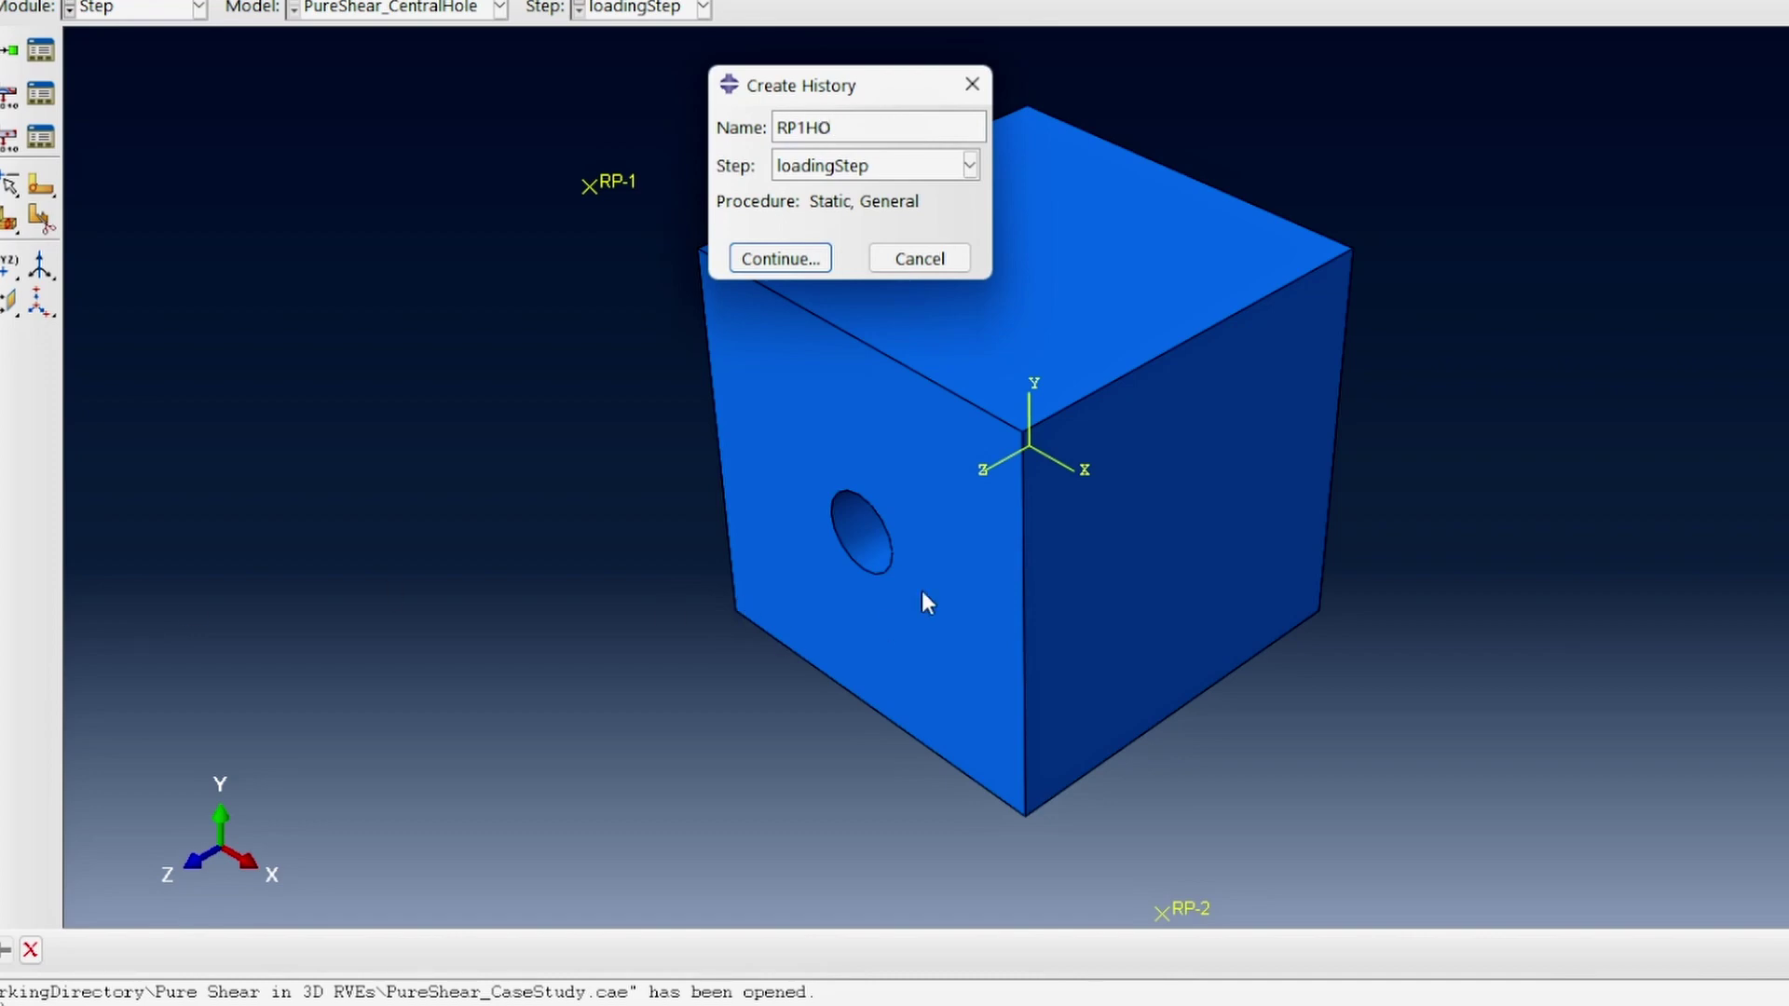
pyautogui.click(776, 259)
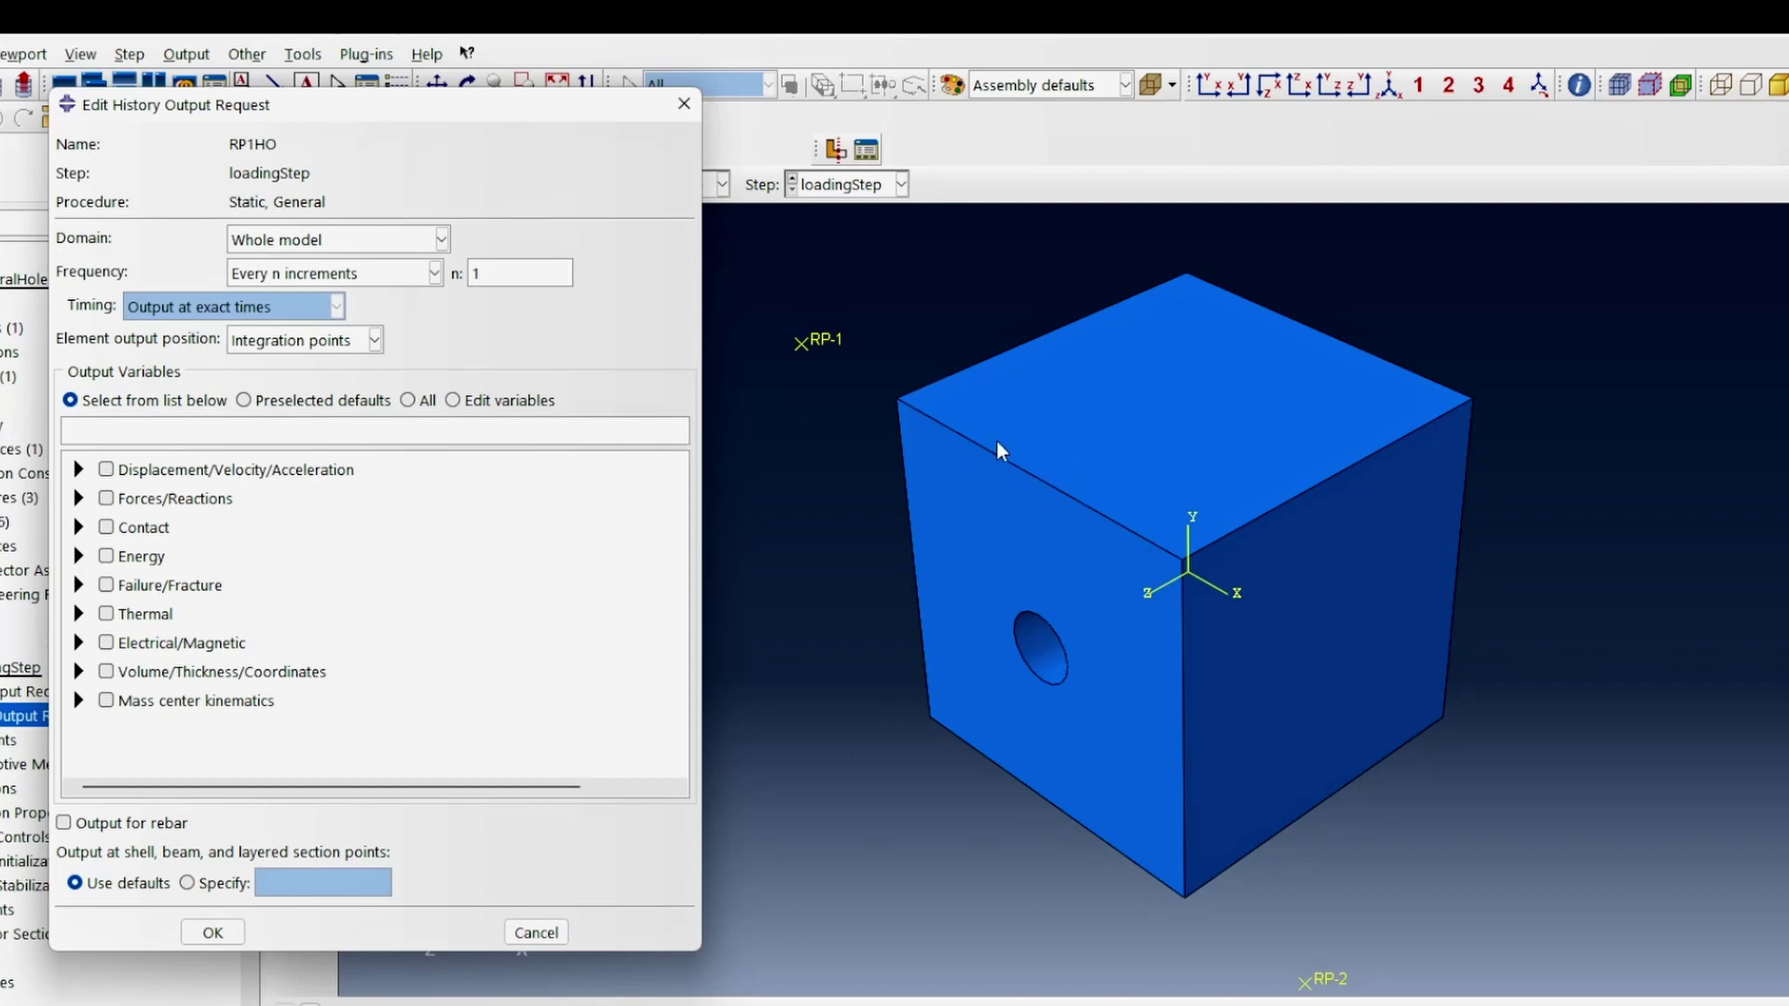
pyautogui.click(387, 244)
pyautogui.click(345, 291)
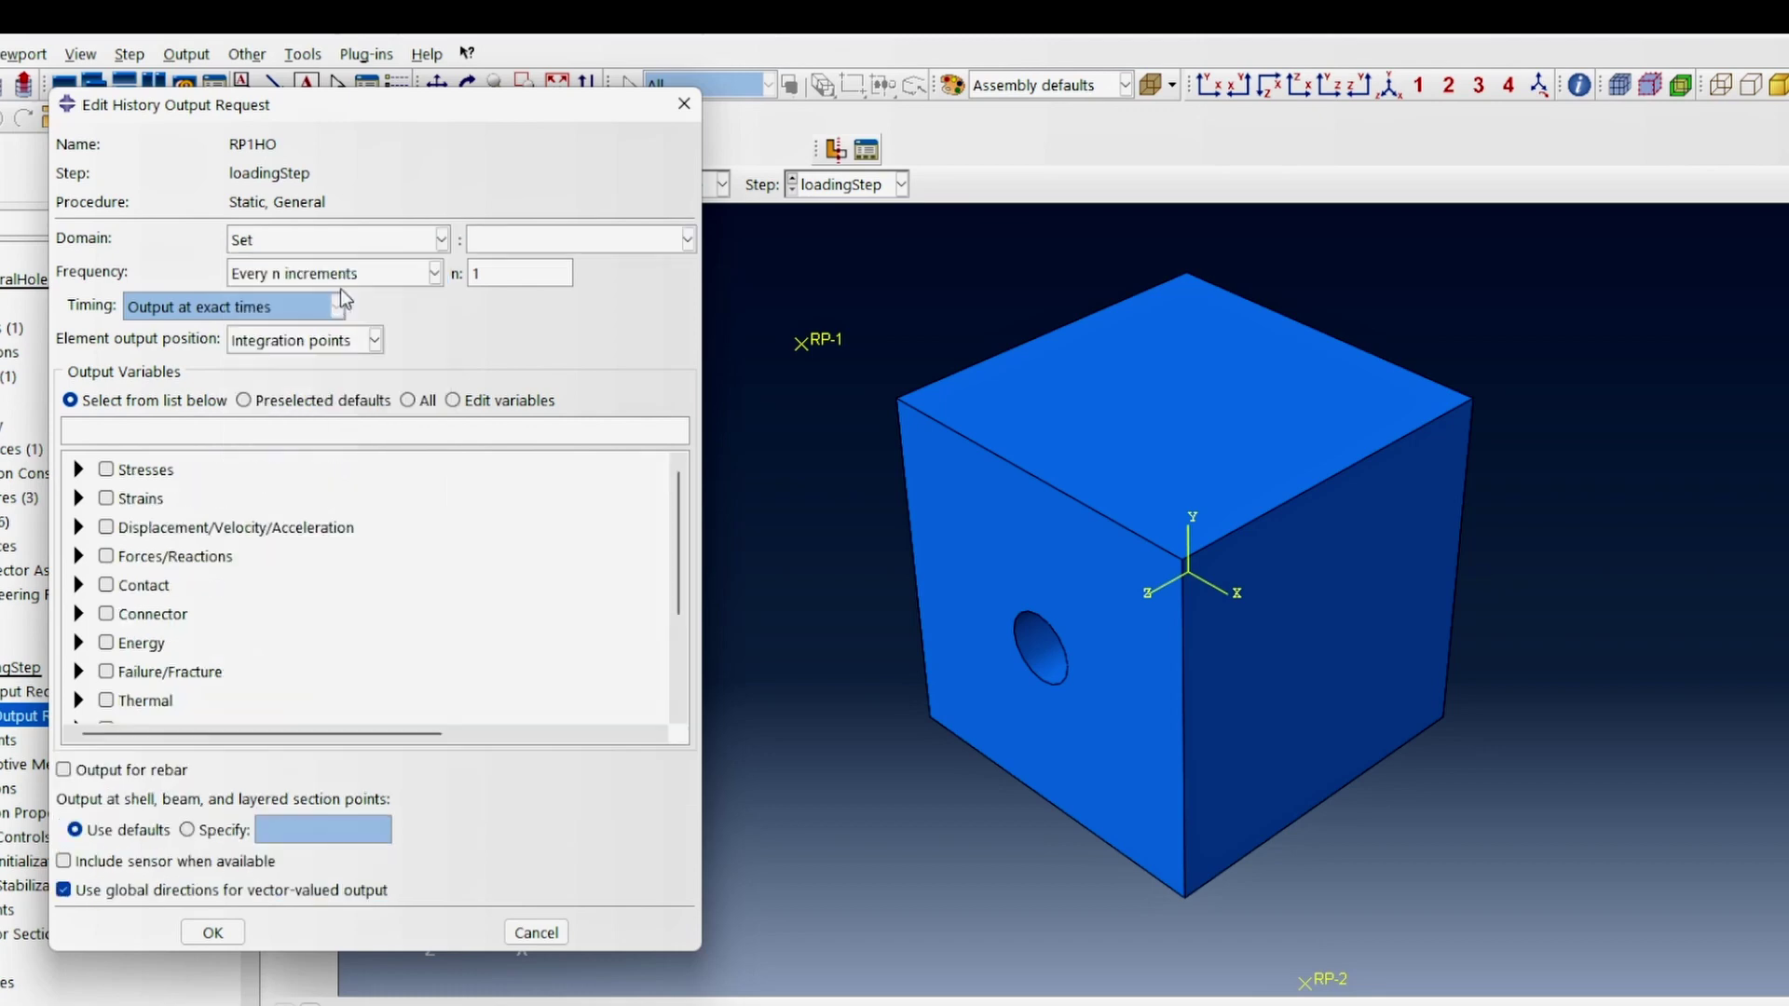
pyautogui.click(491, 246)
pyautogui.click(518, 269)
pyautogui.click(230, 430)
pyautogui.click(213, 932)
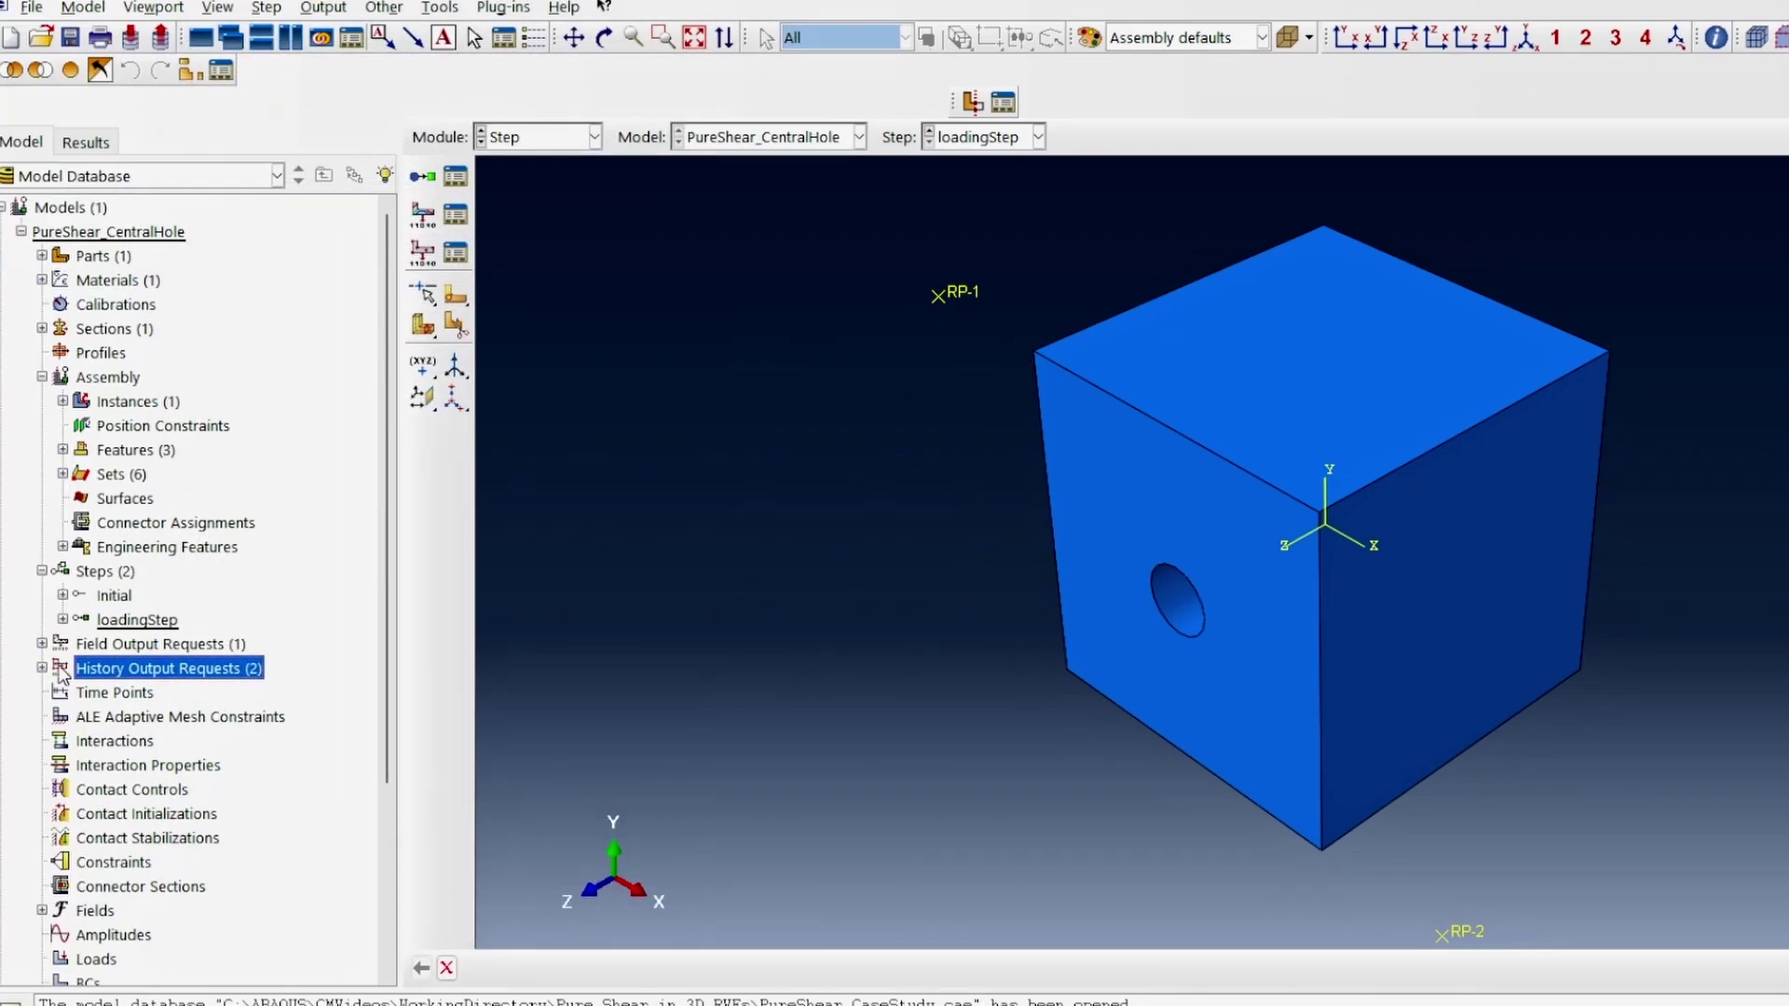
# Step: Create a history output request named RP2HO in loadingStep for the set RP2Set, with output variables U2 and RF2
pyautogui.doubleClick(135, 671)
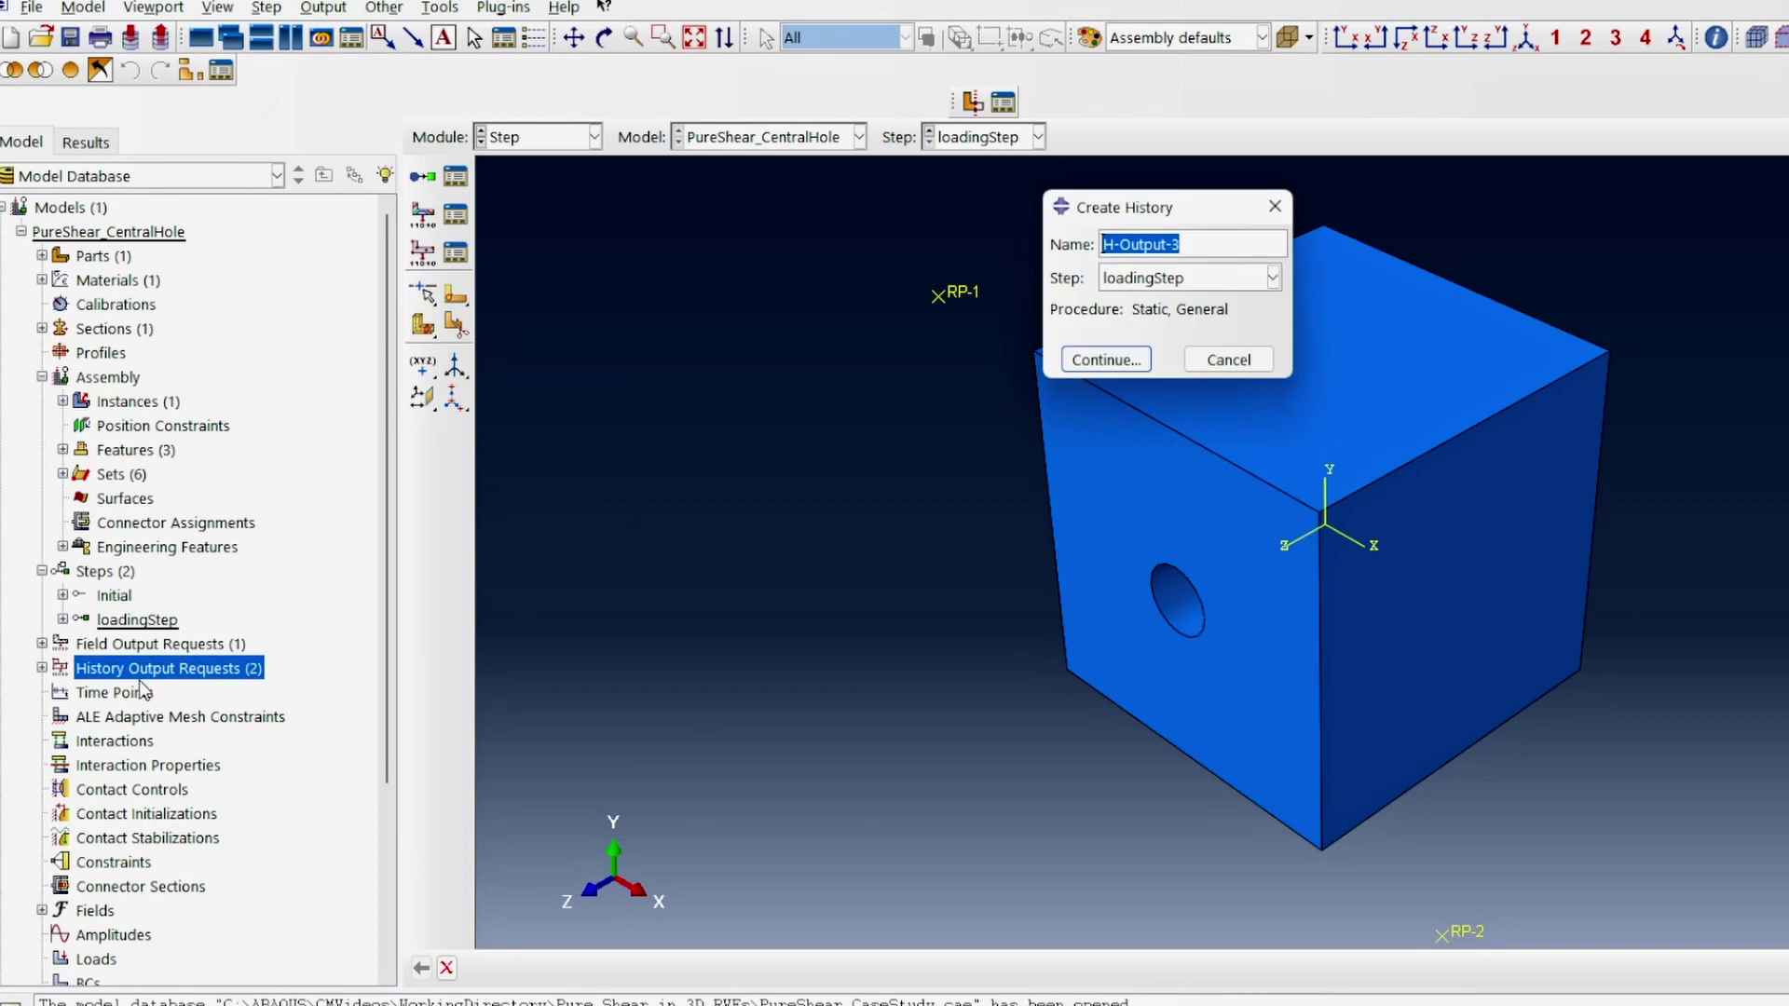
pyautogui.write('RP')
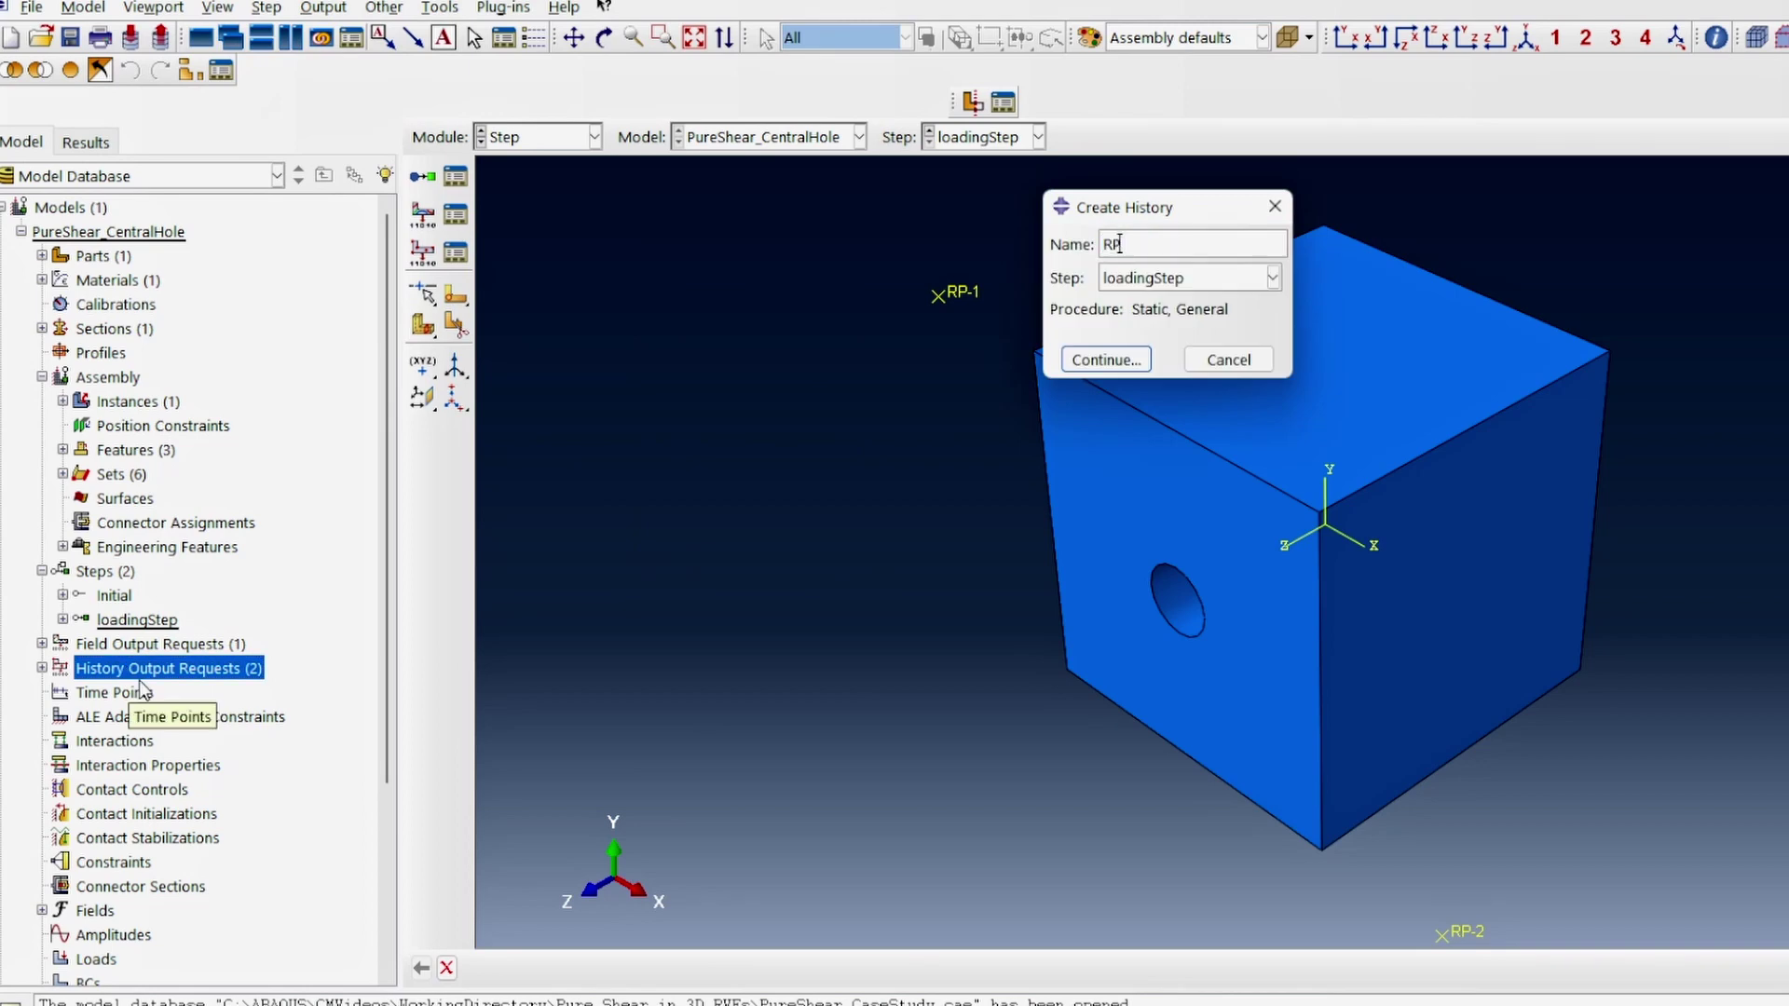
pyautogui.write('2HO')
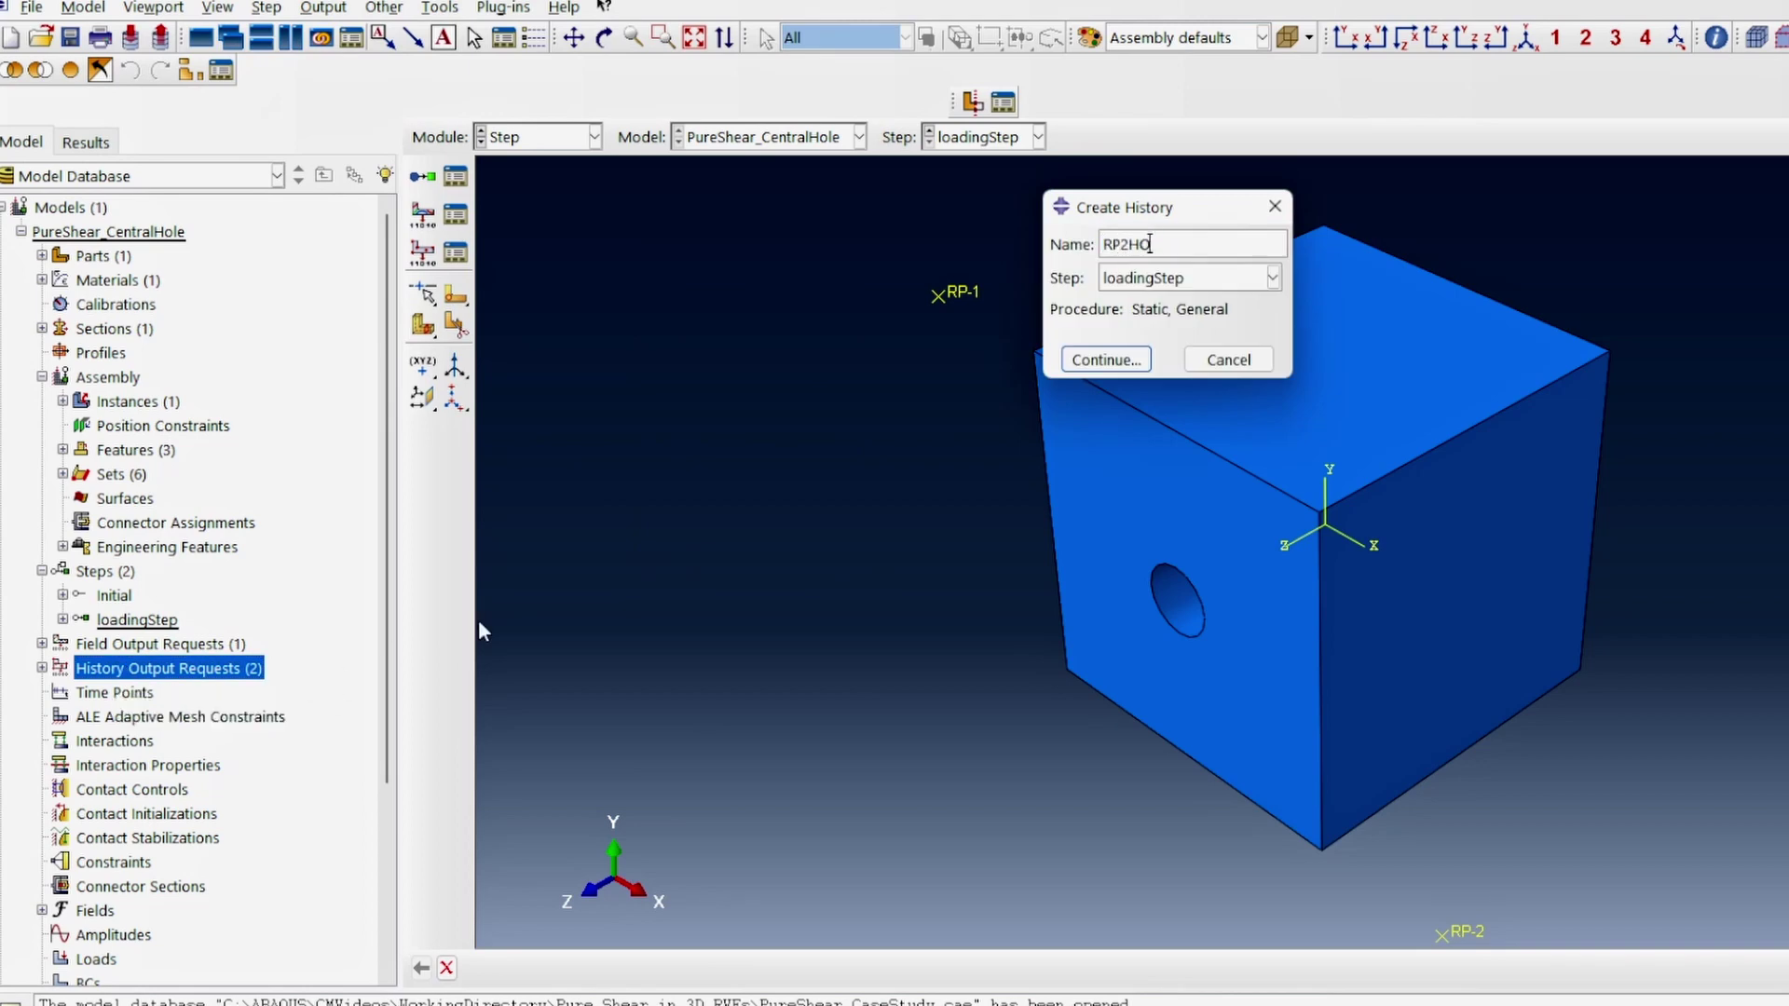
pyautogui.click(1106, 360)
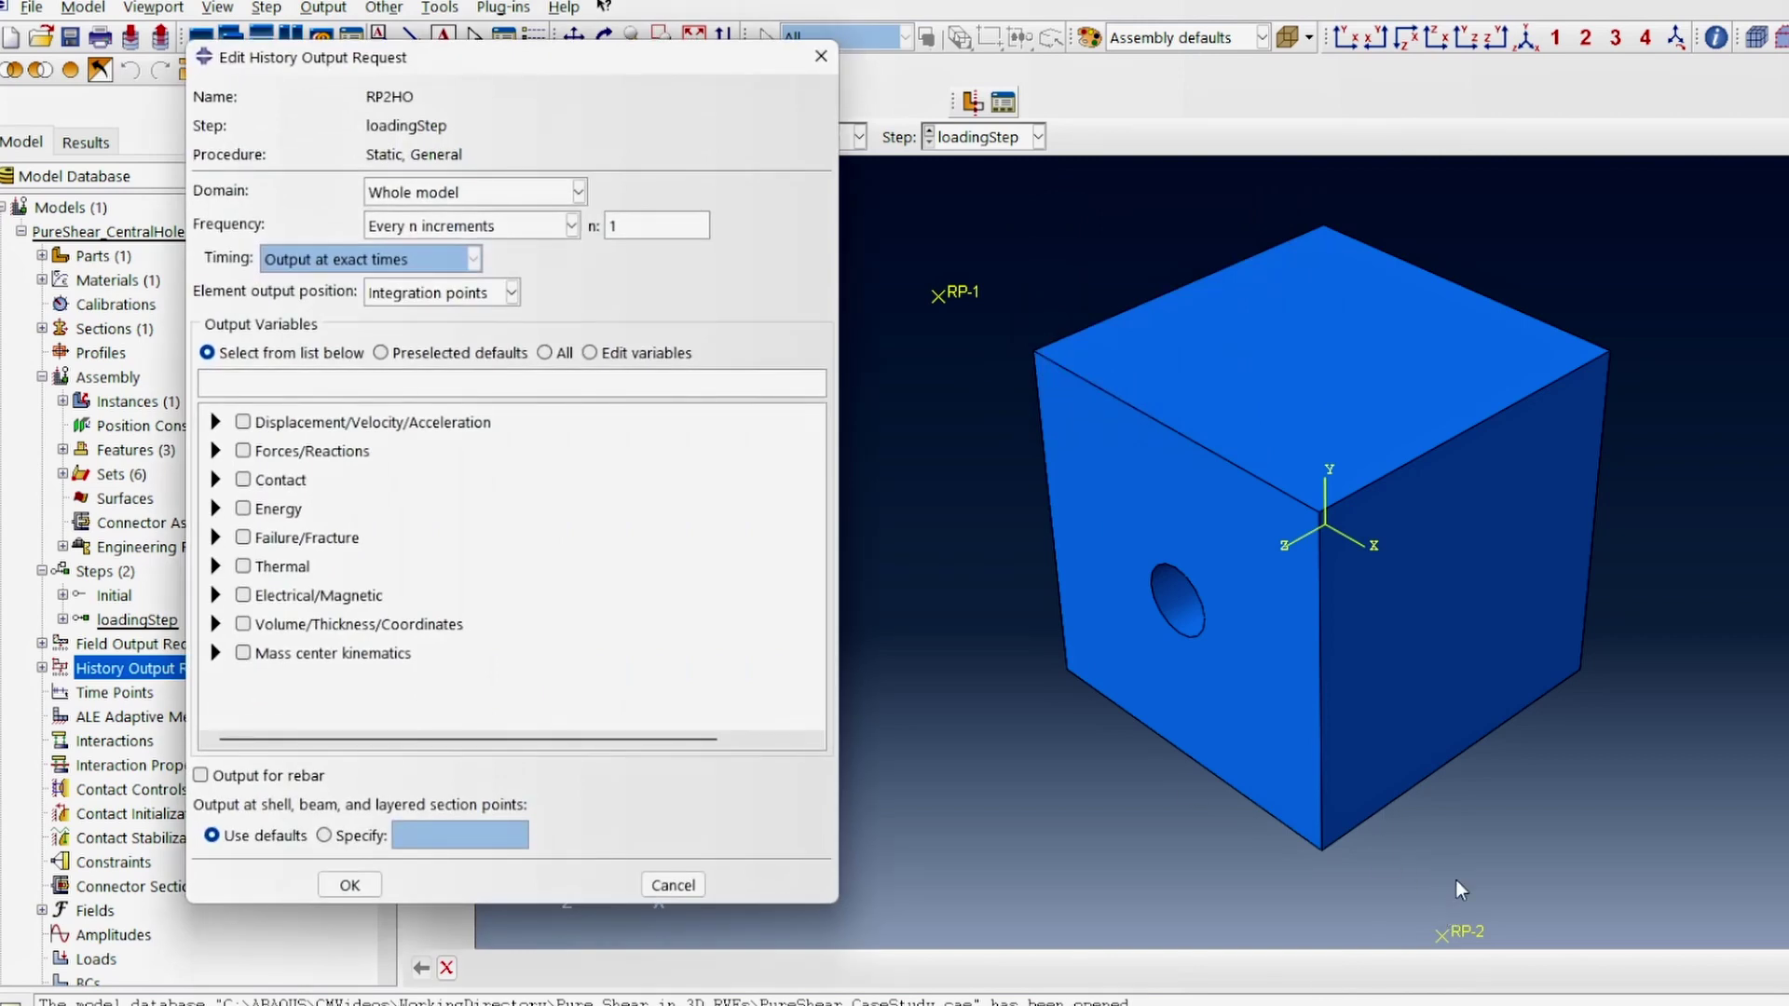
pyautogui.click(475, 195)
pyautogui.click(461, 242)
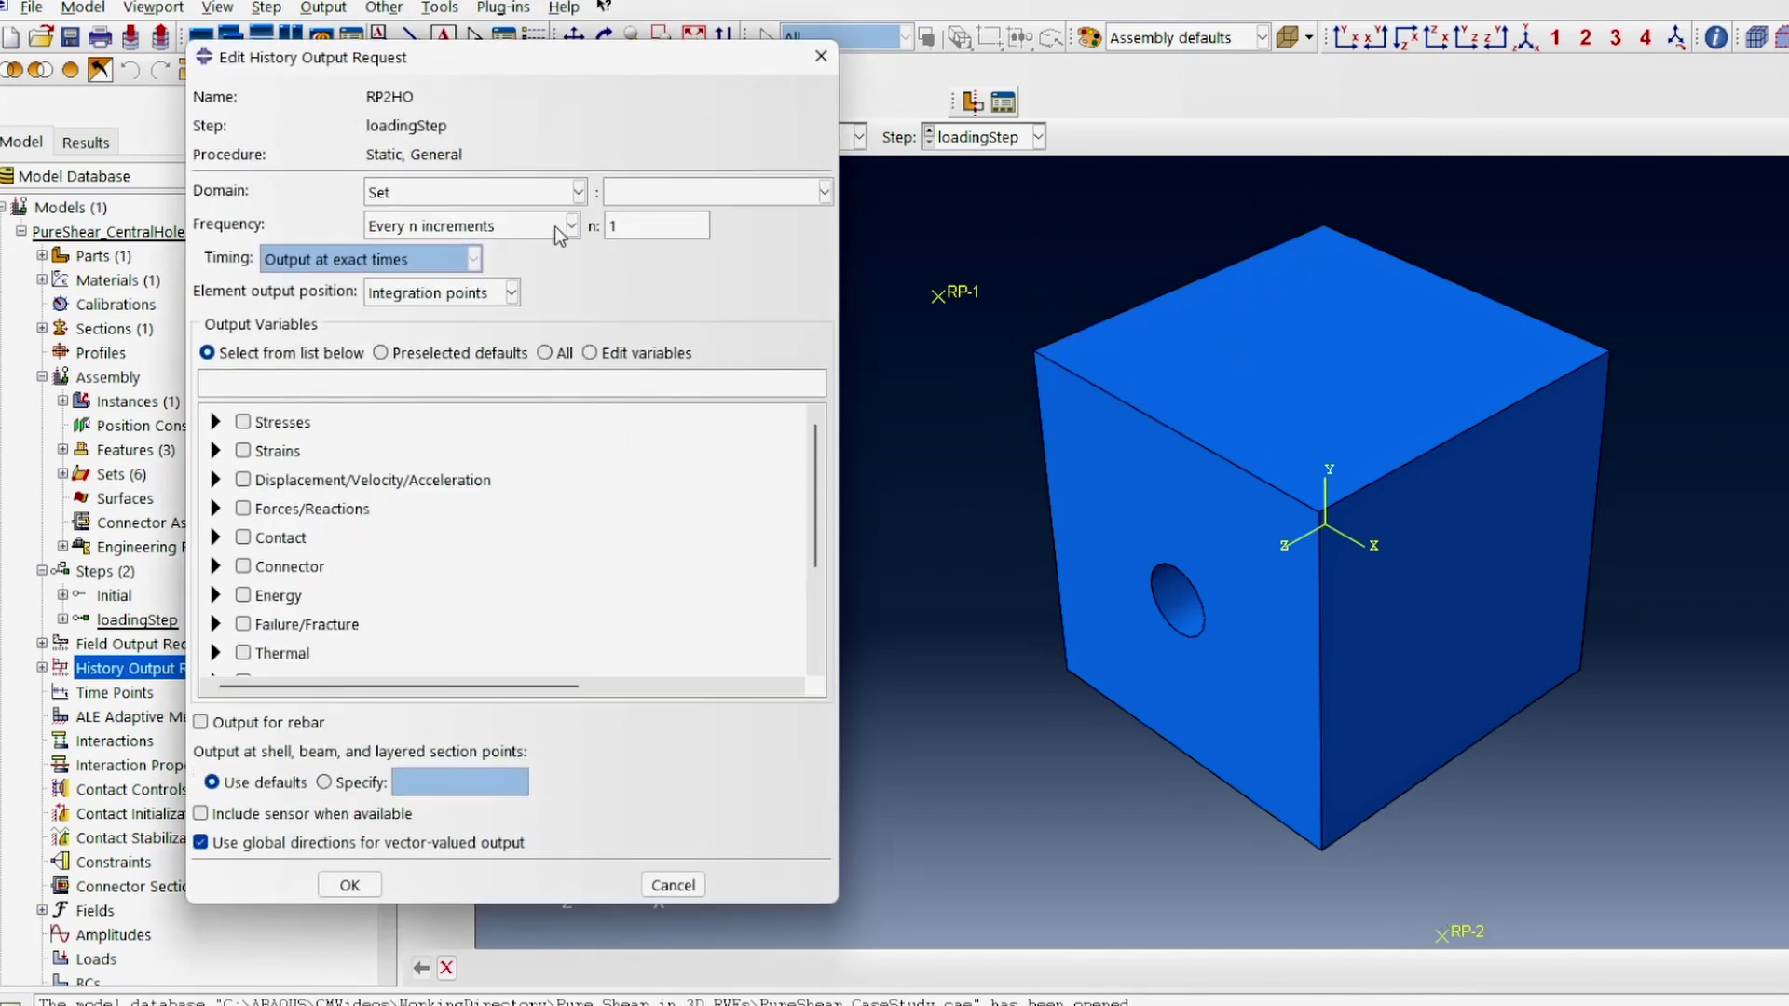
pyautogui.click(619, 196)
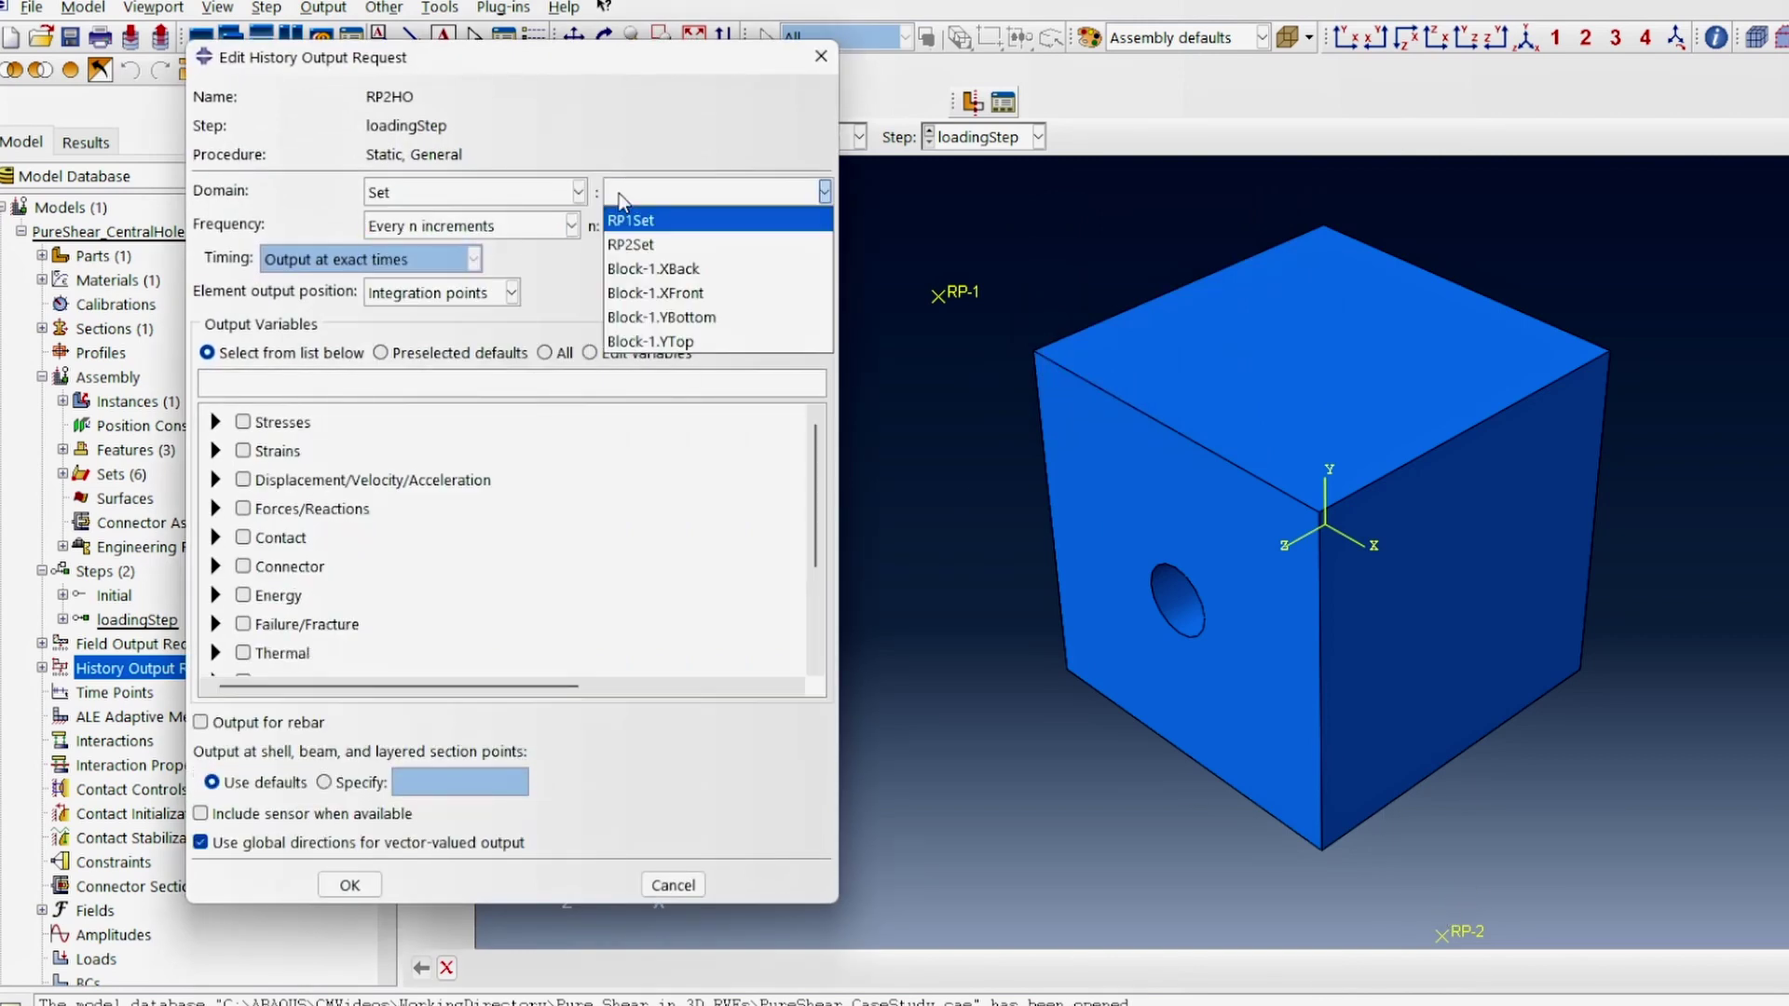
pyautogui.click(638, 248)
pyautogui.click(333, 384)
pyautogui.write('U2, RF2')
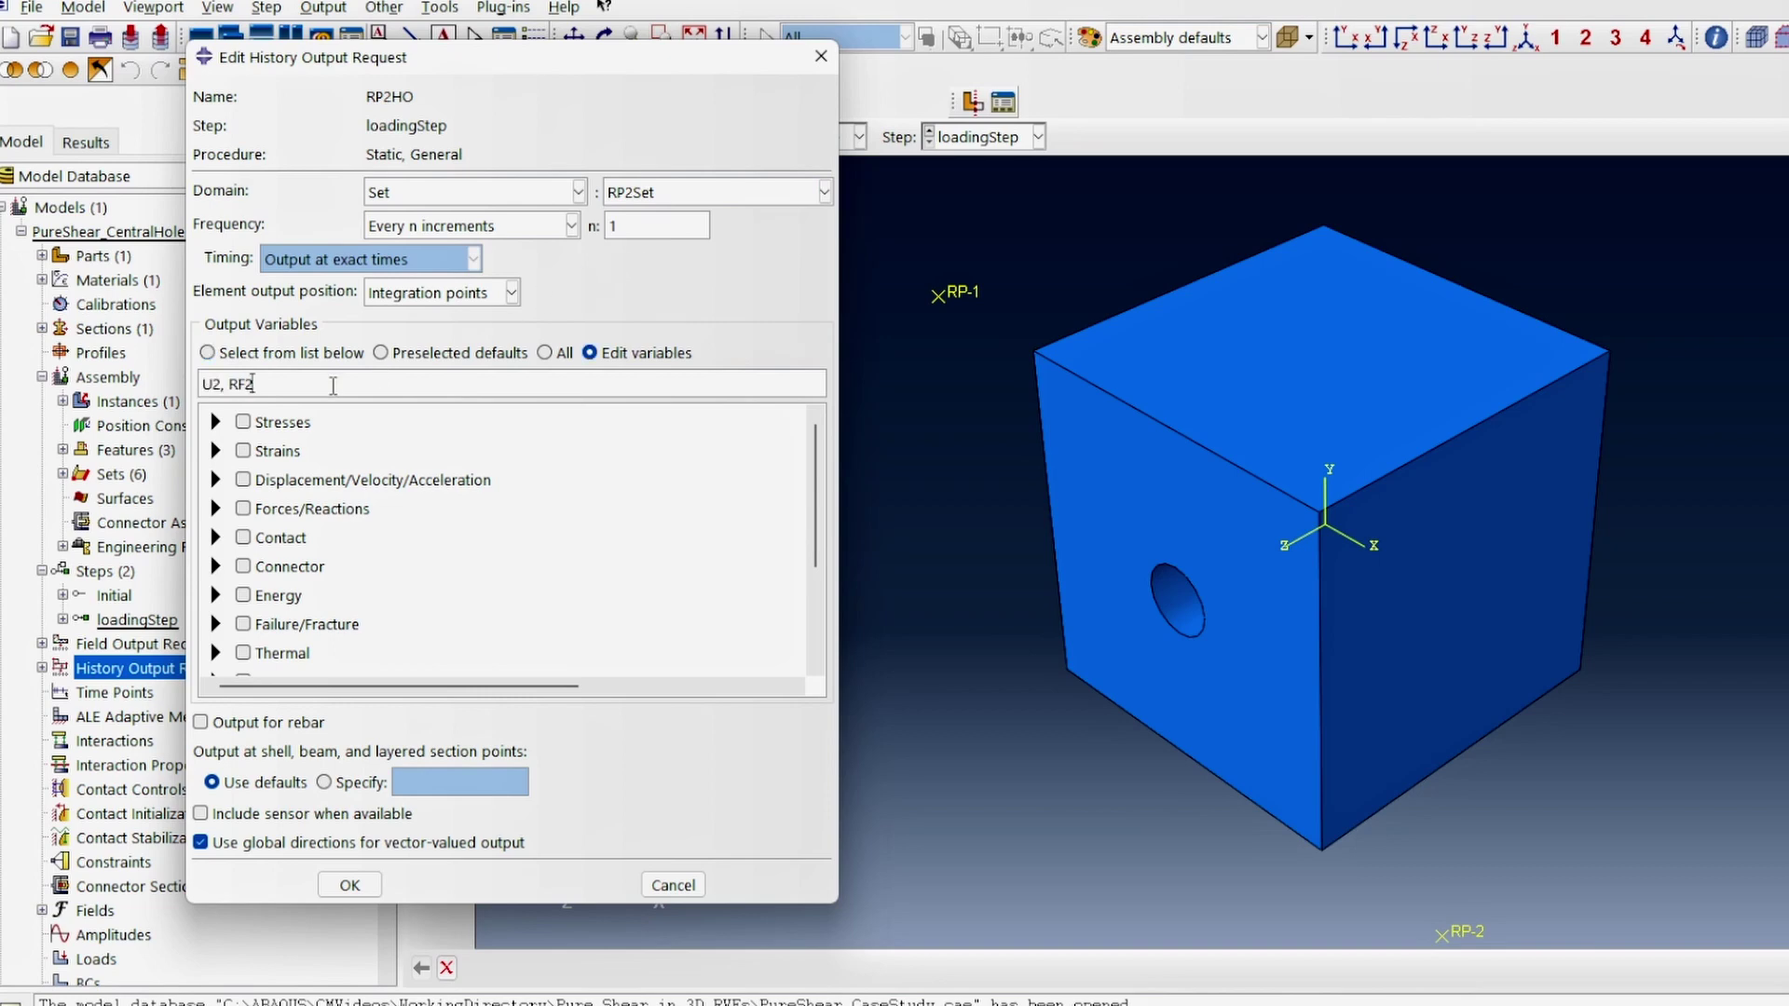
pyautogui.click(376, 883)
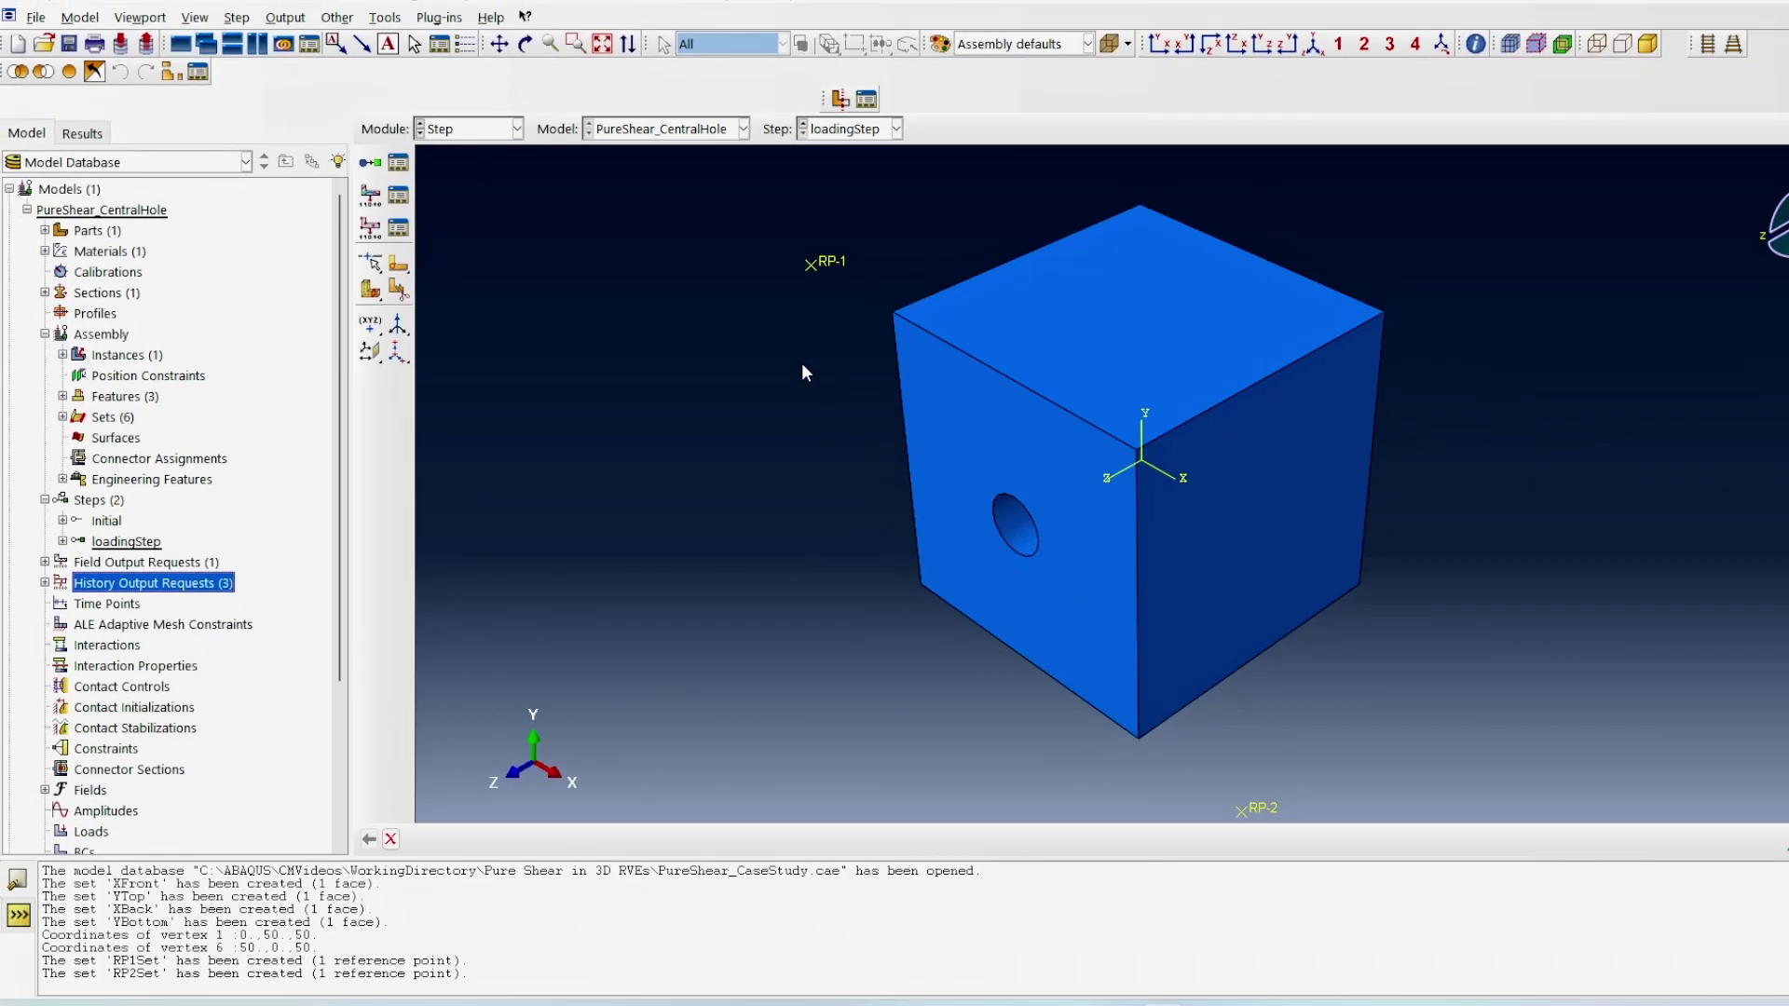
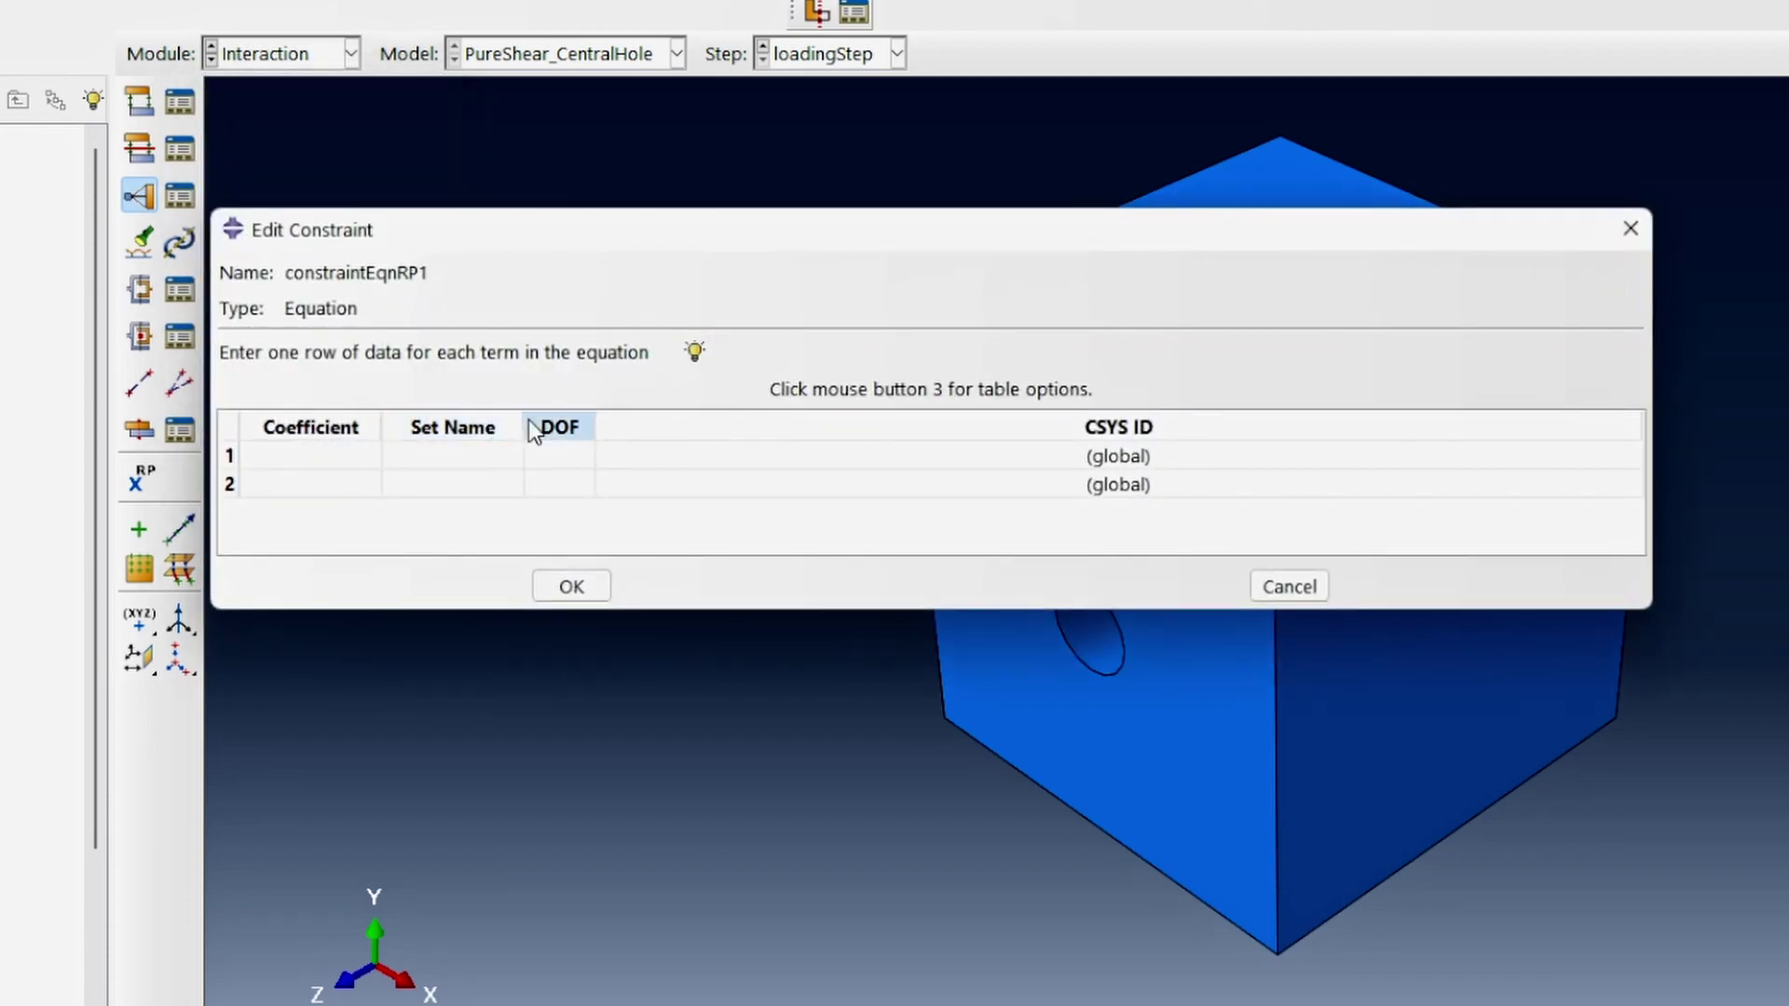
# Step: Widen the set name column of the constraintEqnRP1 equation and enter the term coefficients 1 and -1
pyautogui.moveTo(522, 427); pyautogui.dragTo(853, 448)
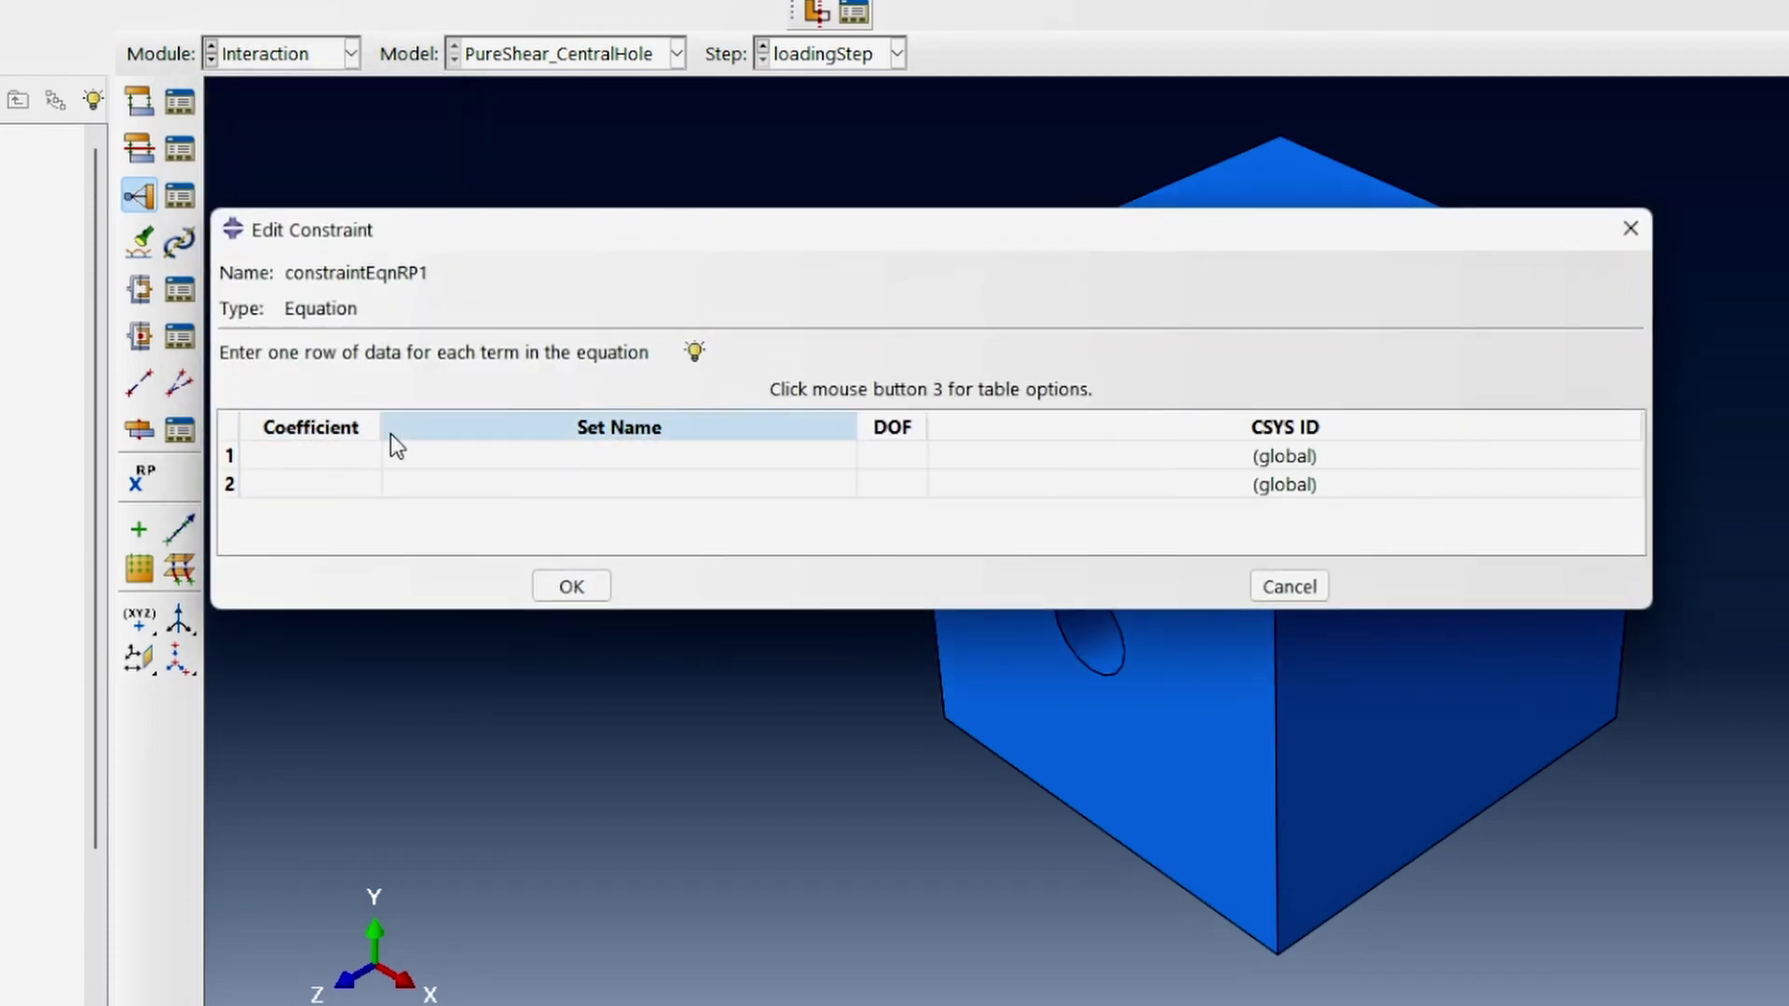
pyautogui.click(364, 456)
pyautogui.write('1')
pyautogui.click(328, 484)
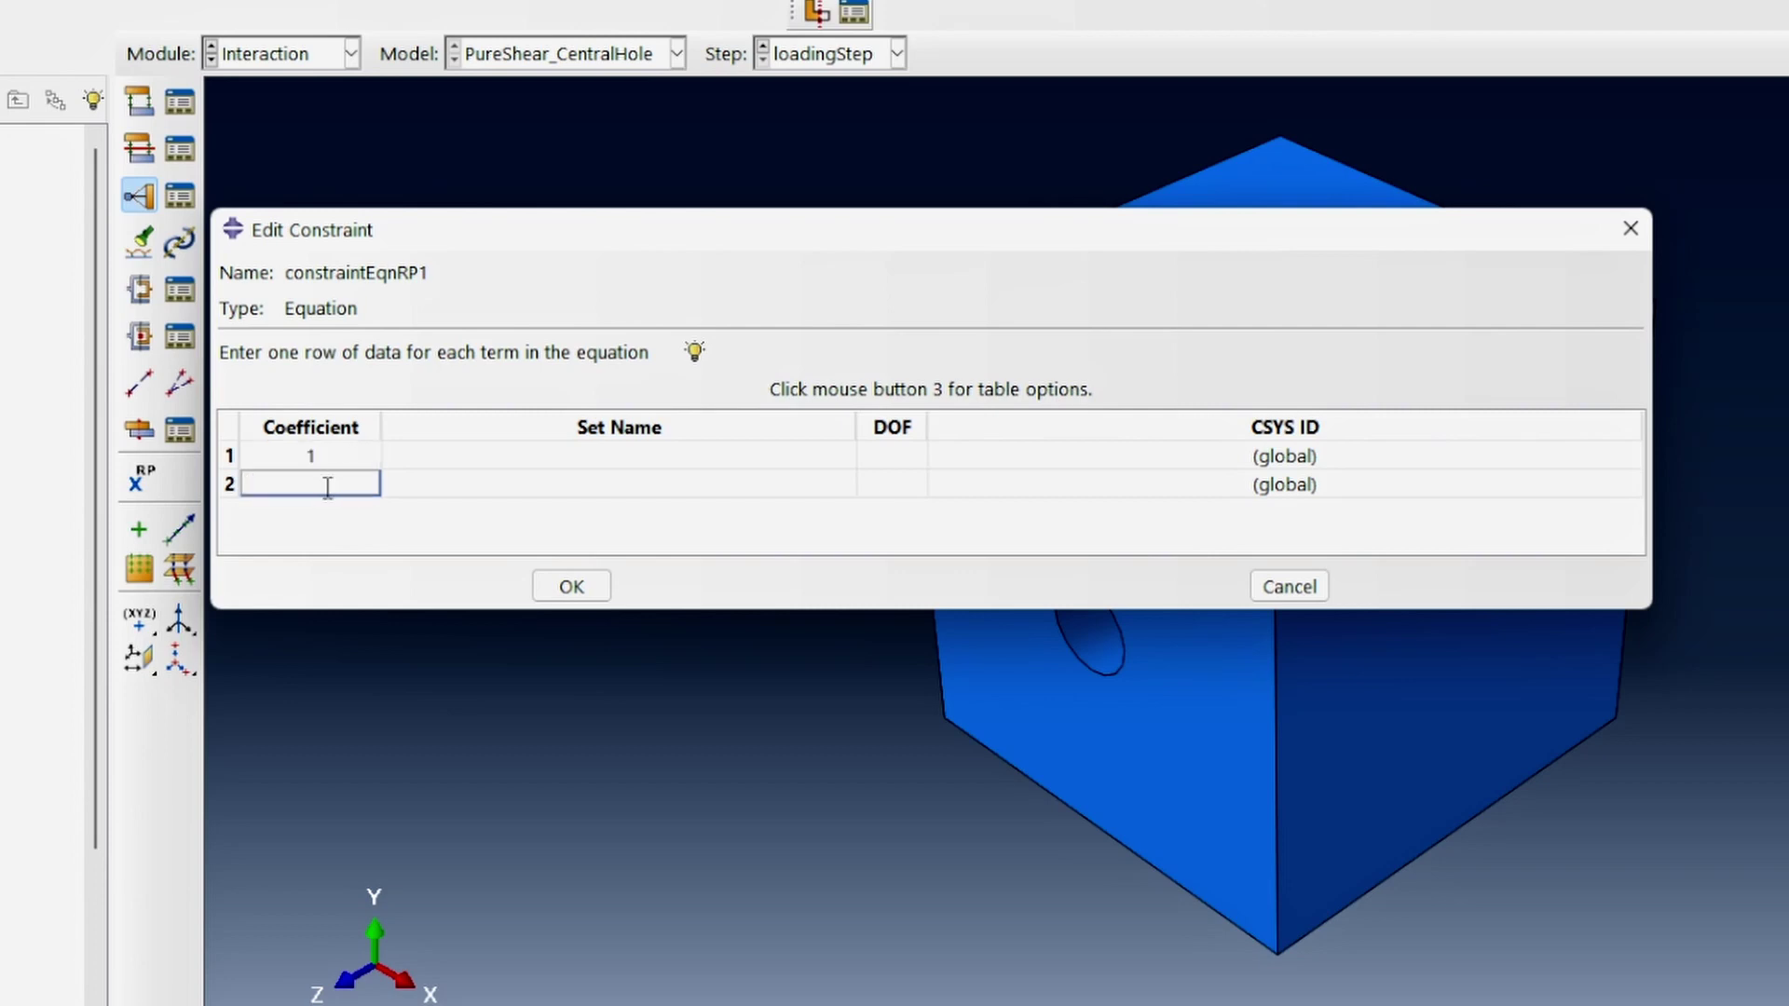
pyautogui.write('-1')
# Step: Assign the set Block-1.YTop and degree of freedom 1 to the first term of the constraintEqnRP1 equation
pyautogui.click(656, 451)
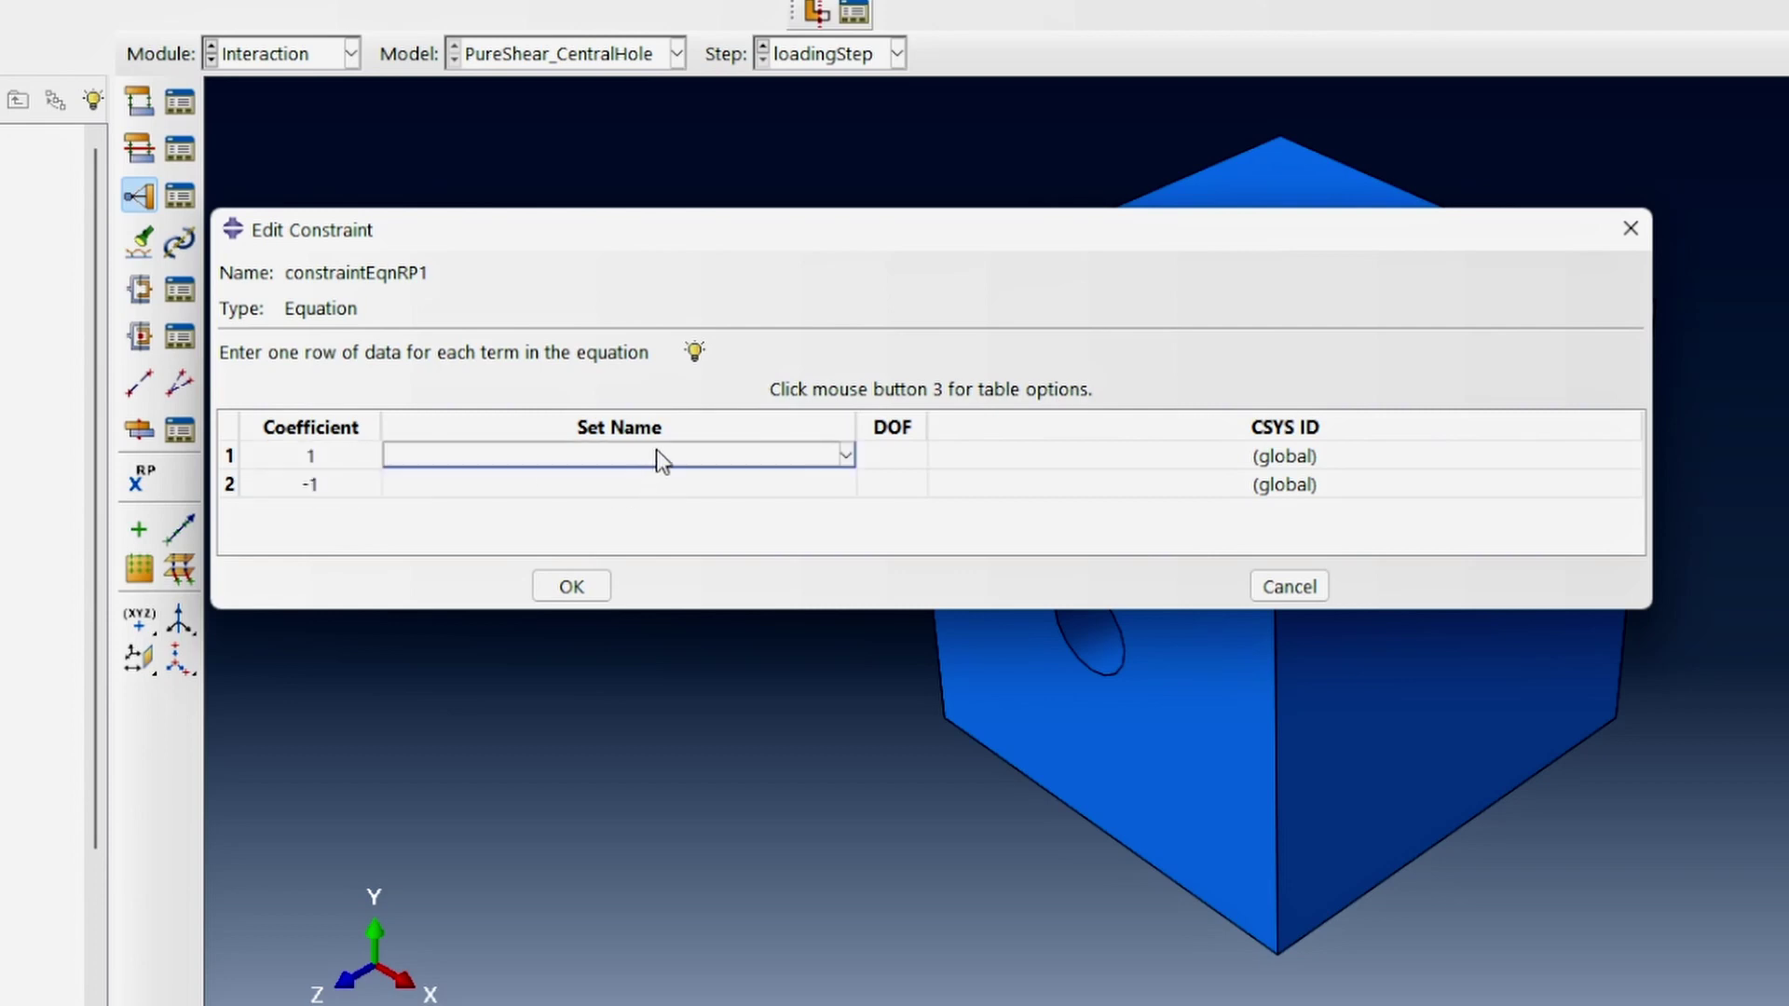
pyautogui.click(656, 451)
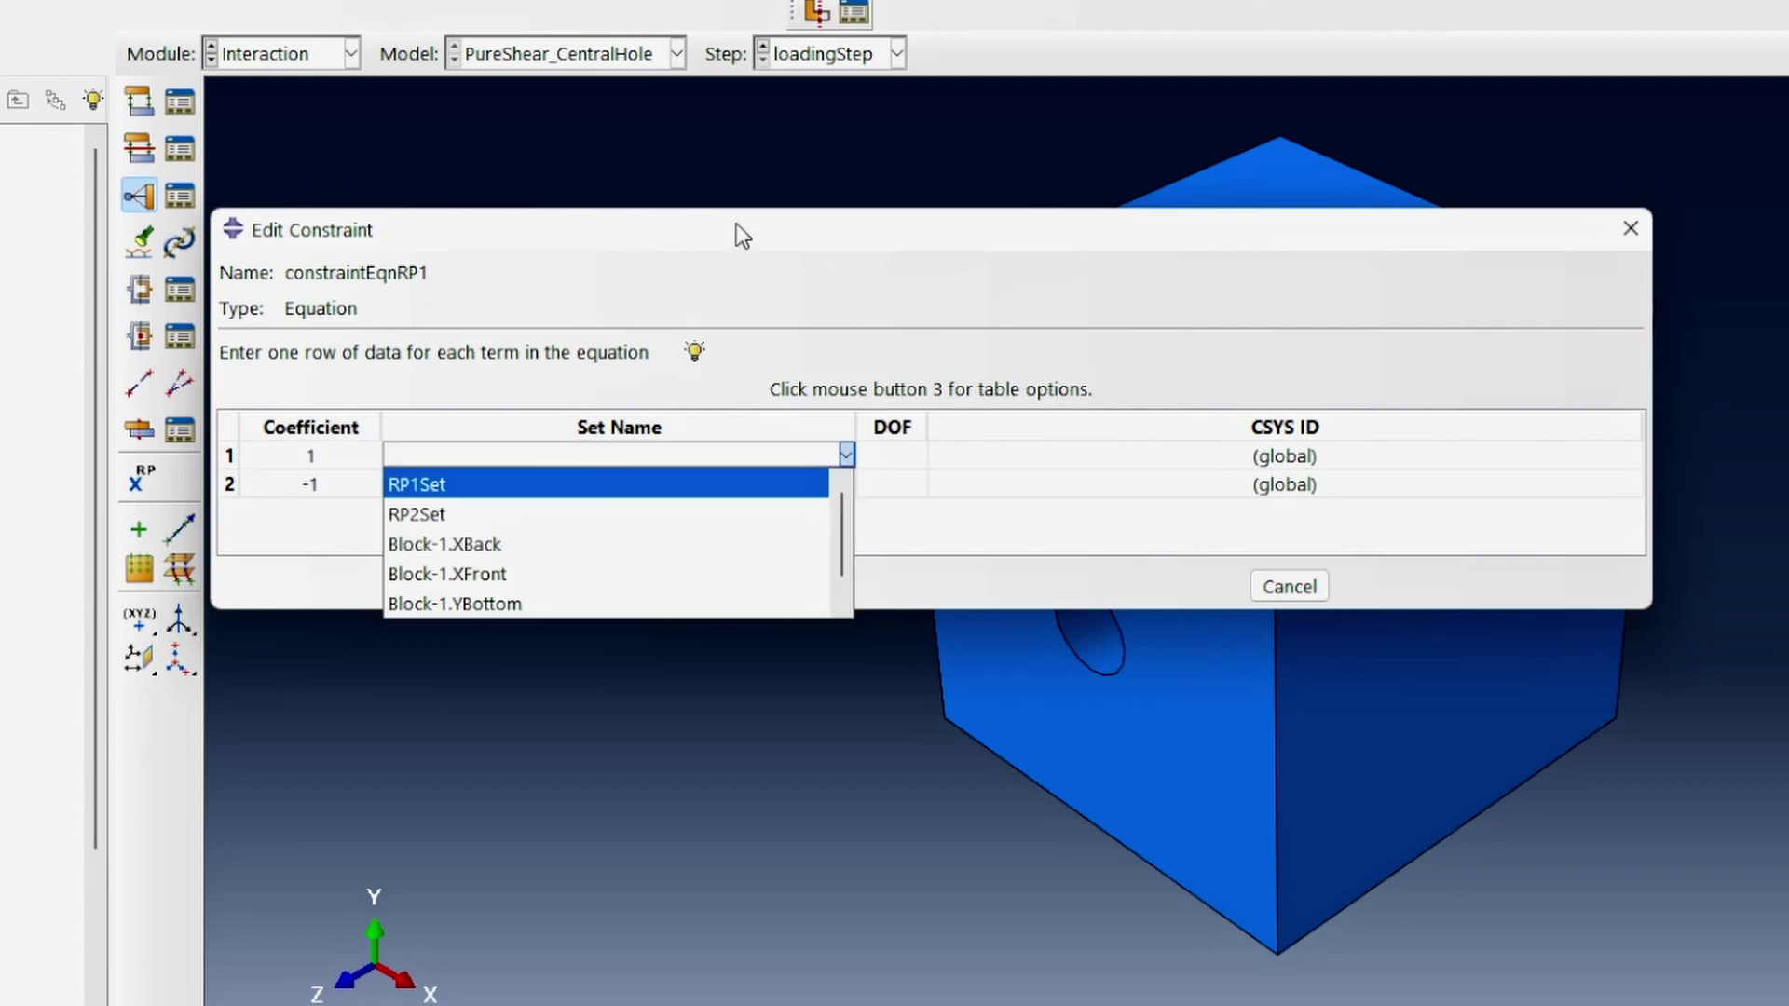
pyautogui.click(909, 518)
pyautogui.moveTo(1078, 232); pyautogui.dragTo(1253, 577)
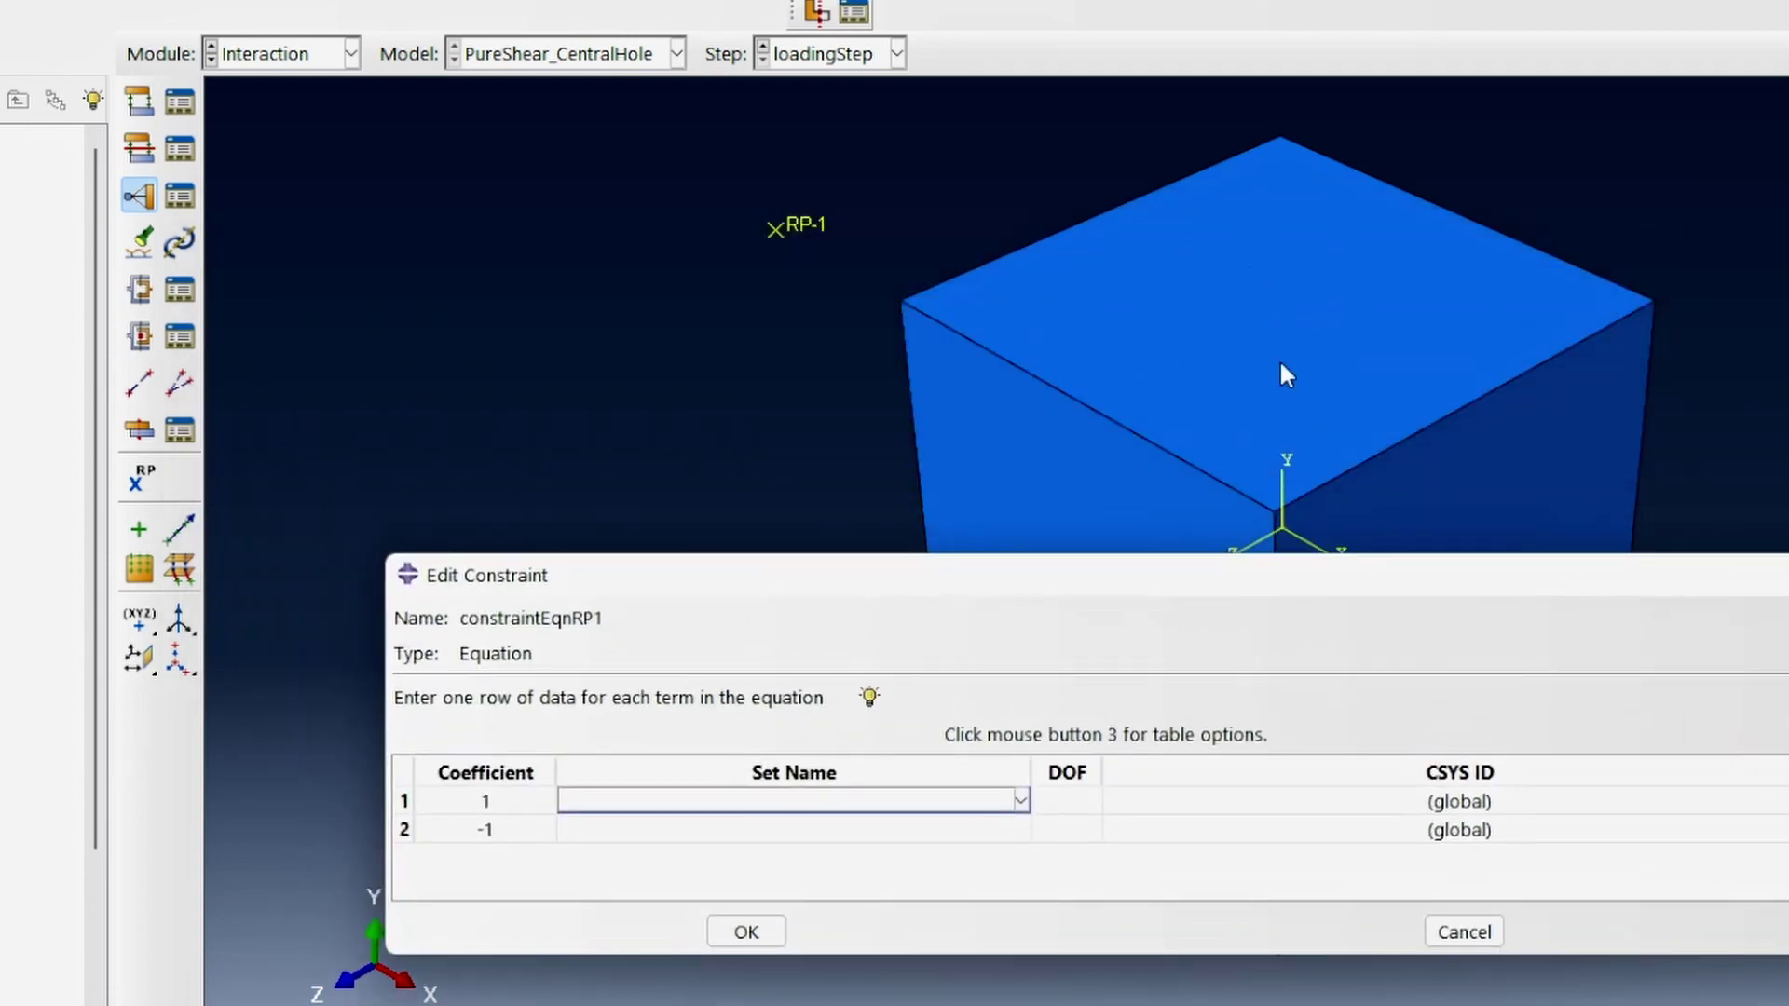
pyautogui.click(986, 799)
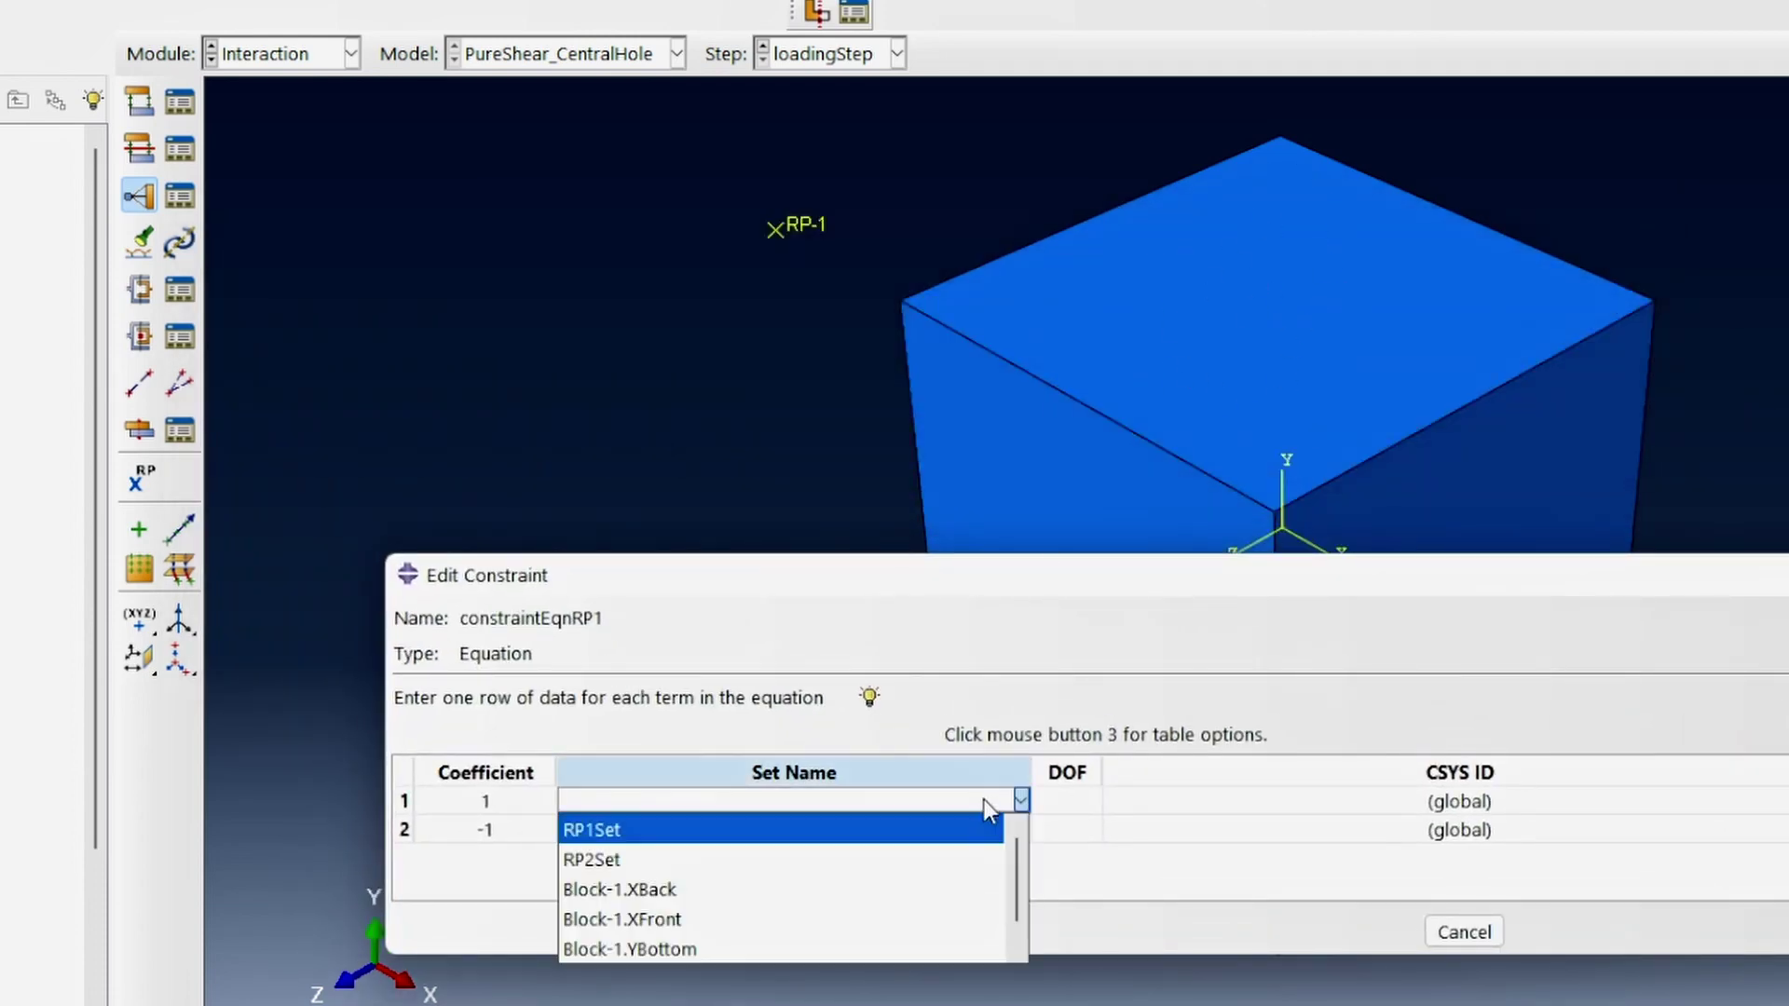
pyautogui.scroll(-1, 731, 937)
pyautogui.click(706, 945)
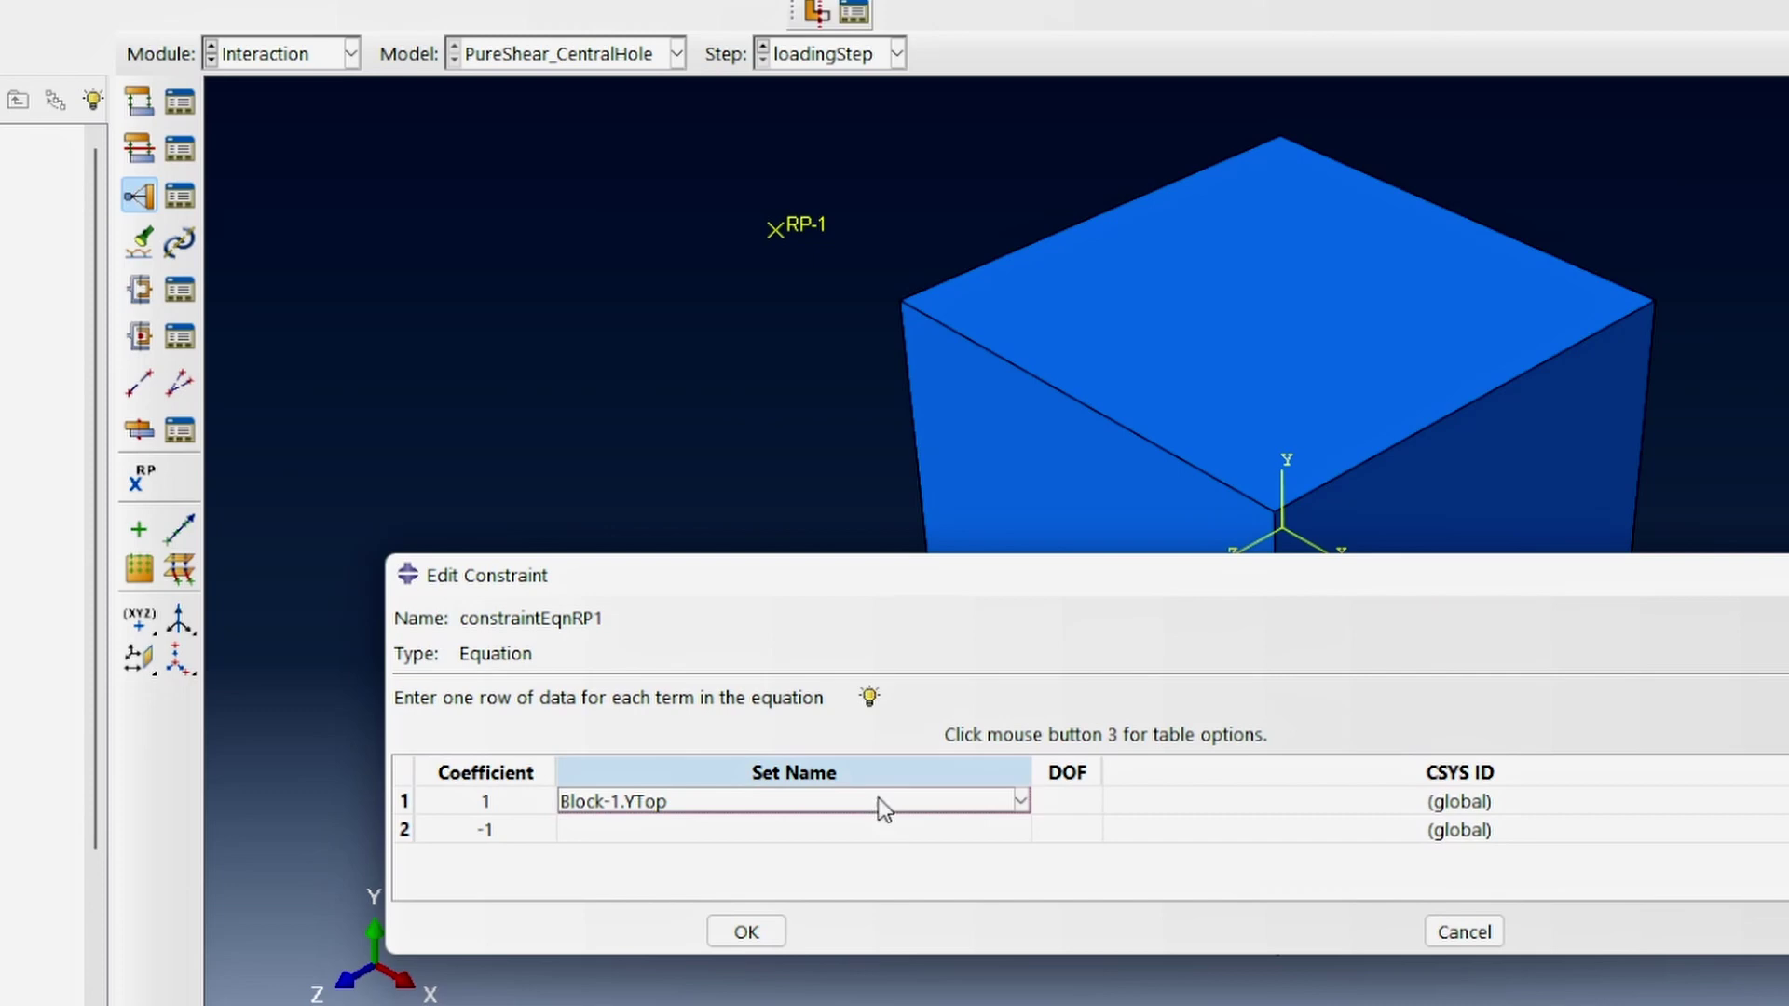
pyautogui.click(1076, 801)
pyautogui.write('1')
# Step: Assign RP1Set and degree of freedom 1 to the second equation term, and accept the constraintEqnRP1 constraint
pyautogui.click(1065, 829)
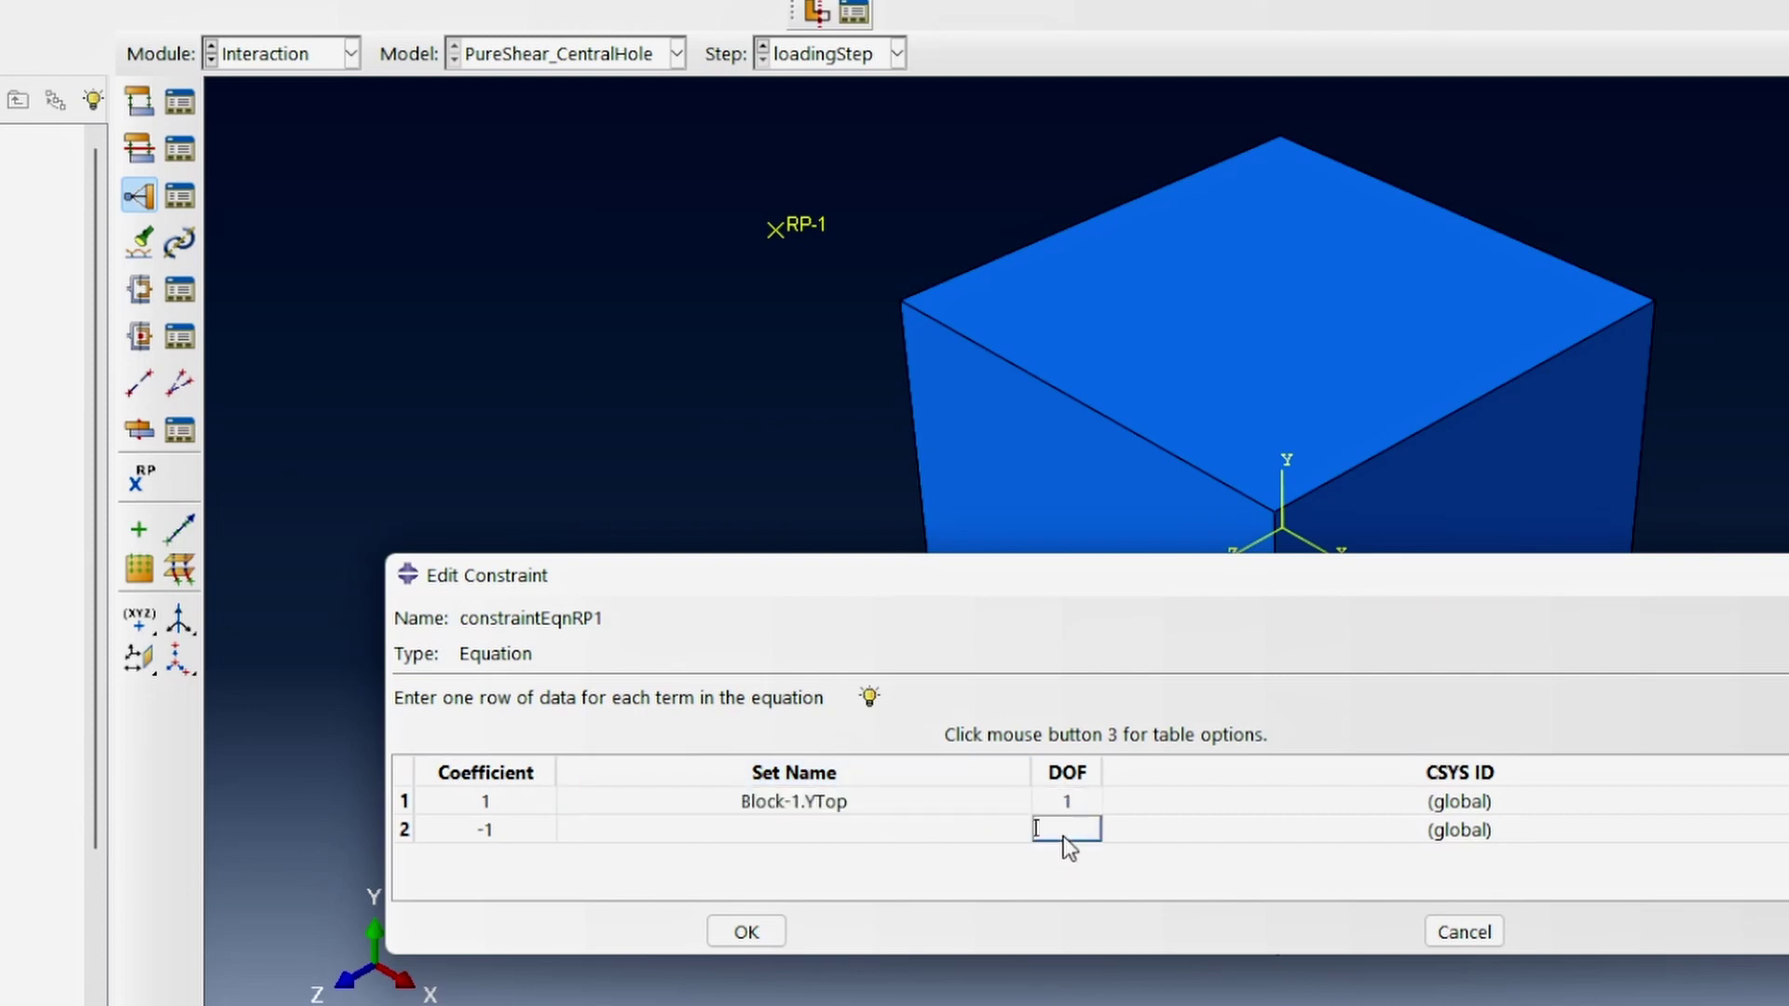
pyautogui.write('1')
pyautogui.click(953, 832)
pyautogui.click(947, 836)
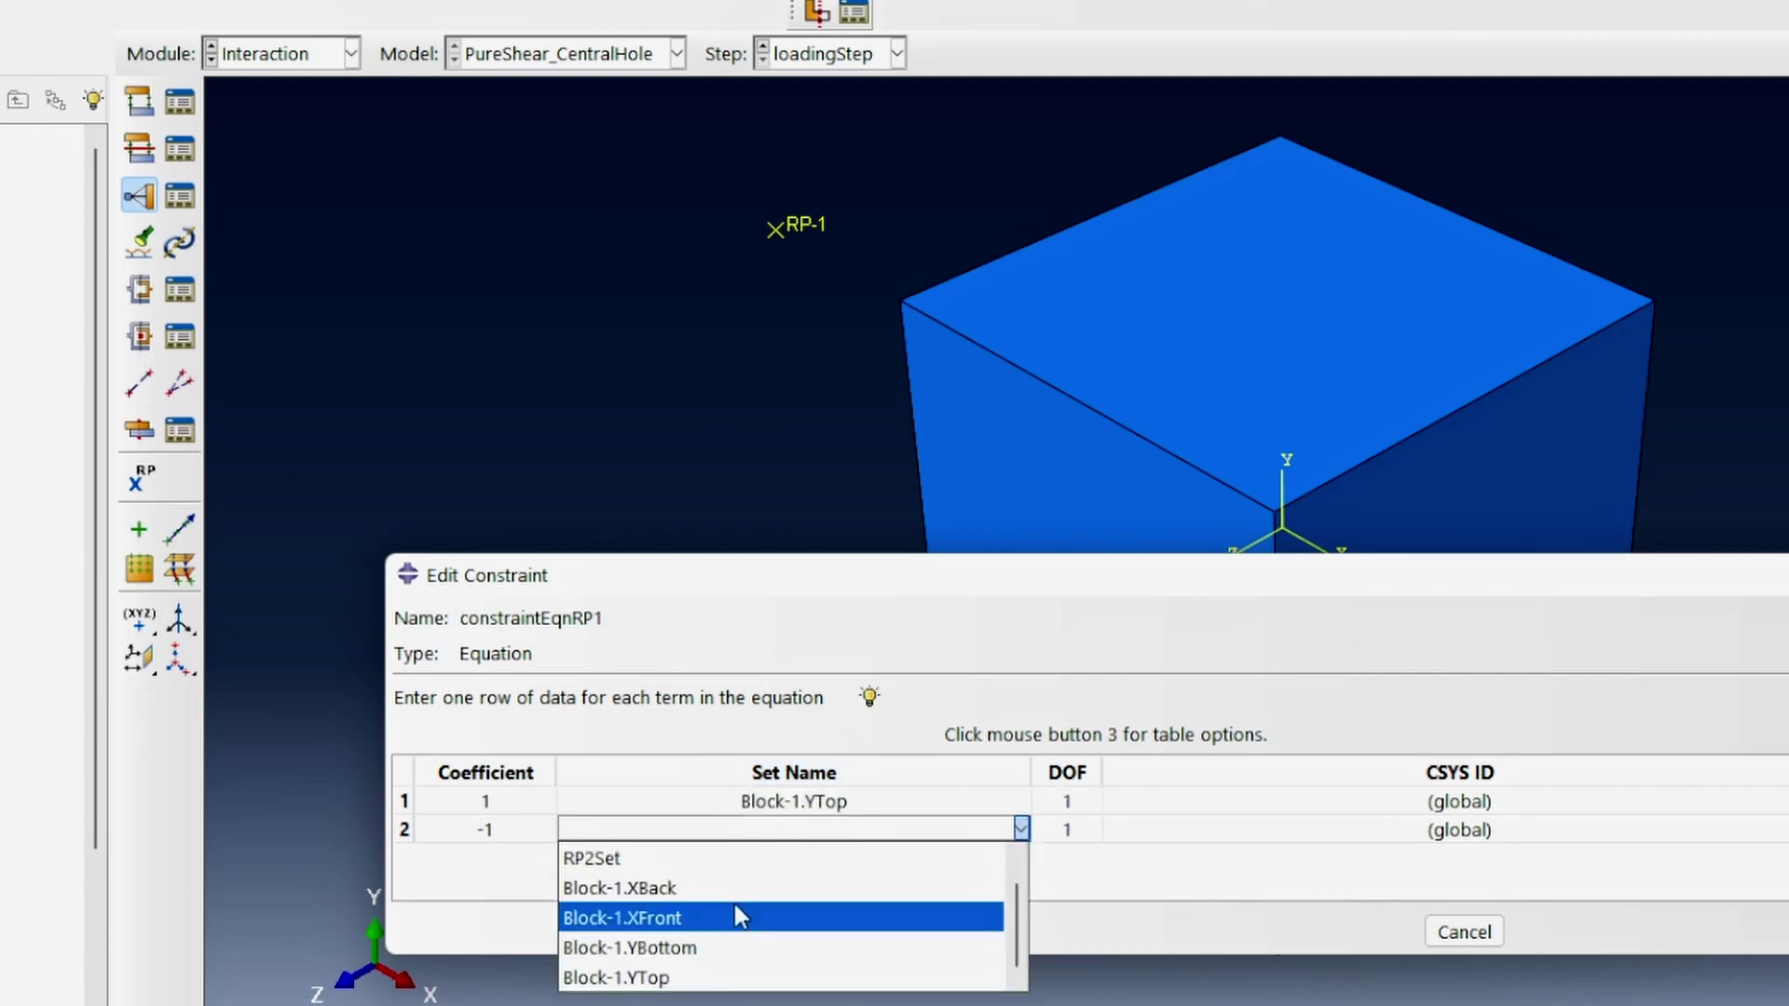
pyautogui.scroll(1, 735, 902)
pyautogui.click(687, 862)
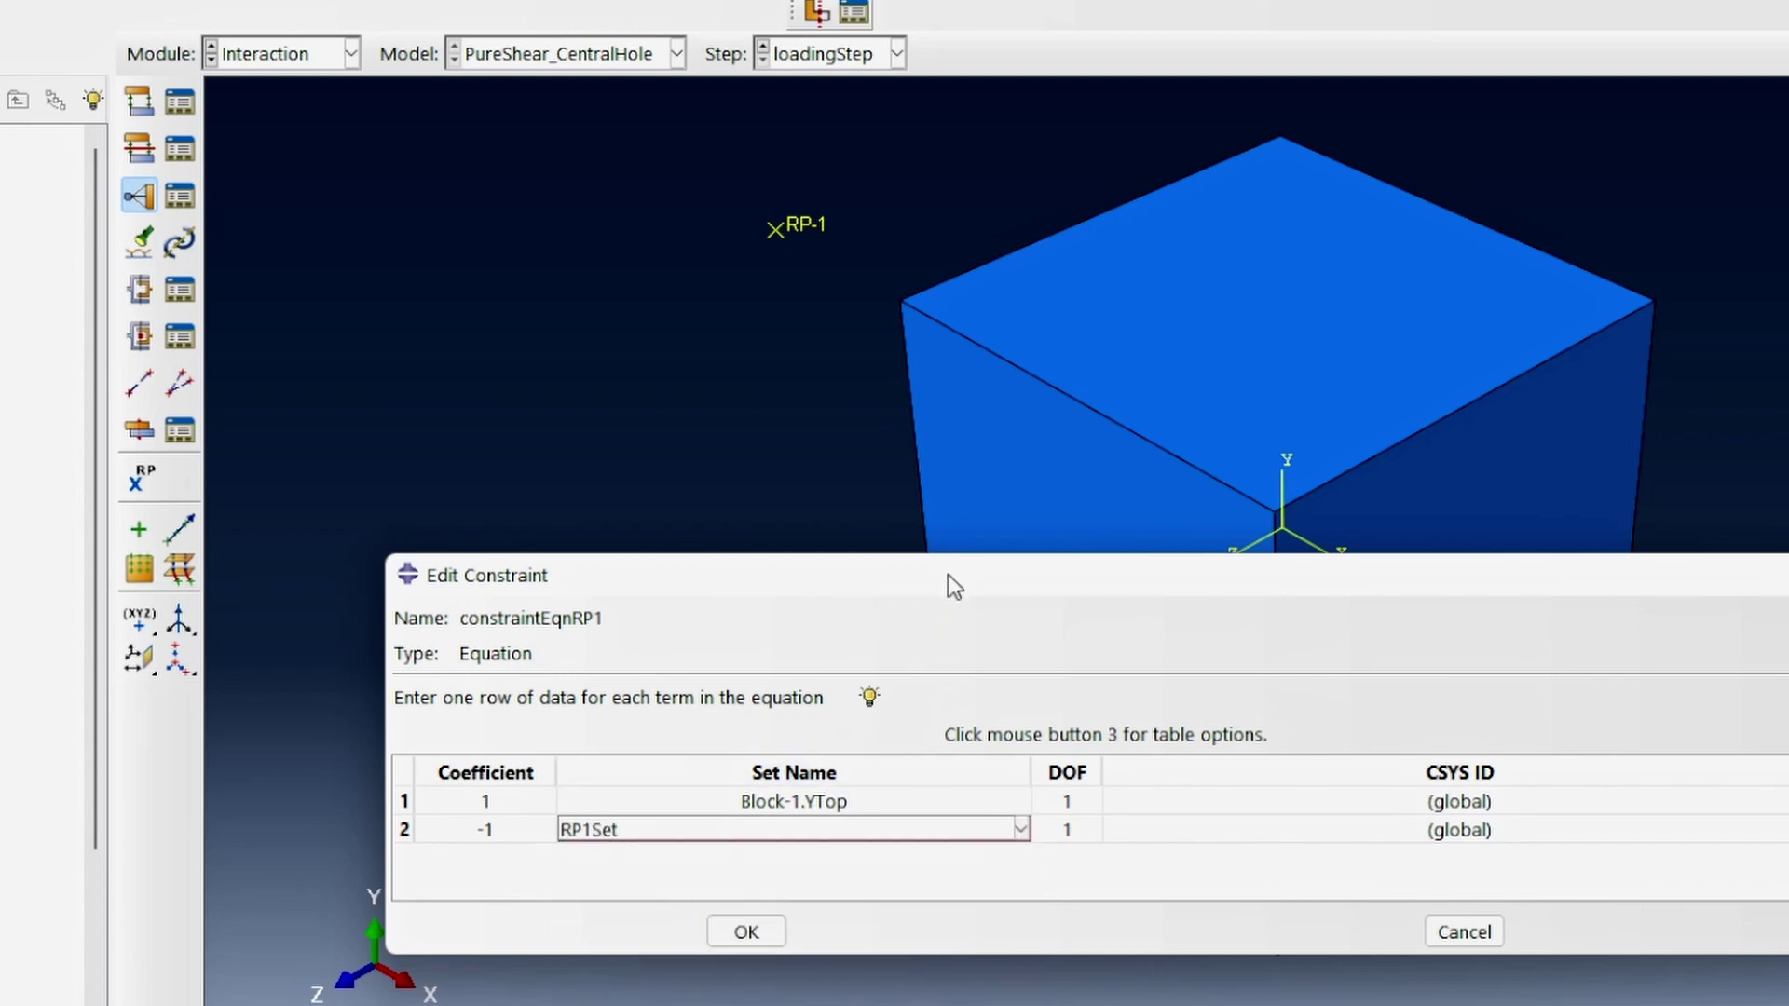
pyautogui.moveTo(948, 574); pyautogui.dragTo(943, 471)
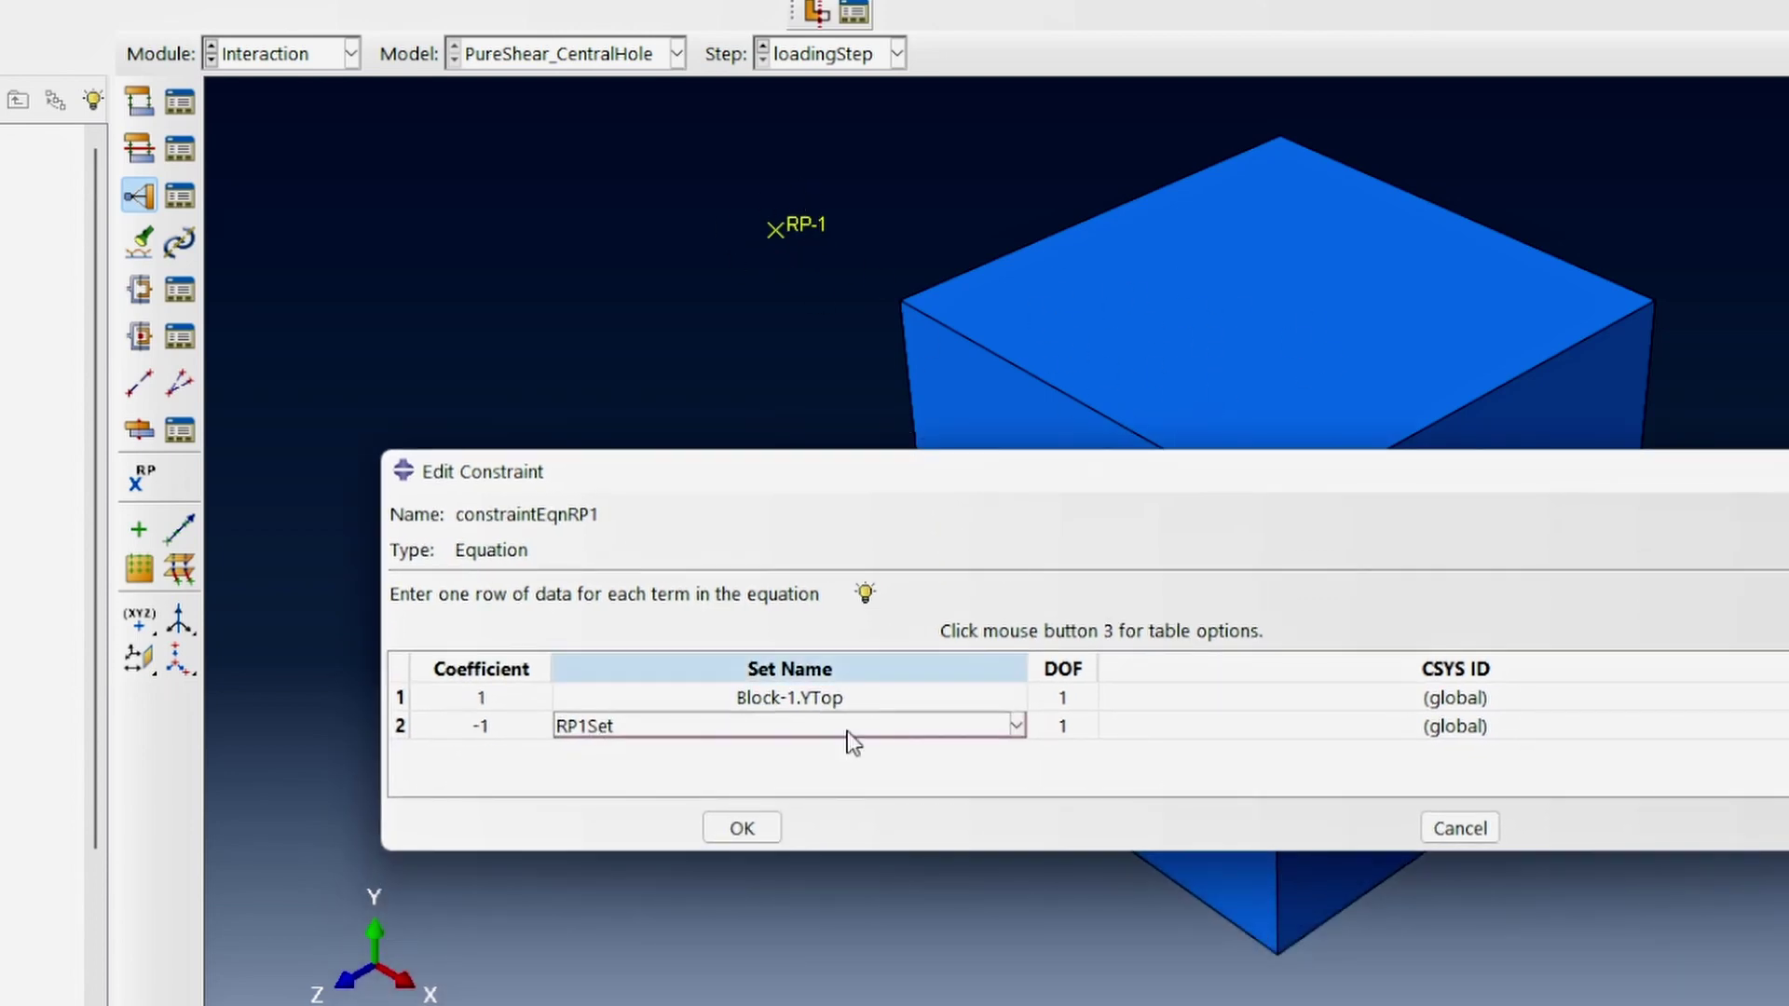
pyautogui.click(742, 829)
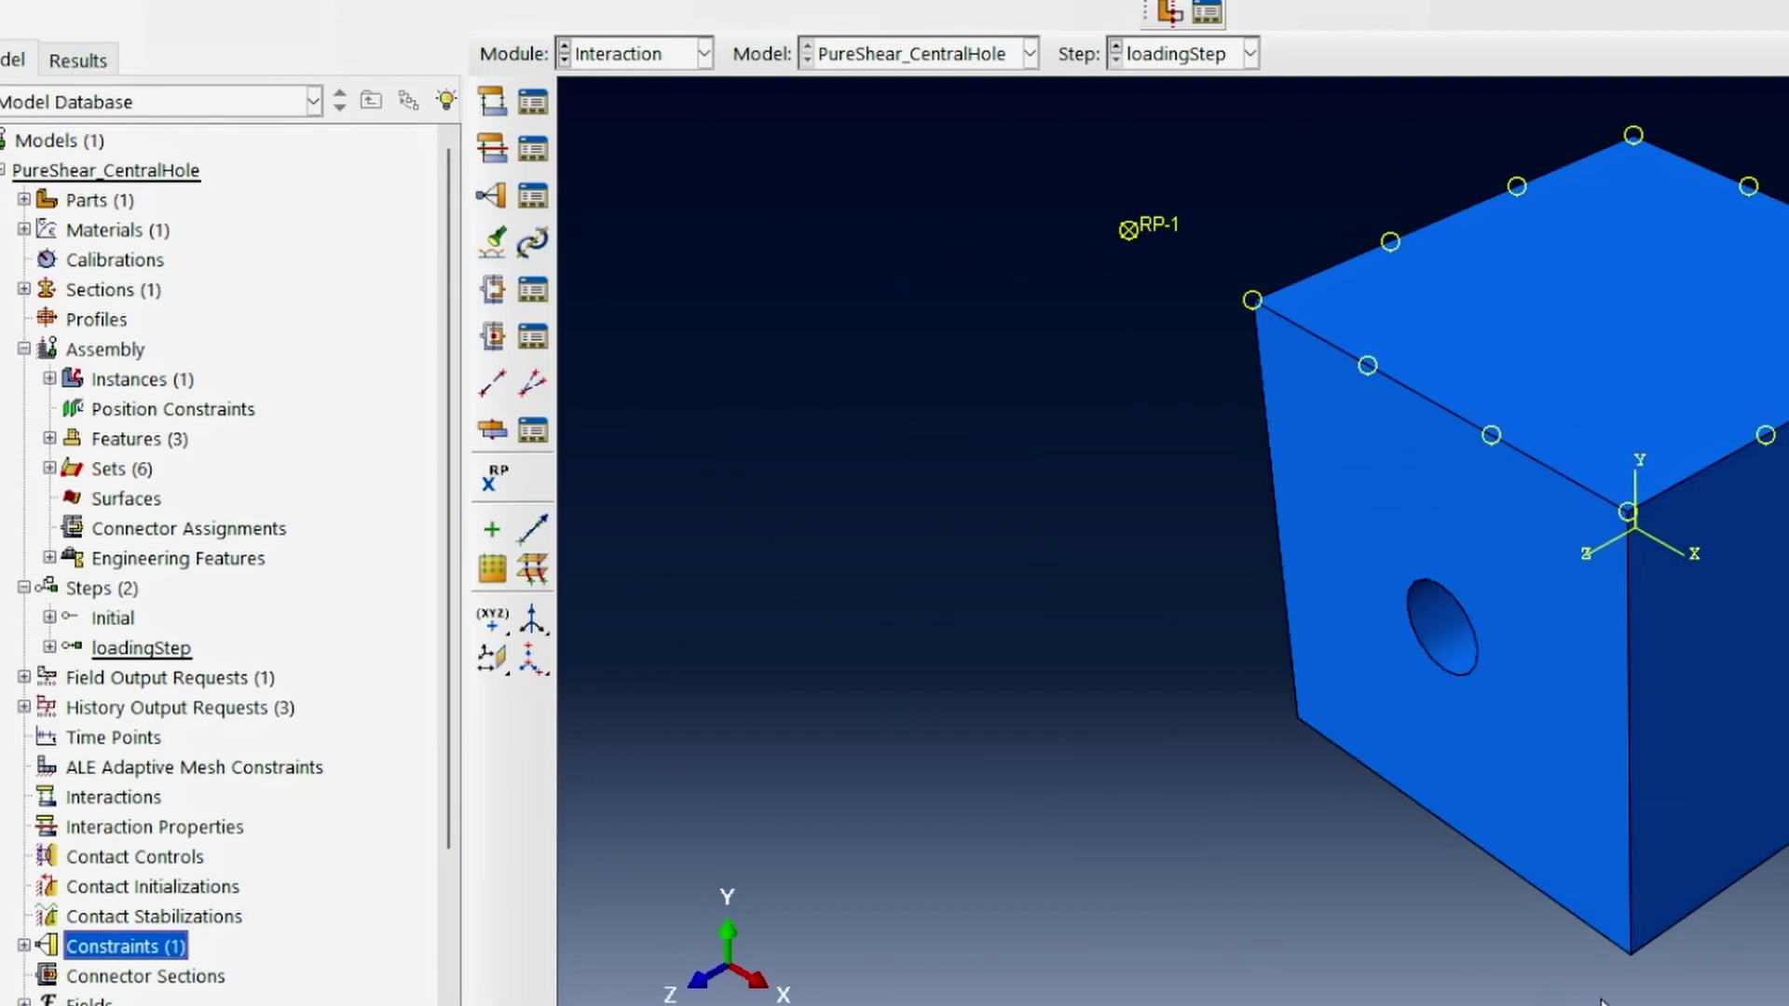
pyautogui.scroll(-2, 1398, 816)
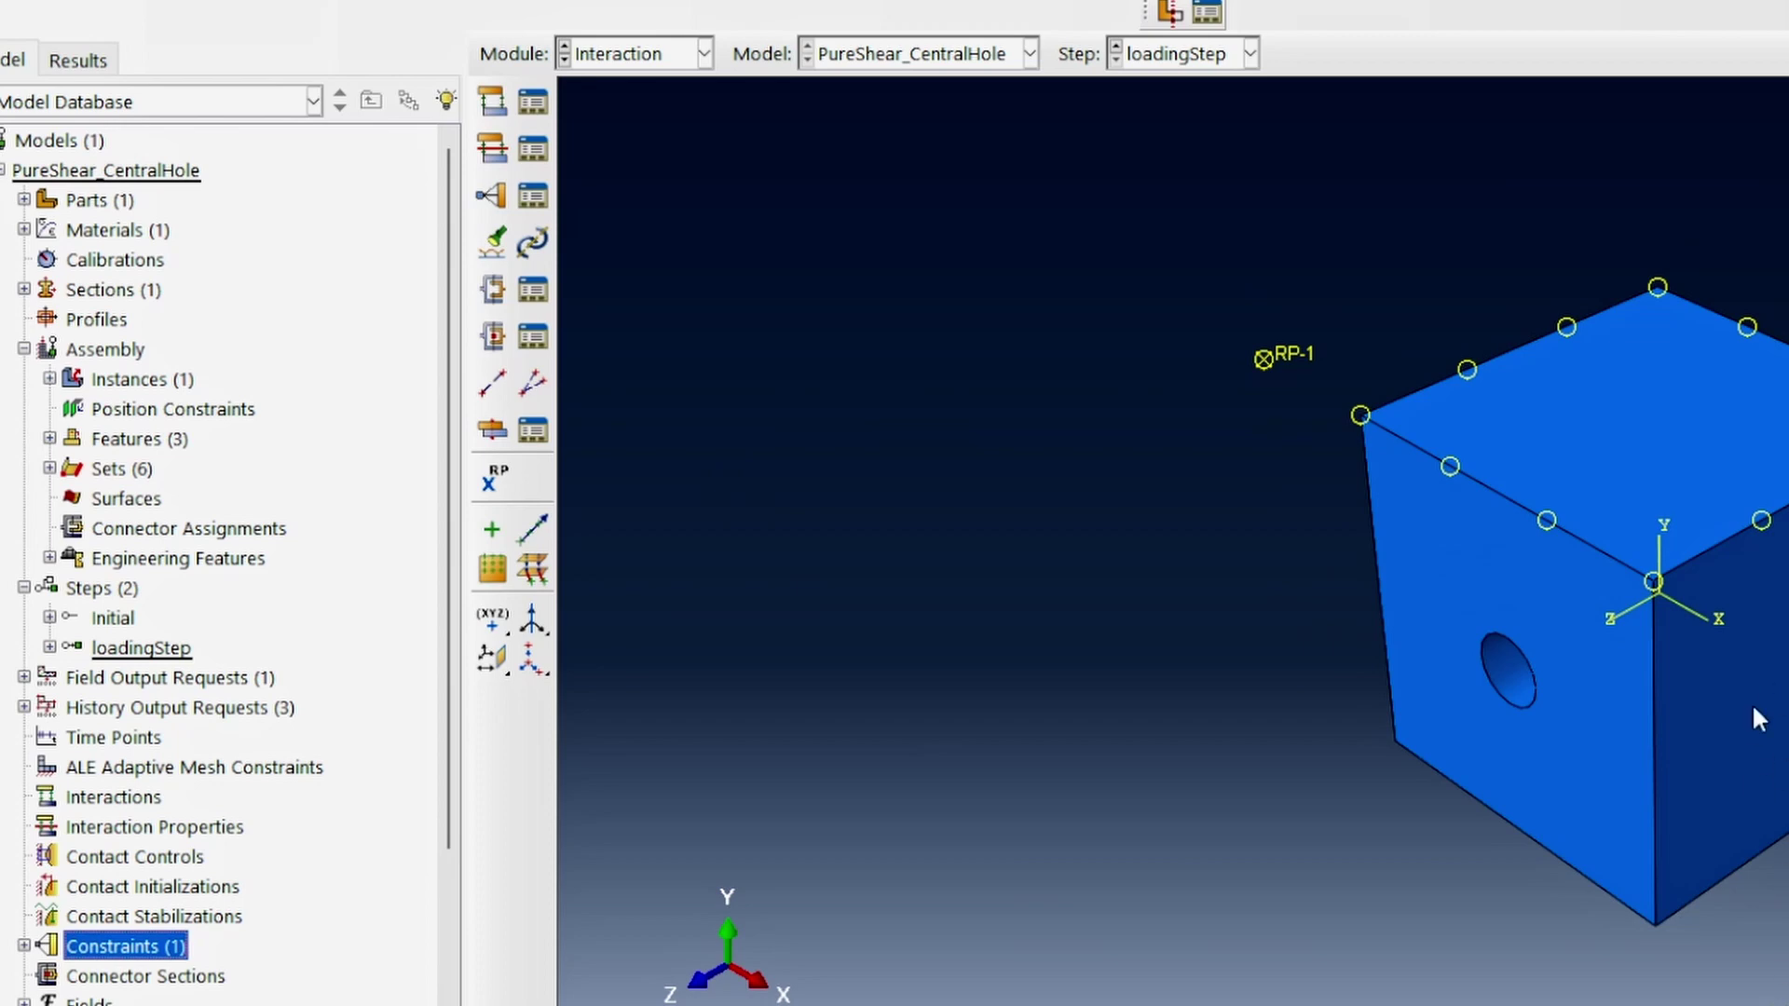
# Step: Create an equation constraint named constraintEqnRP2 and enter the term coefficients 1 and -1
pyautogui.doubleClick(123, 948)
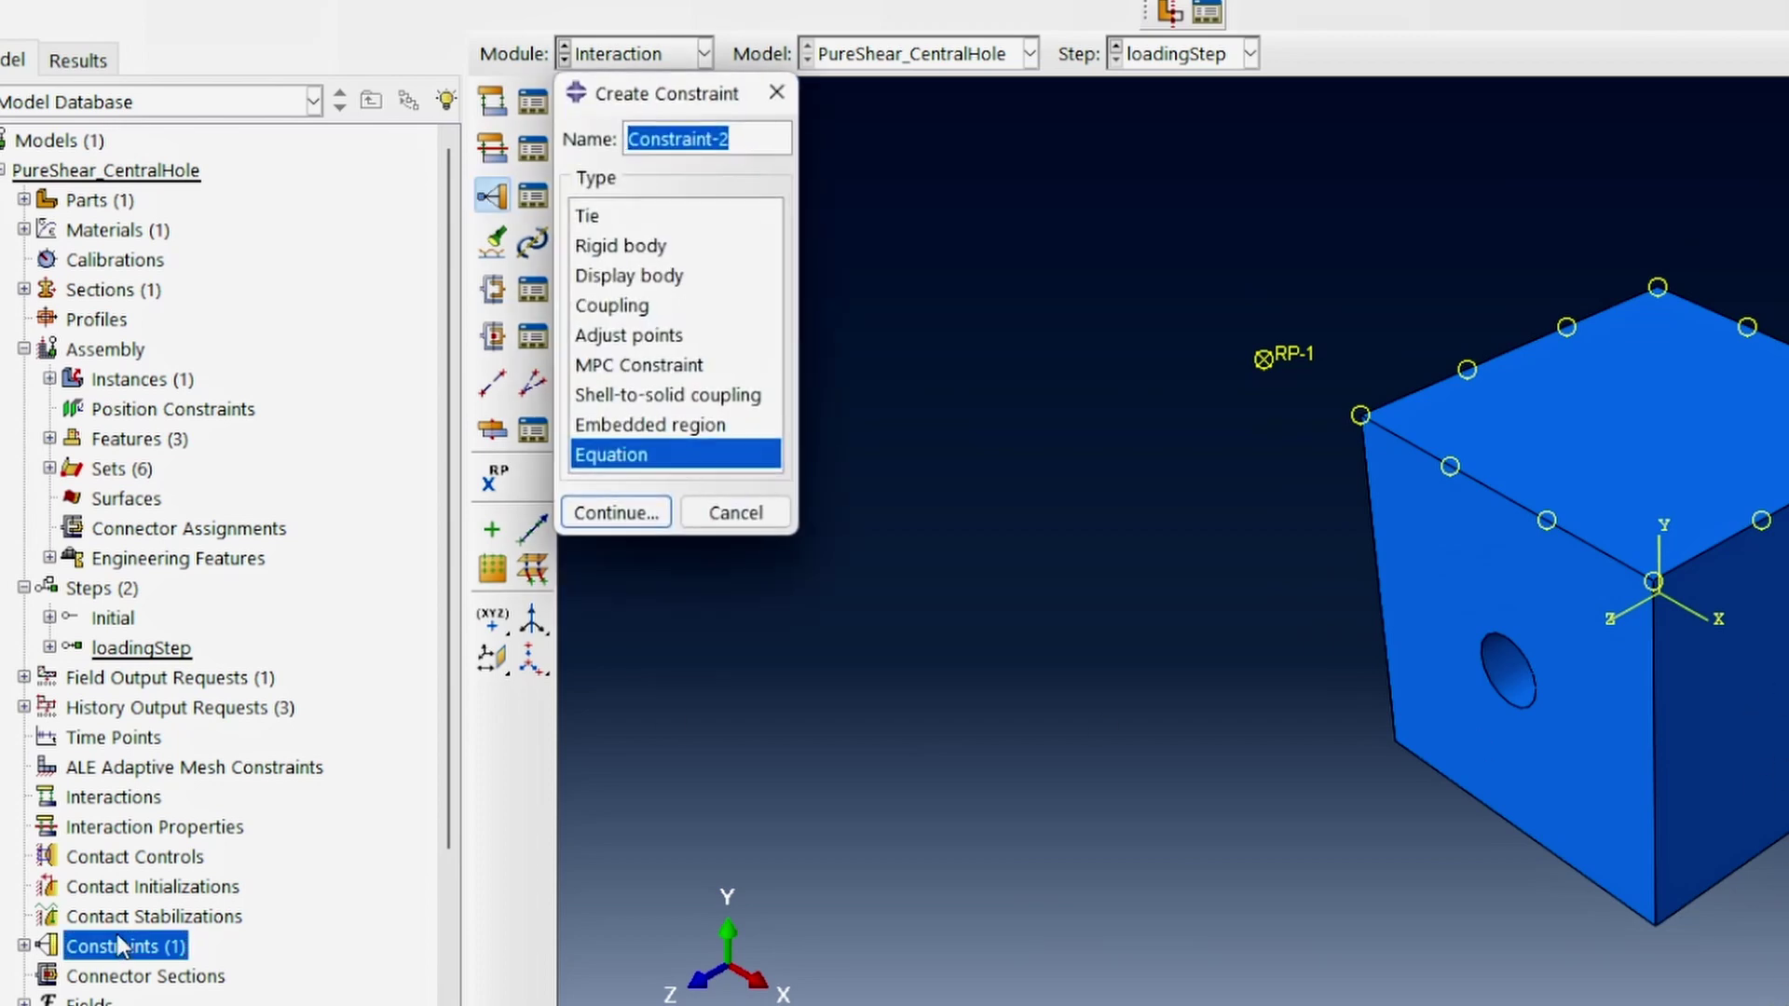
pyautogui.write('c')
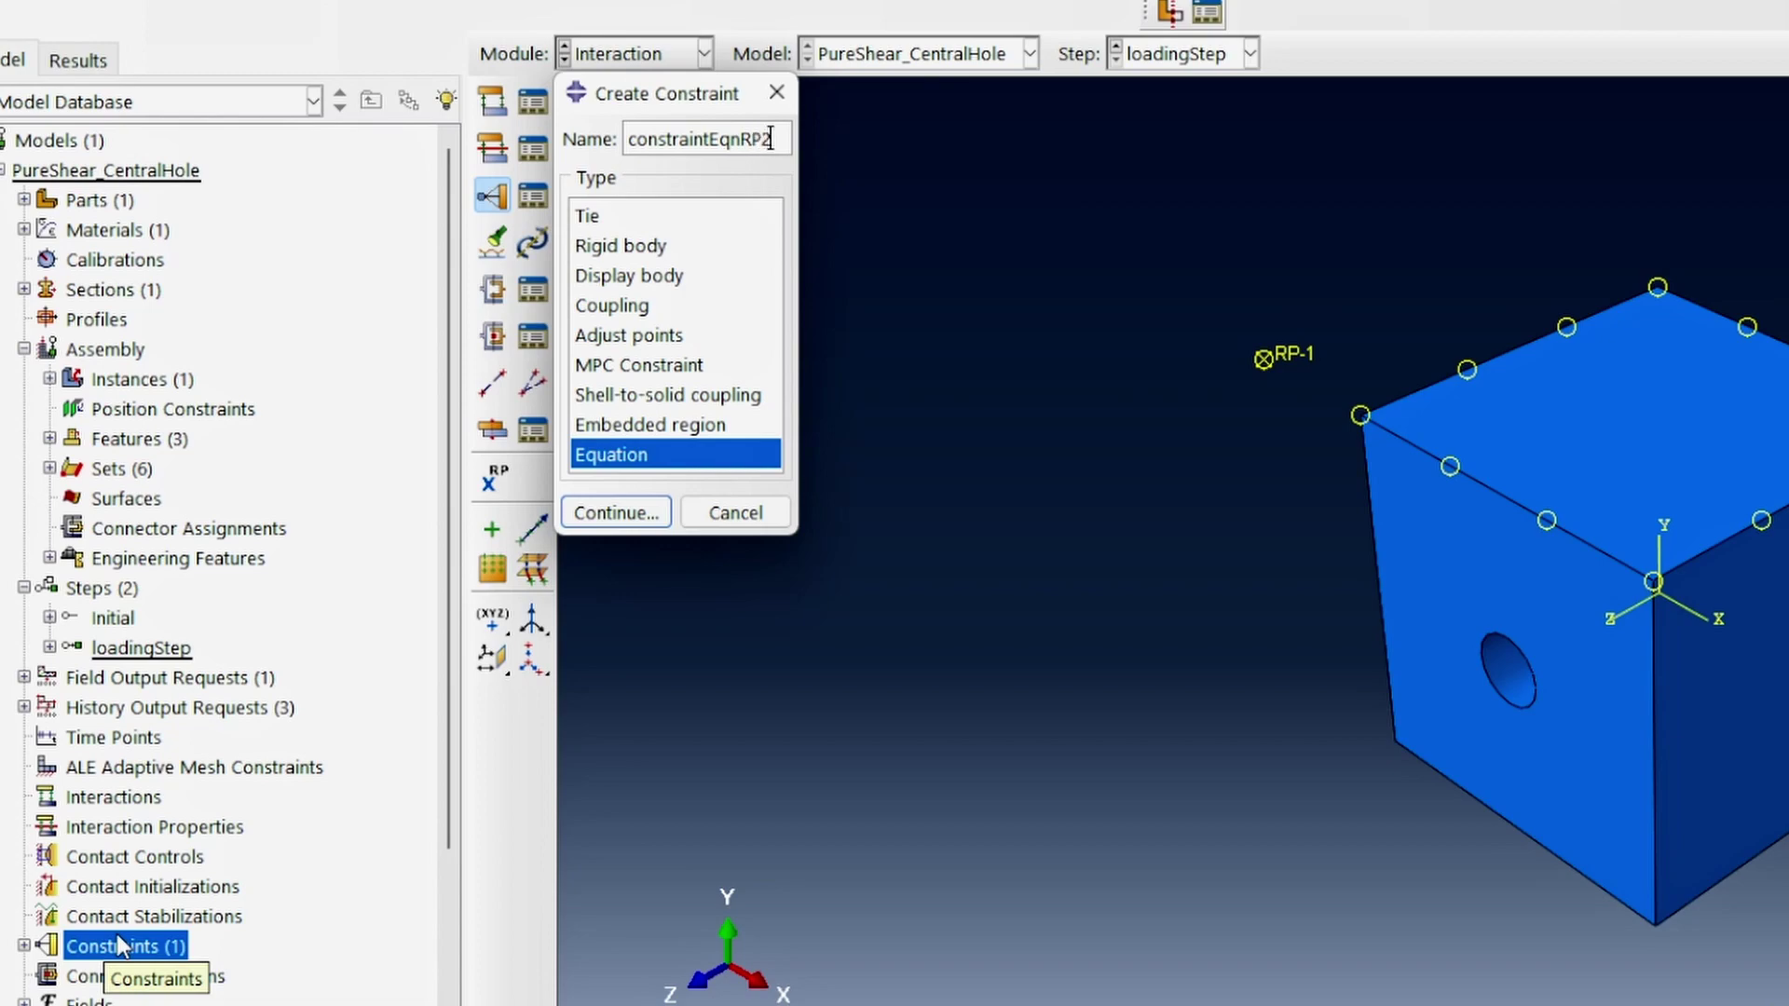
pyautogui.click(633, 513)
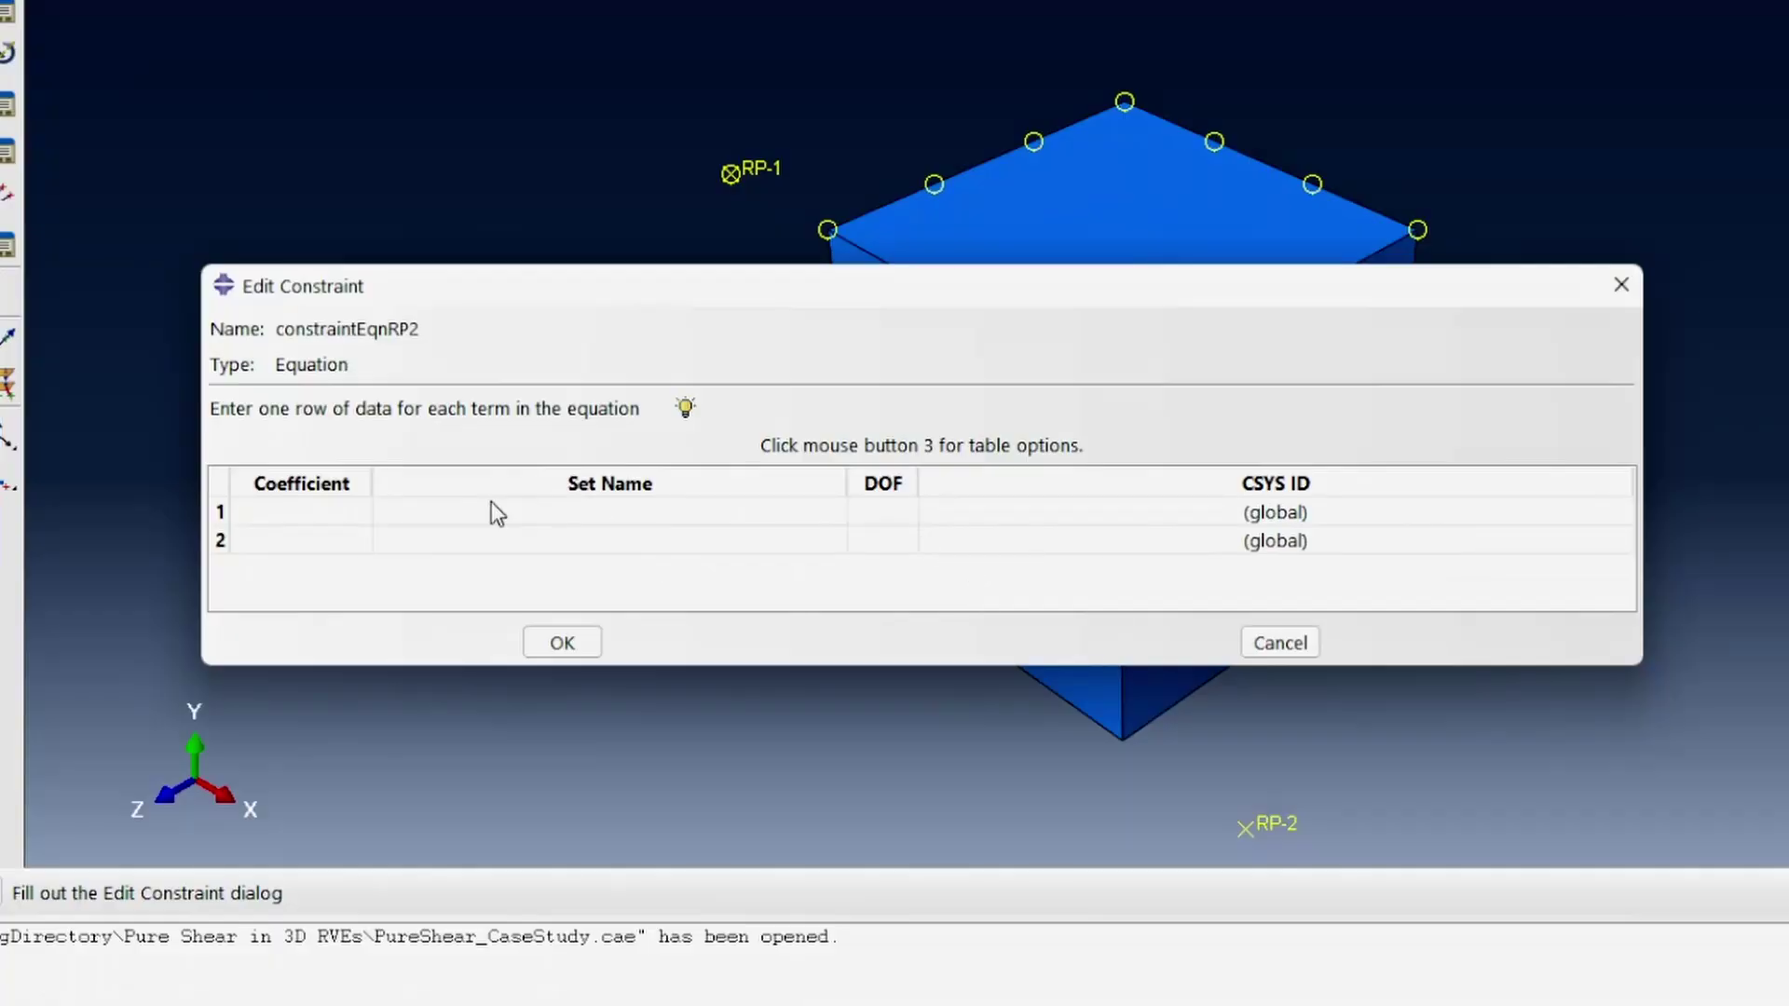
pyautogui.click(314, 511)
pyautogui.write('1')
pyautogui.click(311, 553)
pyautogui.write('-1')
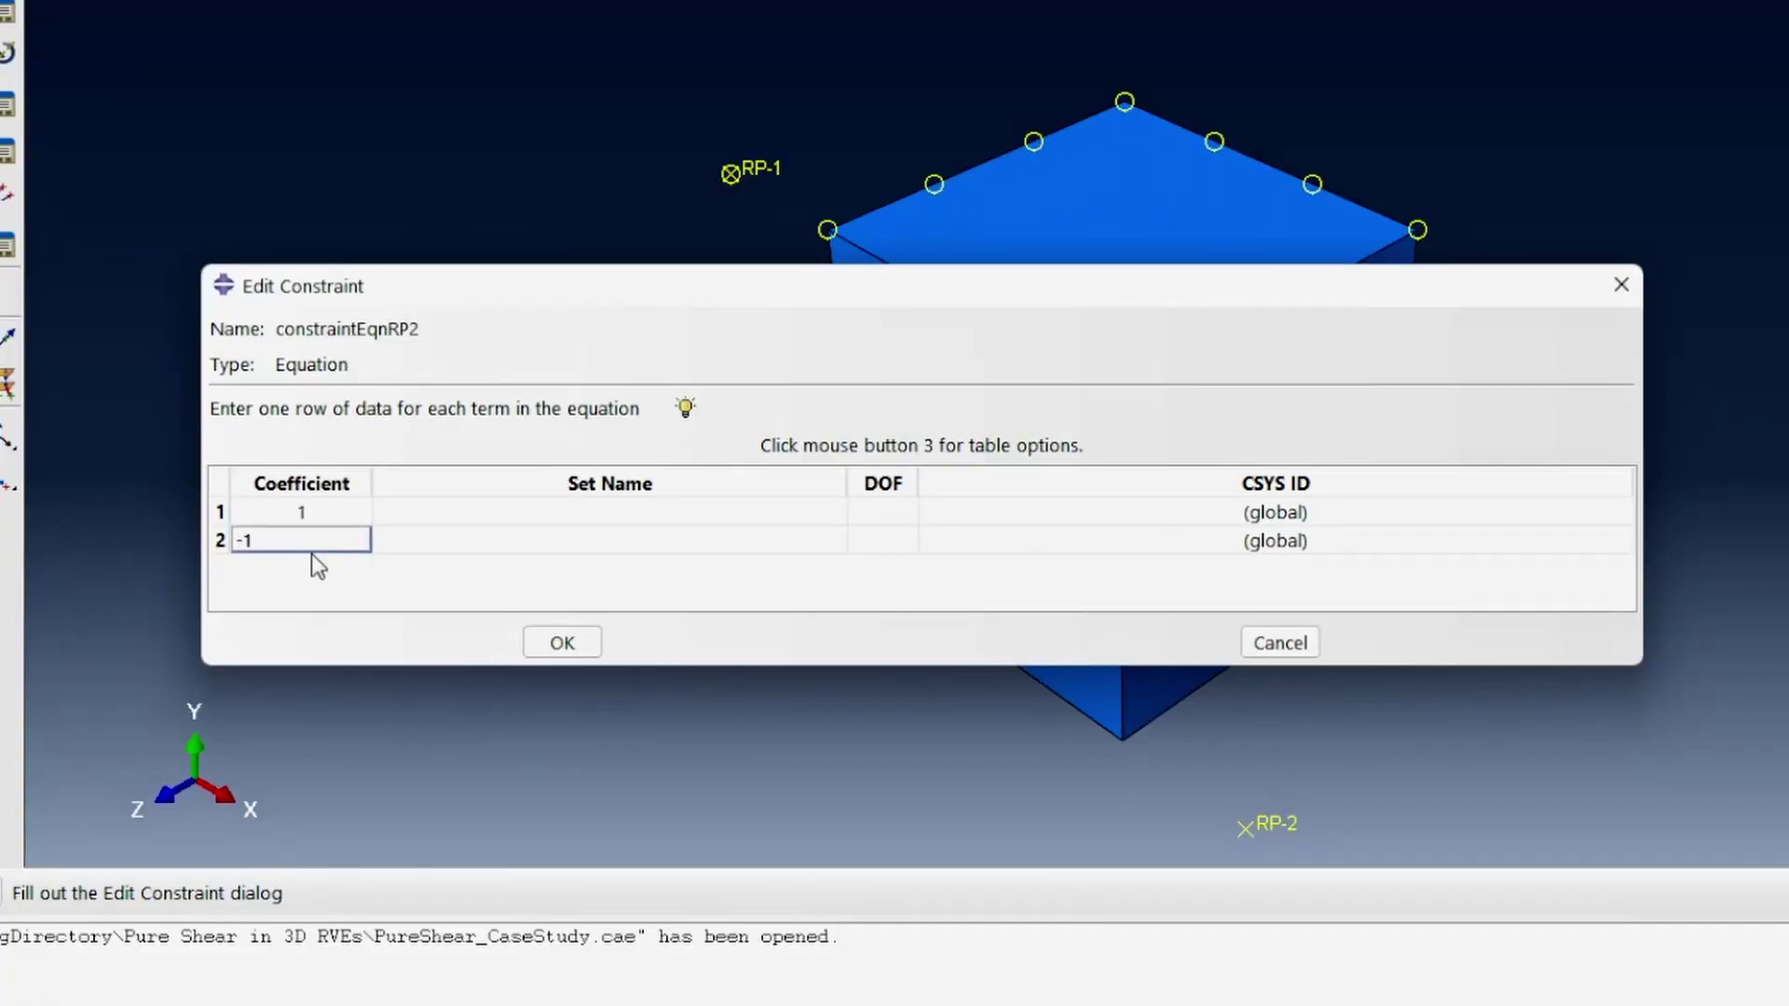
# Step: Assign the set Block-1.XFront and degree of freedom 2 to the first term of the constraintEqnRP2 equation
pyautogui.click(624, 490)
pyautogui.click(626, 512)
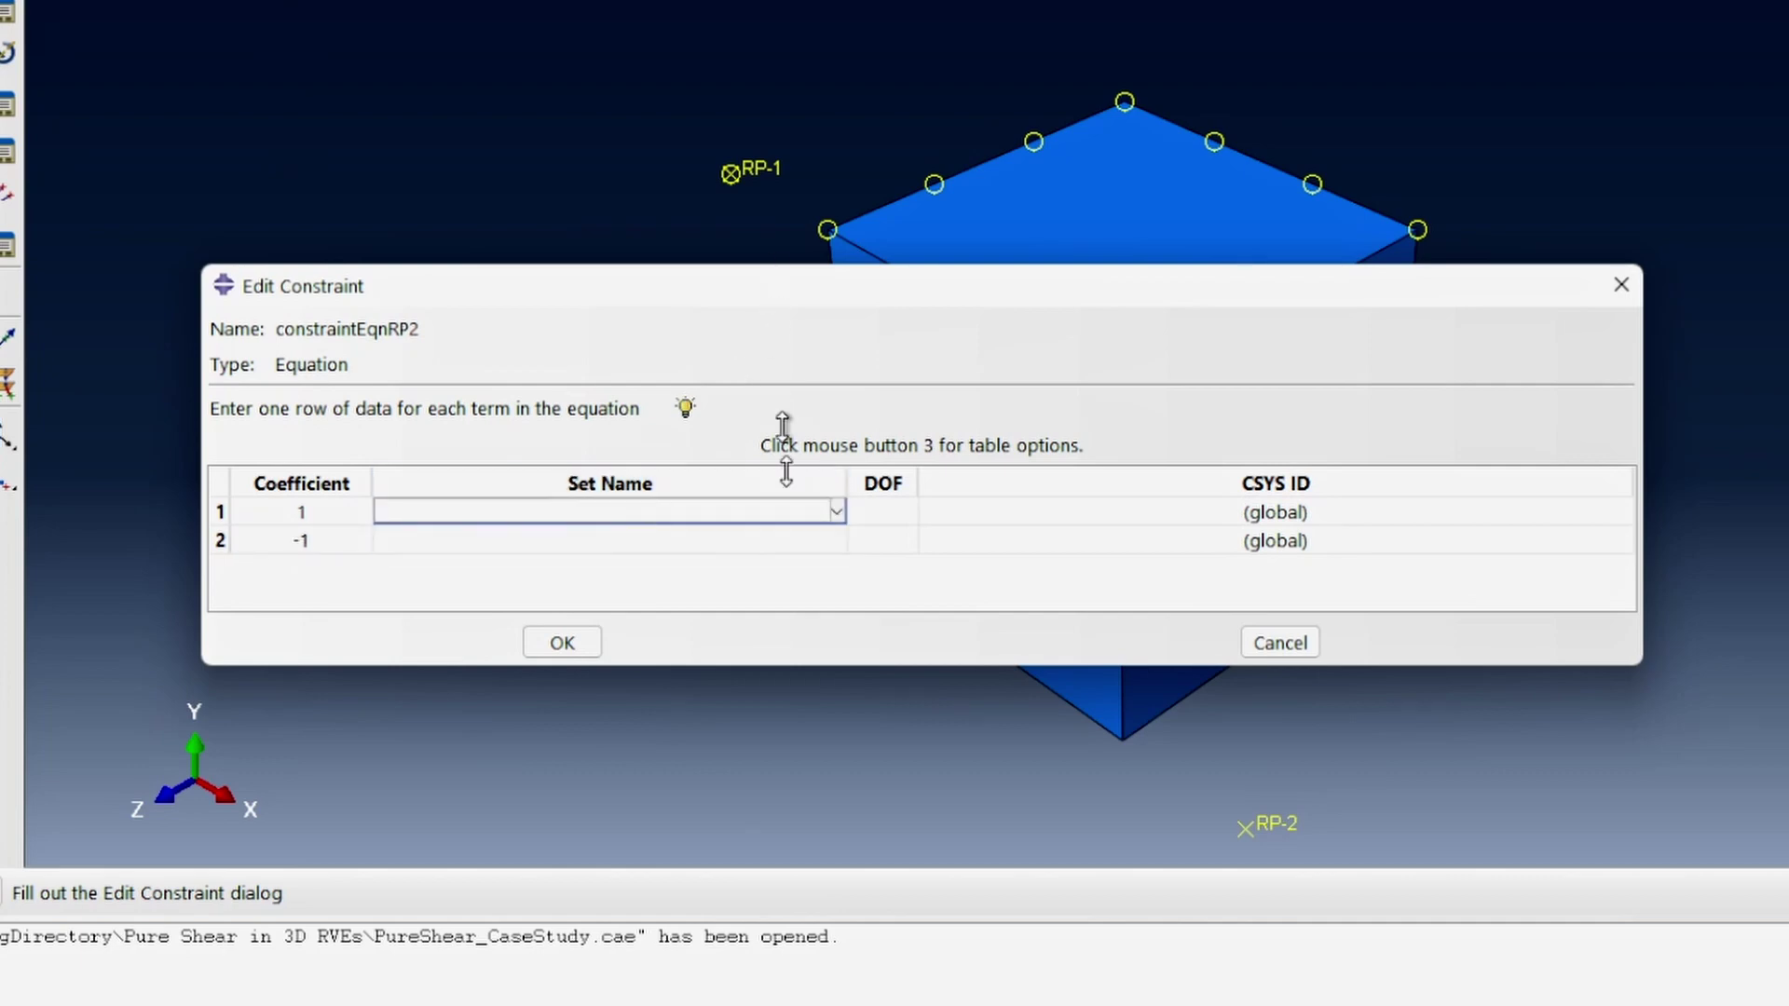
pyautogui.moveTo(836, 296); pyautogui.dragTo(855, 524)
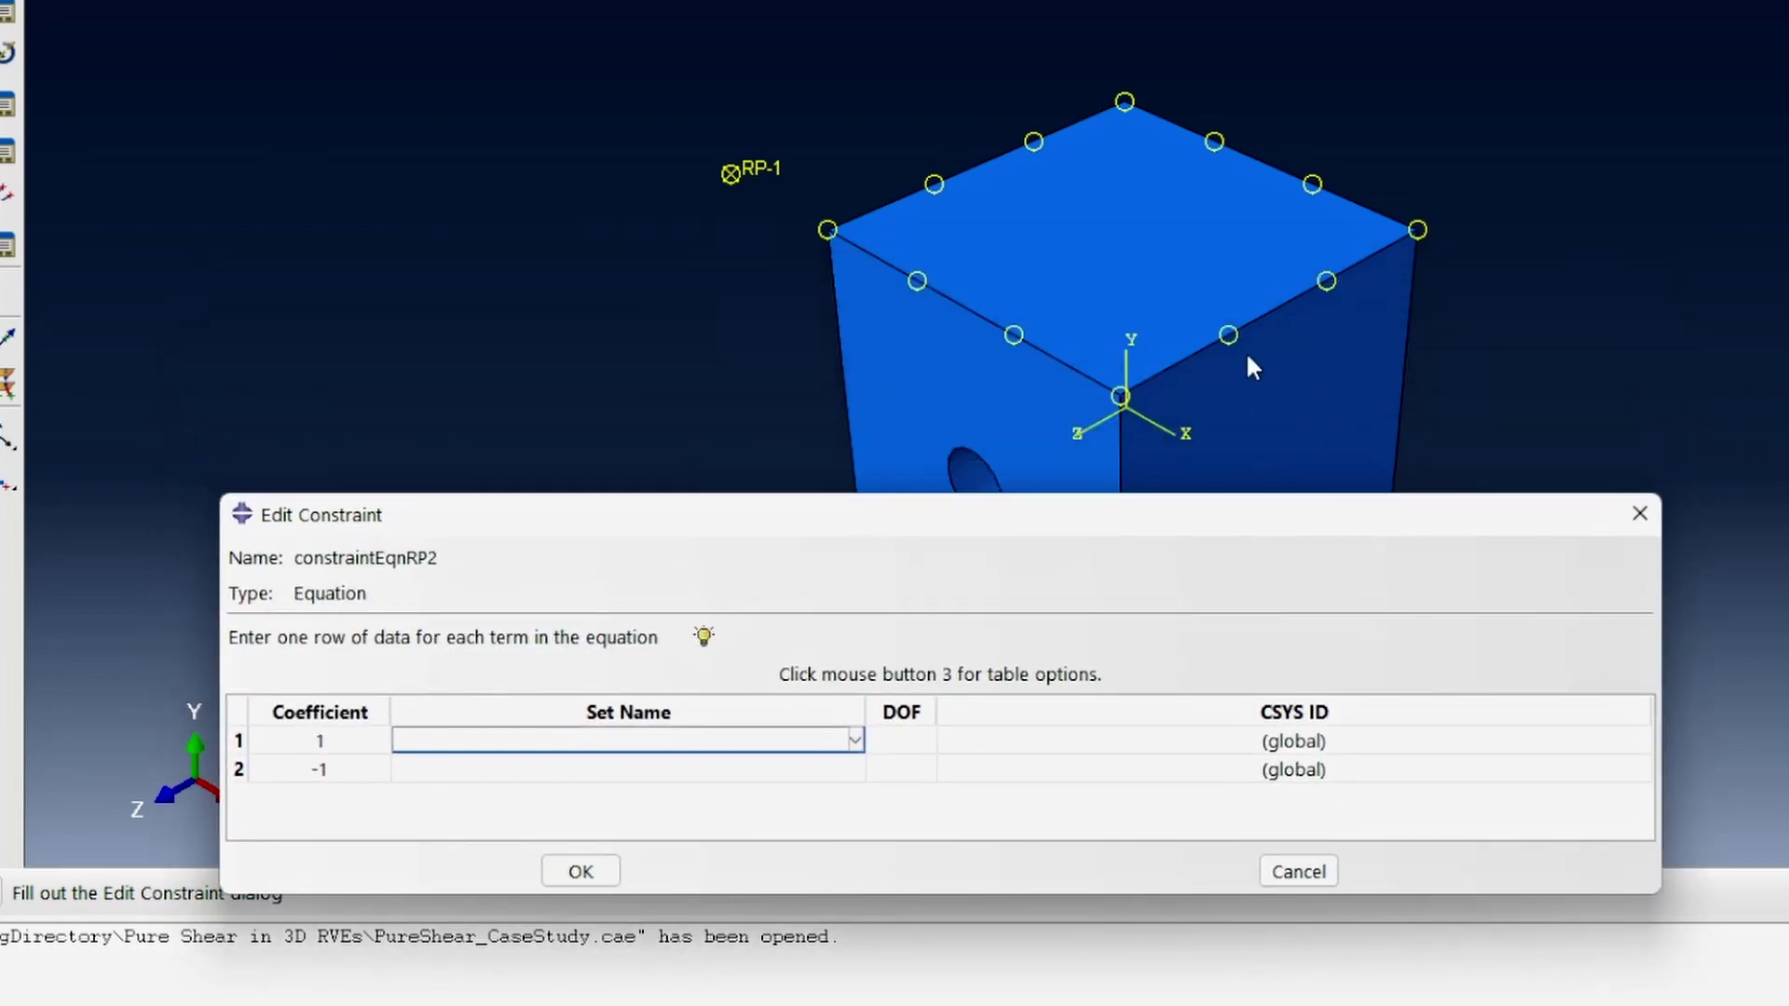
pyautogui.moveTo(1118, 536); pyautogui.dragTo(1053, 5)
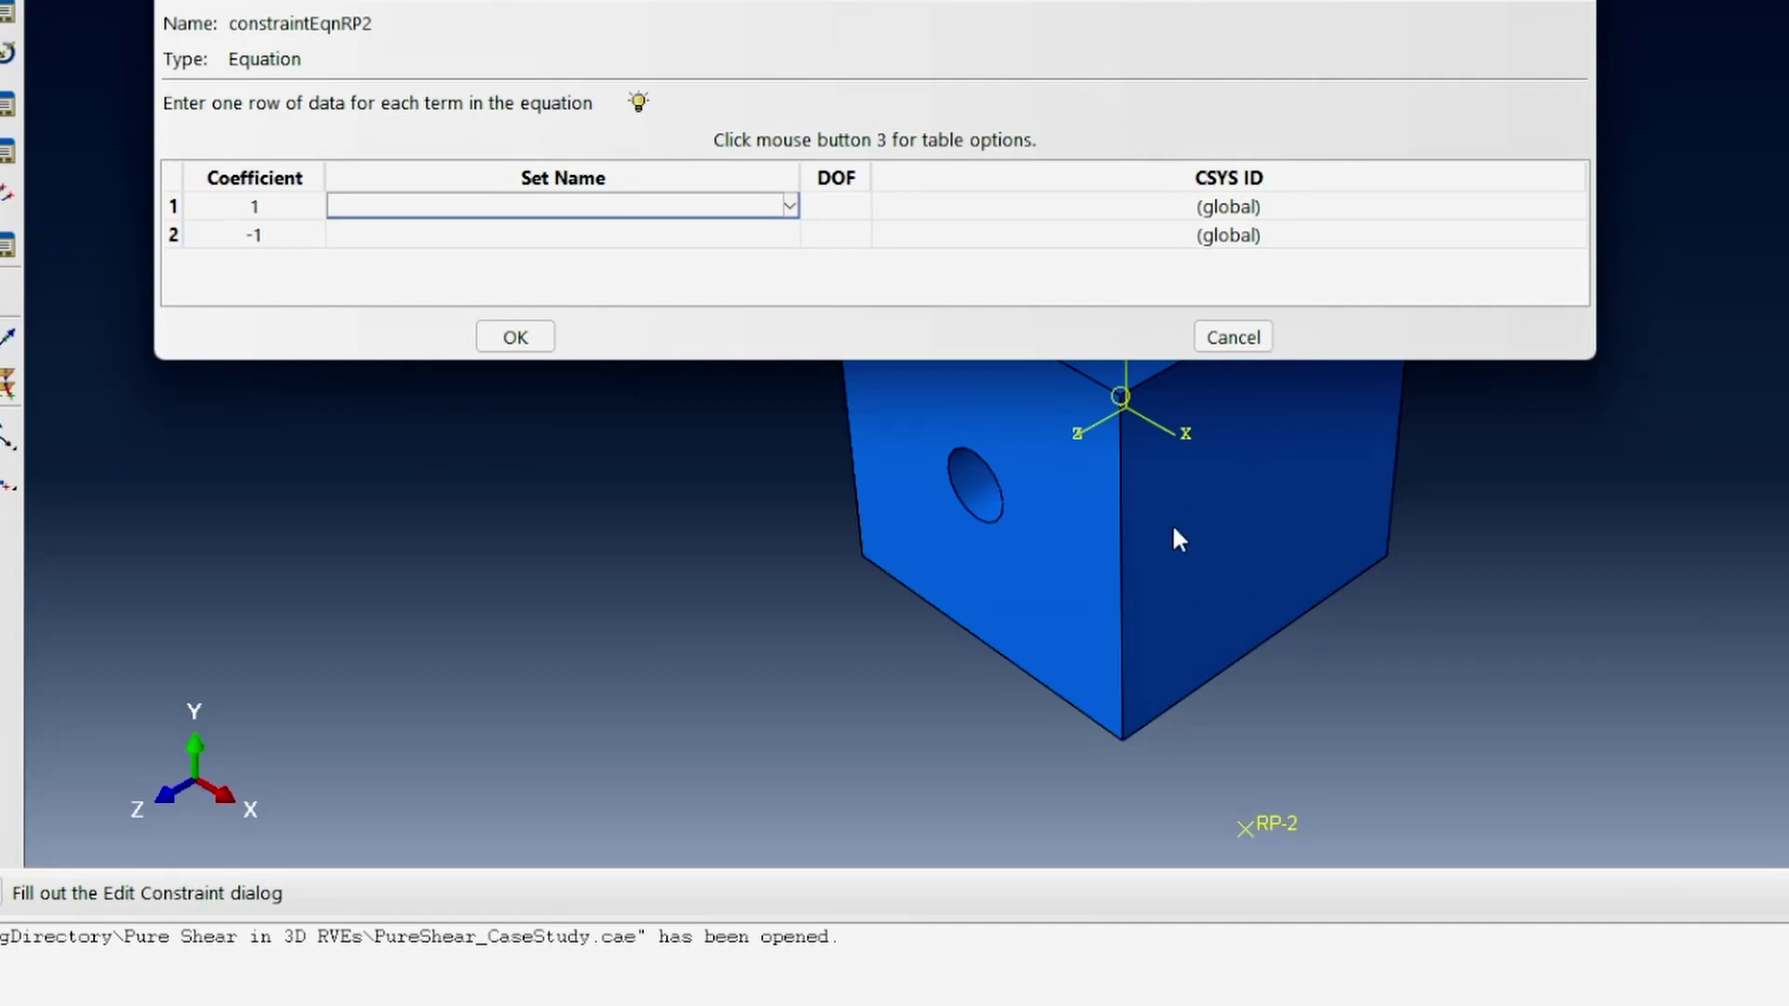
pyautogui.click(618, 206)
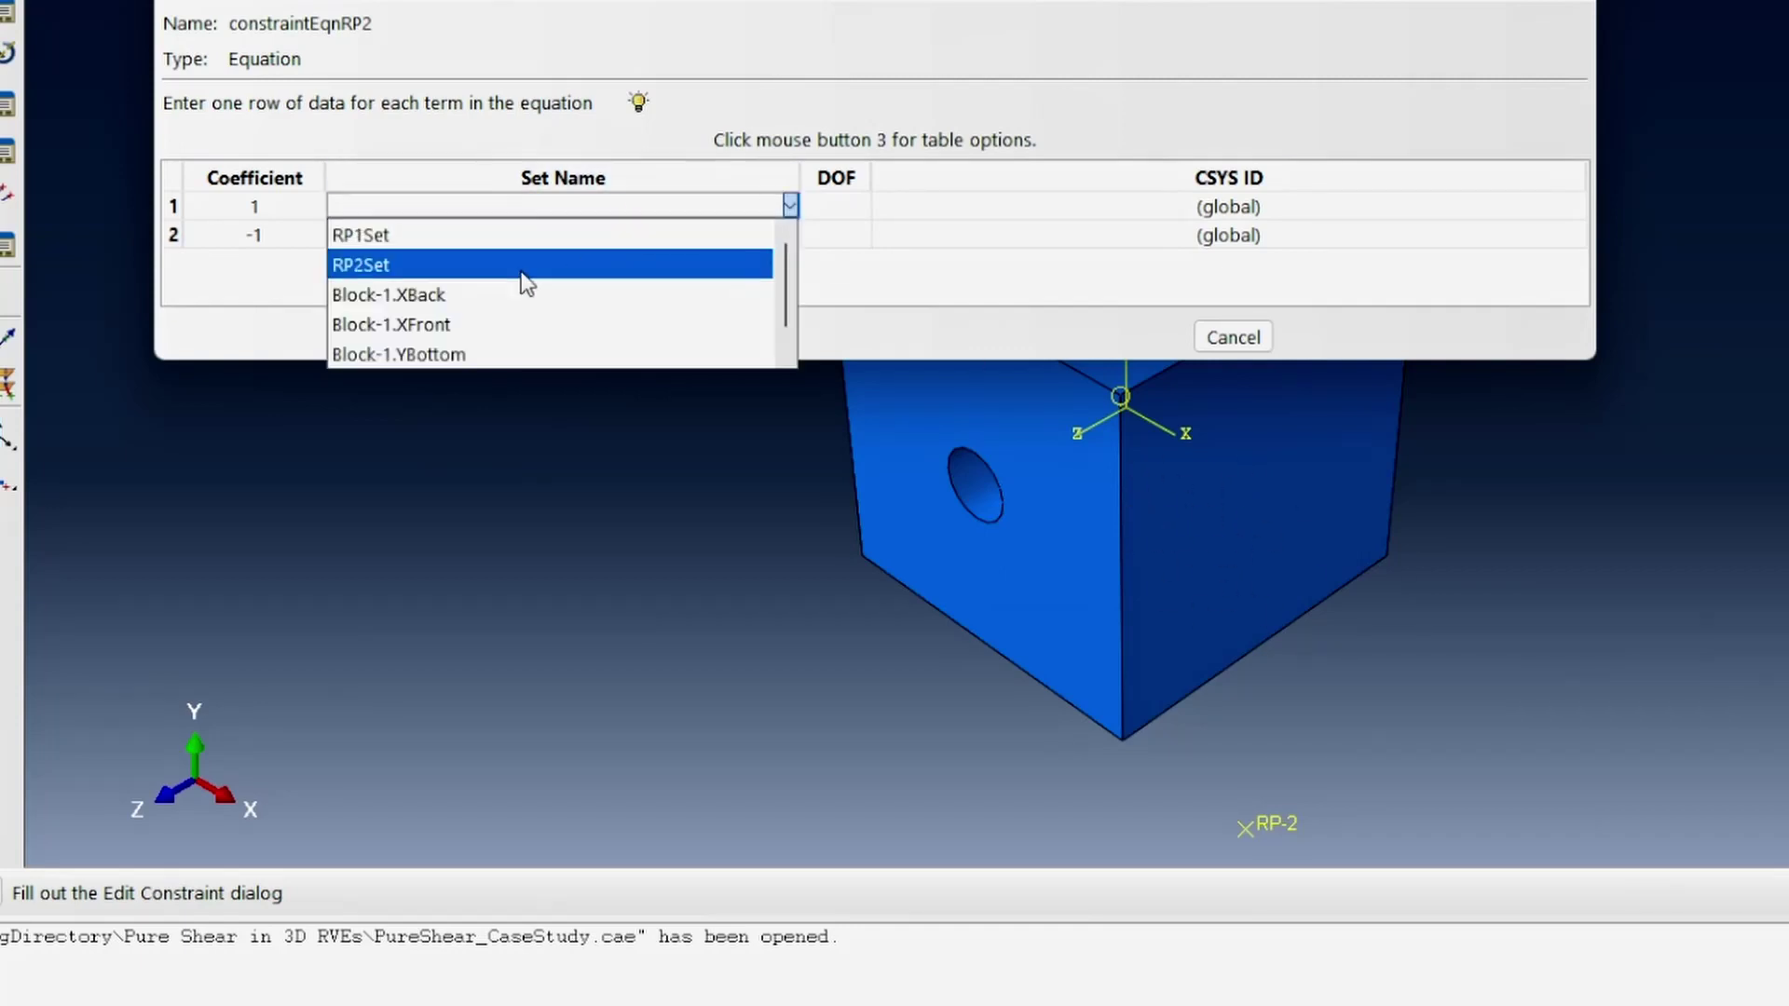
pyautogui.click(451, 326)
pyautogui.click(838, 205)
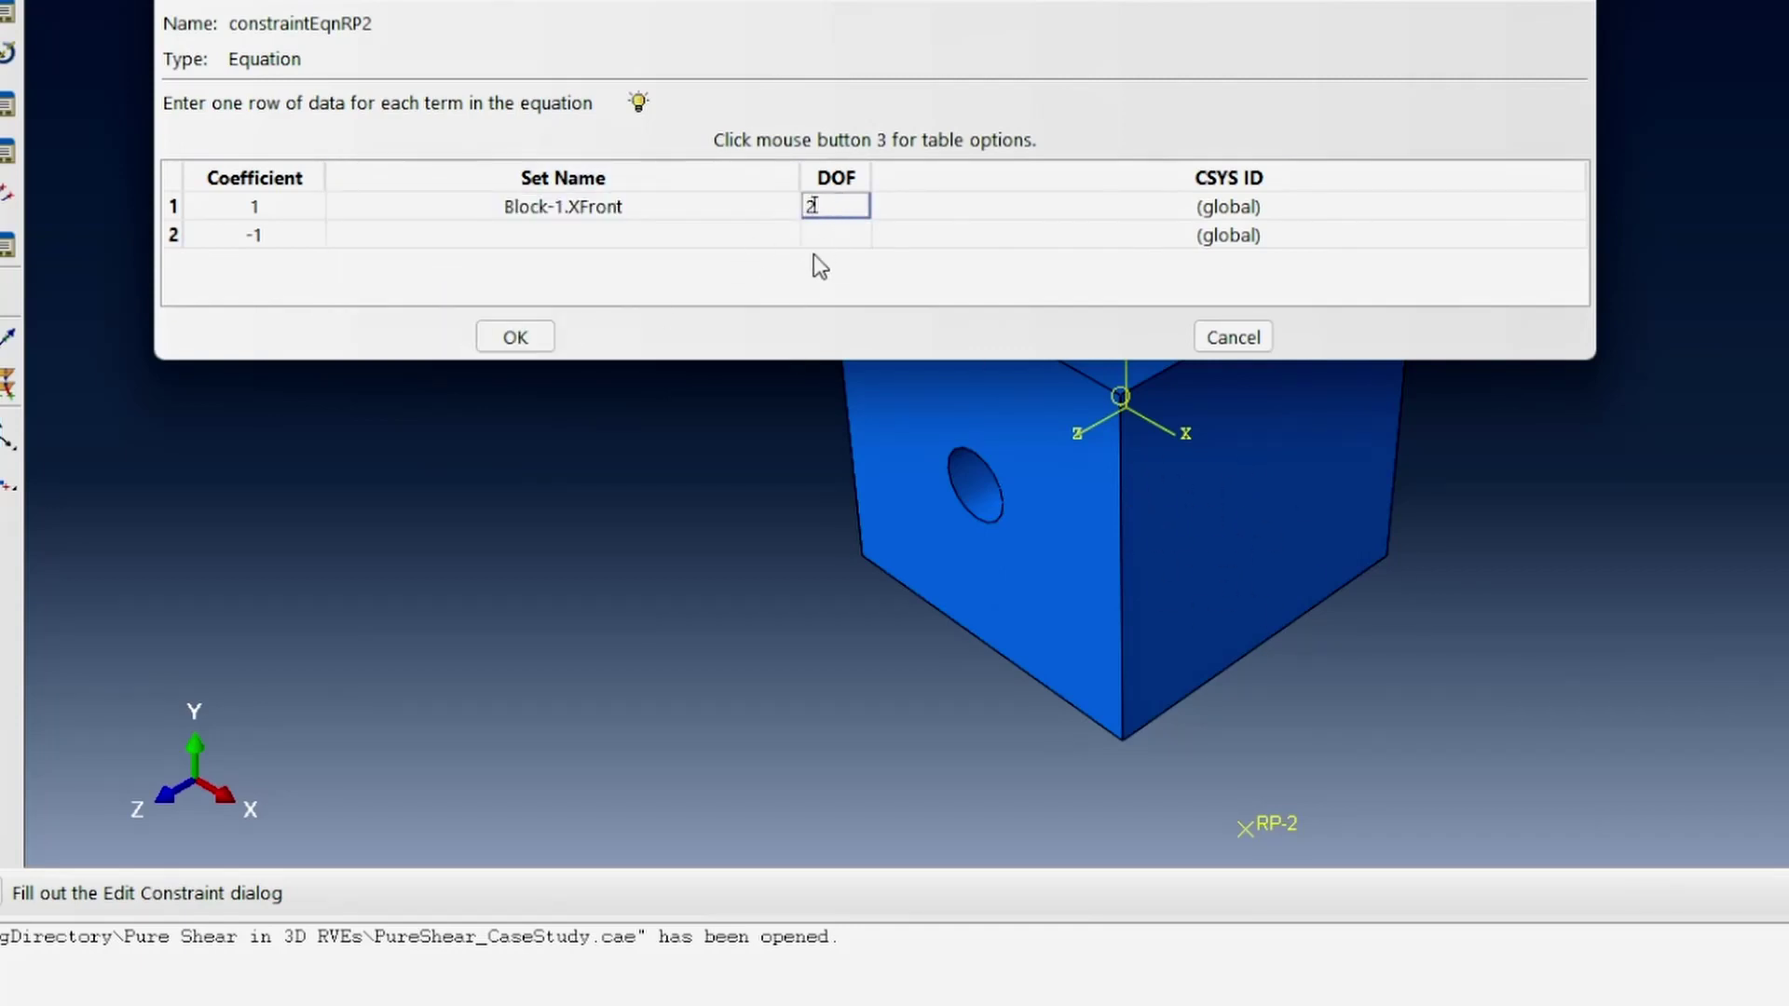
# Step: Assign RP2Set and degree of freedom 2 to the second equation term, and accept the constraintEqnRP2 constraint
pyautogui.click(719, 236)
pyautogui.click(719, 236)
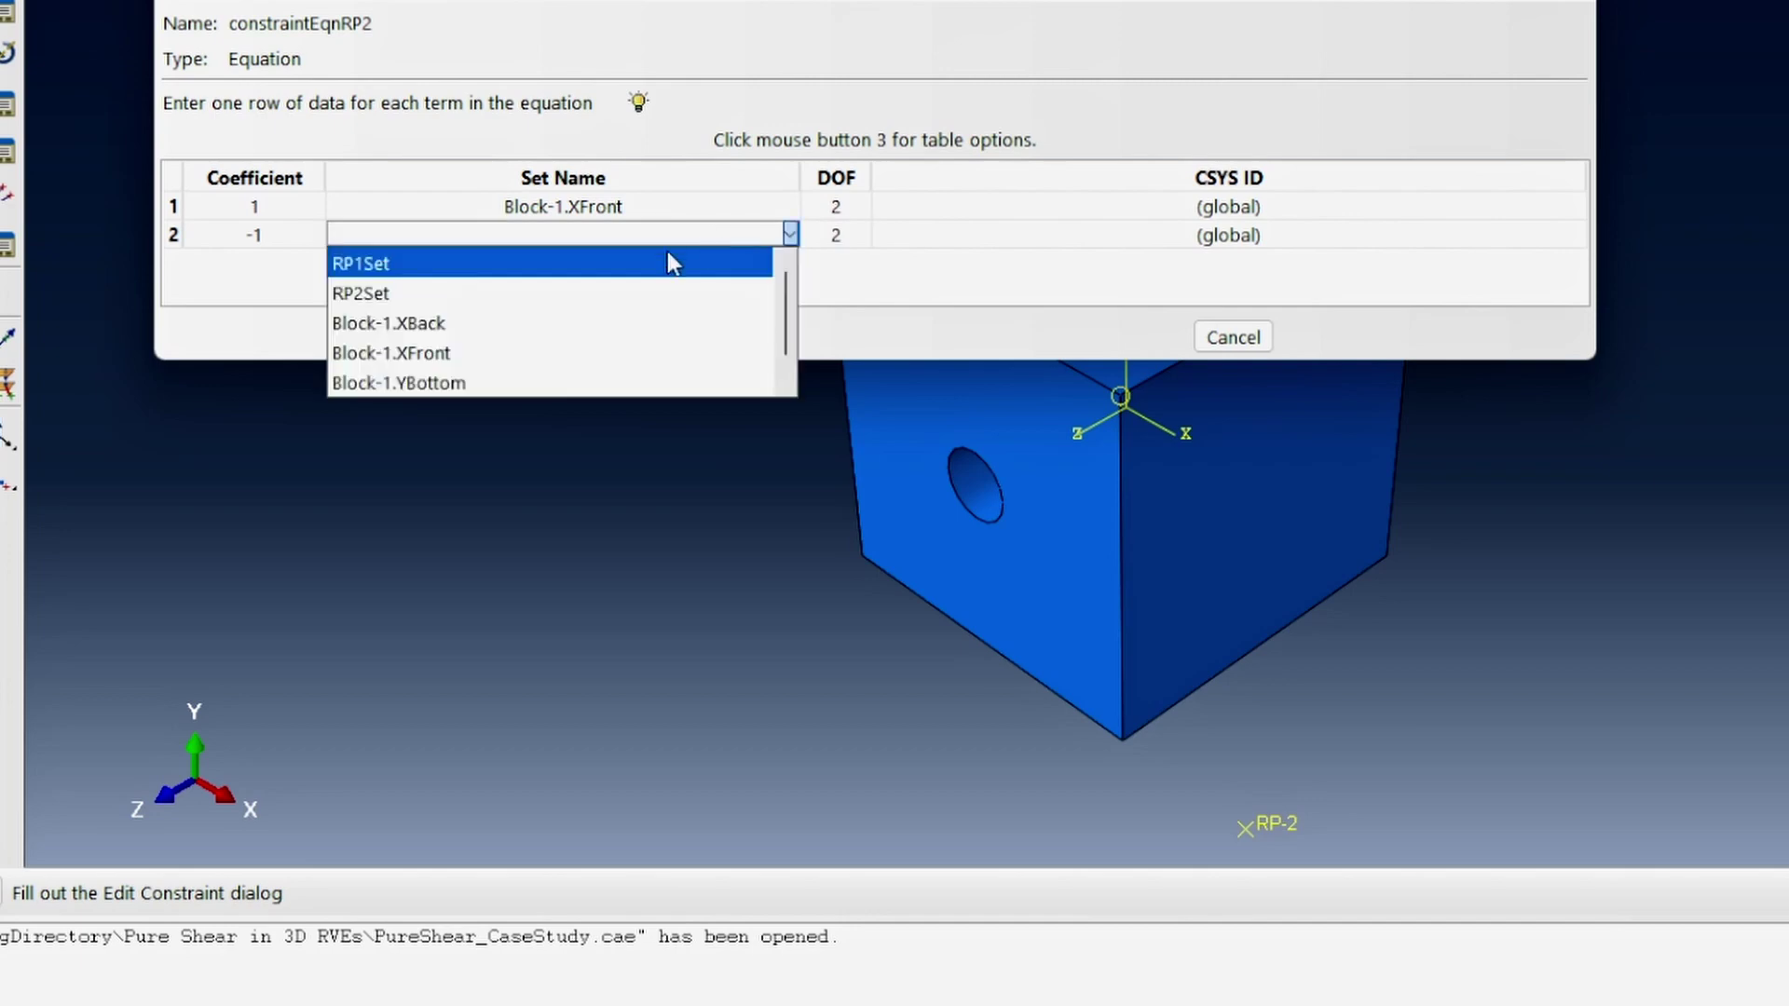
pyautogui.click(488, 293)
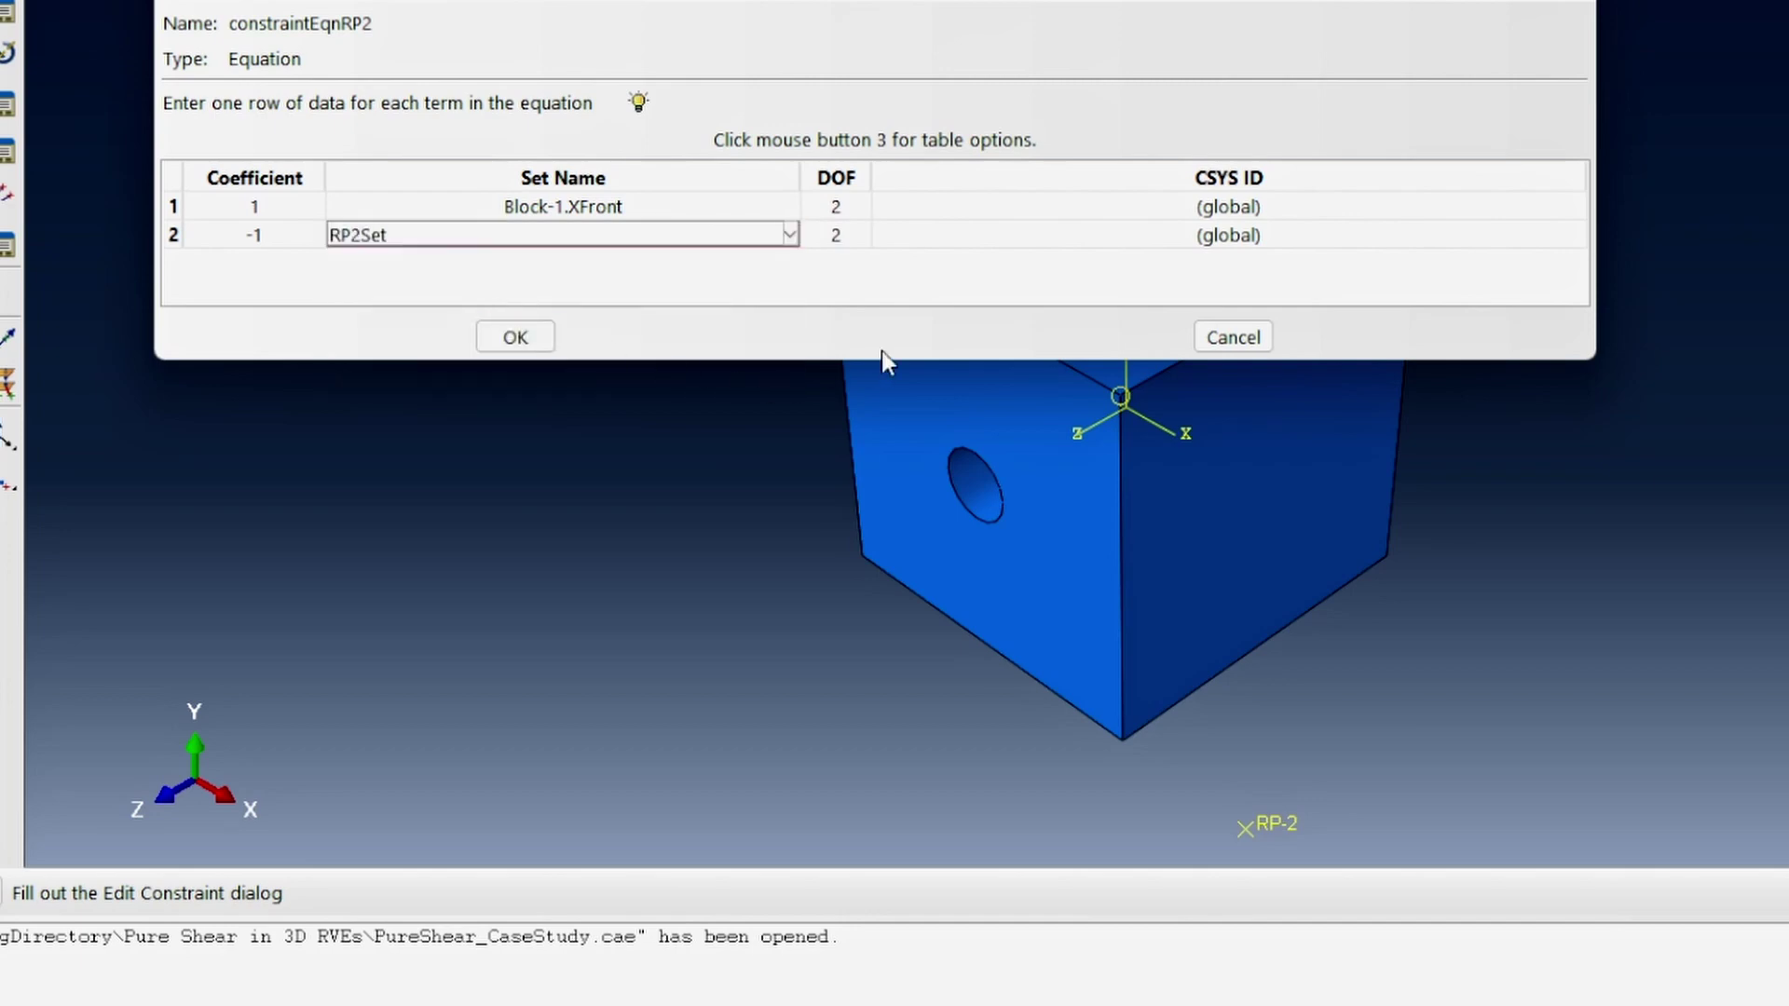
pyautogui.click(517, 338)
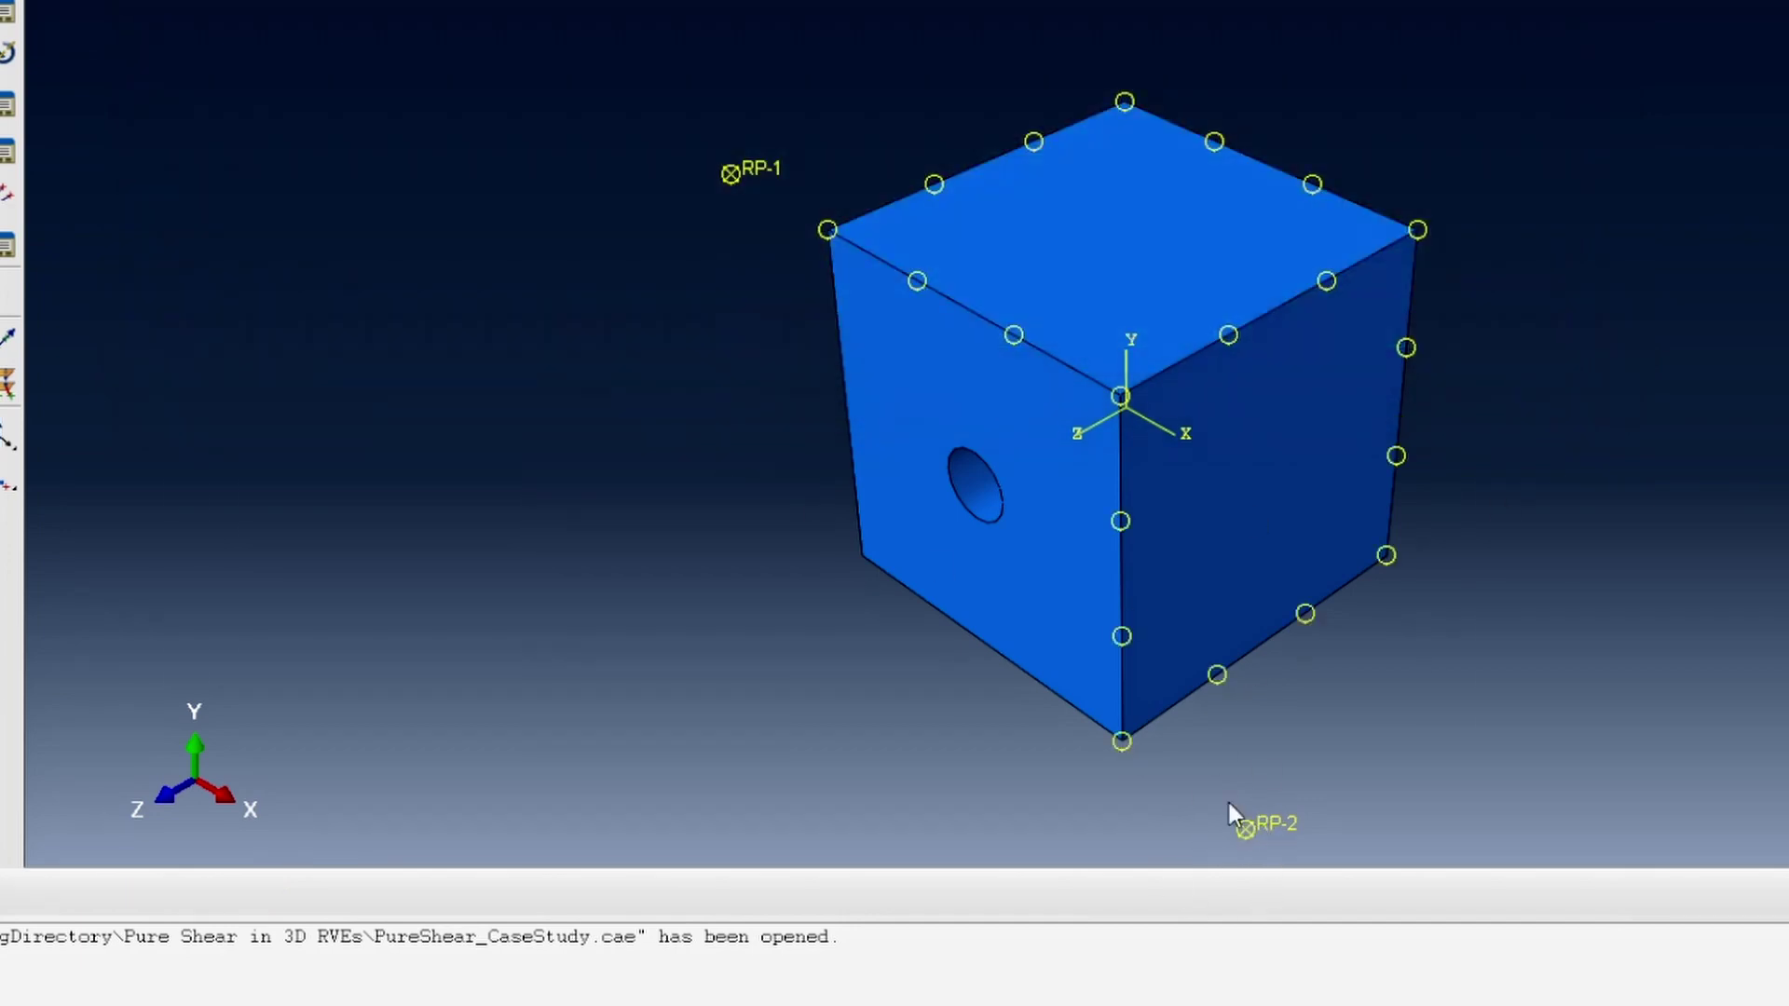
pyautogui.click(1248, 531)
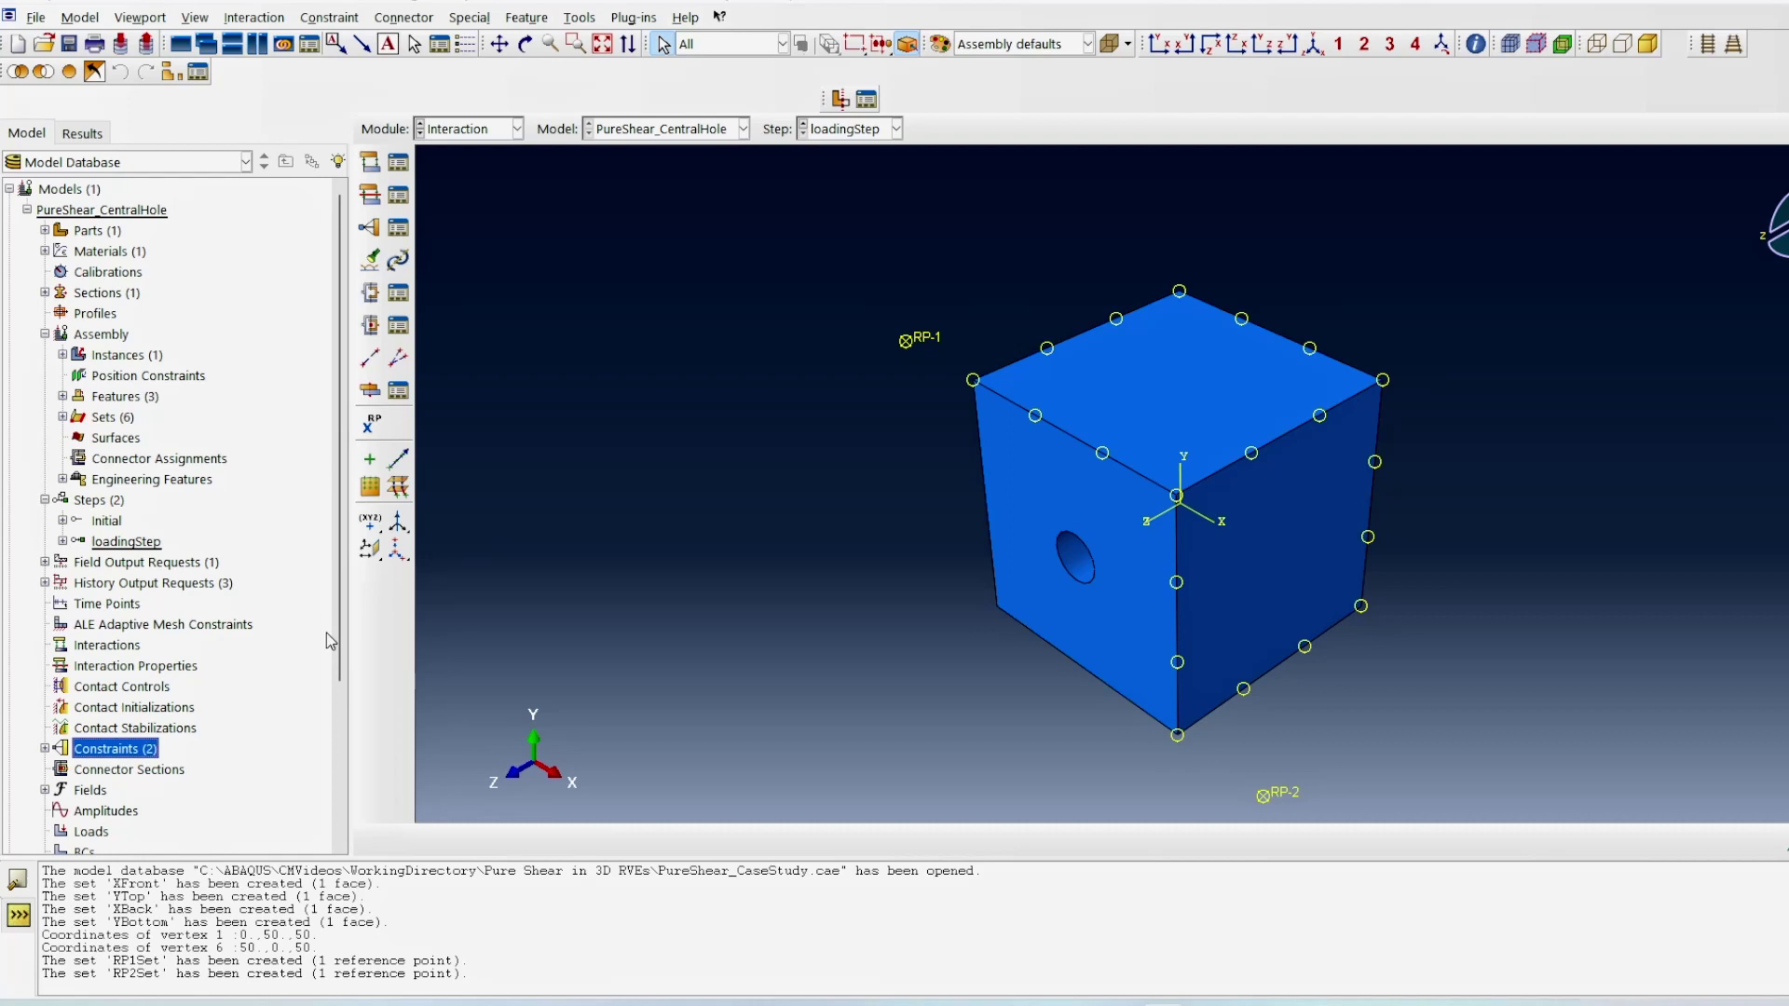
# Step: Start a mechanical Displacement/Rotation boundary condition named dispLoadX in loadingStep
pyautogui.scroll(-3, 319, 656)
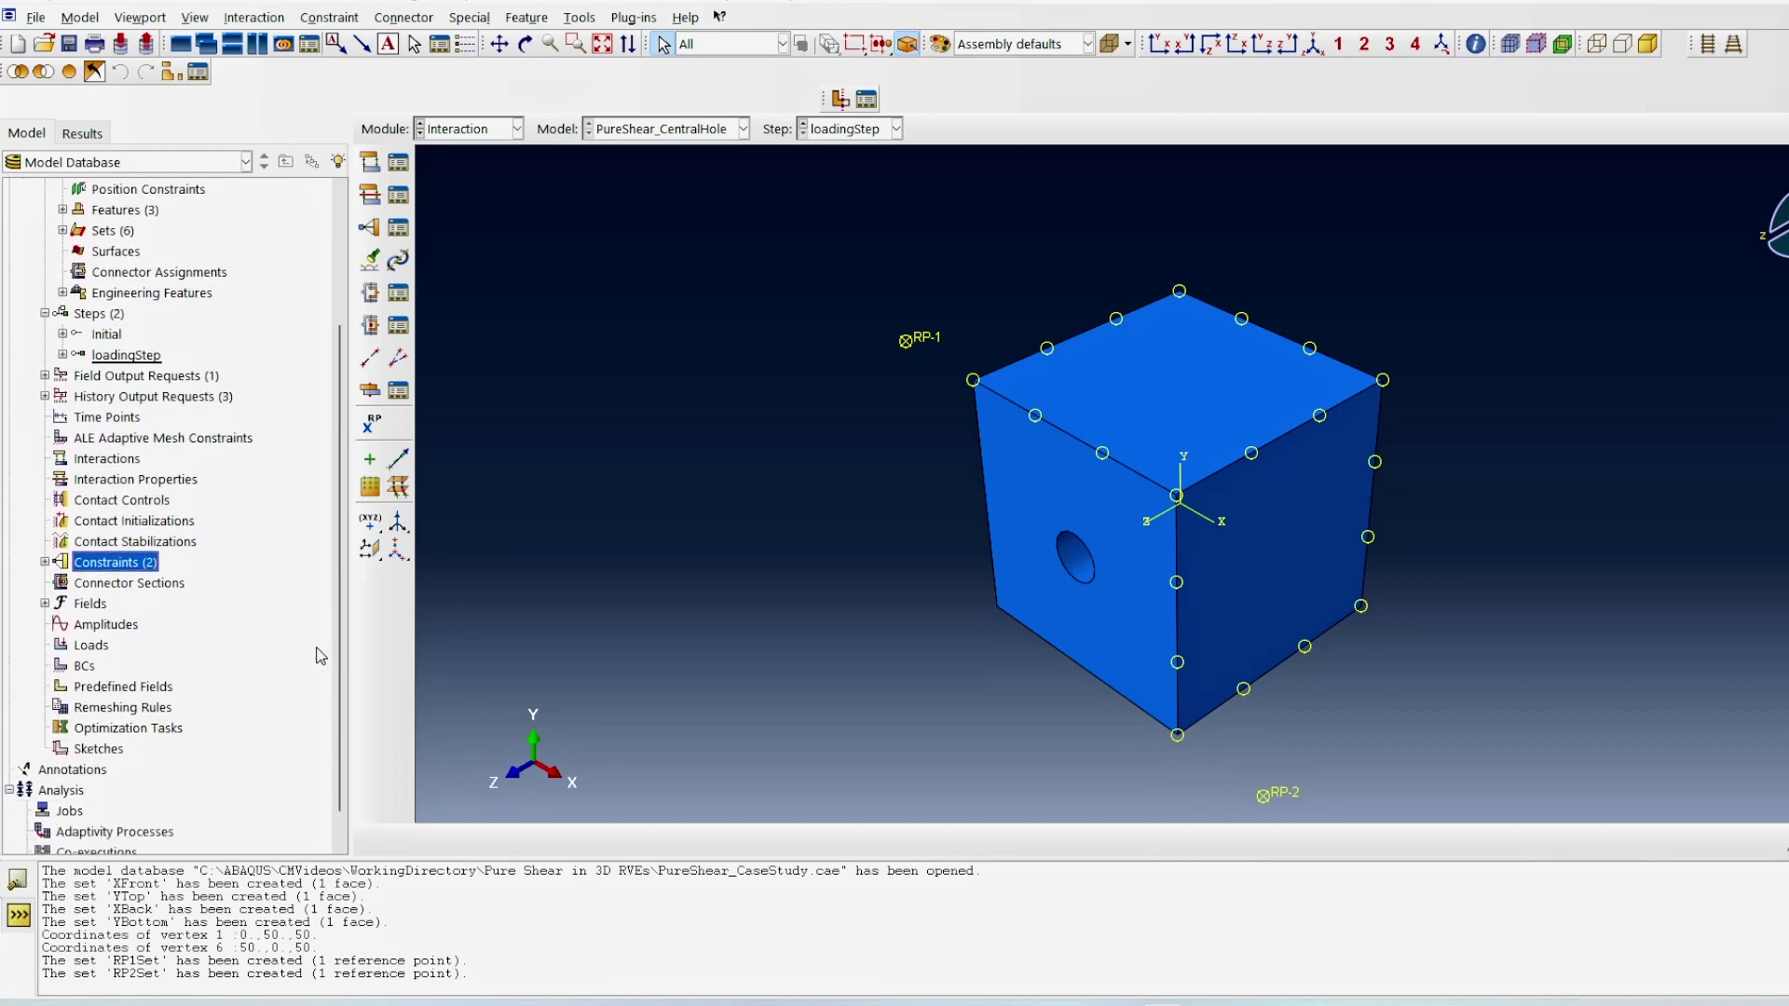
pyautogui.scroll(-1, 319, 656)
pyautogui.doubleClick(84, 638)
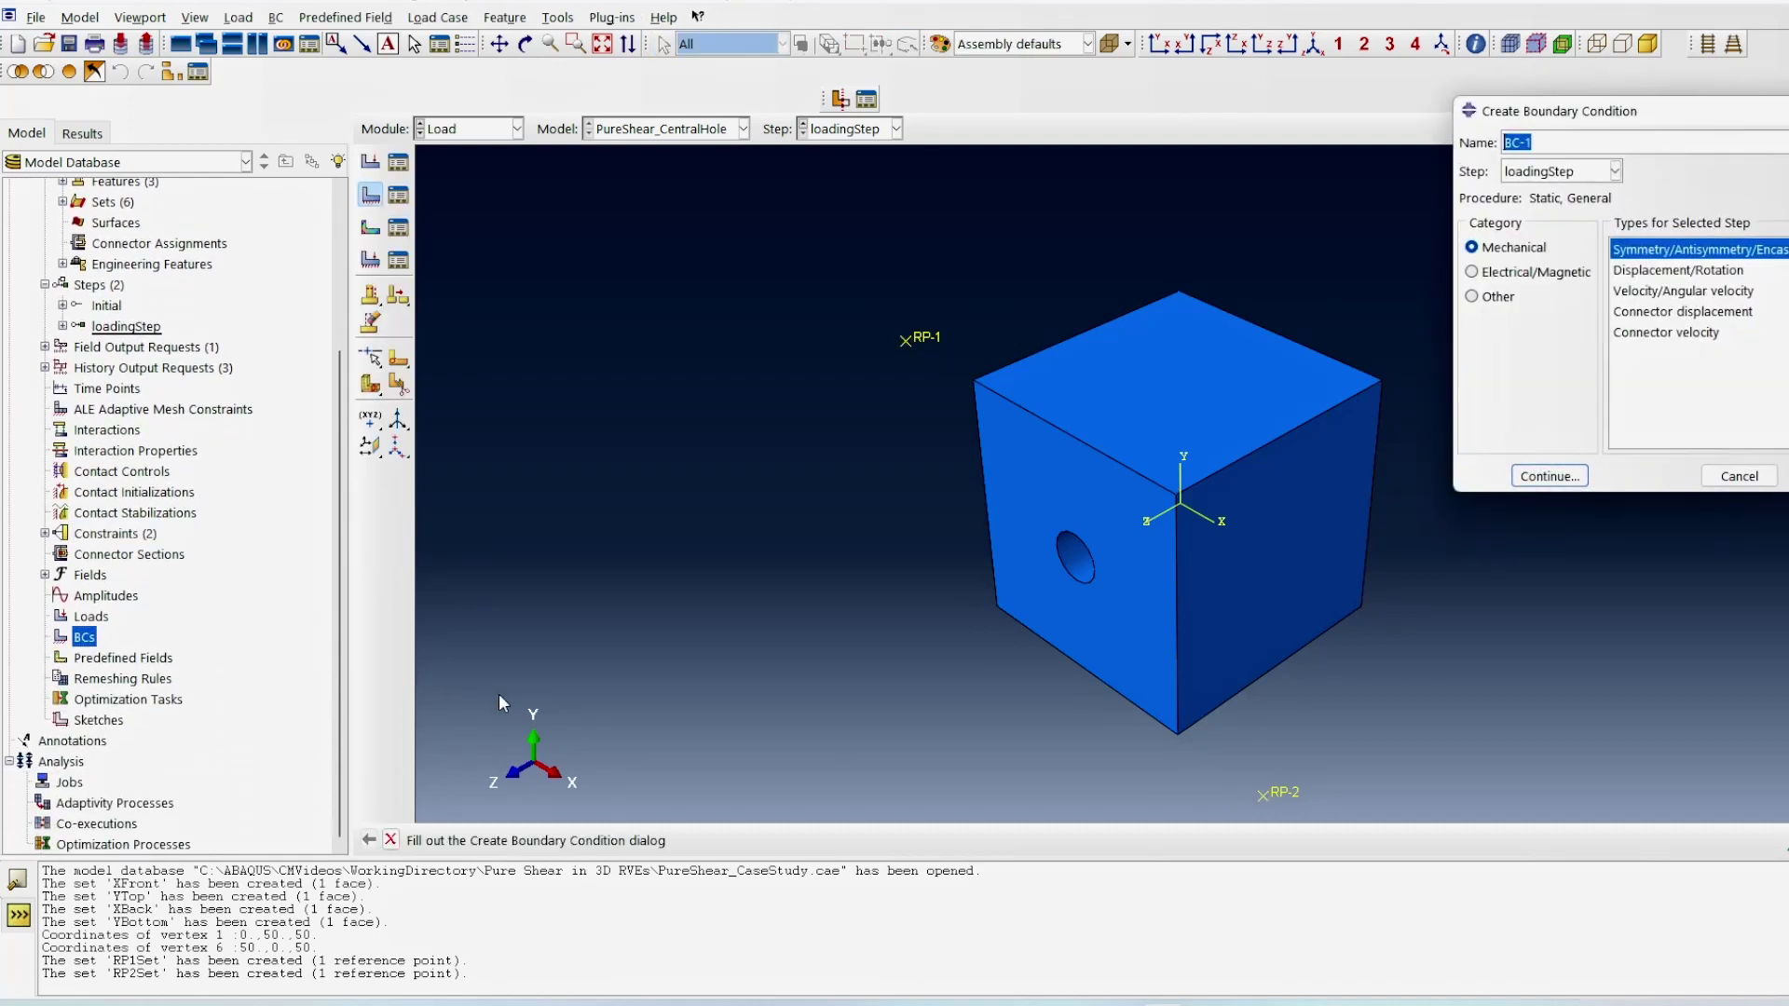
pyautogui.write('disp')
pyautogui.write('Loa')
pyautogui.write('d')
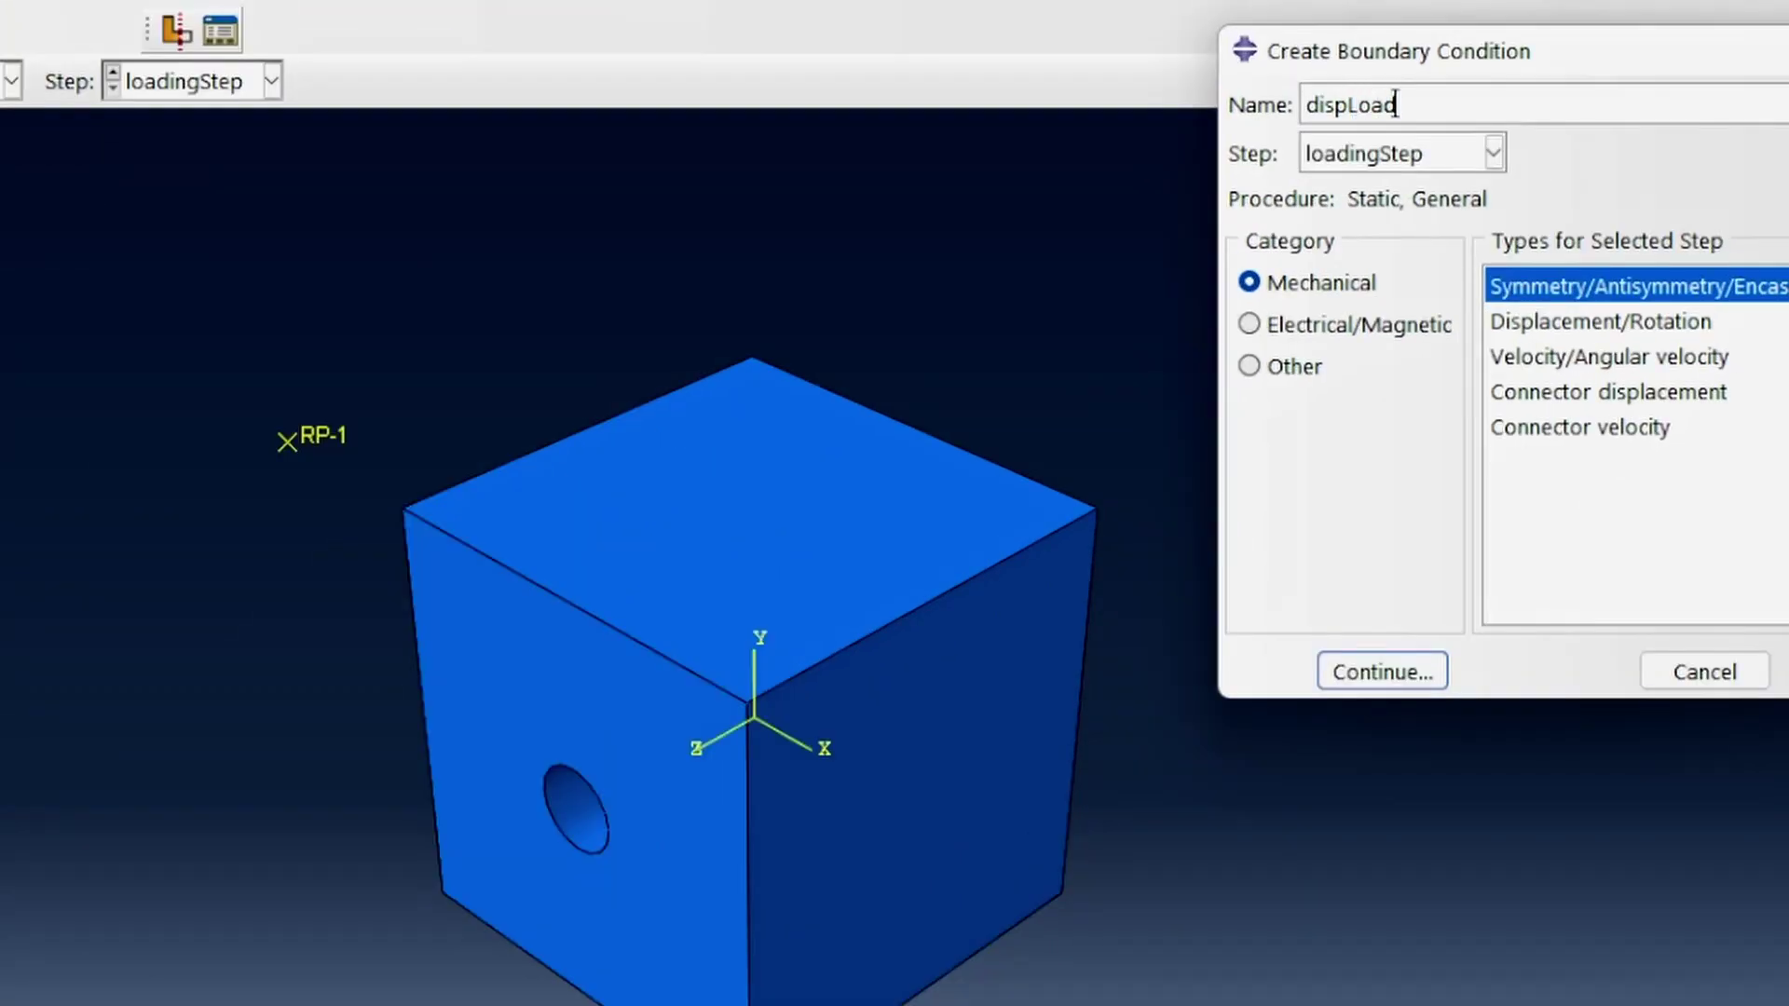
pyautogui.write('RP')
pyautogui.press('BackSpace')
pyautogui.press('BackSpace')
pyautogui.write('X')
pyautogui.click(1569, 328)
pyautogui.click(1403, 675)
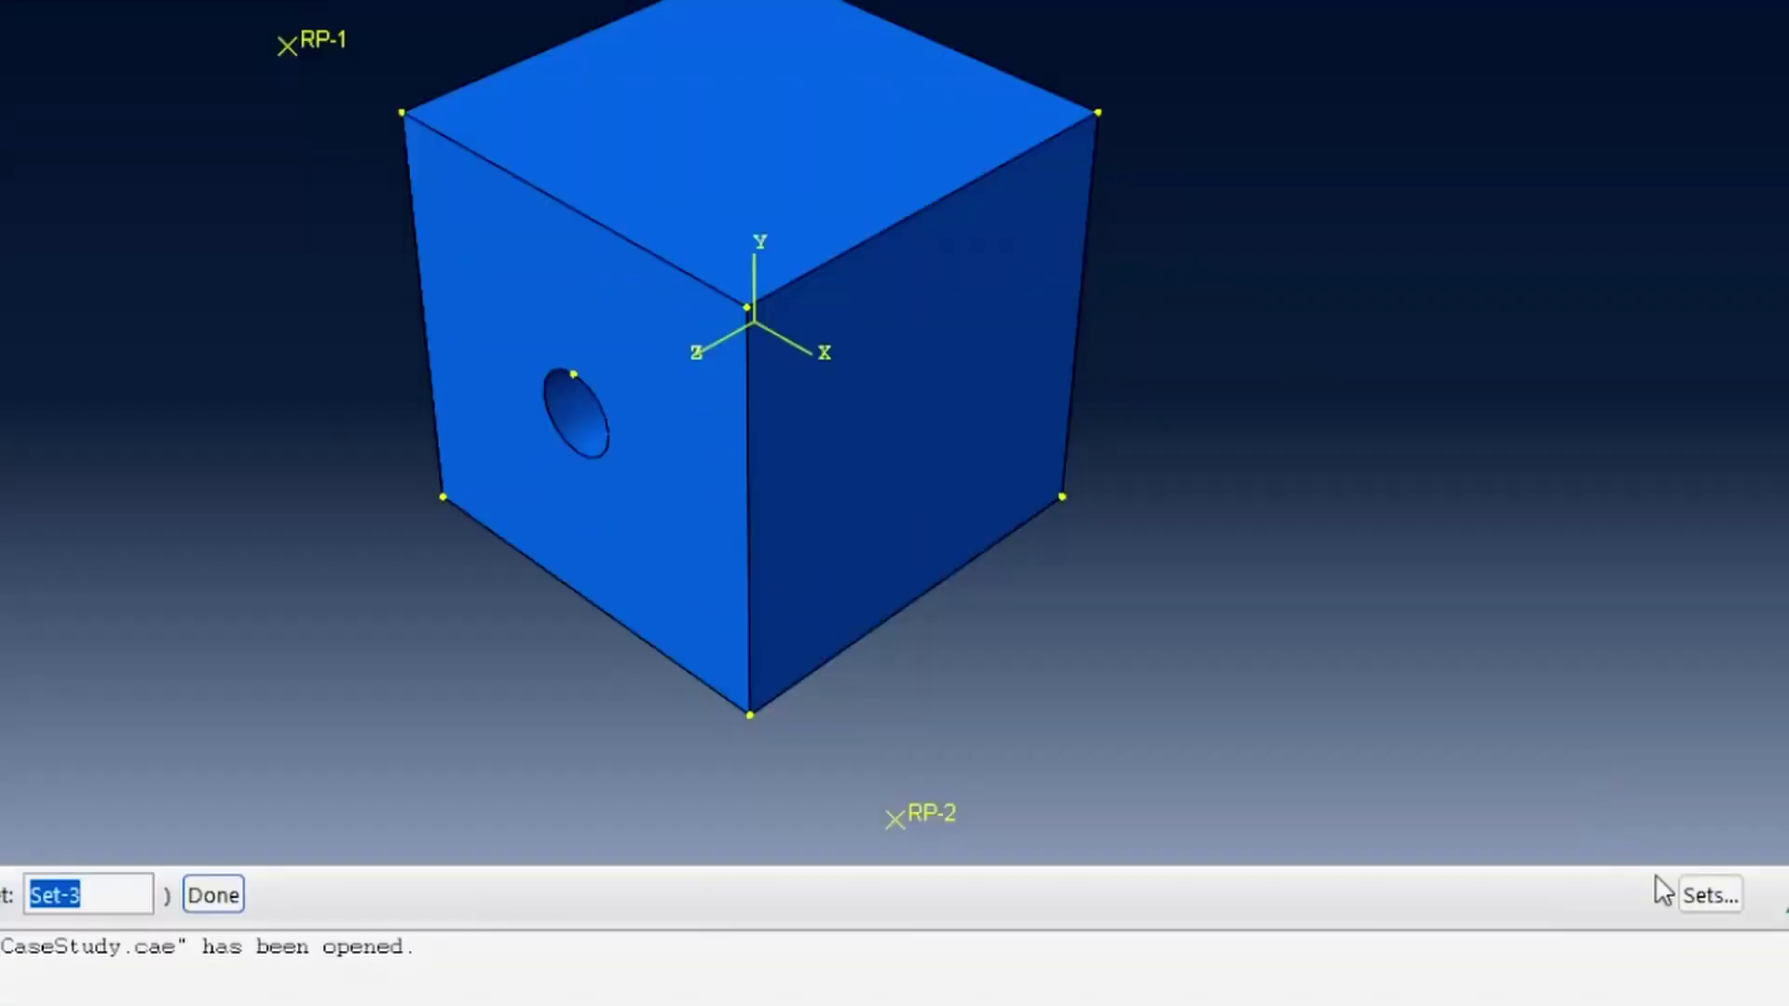
# Step: Choose RP1Set as the region of dispLoadX, with selections highlighted in the viewport
pyautogui.click(1678, 890)
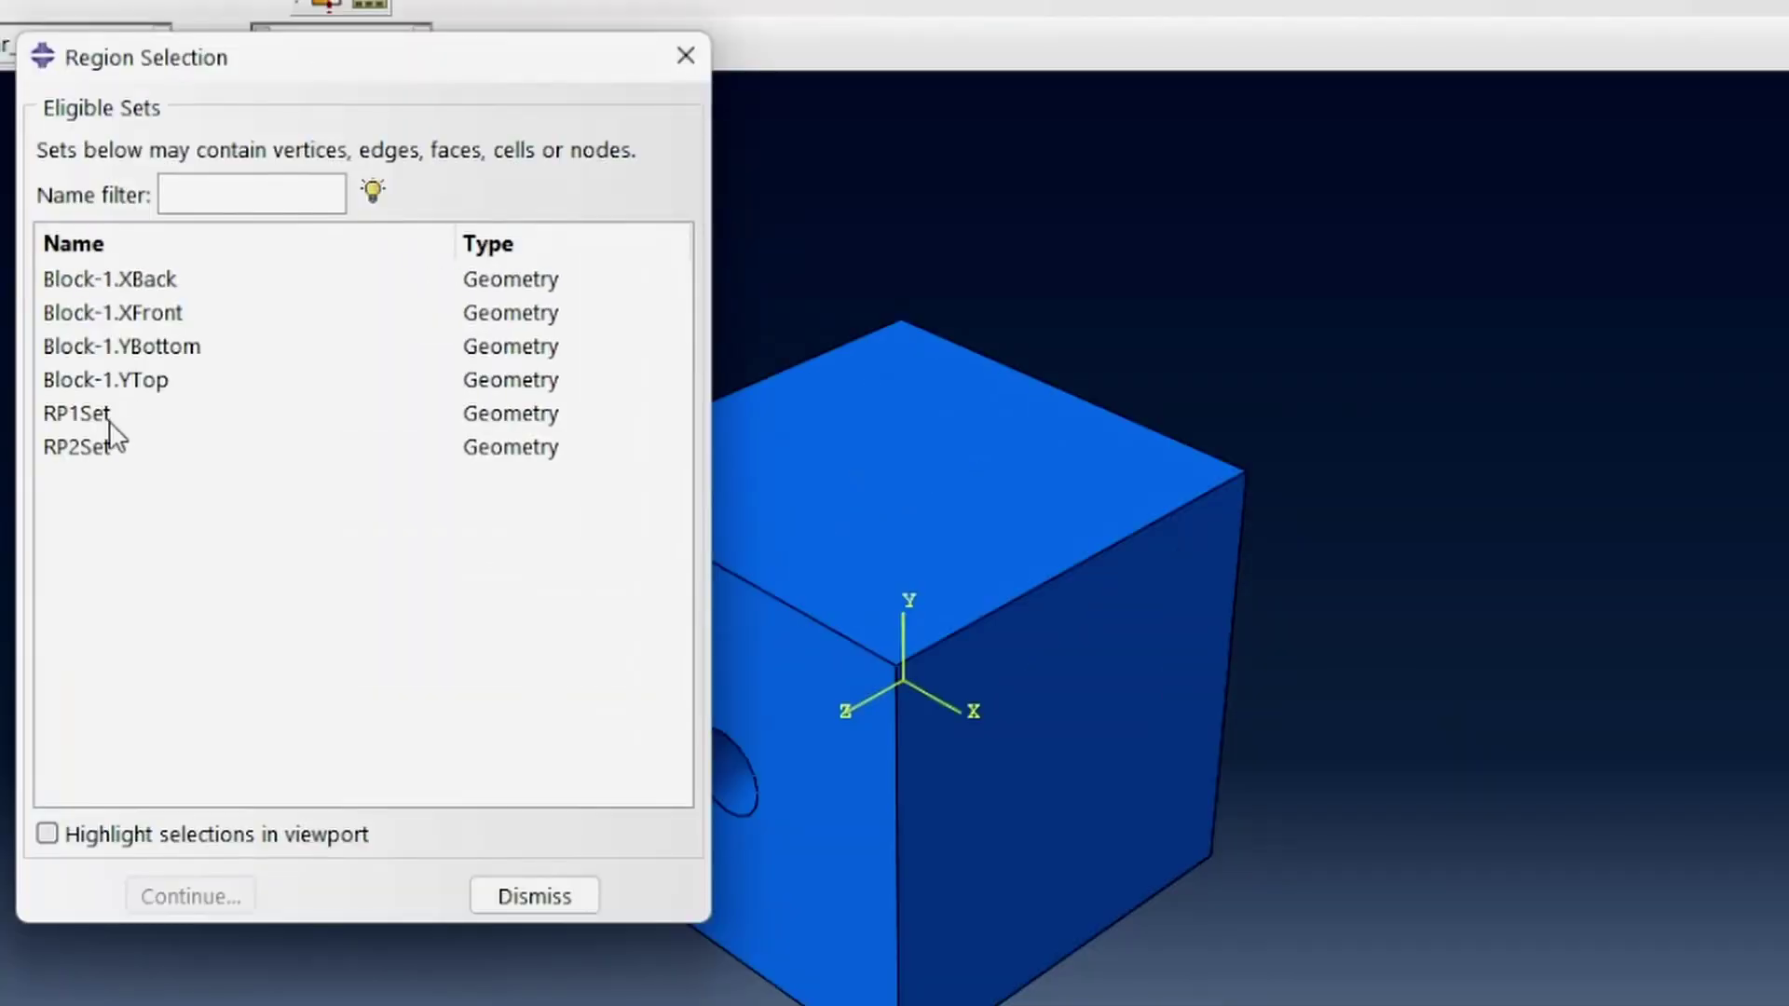
pyautogui.click(9, 56)
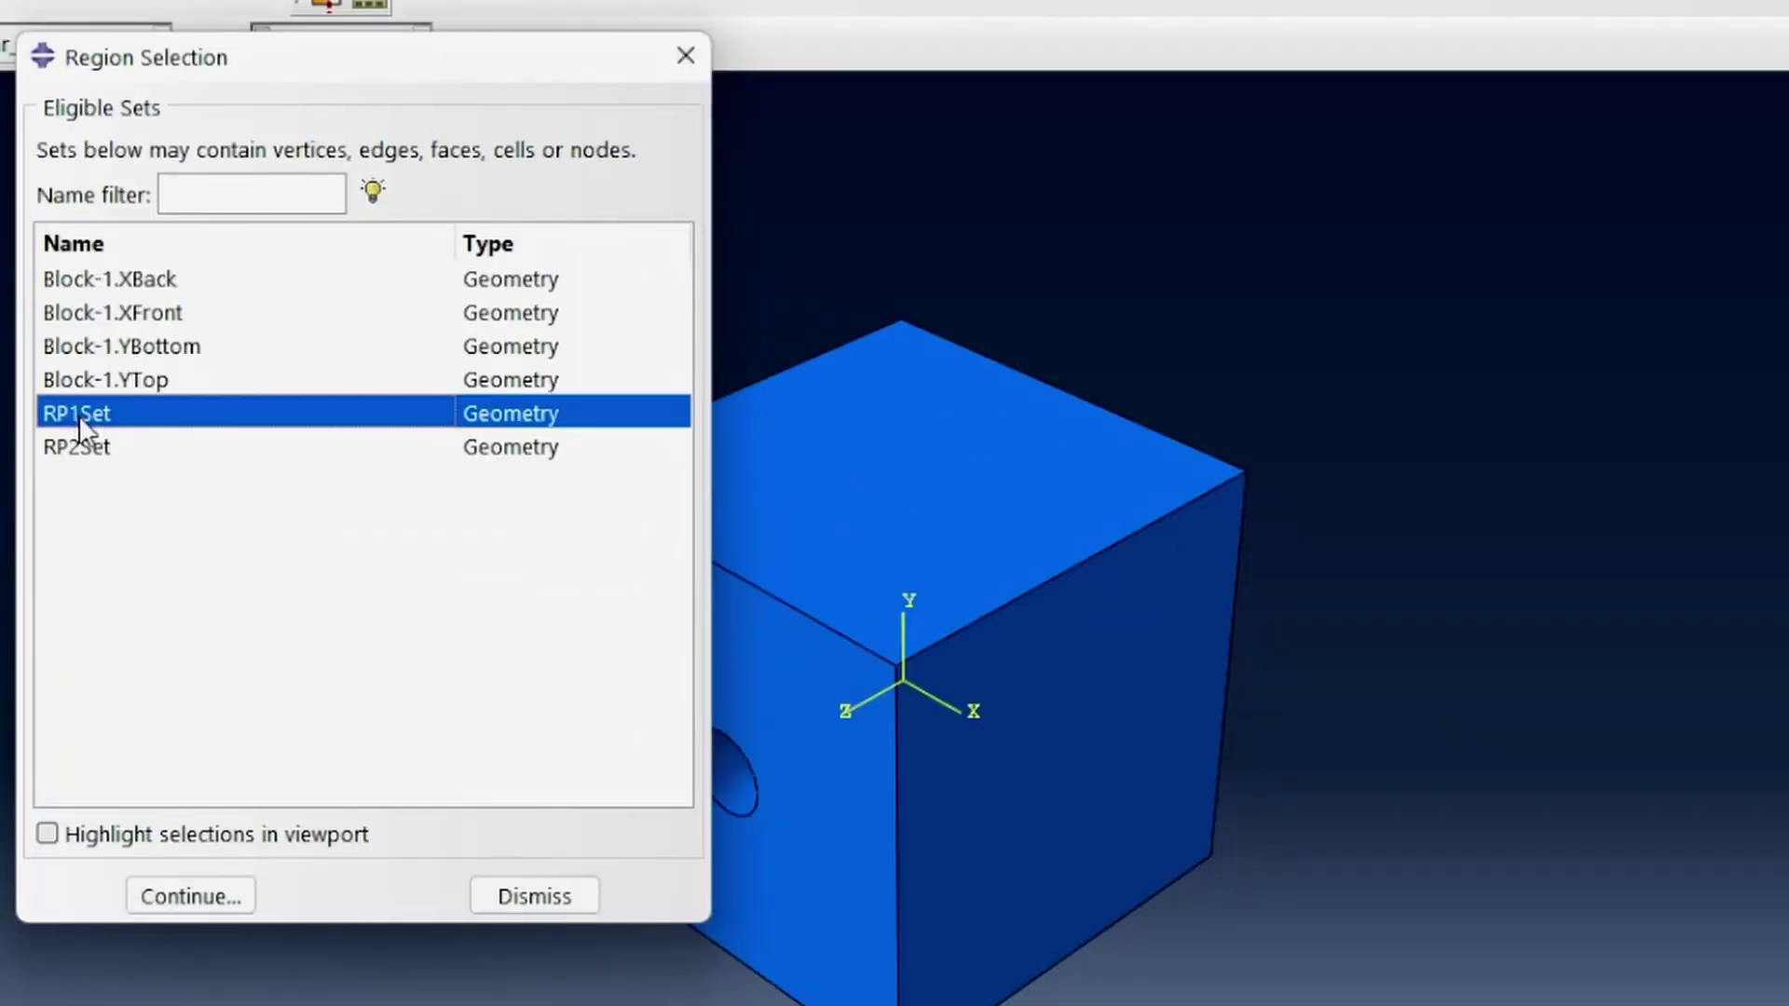
pyautogui.click(150, 838)
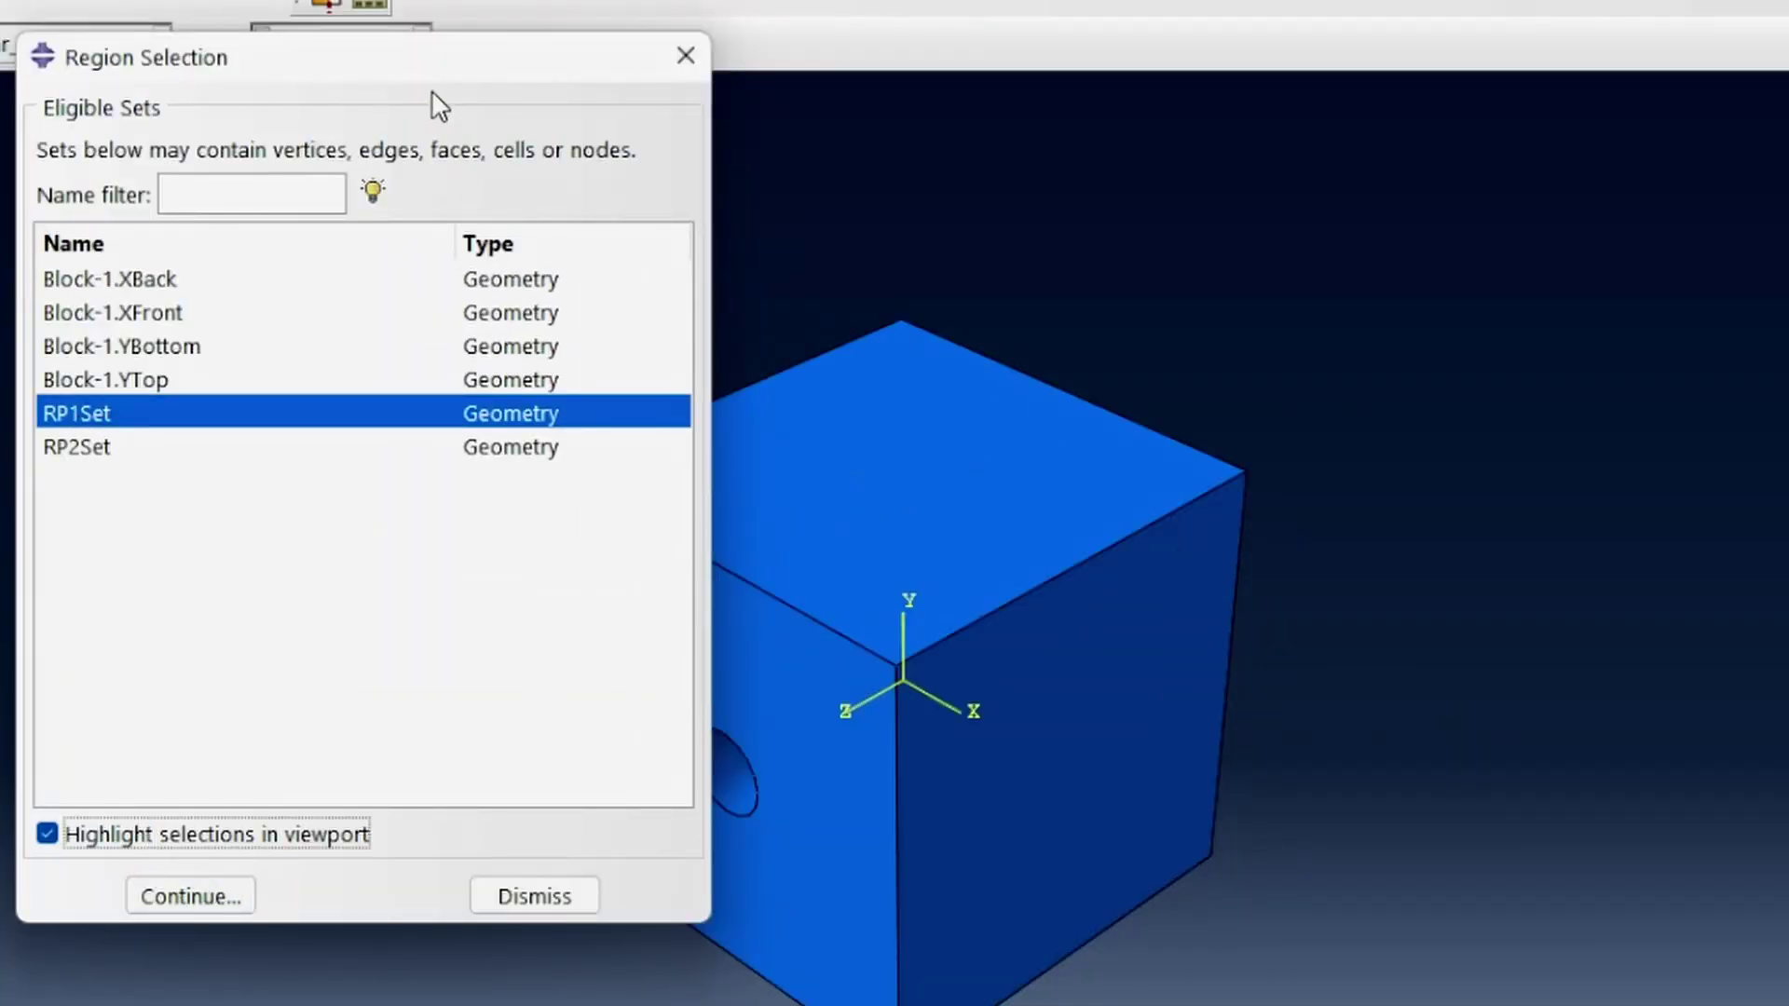
pyautogui.moveTo(438, 64); pyautogui.dragTo(56, 91)
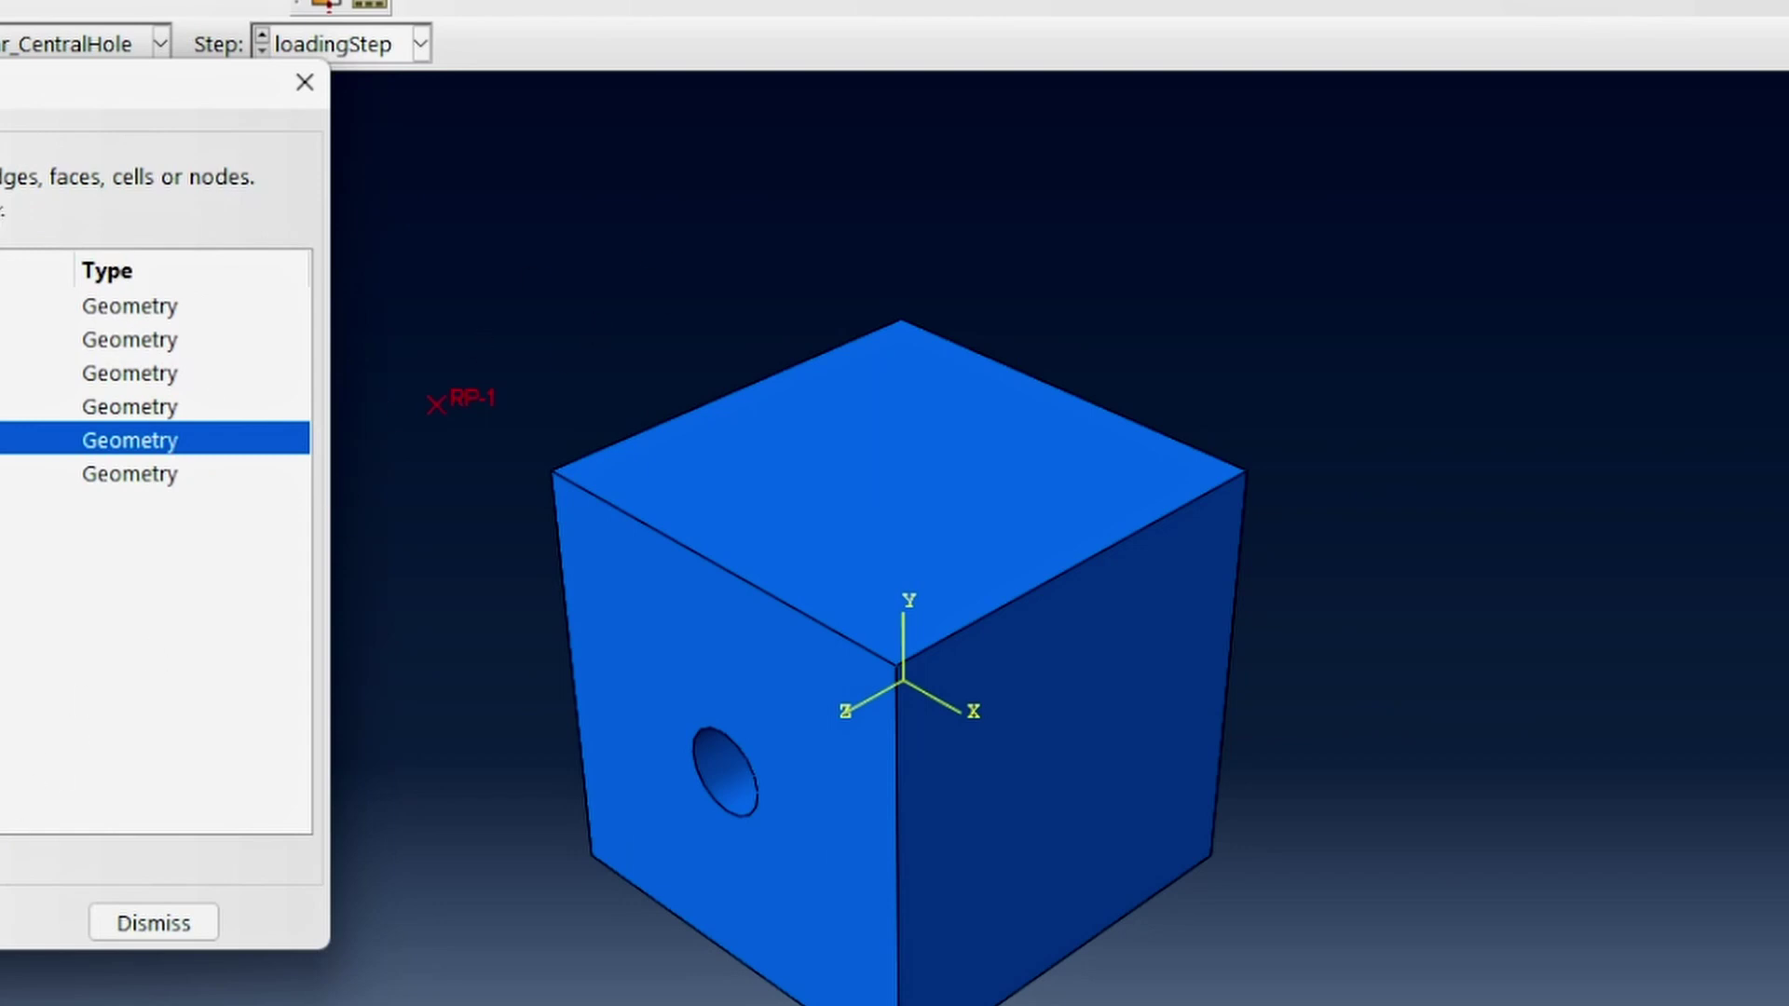
pyautogui.press('Return')
pyautogui.moveTo(624, 384); pyautogui.dragTo(1365, 244)
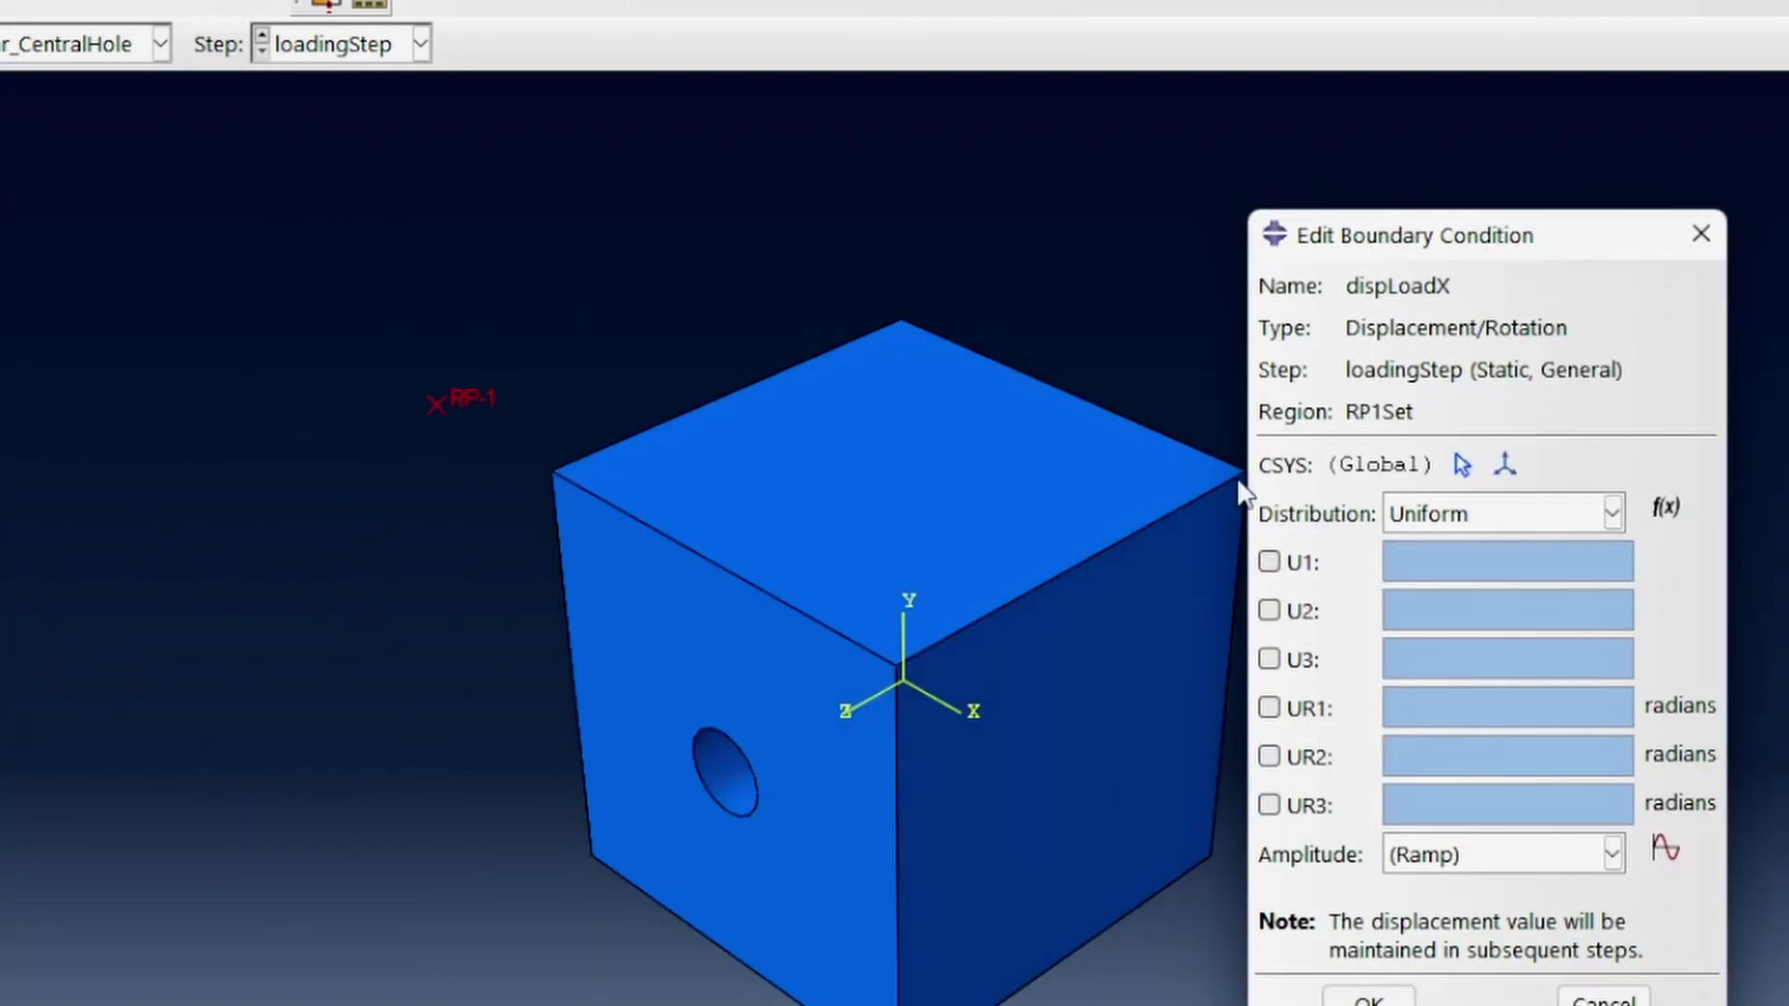
# Step: Set the U1 displacement of dispLoadX to 25 and accept the boundary condition
pyautogui.click(1269, 561)
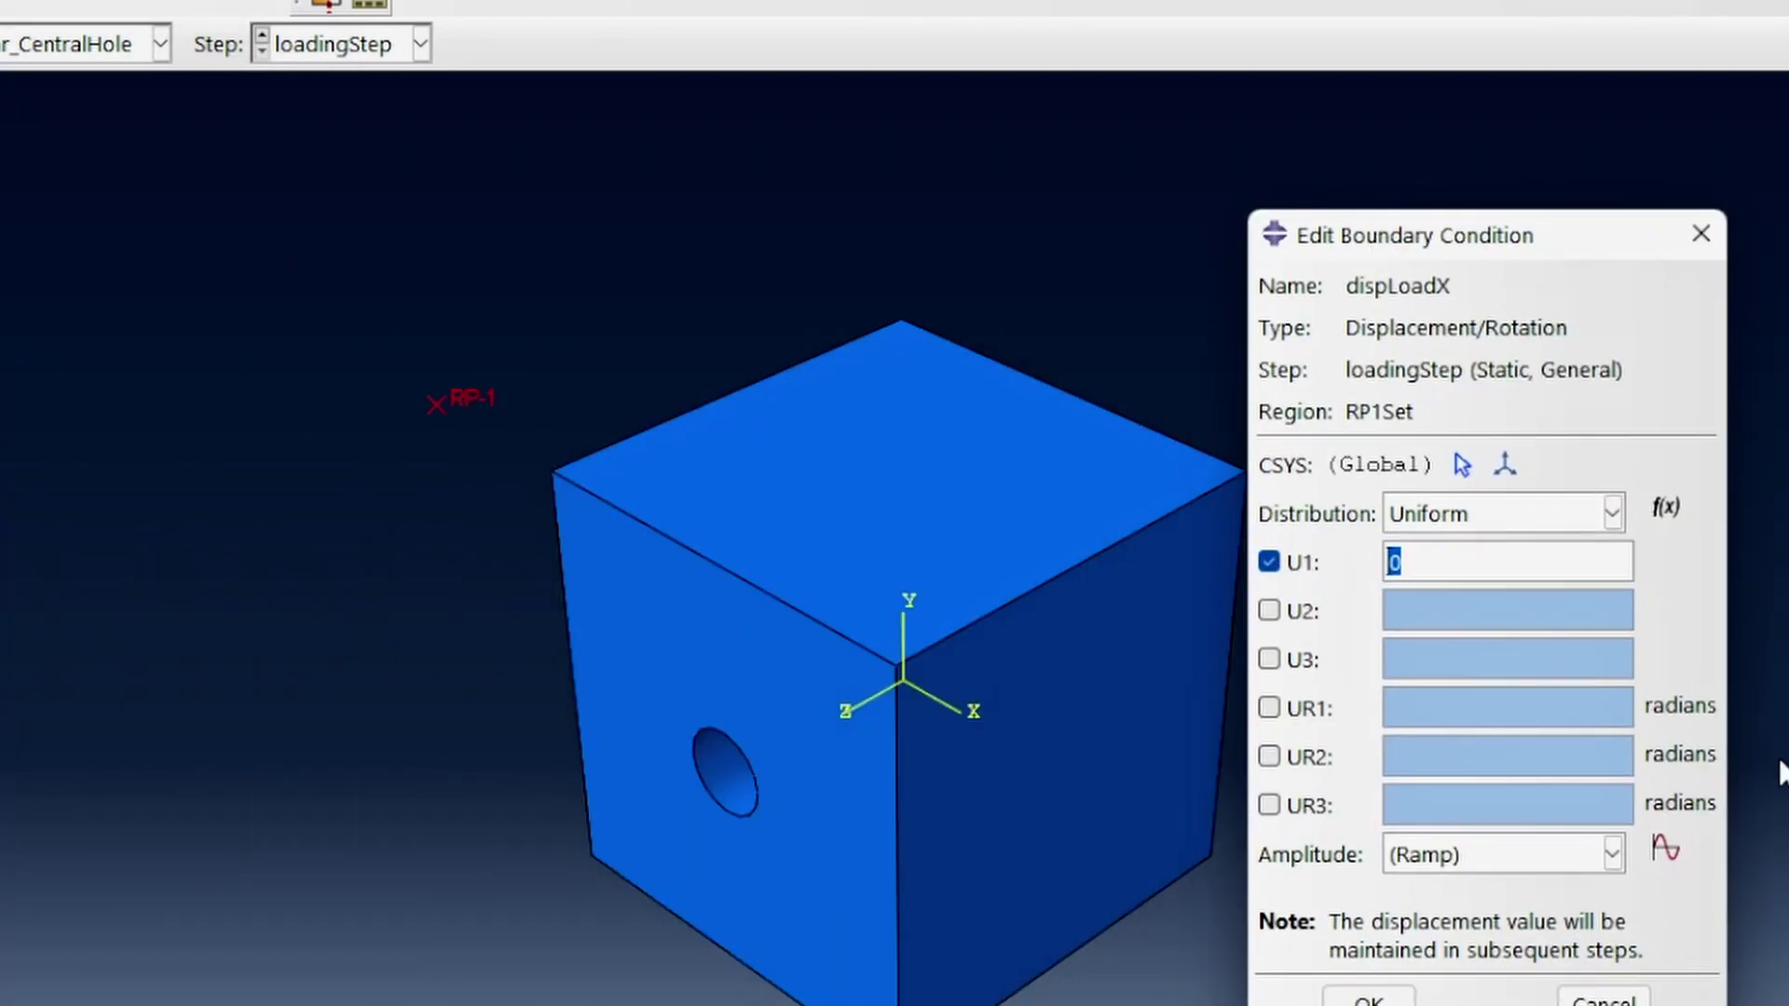
pyautogui.write('25')
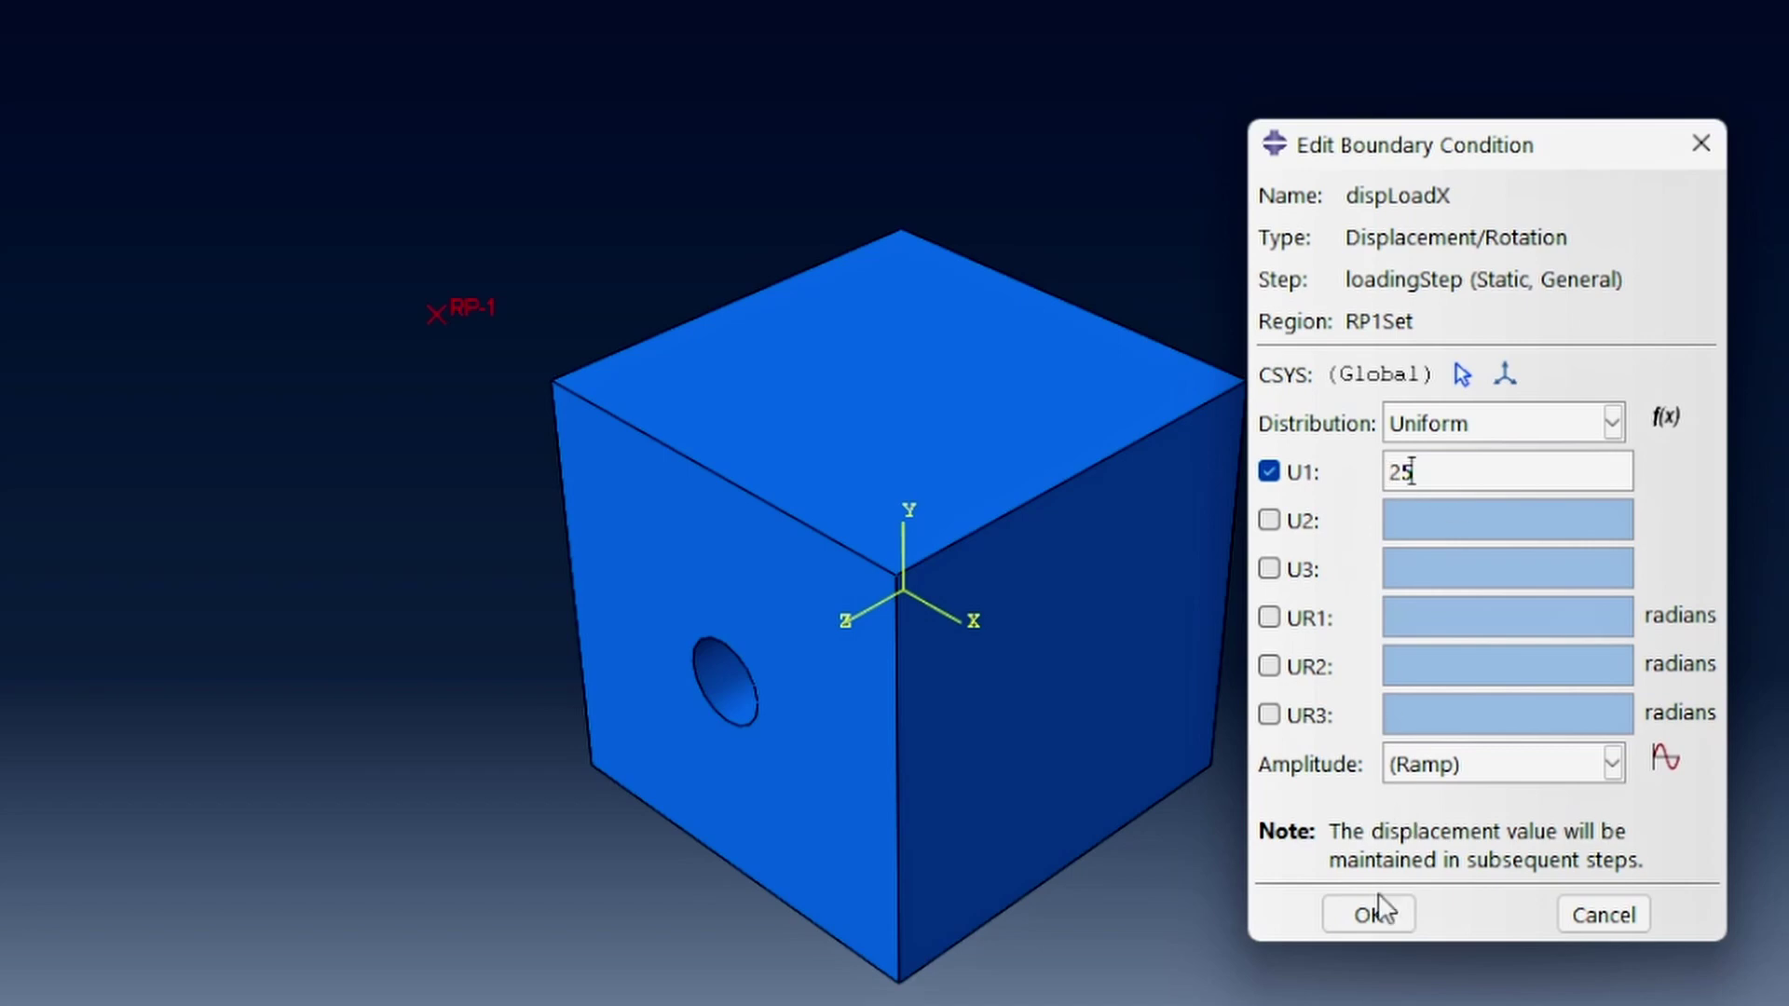
pyautogui.click(1369, 915)
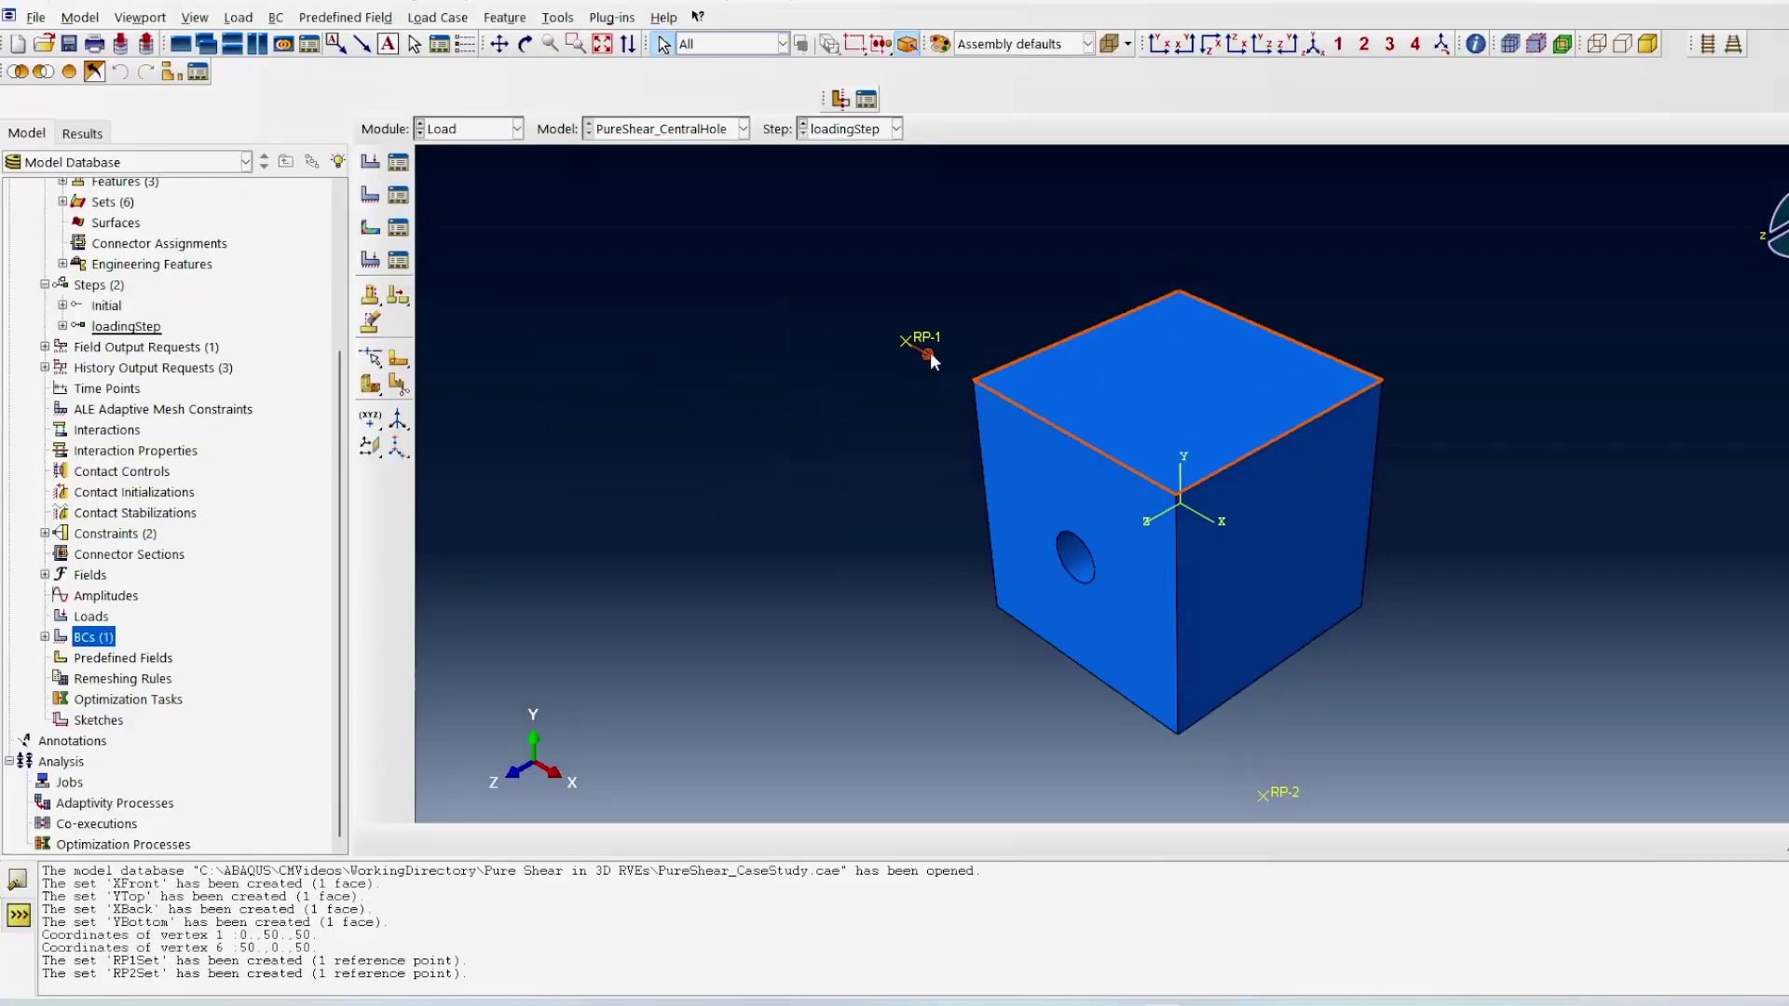
# Step: Create a Displacement/Rotation boundary condition named dispLoadY in loadingStep on RP2Set, prescribing the U2 displacement
pyautogui.doubleClick(109, 640)
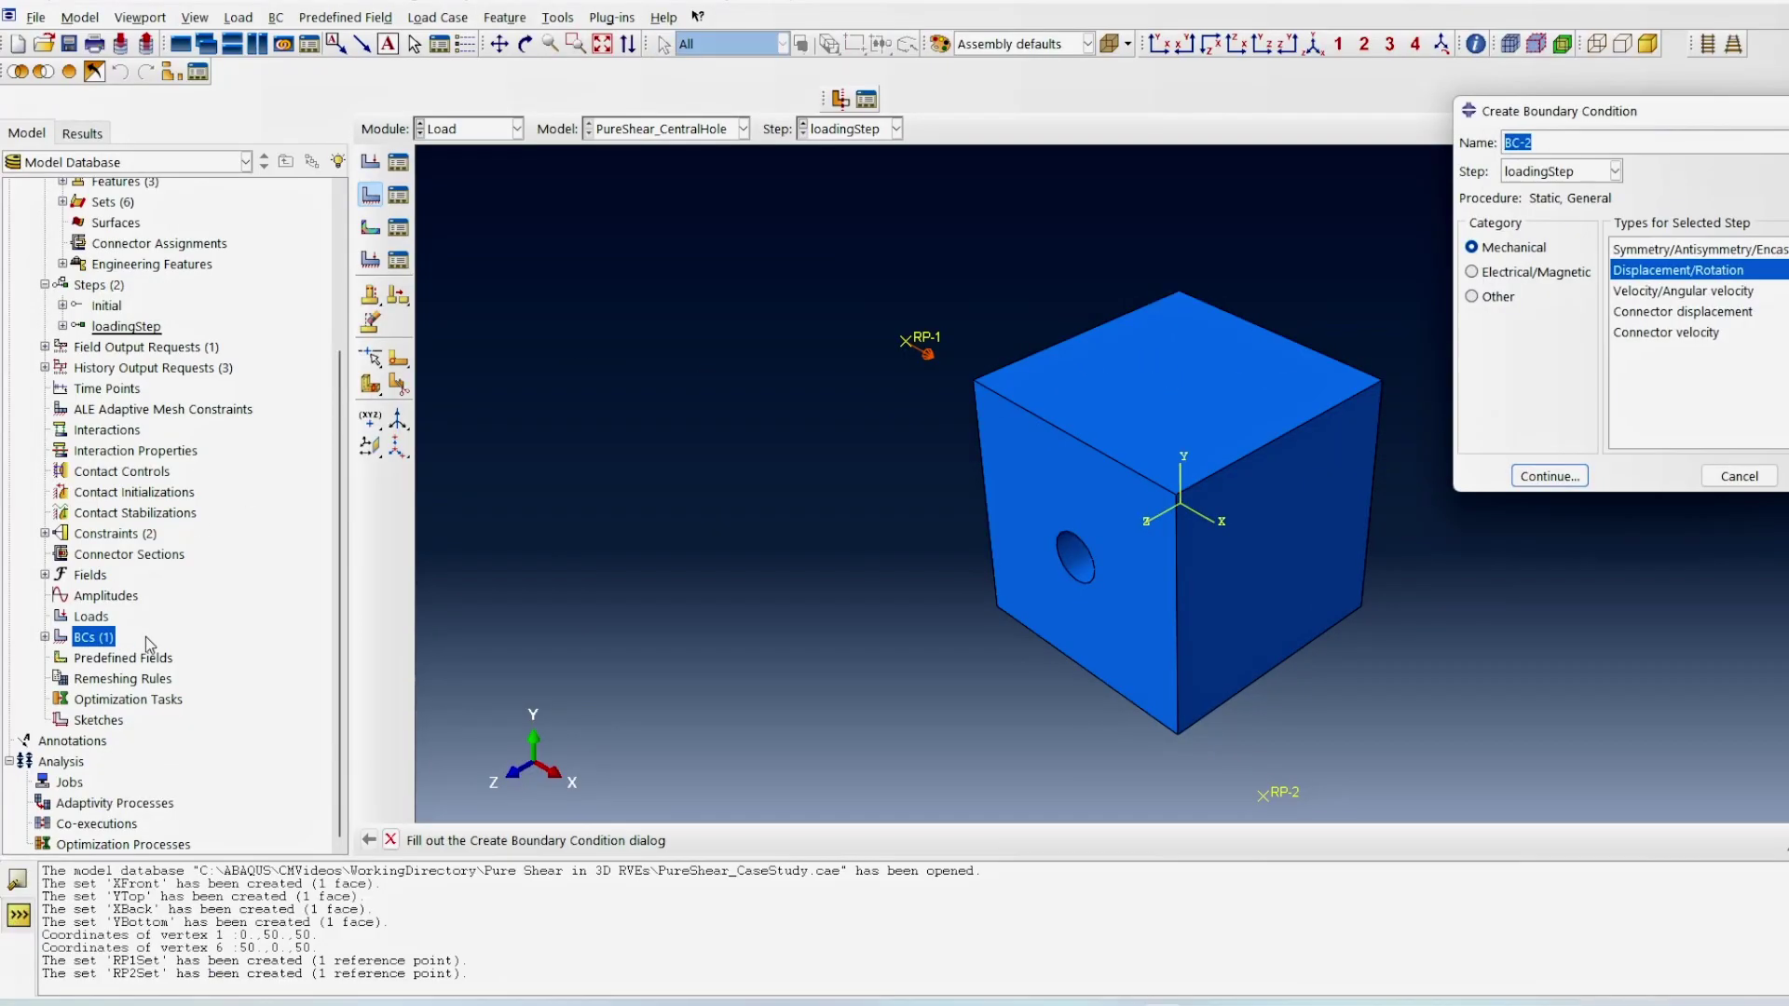
pyautogui.write('displLoadY')
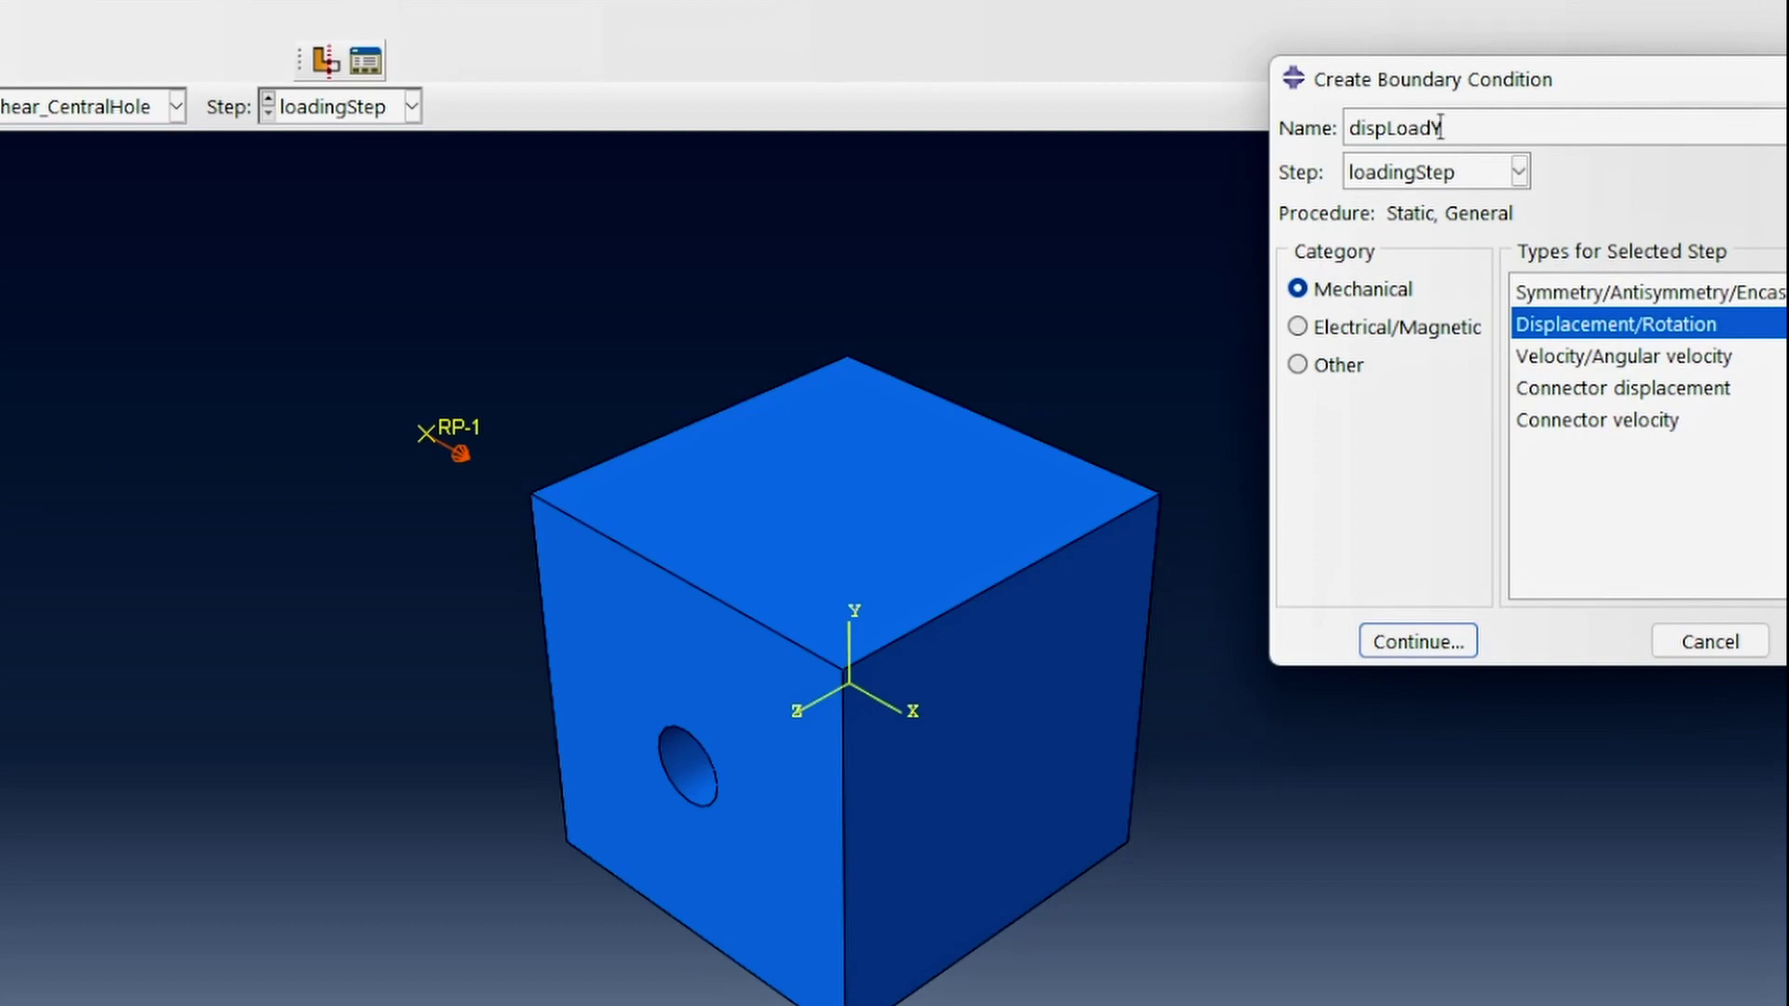
pyautogui.click(1440, 644)
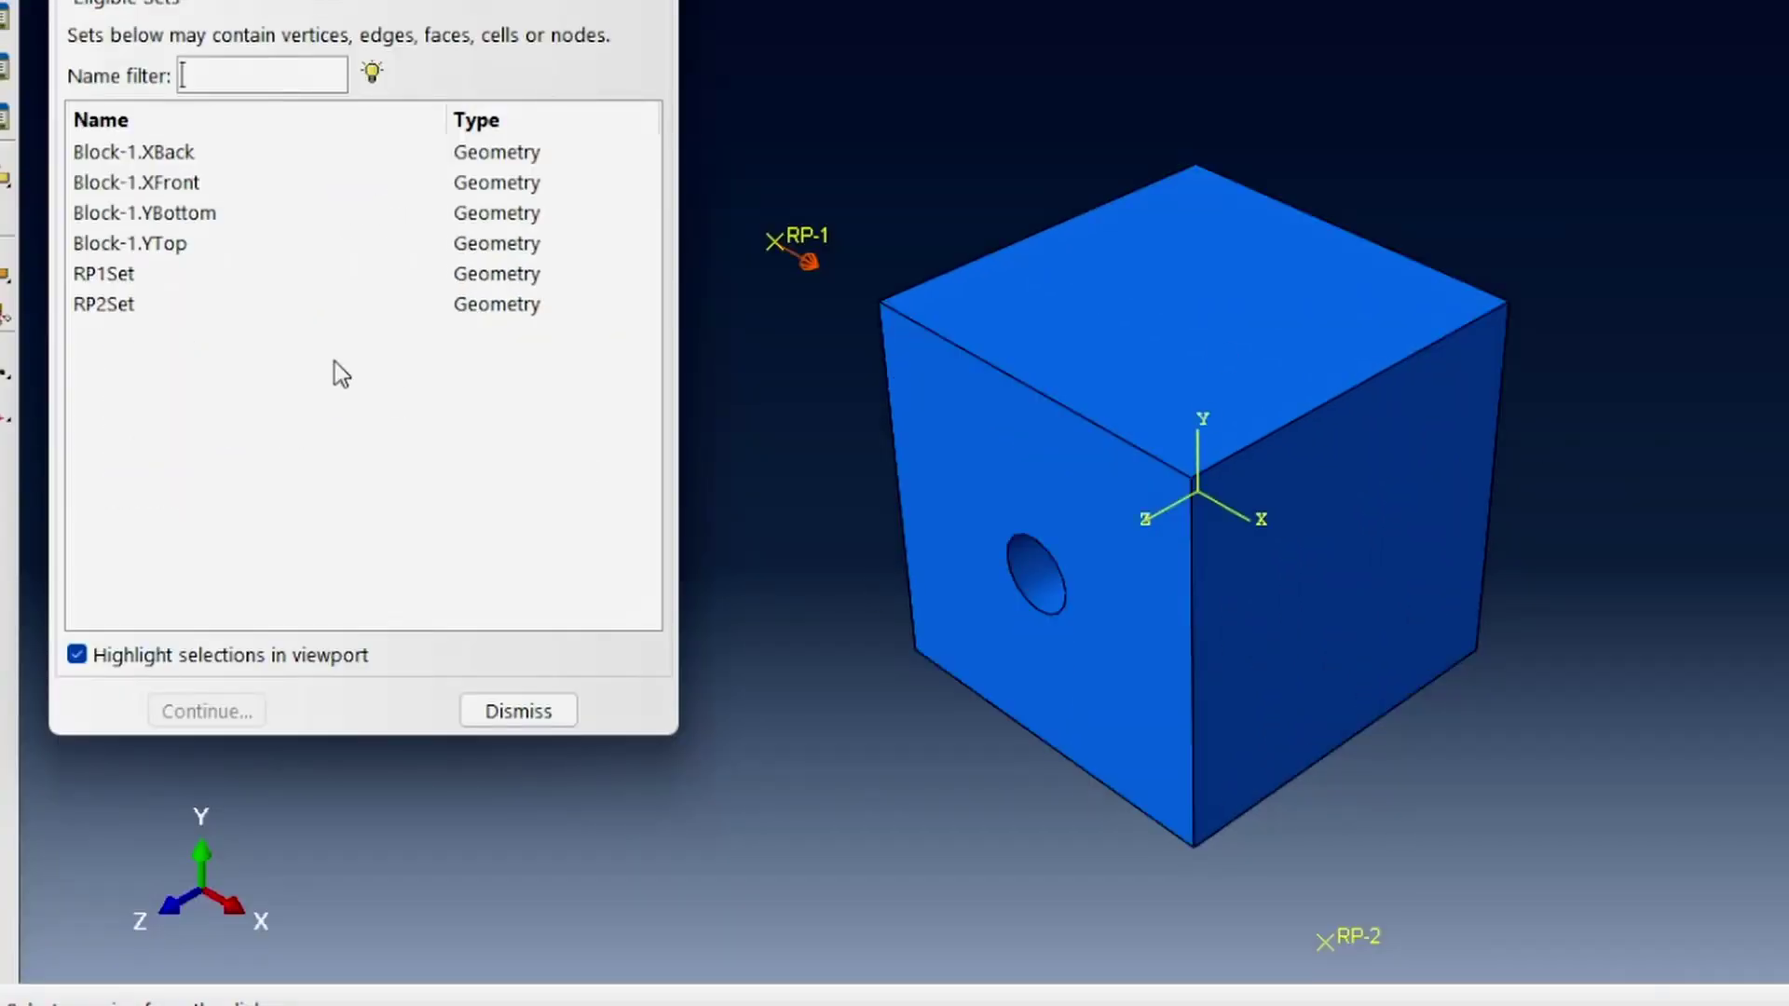
pyautogui.click(120, 306)
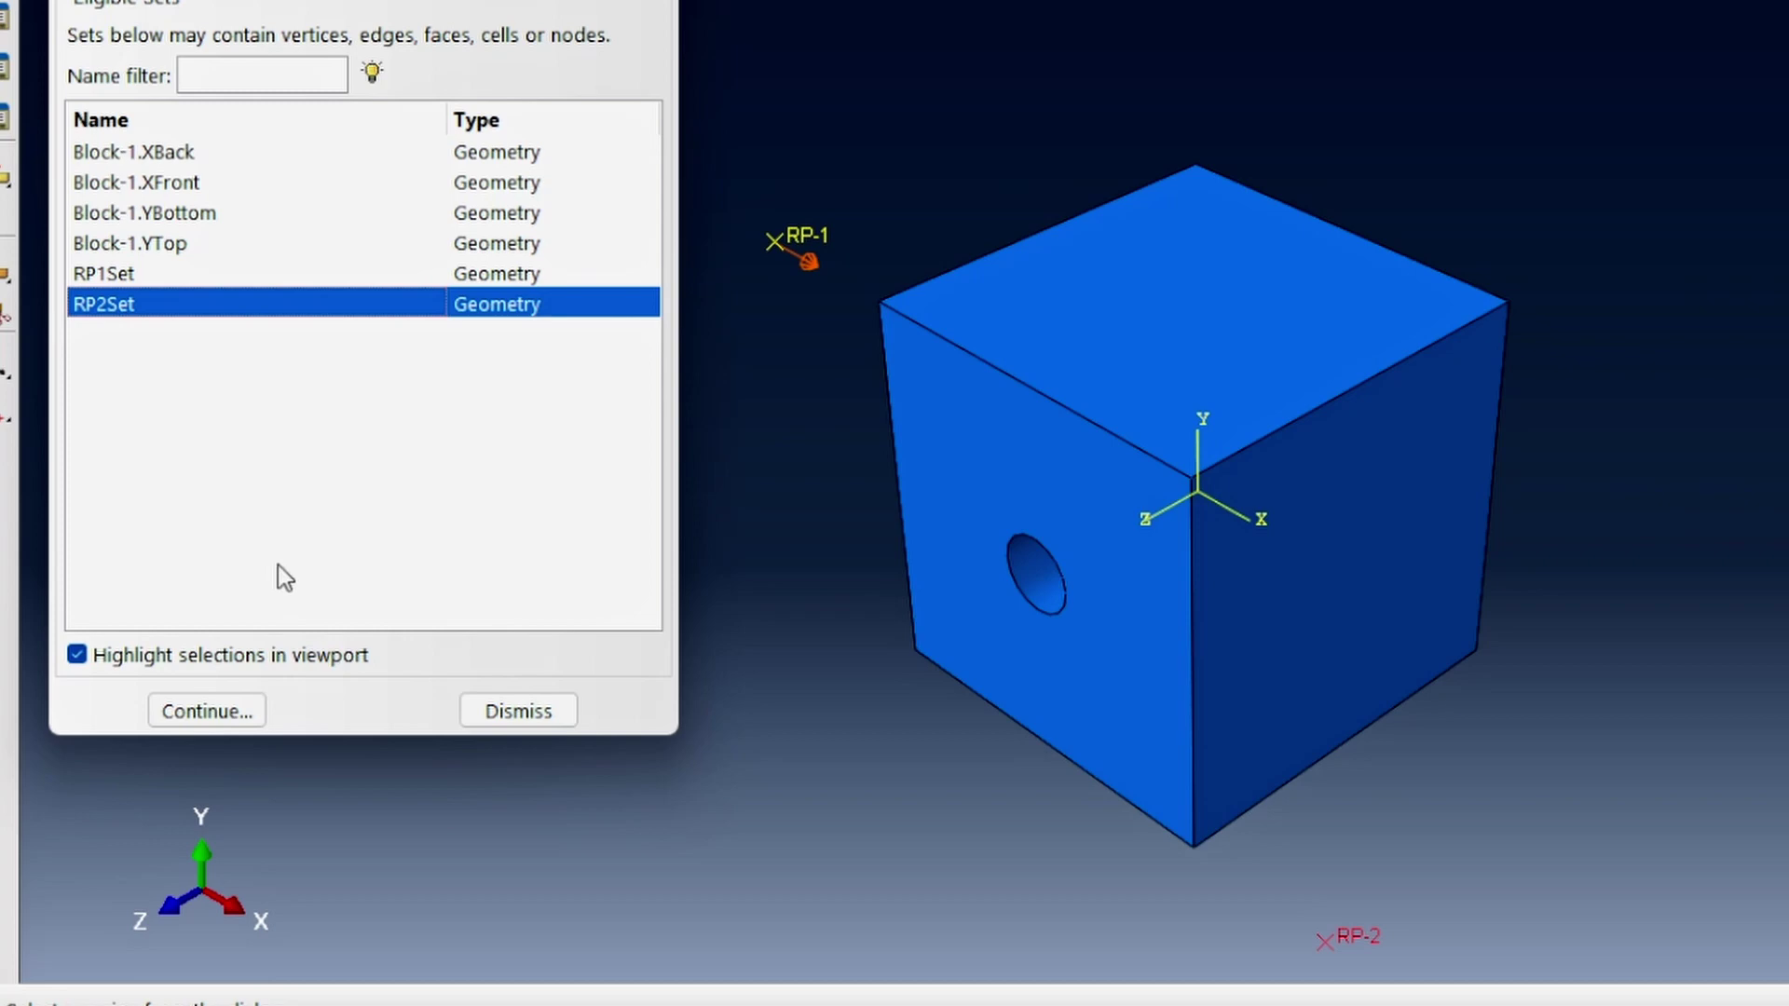
pyautogui.click(207, 711)
pyautogui.click(1529, 427)
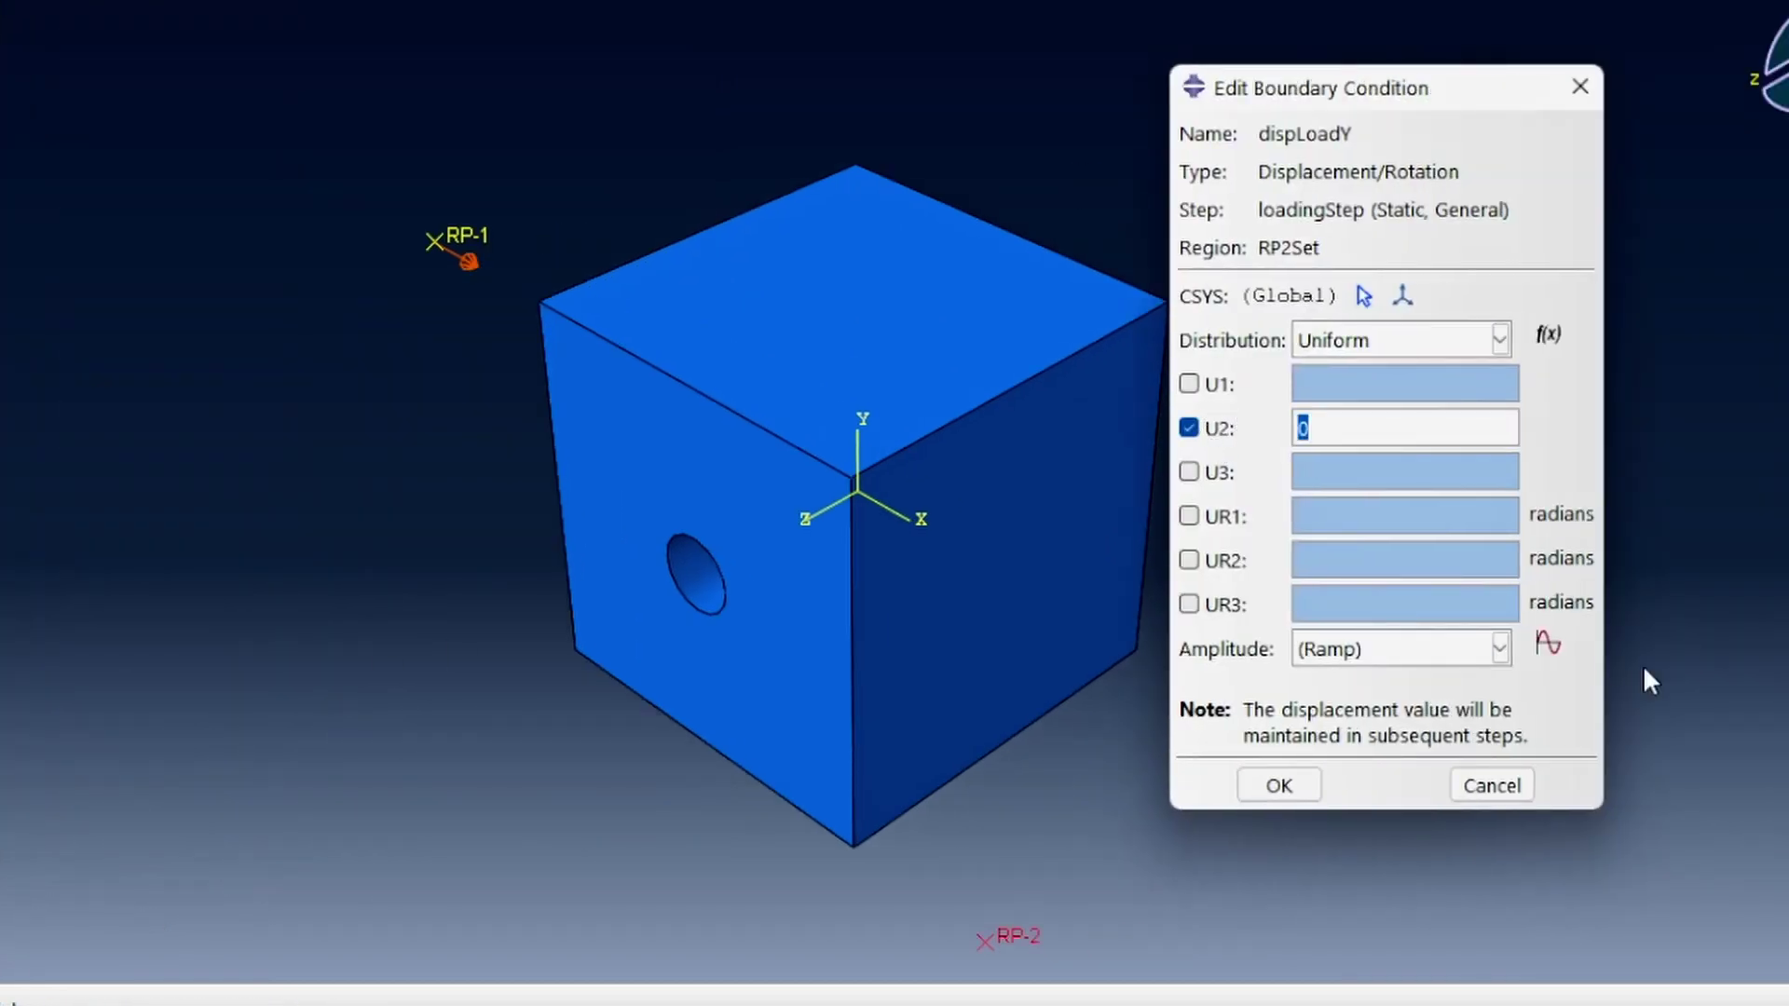
pyautogui.click(1286, 784)
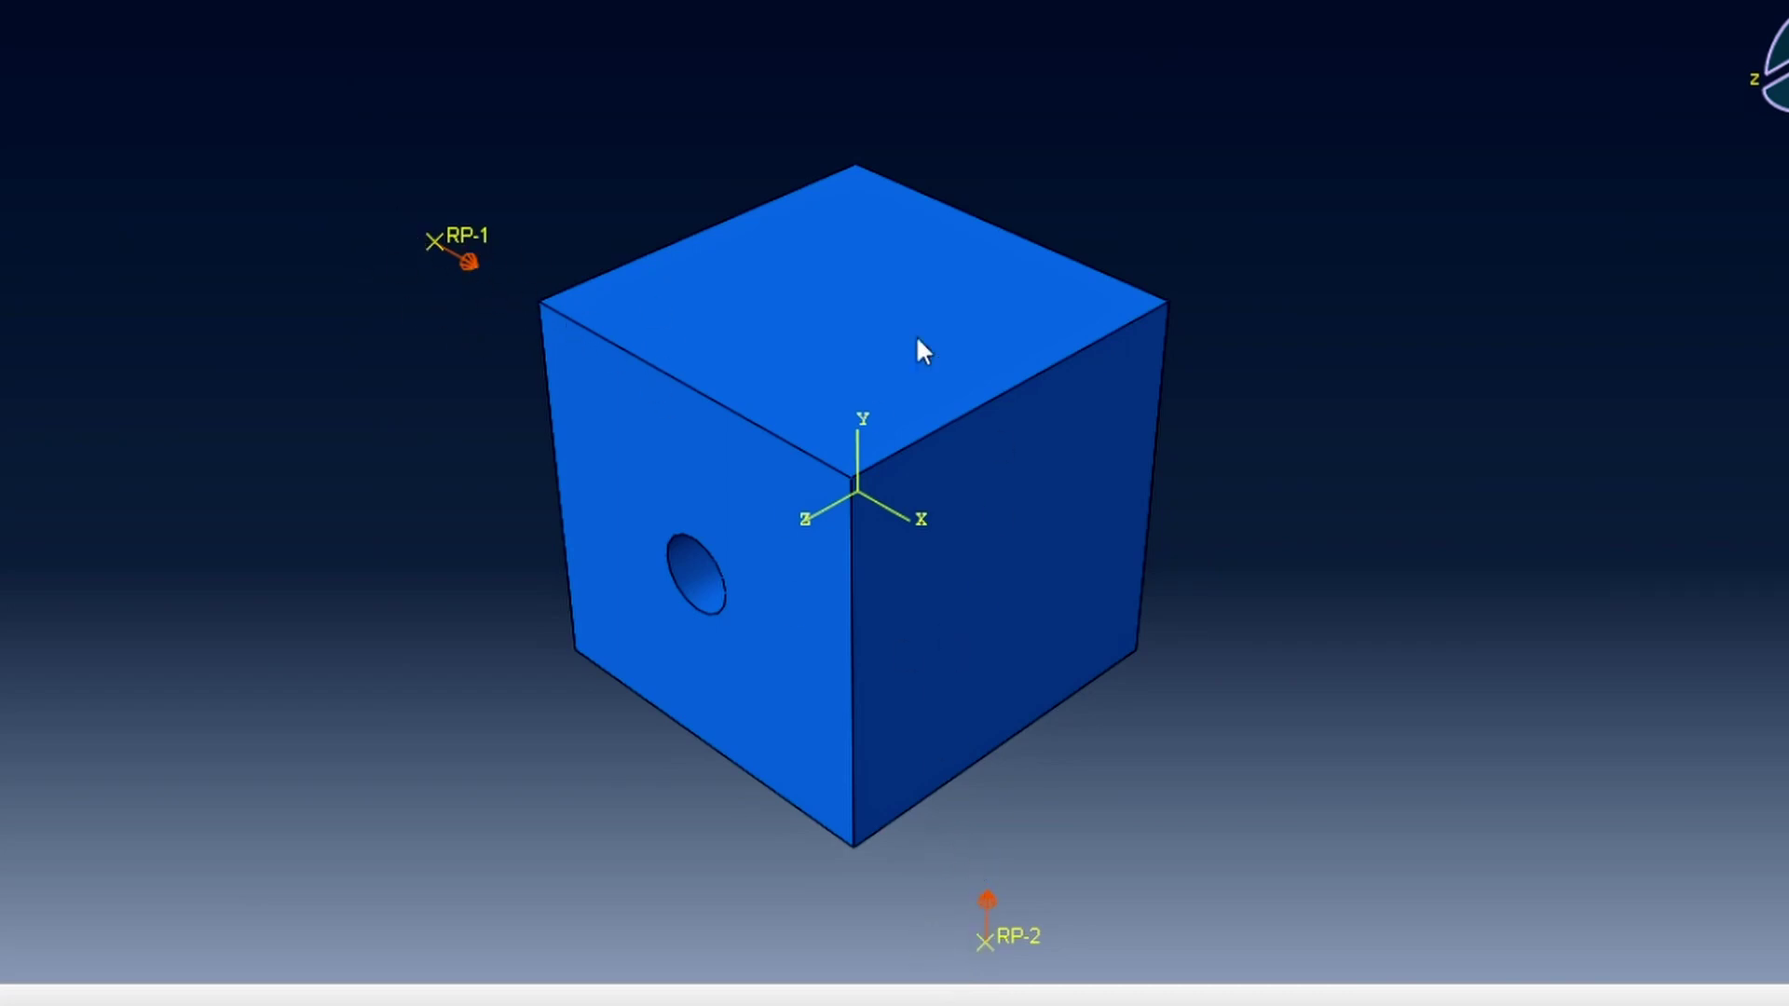
# Step: Start a mechanical Displacement/Rotation boundary condition named FixedRP1 in the Initial step
pyautogui.click(1045, 406)
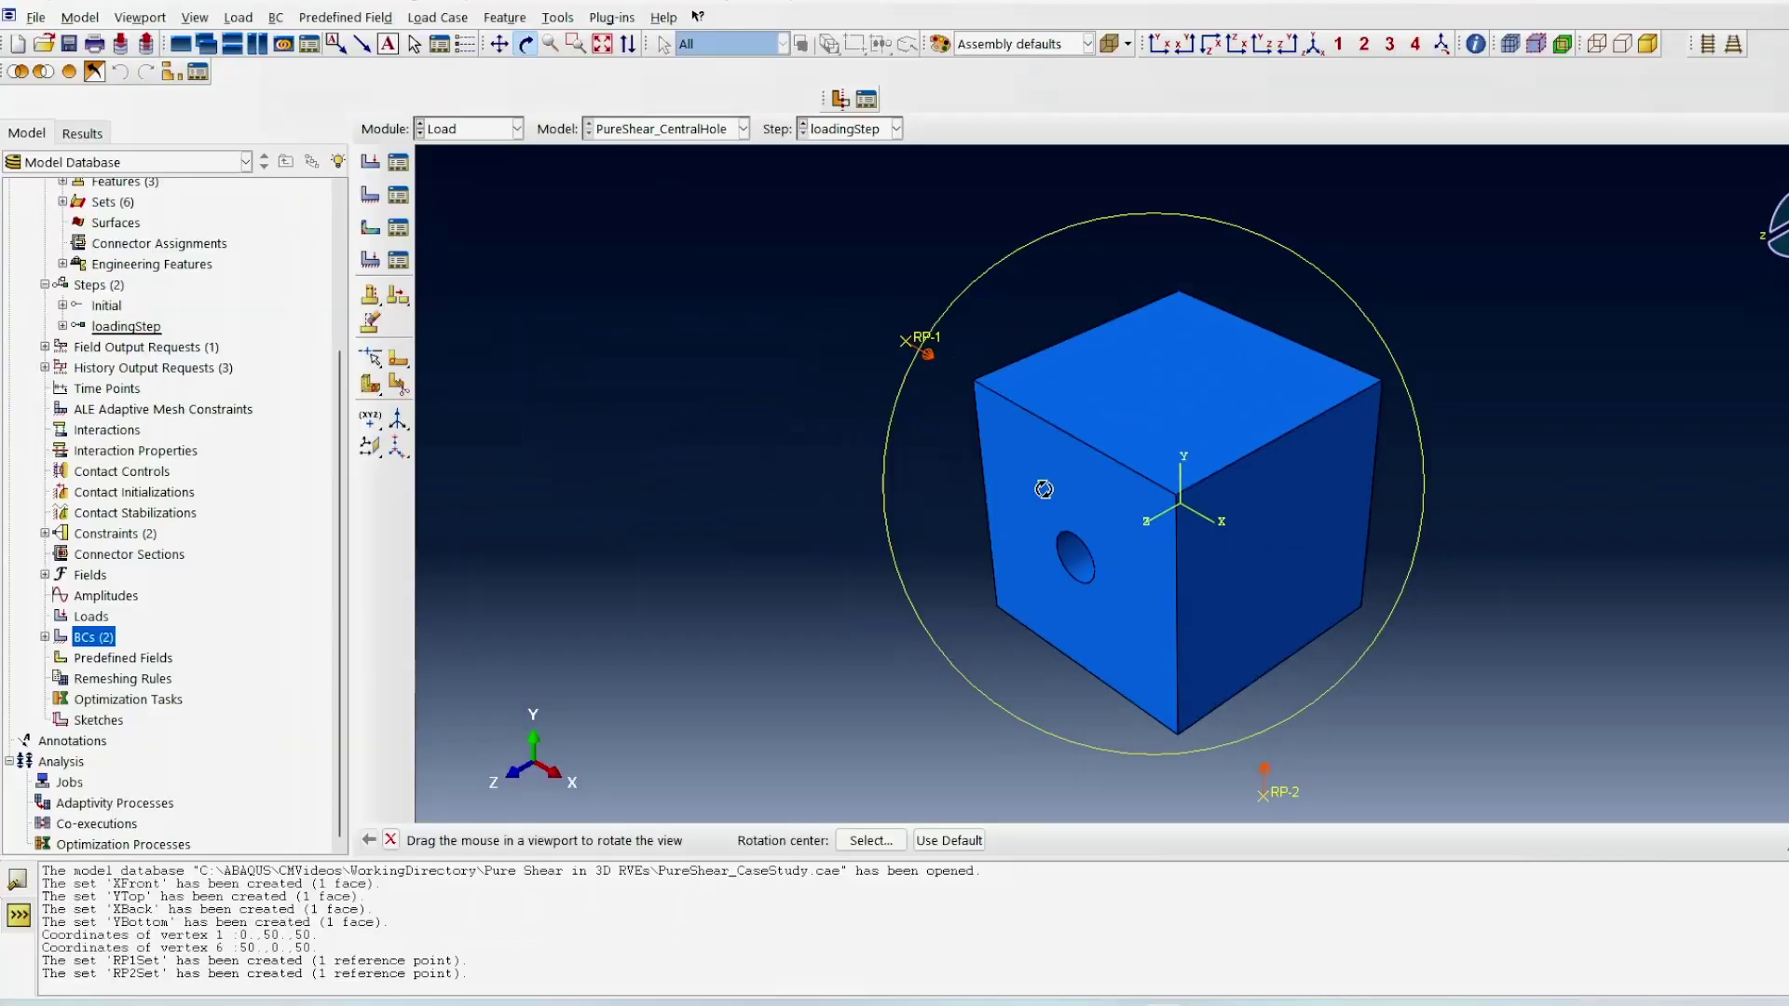
pyautogui.moveTo(687, 489); pyautogui.dragTo(867, 535)
pyautogui.moveTo(1166, 520); pyautogui.dragTo(1251, 466)
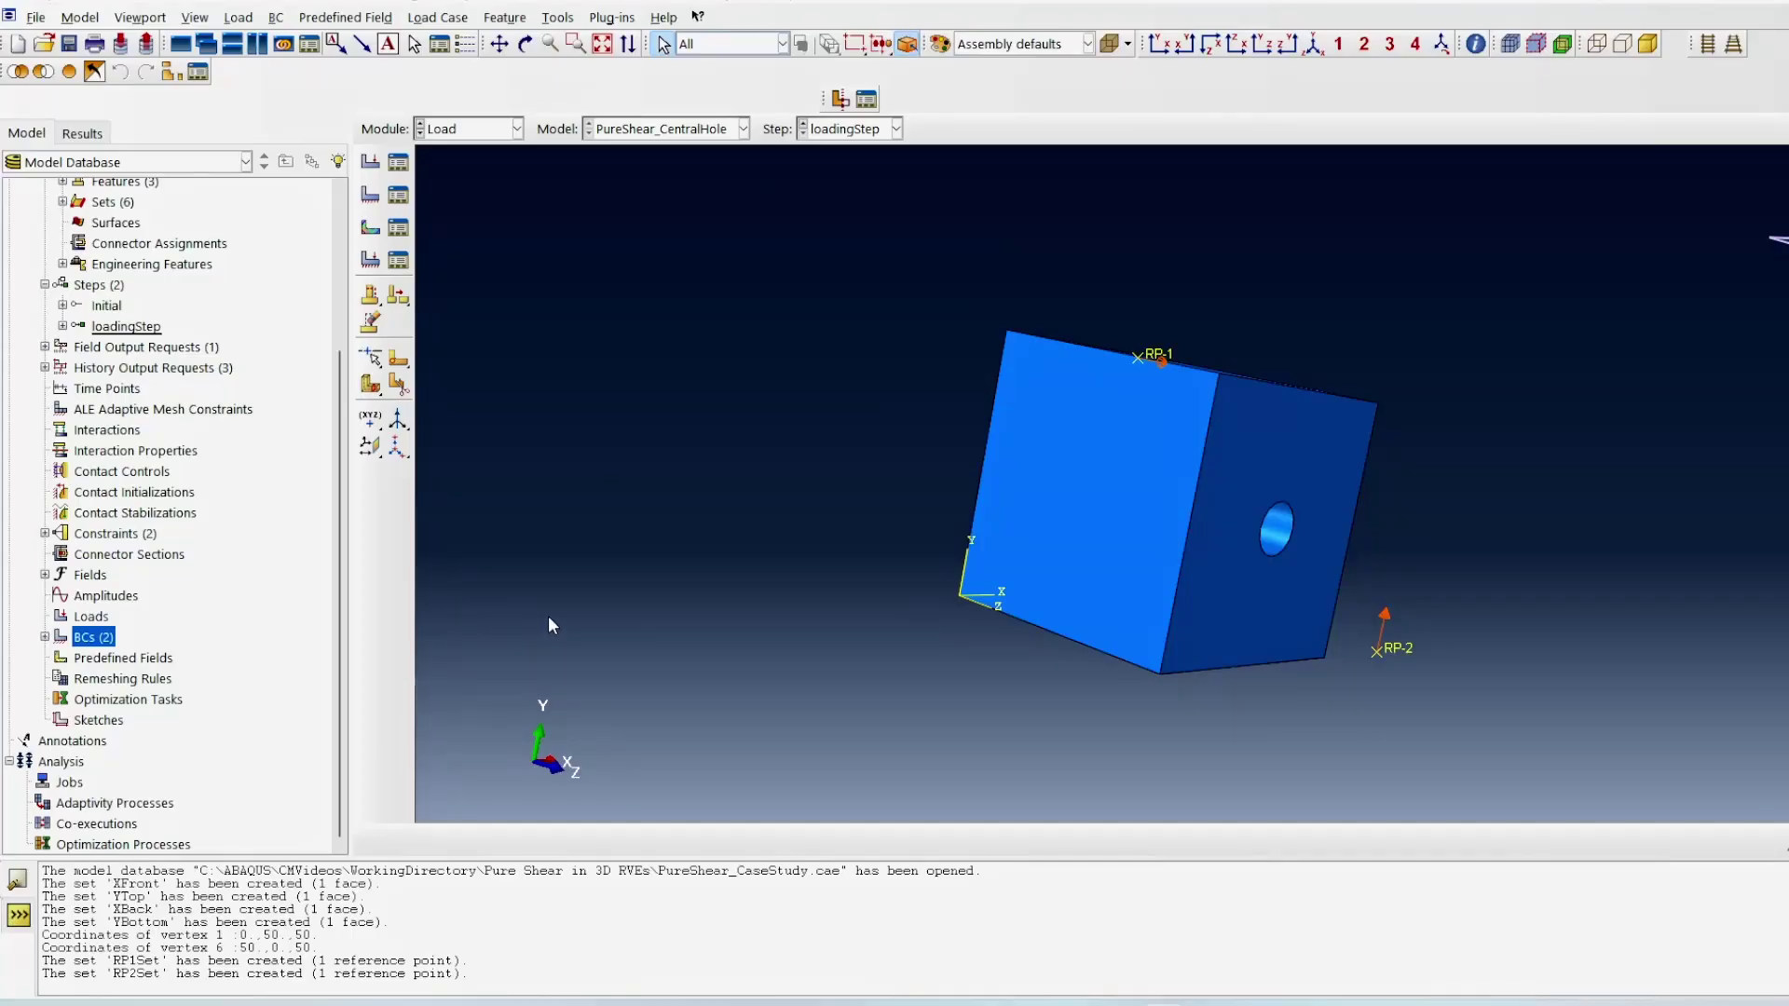
pyautogui.scroll(2, 1083, 587)
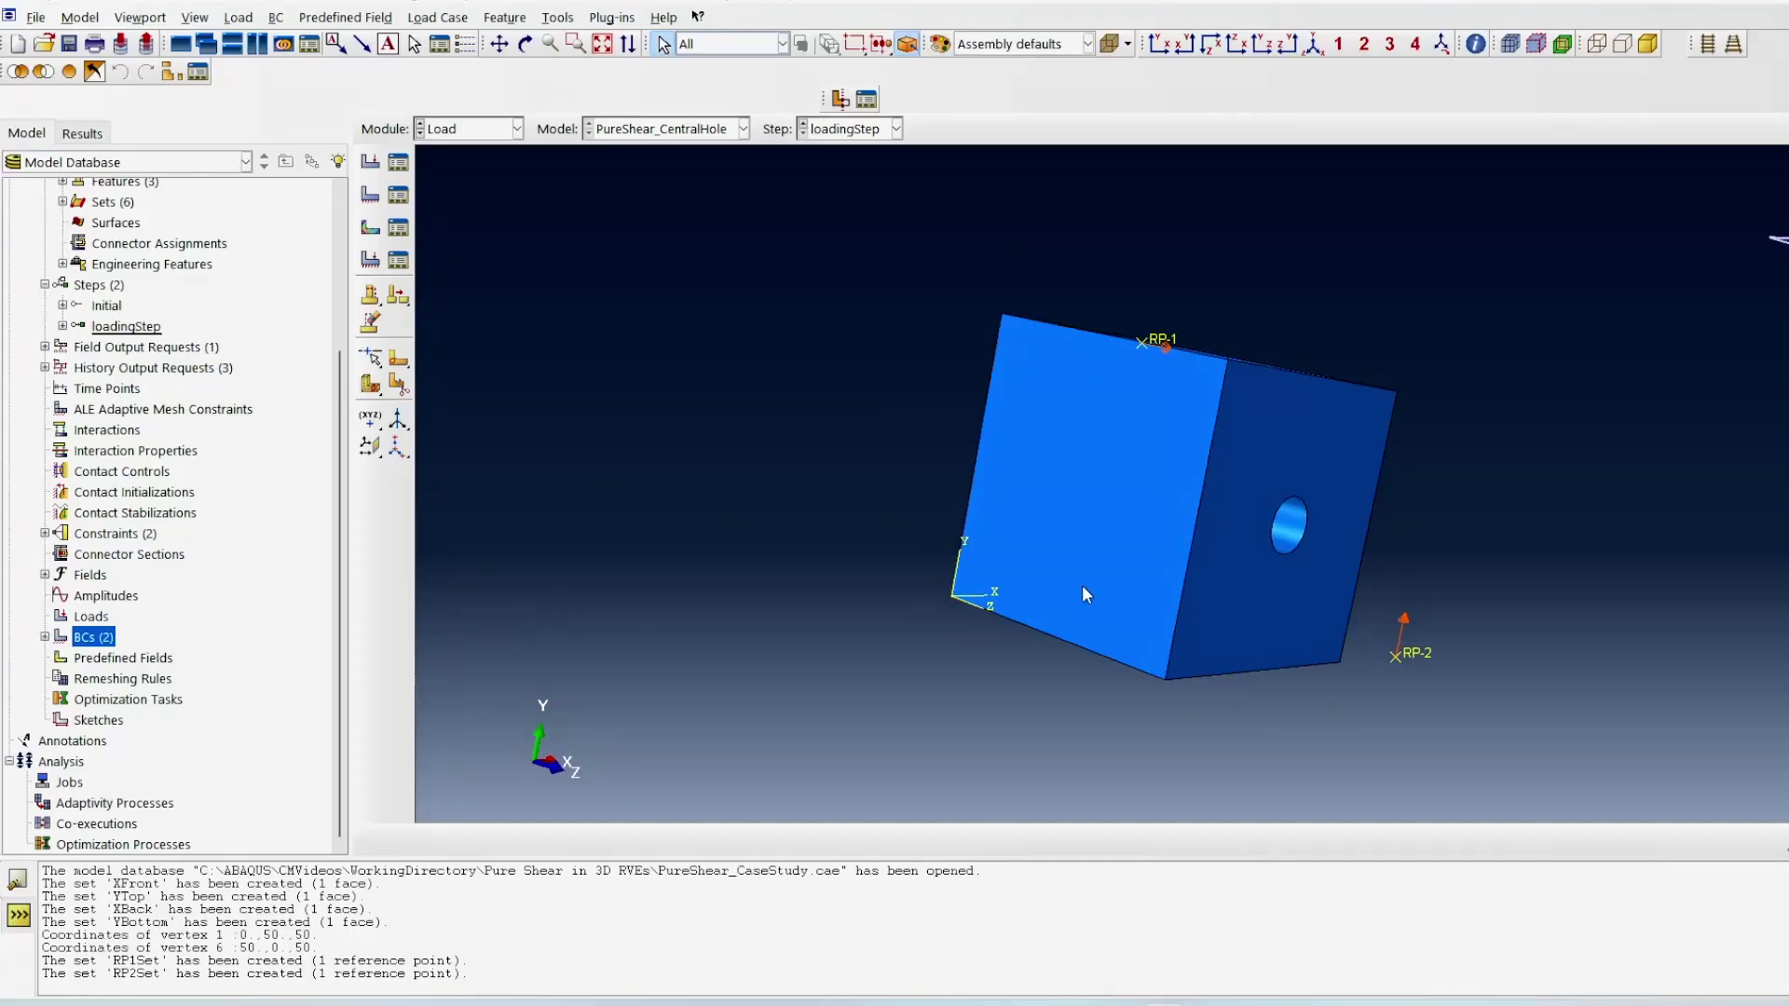
pyautogui.click(528, 48)
pyautogui.moveTo(1009, 579); pyautogui.dragTo(1137, 542)
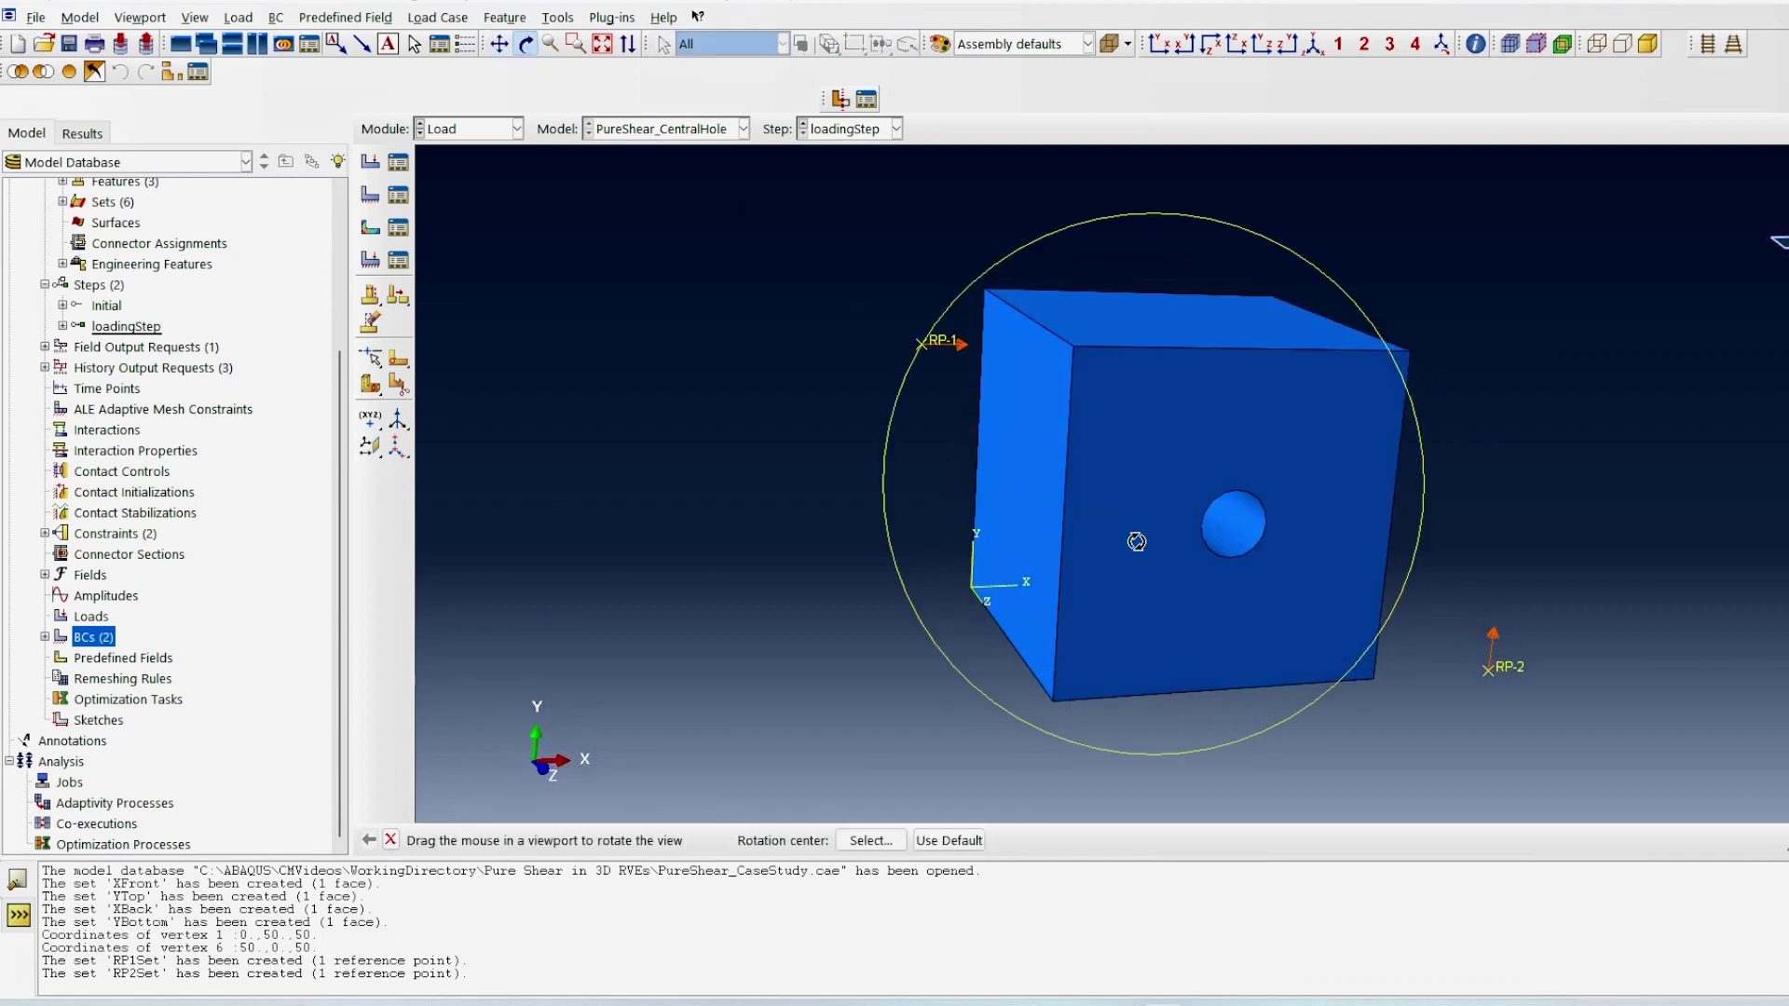
pyautogui.doubleClick(117, 639)
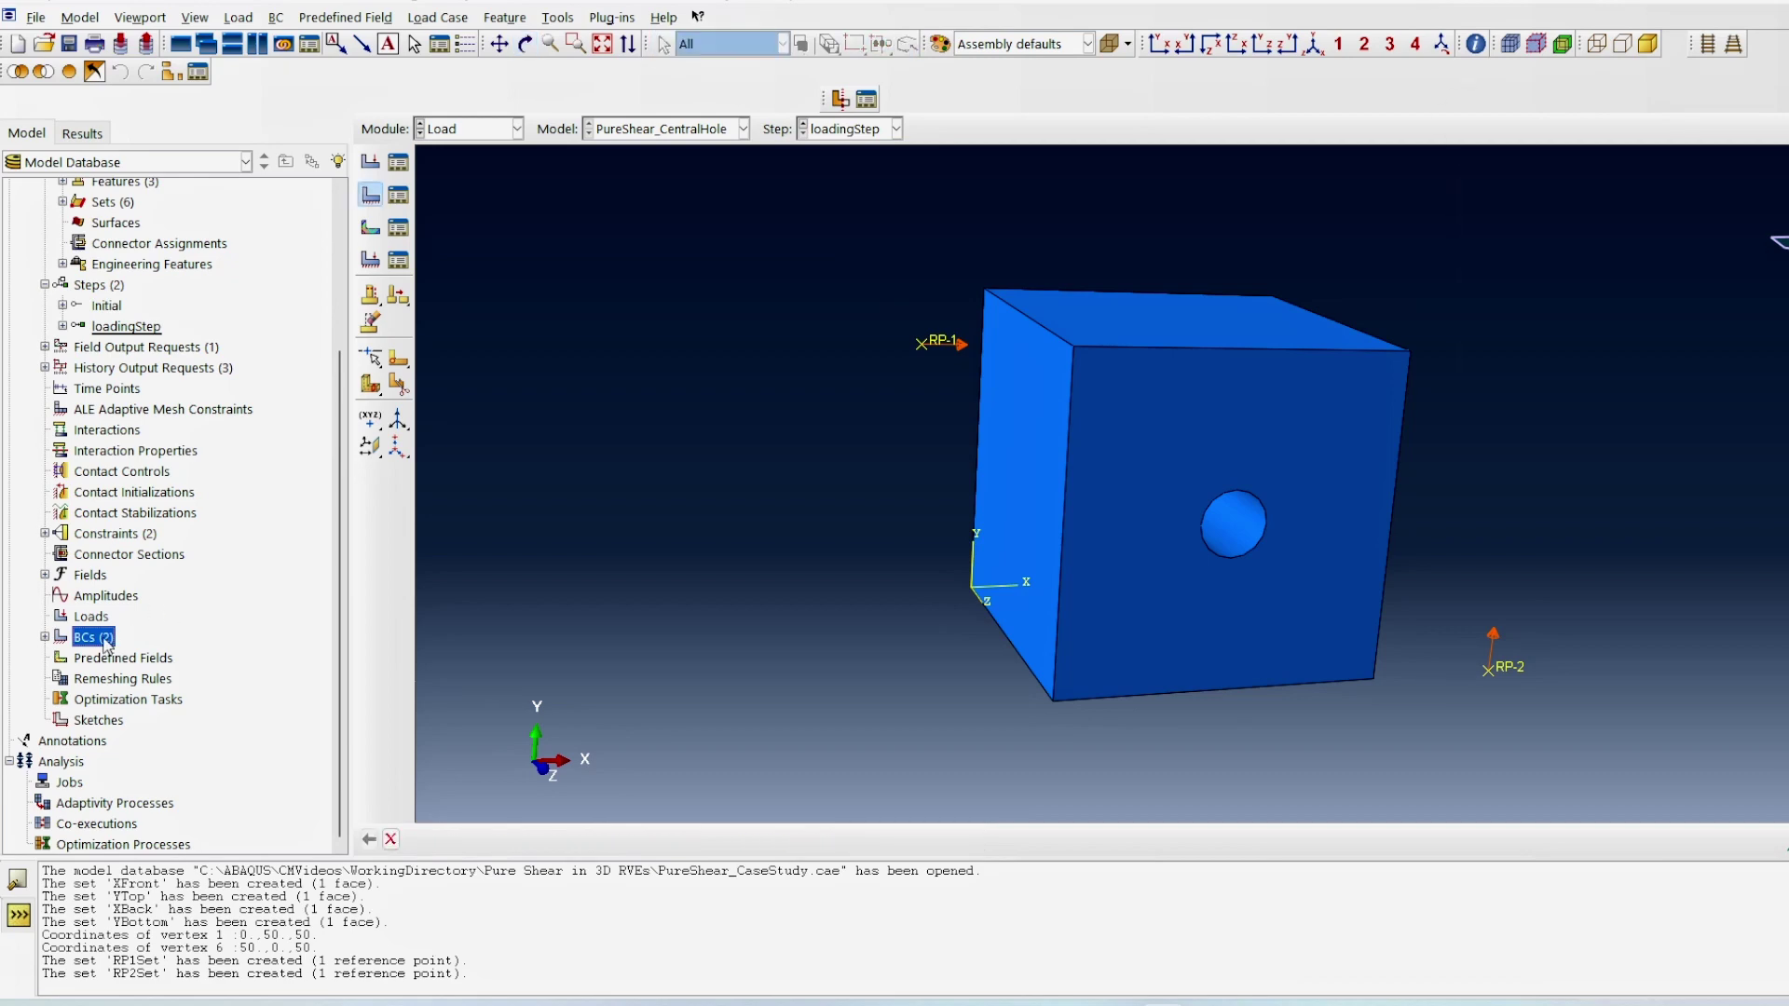
pyautogui.write('Fi')
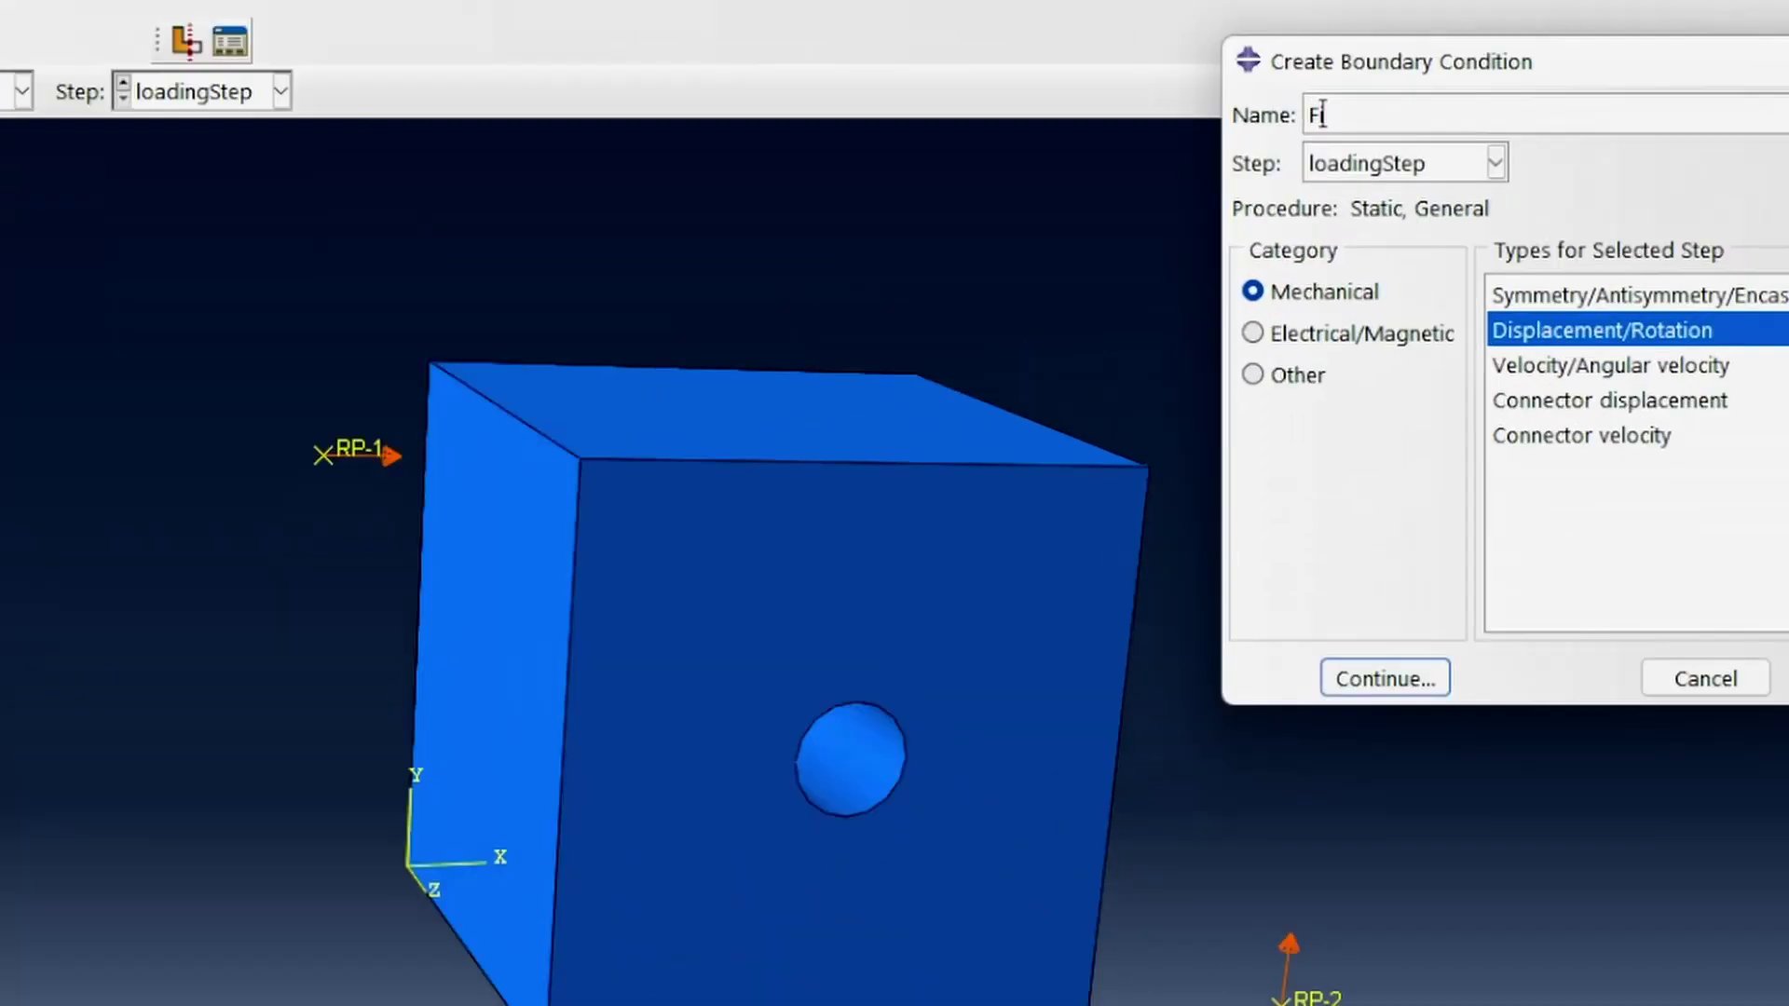
pyautogui.write('xedRP1')
pyautogui.click(1426, 168)
pyautogui.click(1414, 200)
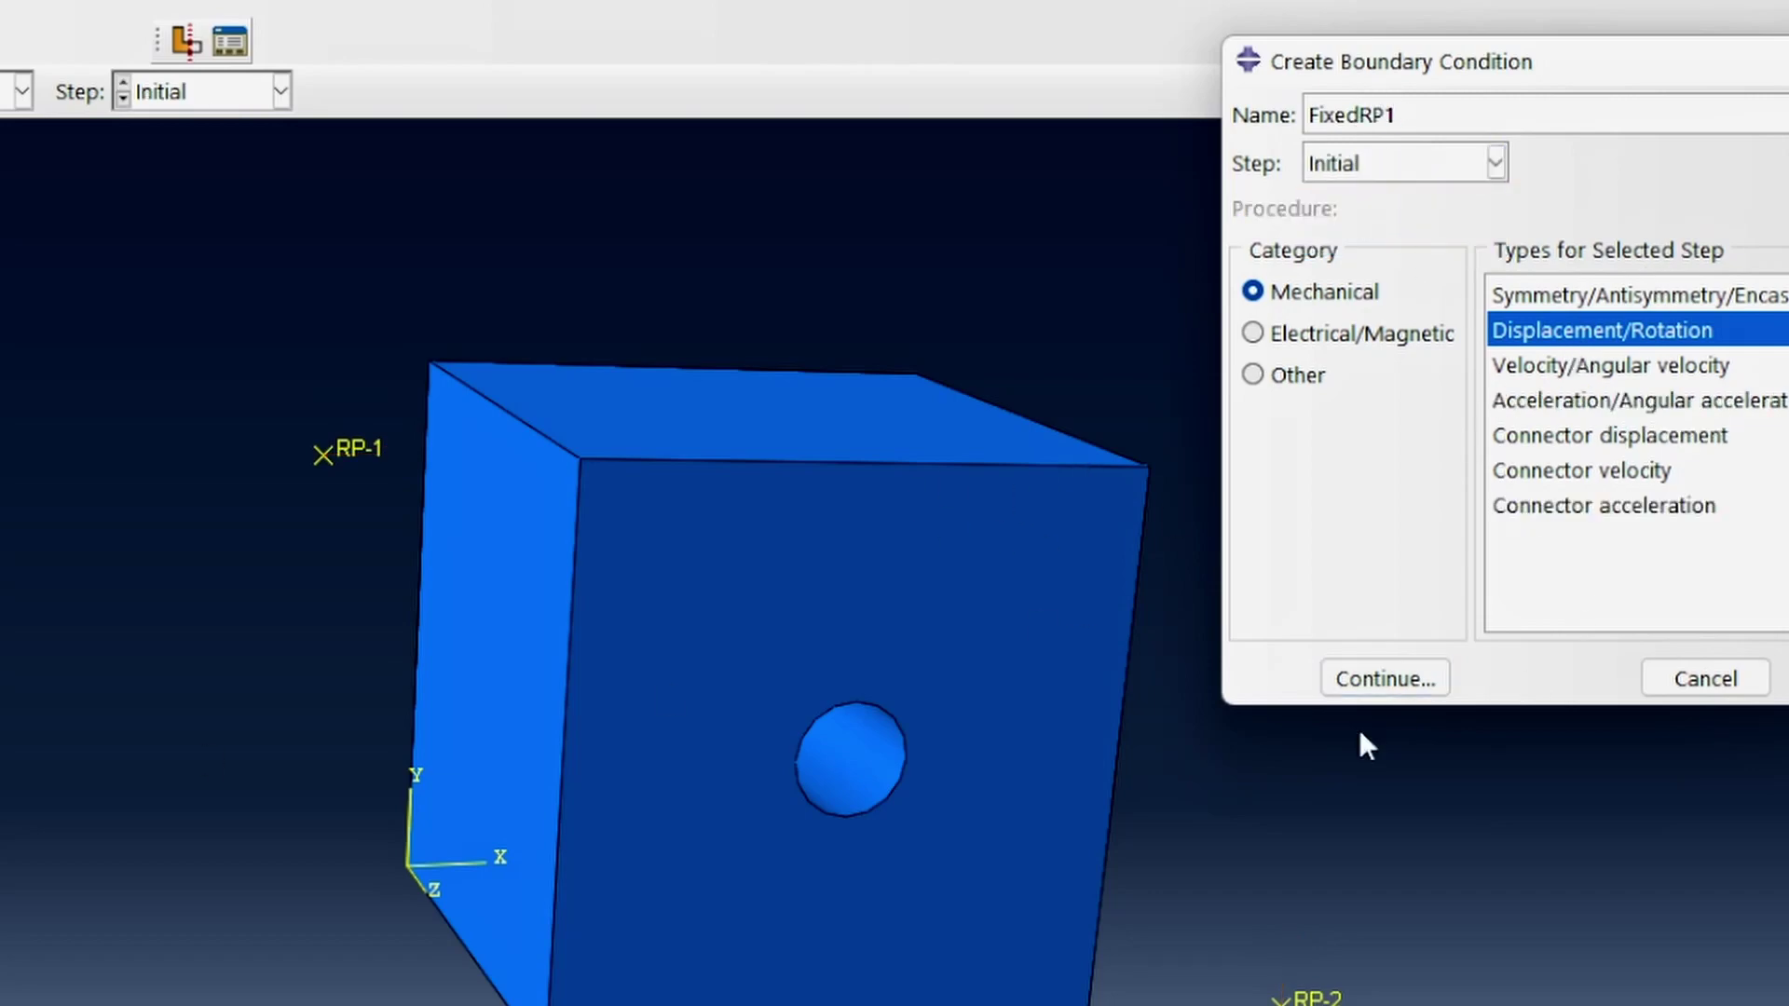
pyautogui.click(1369, 682)
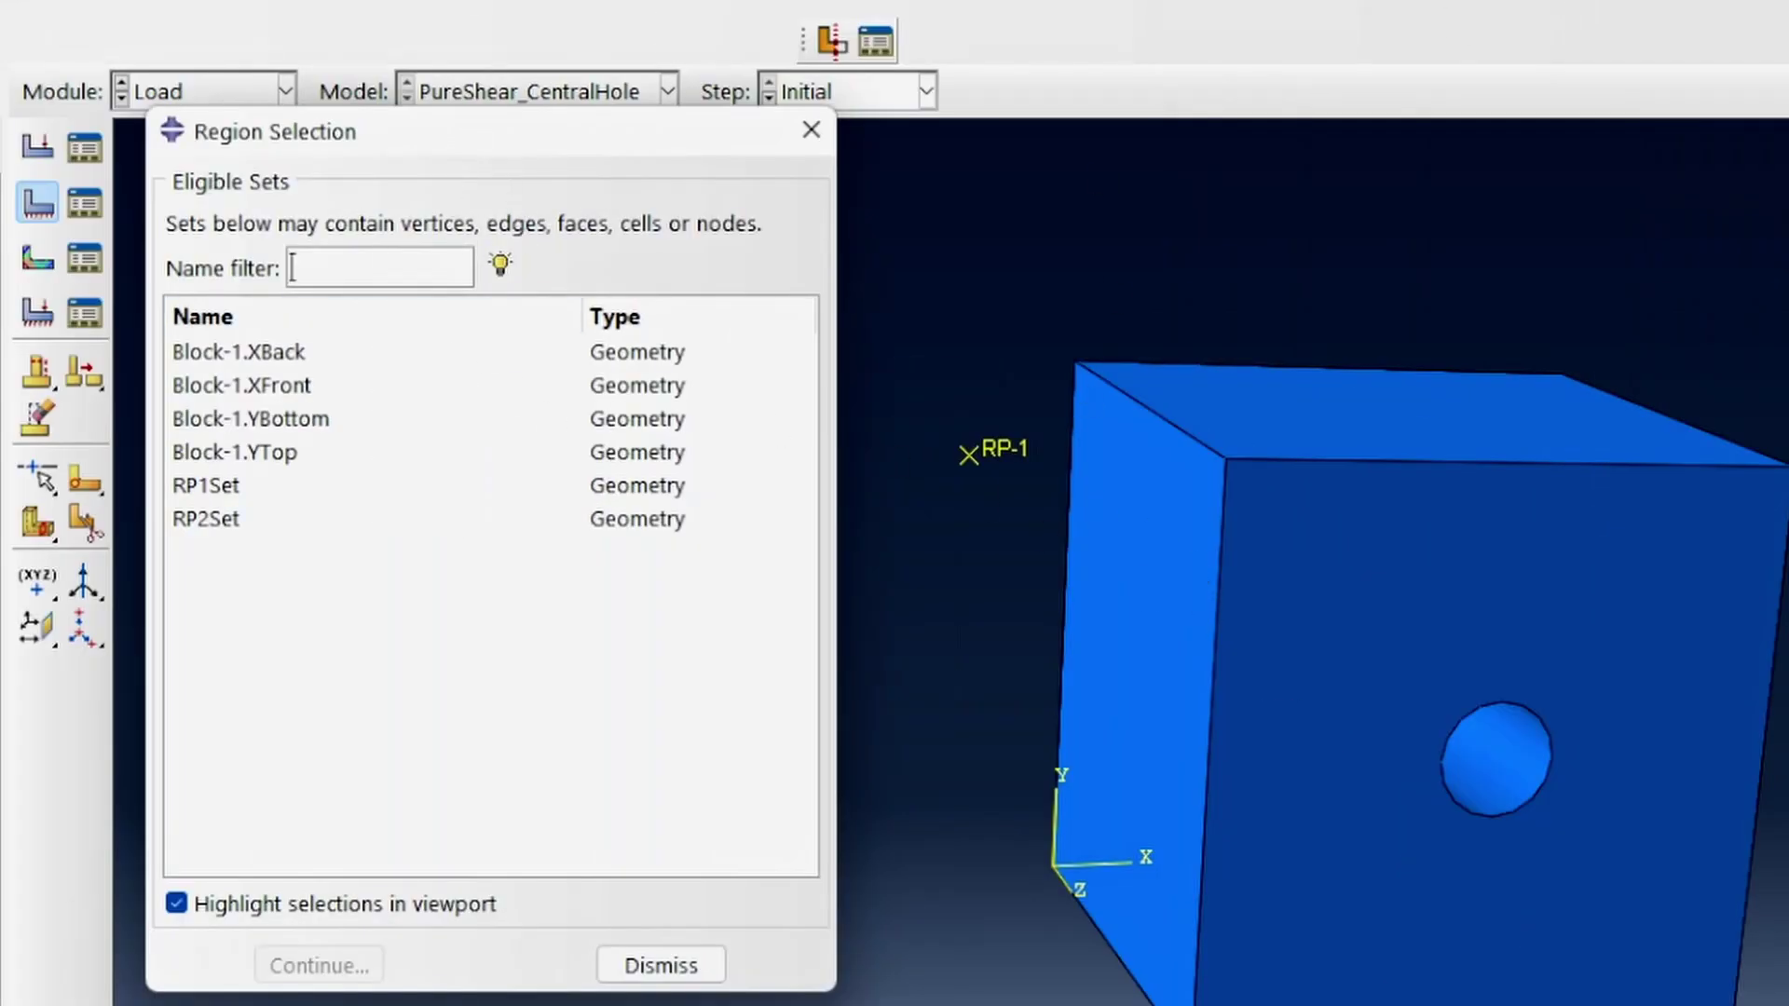
# Step: Choose the set Block-1.XBack as the region of FixedRP1
pyautogui.click(1569, 28)
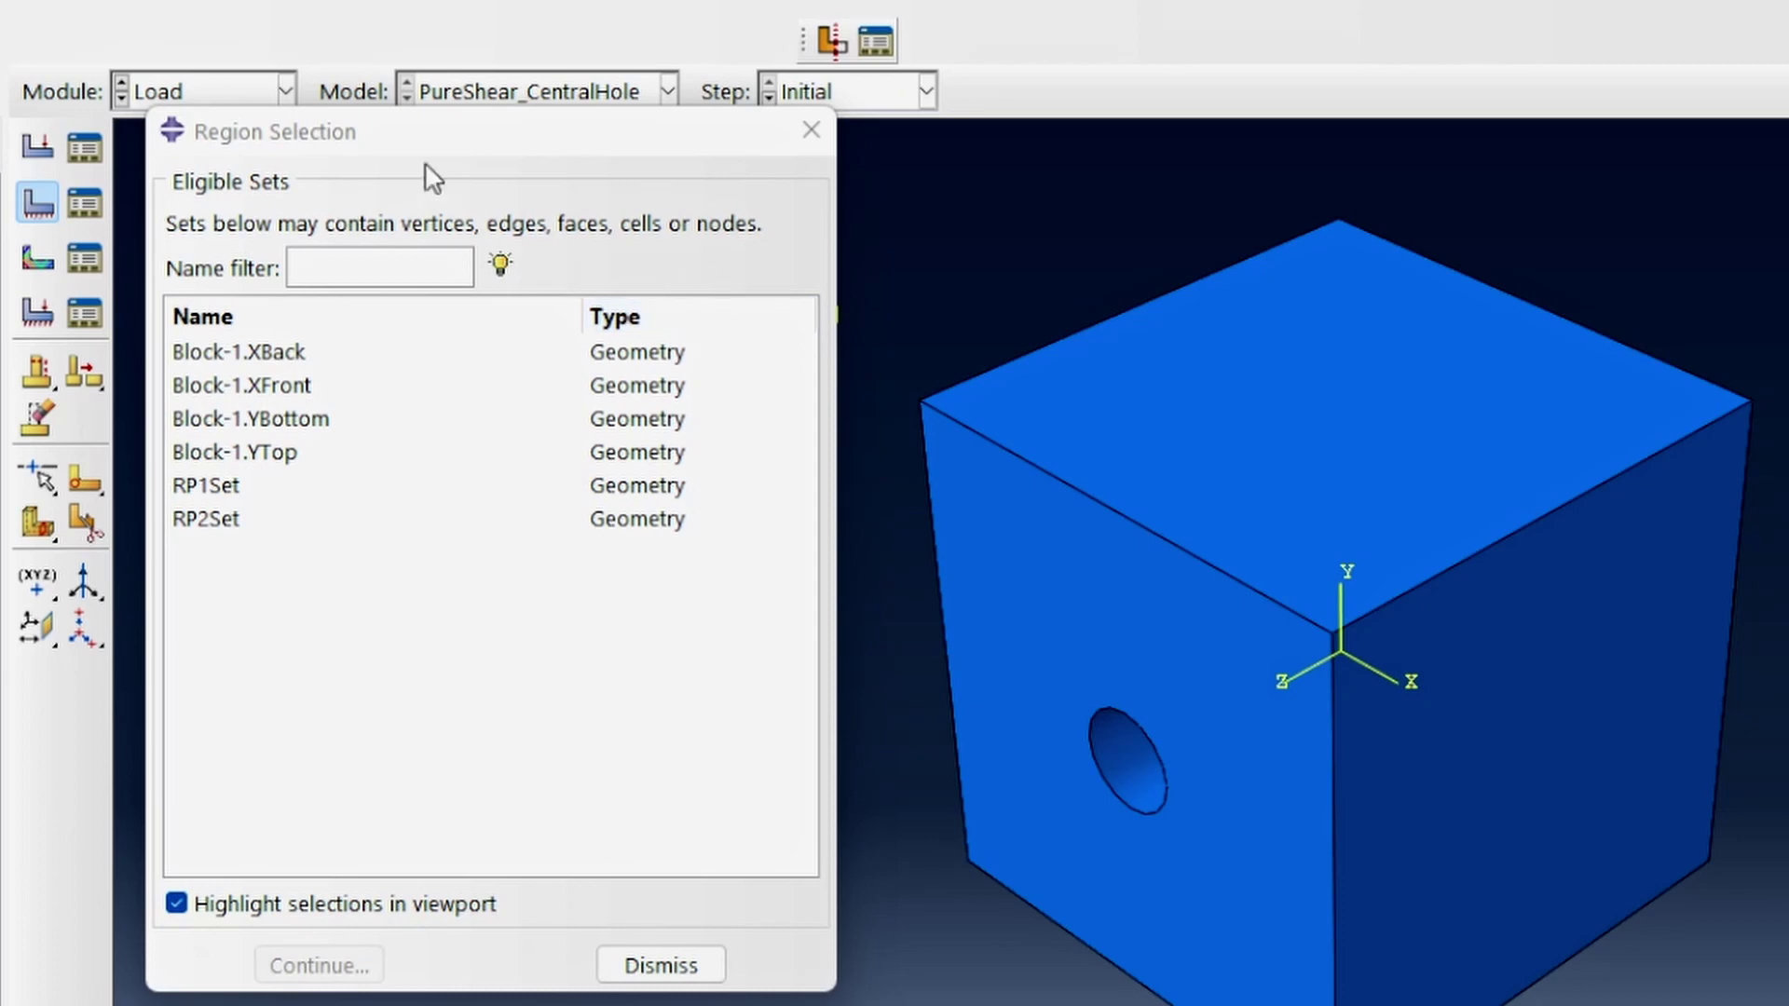
pyautogui.keyDown('ctrl'); pyautogui.keyDown('alt'); pyautogui.click(1324, 741); pyautogui.keyUp('alt'); pyautogui.keyUp('ctrl')
pyautogui.keyDown('ctrl'); pyautogui.keyDown('alt'); pyautogui.moveTo(1324, 741); pyautogui.dragTo(1114, 603); pyautogui.keyUp('alt'); pyautogui.keyUp('ctrl')
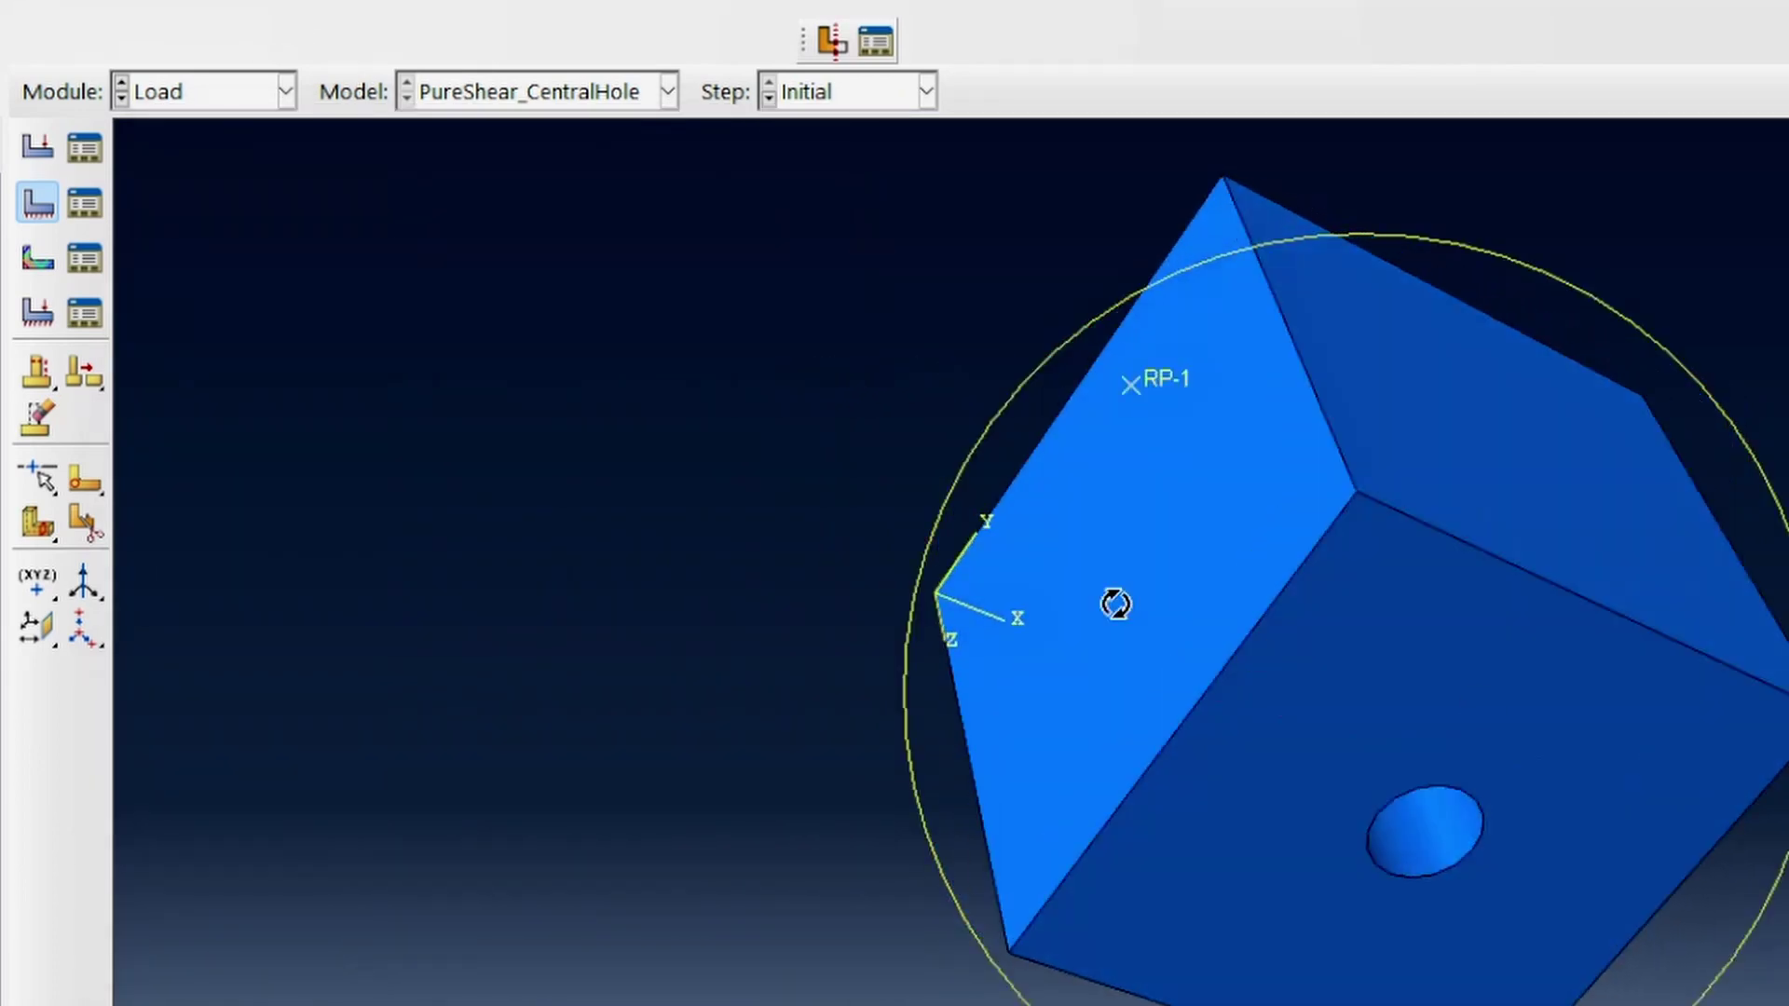
pyautogui.keyDown('ctrl'); pyautogui.keyDown('alt'); pyautogui.moveTo(956, 611); pyautogui.dragTo(1098, 591); pyautogui.keyUp('alt'); pyautogui.keyUp('ctrl')
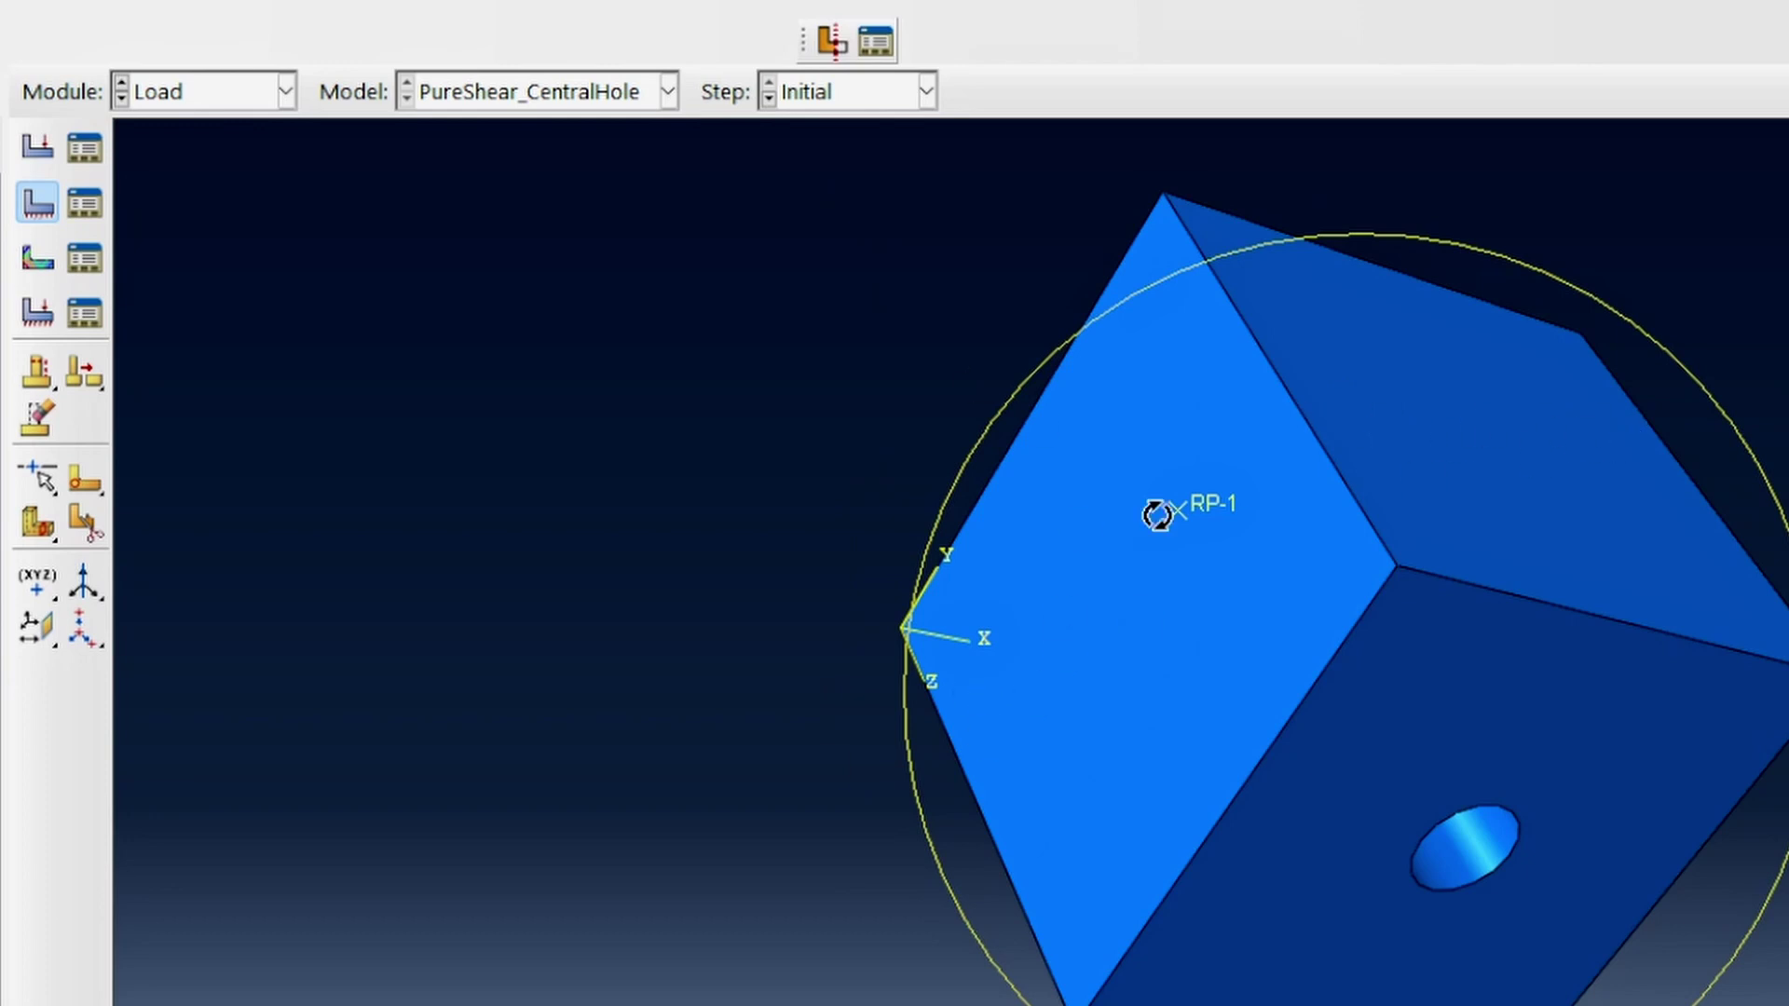
pyautogui.rightClick(641, 511)
pyautogui.click(788, 733)
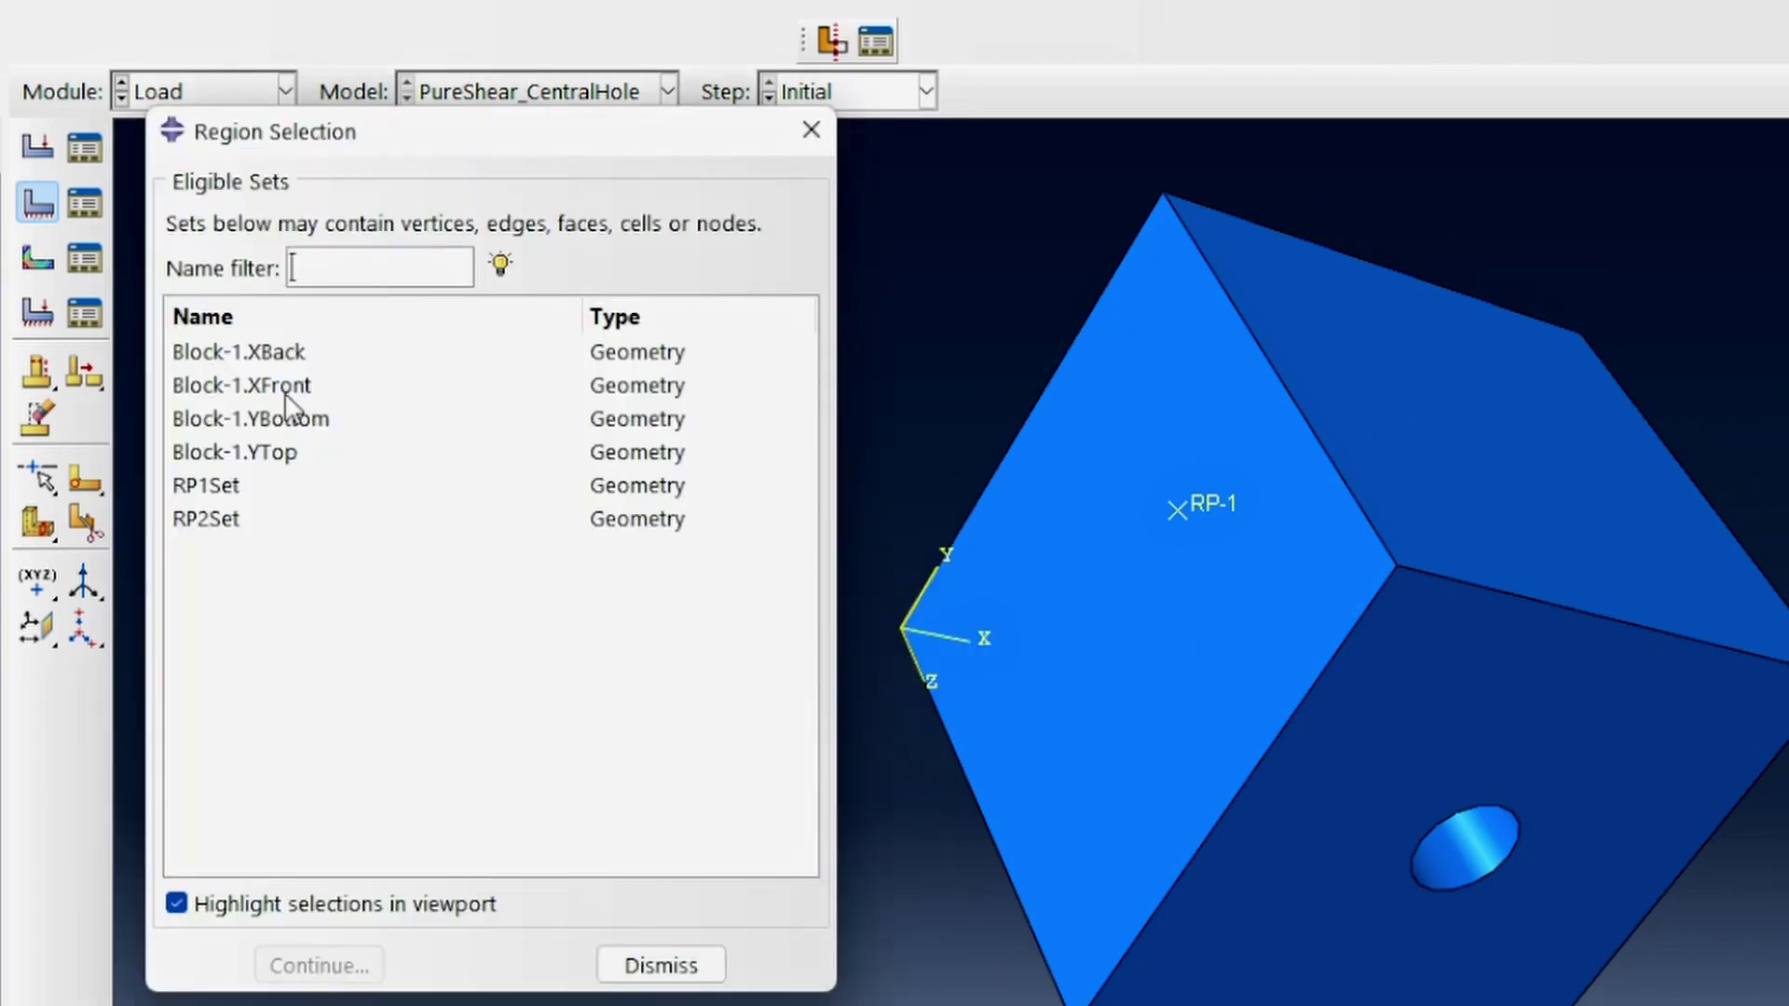
pyautogui.click(290, 359)
pyautogui.click(320, 965)
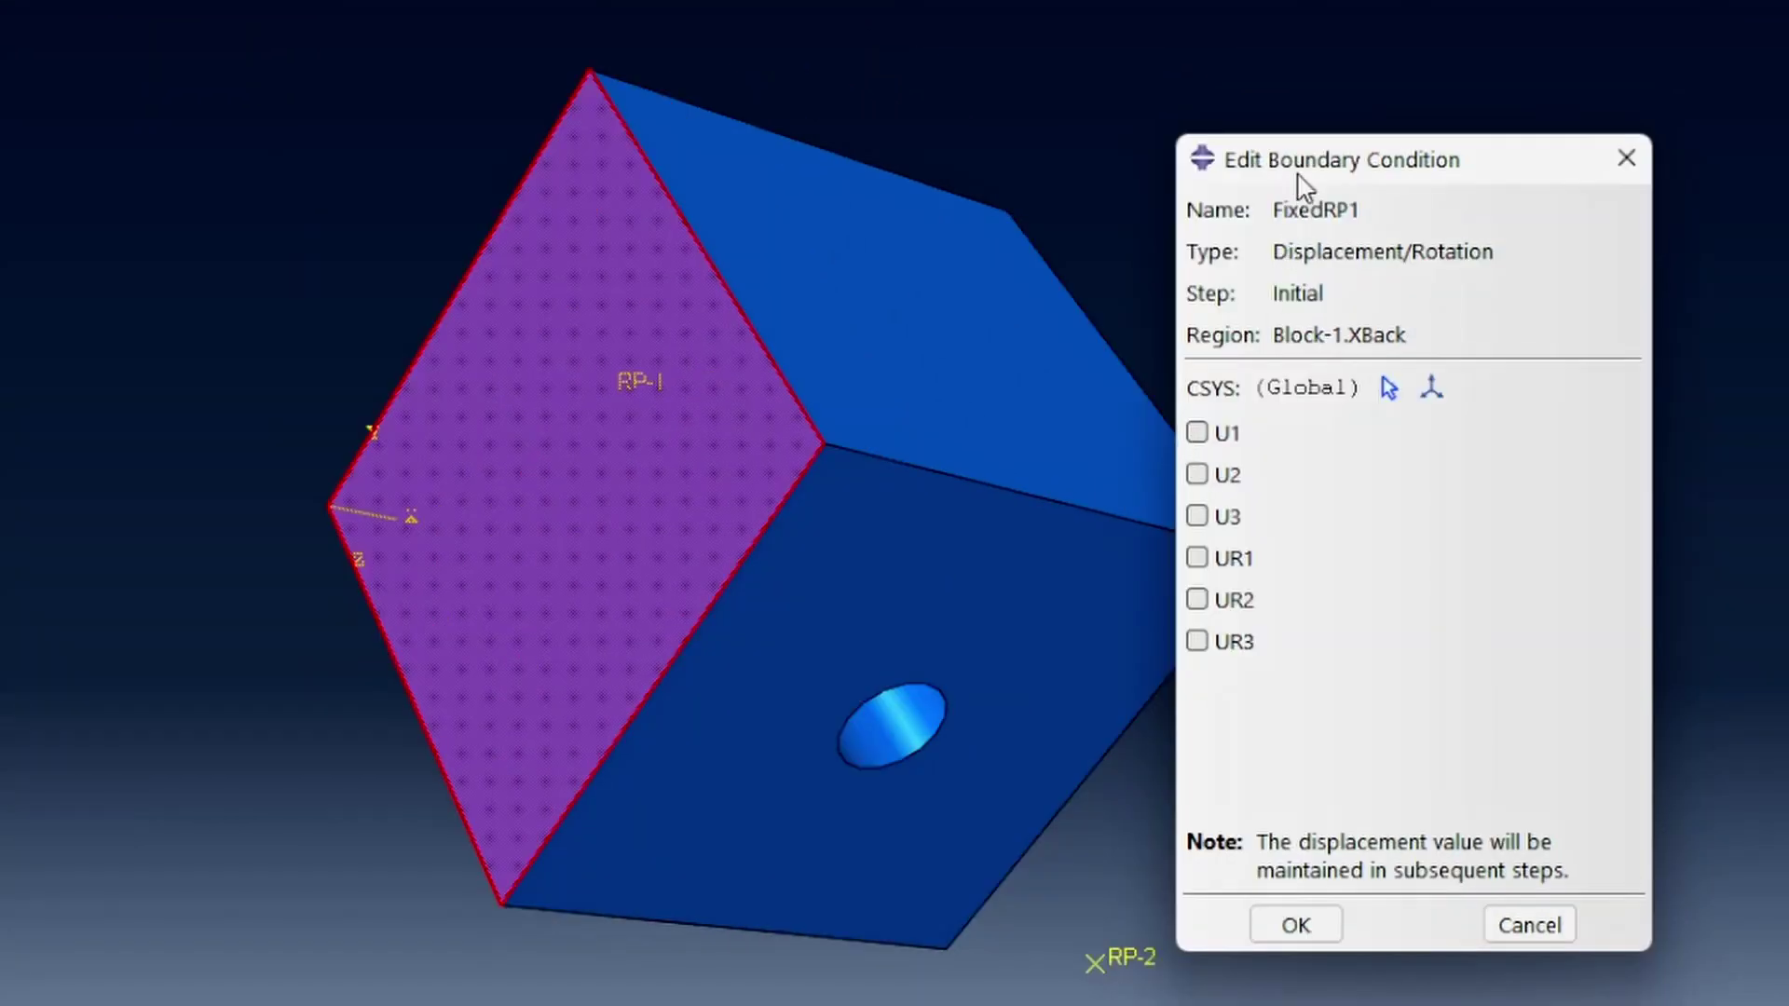
# Step: Constrain U2 and U3 in FixedRP1 and accept the boundary condition
pyautogui.moveTo(1304, 186); pyautogui.dragTo(130, 100)
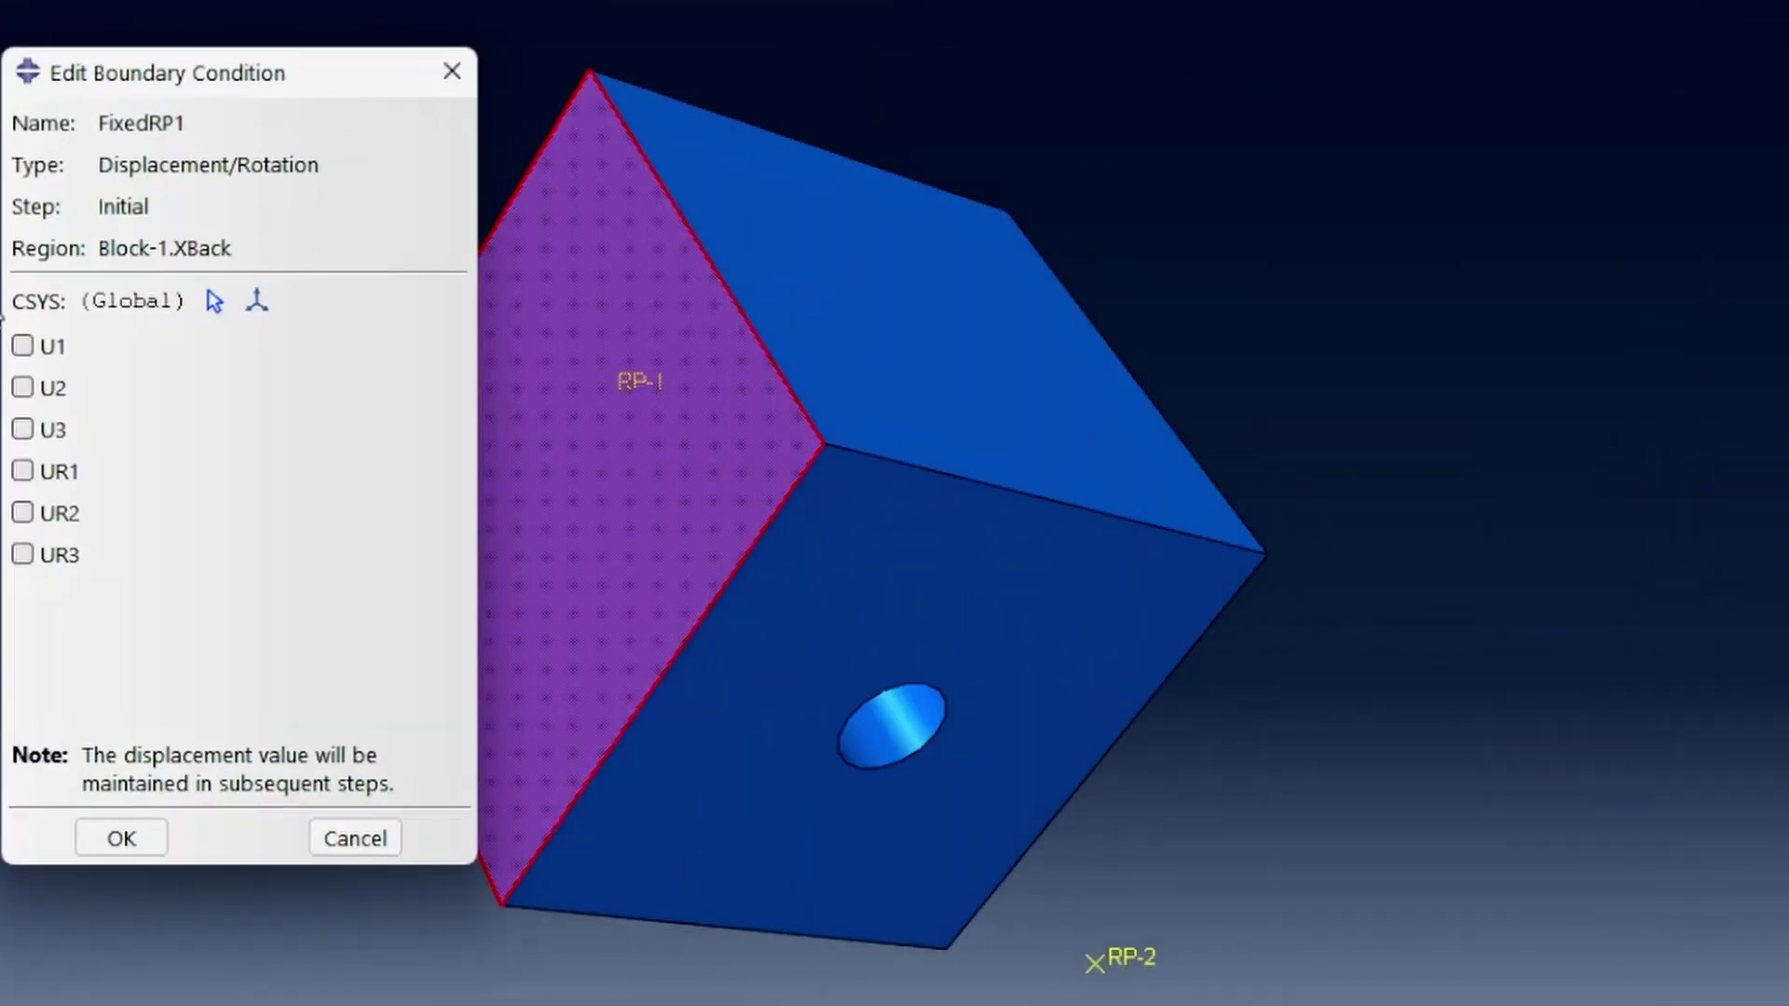
pyautogui.click(22, 388)
pyautogui.click(22, 430)
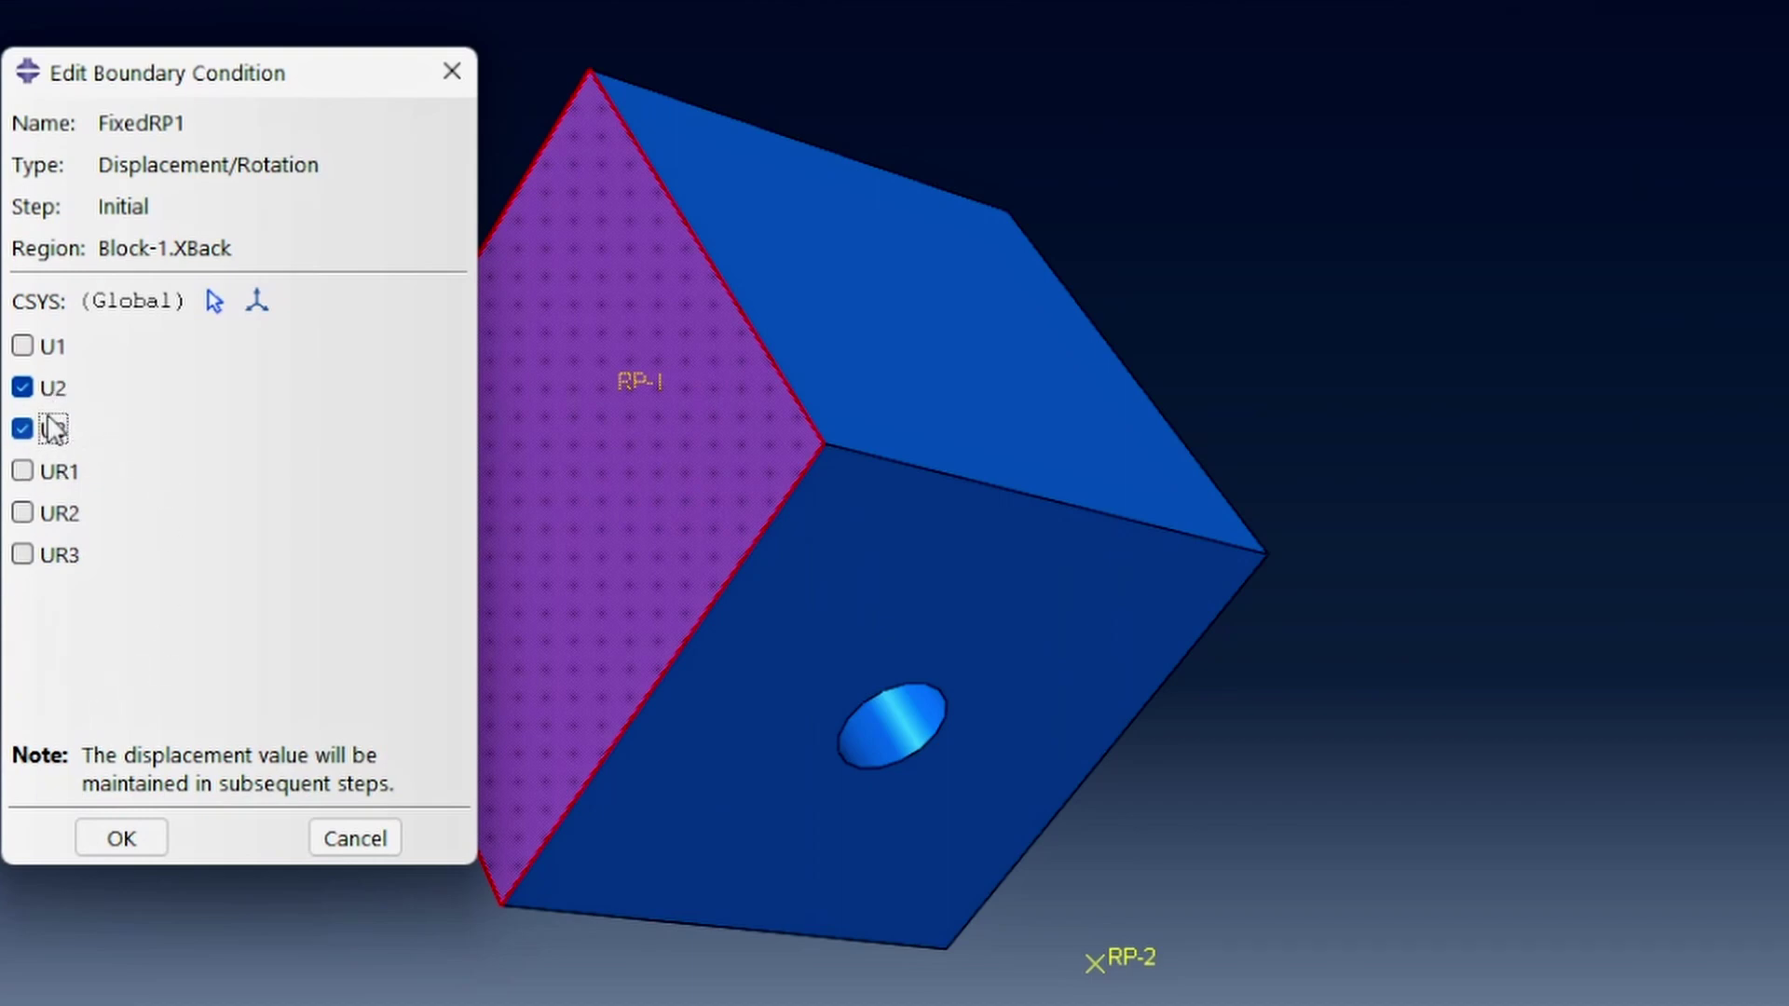
pyautogui.click(112, 840)
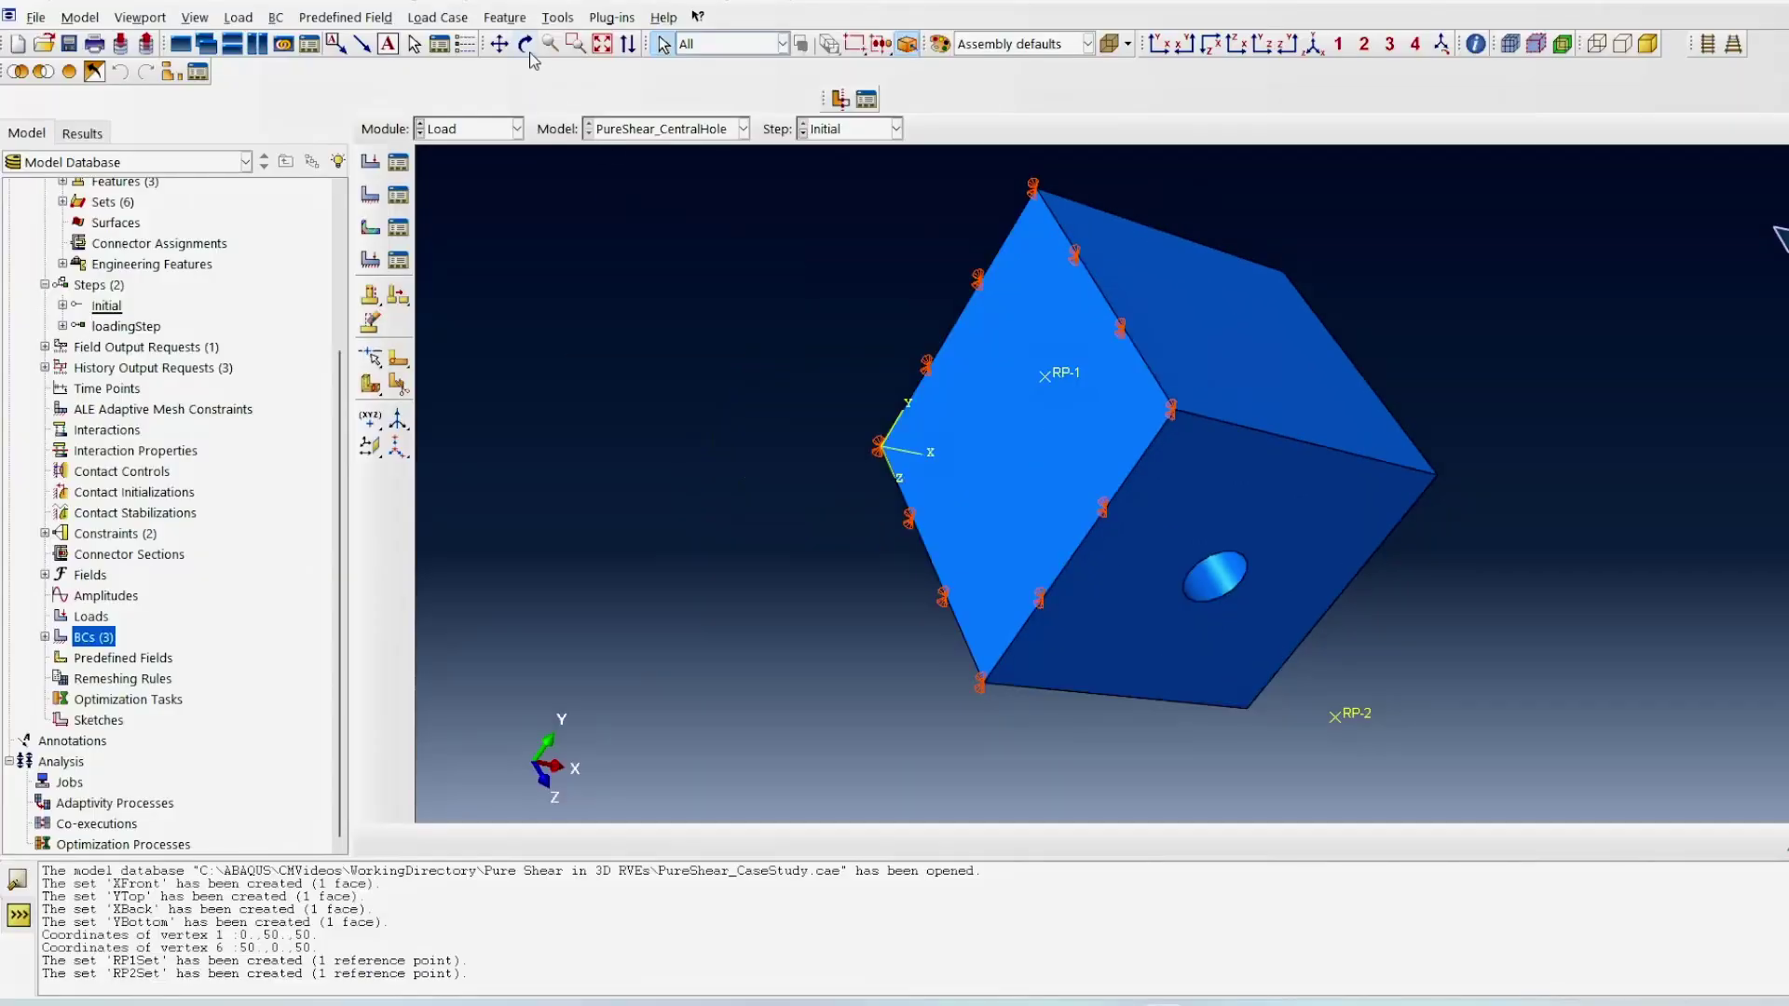
# Step: Start a mechanical Displacement/Rotation boundary condition named FixedRP2 in the Initial step
pyautogui.click(526, 44)
pyautogui.moveTo(1196, 526); pyautogui.dragTo(1049, 471)
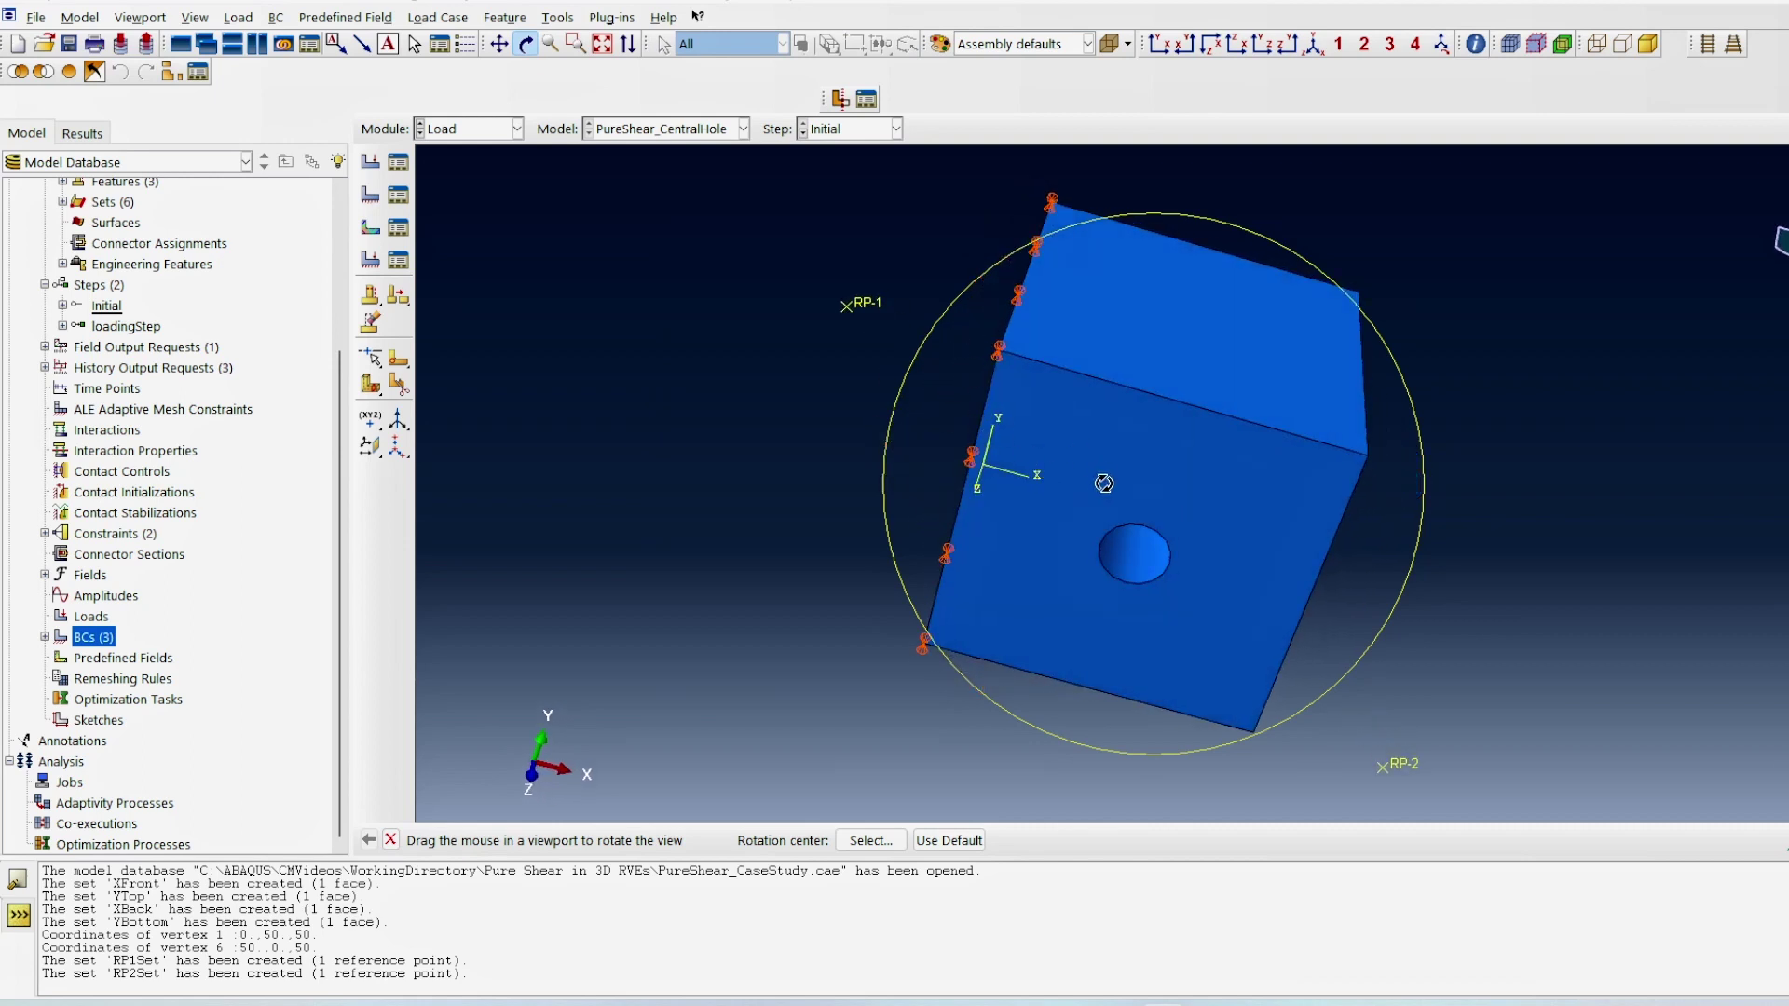
pyautogui.moveTo(1104, 483); pyautogui.dragTo(1063, 448)
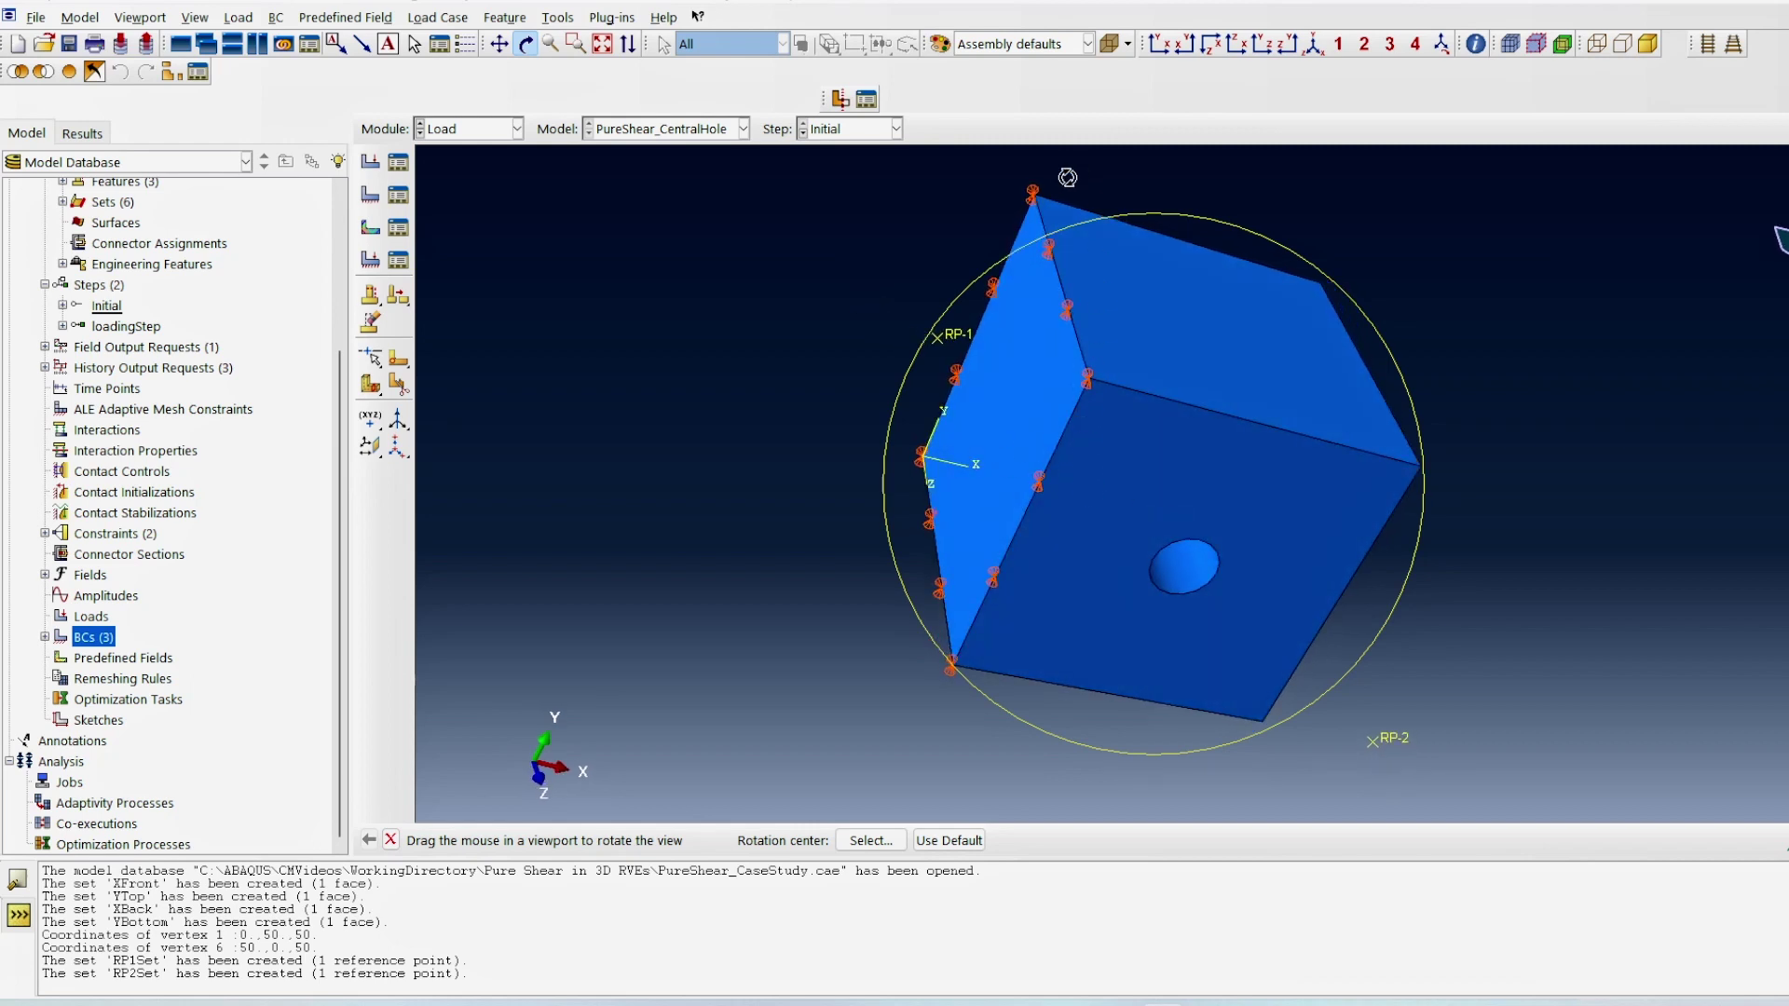
pyautogui.doubleClick(105, 641)
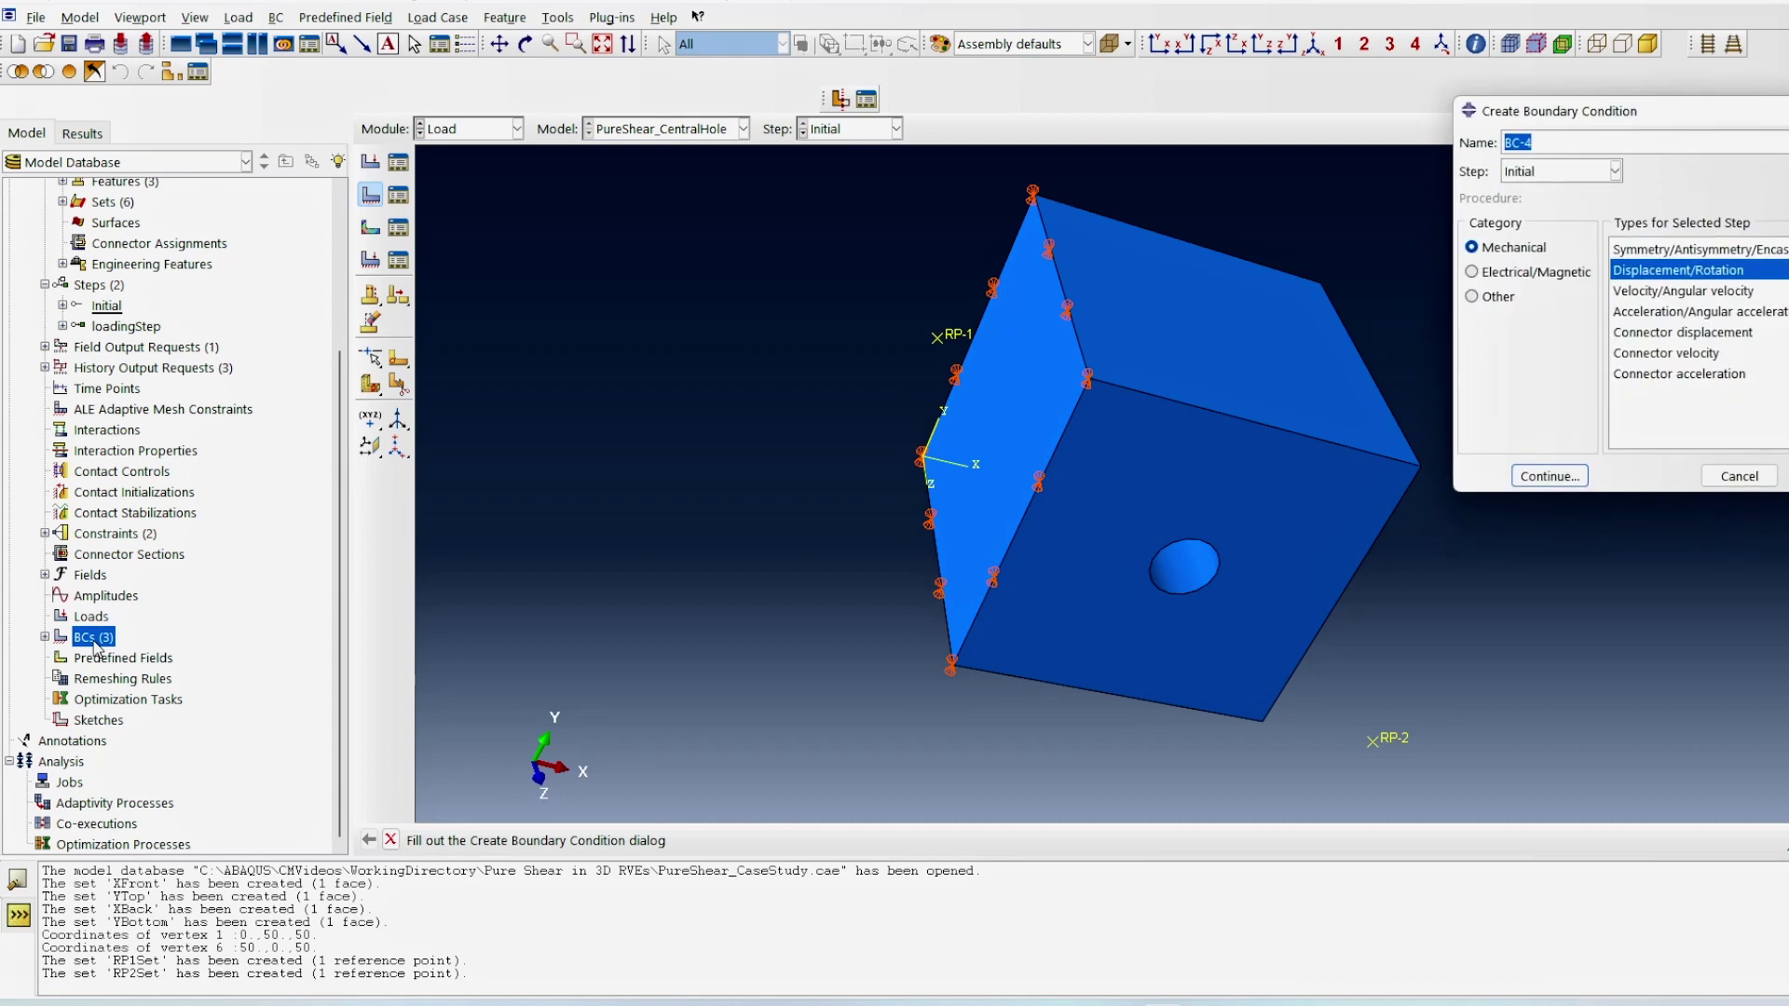
pyautogui.write('Fix')
pyautogui.write('ed')
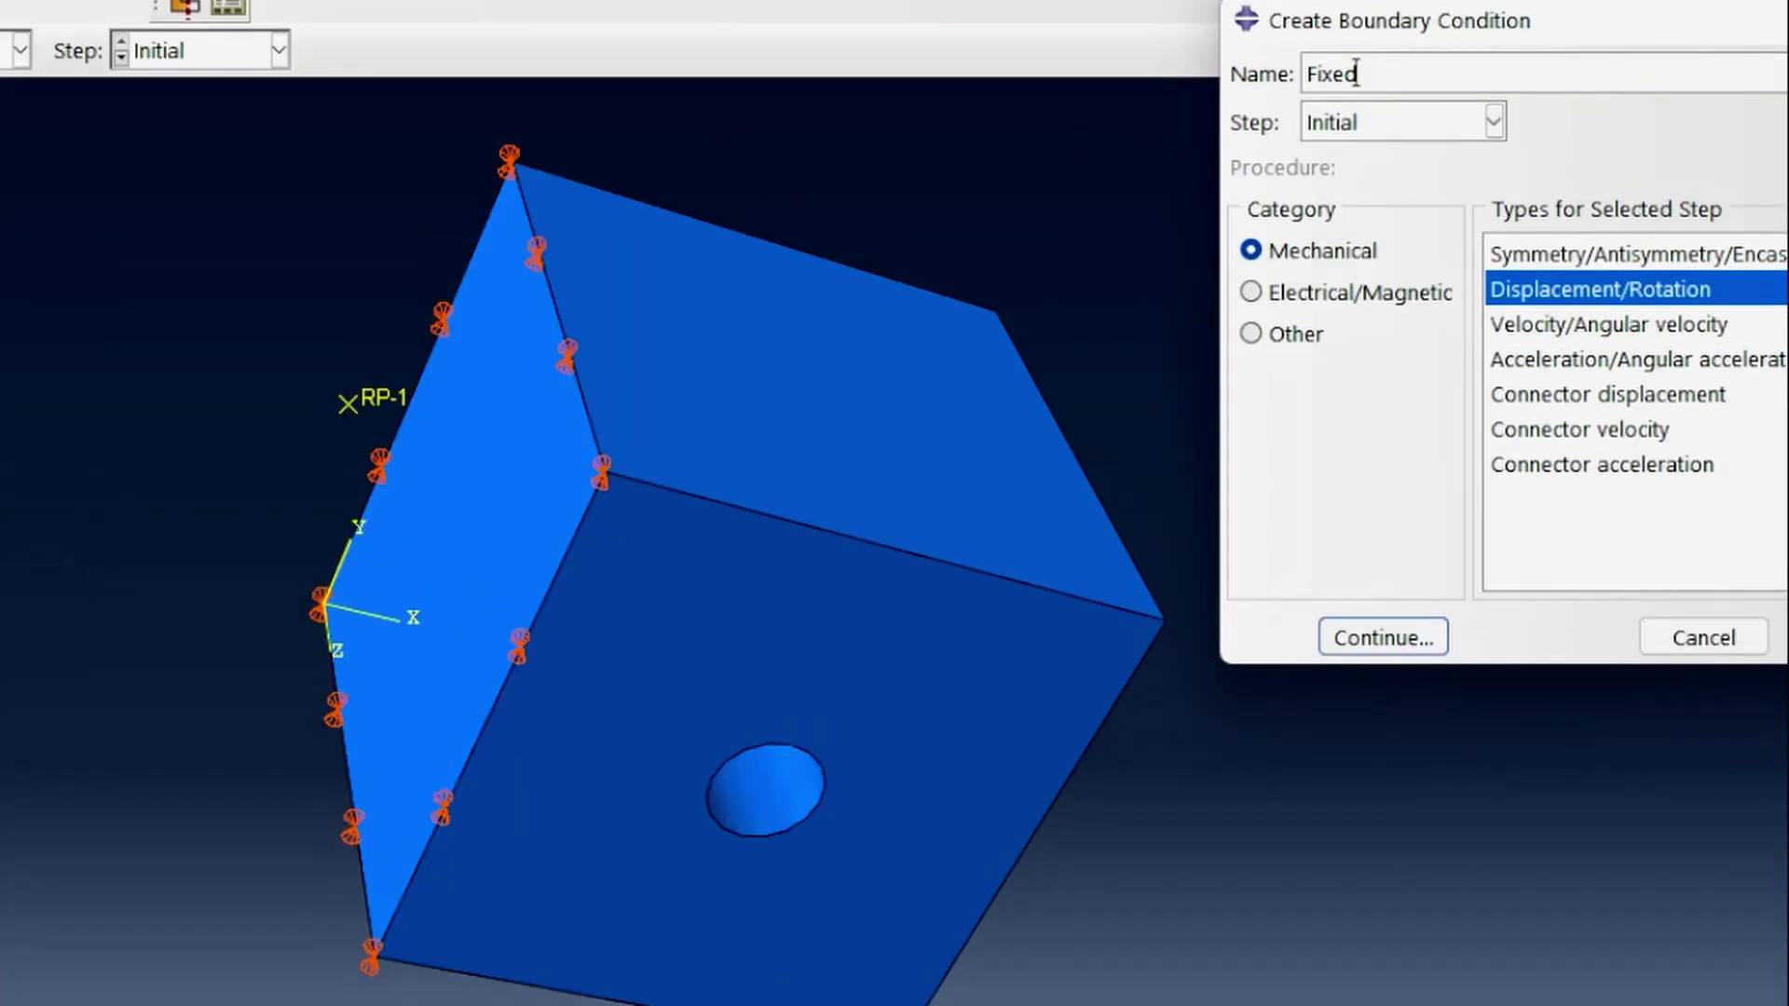
pyautogui.write('RP2')
pyautogui.click(1384, 638)
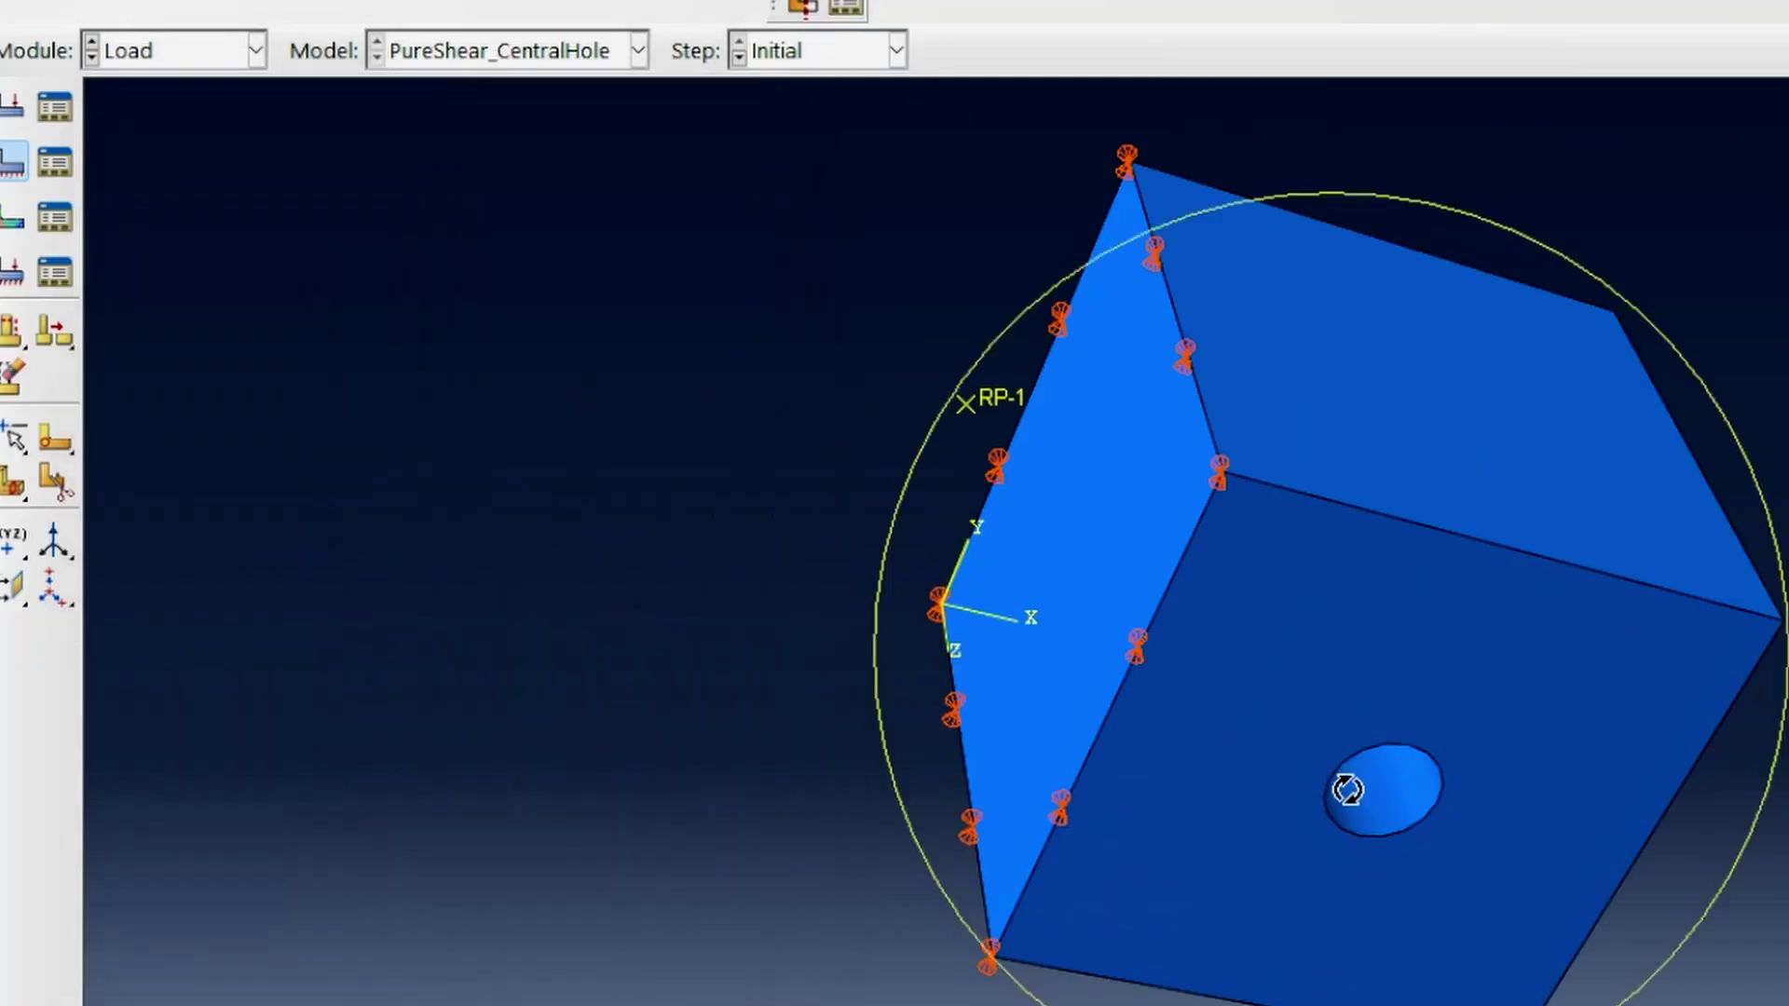
# Step: Choose the set Block-1.YBottom as the region of FixedRP2
pyautogui.moveTo(1354, 786); pyautogui.dragTo(1015, 607)
pyautogui.moveTo(1537, 711); pyautogui.dragTo(1516, 633)
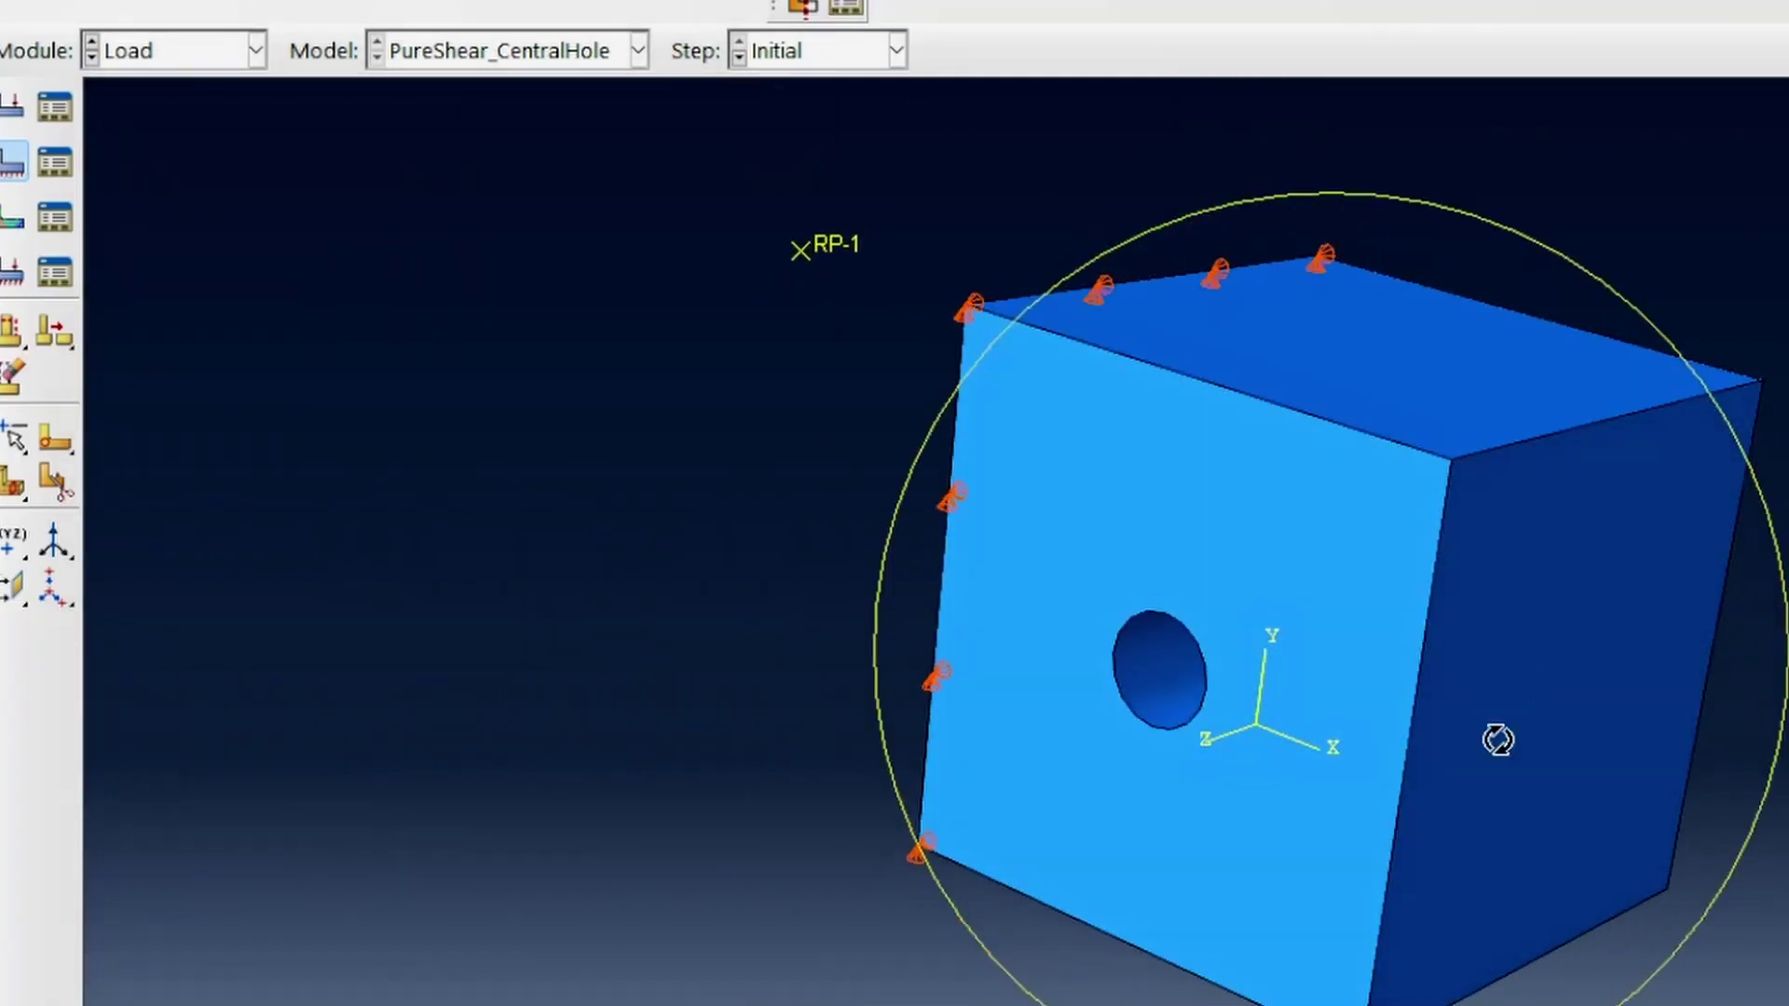
pyautogui.moveTo(1361, 935); pyautogui.dragTo(1206, 935)
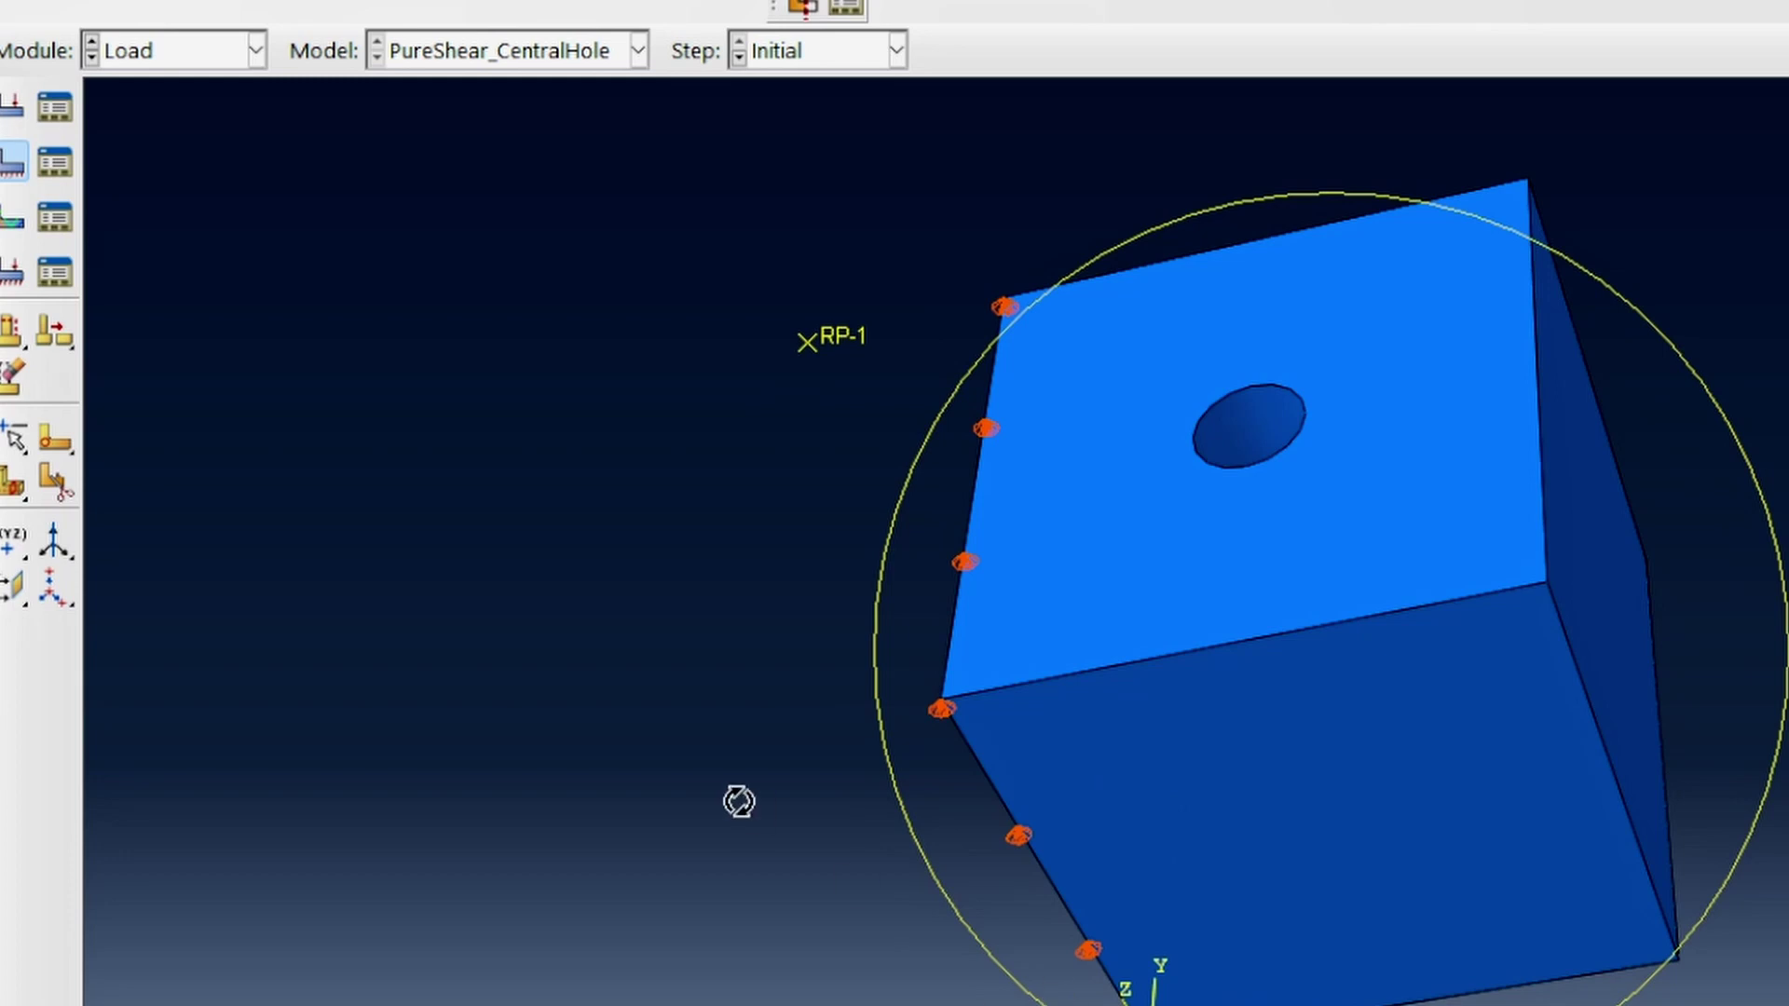
pyautogui.rightClick(739, 802)
pyautogui.press('Escape')
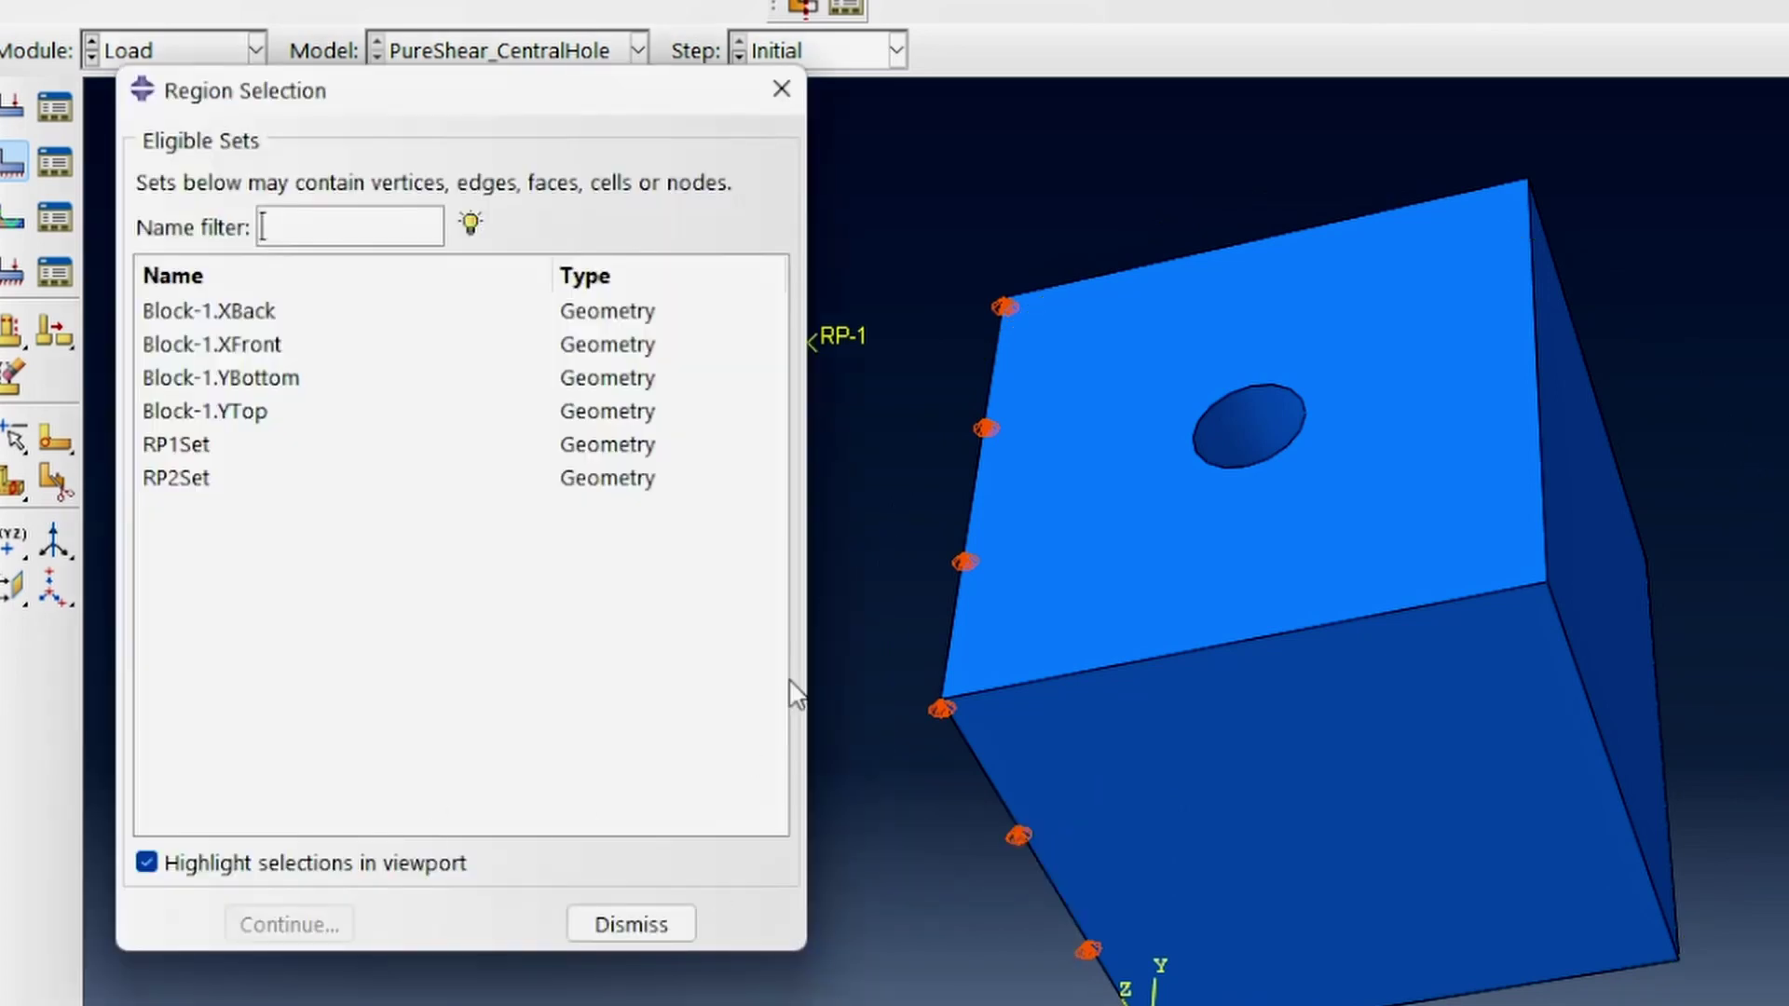
pyautogui.click(241, 425)
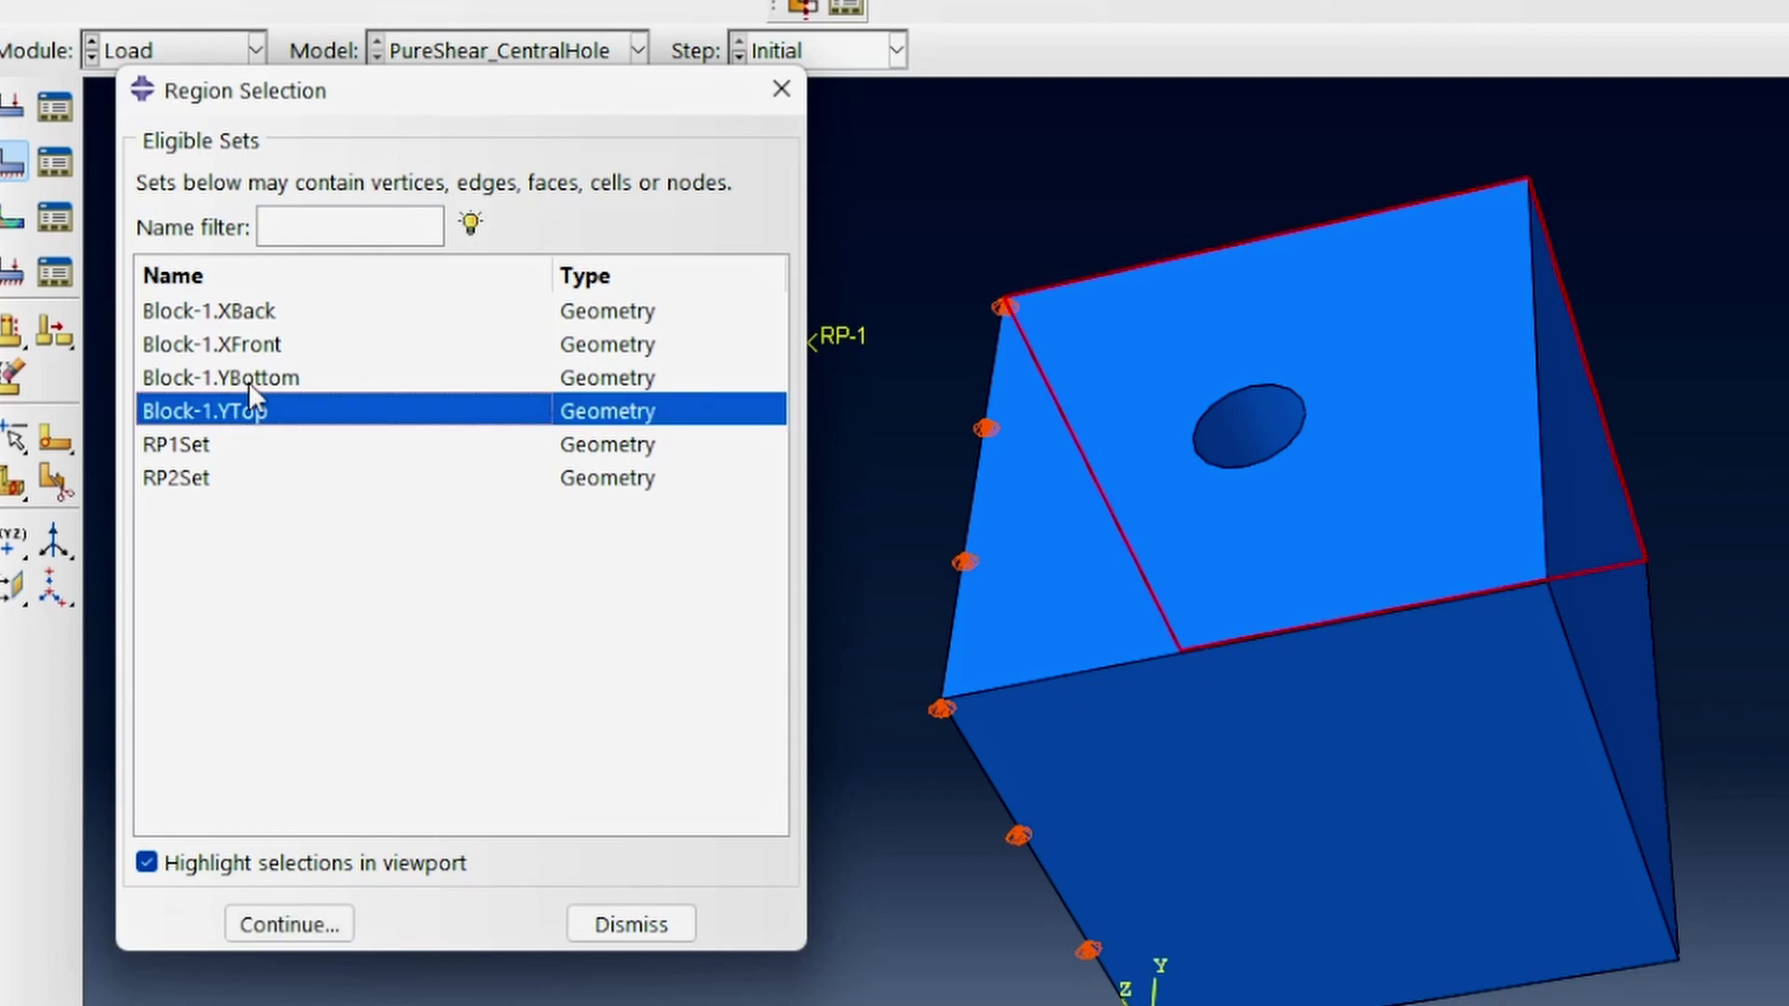
pyautogui.click(249, 379)
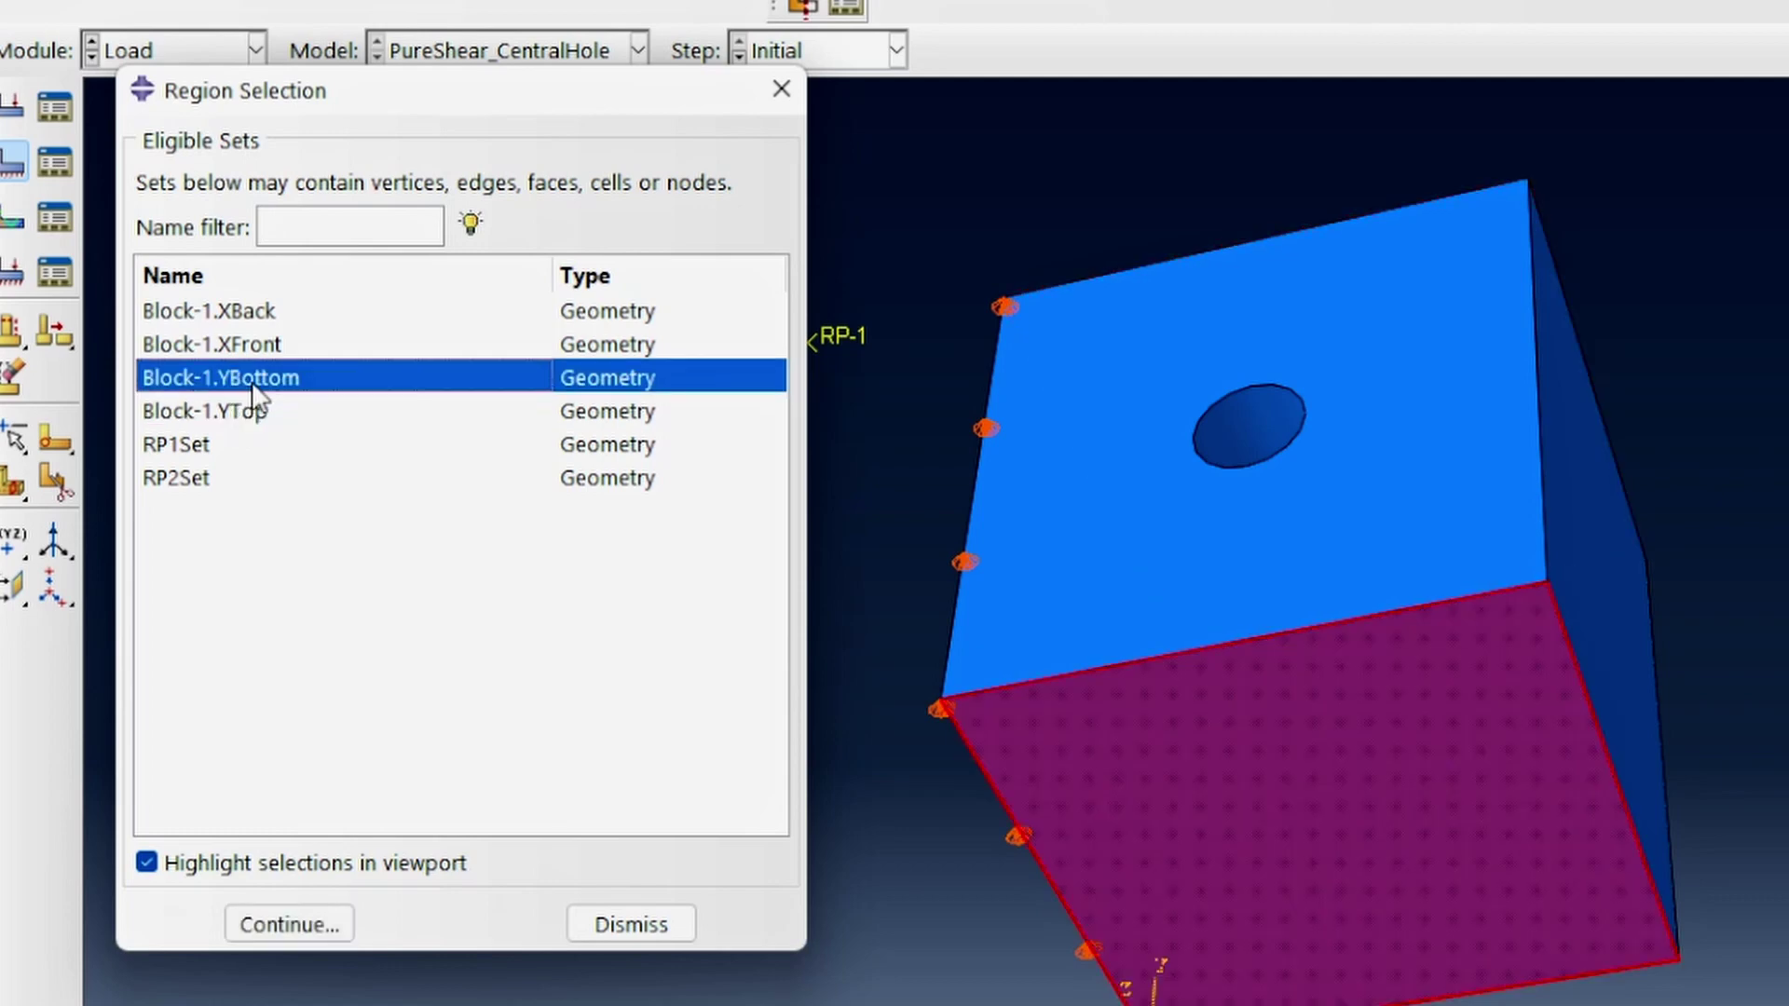
pyautogui.click(291, 927)
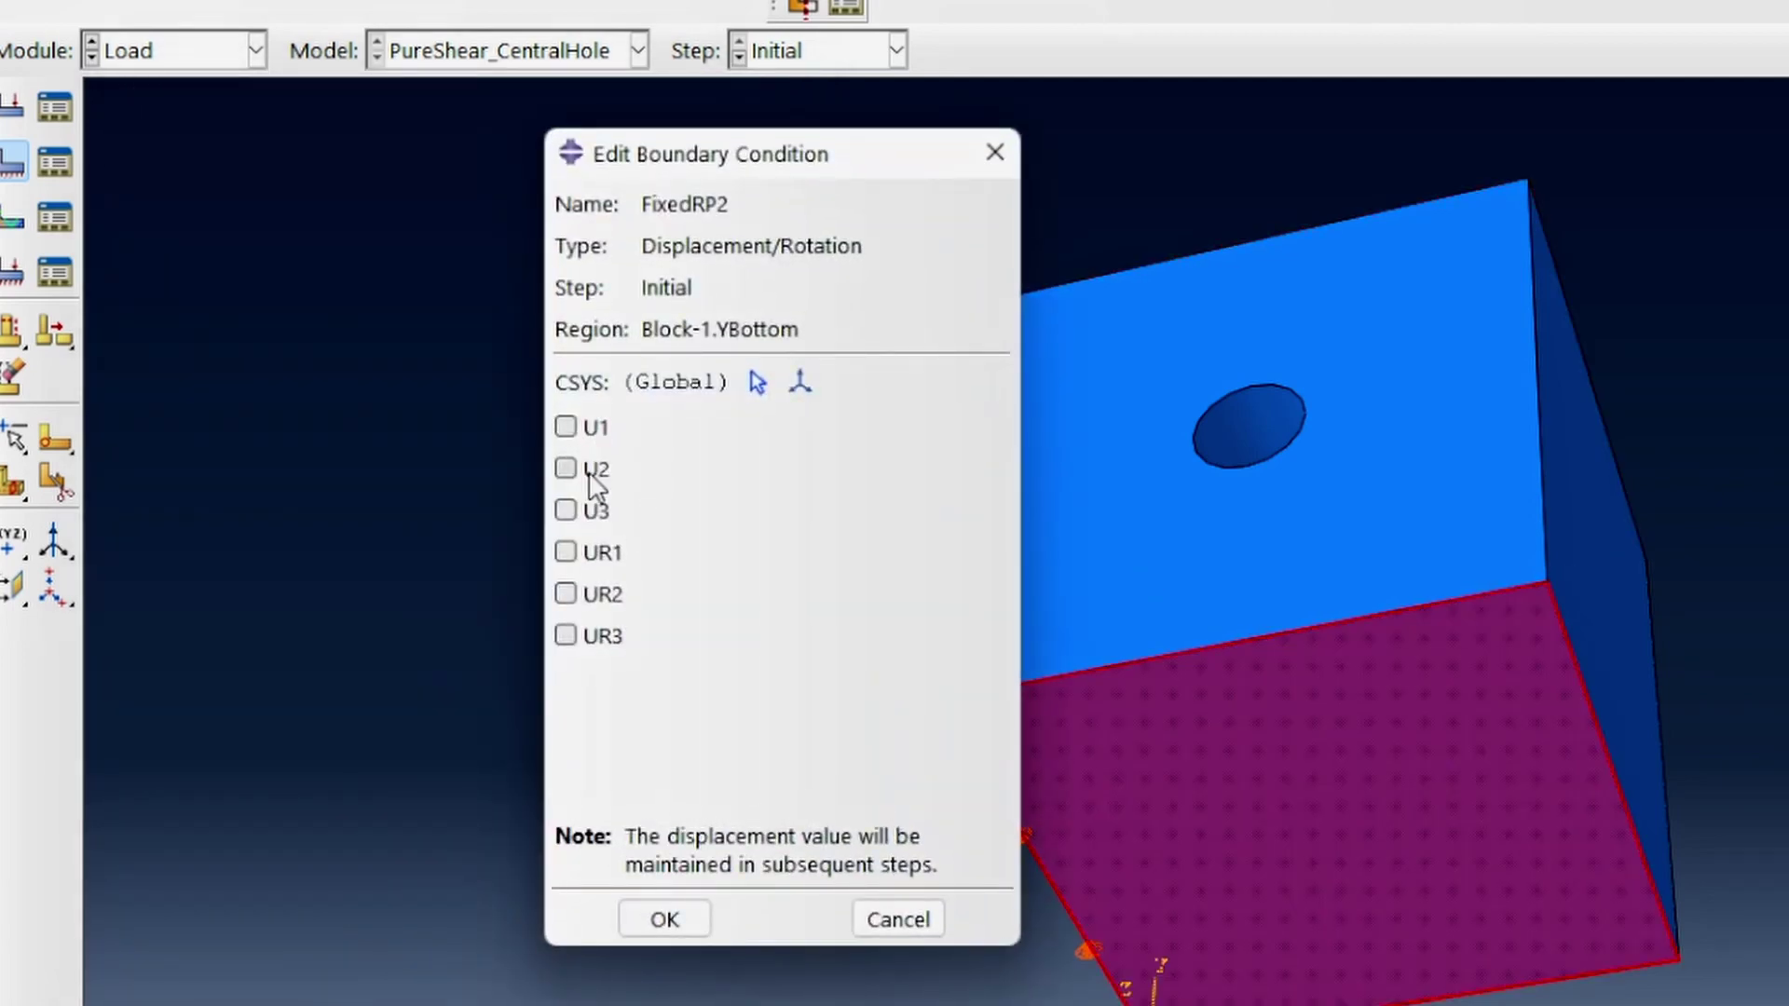
# Step: Constrain U1 and U3 in FixedRP2, accept it, and list the model's boundary conditions
pyautogui.click(566, 427)
pyautogui.click(566, 511)
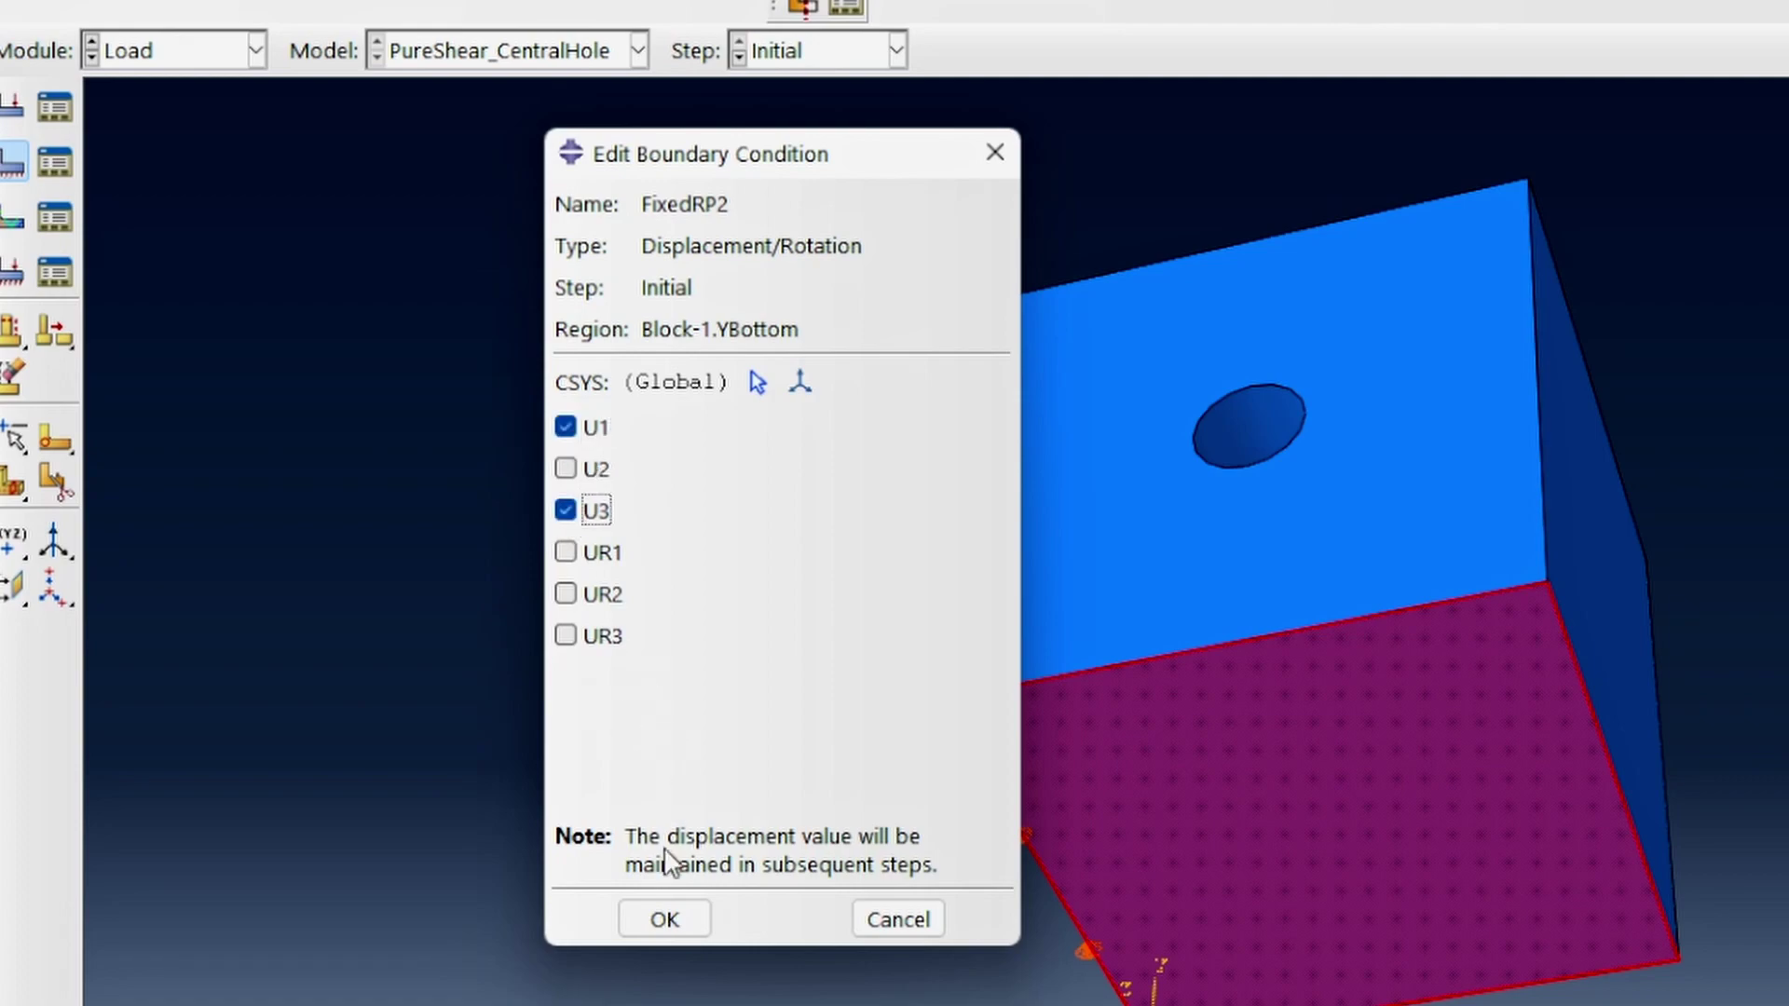
pyautogui.click(666, 920)
pyautogui.click(45, 637)
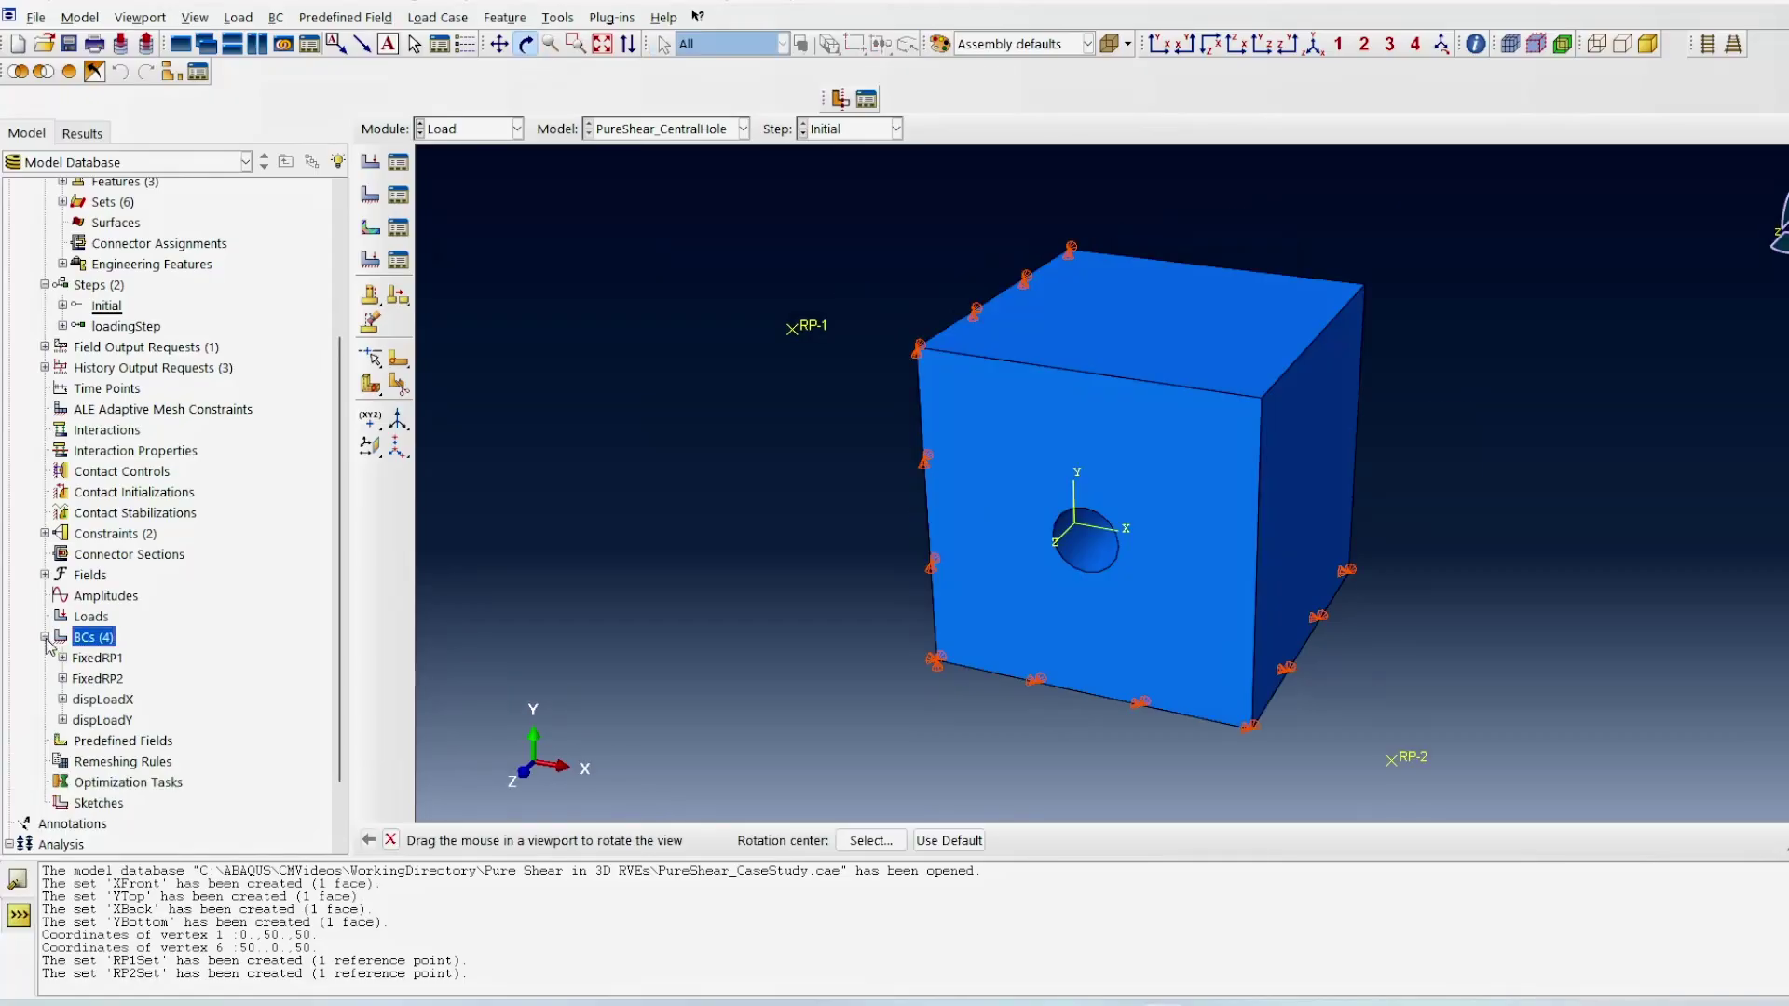
pyautogui.click(110, 700)
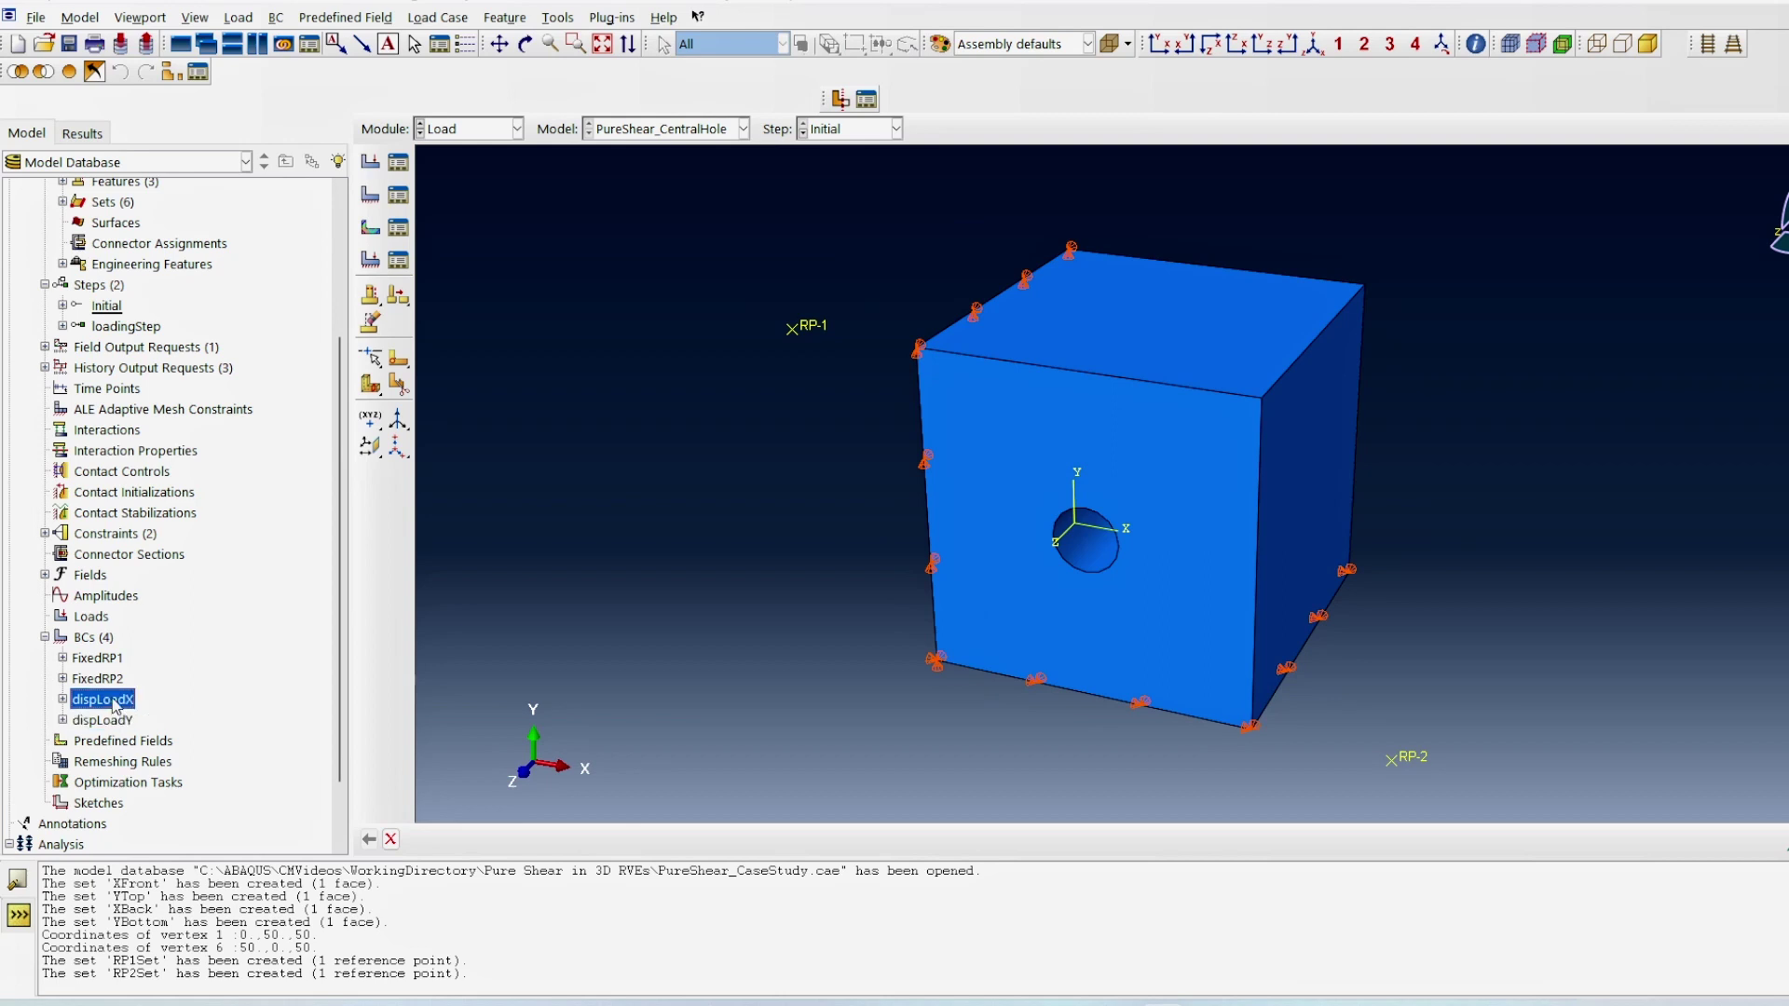
# Step: Create a full analysis job named PureShear_CentralHole_Problem for the PureShear_CentralHole model and submit it
pyautogui.scroll(-2, 121, 722)
pyautogui.doubleClick(67, 782)
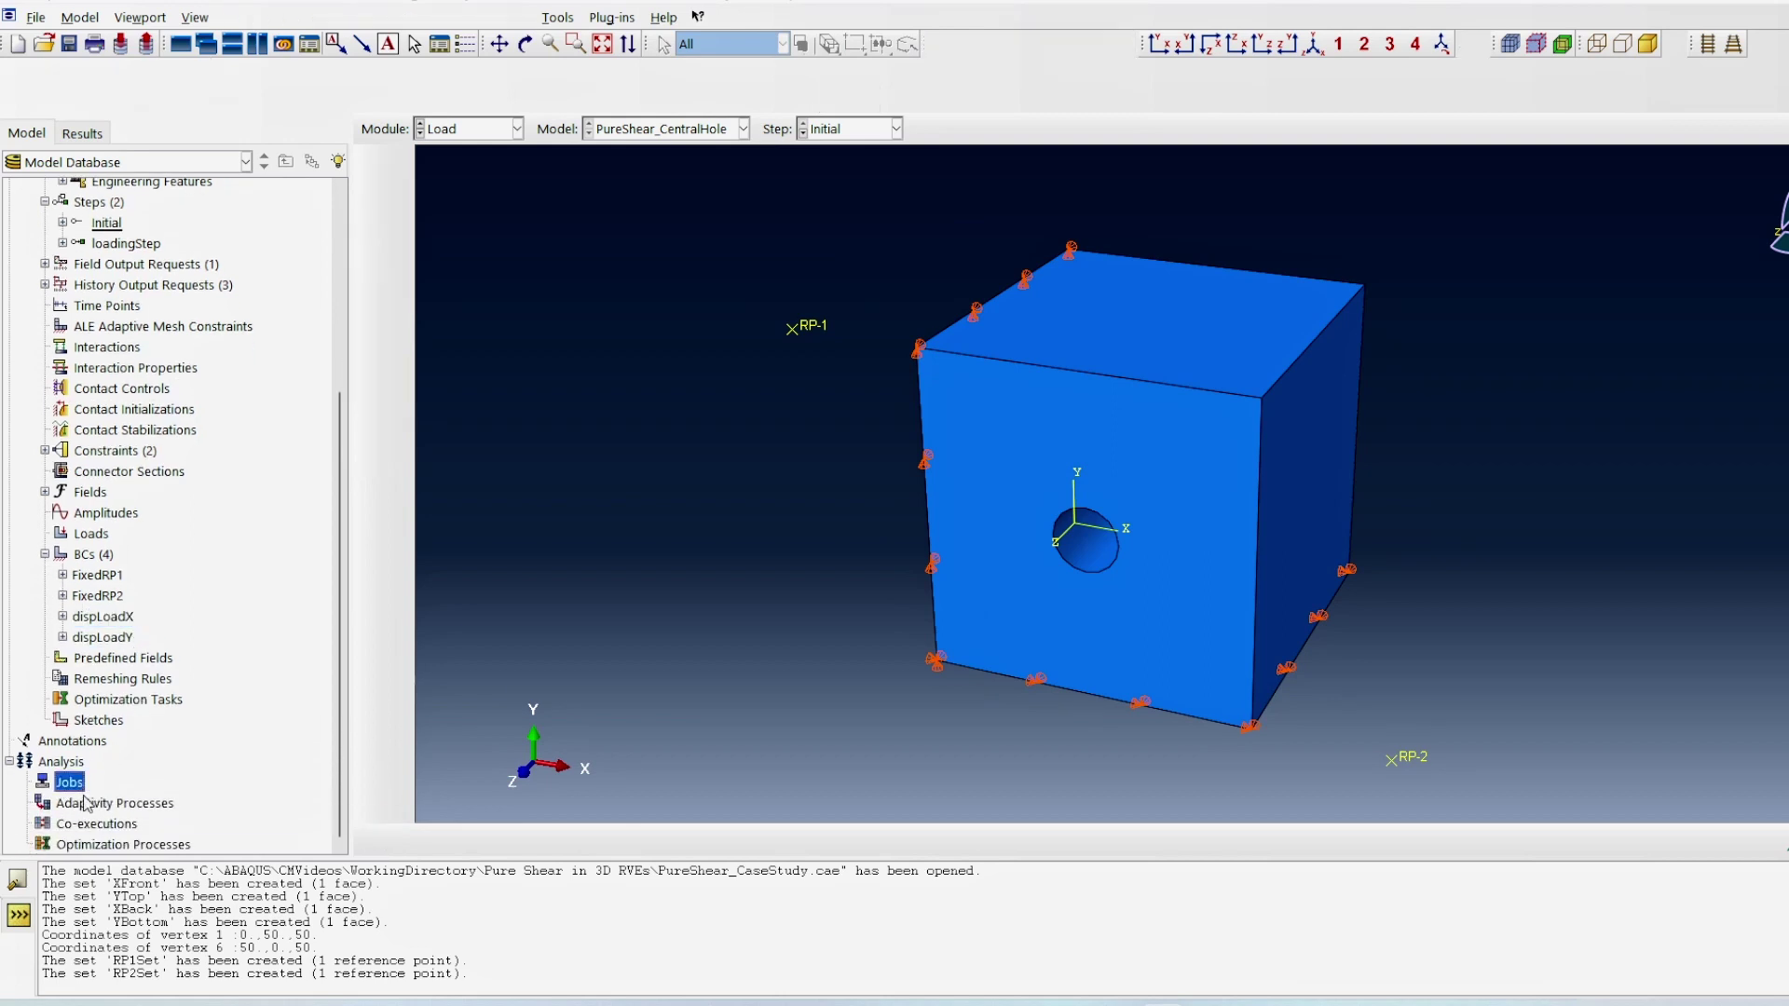
pyautogui.write('PureShear_CentralHole_Problem')
pyautogui.click(1123, 460)
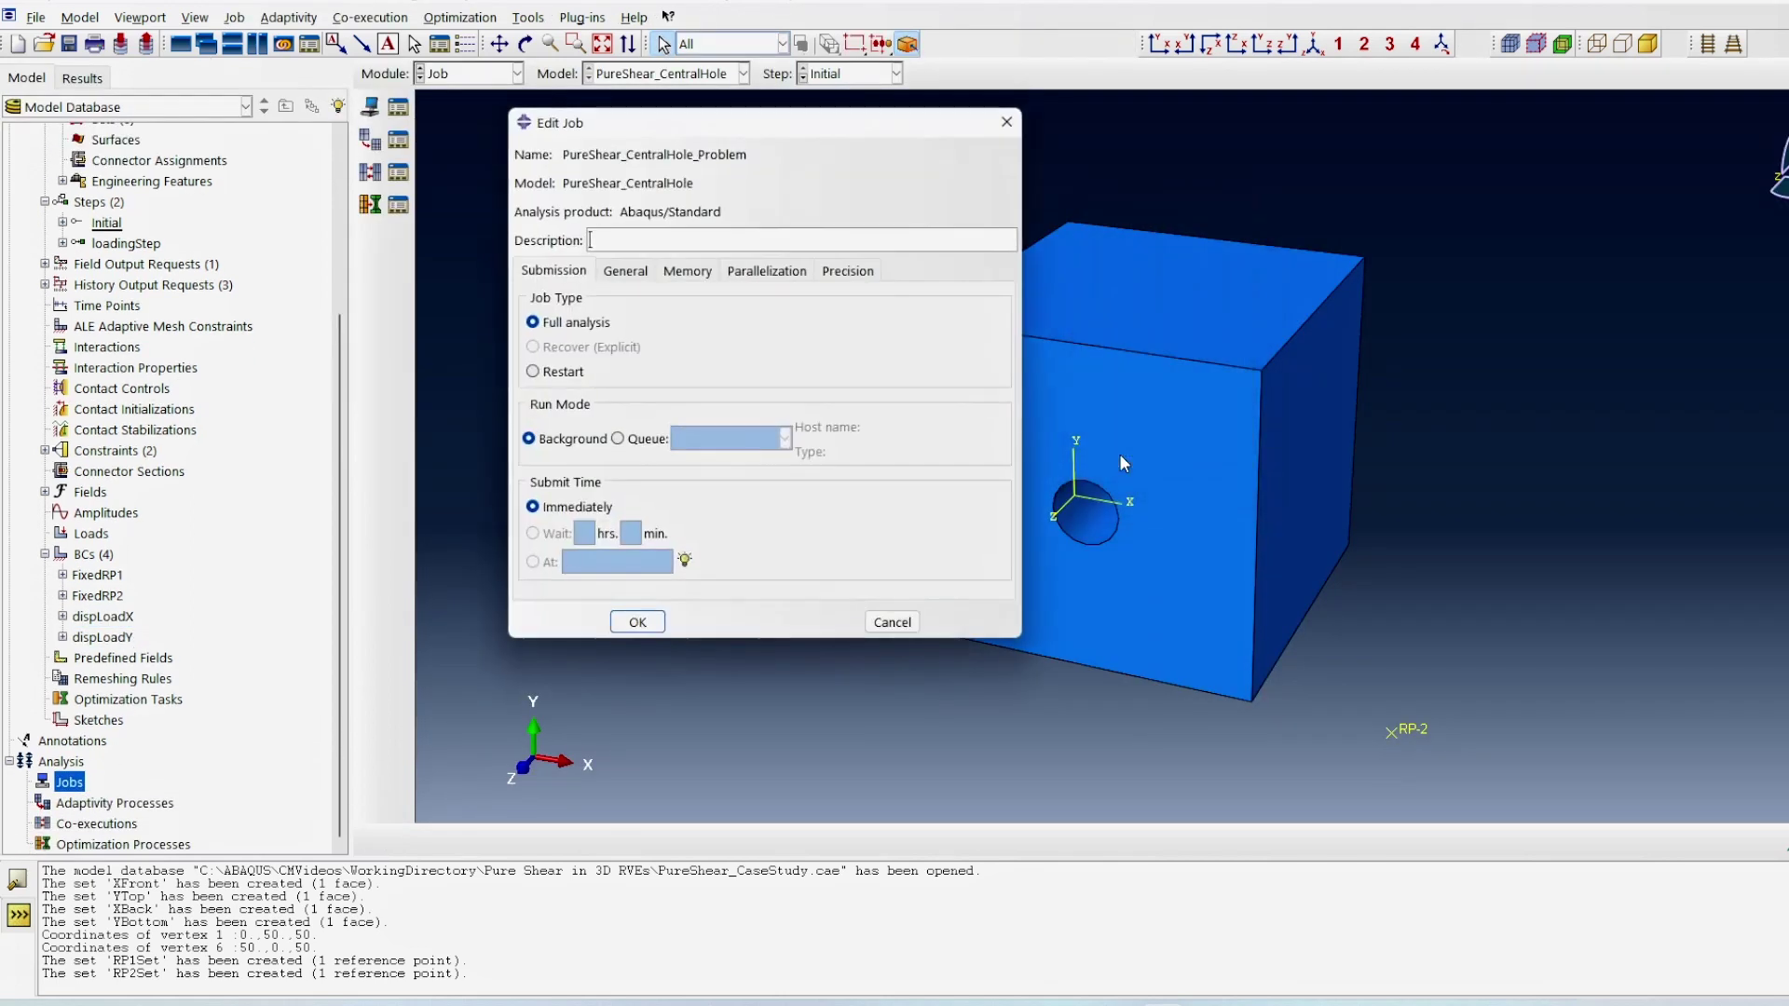
pyautogui.click(637, 621)
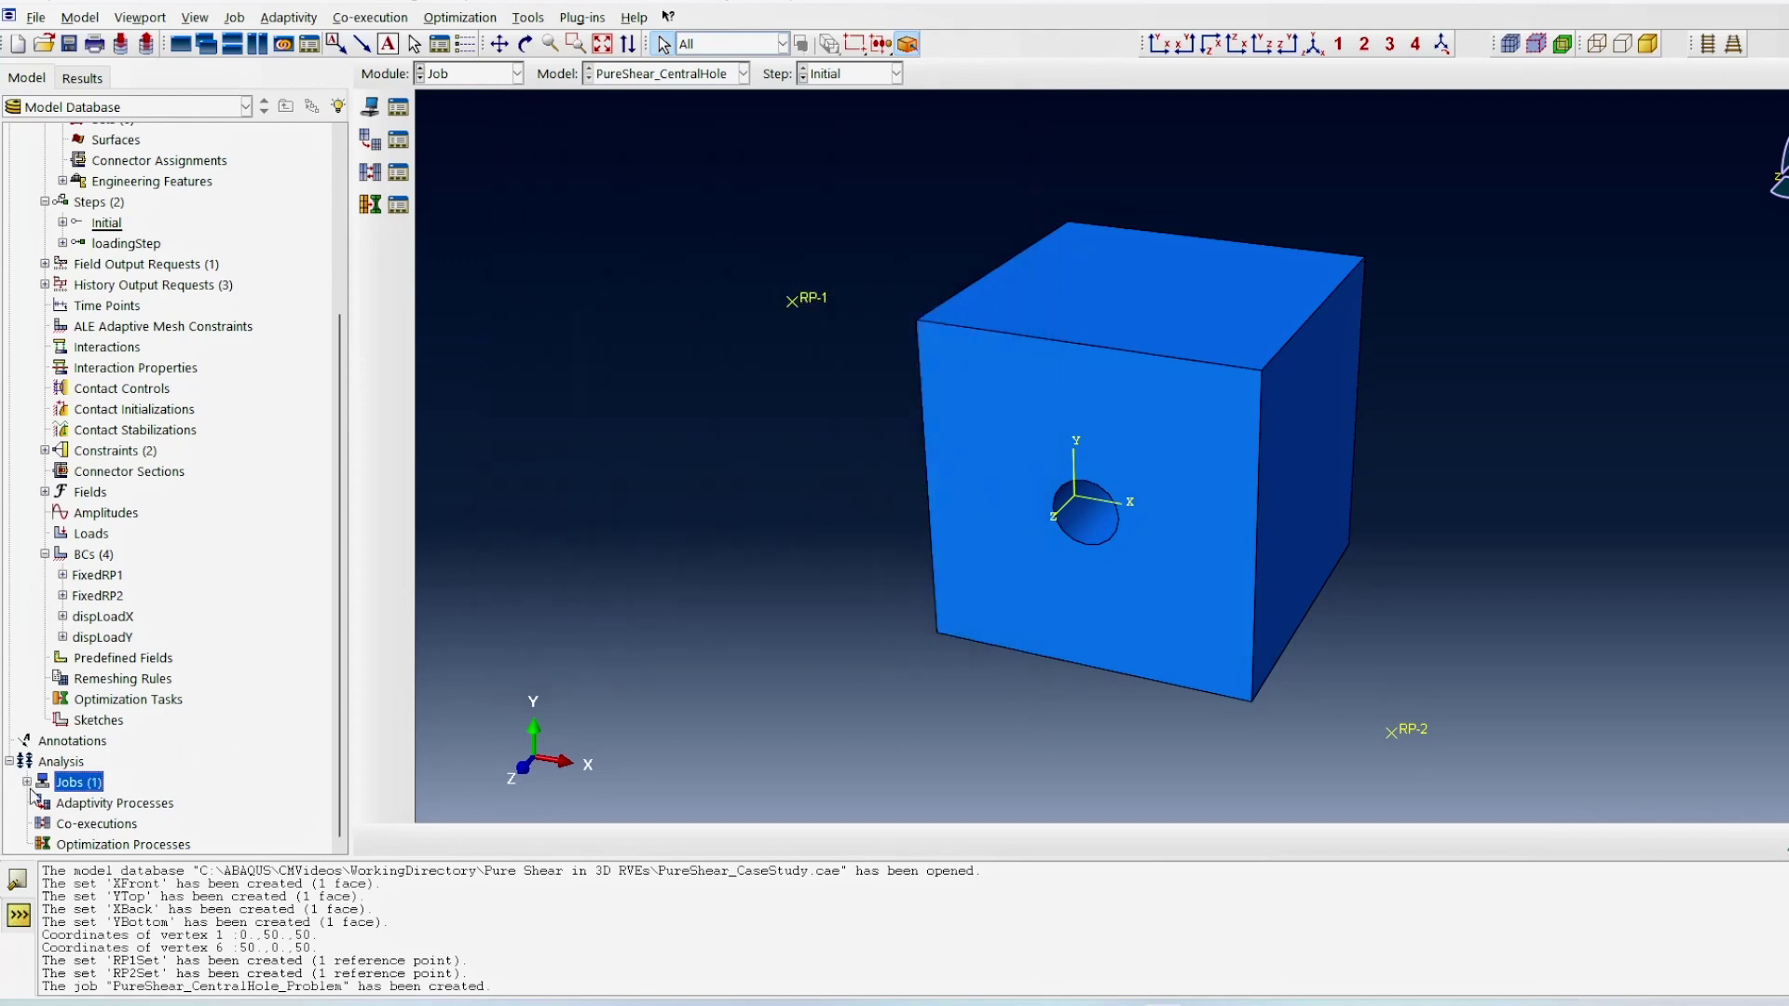
pyautogui.click(27, 782)
pyautogui.rightClick(82, 804)
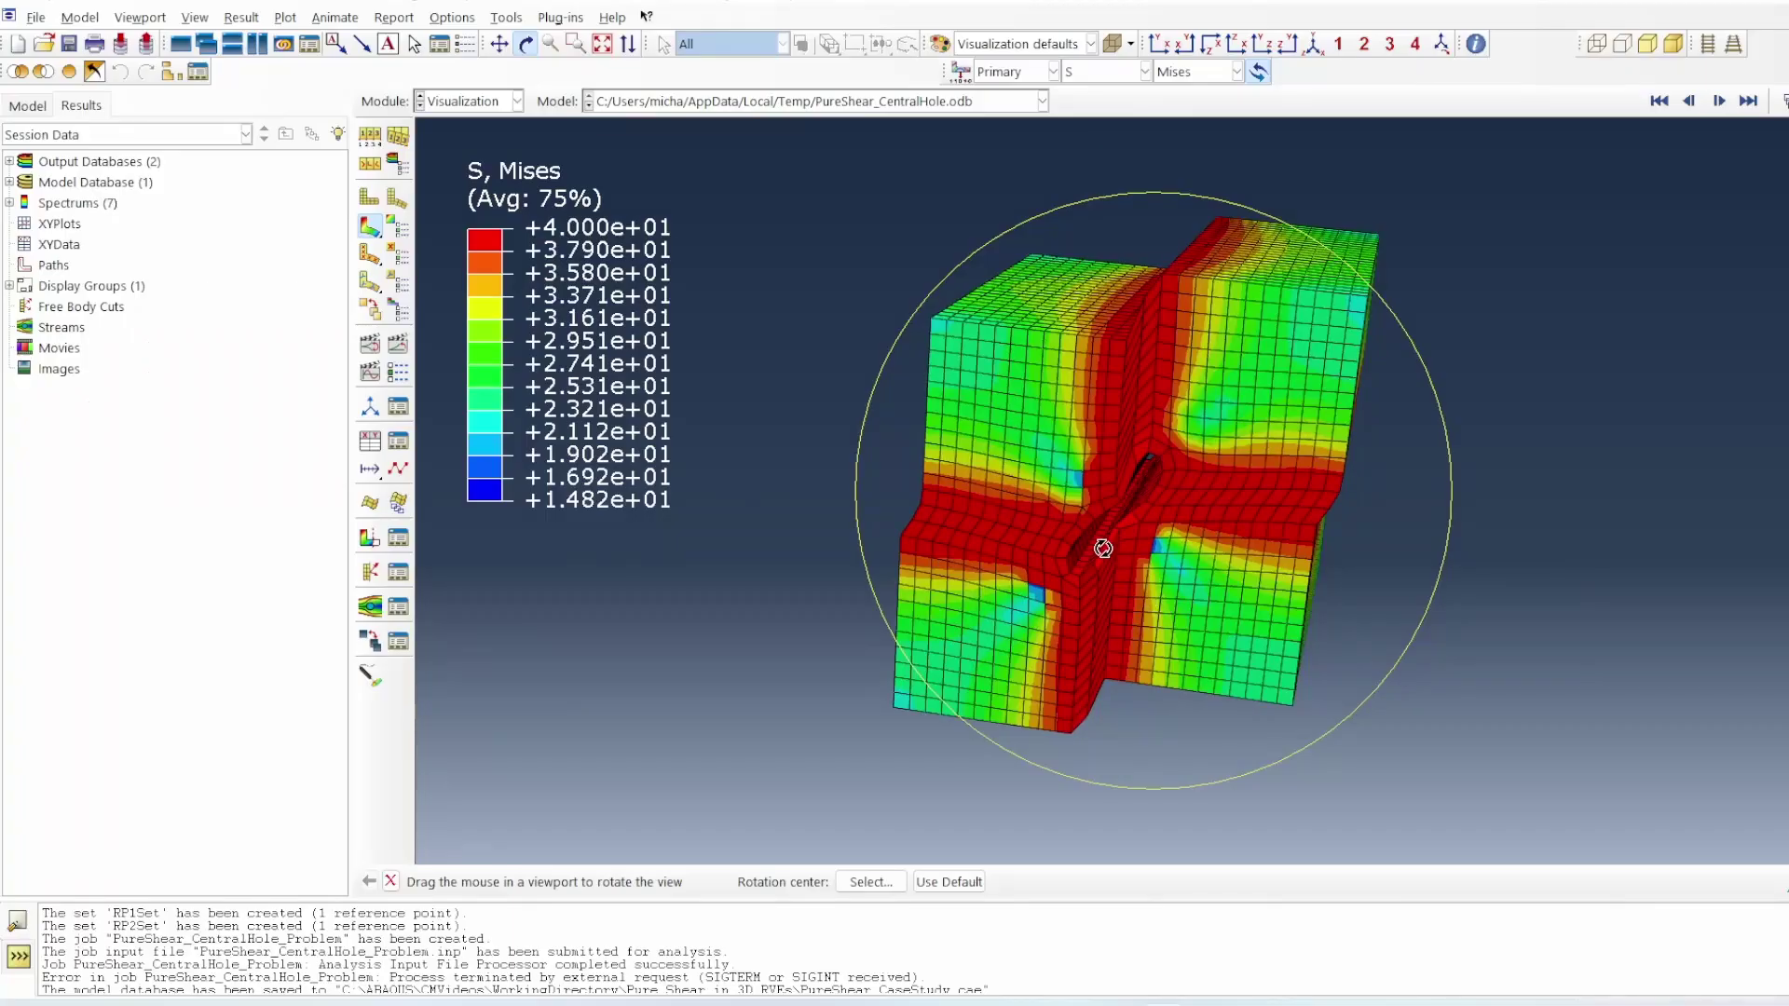
# Step: Play the time-history animation of the Mises stress contours and inspect the deforming block and its central hole from several angles
pyautogui.moveTo(1100, 549); pyautogui.dragTo(1107, 470)
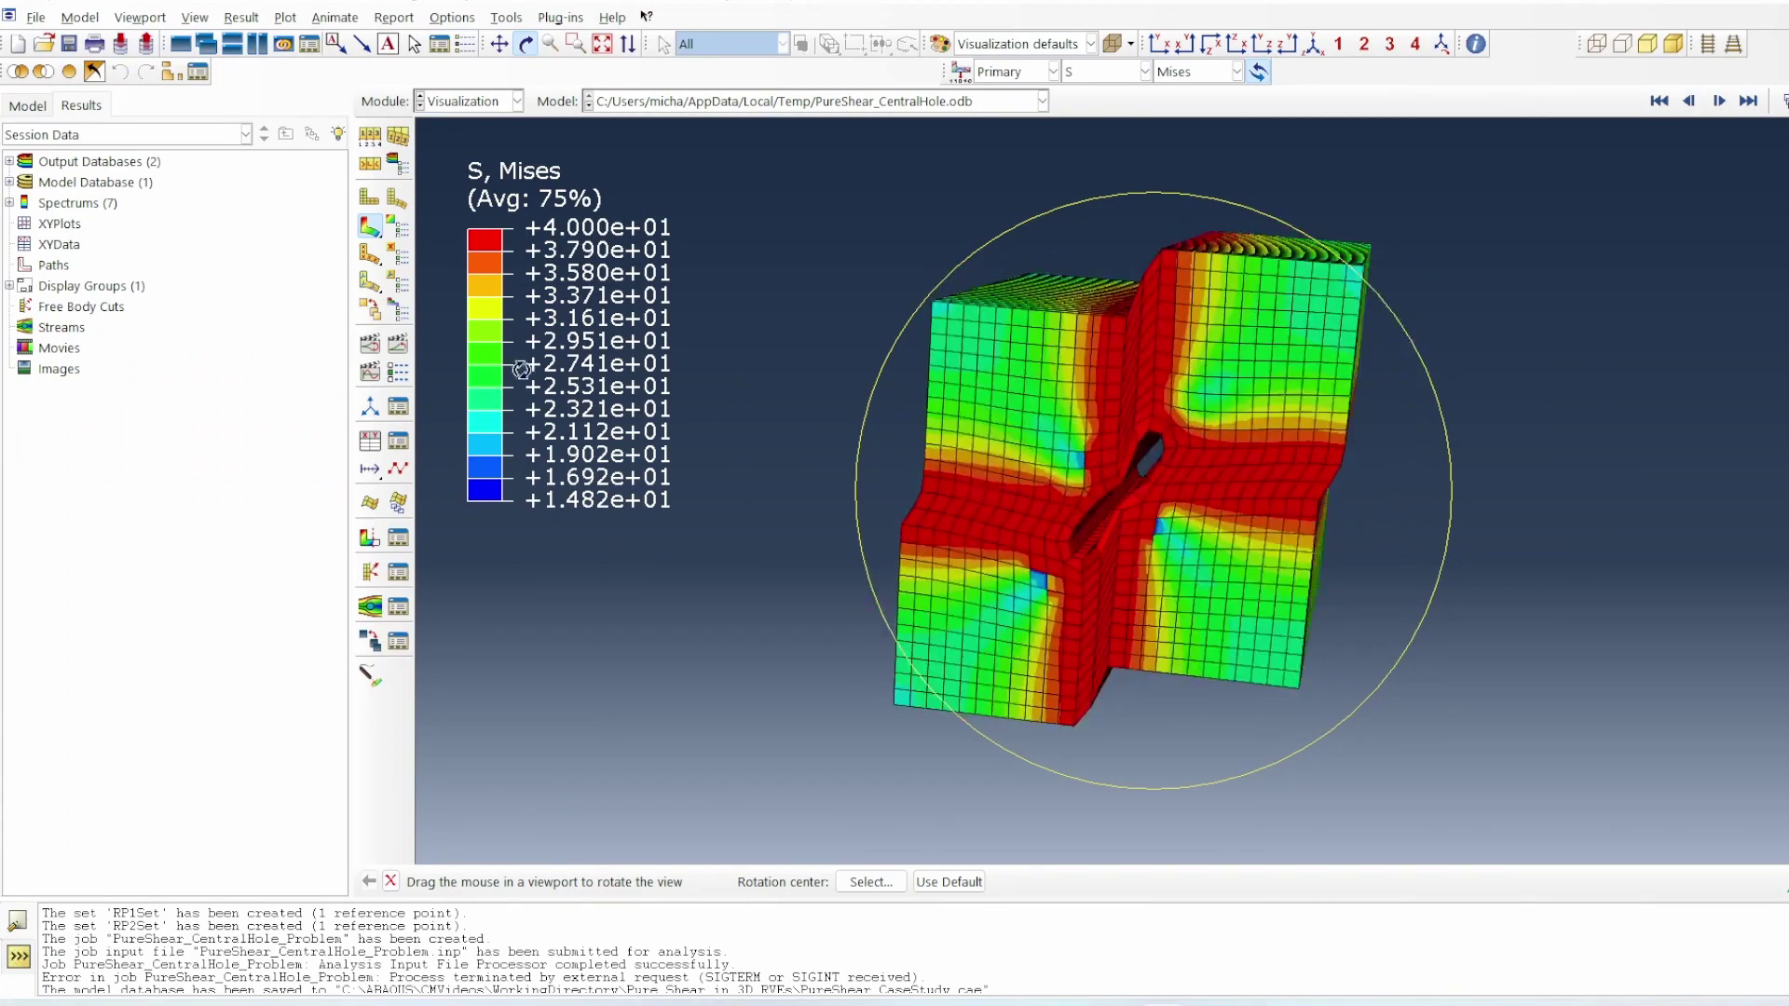
pyautogui.click(398, 343)
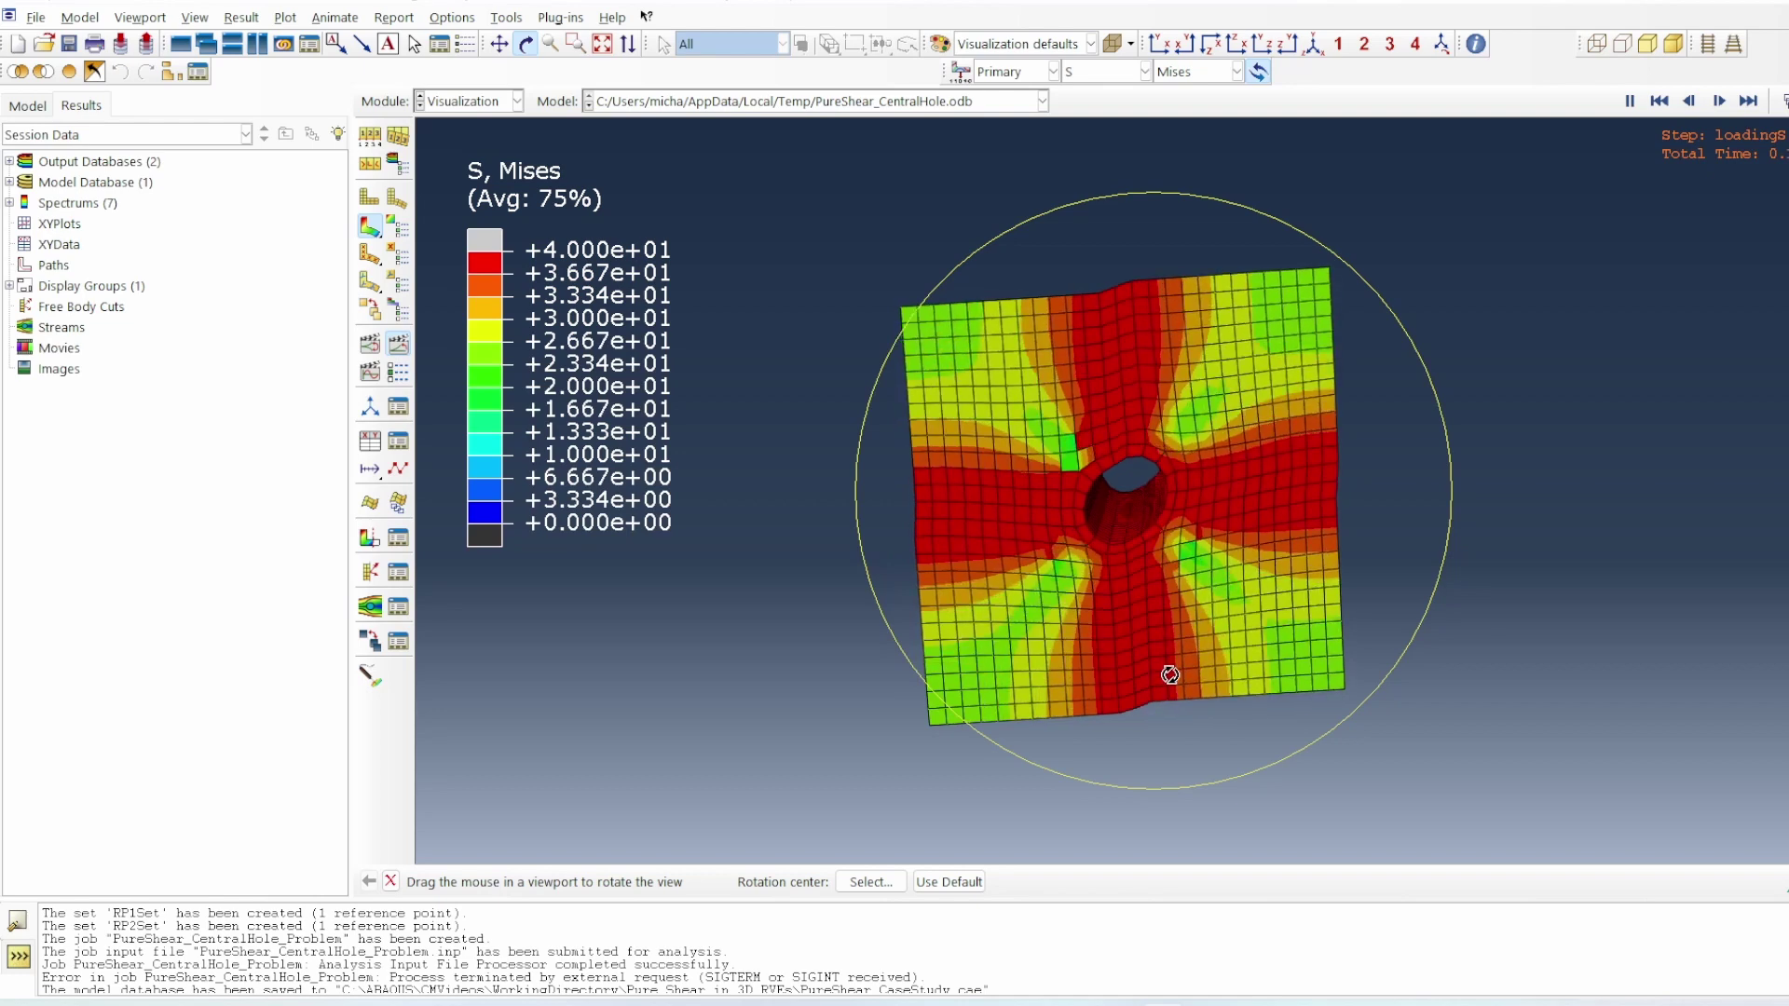
pyautogui.moveTo(1242, 671); pyautogui.dragTo(1224, 696)
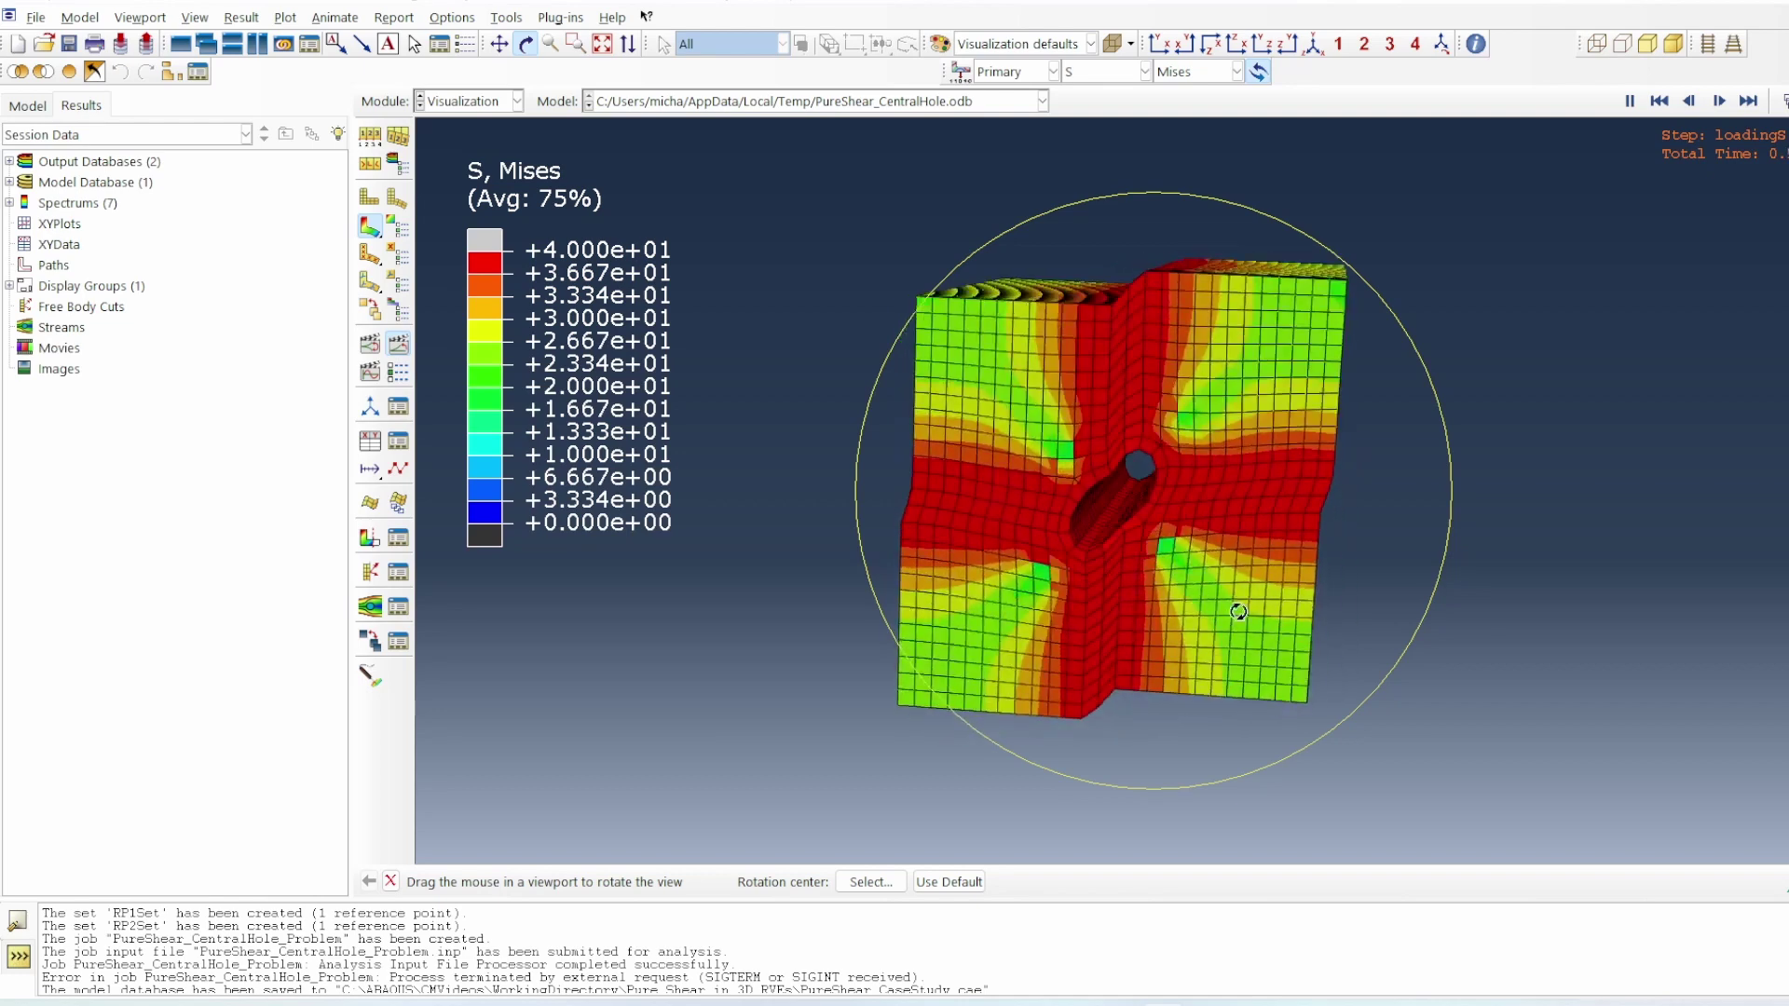
pyautogui.click(372, 230)
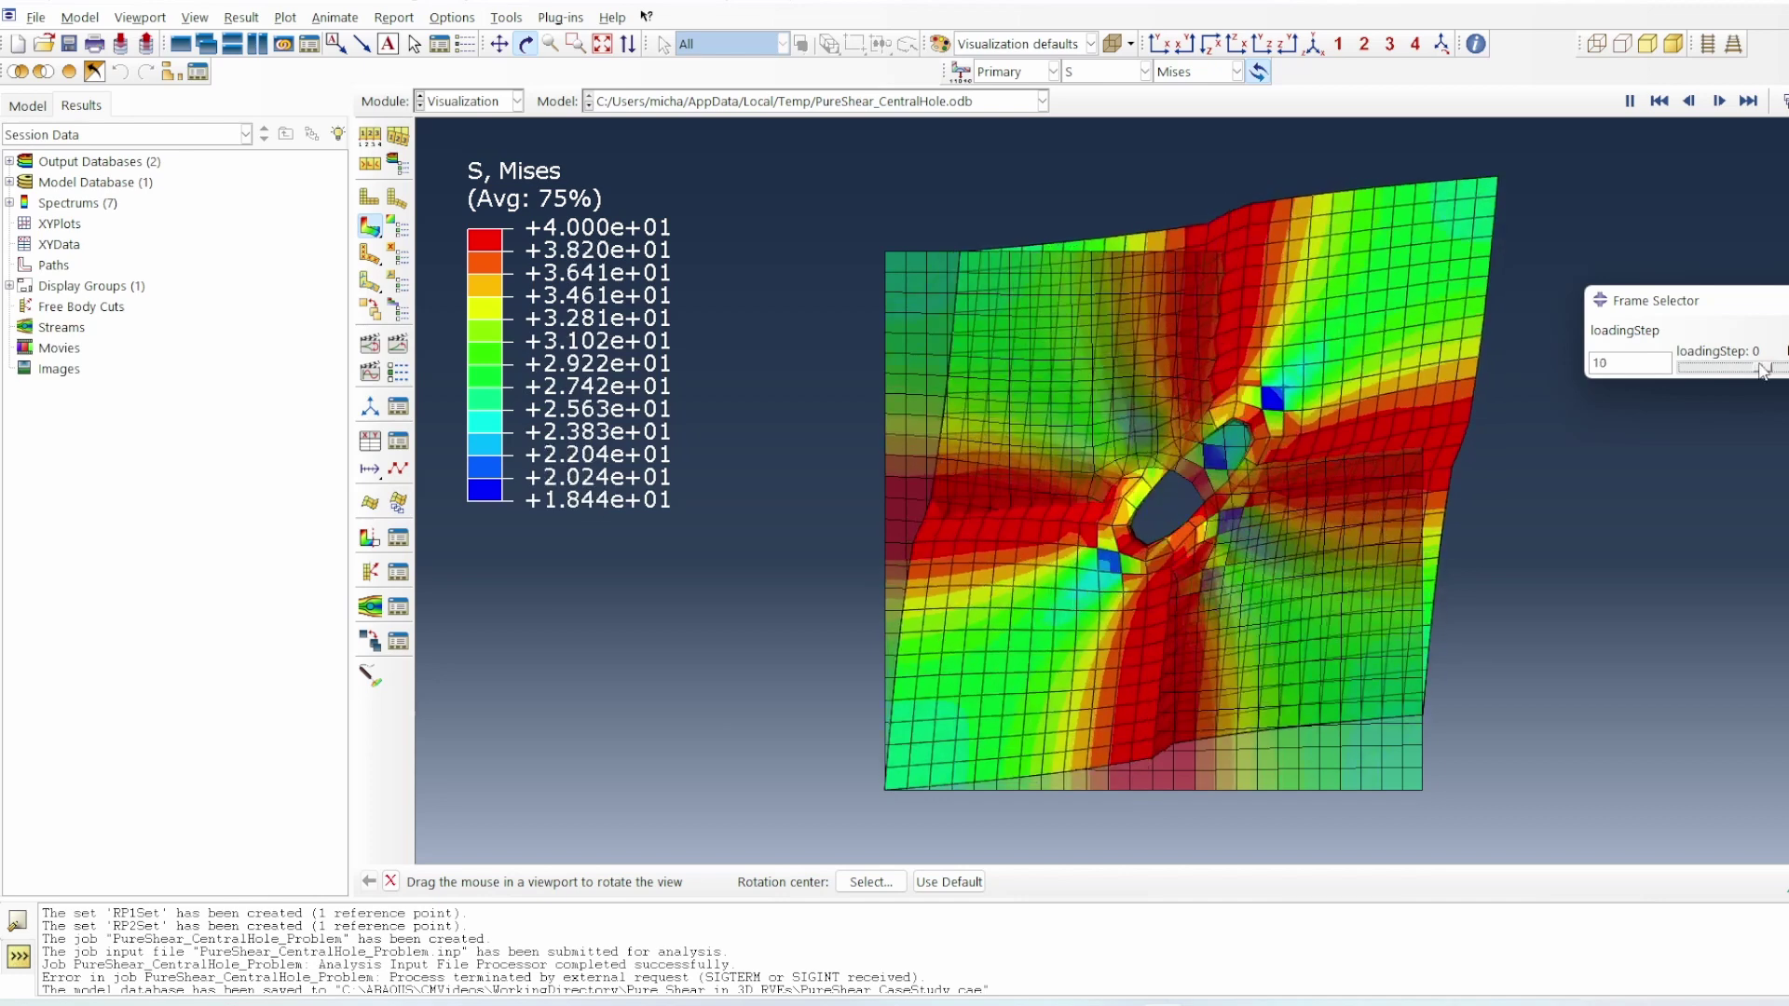
# Step: Step through the loadingStep frames, including frames 2 and 4, to examine how the Mises stress develops around the hole
pyautogui.moveTo(1724, 371)
pyautogui.mouseDown()
pyautogui.moveTo(1687, 371)
pyautogui.moveTo(1702, 372)
pyautogui.mouseUp()
pyautogui.moveTo(1708, 310); pyautogui.dragTo(1662, 233)
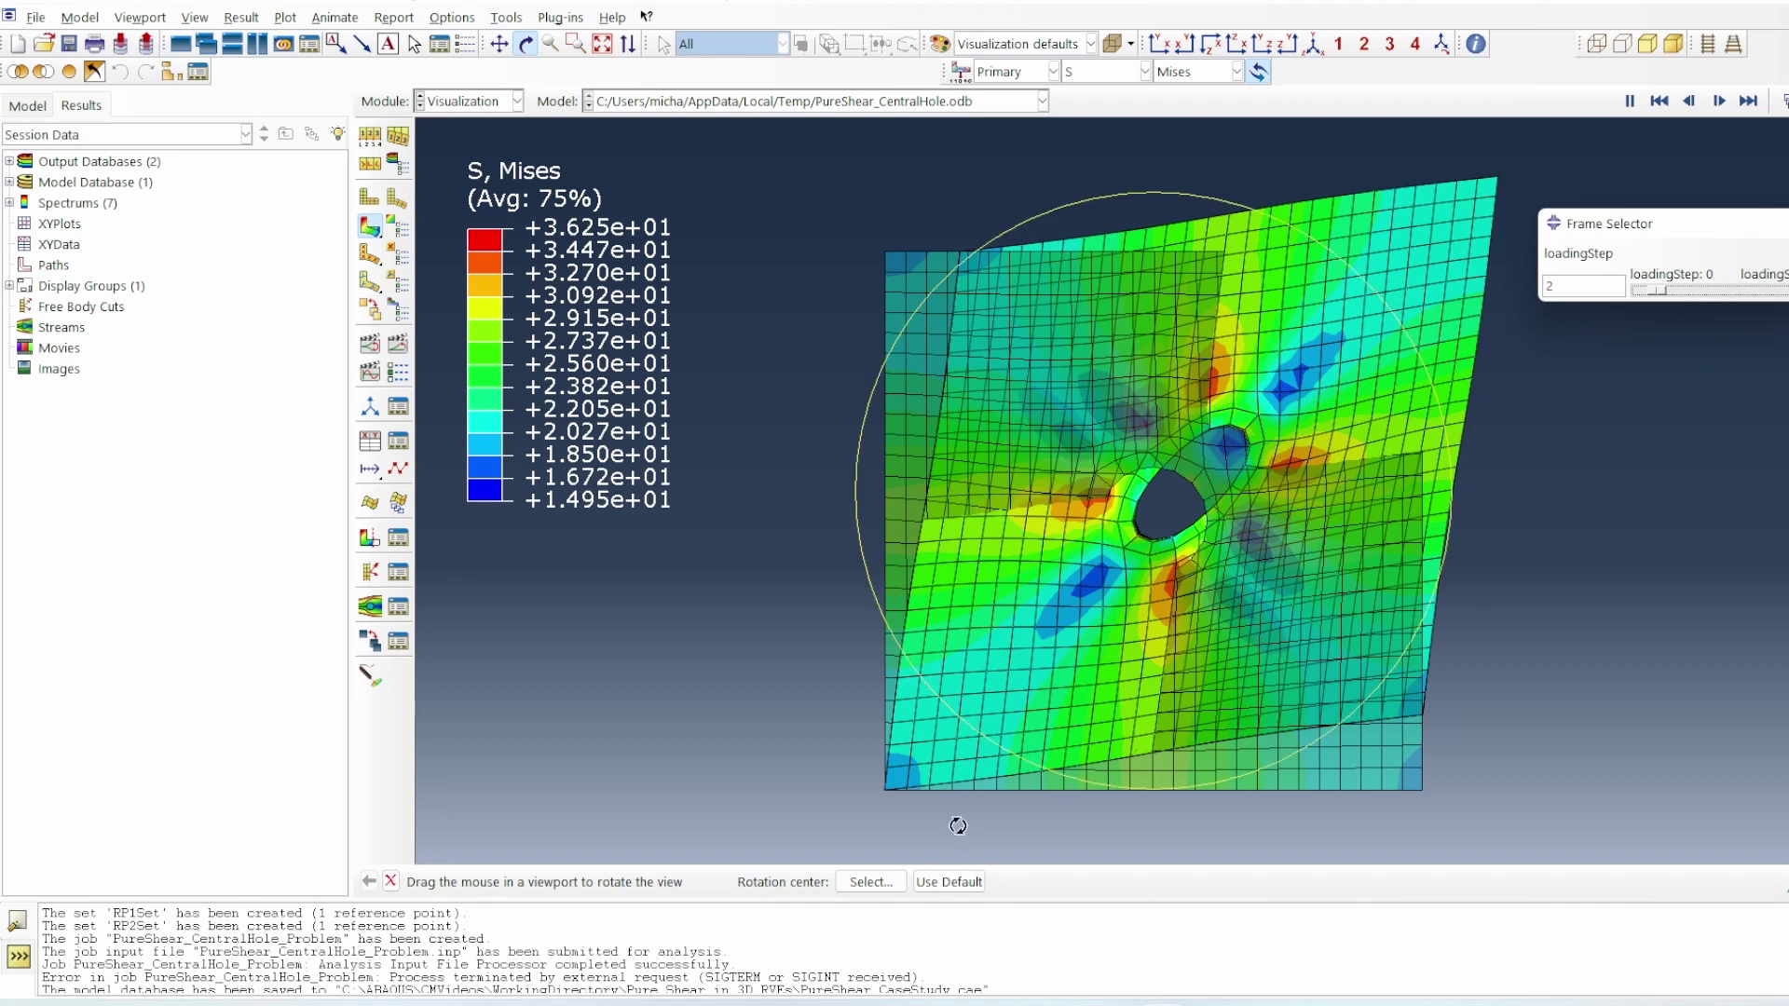
pyautogui.moveTo(1659, 298)
pyautogui.mouseDown()
pyautogui.moveTo(1637, 296)
pyautogui.moveTo(1690, 305)
pyautogui.moveTo(1673, 302)
pyautogui.mouseUp()
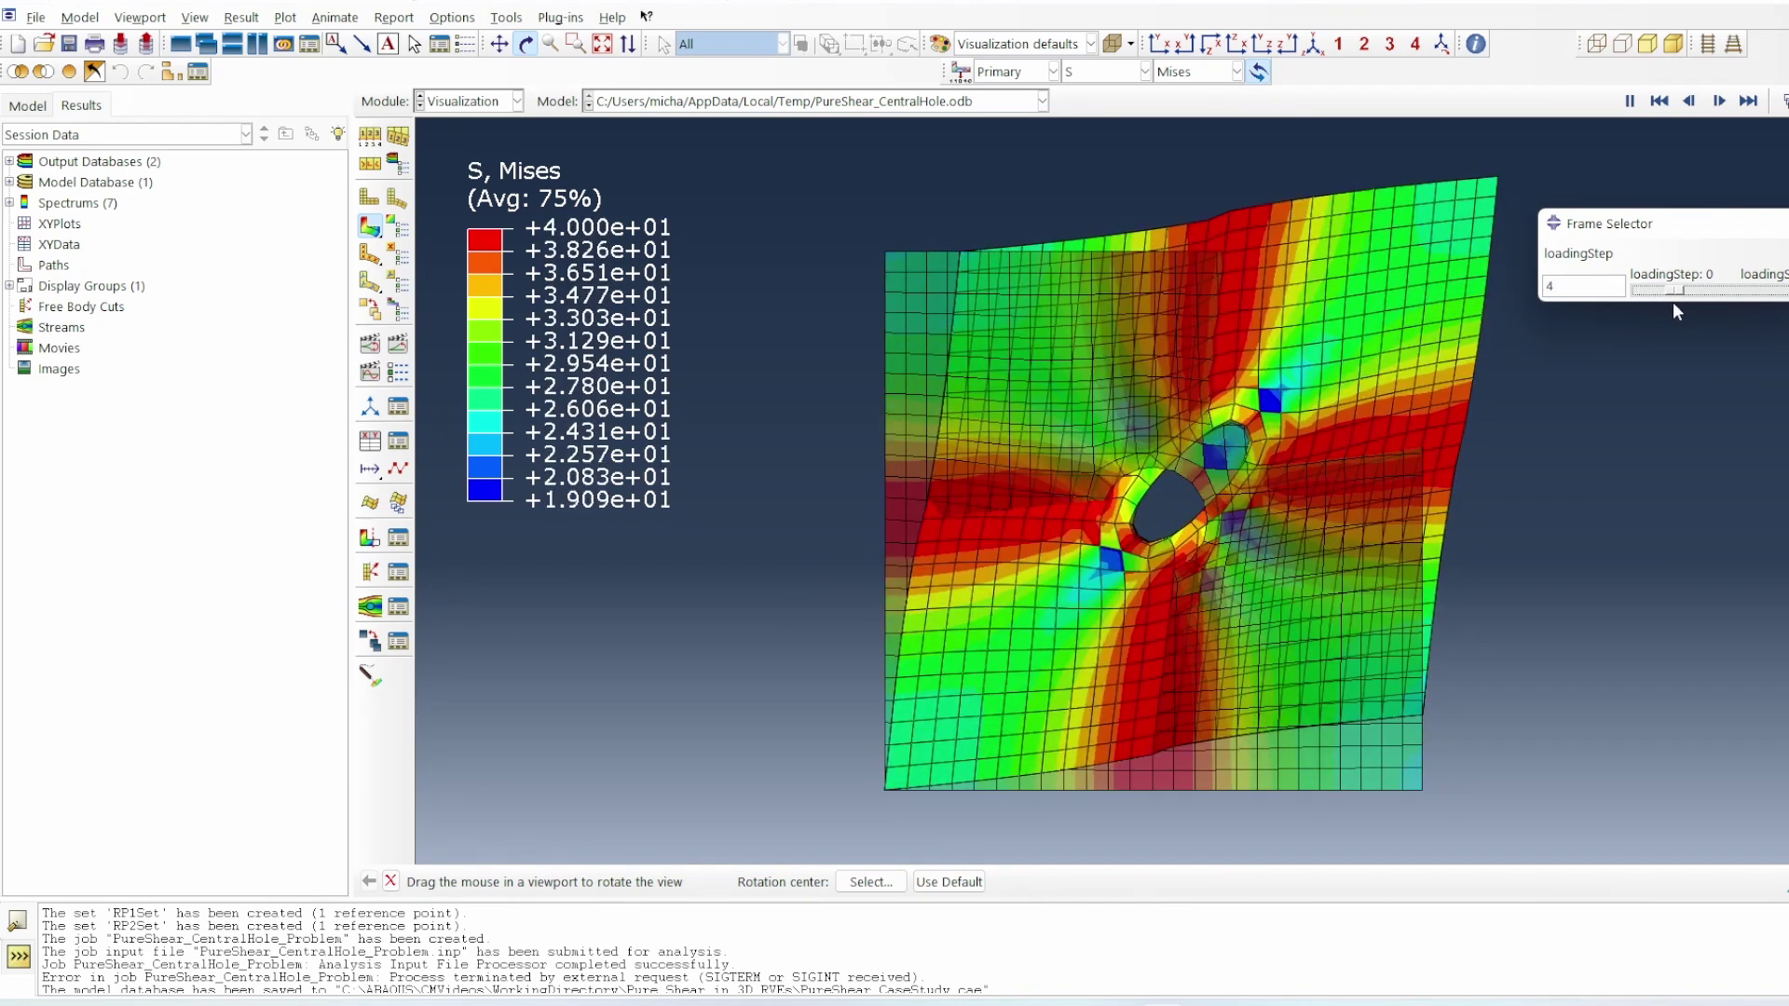
# Step: Show the plastic strain (PE) contours and step through the loadingStep frames to examine where yielding spreads from the hole
pyautogui.click(1102, 72)
pyautogui.click(1093, 135)
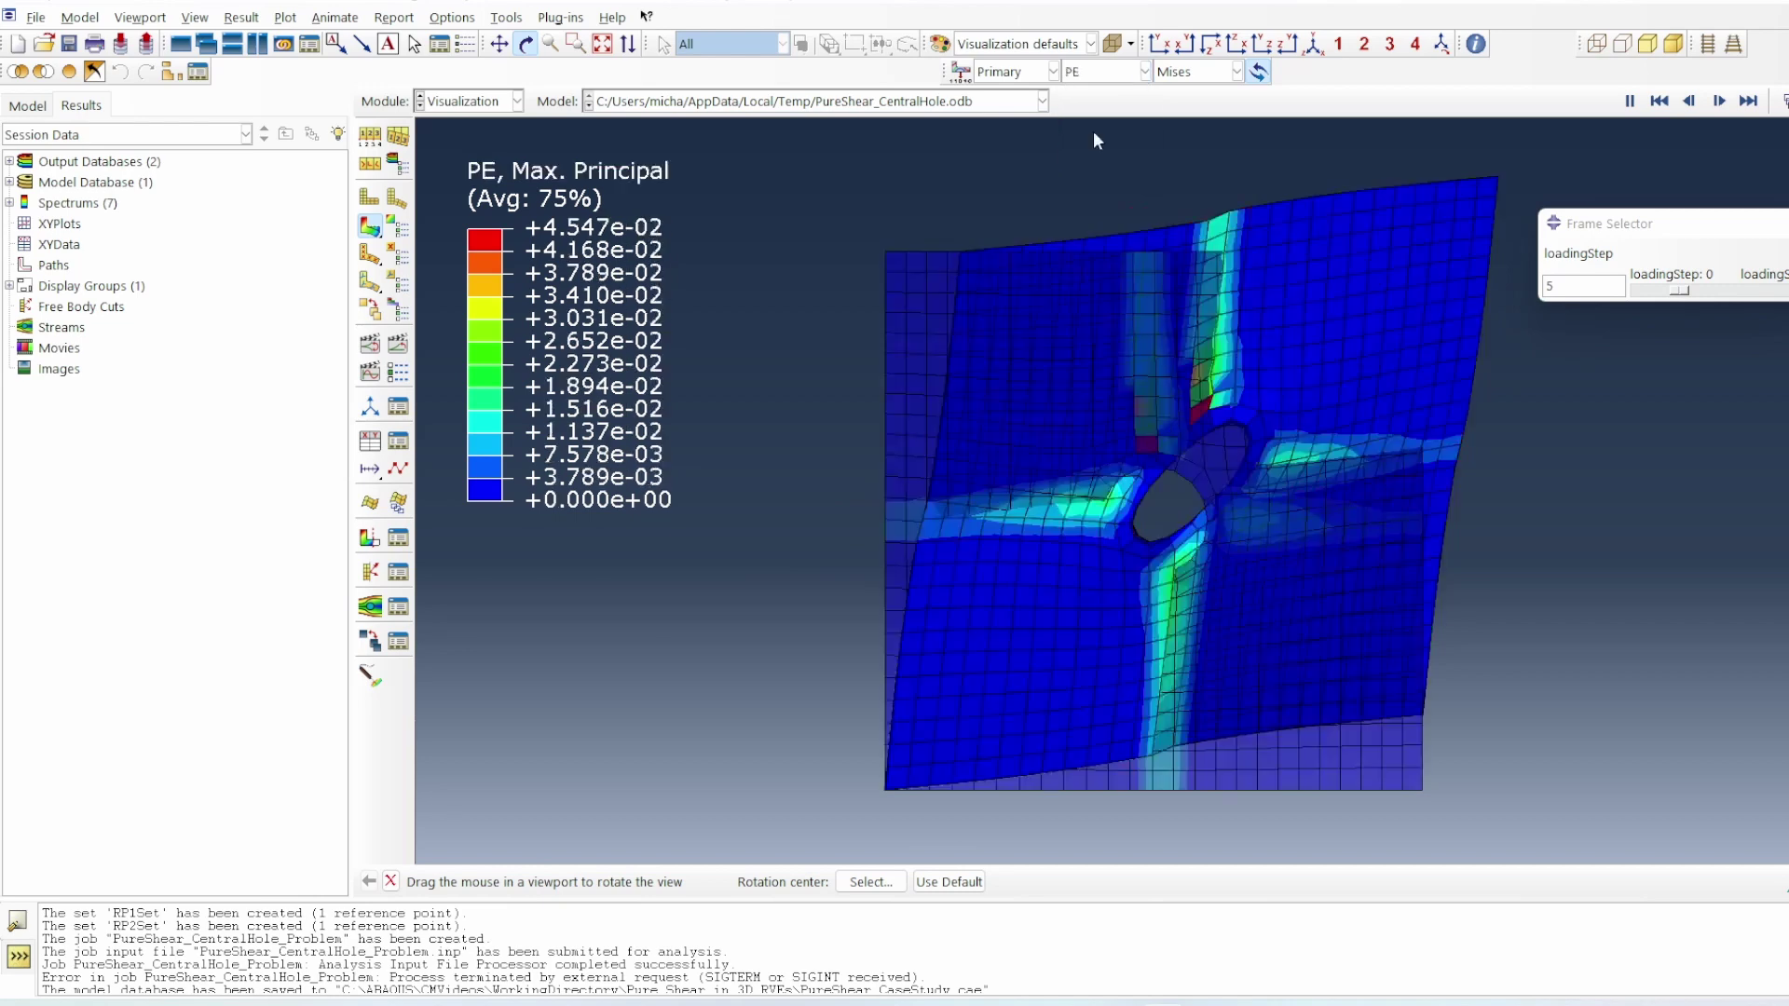
pyautogui.moveTo(1675, 297)
pyautogui.mouseDown()
pyautogui.moveTo(1728, 294)
pyautogui.moveTo(1640, 295)
pyautogui.moveTo(1692, 294)
pyautogui.mouseUp()
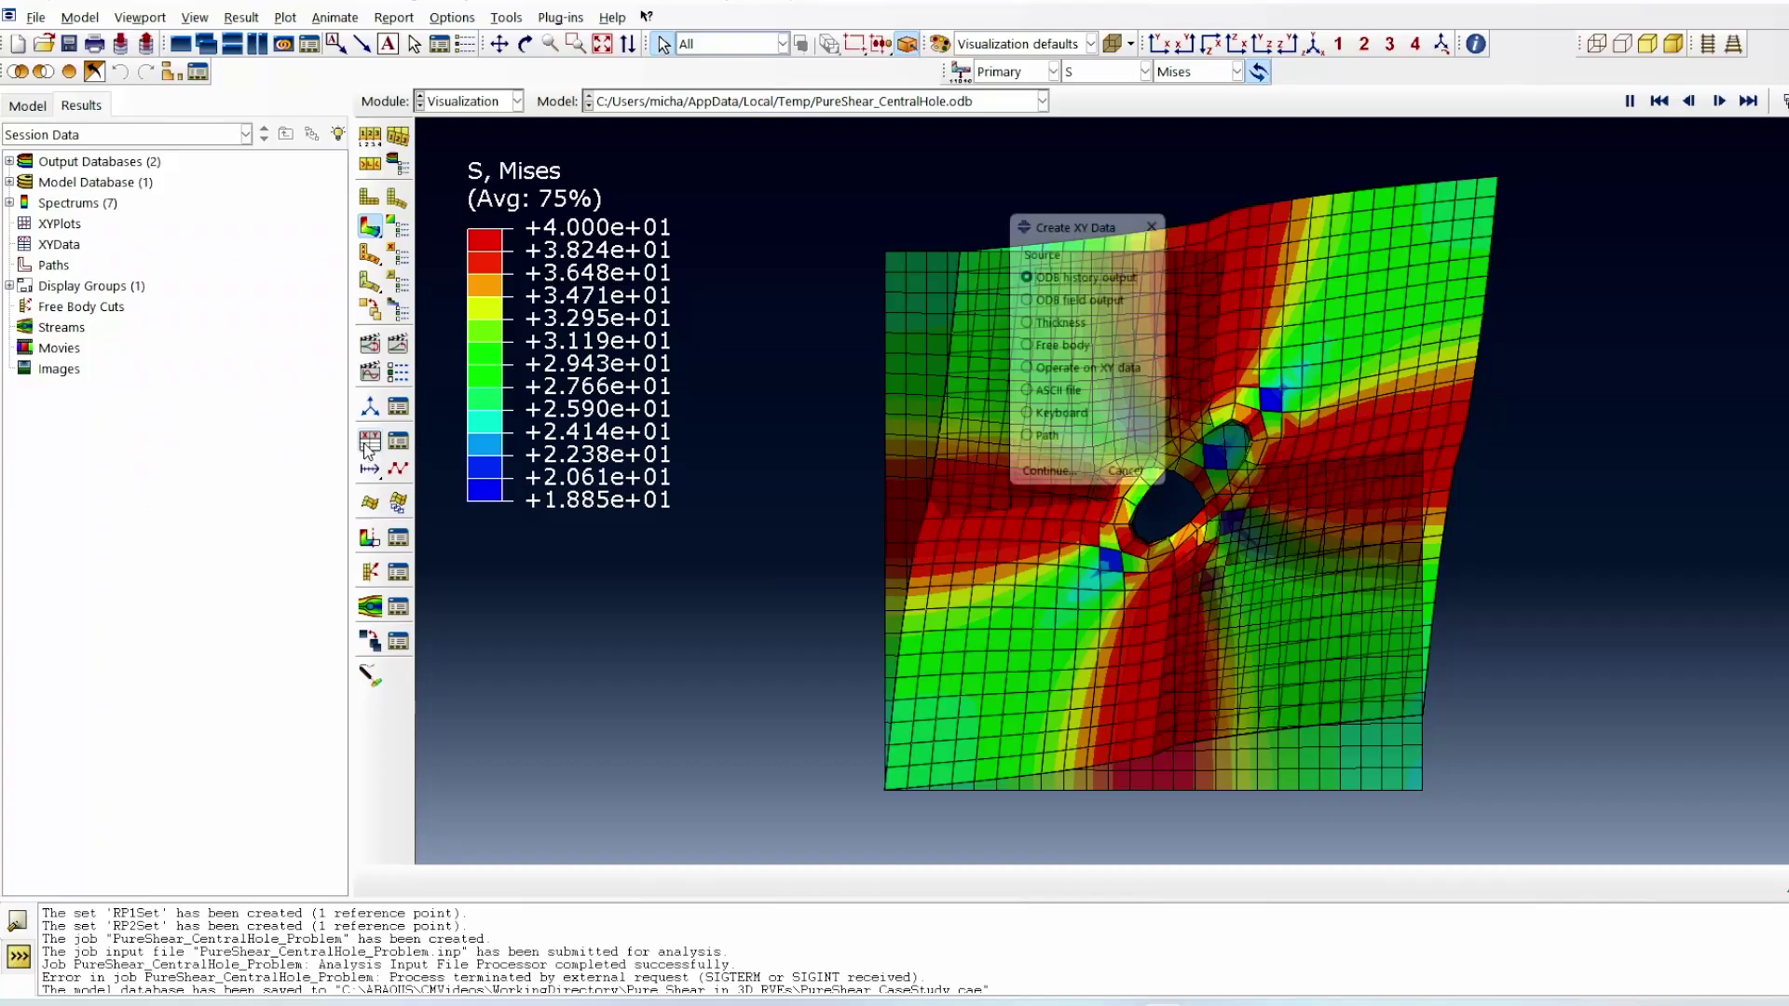
# Step: Create XY data from the ODB history output for RF1, RF2, U1 and U2 of the reference points, saved with the operation as is
pyautogui.click(1050, 484)
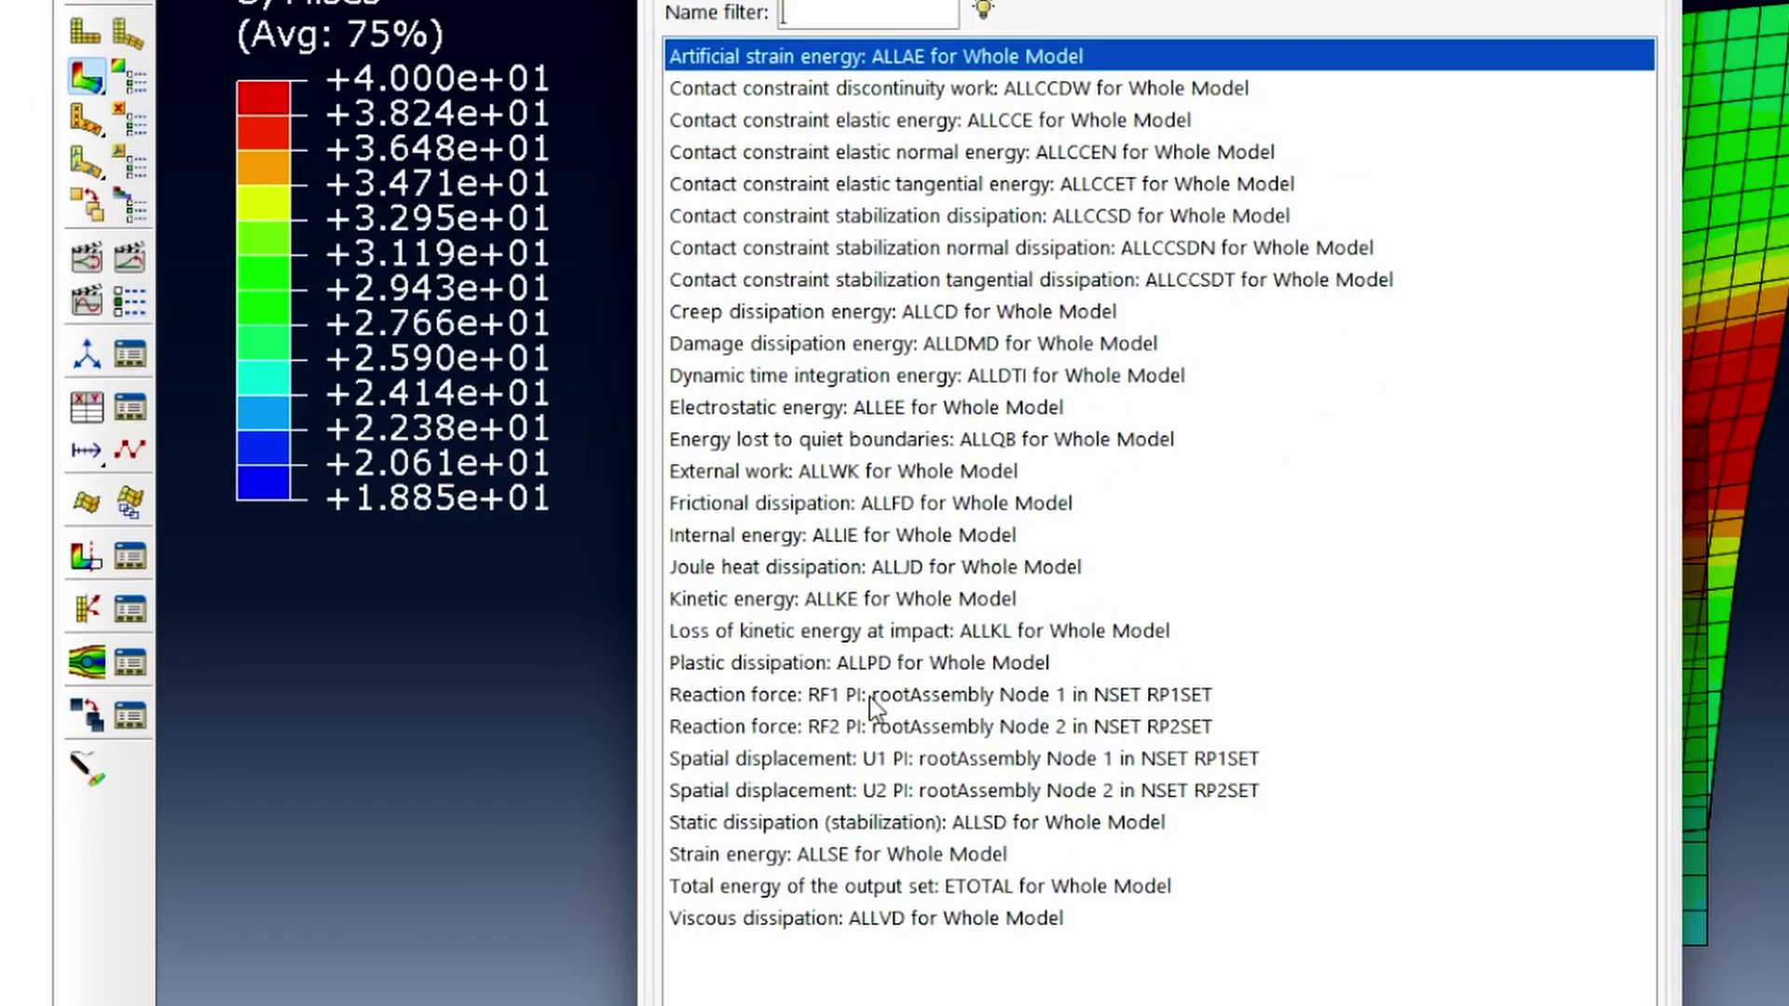
pyautogui.click(973, 774)
pyautogui.moveTo(868, 739); pyautogui.dragTo(1059, 824)
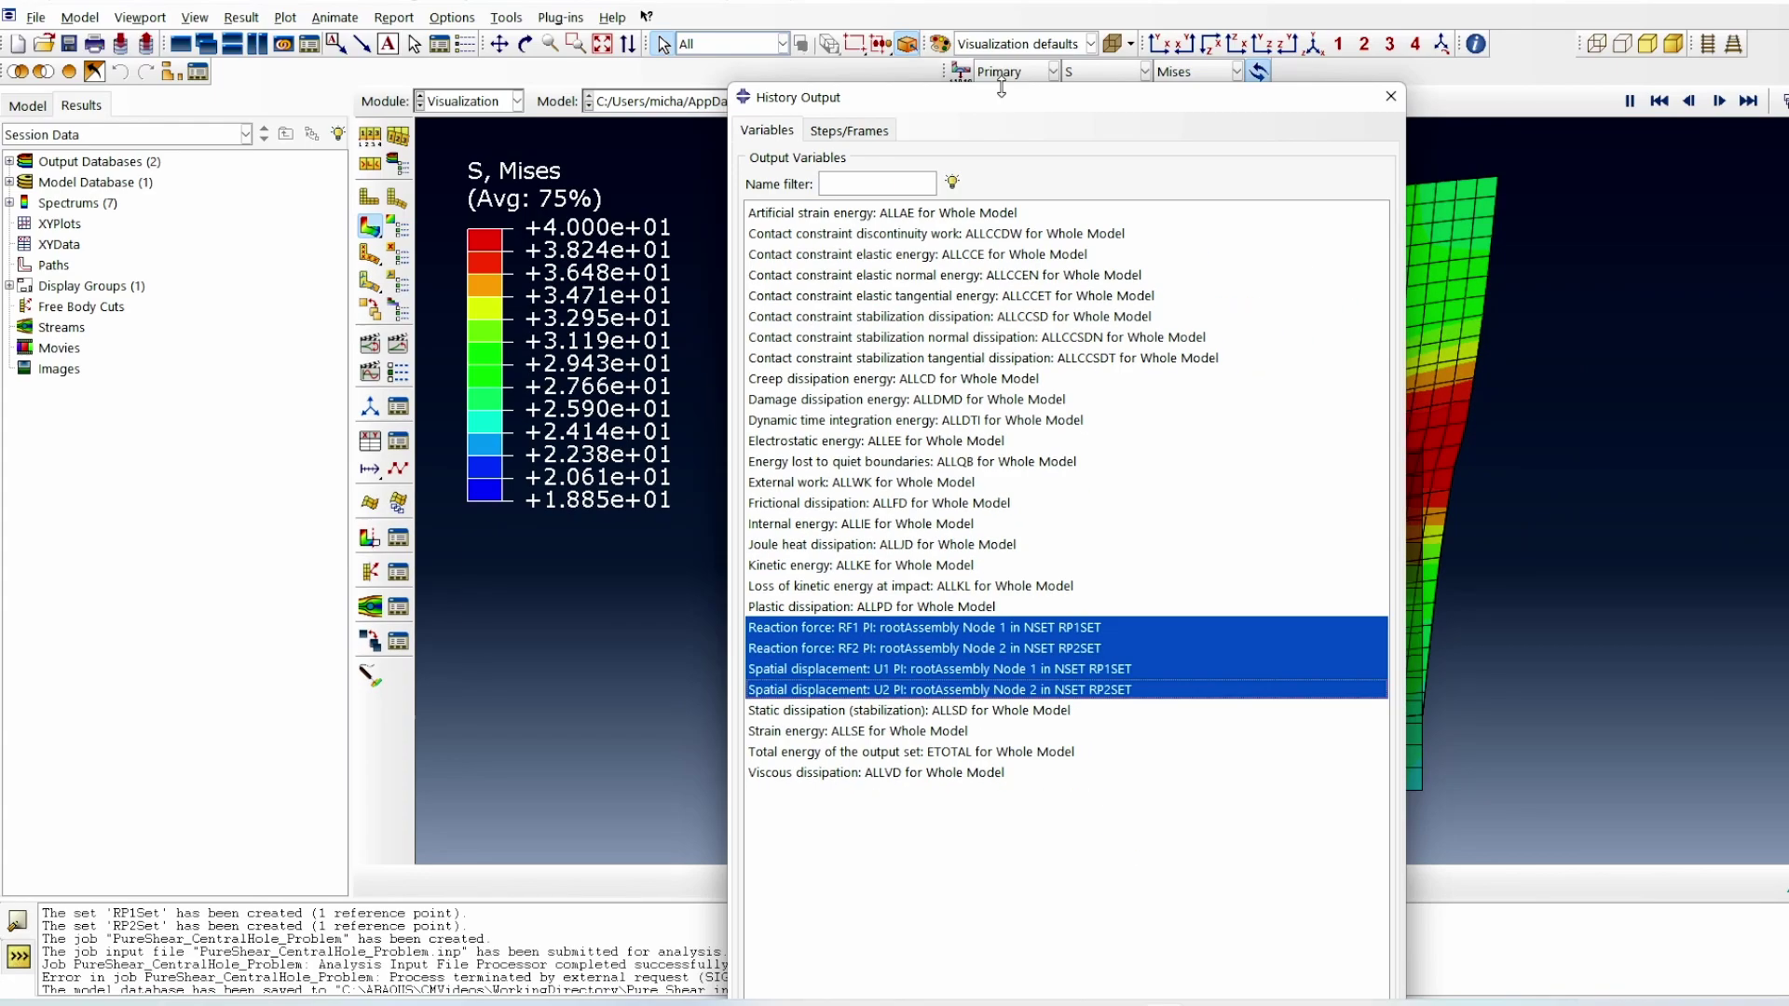
pyautogui.moveTo(1004, 112)
pyautogui.mouseDown()
pyautogui.moveTo(1004, 320)
pyautogui.moveTo(970, 110)
pyautogui.mouseUp()
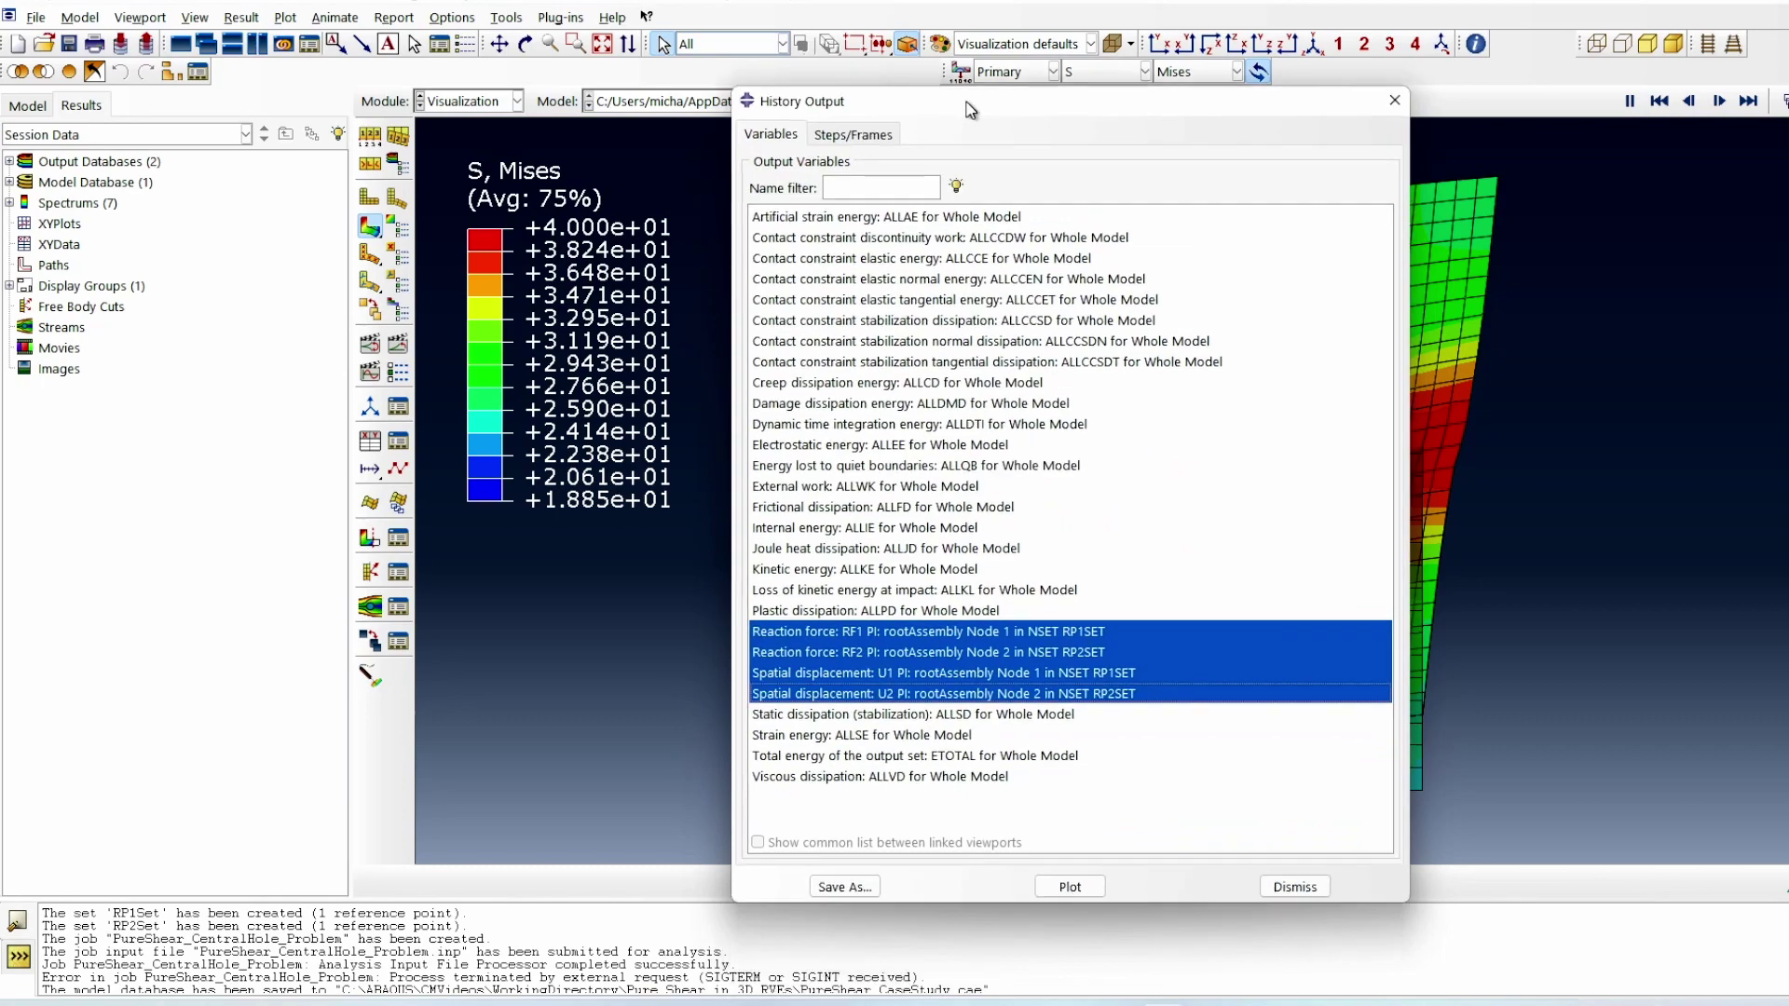
pyautogui.click(844, 886)
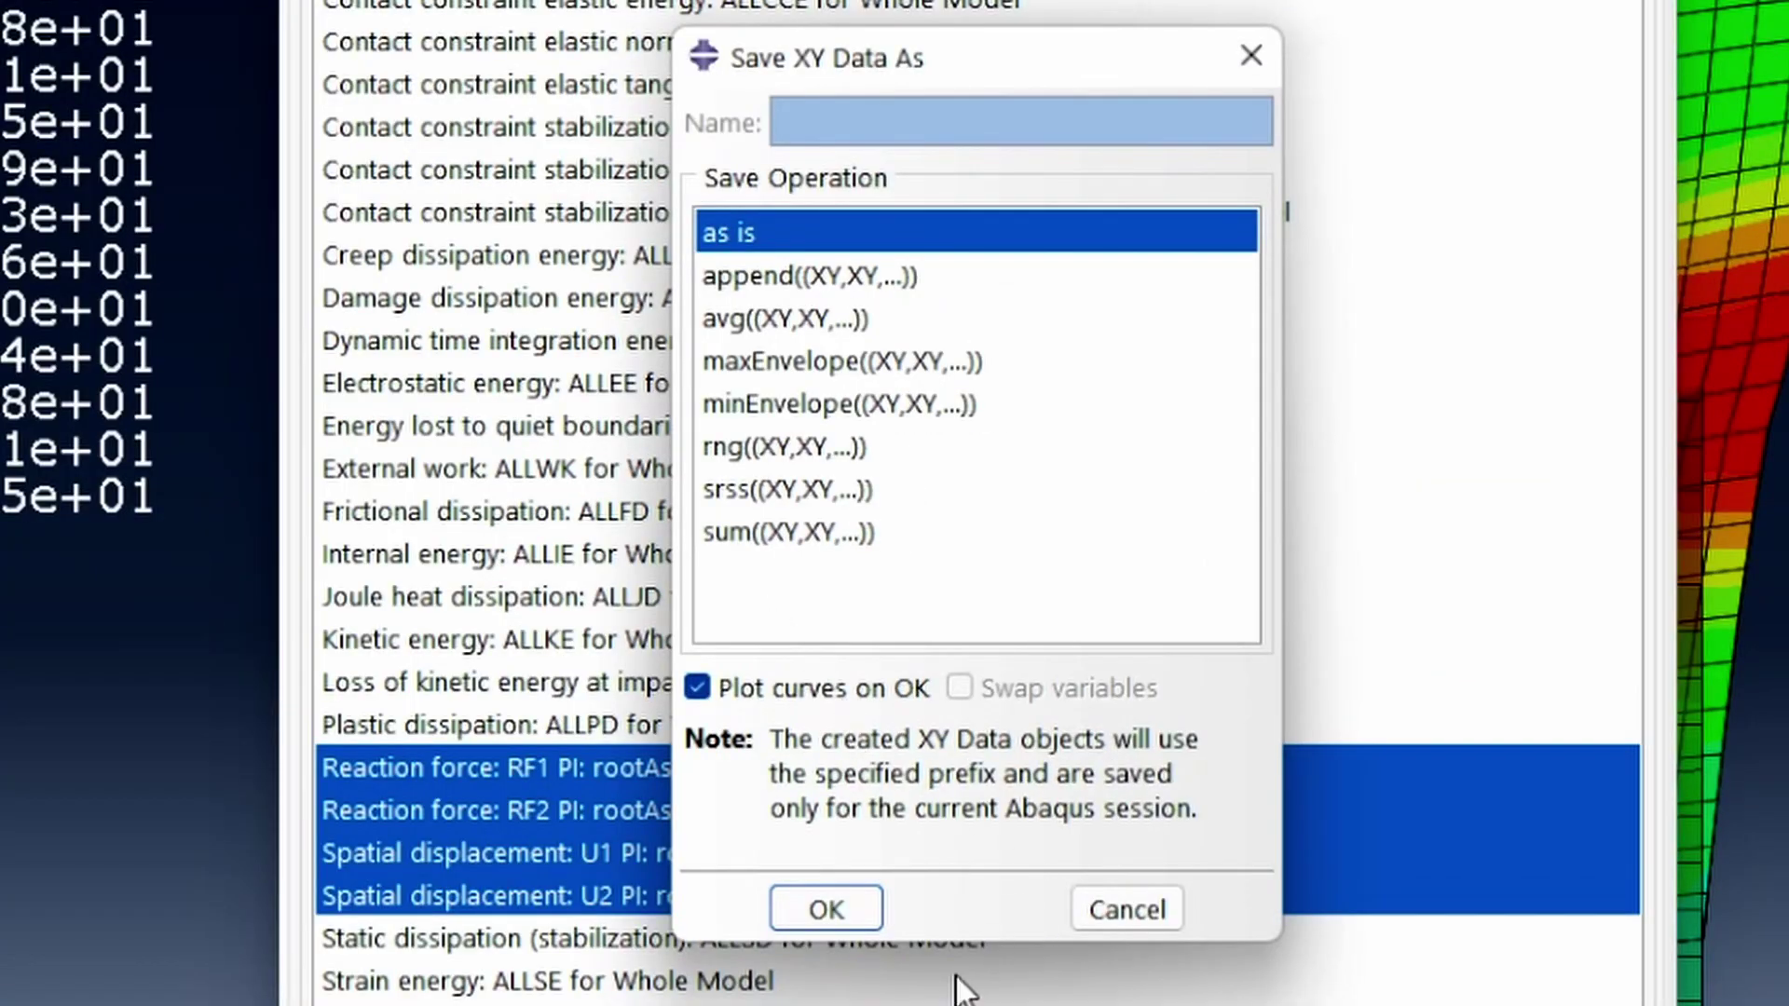
pyautogui.click(827, 911)
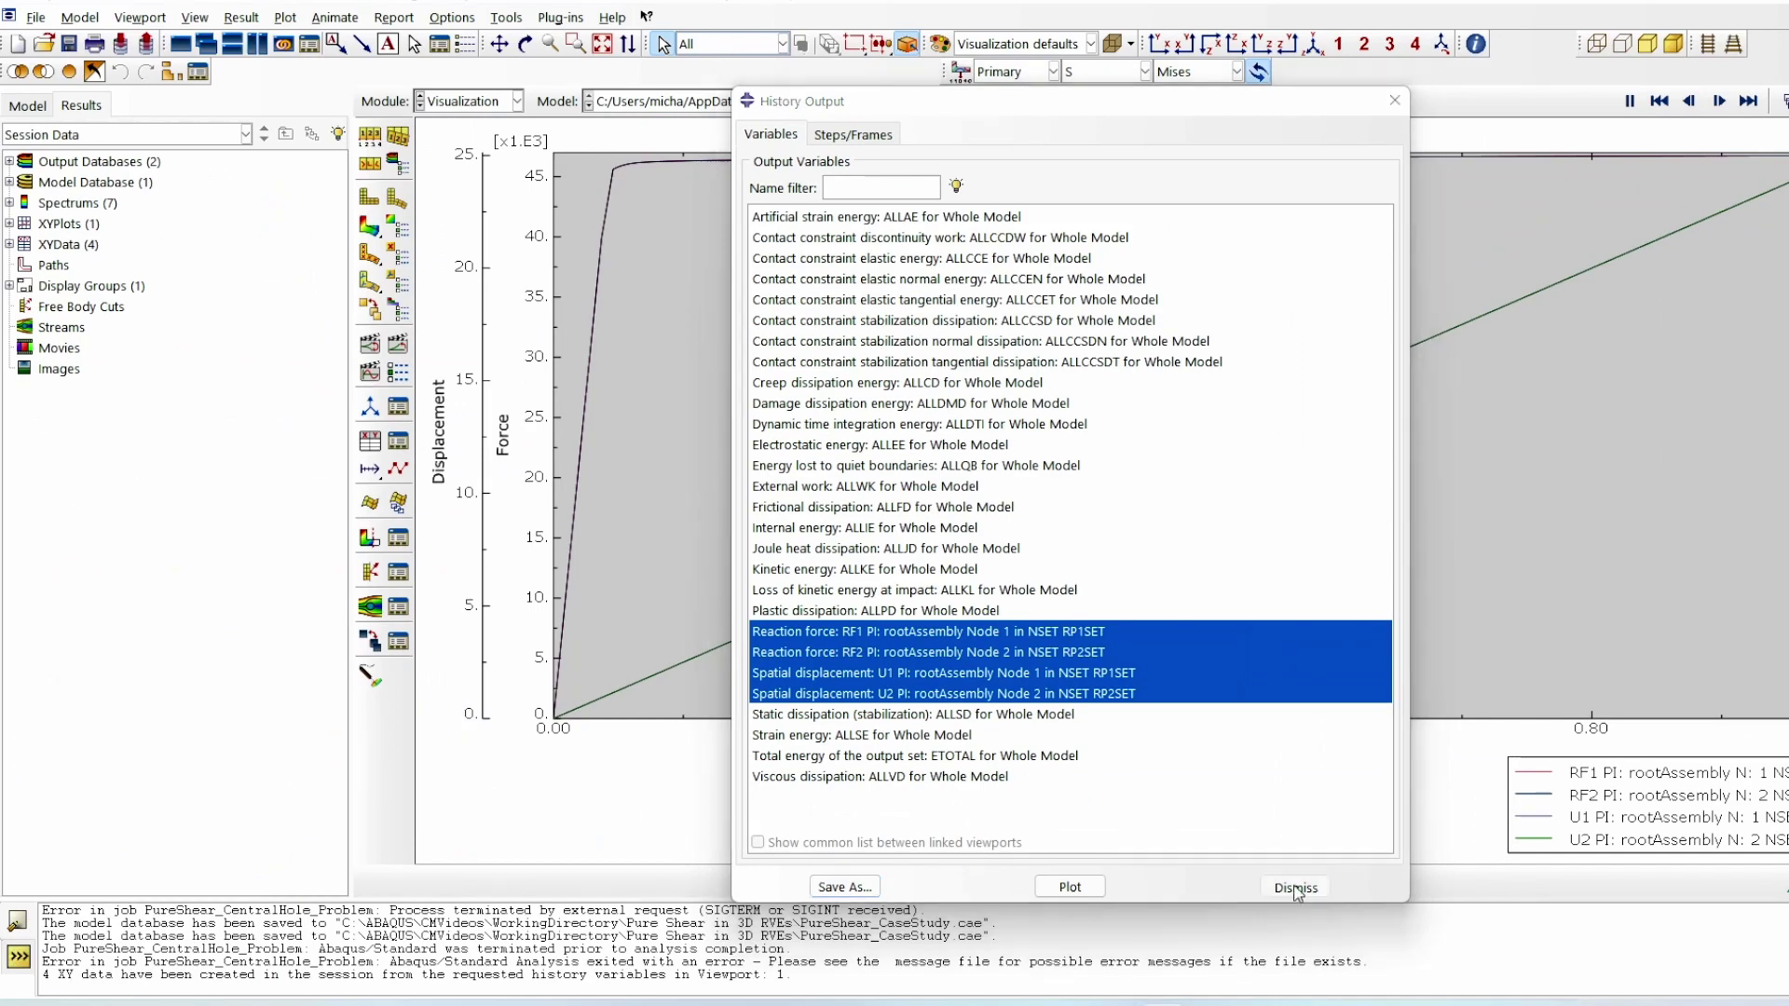
pyautogui.click(1296, 888)
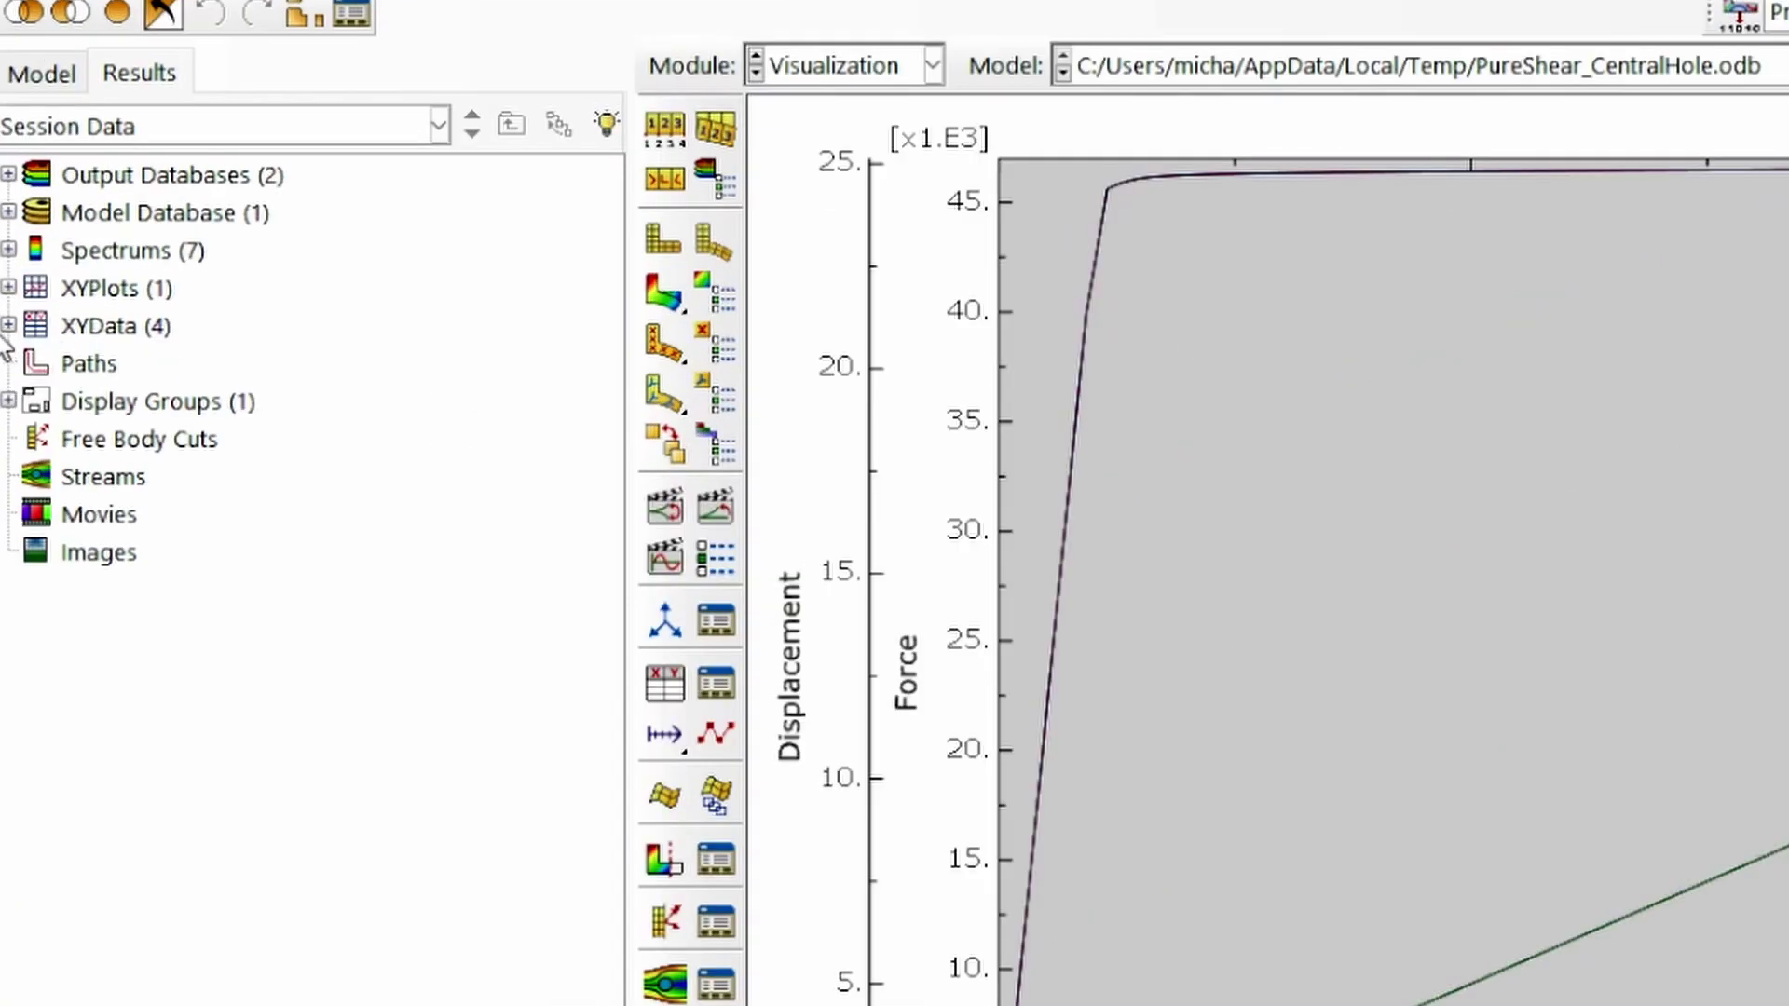
# Step: Operate on the XY data to combine U1 with RF1 of RP1SET and plot the resulting force-displacement expression
pyautogui.click(9, 244)
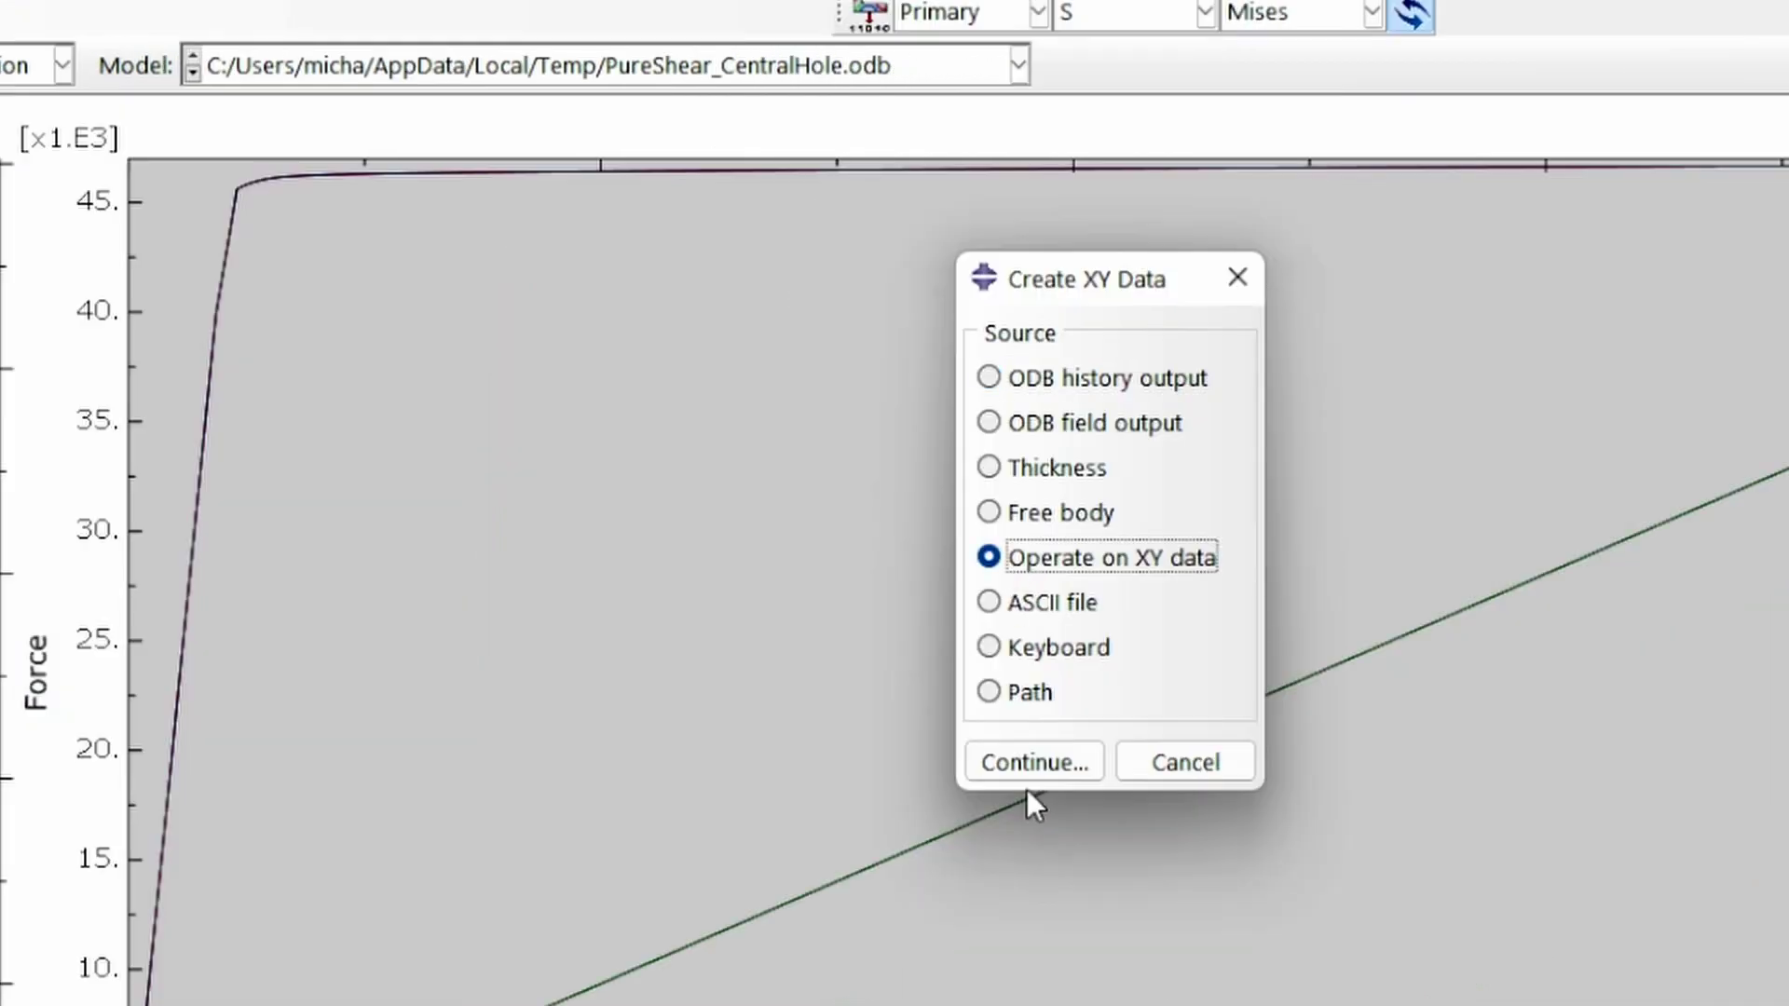
pyautogui.click(1029, 763)
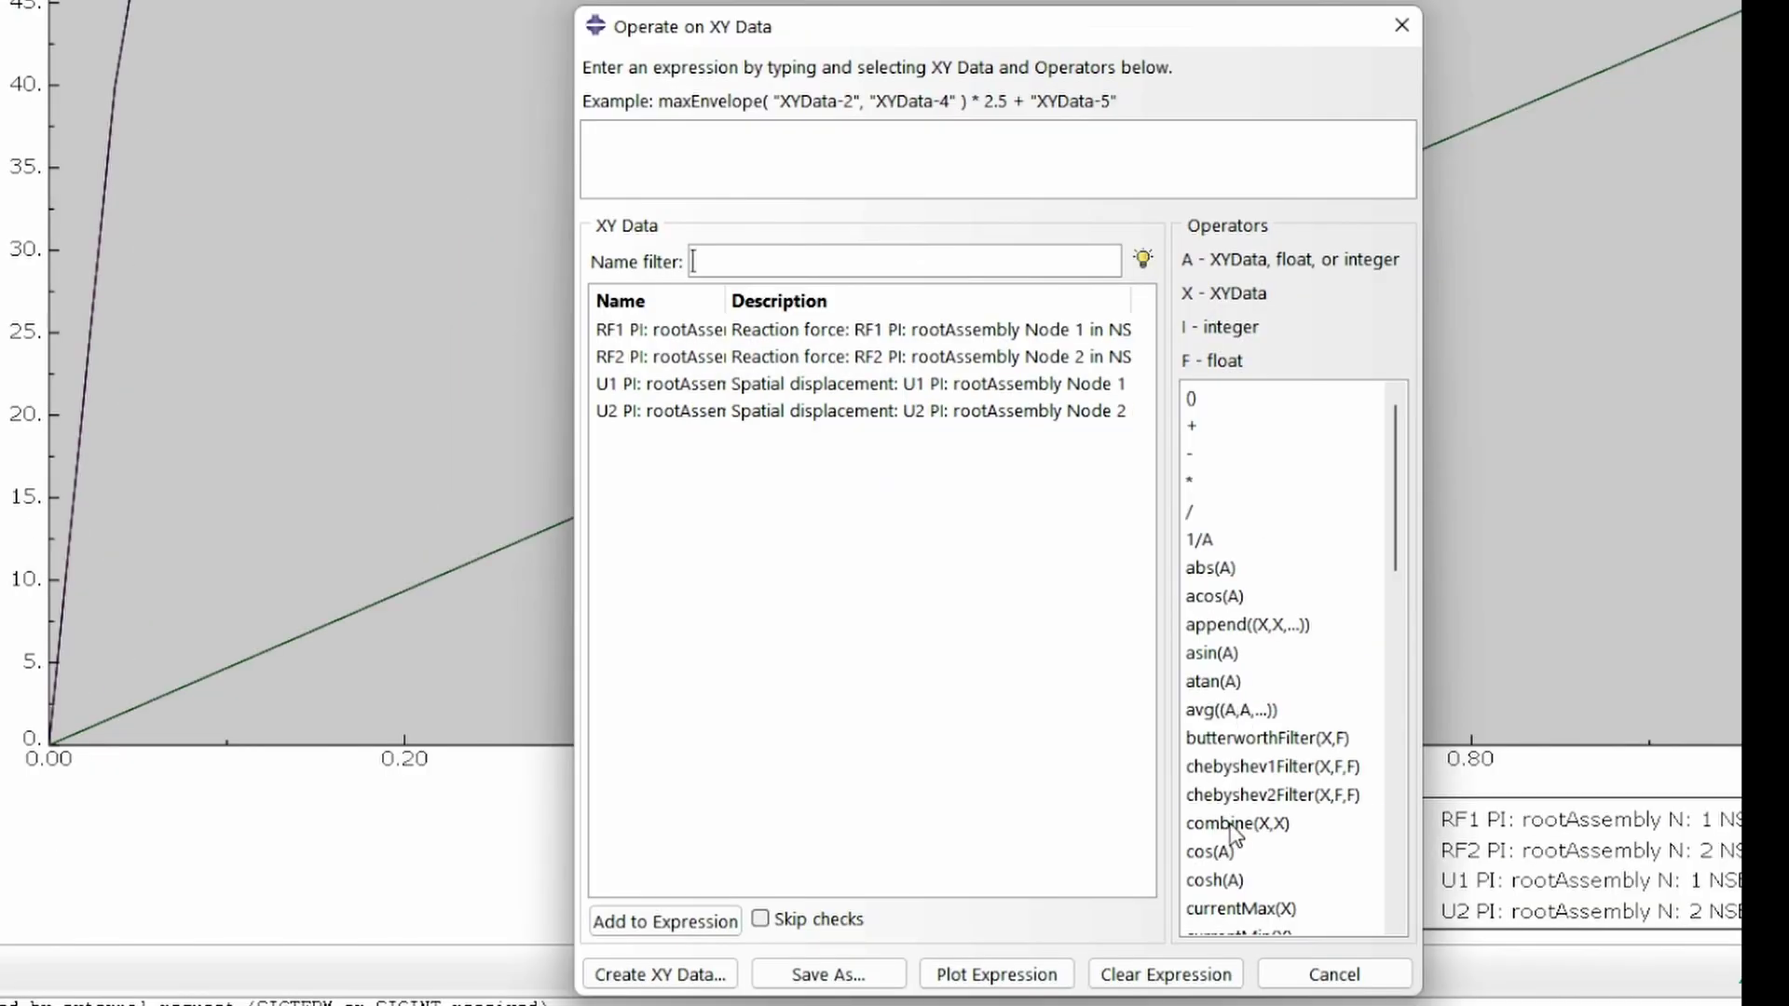
pyautogui.click(1232, 823)
pyautogui.doubleClick(653, 392)
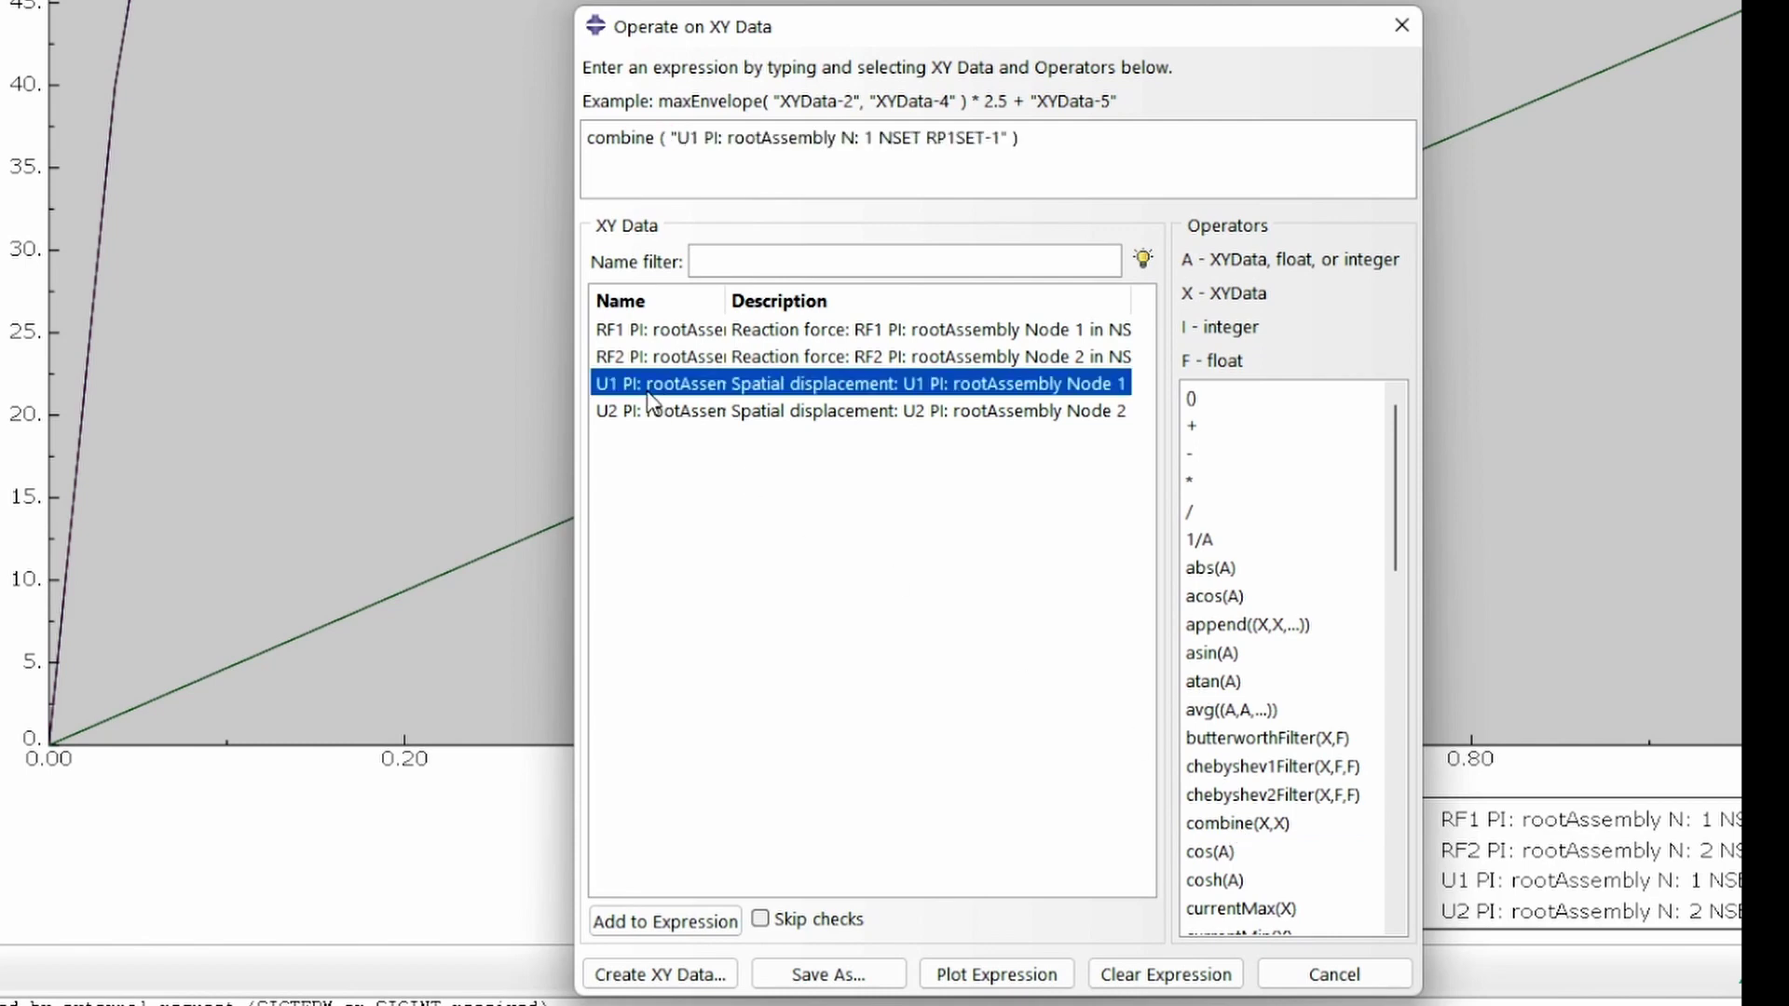
pyautogui.write(',')
pyautogui.doubleClick(687, 340)
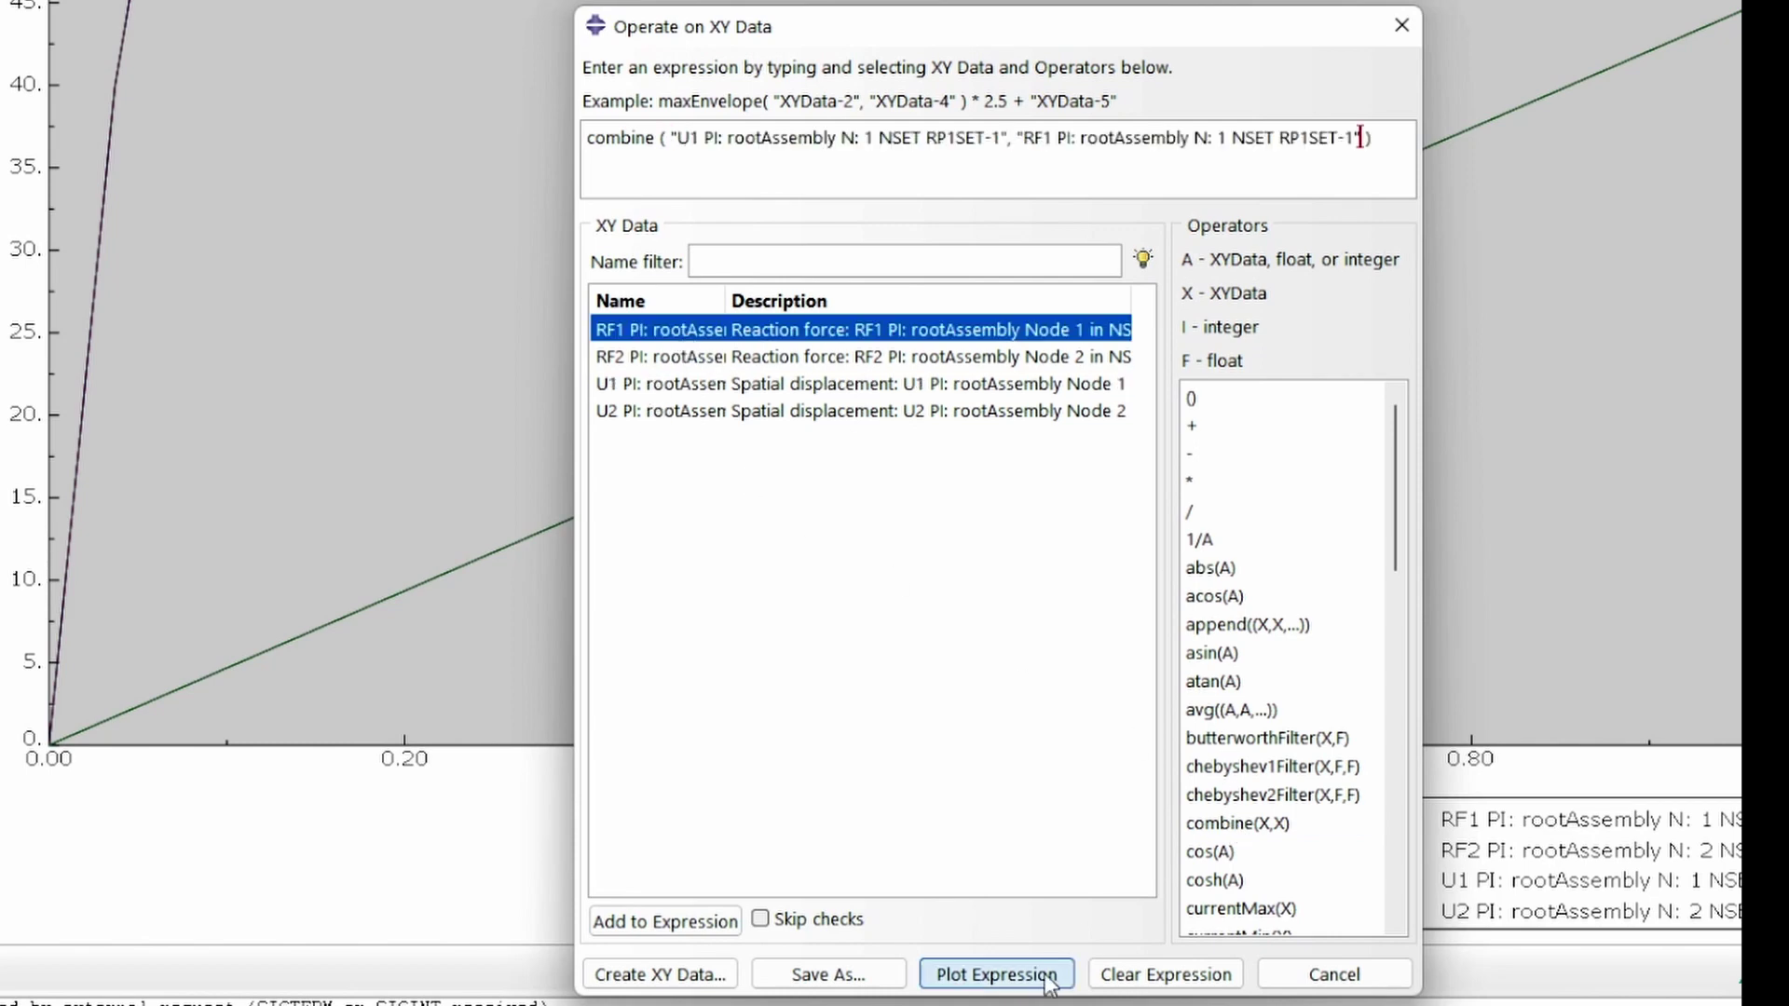
pyautogui.click(996, 975)
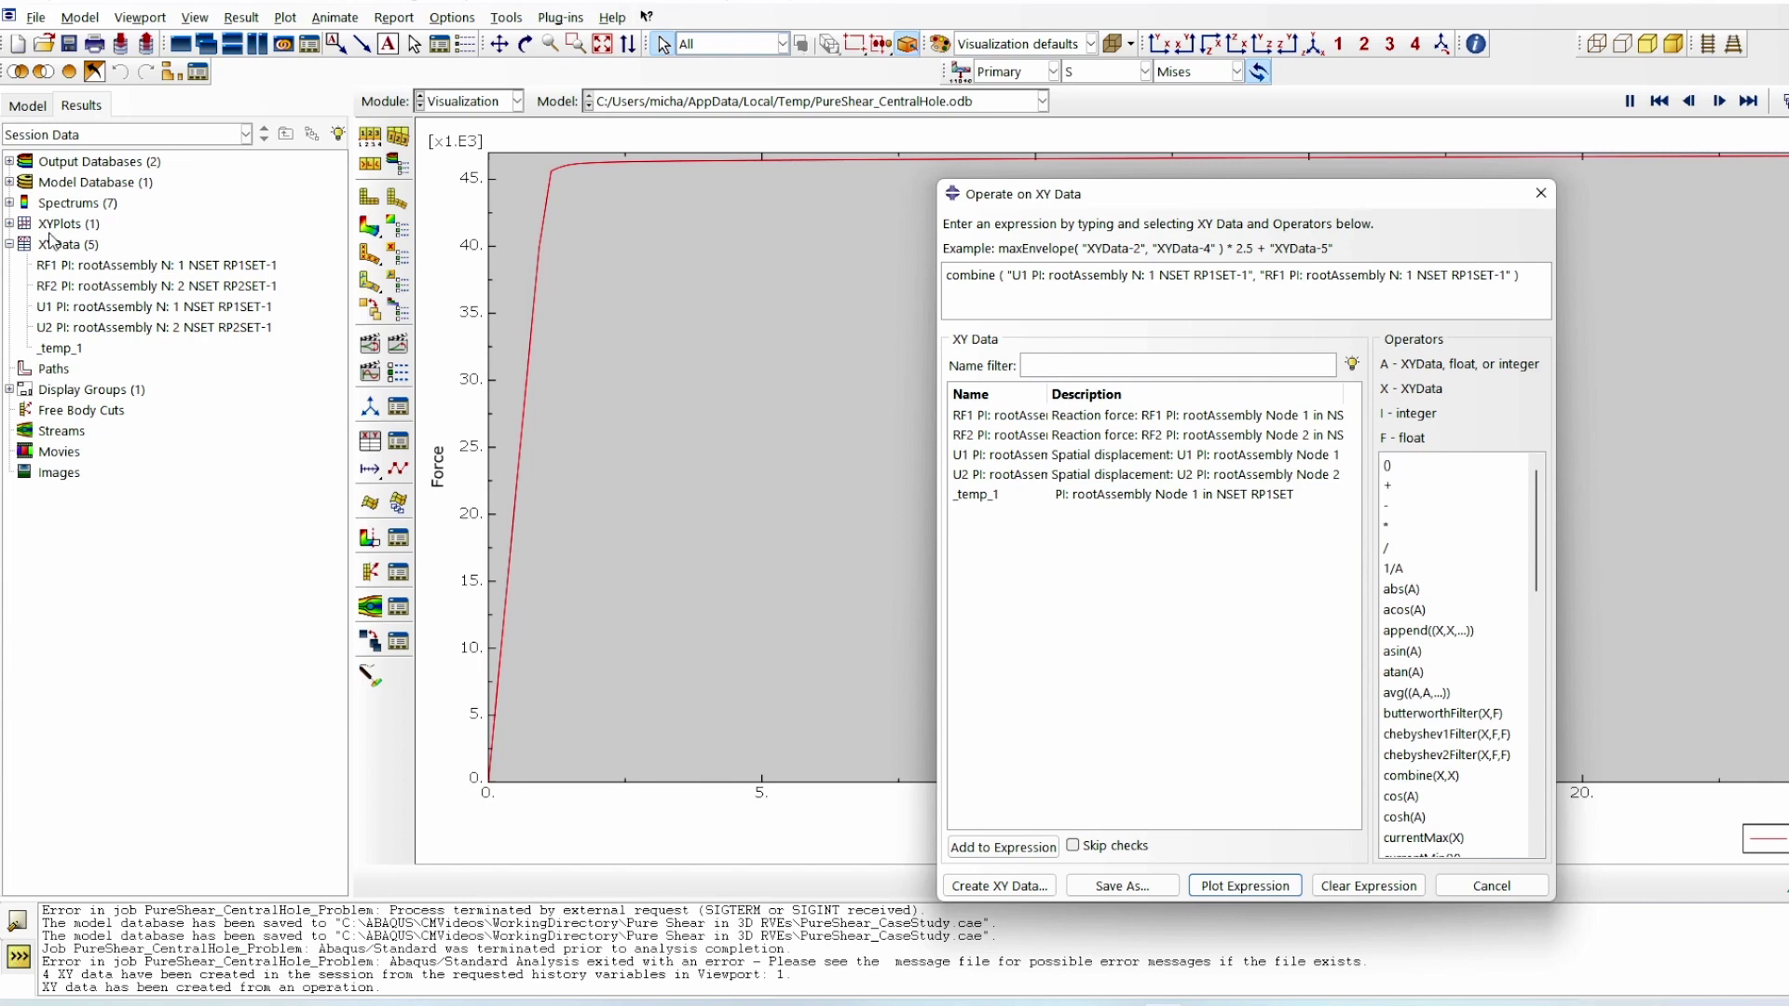
# Step: Rename the temporary XY data of the first combined curve as RF1vsU1
pyautogui.rightClick(59, 351)
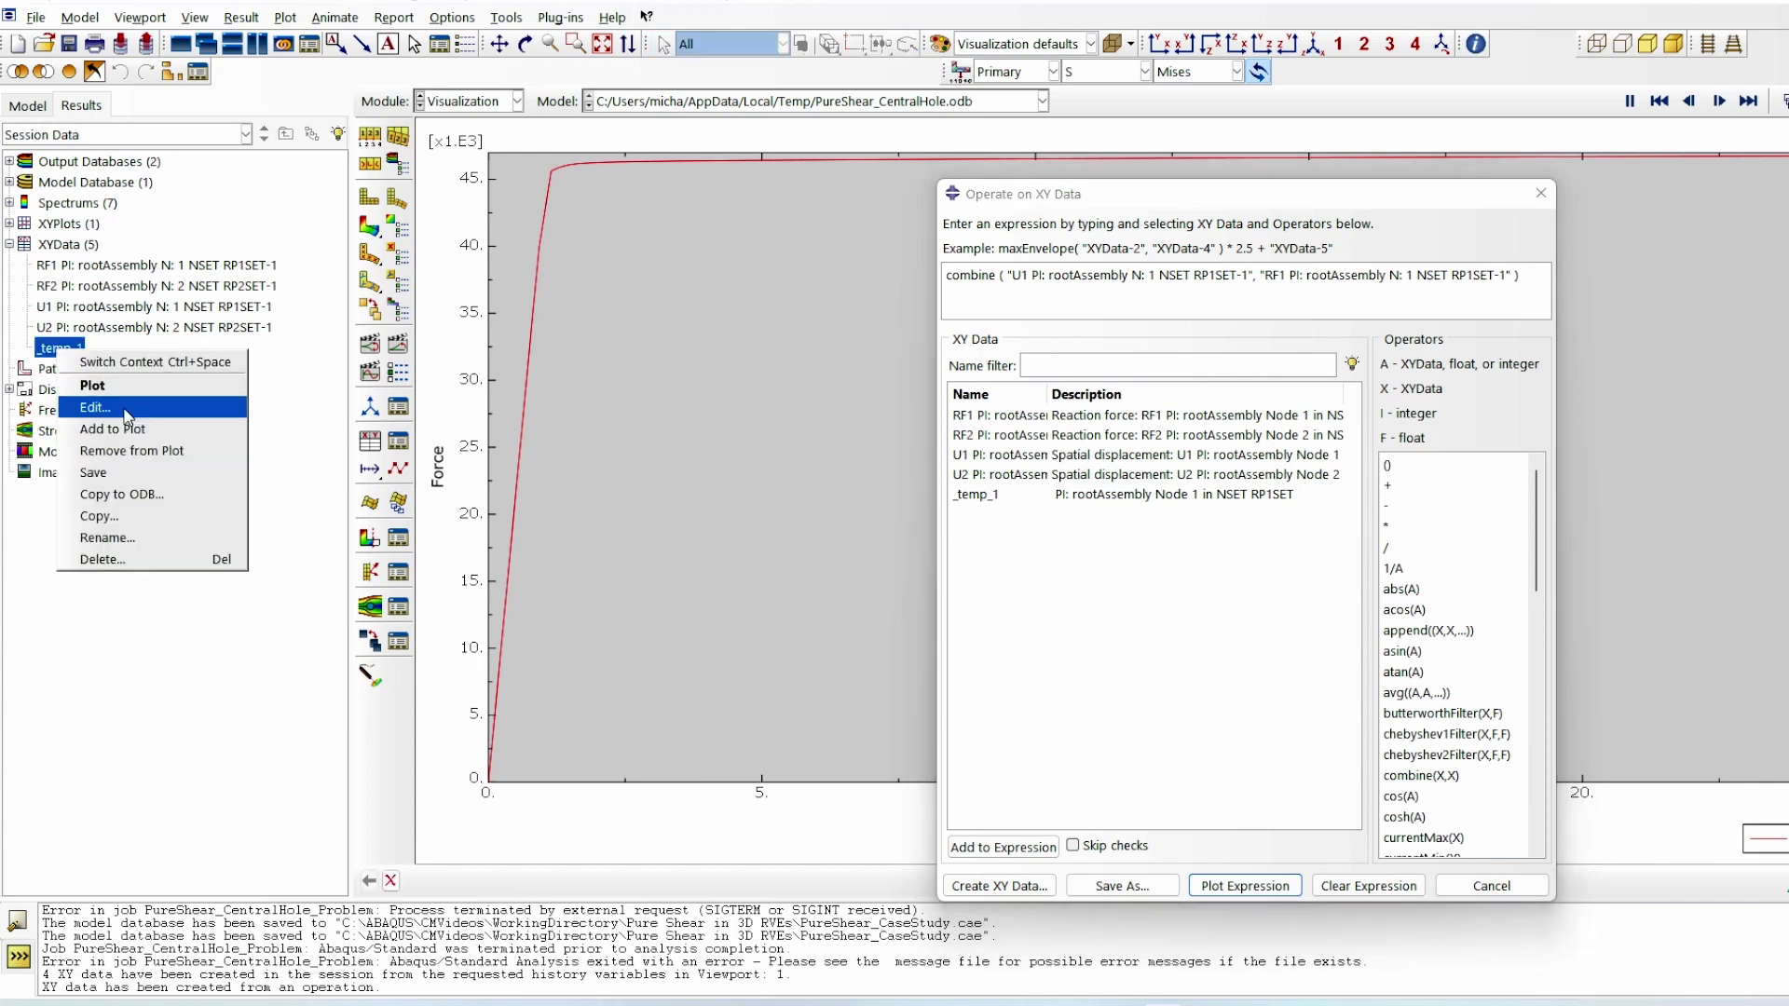
pyautogui.click(125, 407)
pyautogui.write('RF1vsU1')
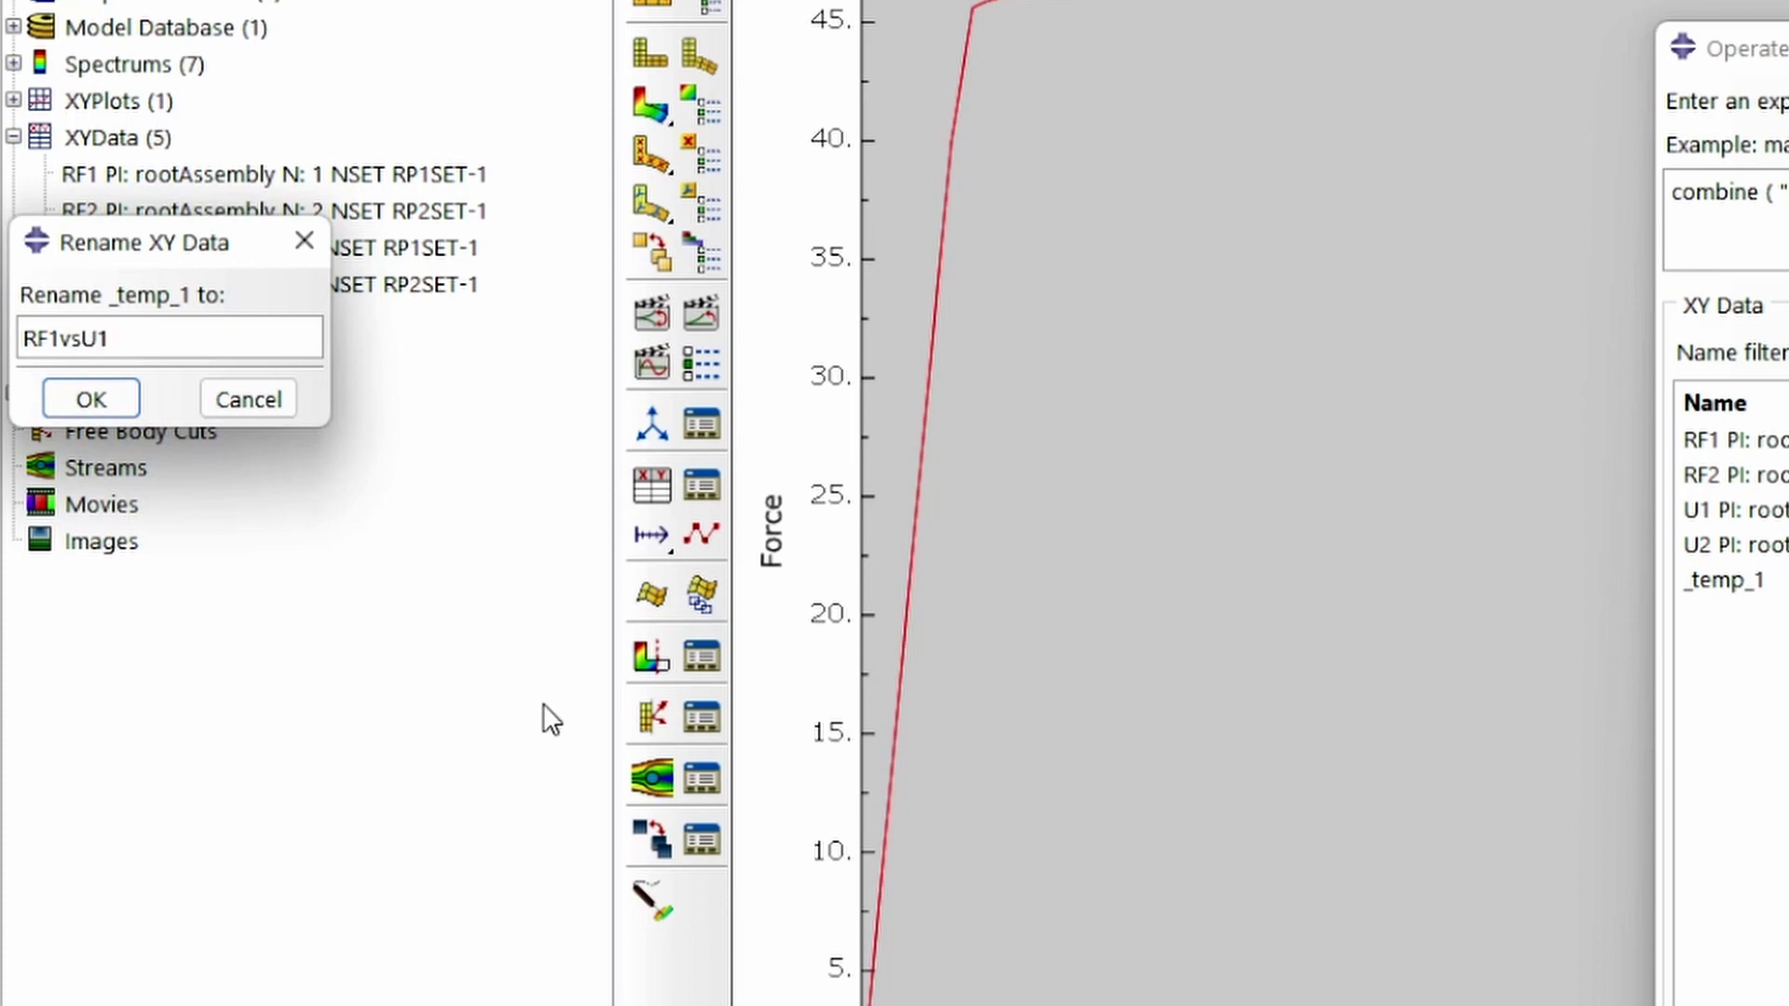
pyautogui.press('Return')
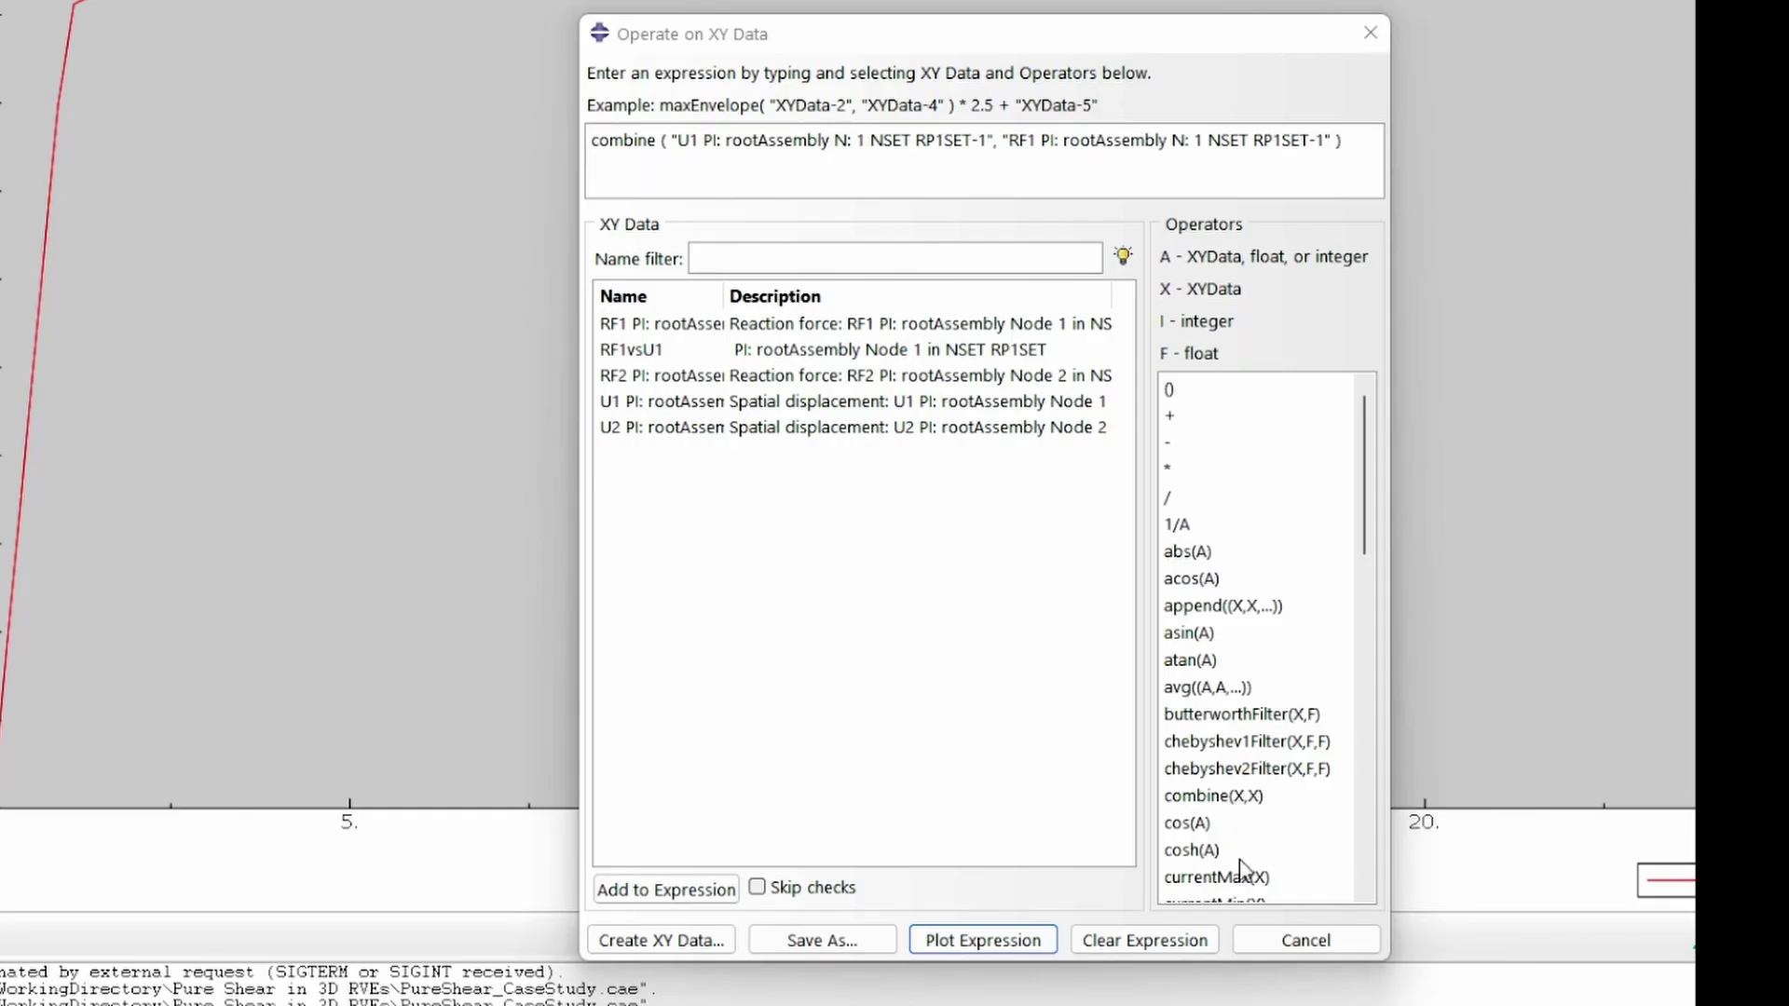
# Step: Clear the expression, combine U2 with RF2 of RP2SET, and plot the new expression
pyautogui.click(1194, 942)
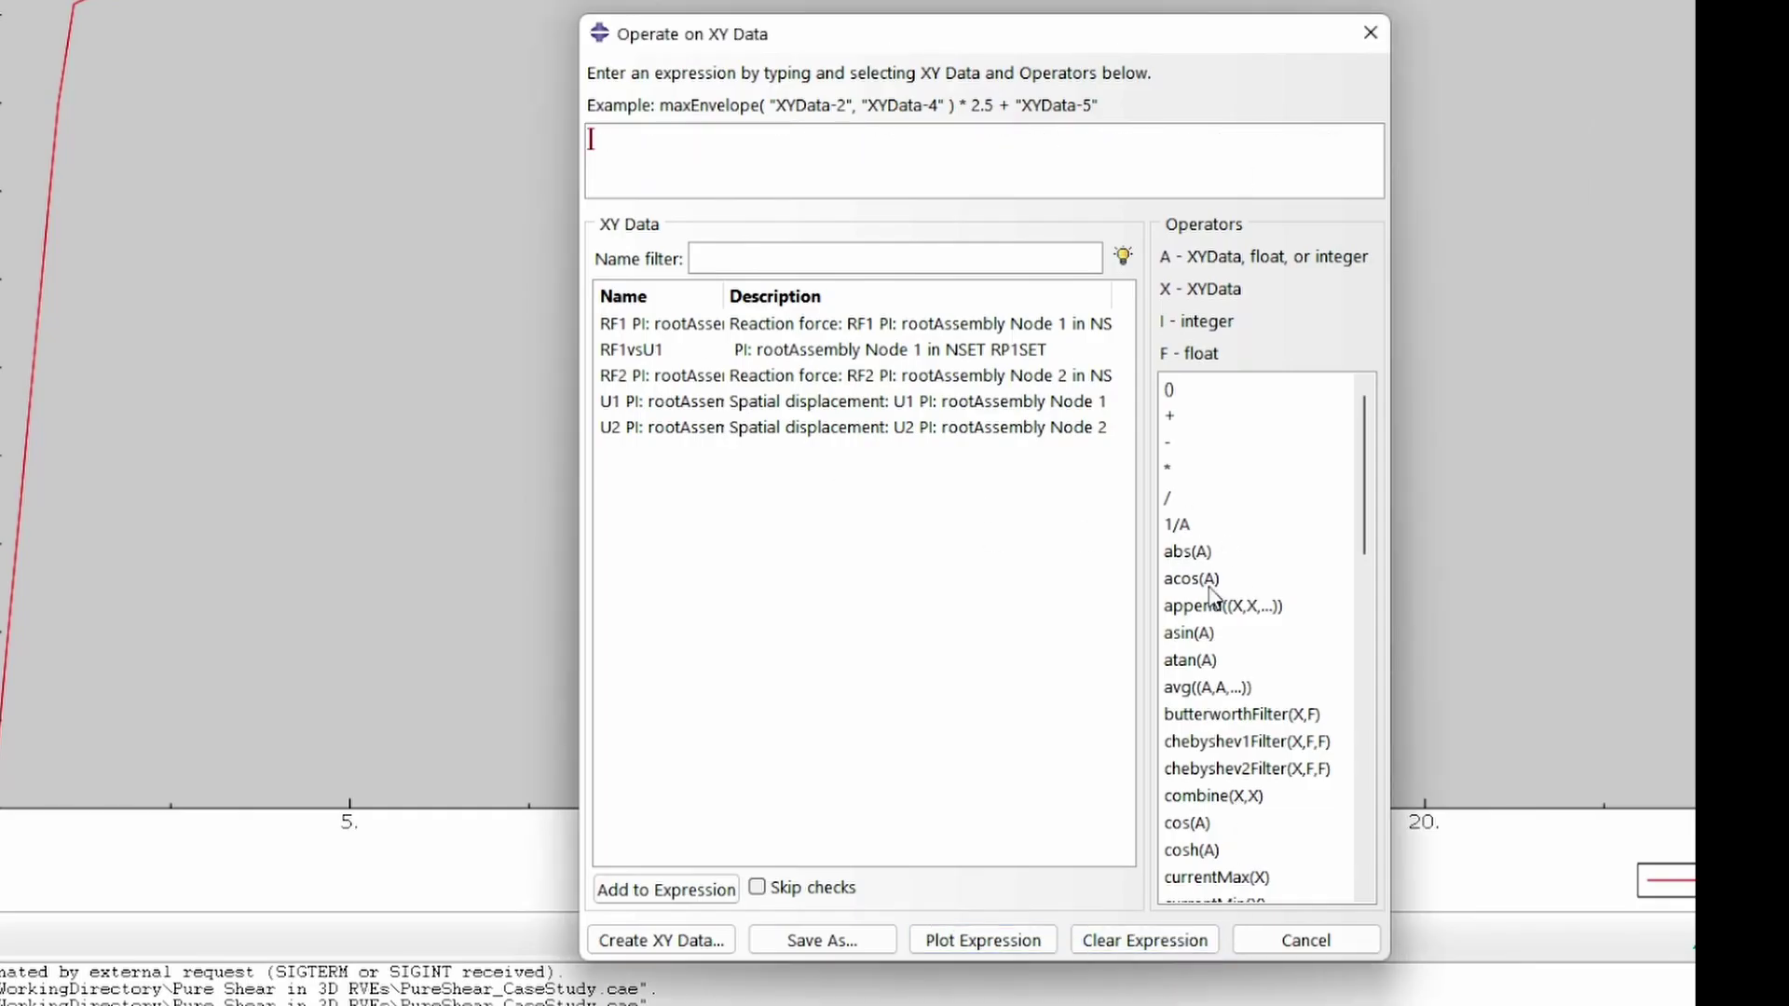
pyautogui.click(1194, 795)
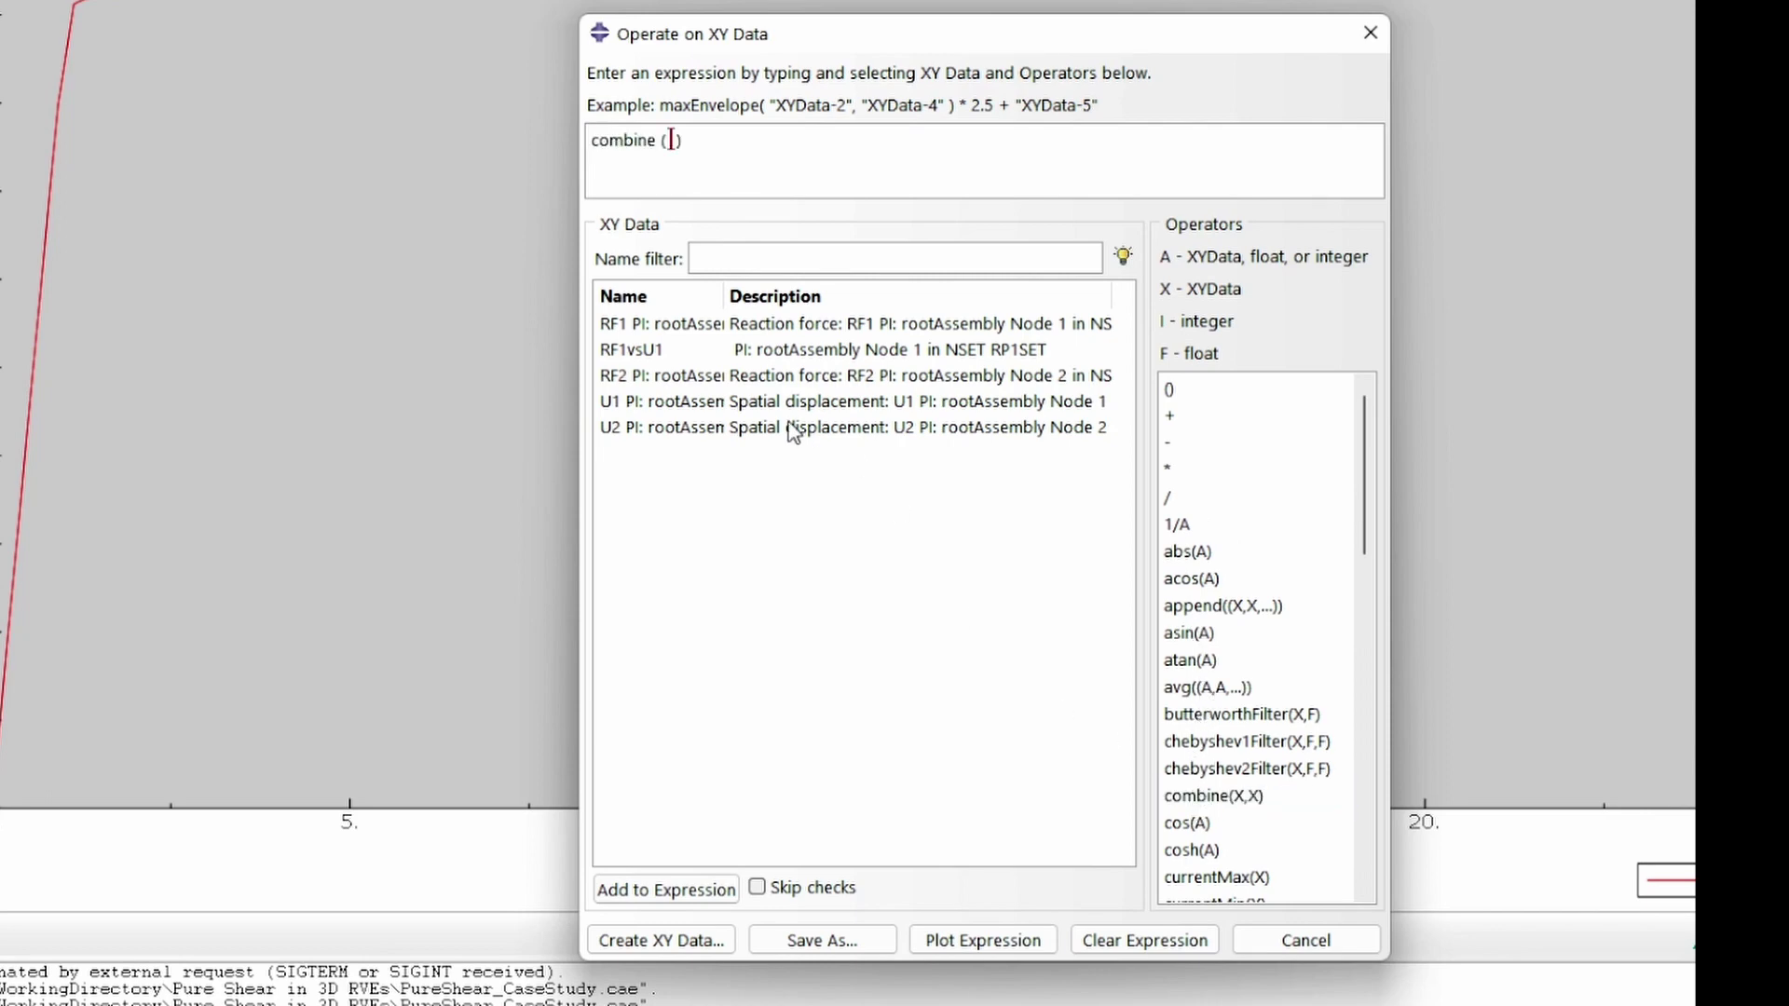
pyautogui.click(657, 424)
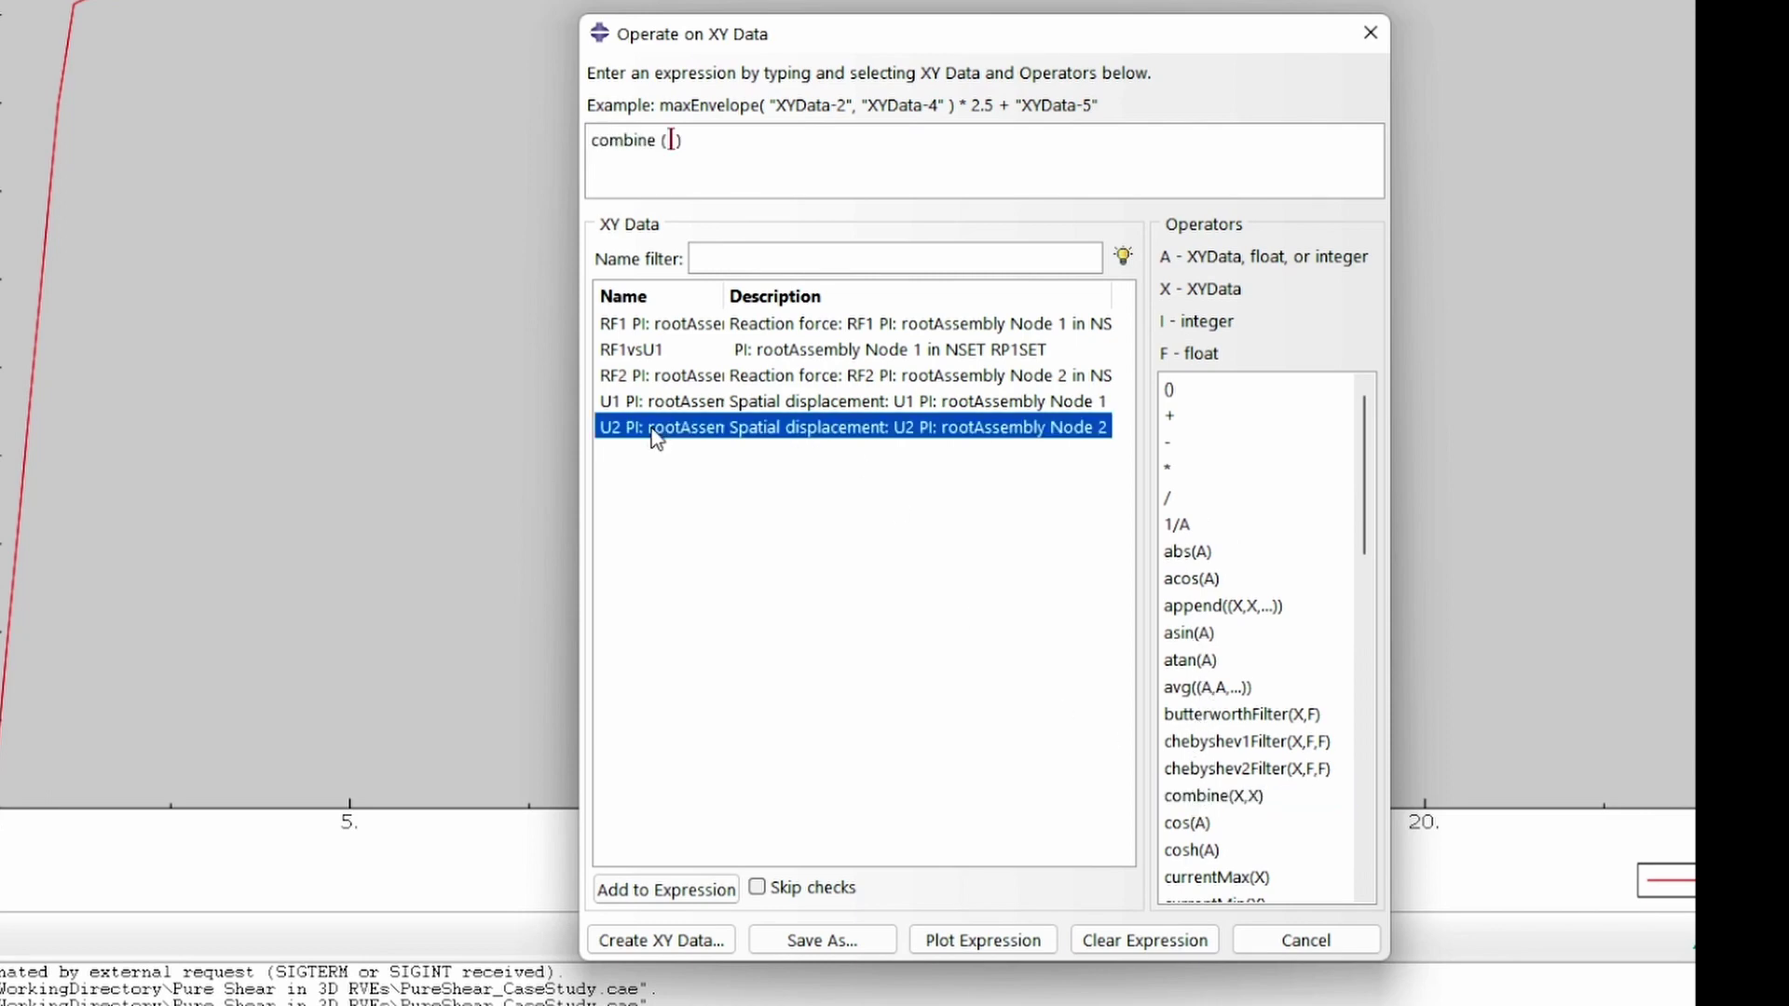
pyautogui.click(656, 377)
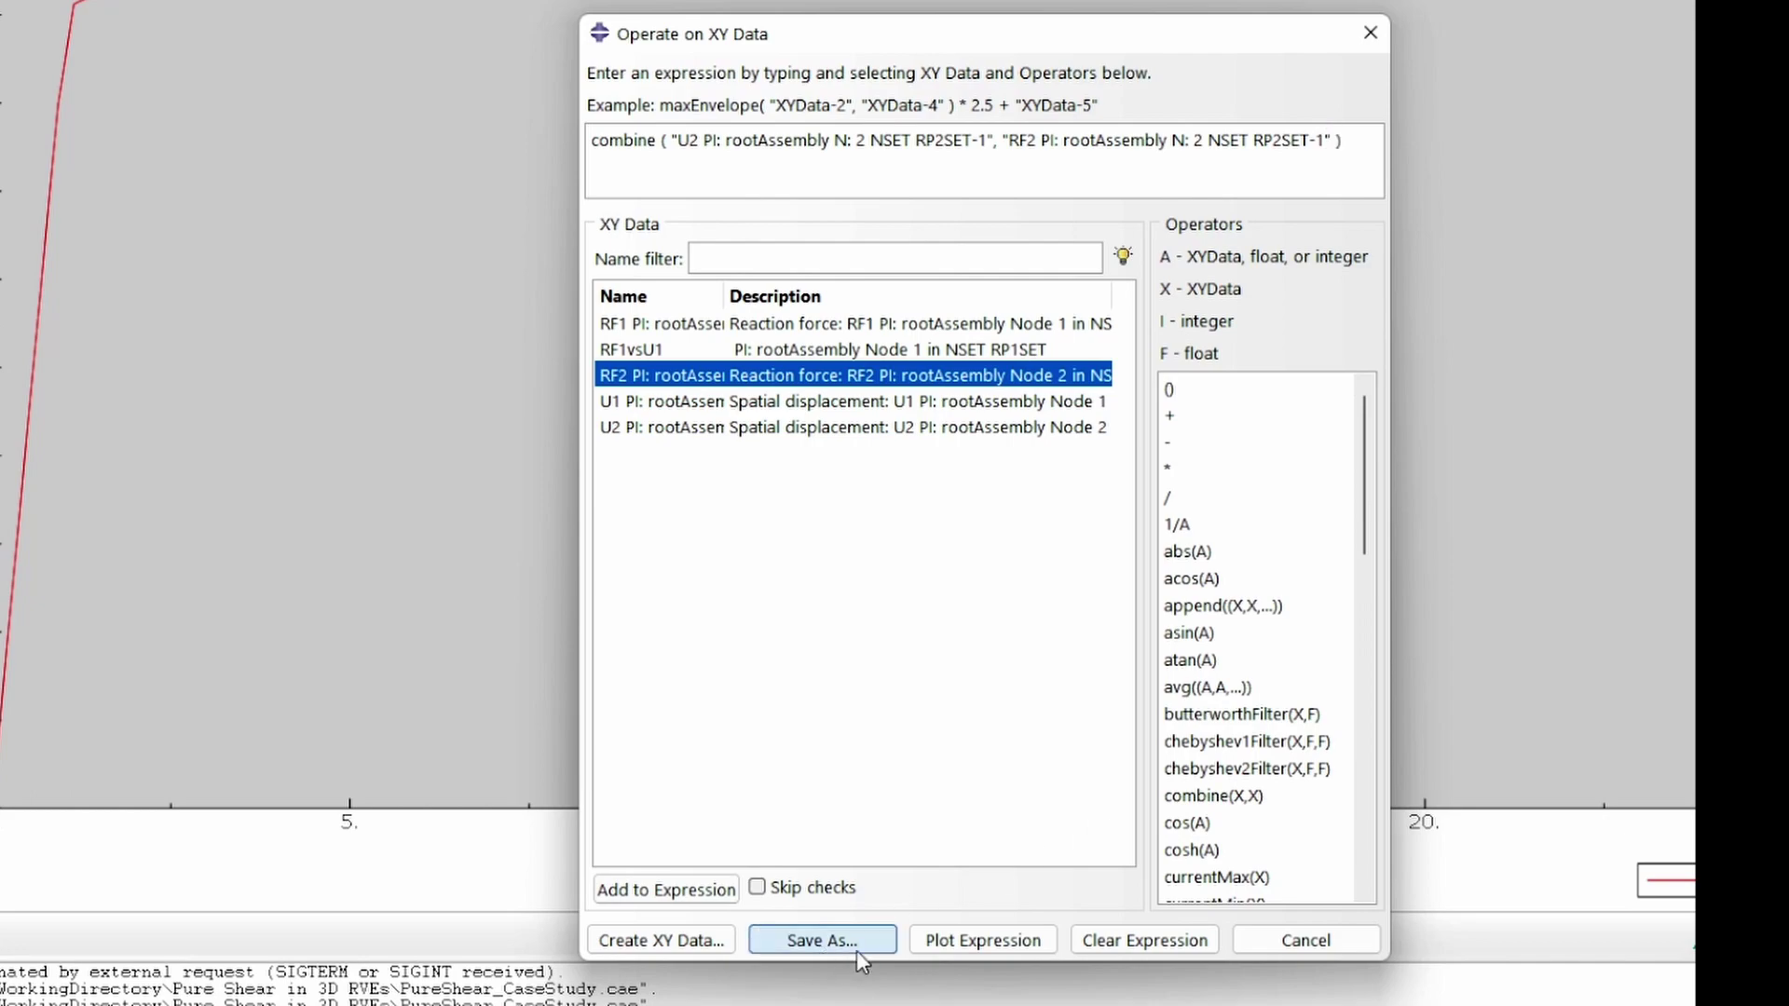
pyautogui.click(980, 942)
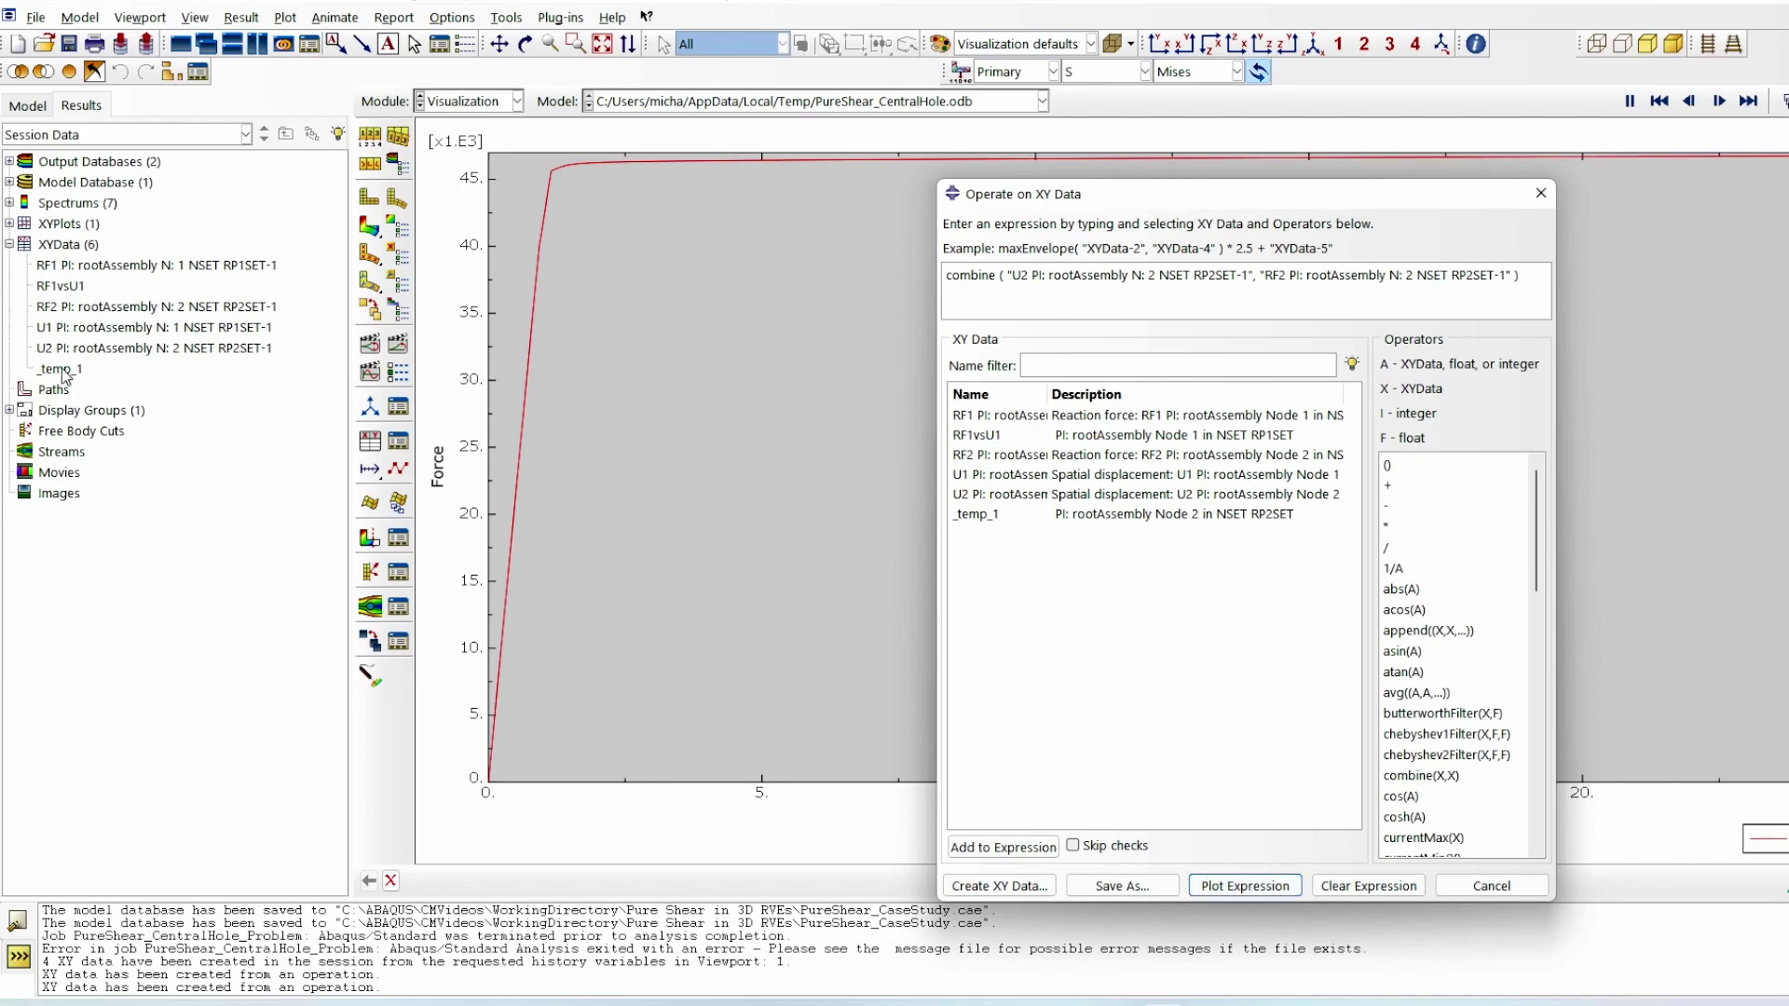
# Step: Rename the temporary XY data of the second combined curve as RF2vsU2 and close the XY data operation dialog
pyautogui.rightClick(60, 371)
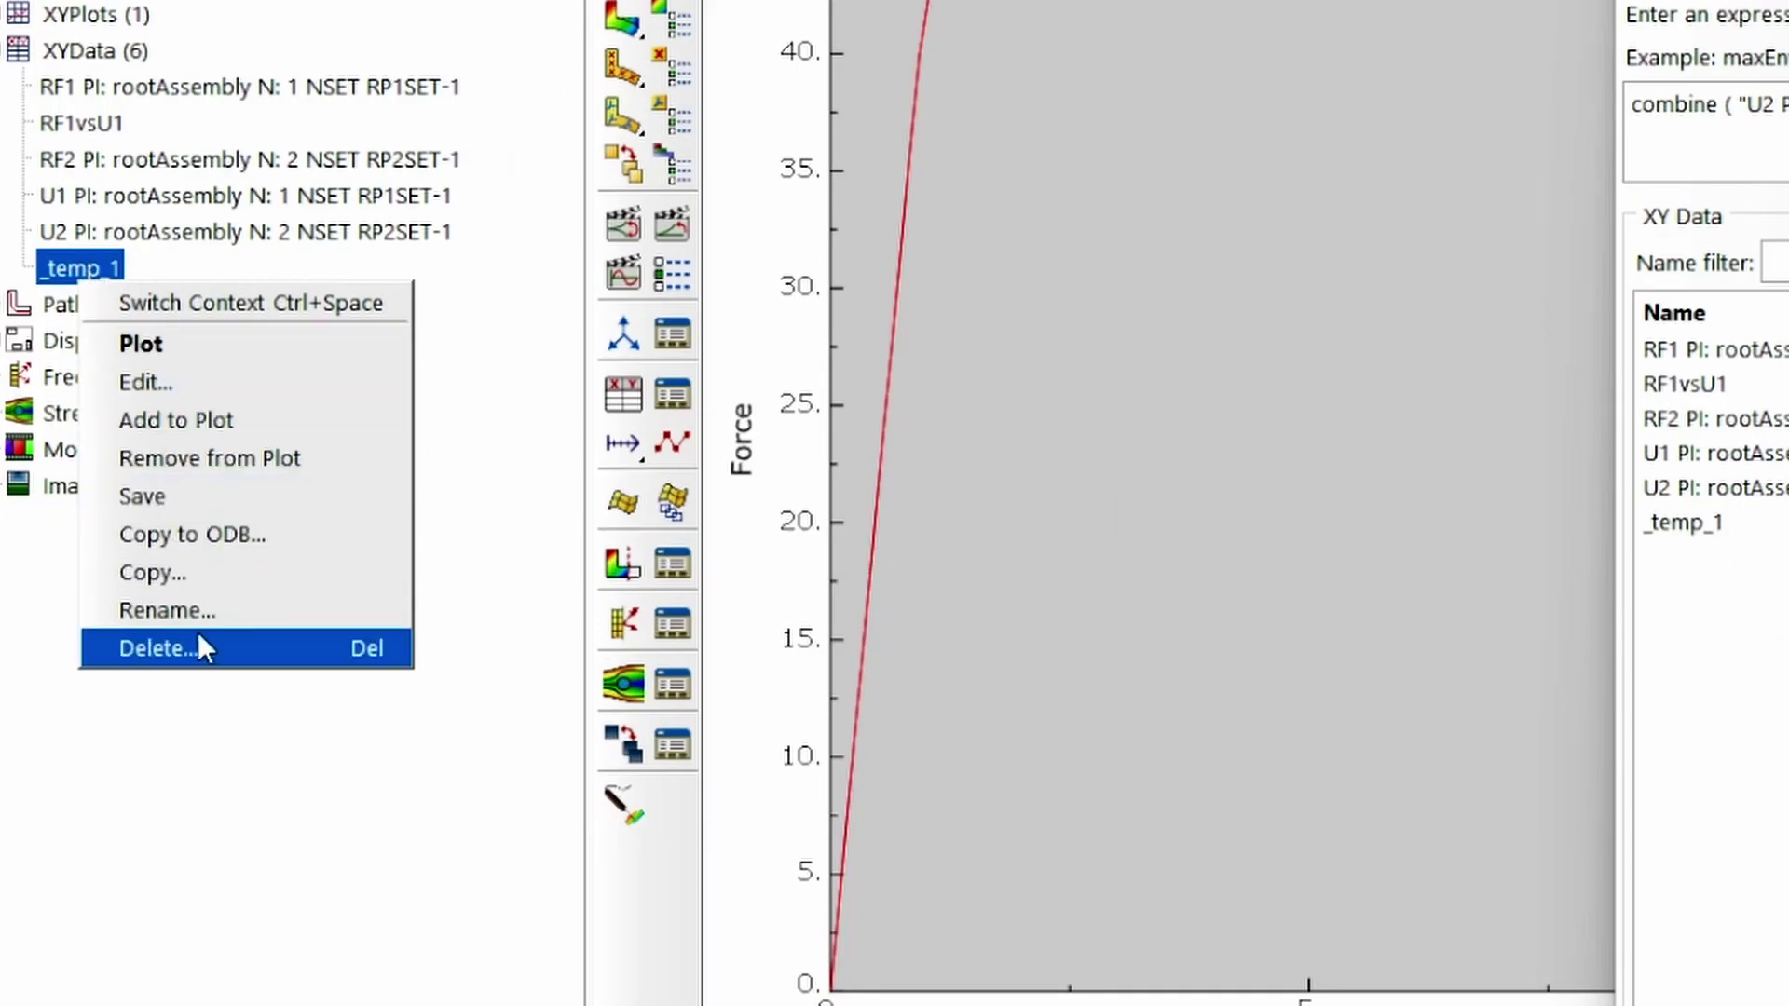
pyautogui.click(166, 612)
pyautogui.write('RF2vsU')
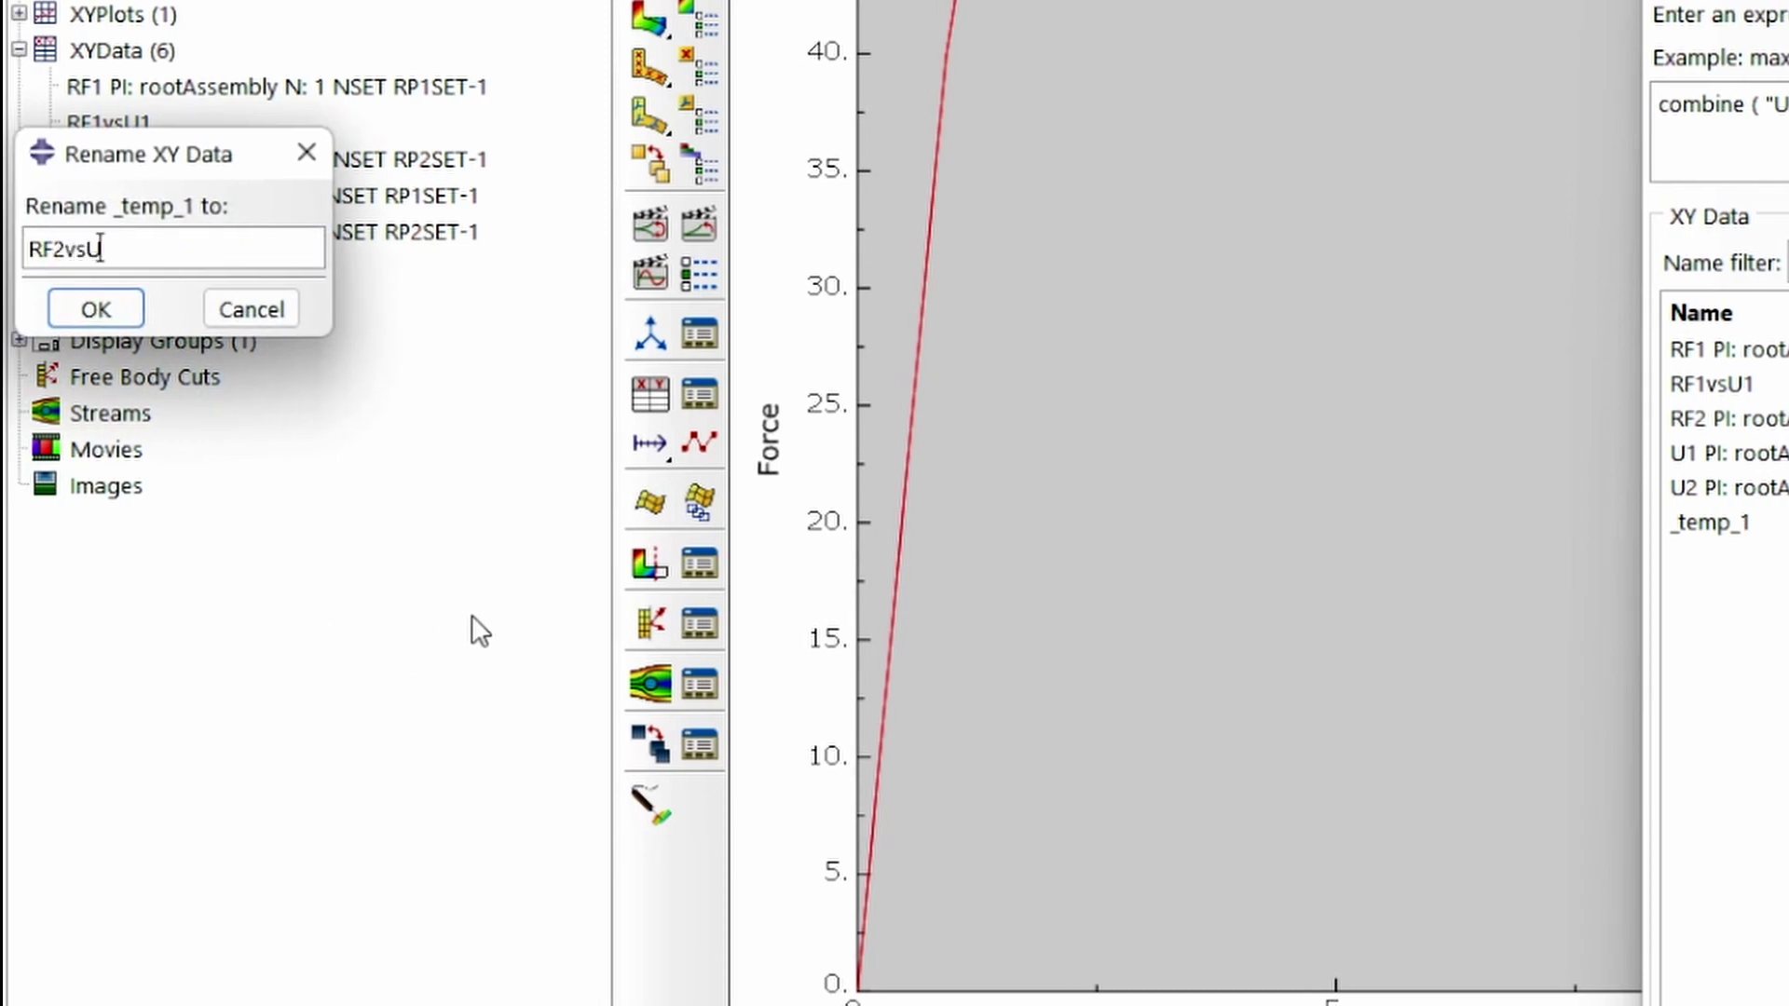
pyautogui.write('2')
pyautogui.press('Return')
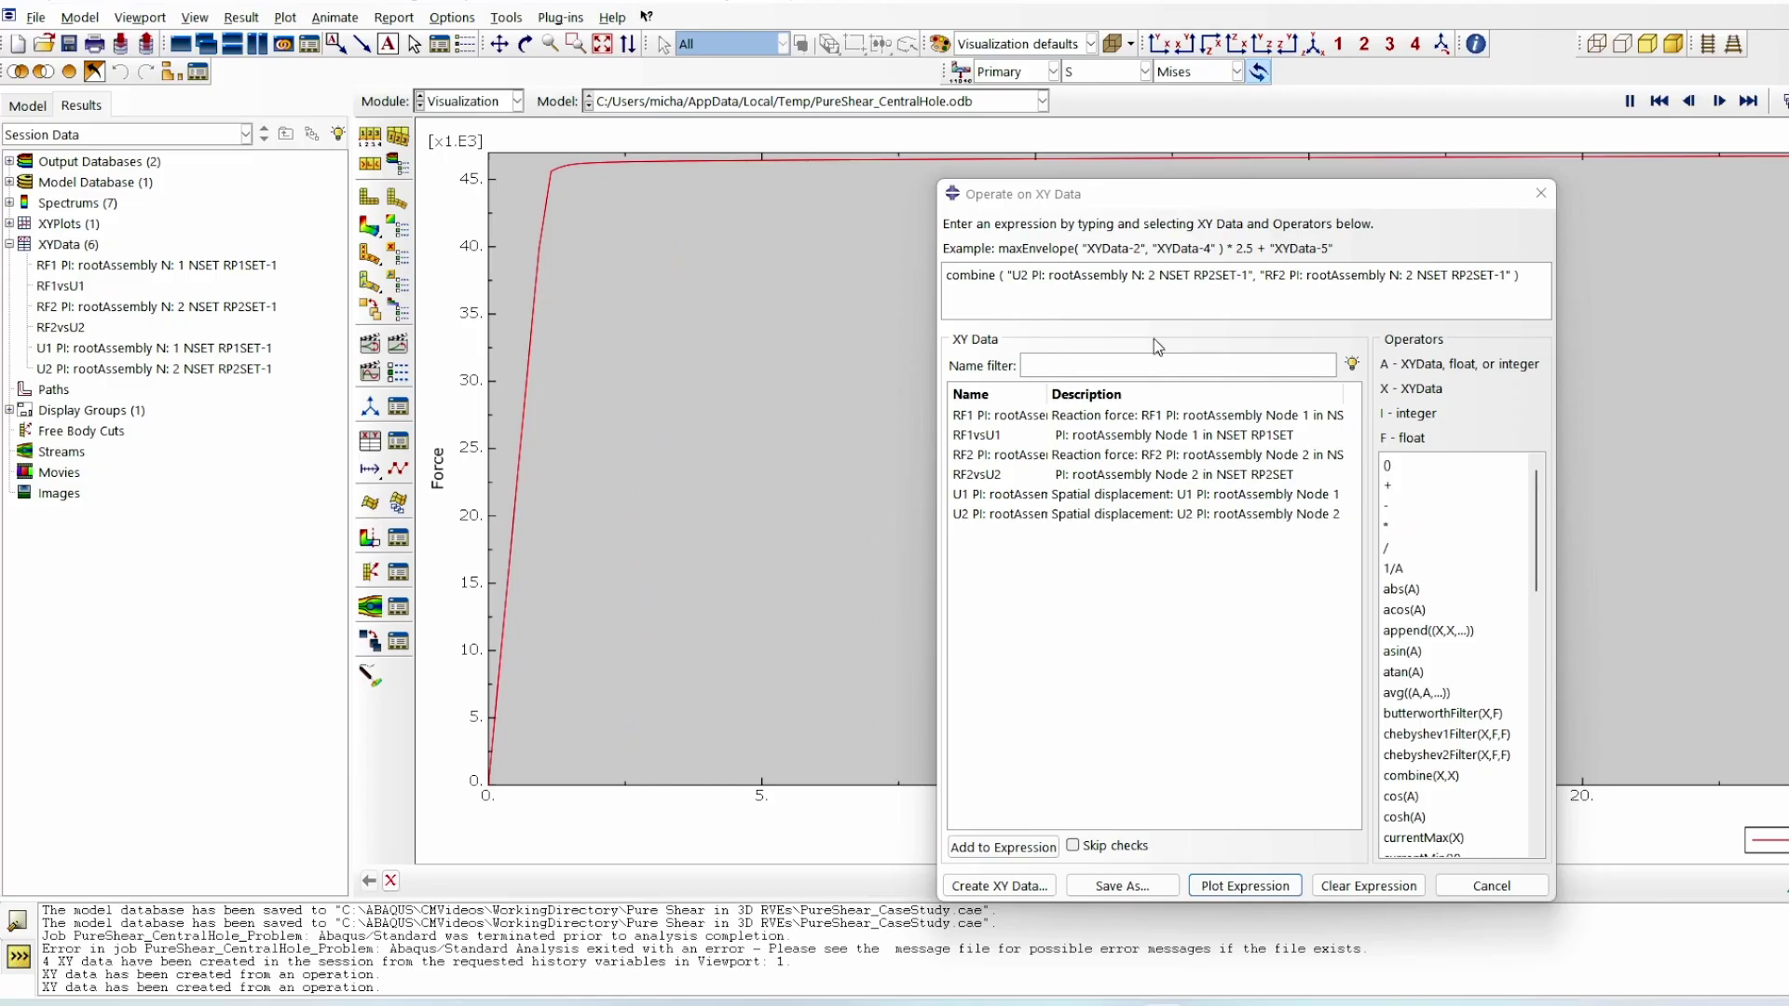
pyautogui.click(1490, 886)
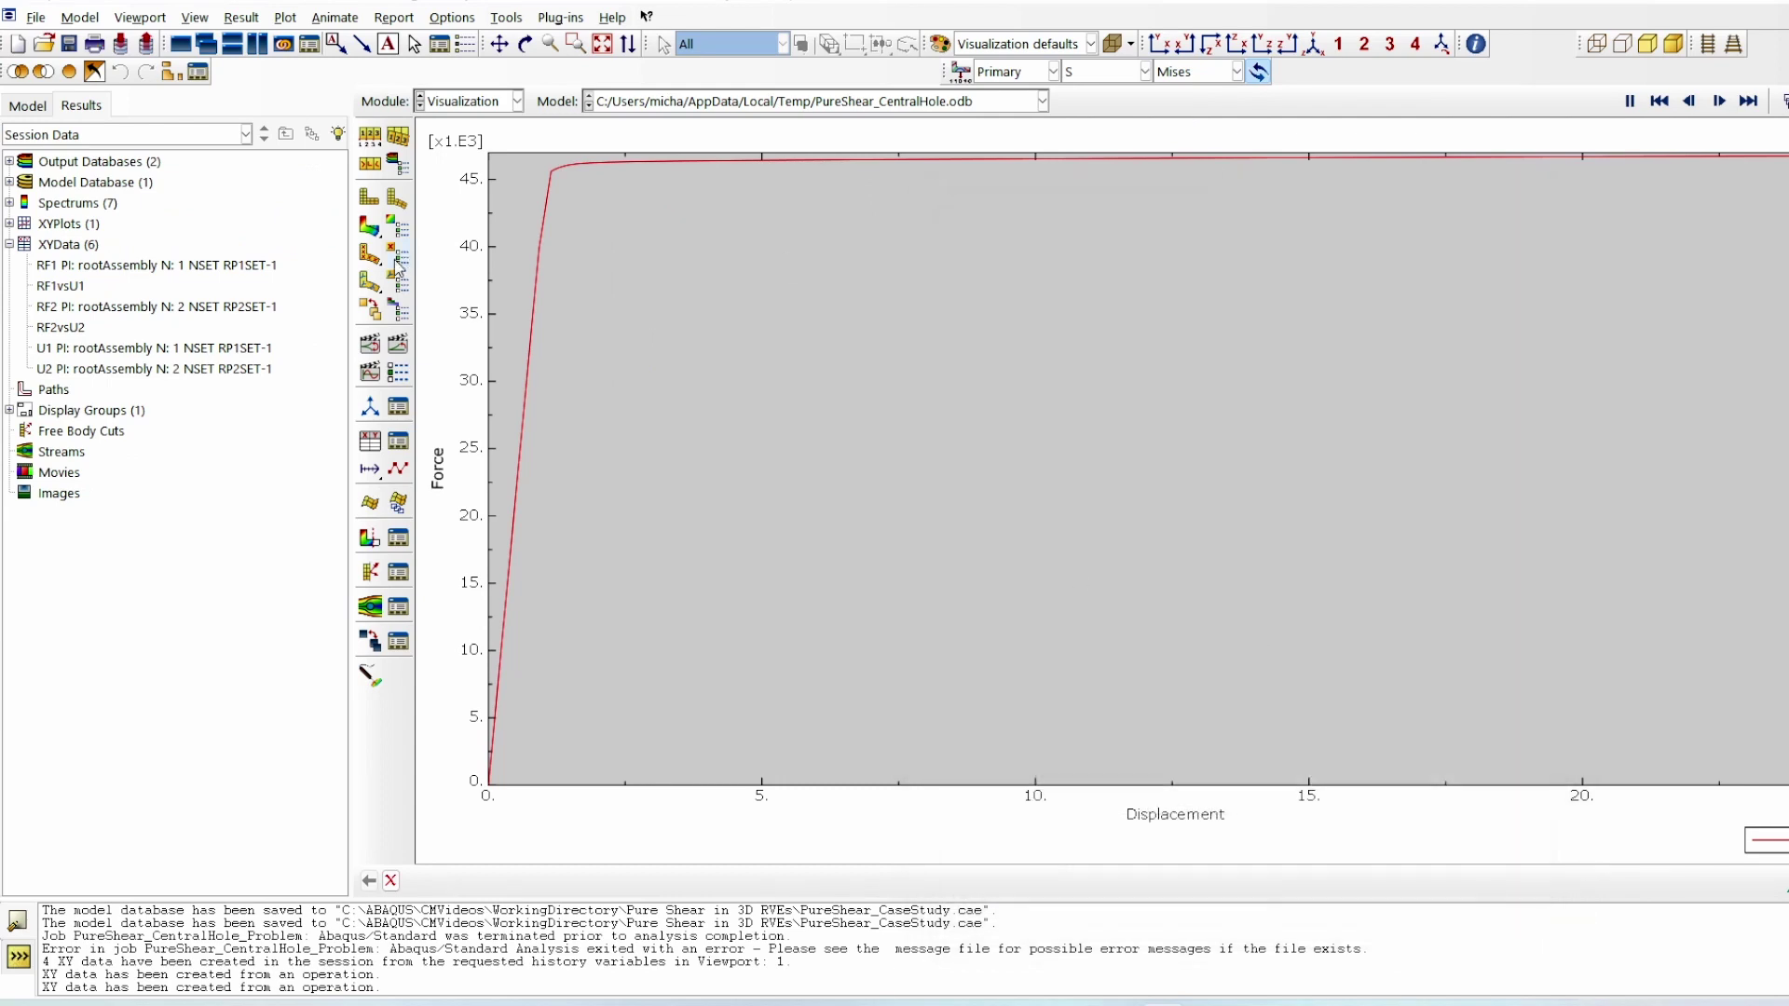
# Step: Add the RF2vsU2 curve to the current plot to compare it with RF1vsU1
pyautogui.click(61, 286)
pyautogui.click(71, 327)
pyautogui.rightClick(72, 328)
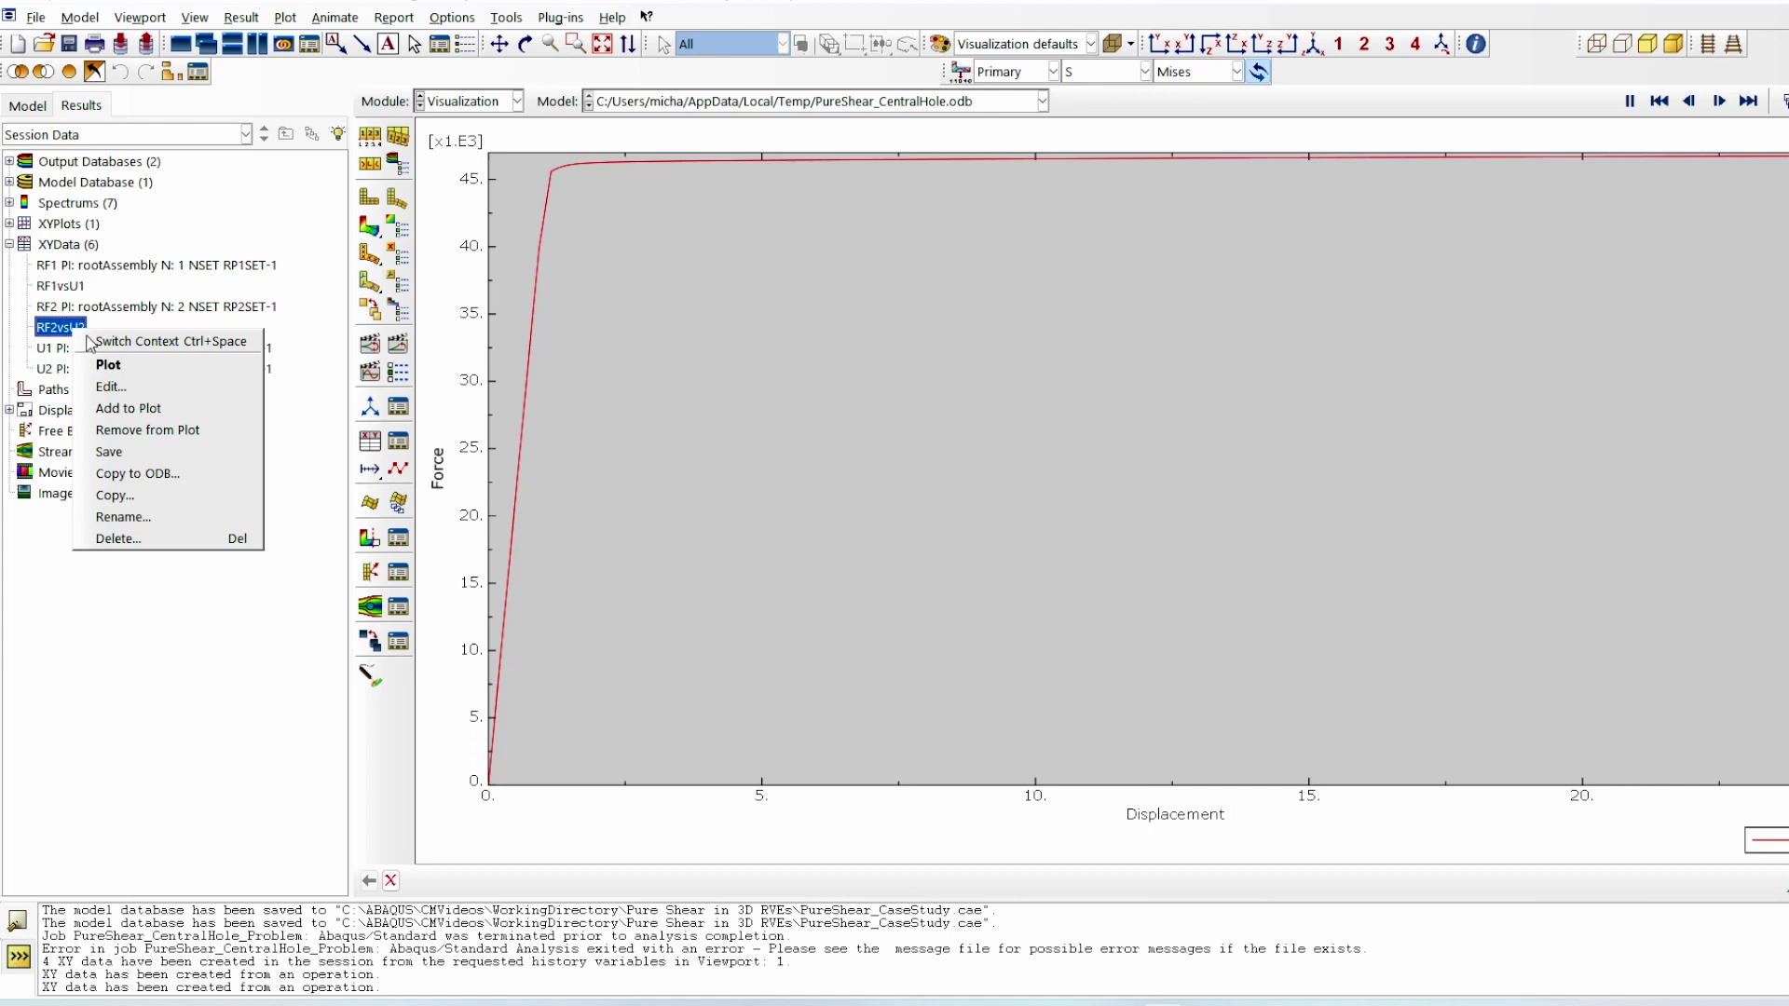
pyautogui.click(147, 412)
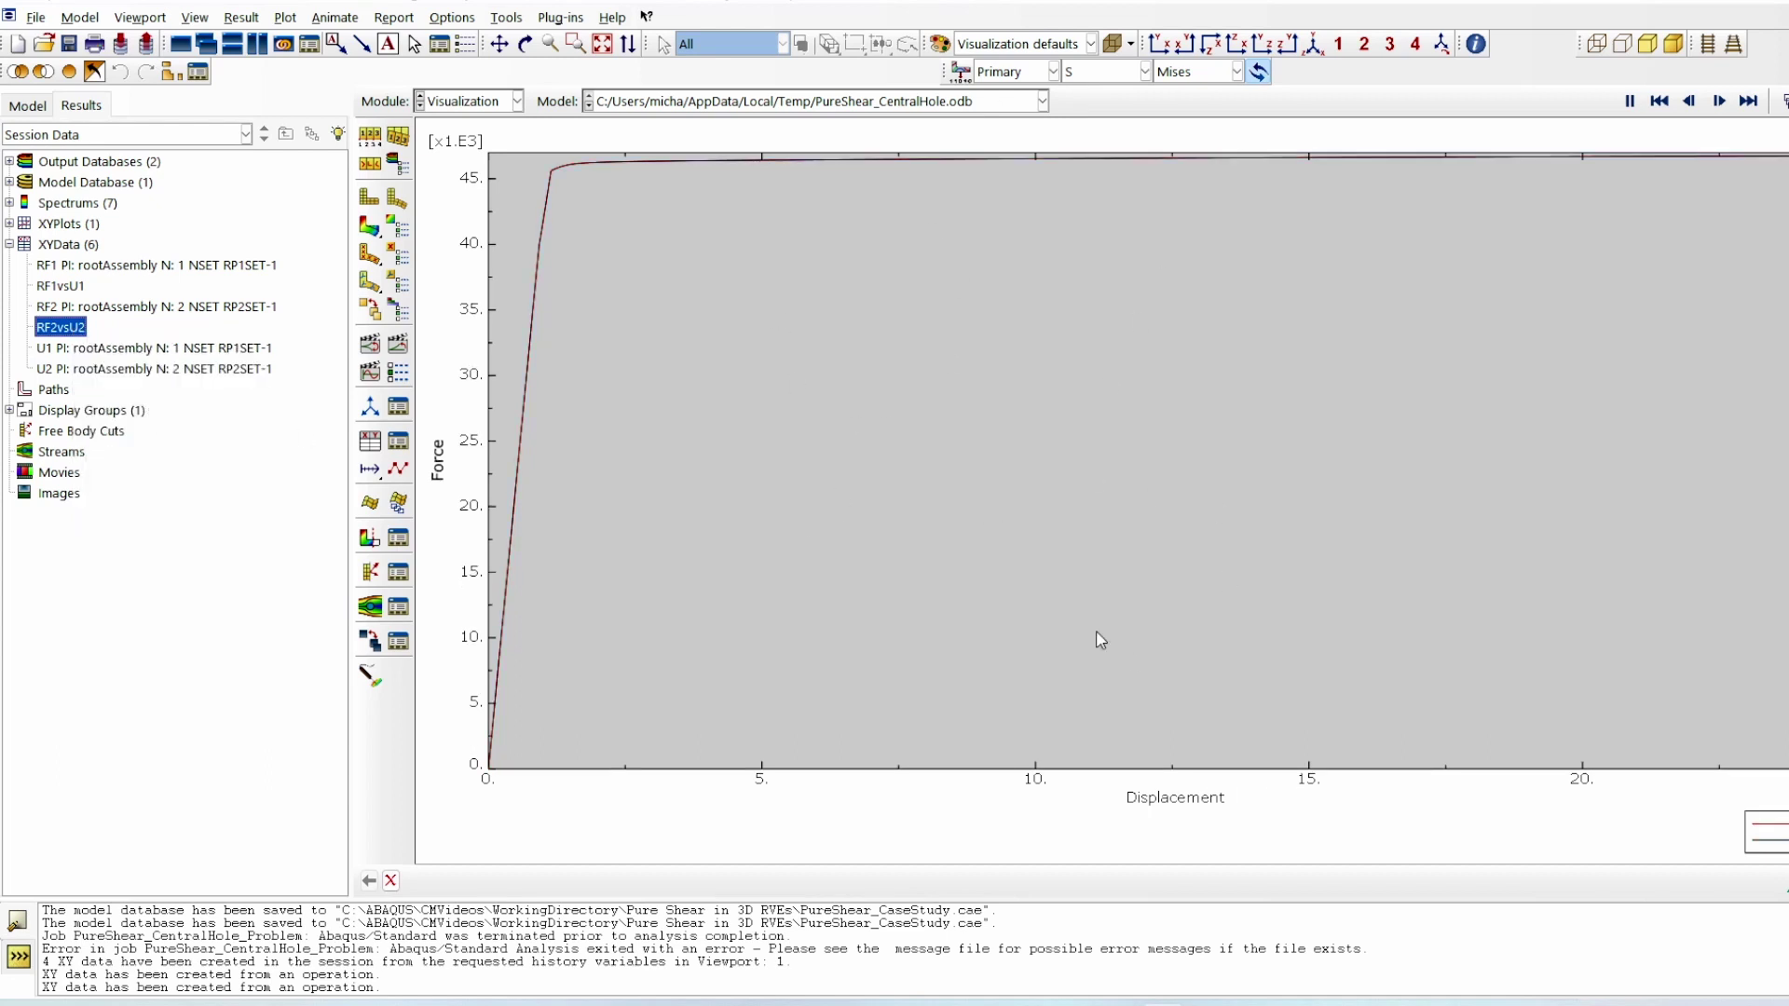
# Step: Export the curves of the current XY plot from Abaqus/CAE to Excel with Excel Utilities
pyautogui.click(505, 17)
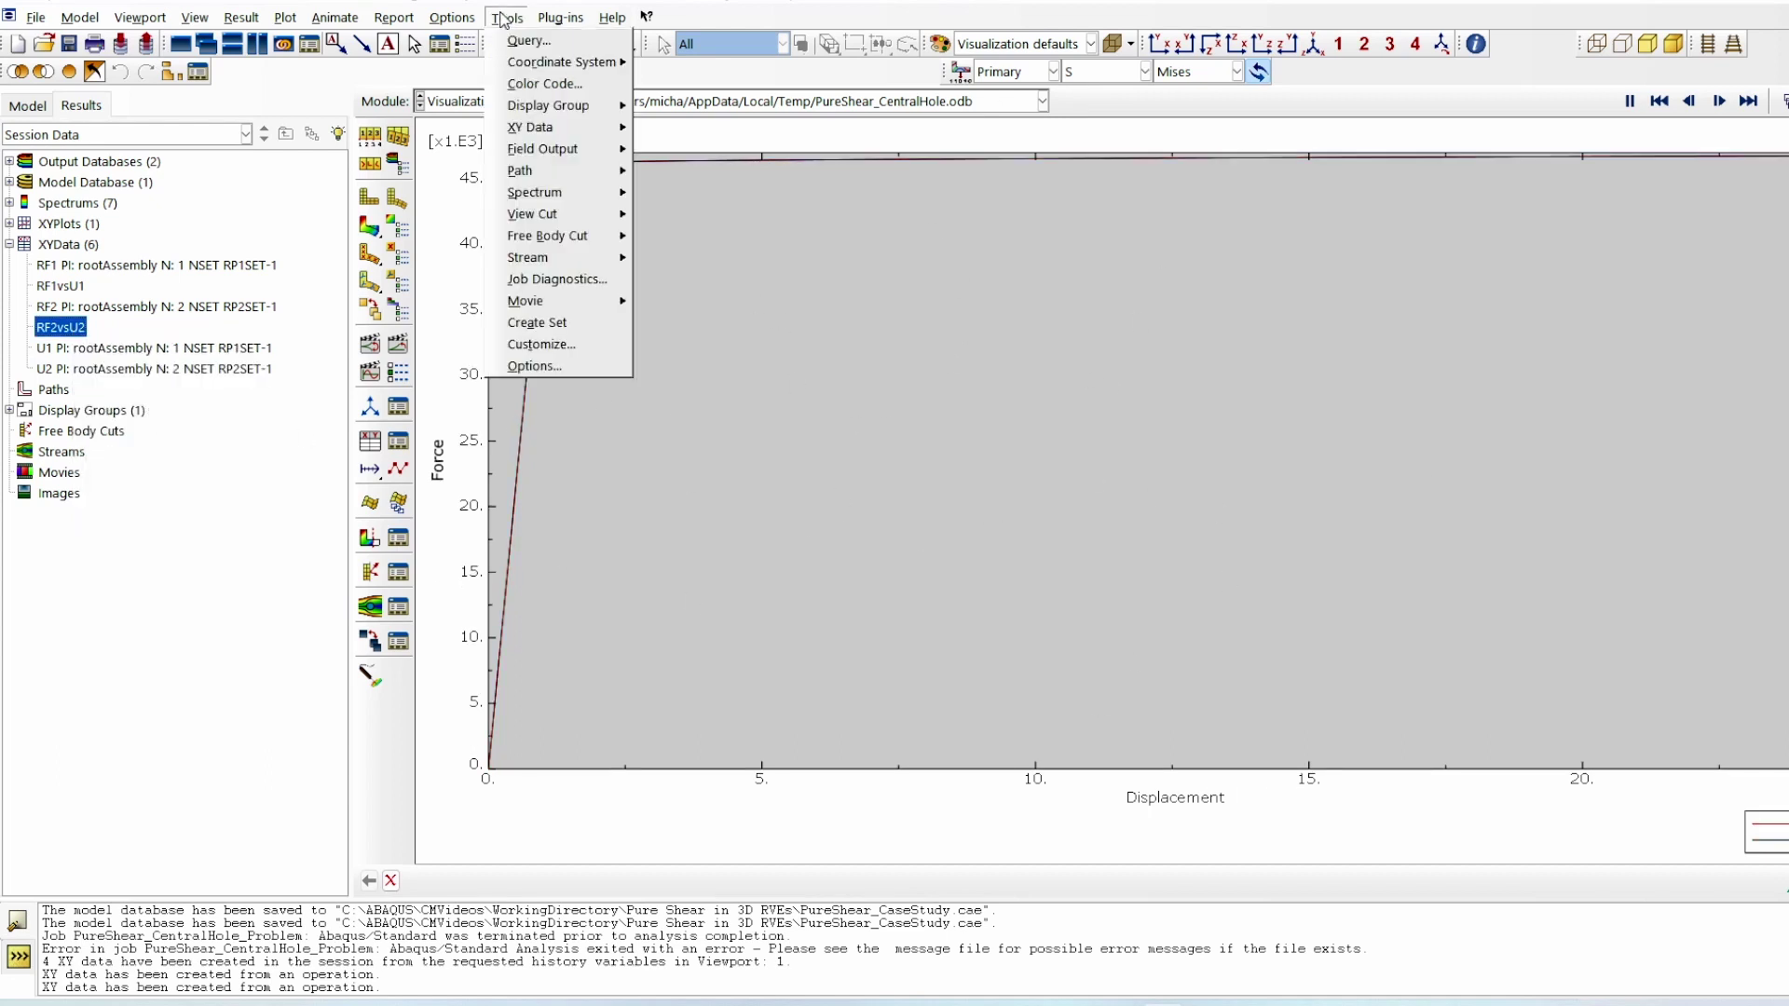
pyautogui.moveTo(542, 15)
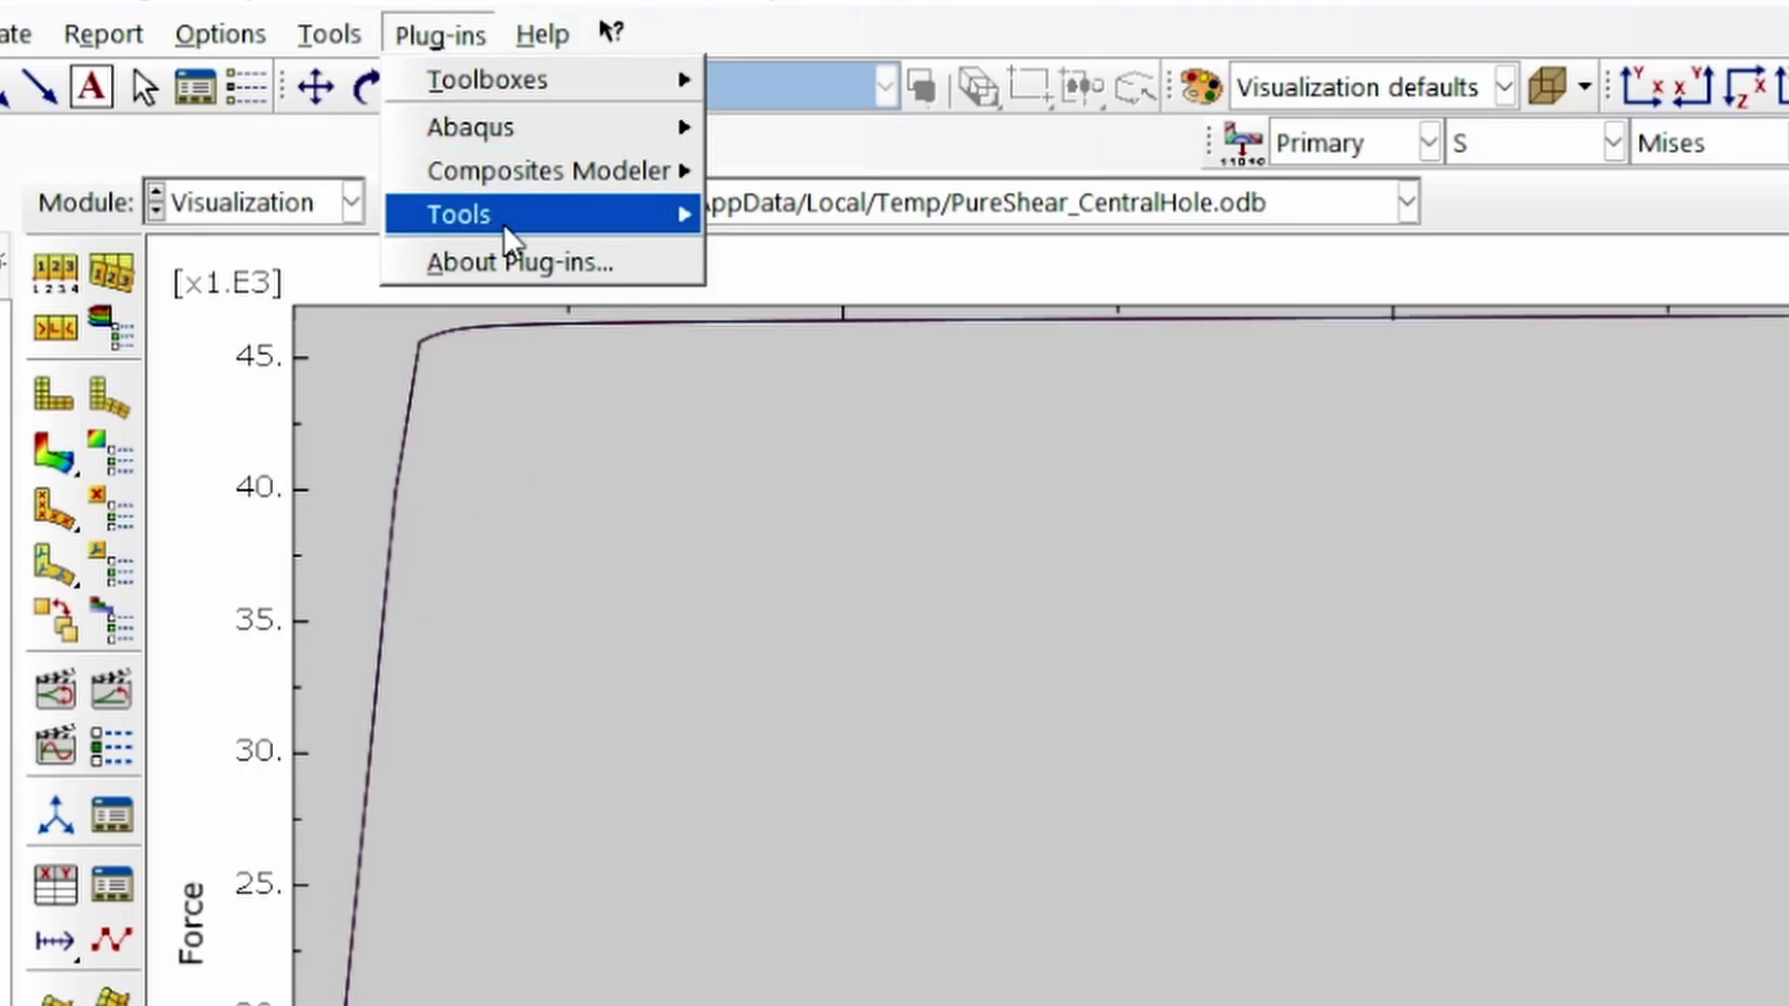
pyautogui.moveTo(592, 113)
pyautogui.click(783, 308)
pyautogui.click(1353, 567)
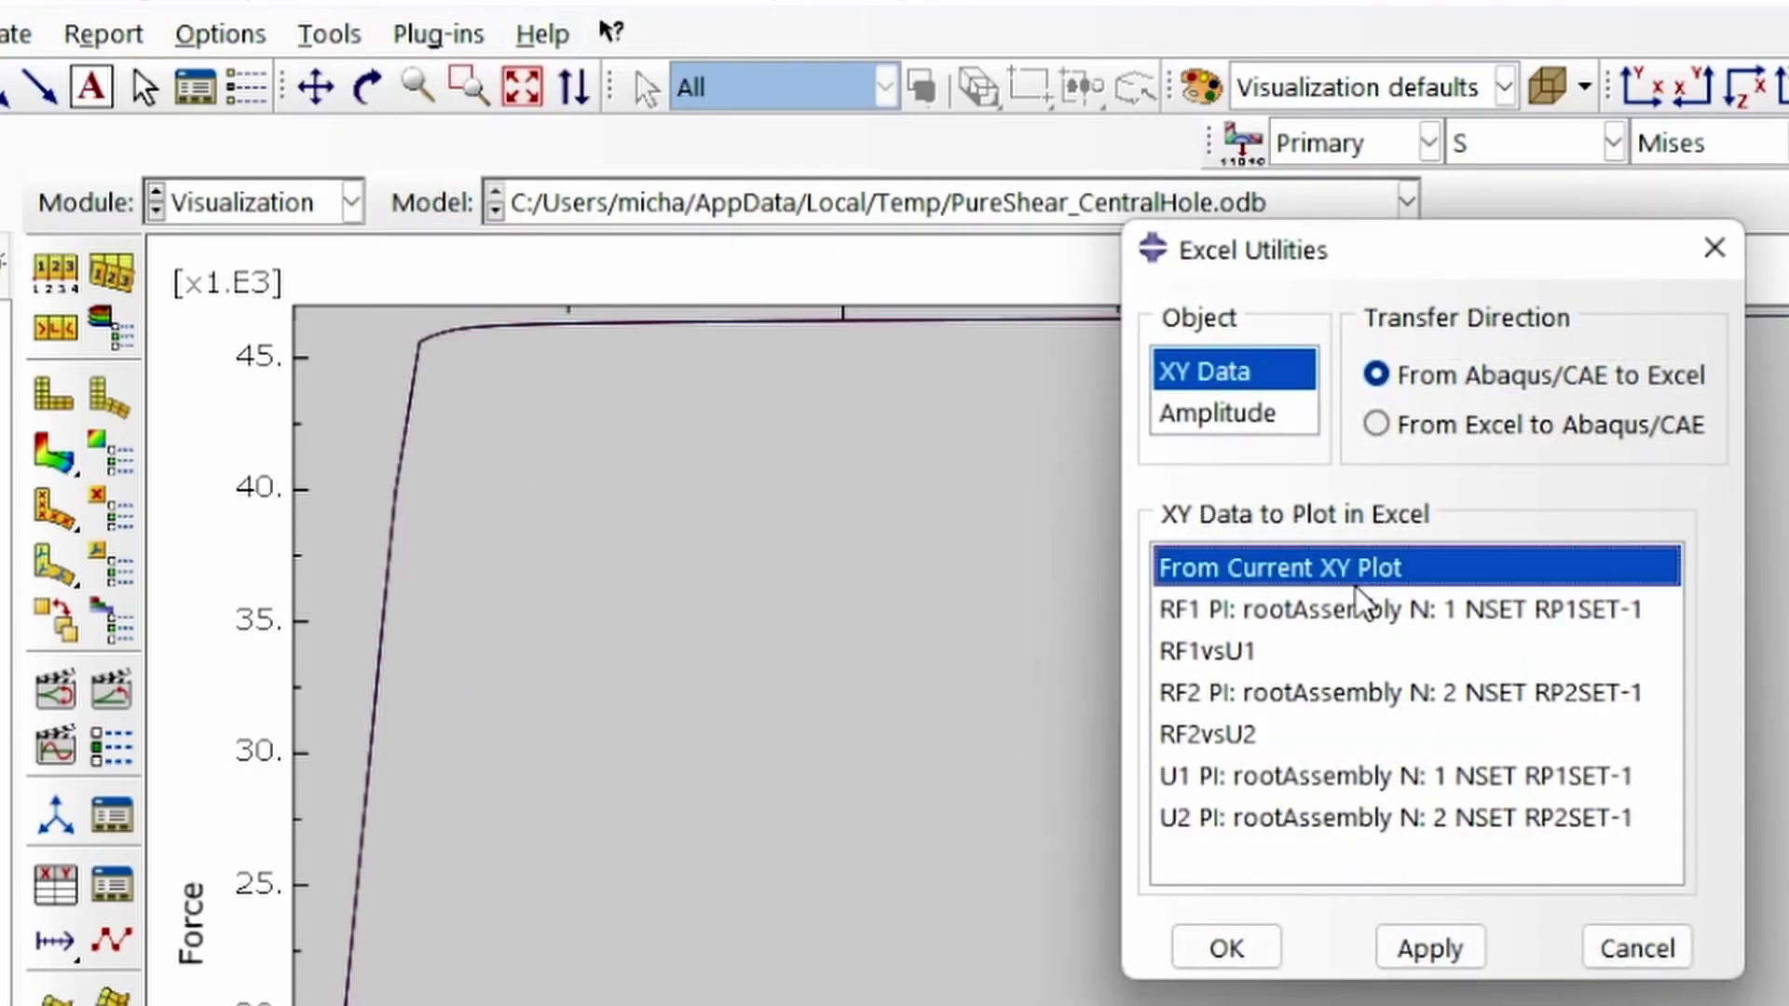
pyautogui.press('Return')
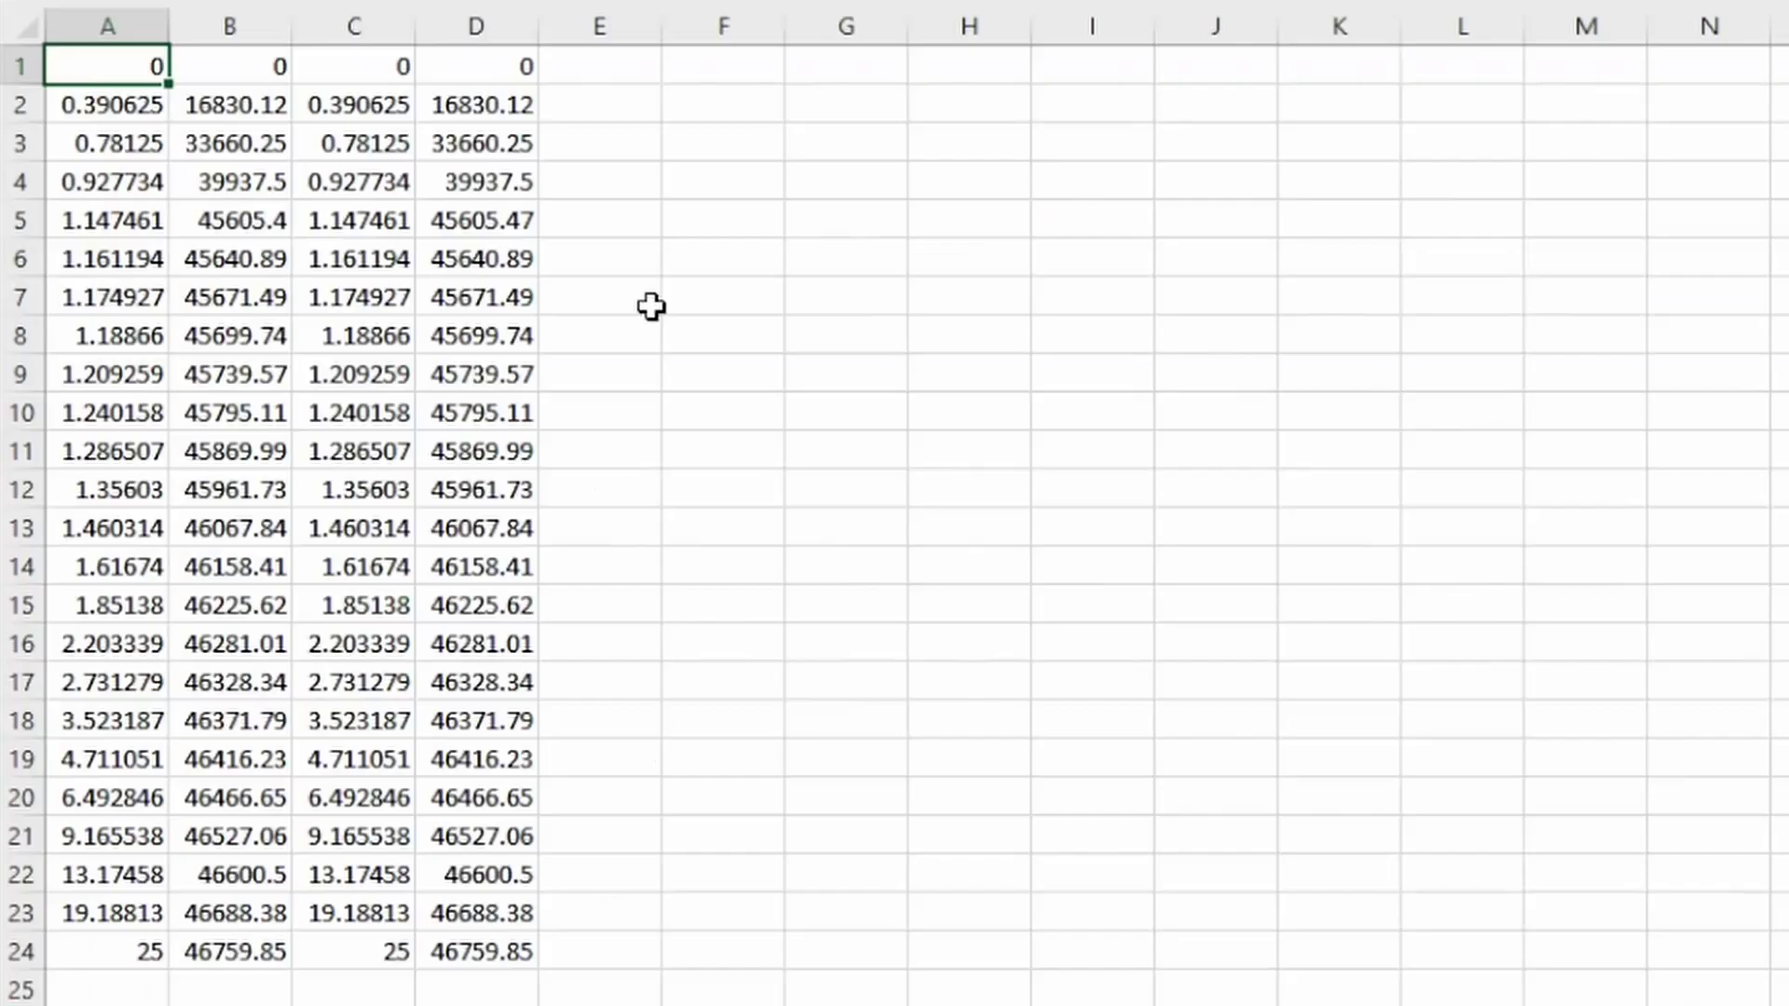
# Step: Copy the exported data in A1:D24 and paste it under the U1, RF1, U2 and RF2 headings of the homogenized shear sheet
pyautogui.moveTo(103, 68); pyautogui.dragTo(519, 955)
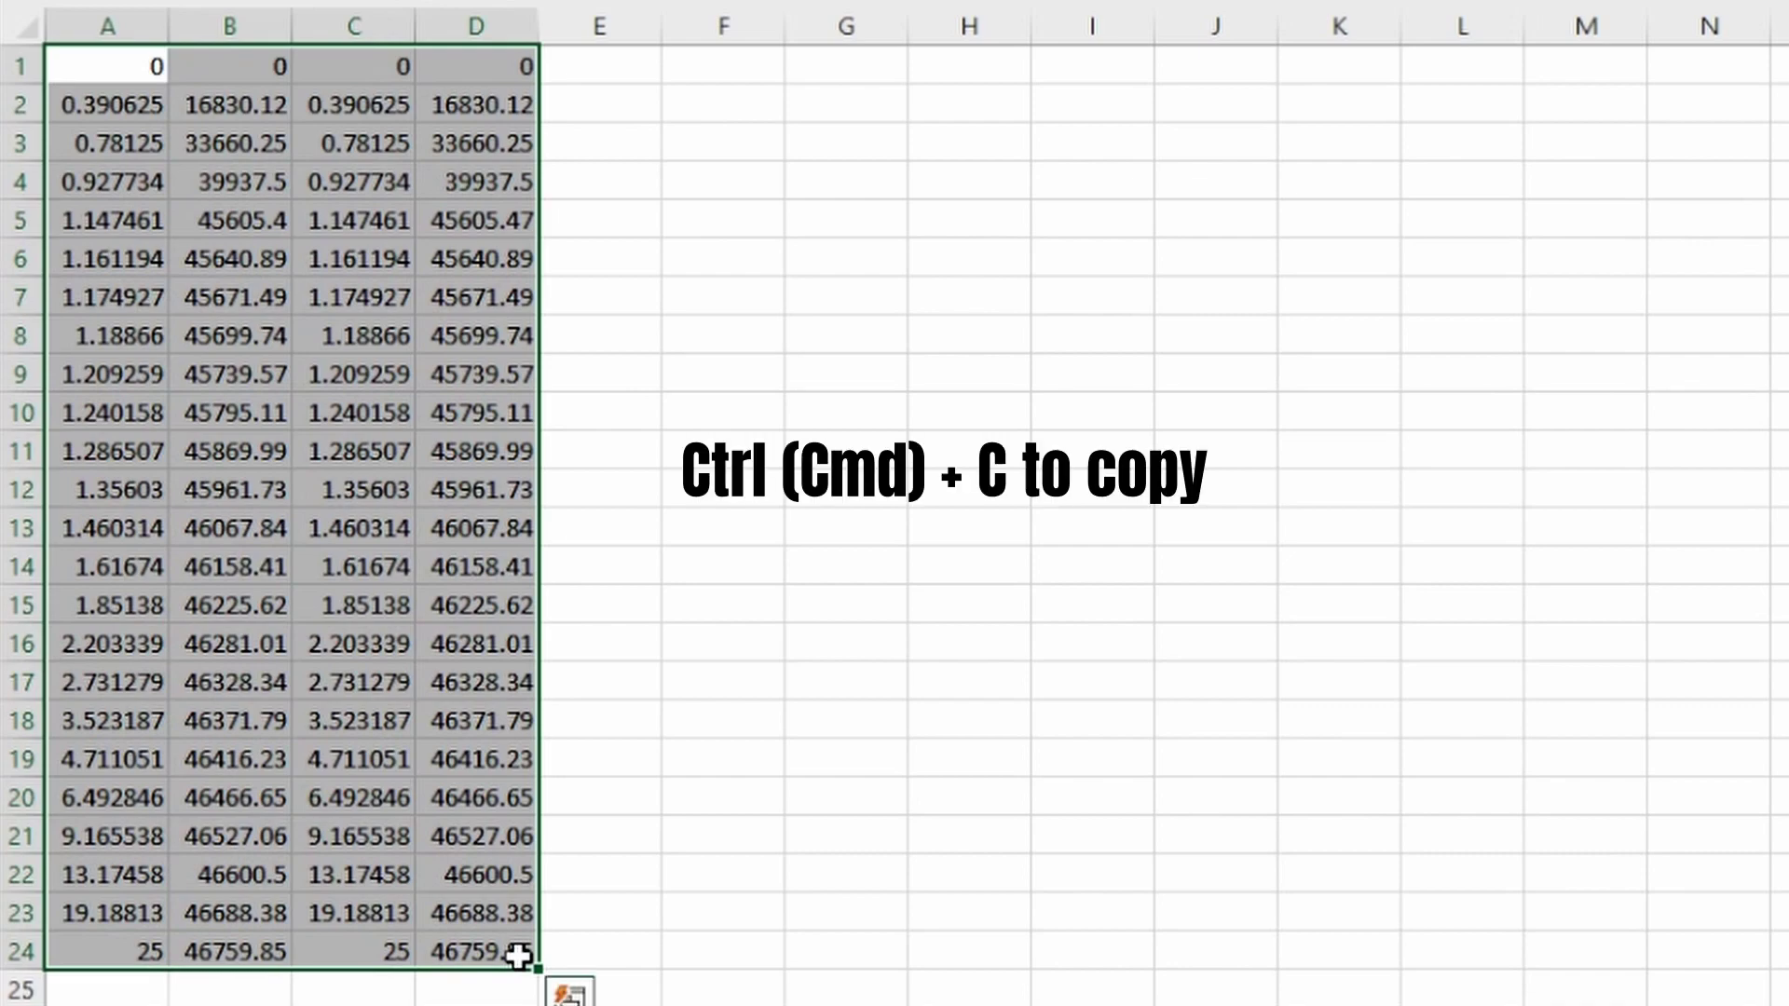
pyautogui.hotkey('ctrl', 'c')
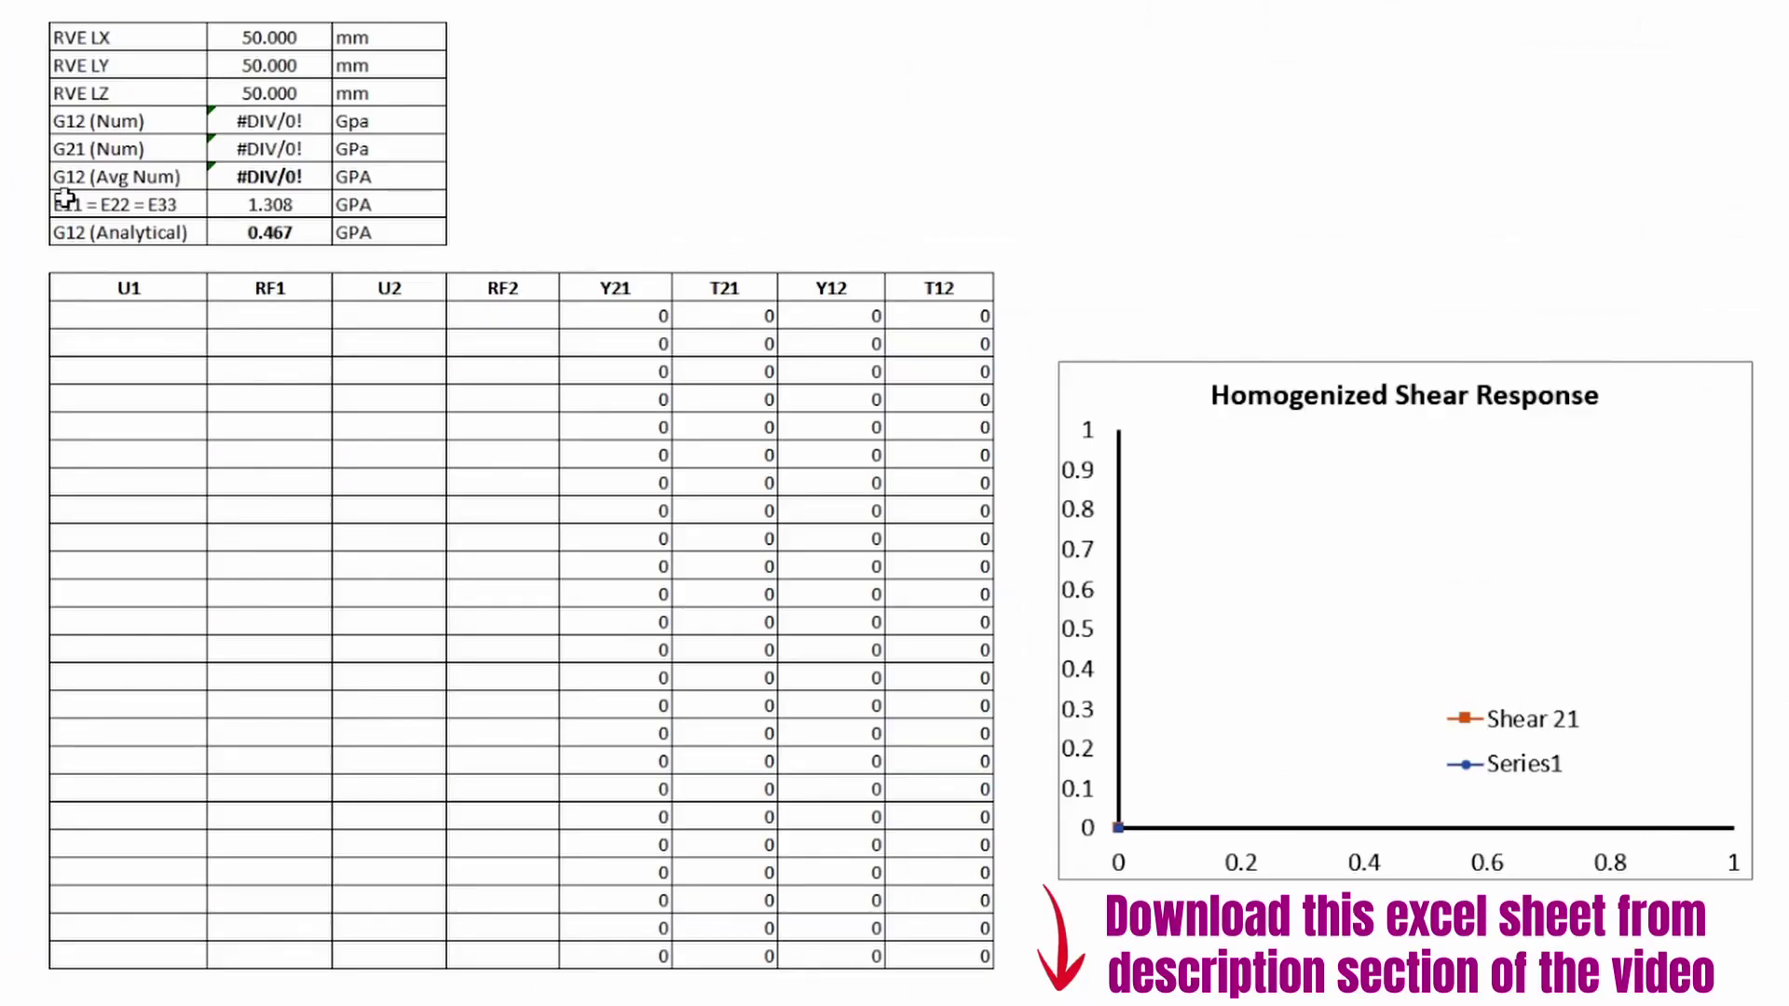
pyautogui.click(90, 317)
pyautogui.hotkey('ctrl', 'v')
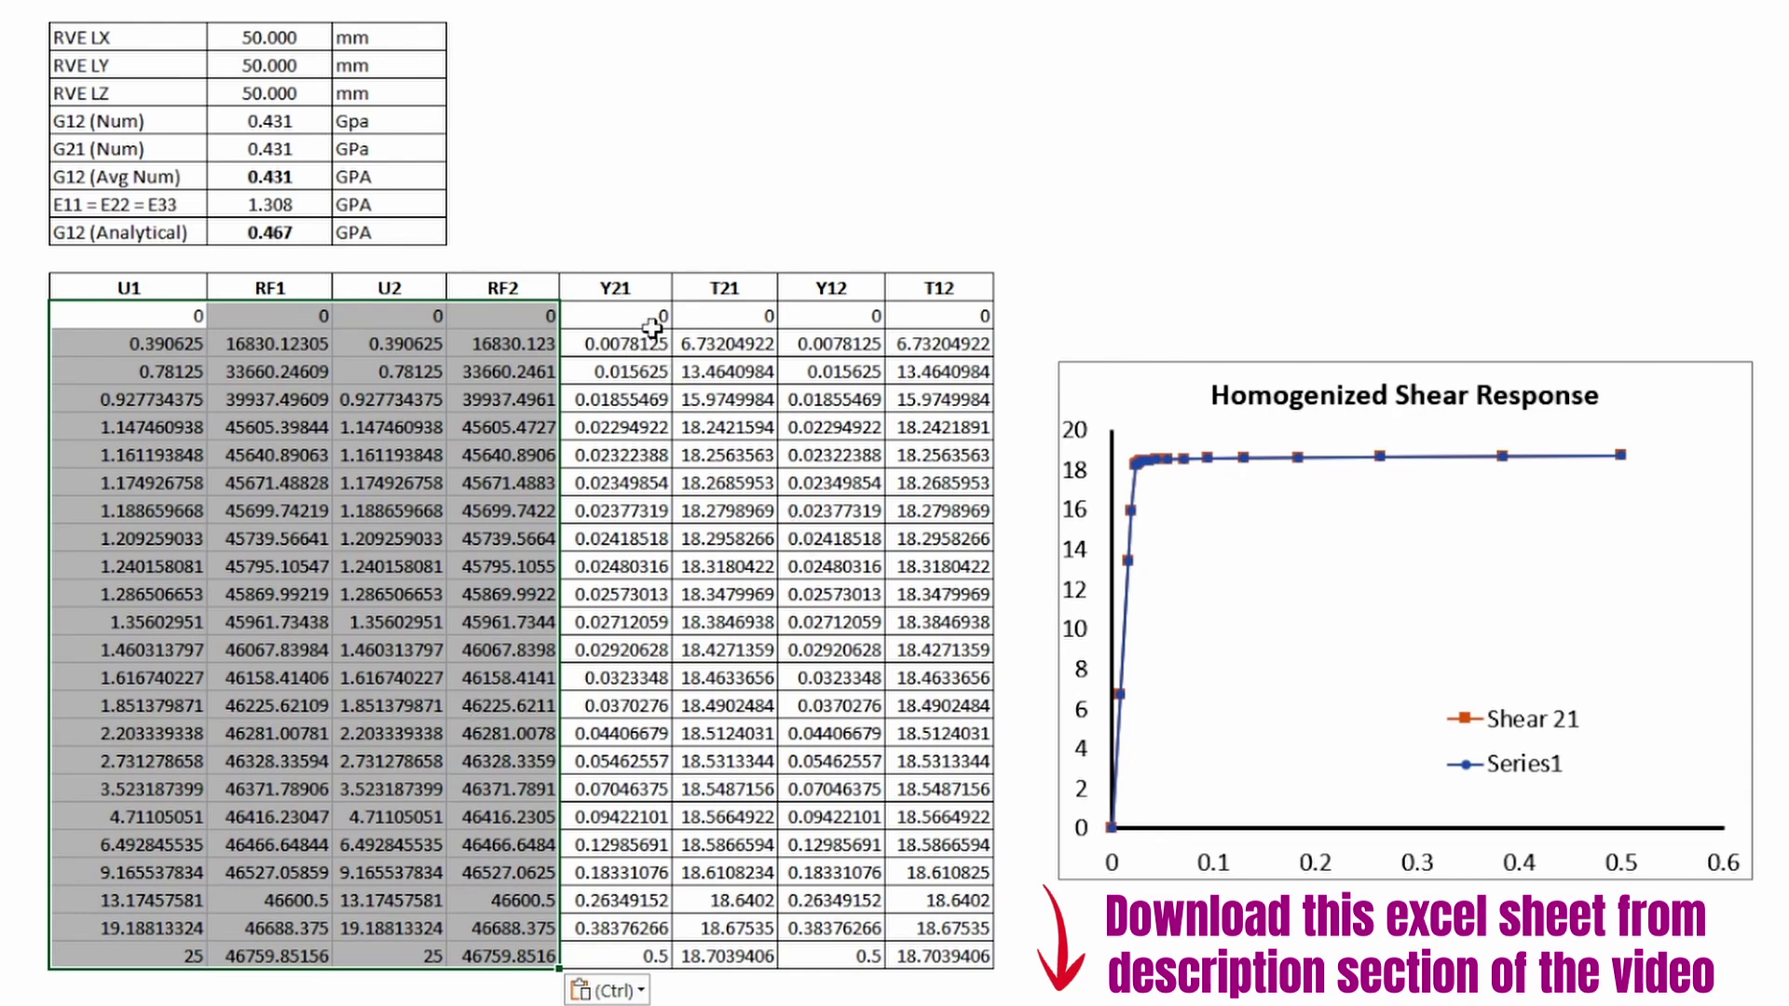
# Step: Examine the formulas in the first Y21 and T21 cells to see how shear strain and shear stress are computed
pyautogui.click(617, 286)
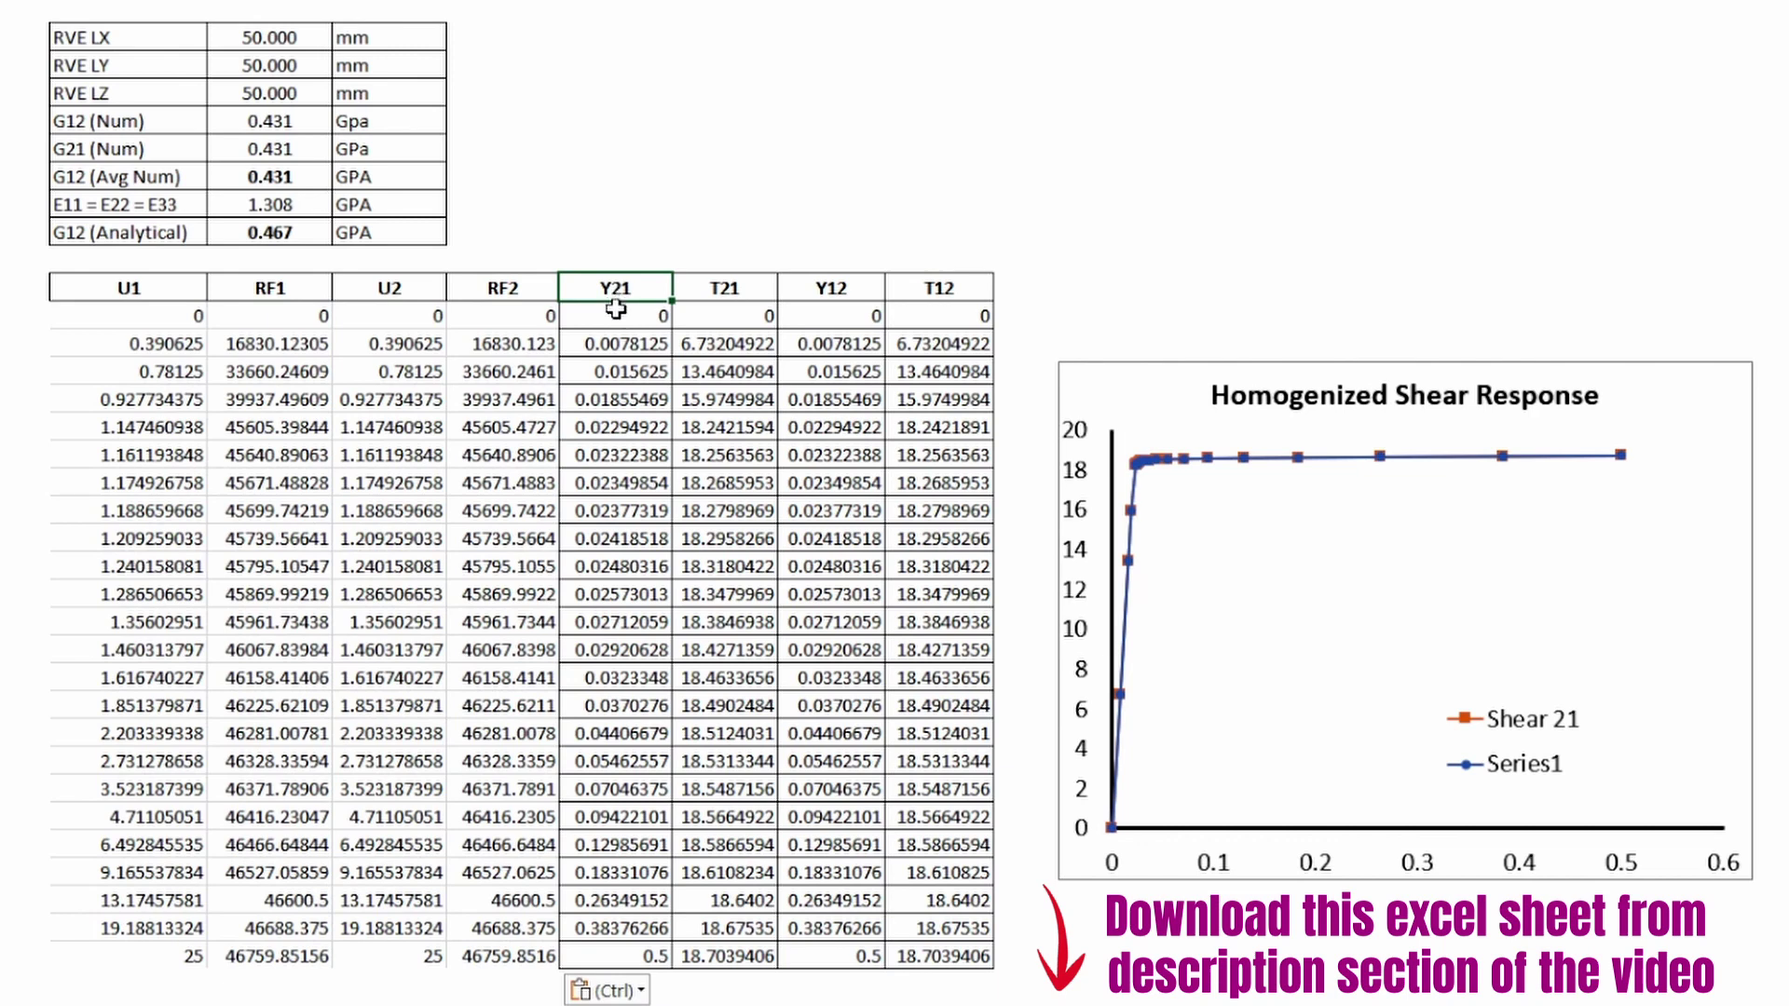
pyautogui.click(634, 315)
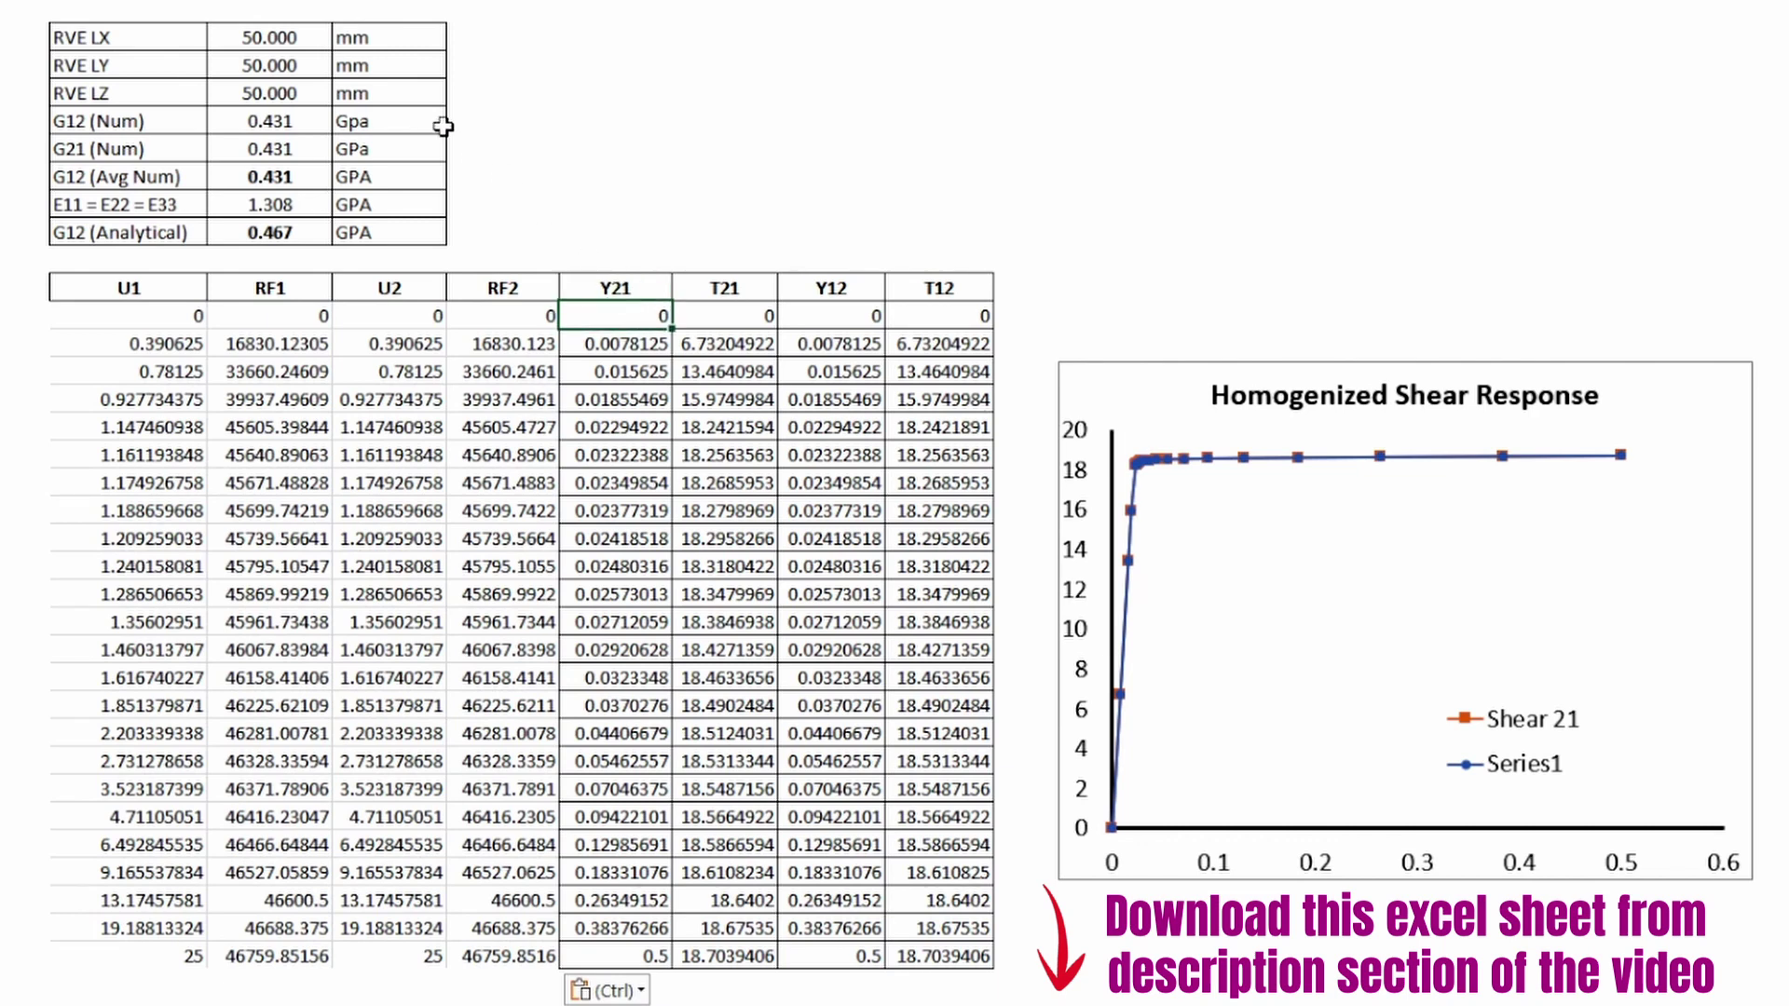
pyautogui.press('F2')
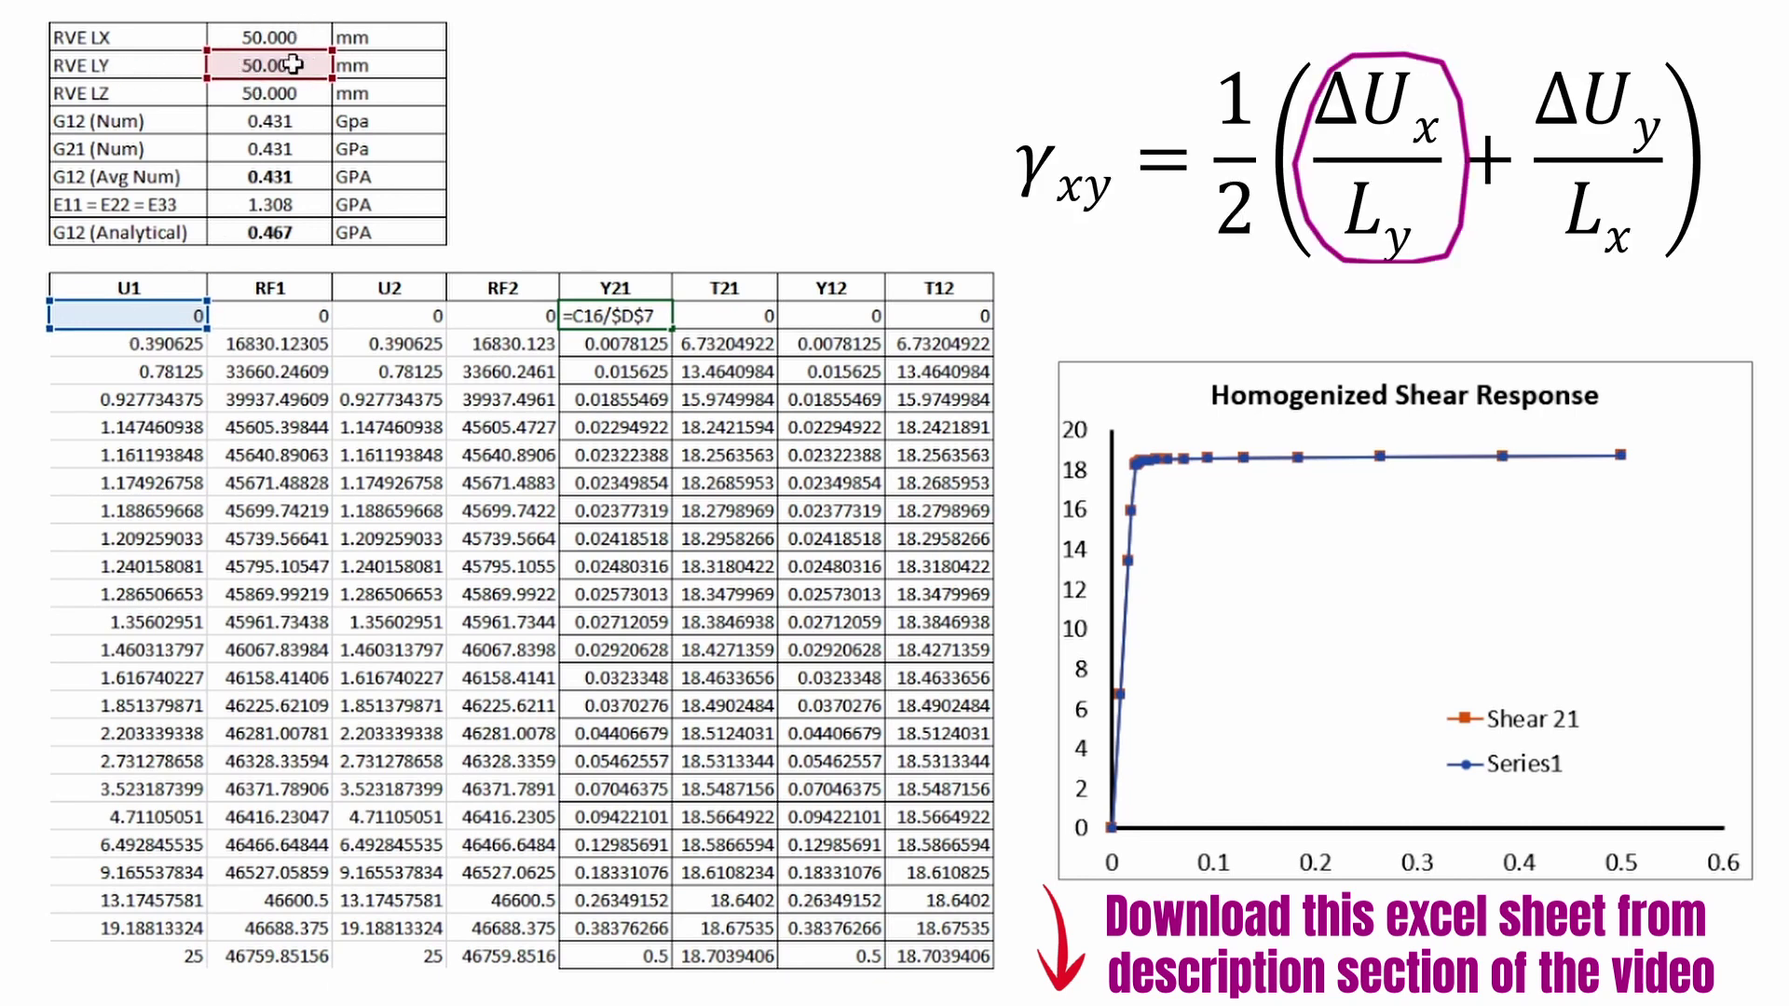
pyautogui.press('Return')
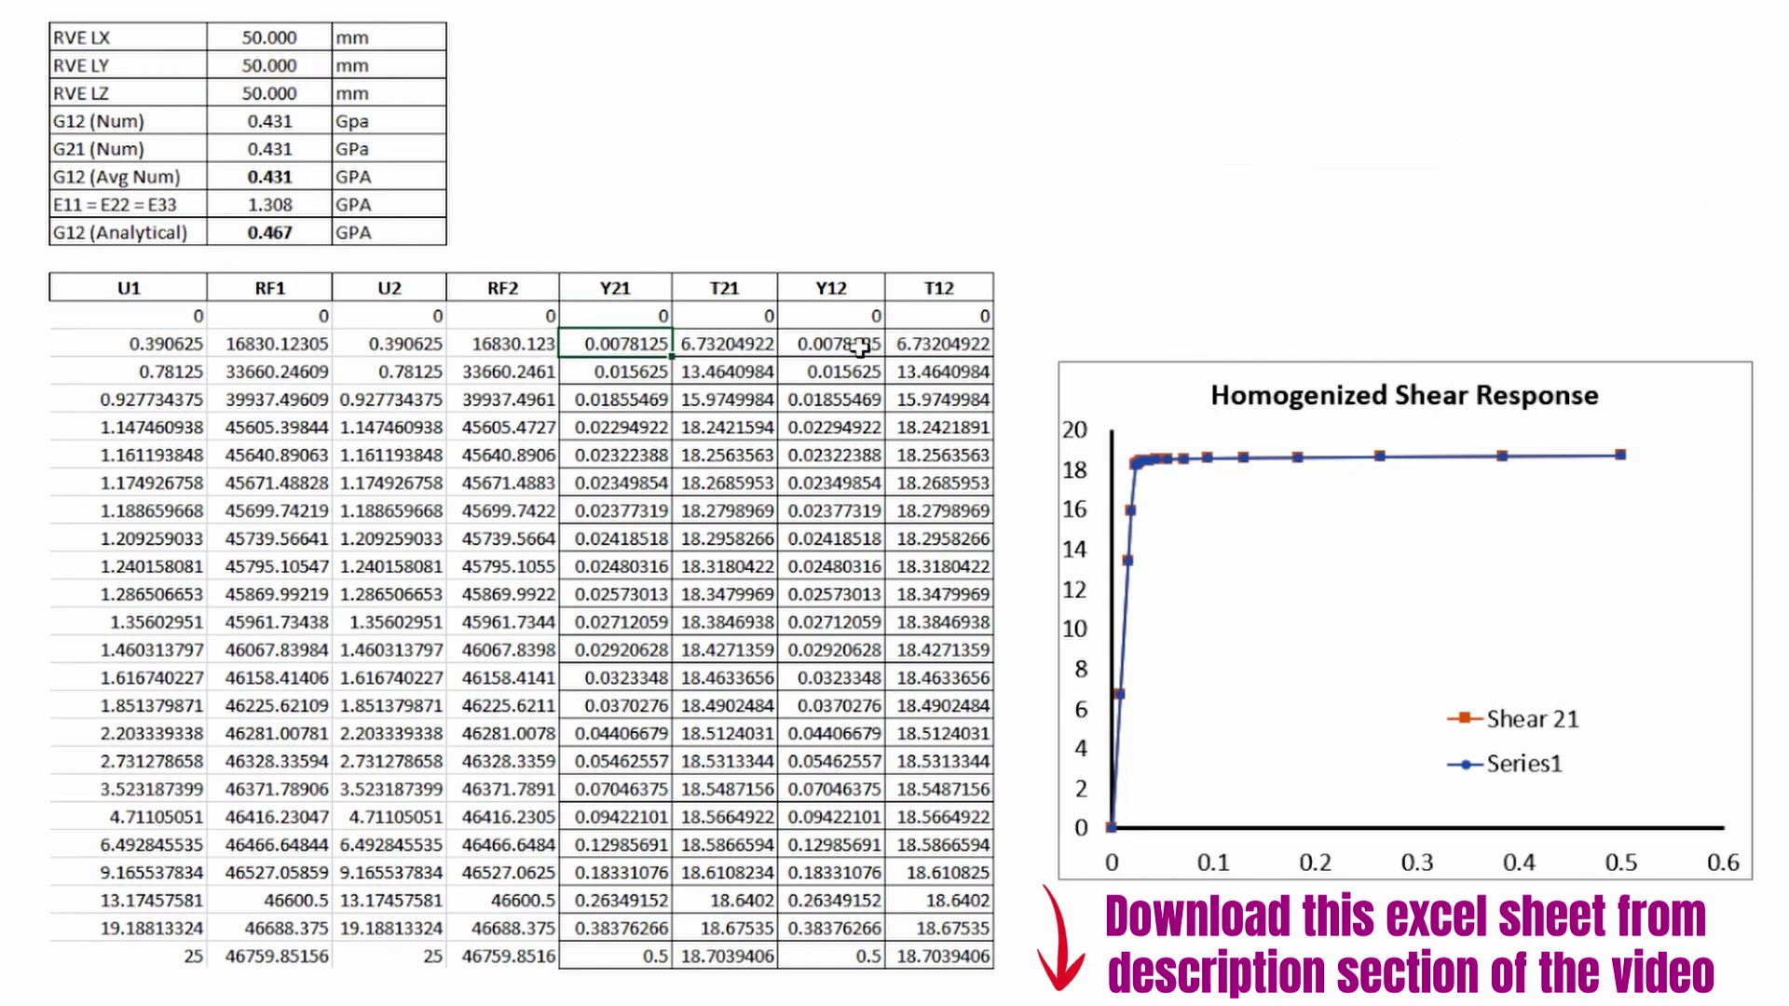
pyautogui.click(736, 316)
pyautogui.press('F2')
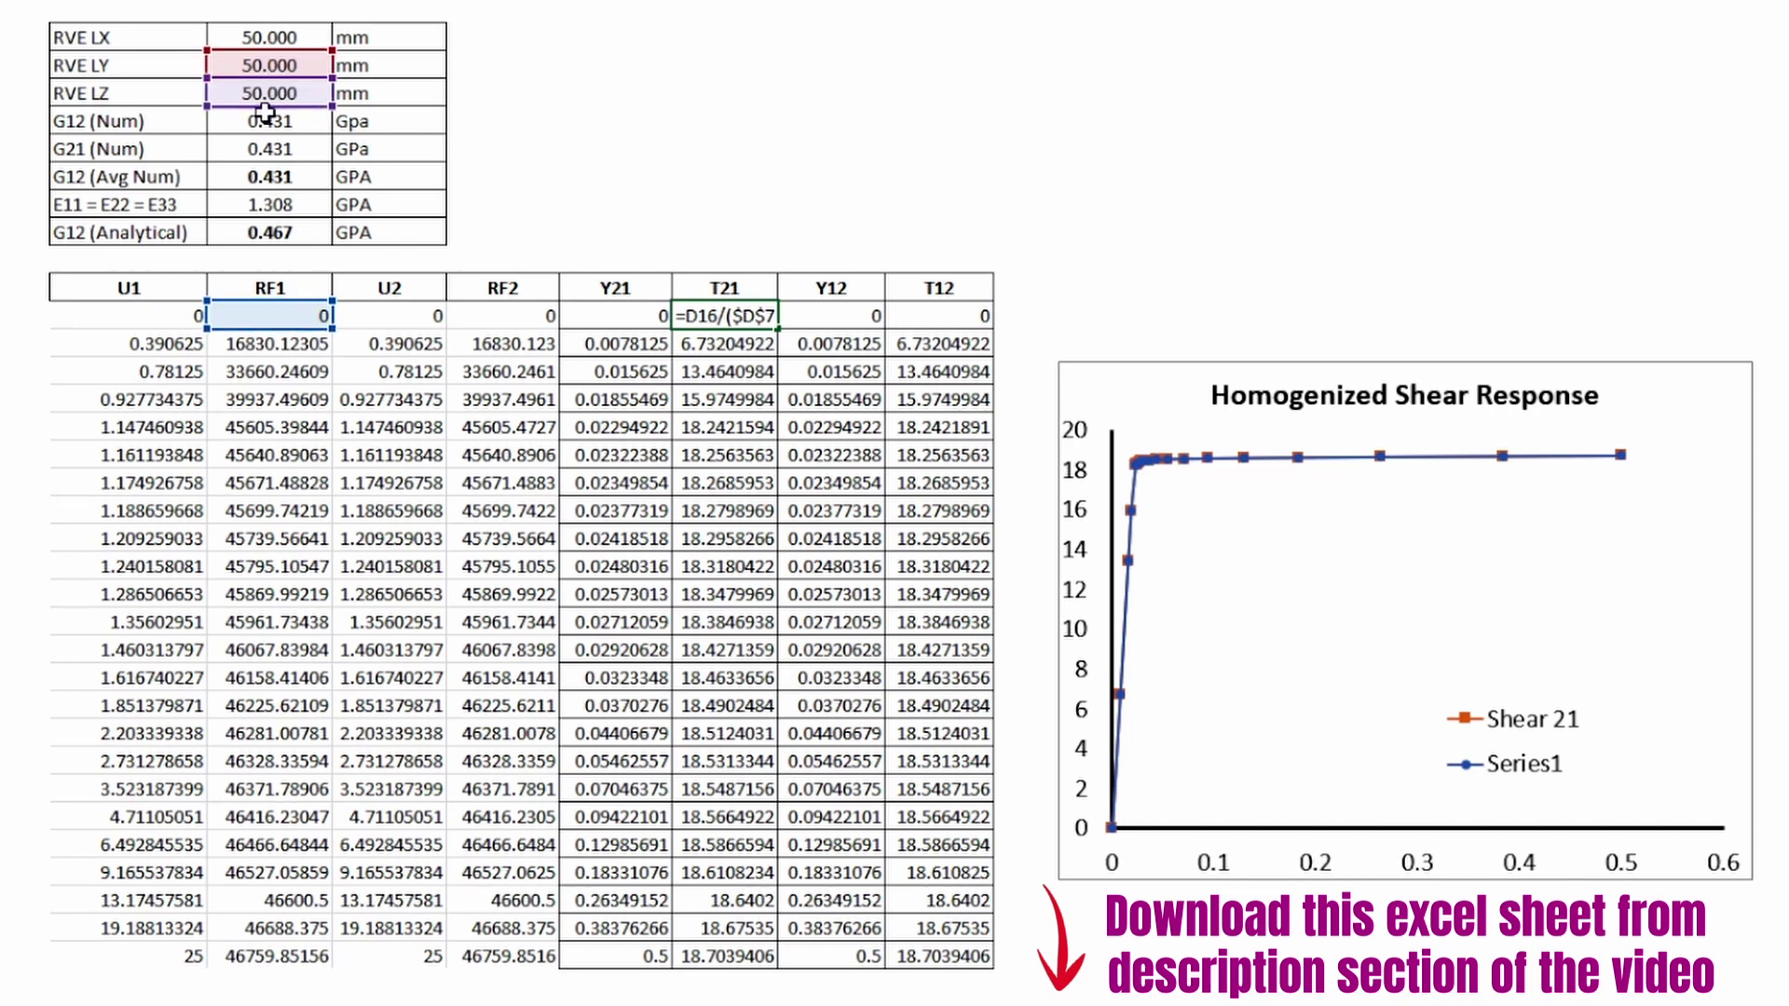
pyautogui.press('Return')
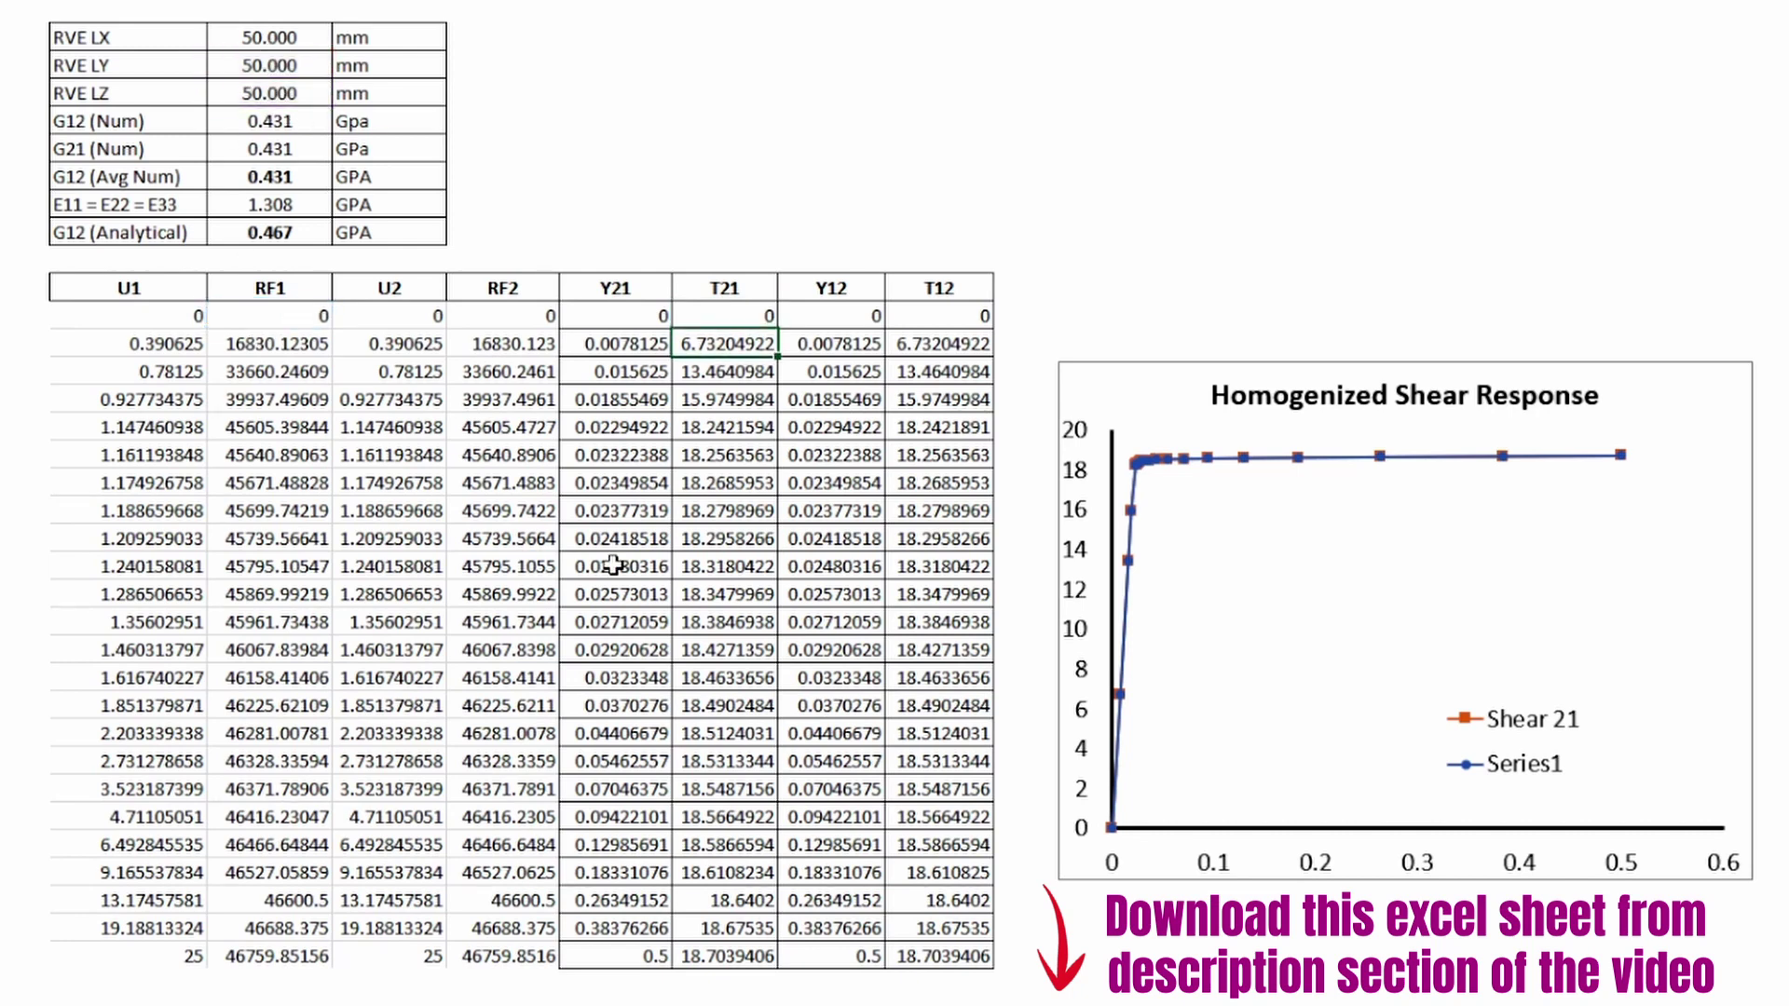
# Step: Check the first Y12 and T12 cells, the RVE dimensions and the slope formula behind G12 (Num)
pyautogui.click(838, 317)
pyautogui.click(930, 321)
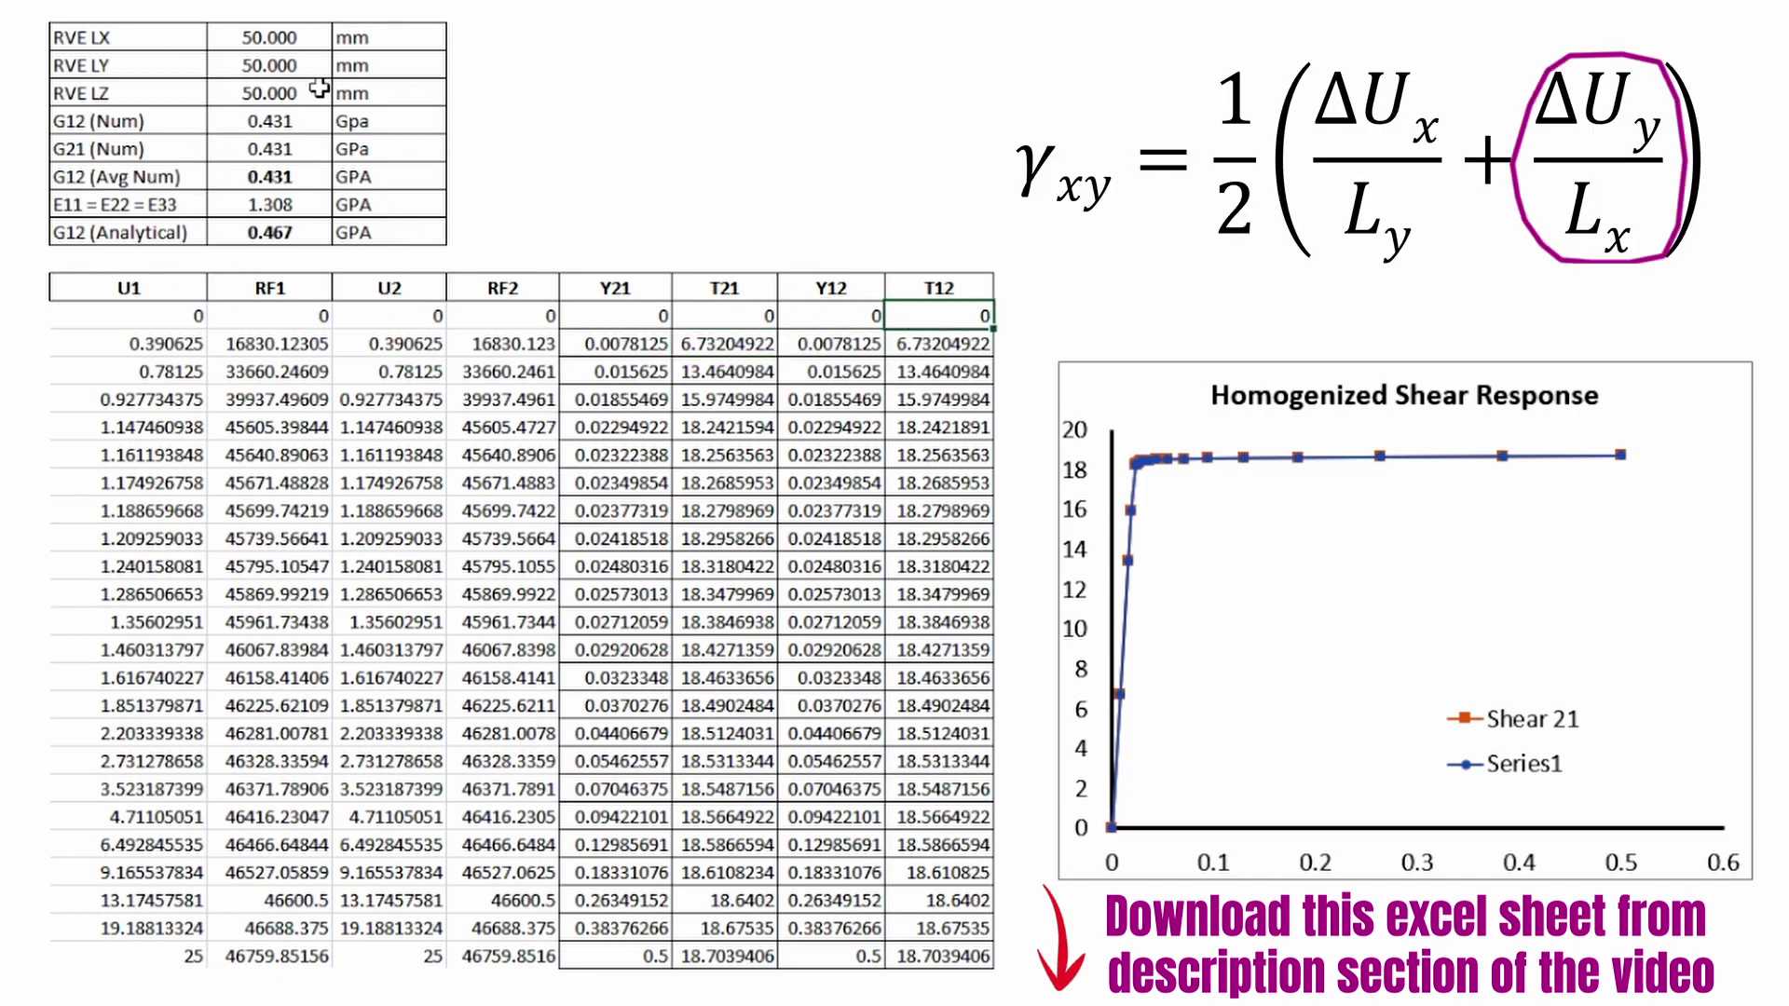
pyautogui.moveTo(269, 37); pyautogui.dragTo(276, 94)
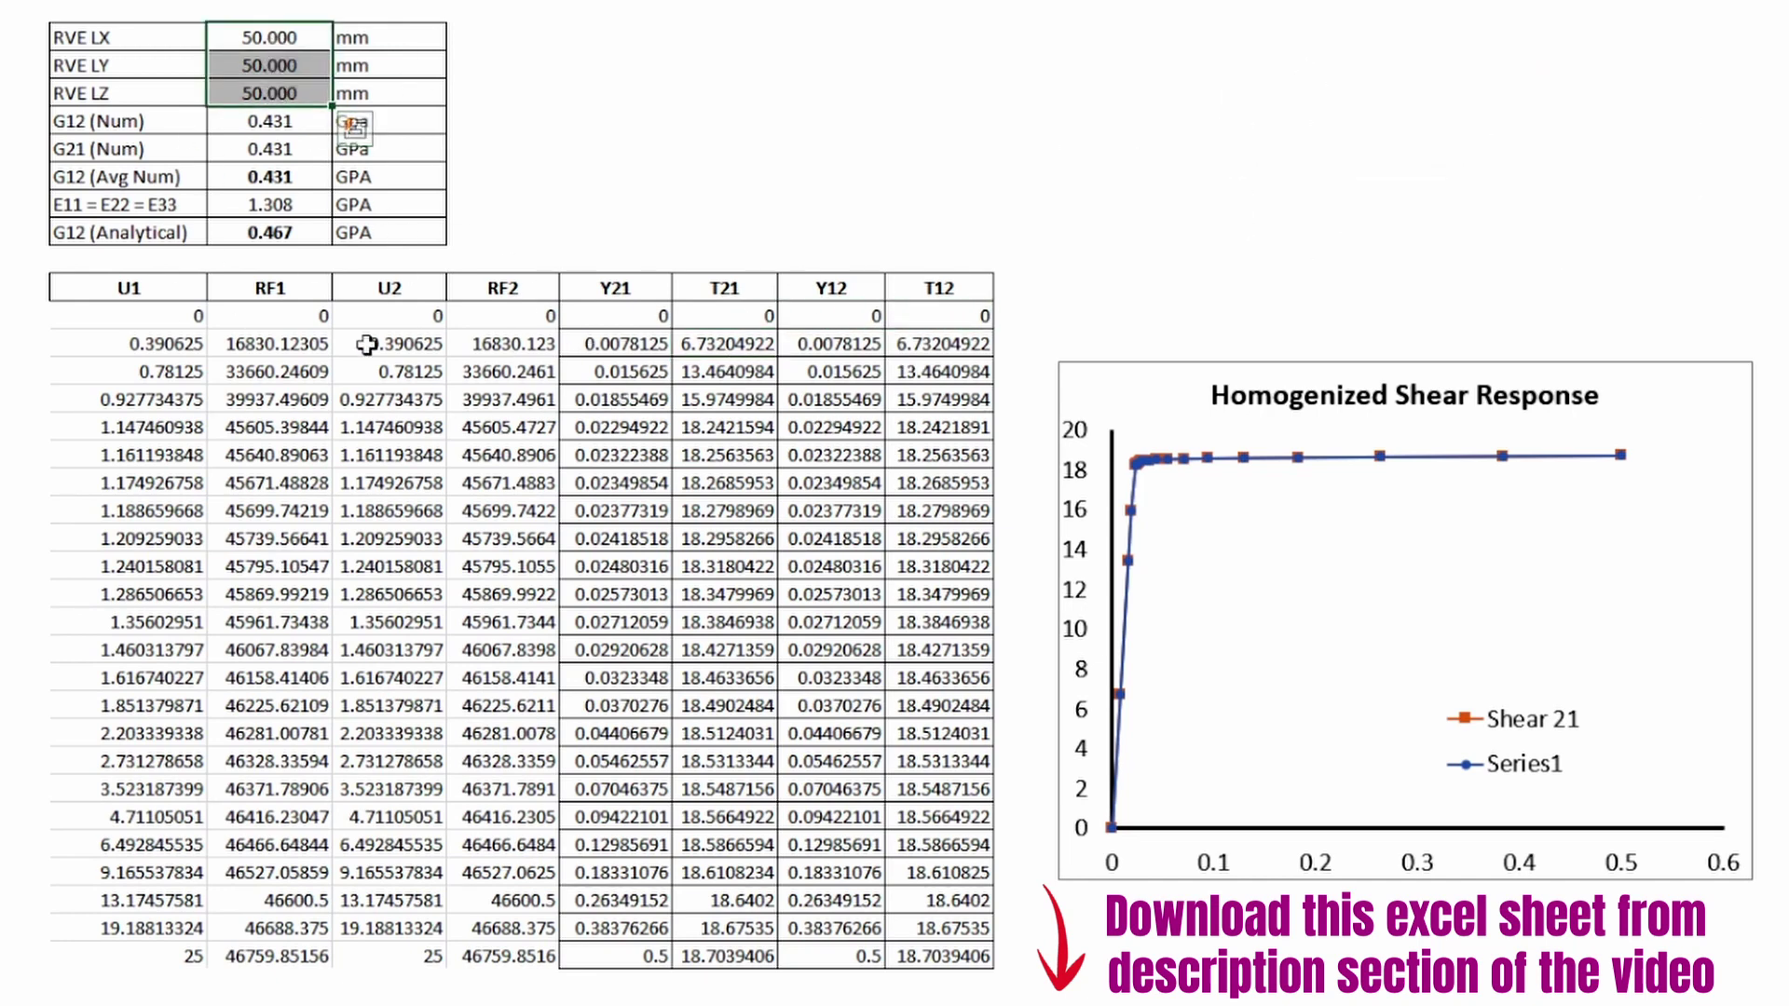
pyautogui.click(233, 130)
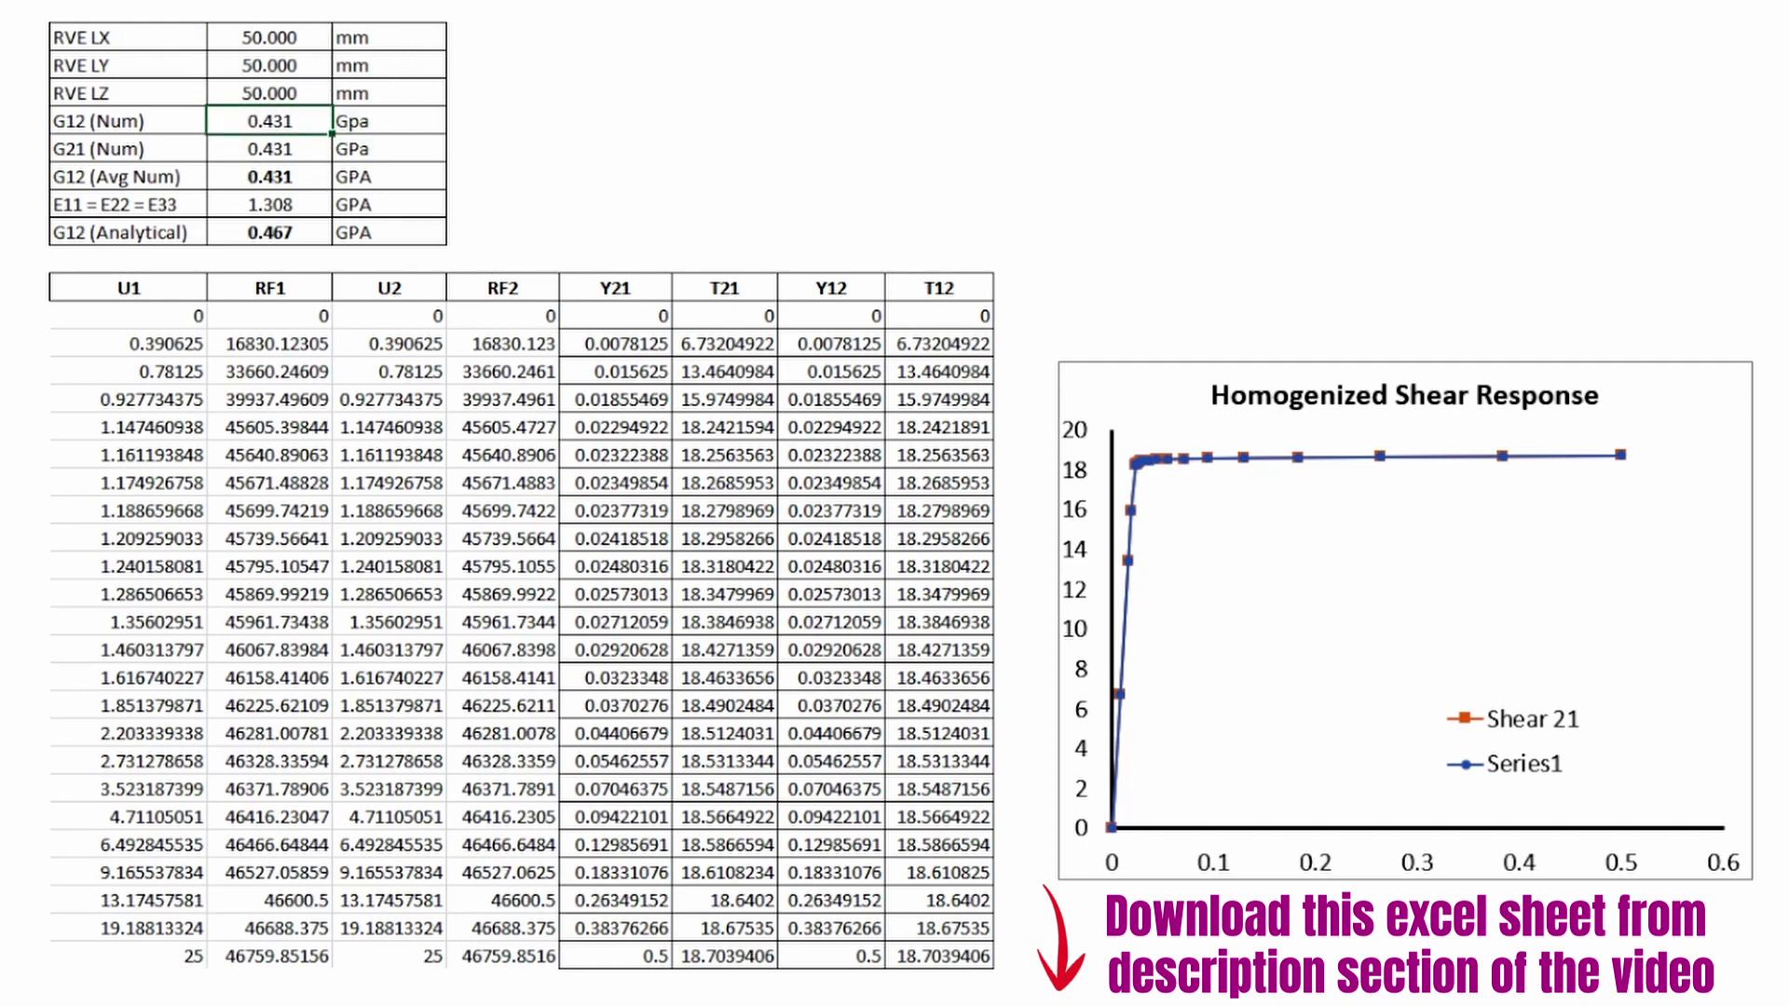
pyautogui.press('F2')
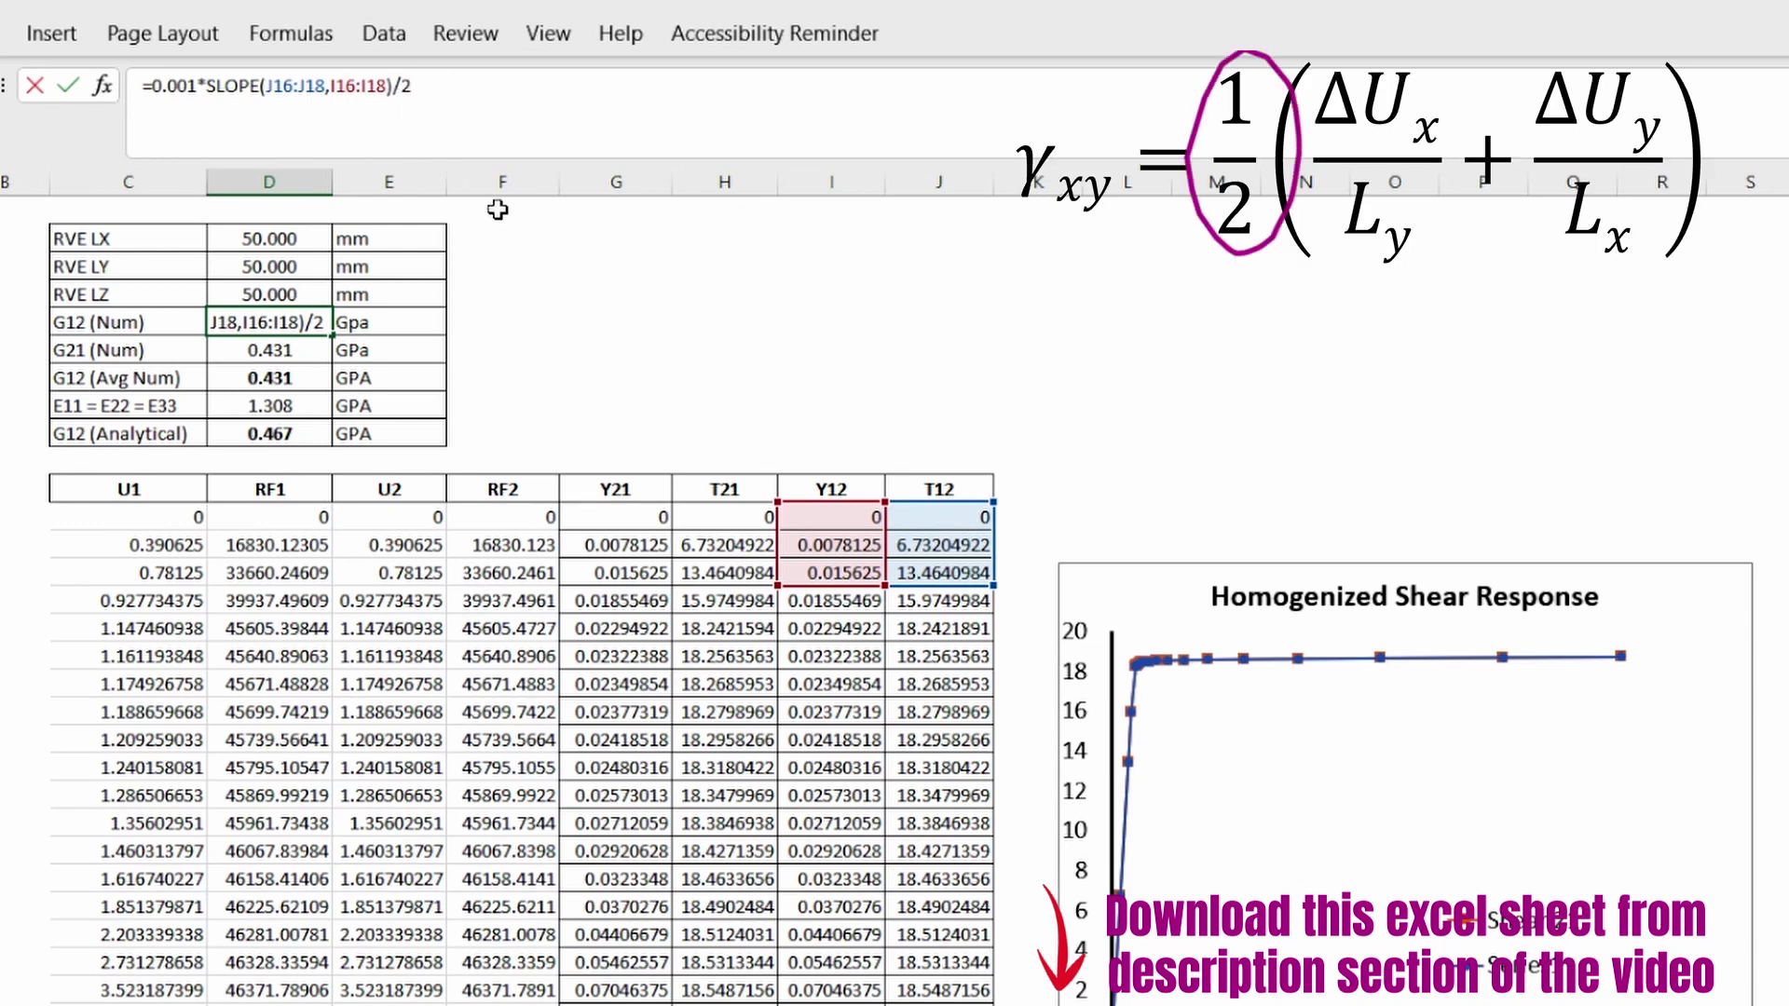
pyautogui.press('Return')
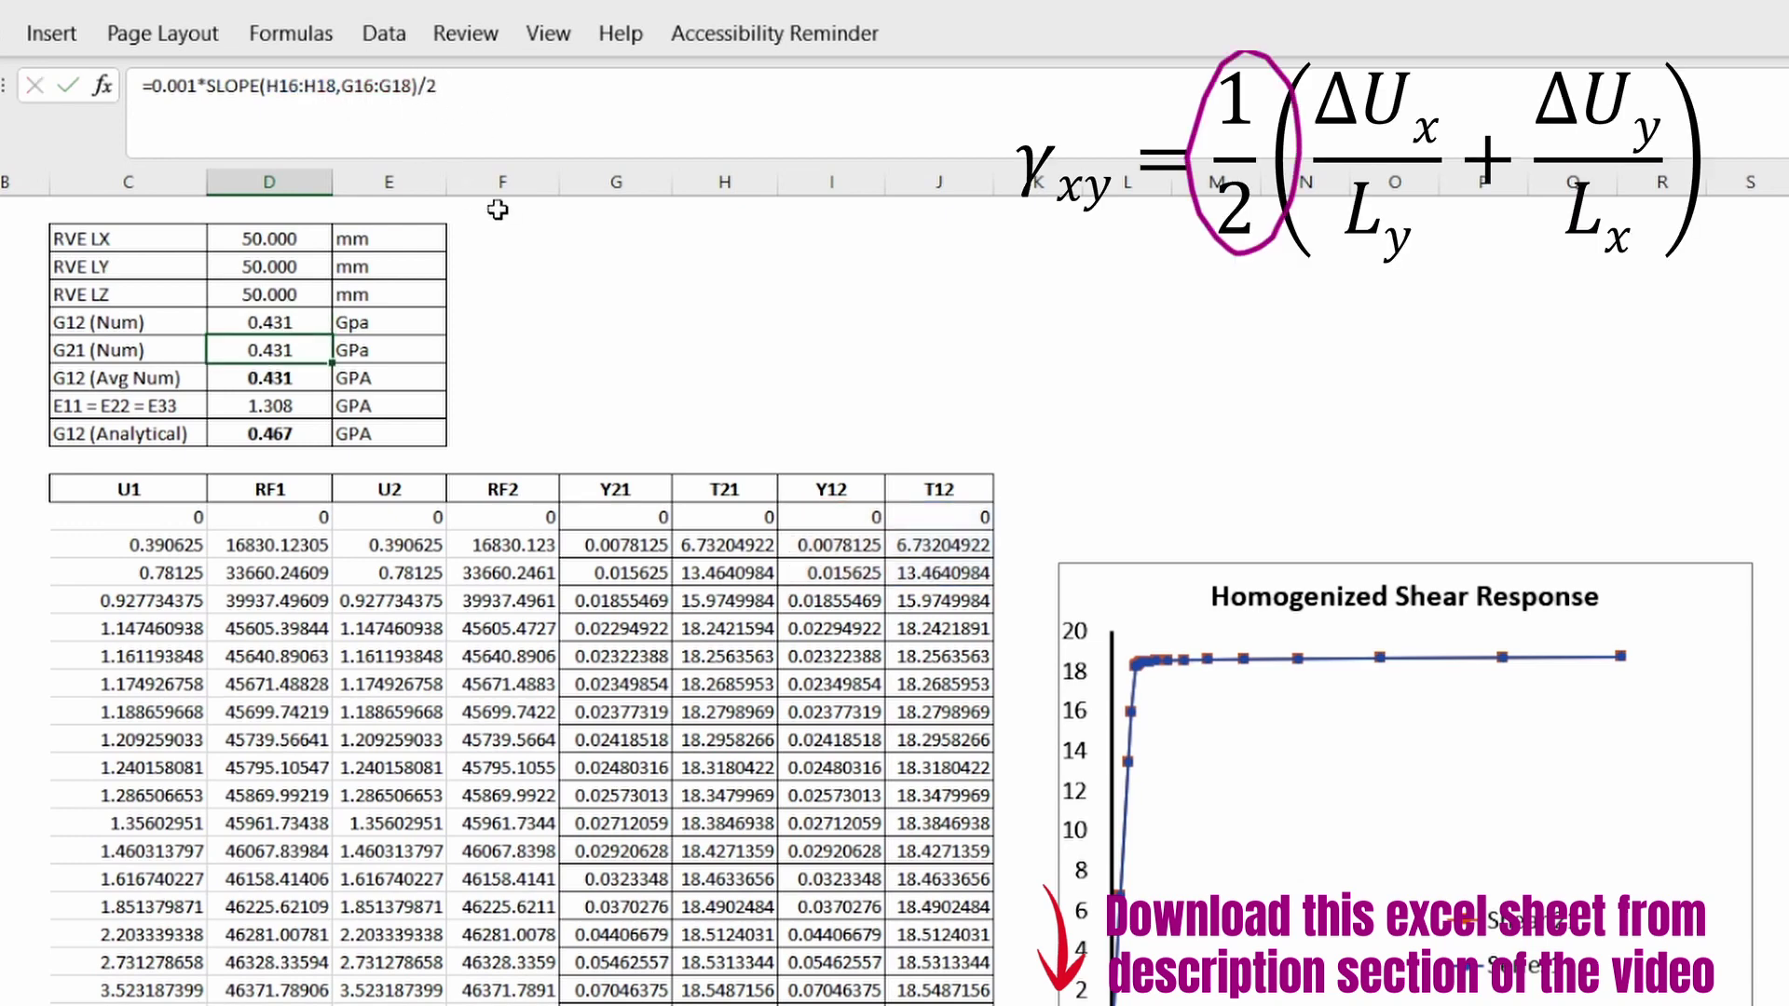
# Step: Review the average numerical G12, the E11 = E22 = E33 modulus and the analytical G12 formula, comparing the numerical and analytical shear moduli
pyautogui.click(284, 371)
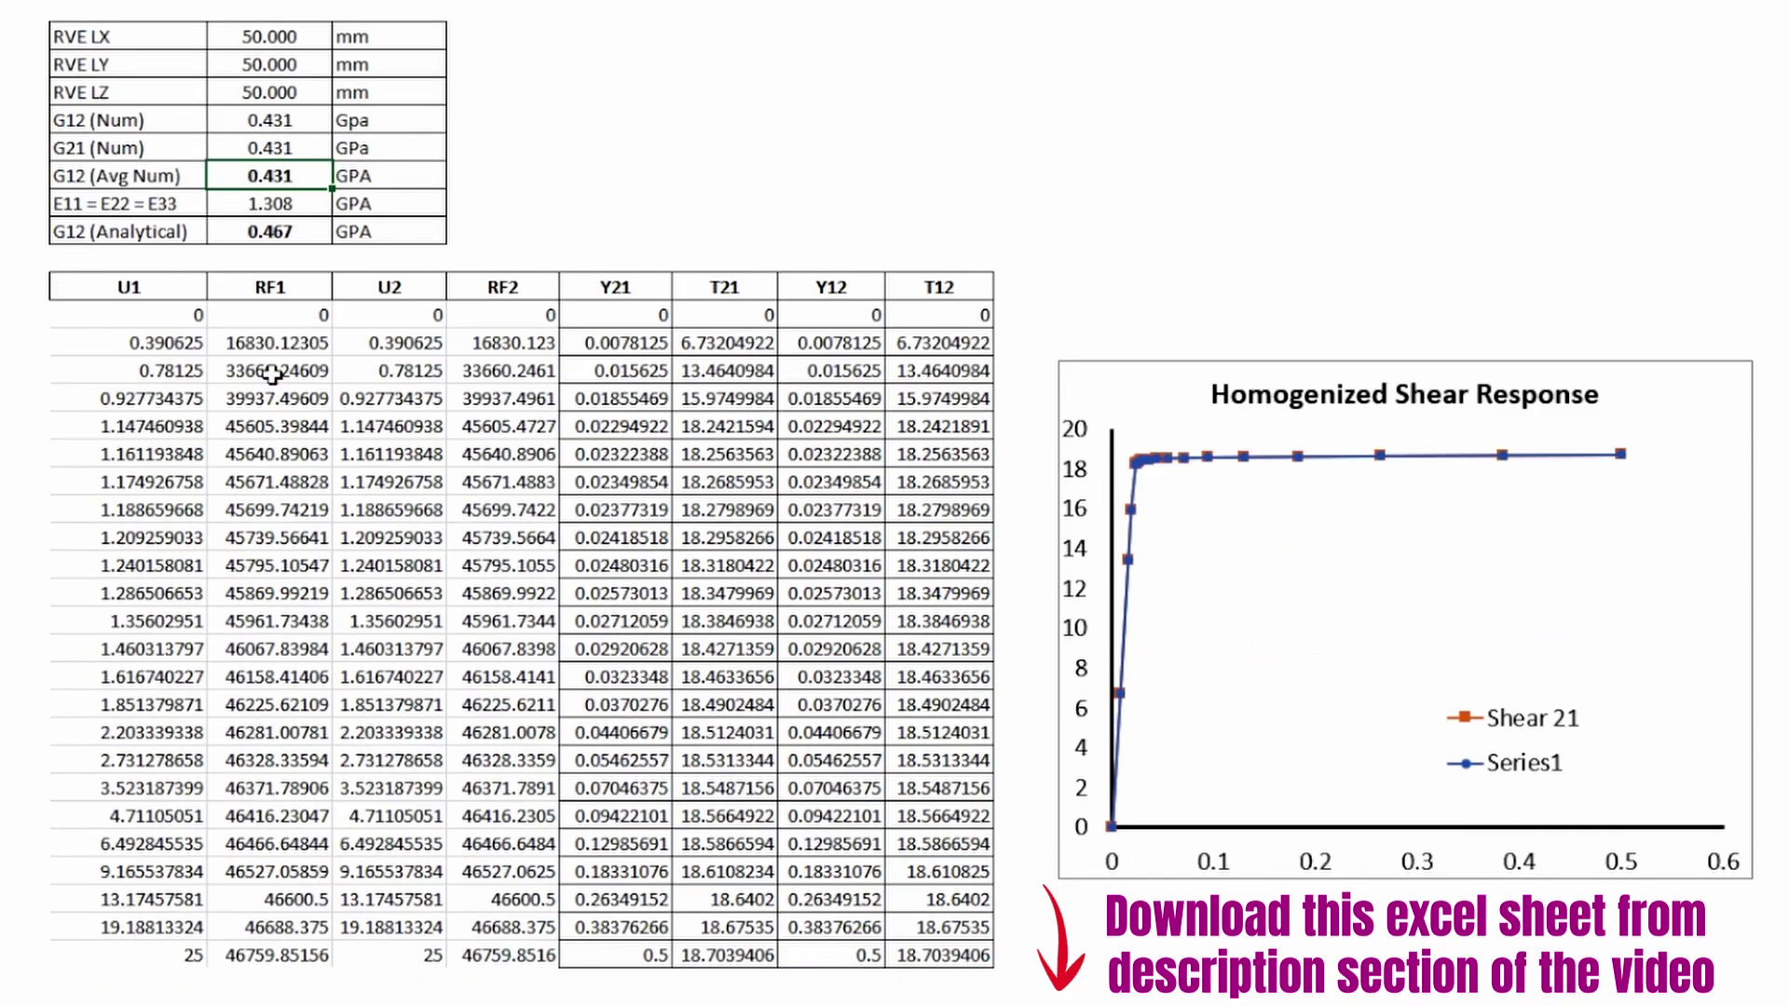
pyautogui.click(264, 205)
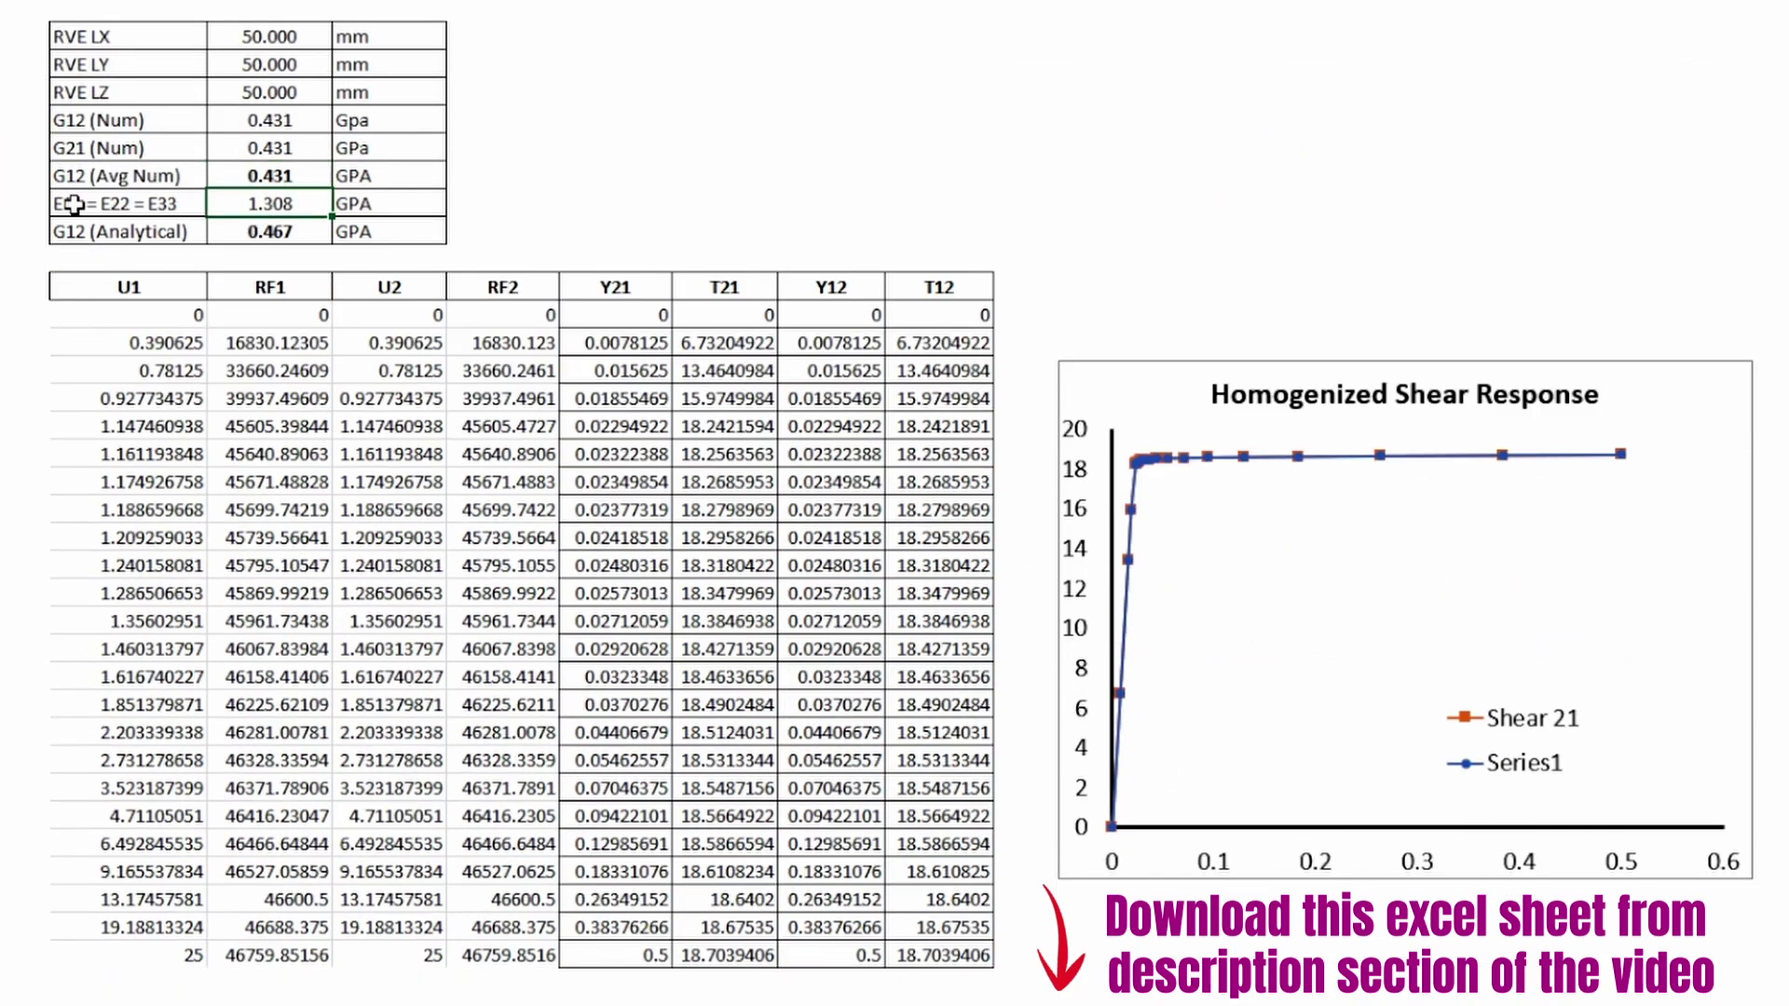
pyautogui.click(72, 205)
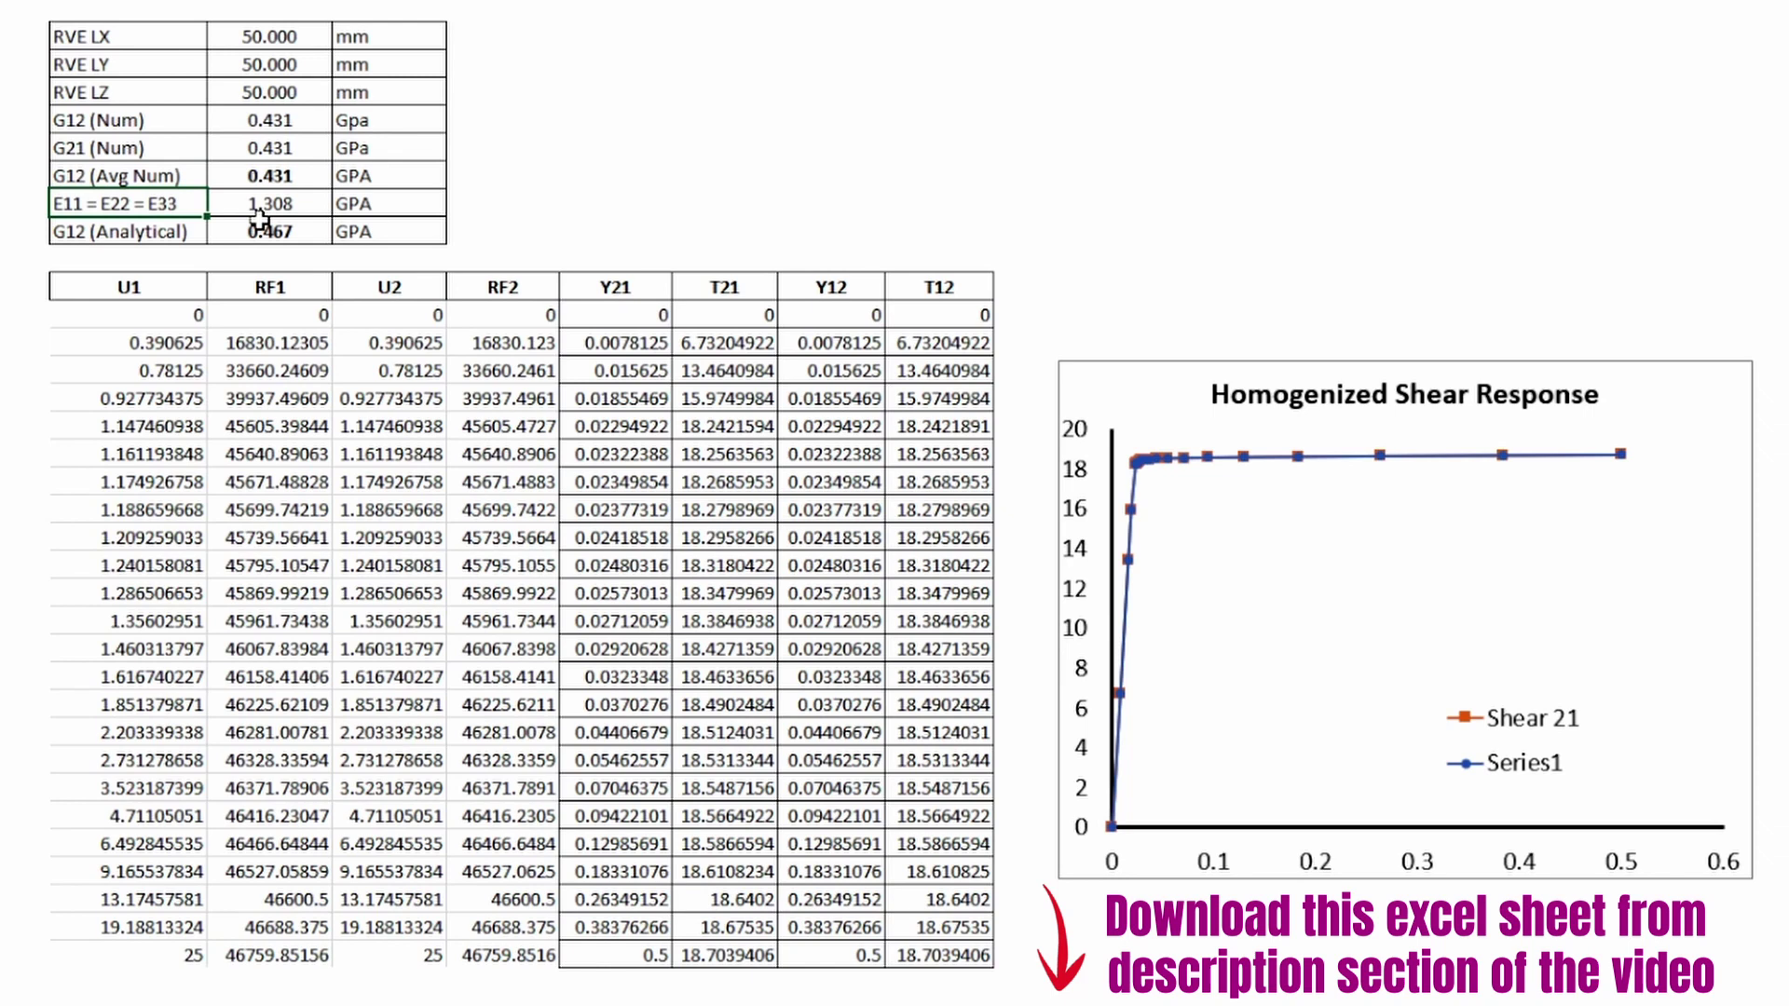
pyautogui.click(58, 232)
pyautogui.click(251, 232)
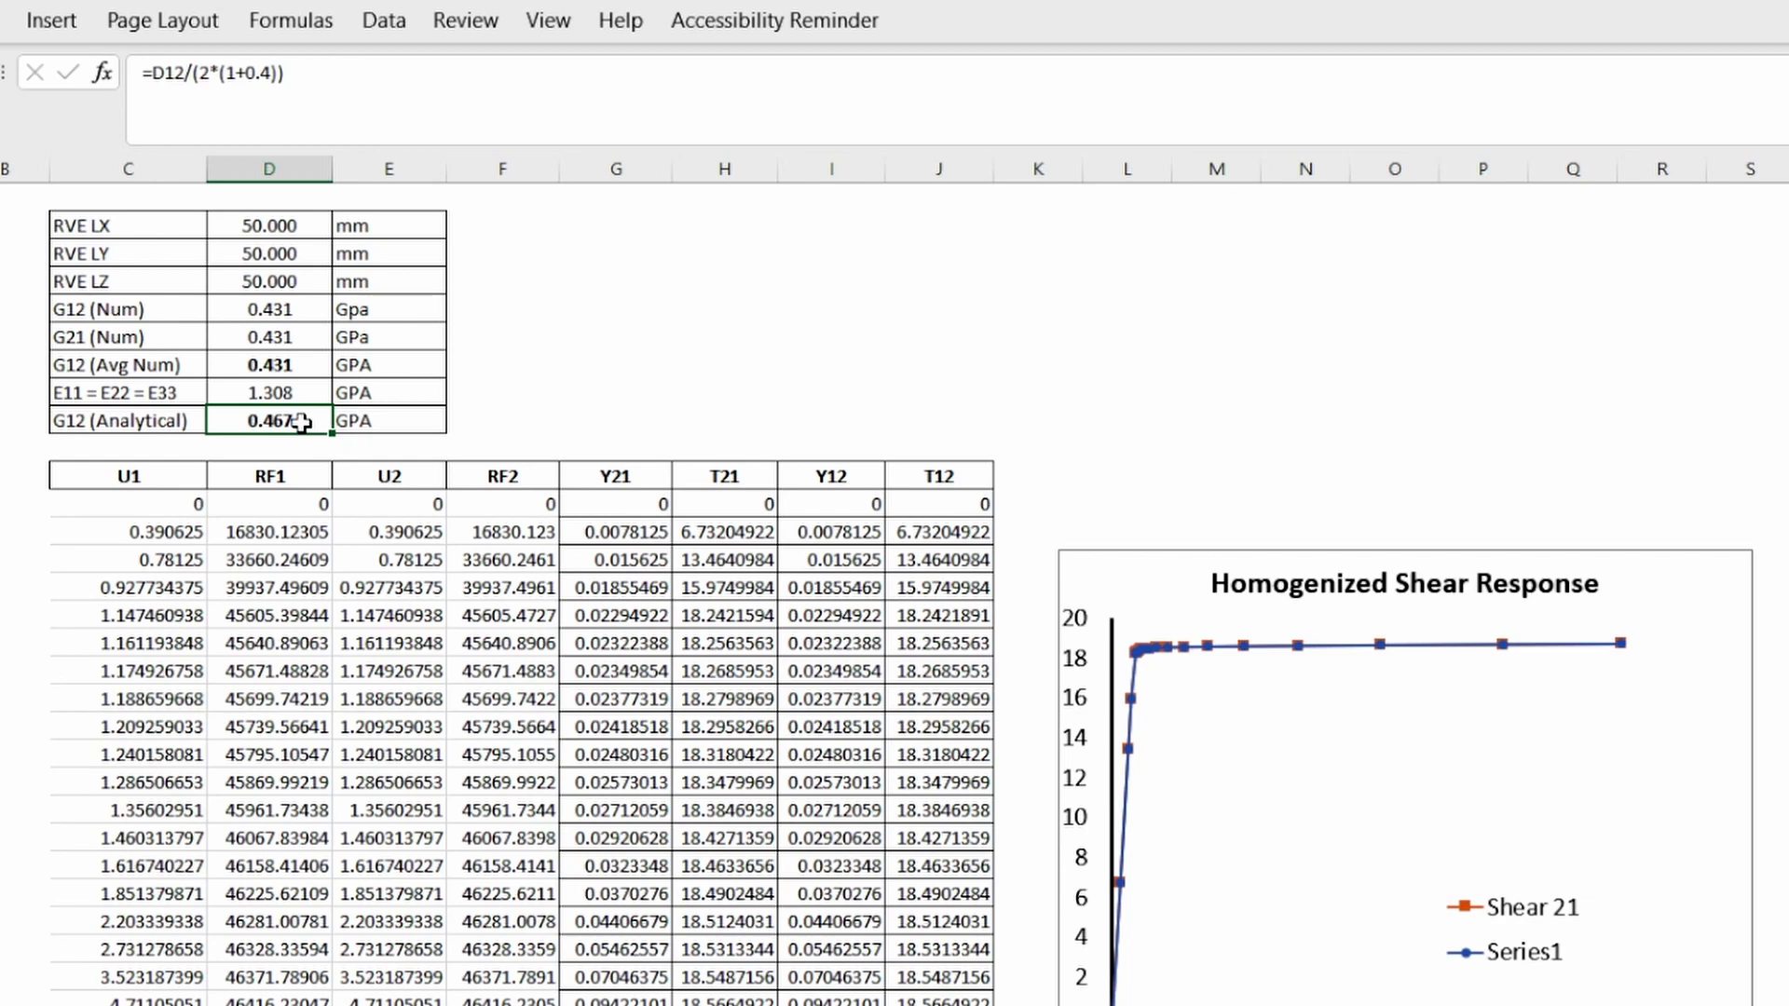
pyautogui.moveTo(308, 312); pyautogui.dragTo(307, 365)
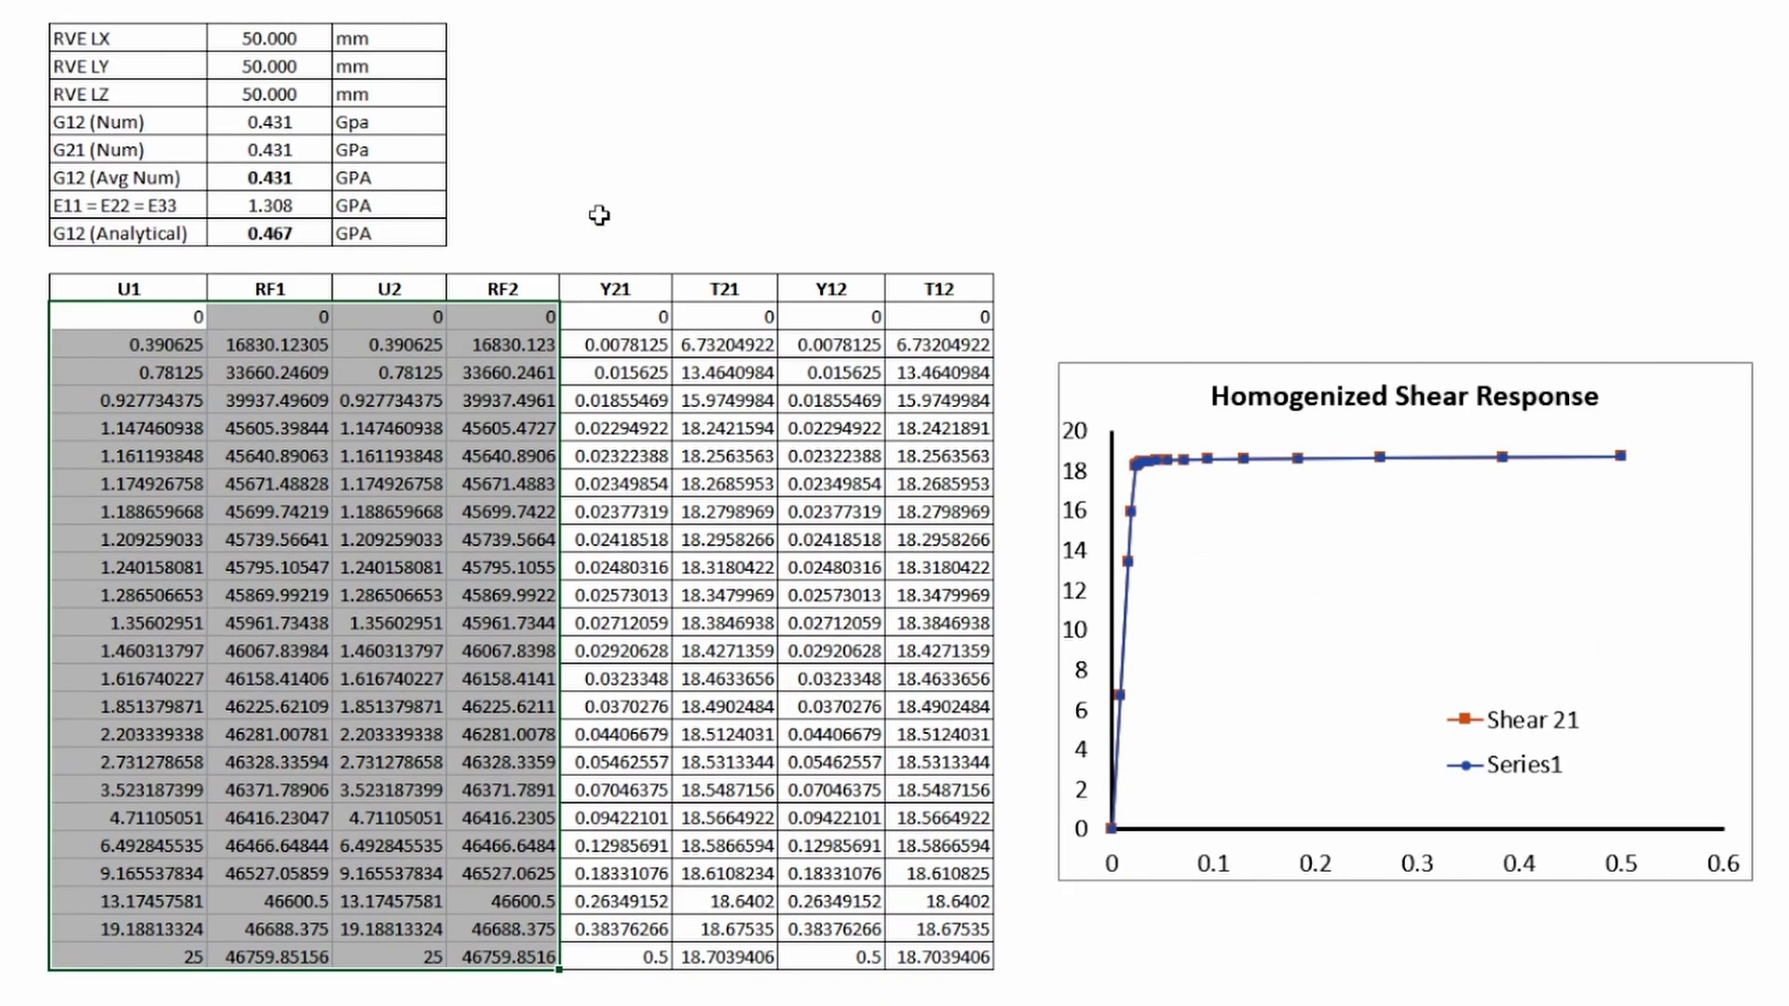
pyautogui.click(599, 403)
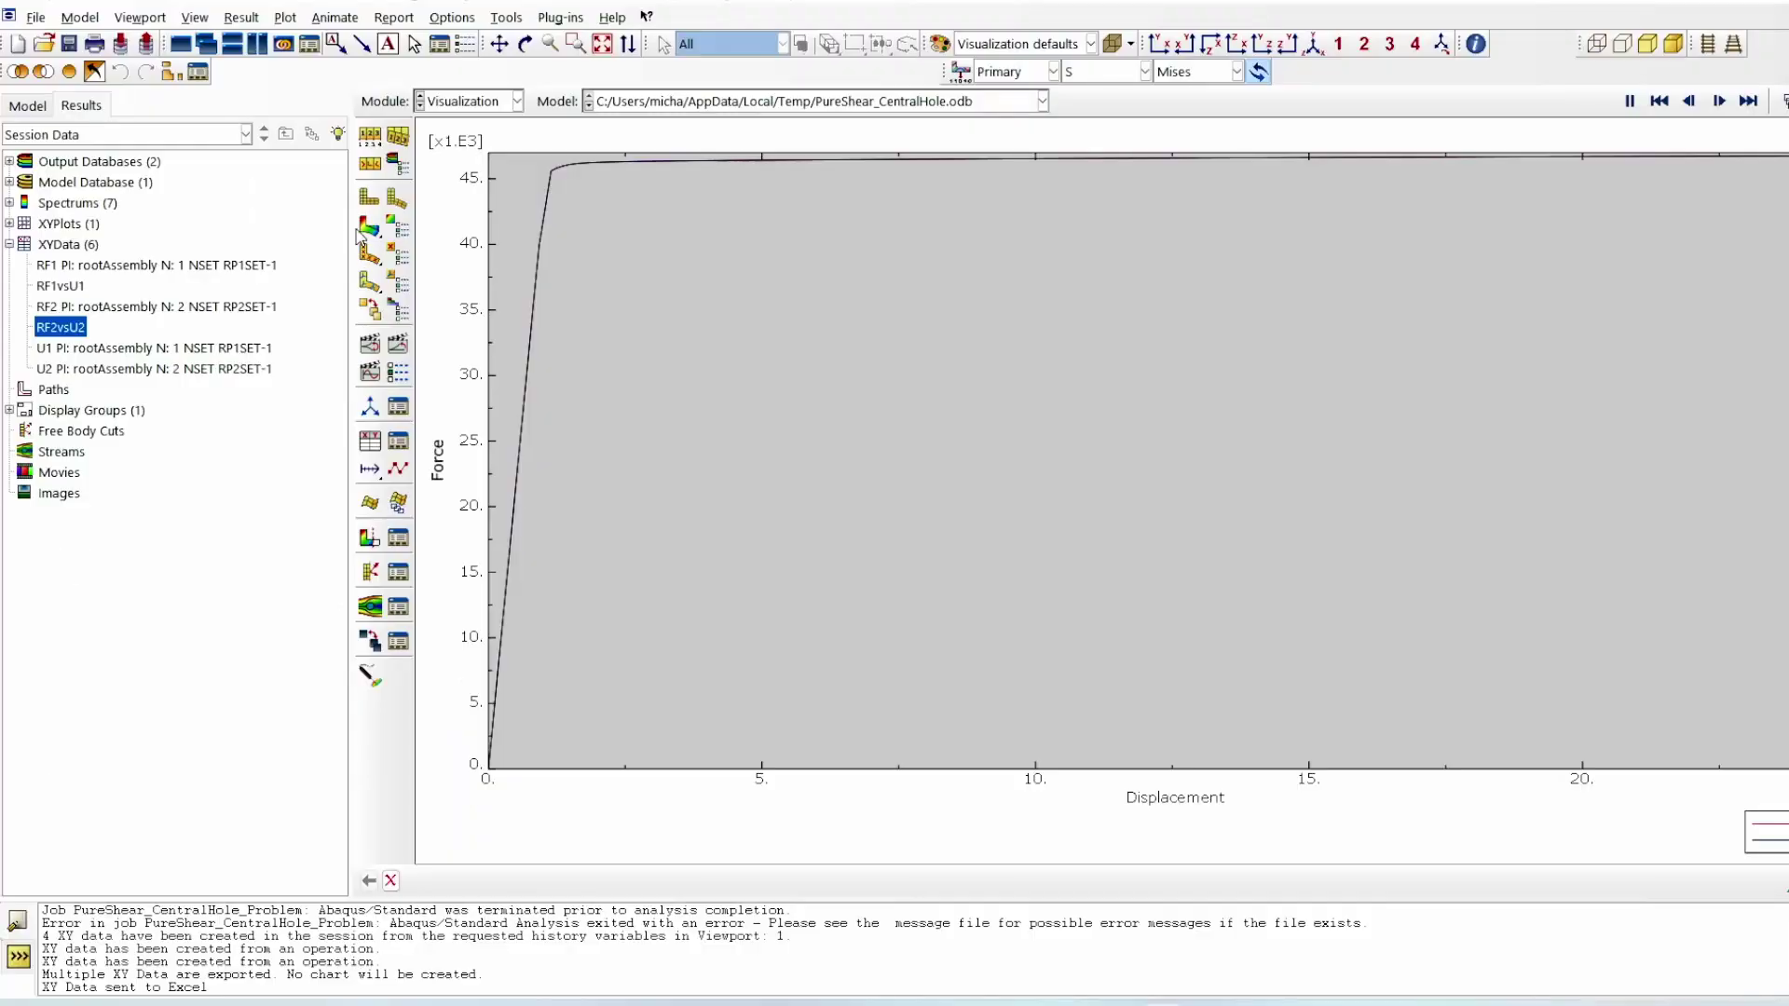
# Step: Switch to Abaqus/CAE and display the Mises stress contours on the deformed shape only
pyautogui.click(370, 228)
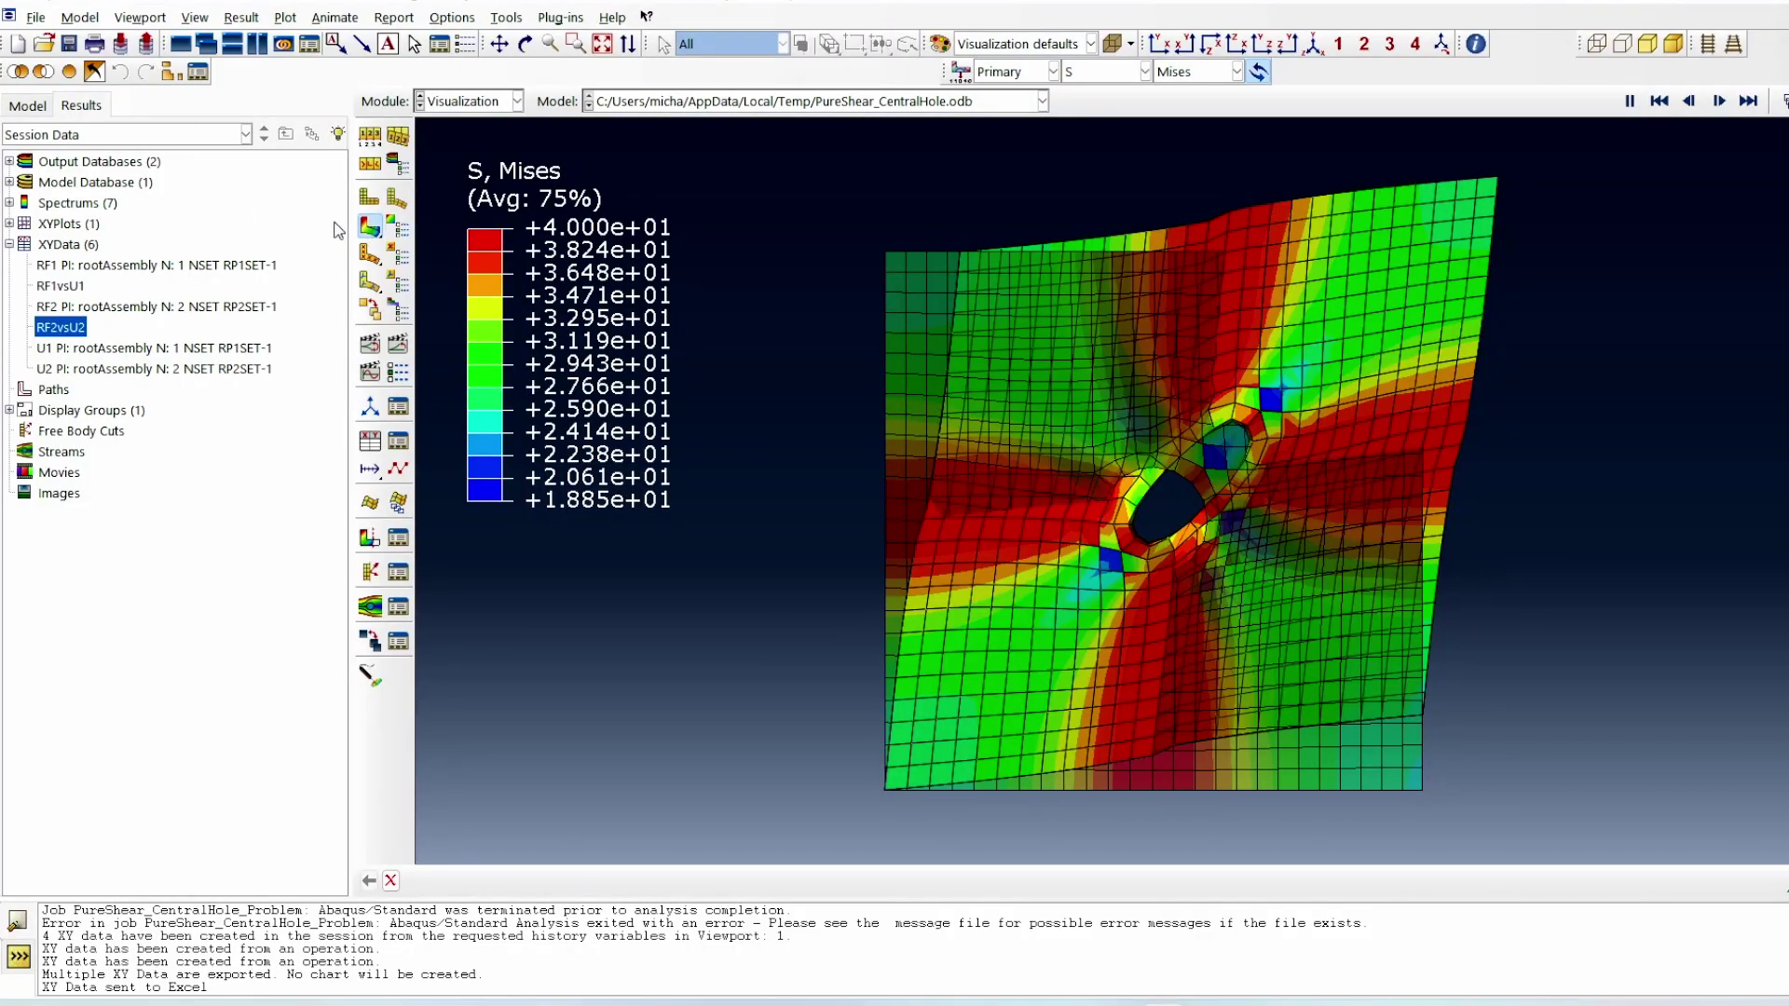
pyautogui.click(375, 237)
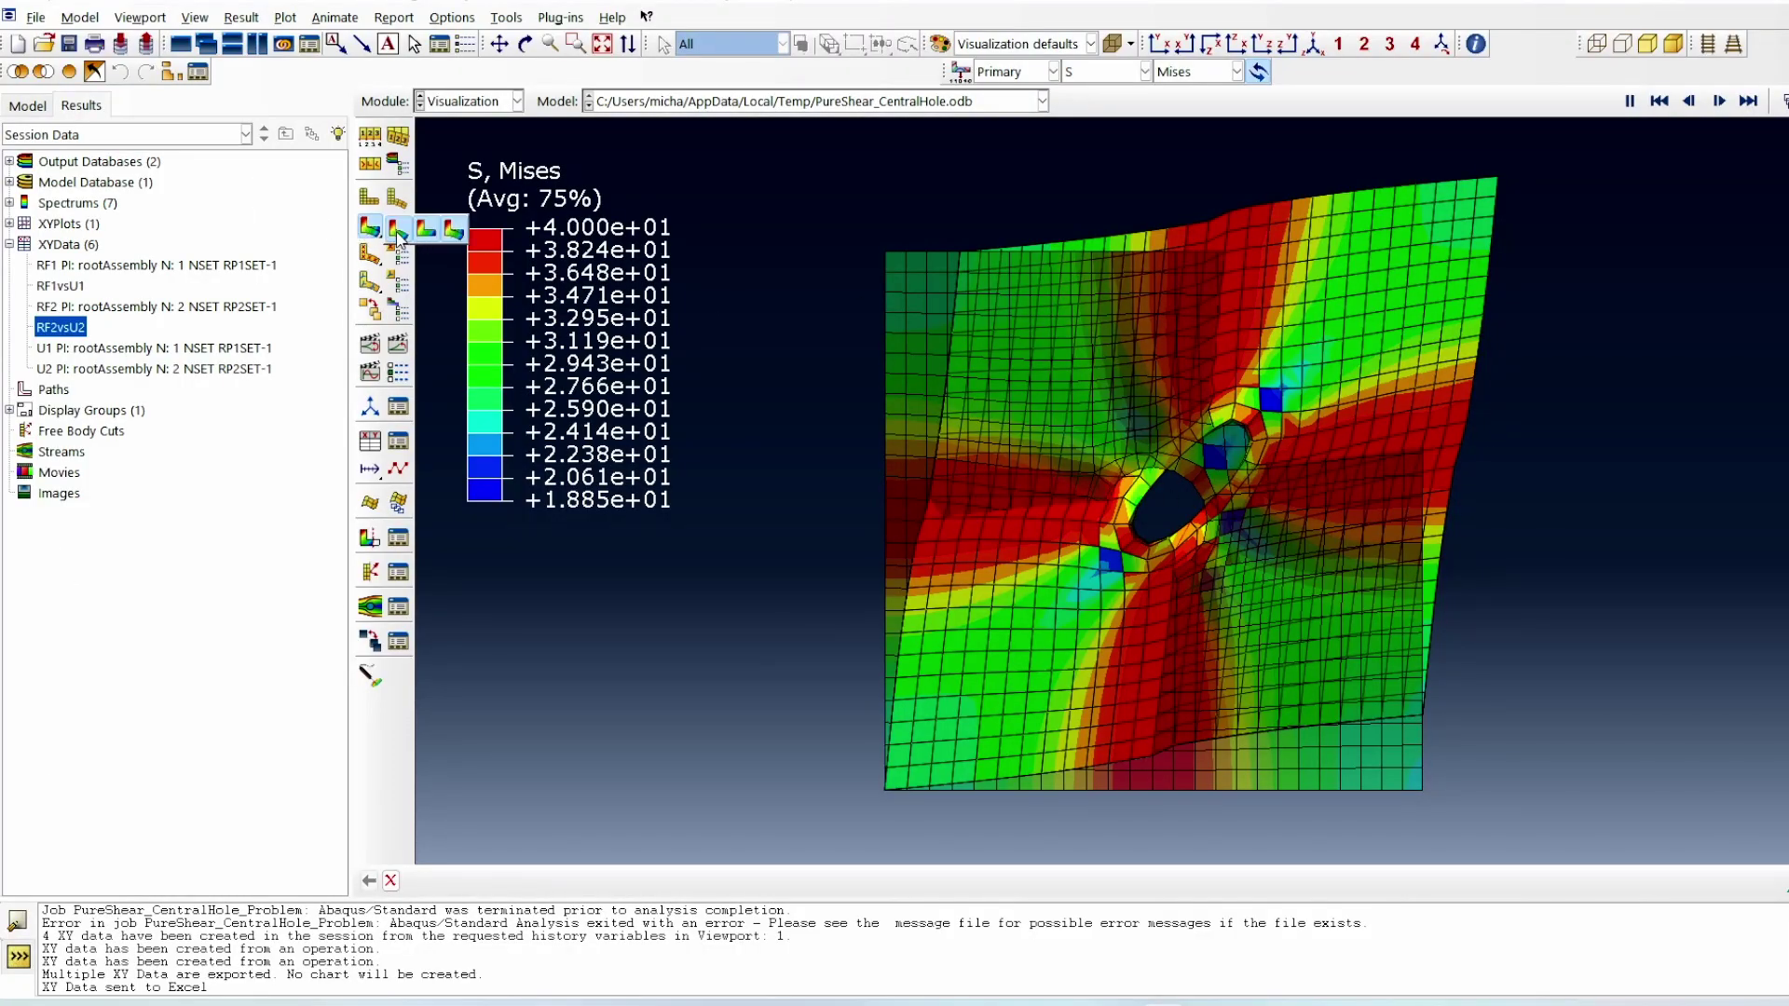
pyautogui.click(398, 231)
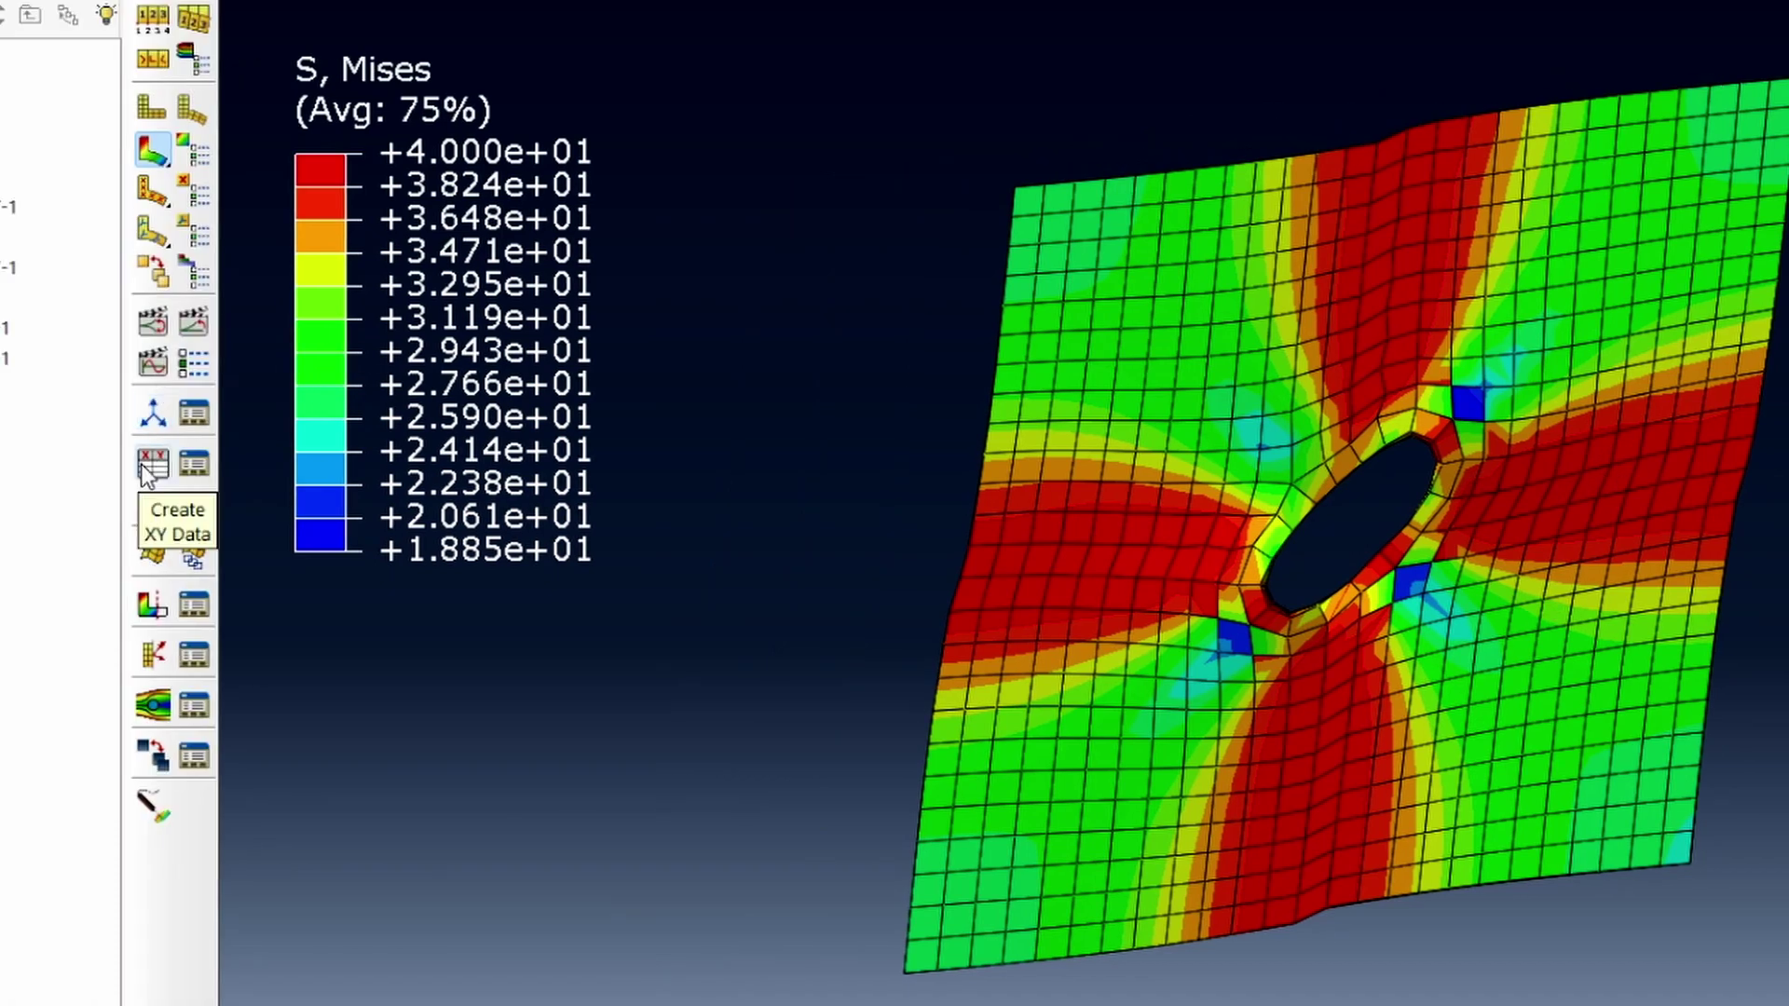
# Step: Start creating XY data from ODB field output, keeping the variable position at Integration Point
pyautogui.click(142, 464)
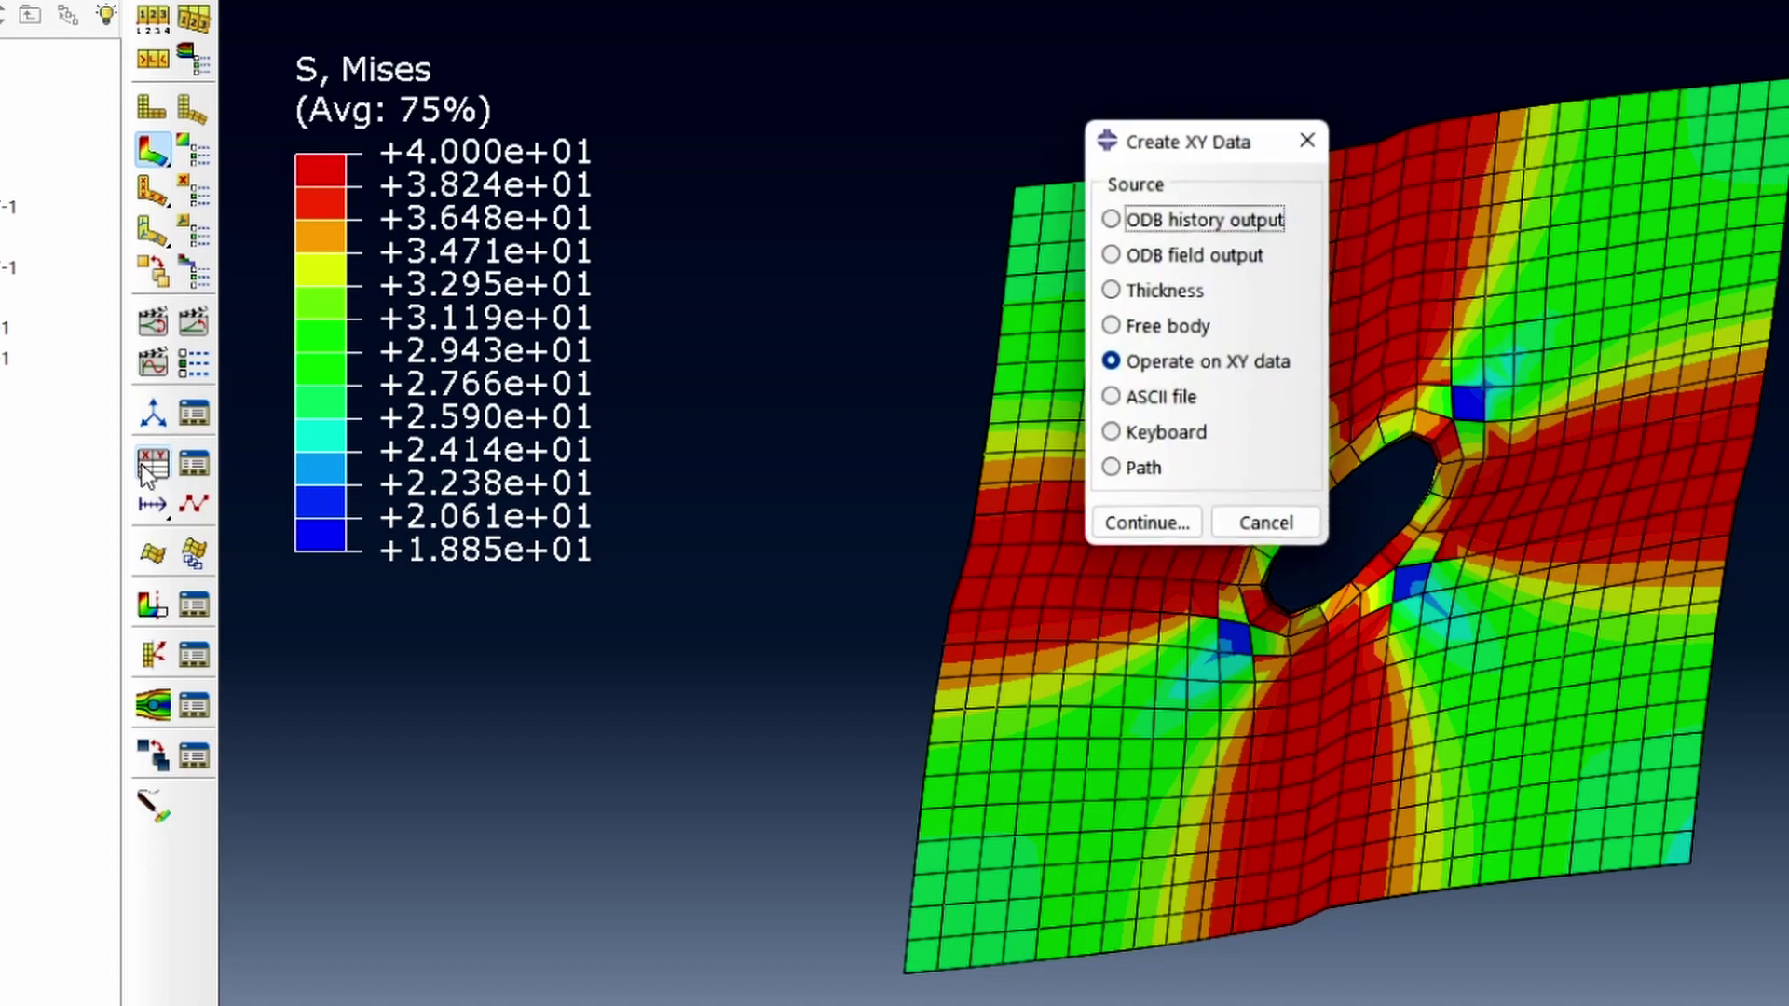
pyautogui.click(1184, 251)
pyautogui.click(1146, 524)
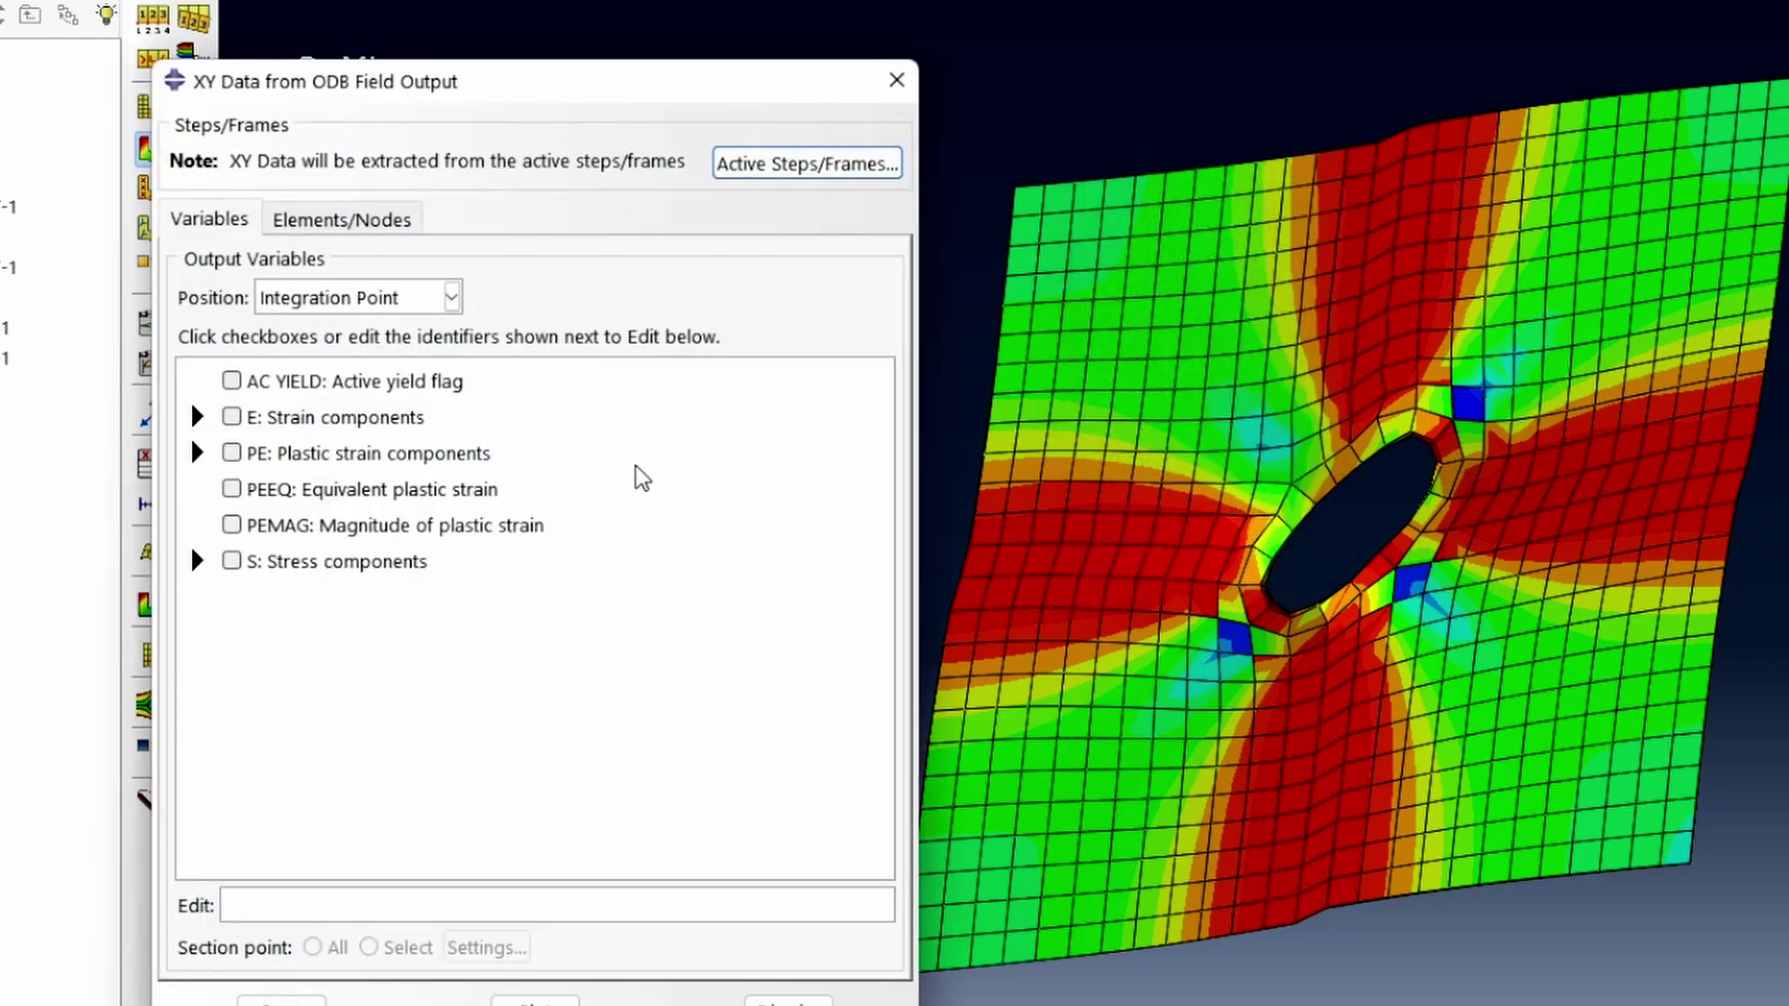
pyautogui.click(338, 304)
pyautogui.click(341, 298)
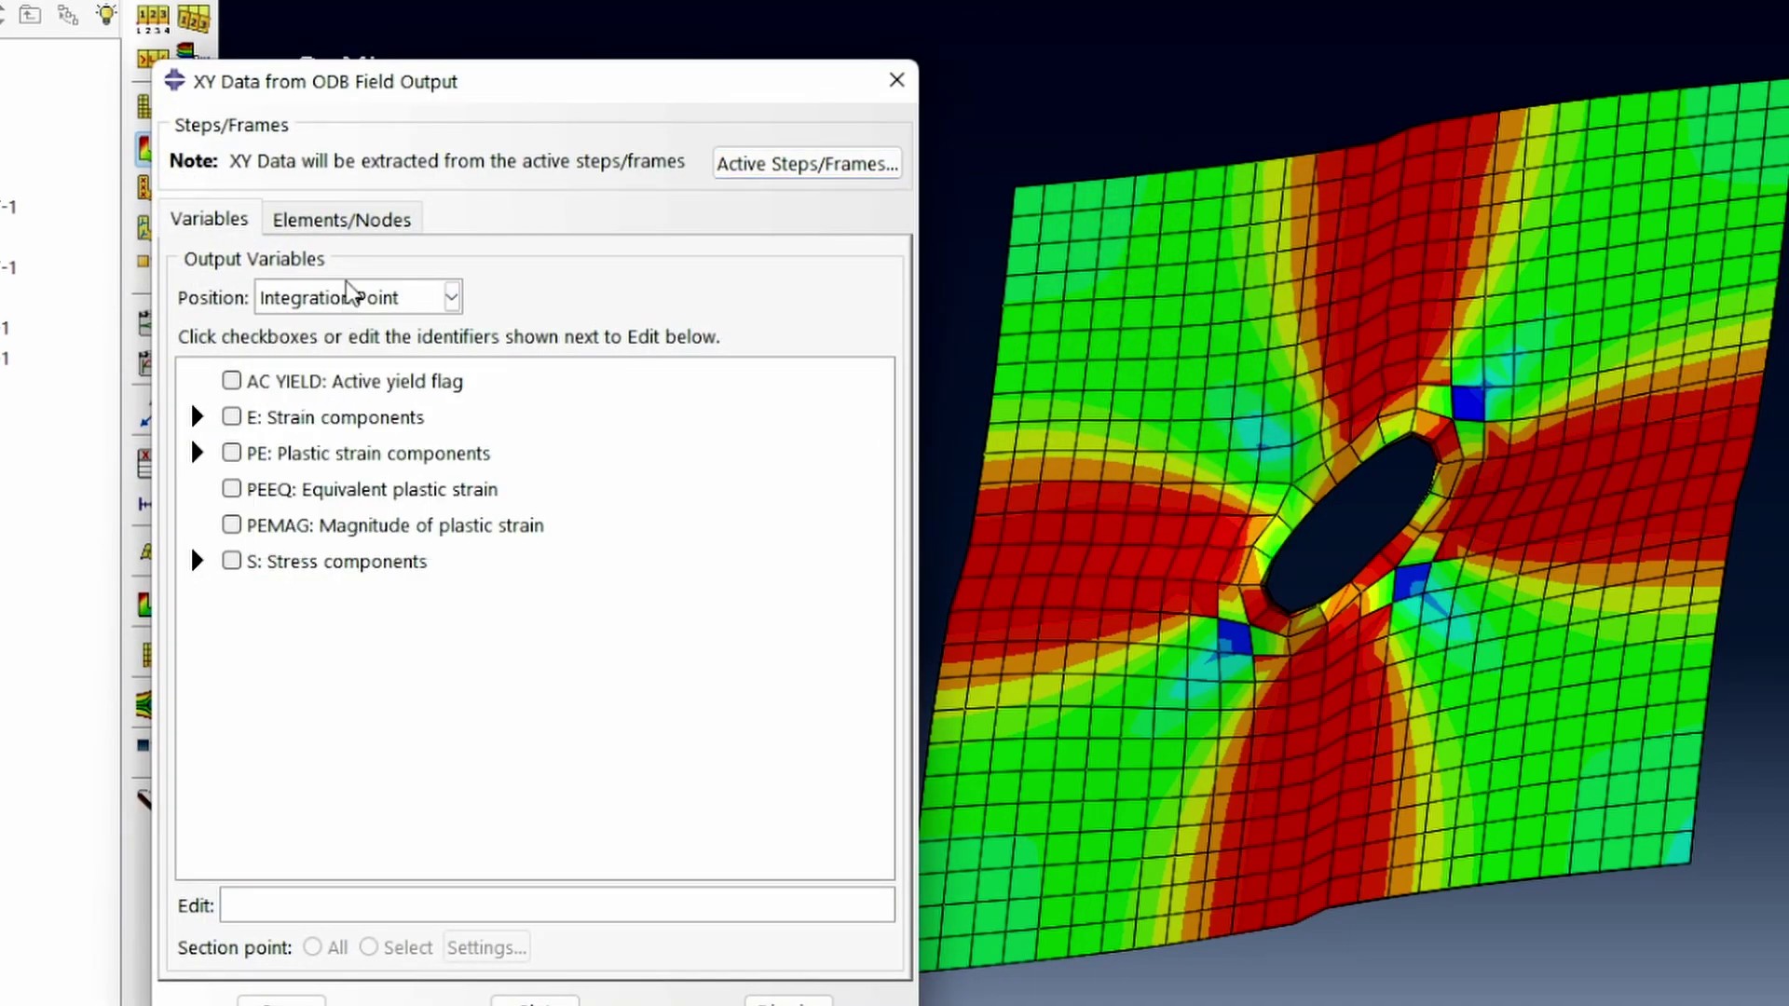
# Step: Pick one element in the red high-stress zone beside the hole as the source of the XY data
pyautogui.click(339, 218)
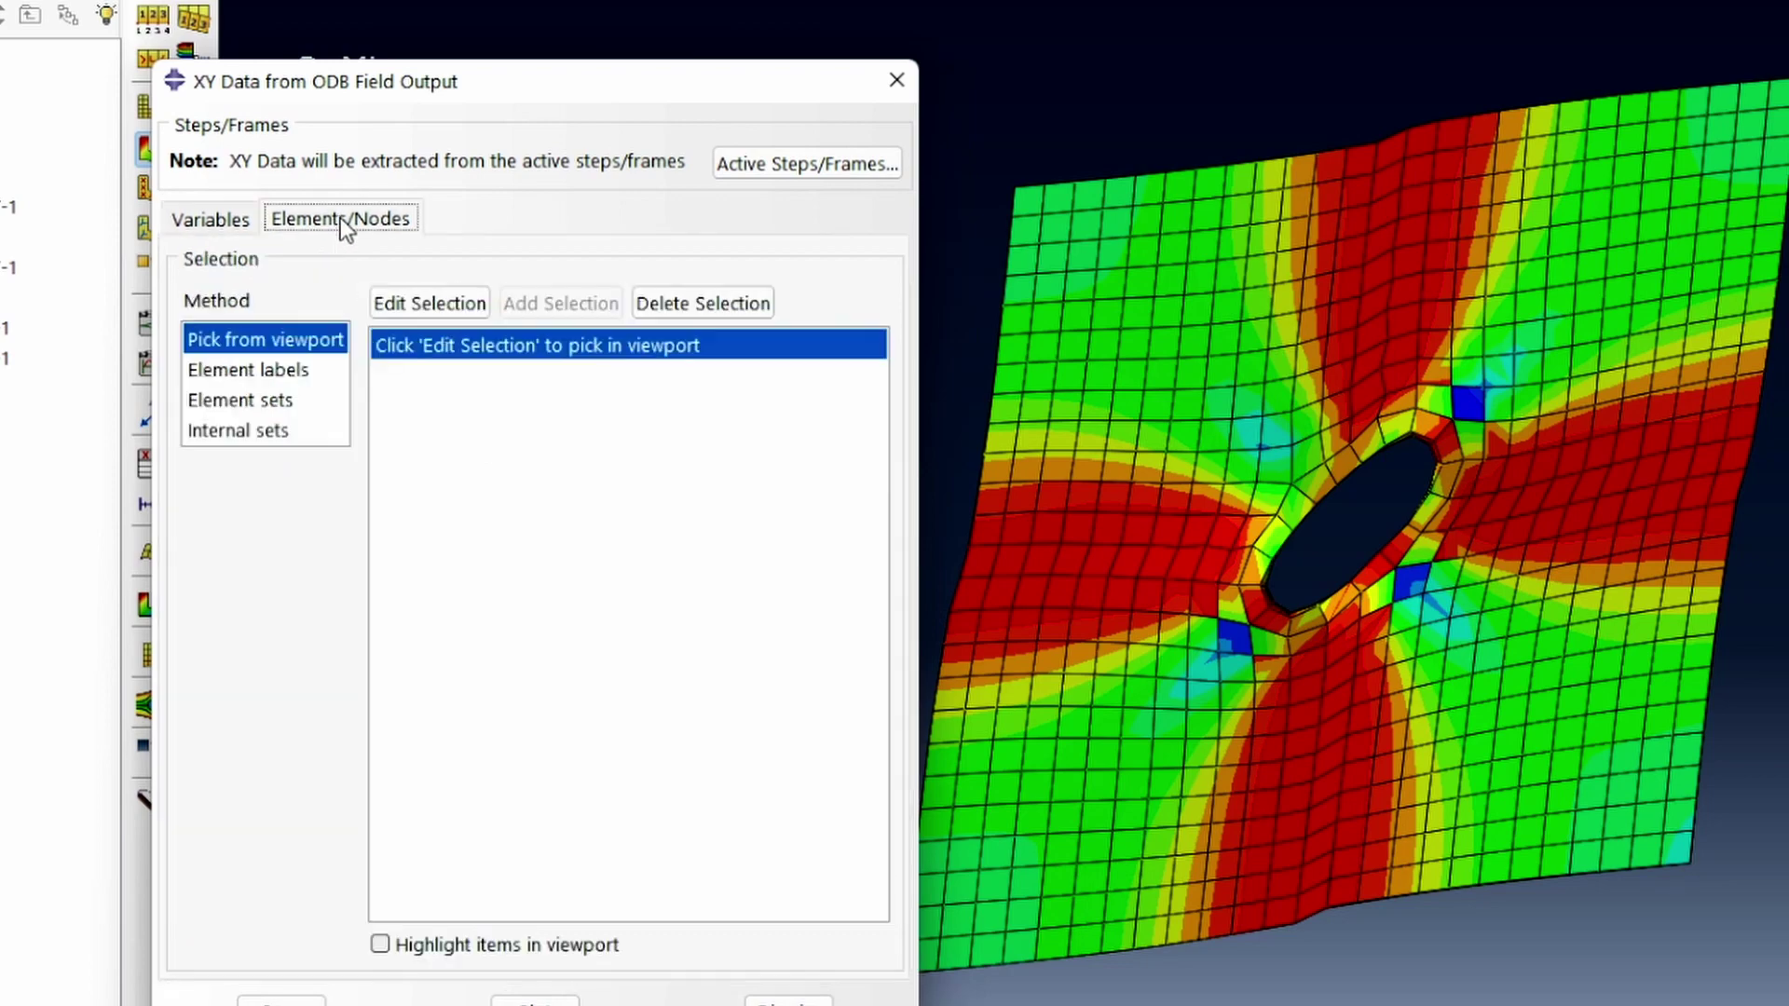
pyautogui.click(451, 307)
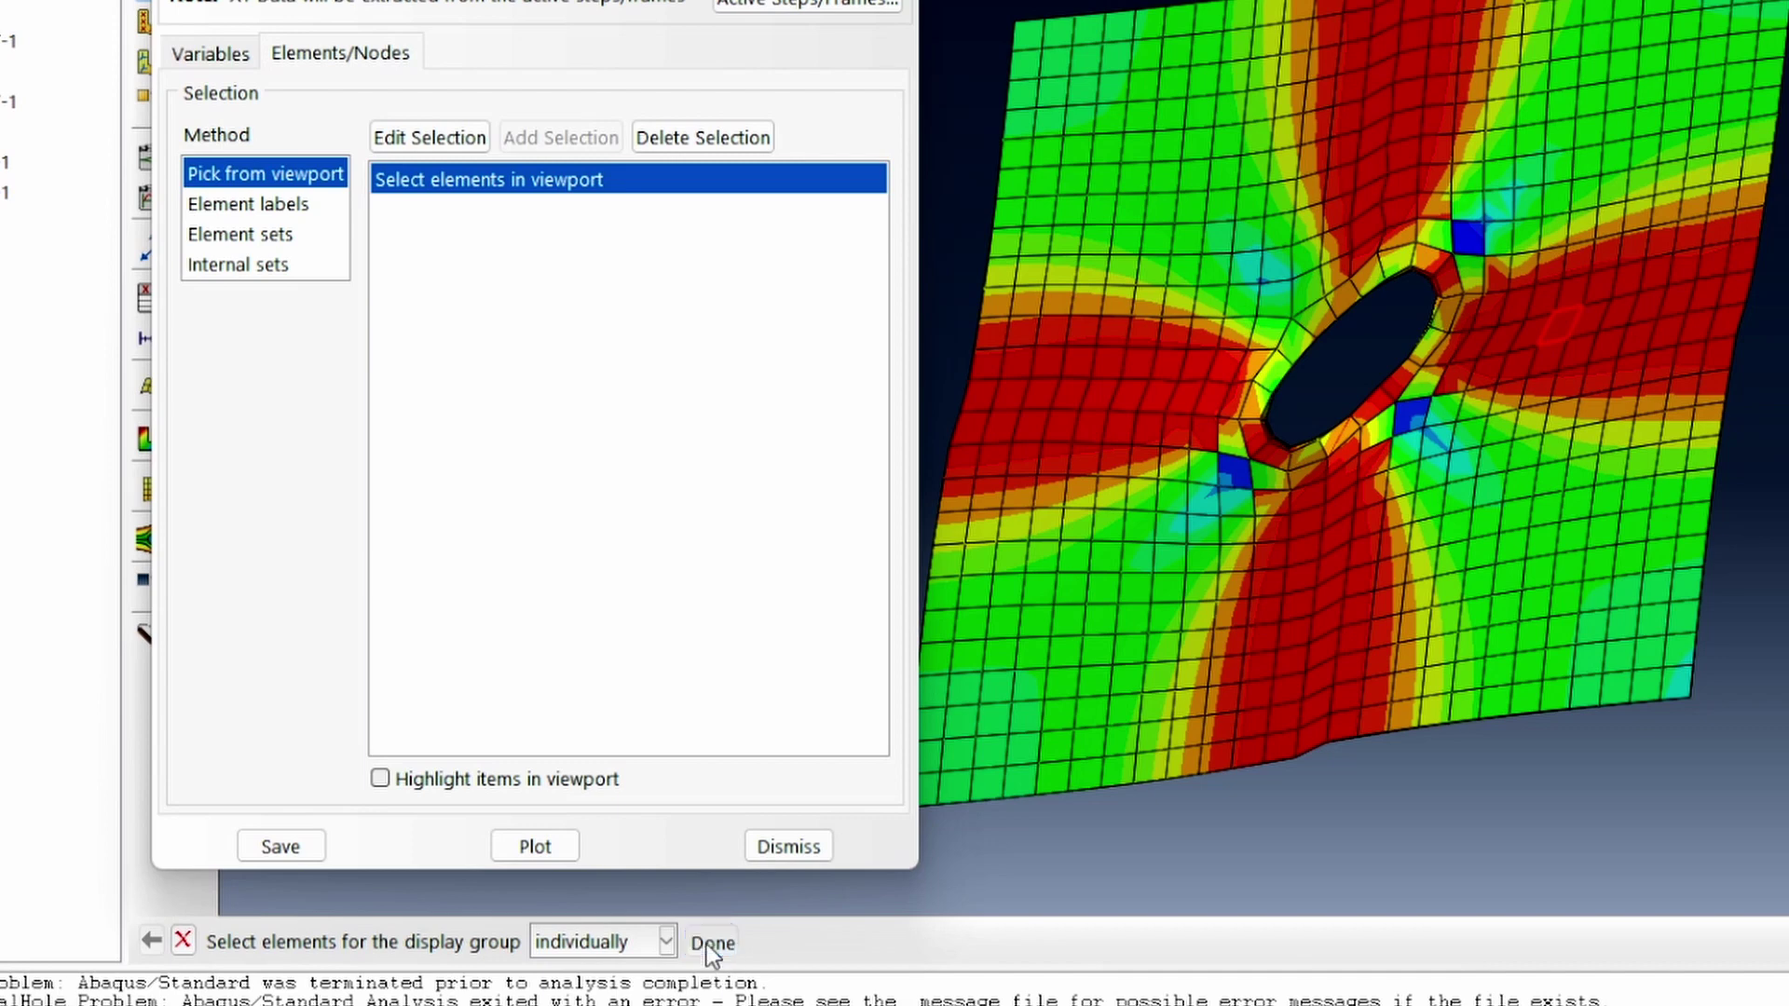
pyautogui.click(707, 943)
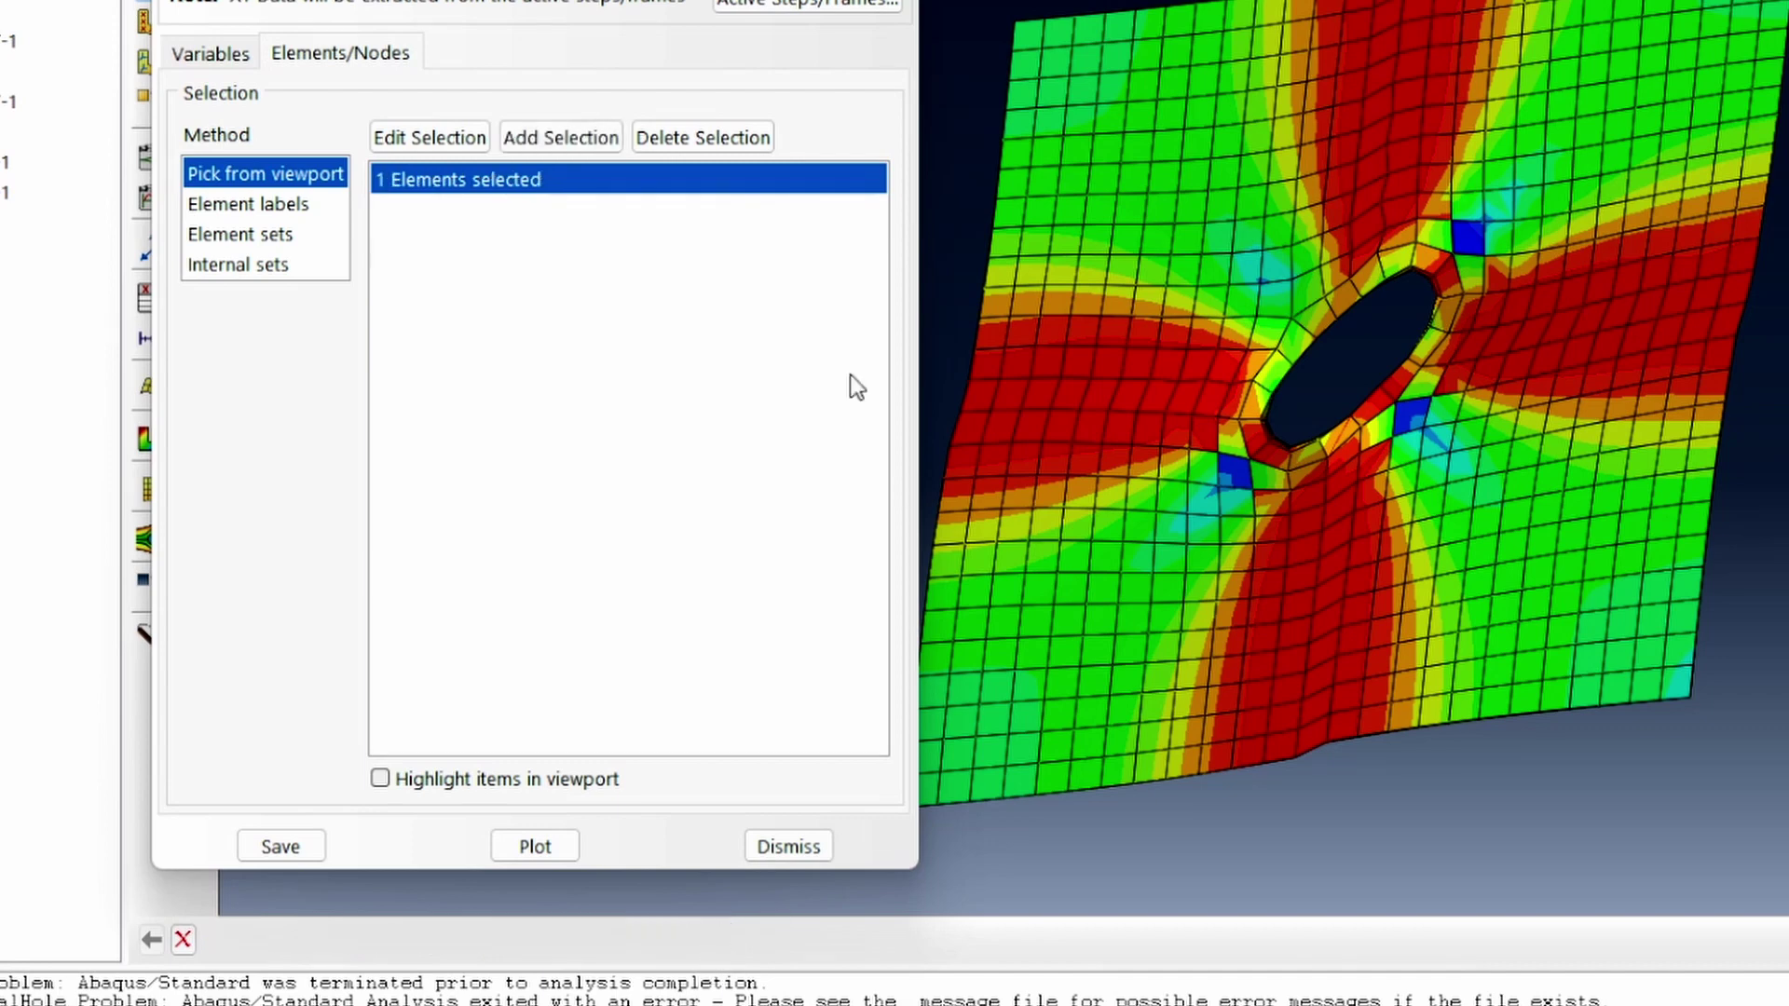
# Step: Choose the E12 strain component as an output variable for the XY data
pyautogui.click(213, 54)
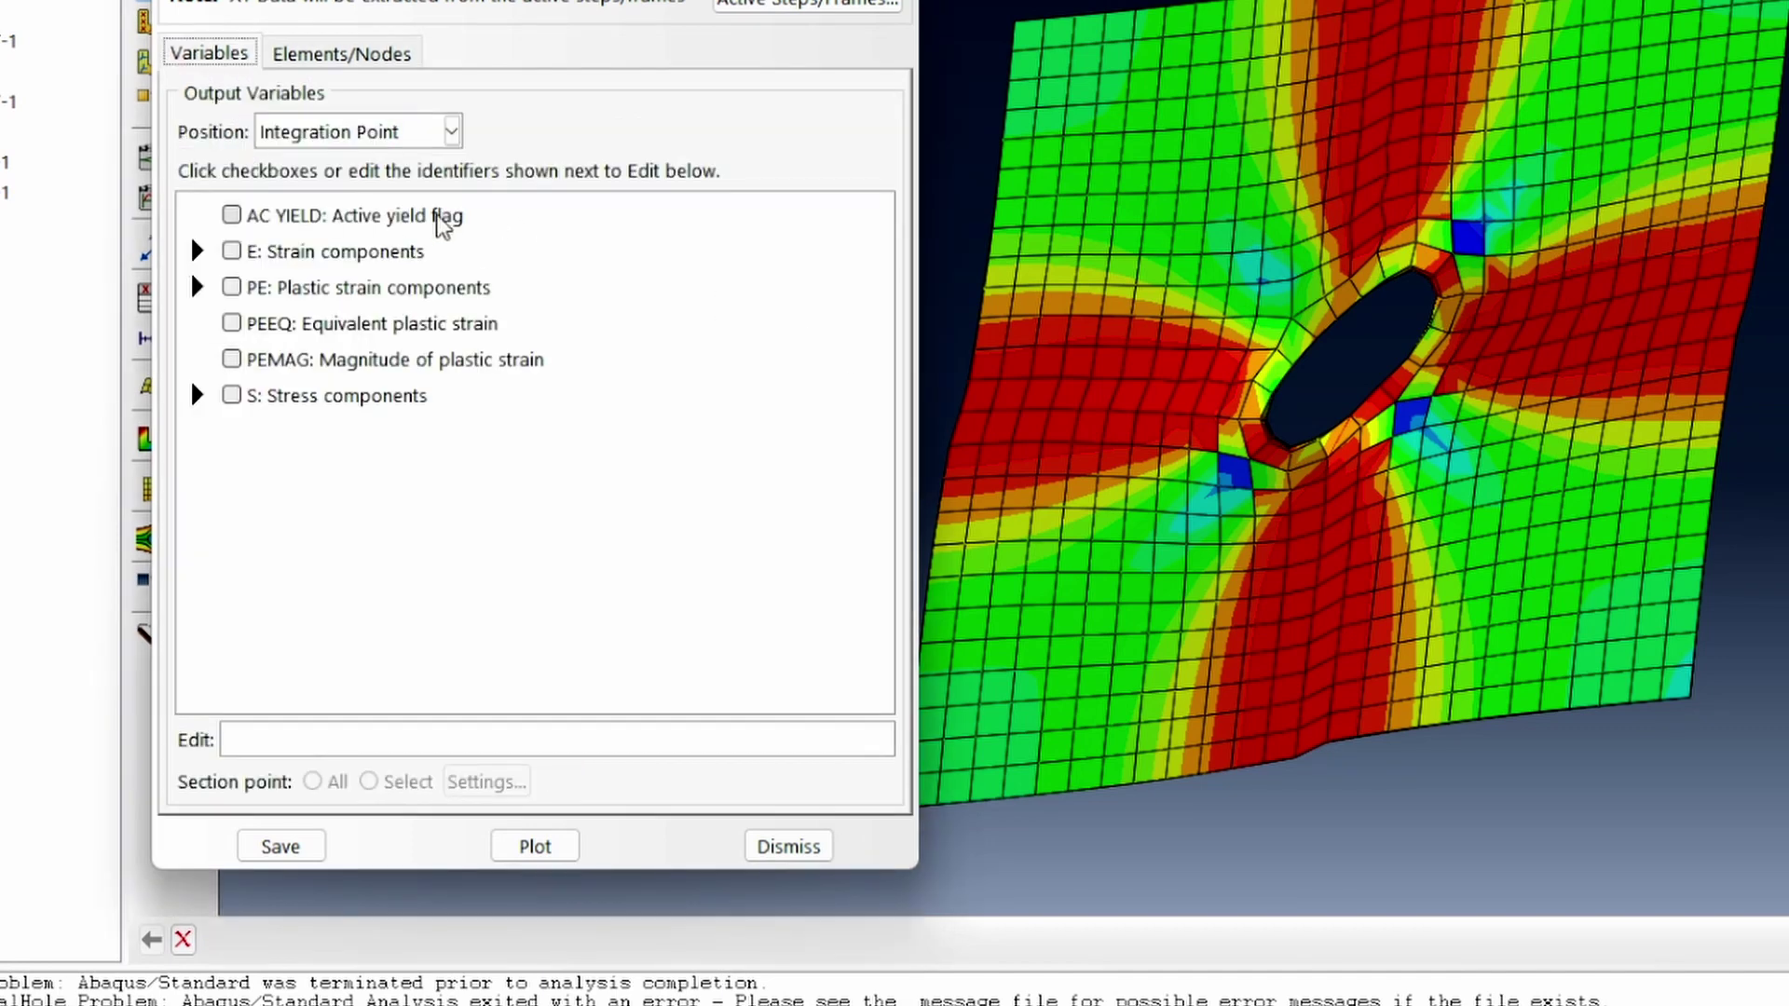
pyautogui.click(198, 250)
pyautogui.click(267, 493)
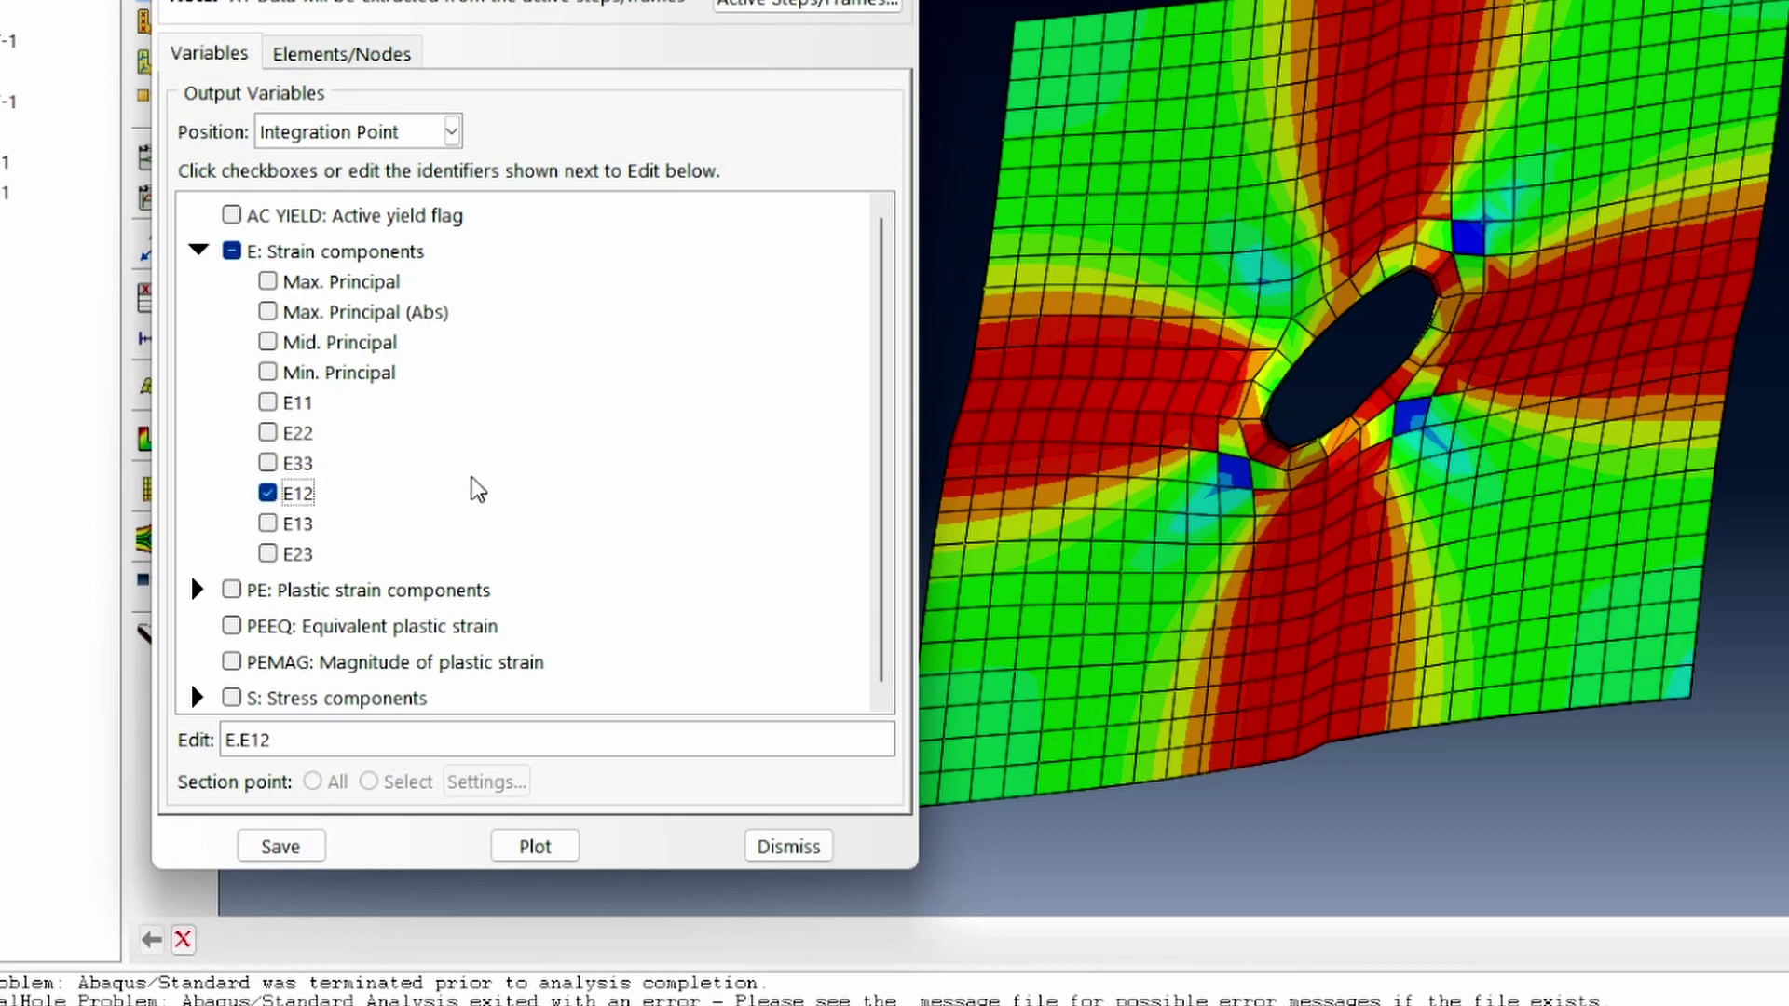
# Step: Add the S12 stress component to the output variables, plot it together with E12, and close the XY data dialog
pyautogui.click(197, 699)
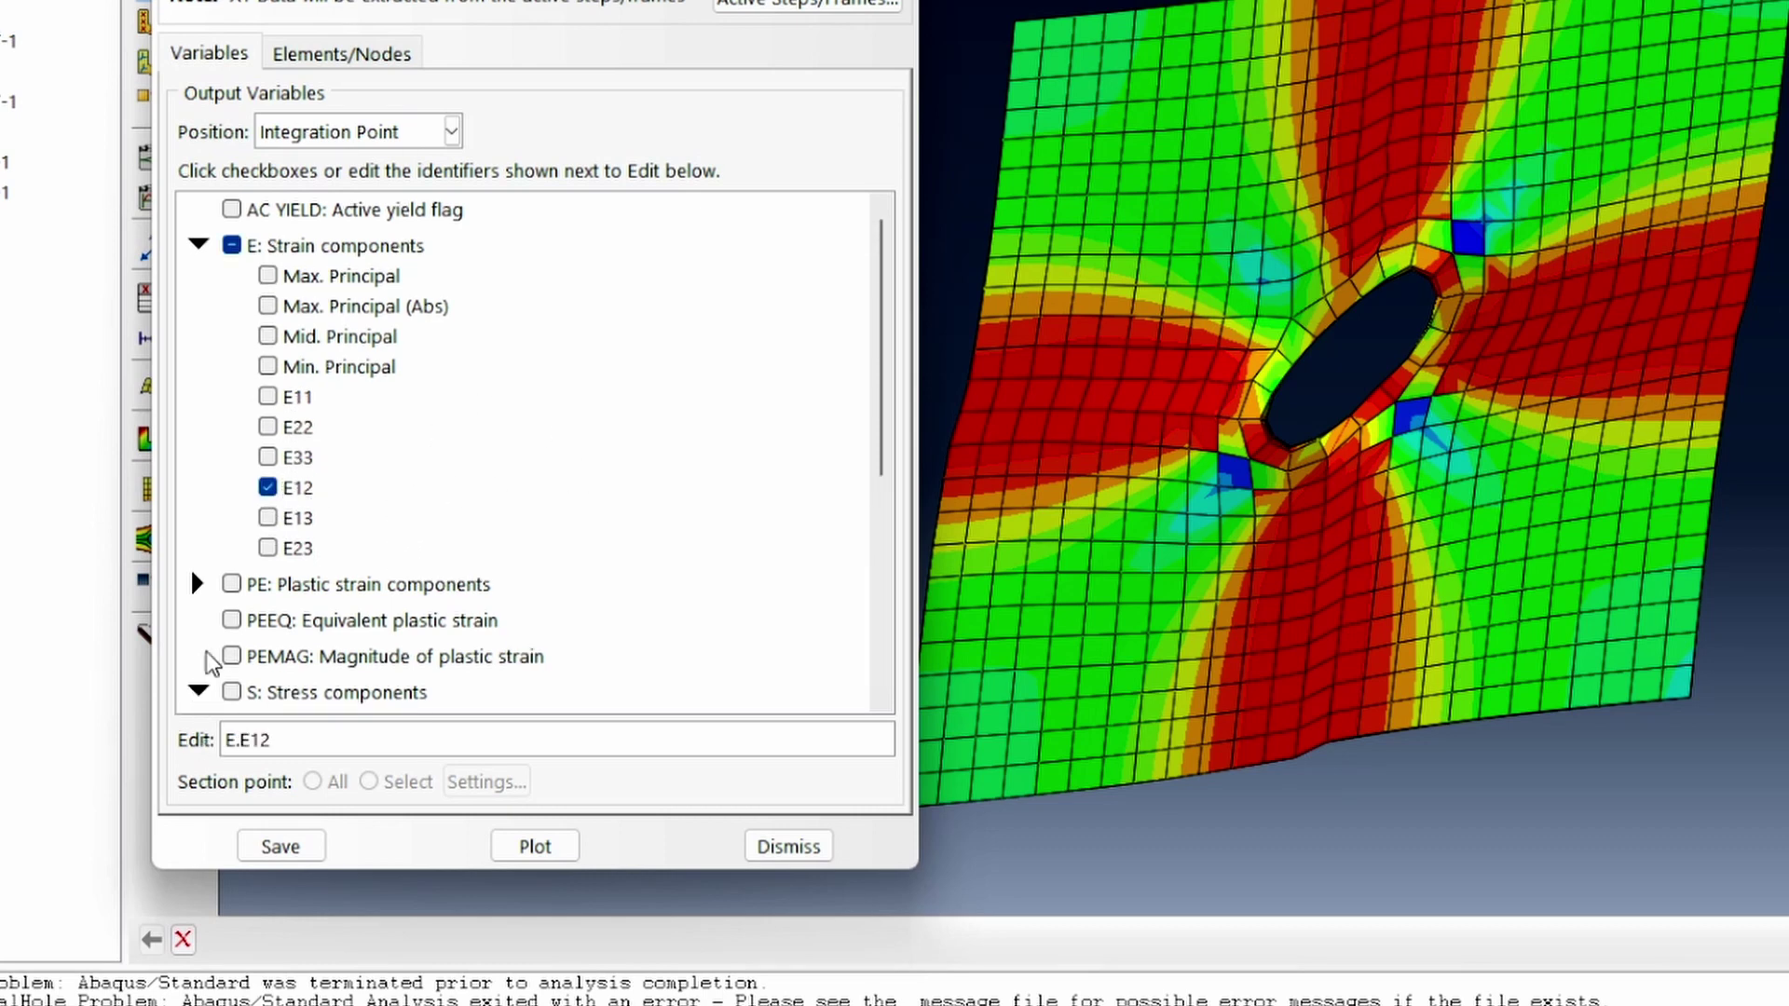
pyautogui.scroll(-5, 375, 540)
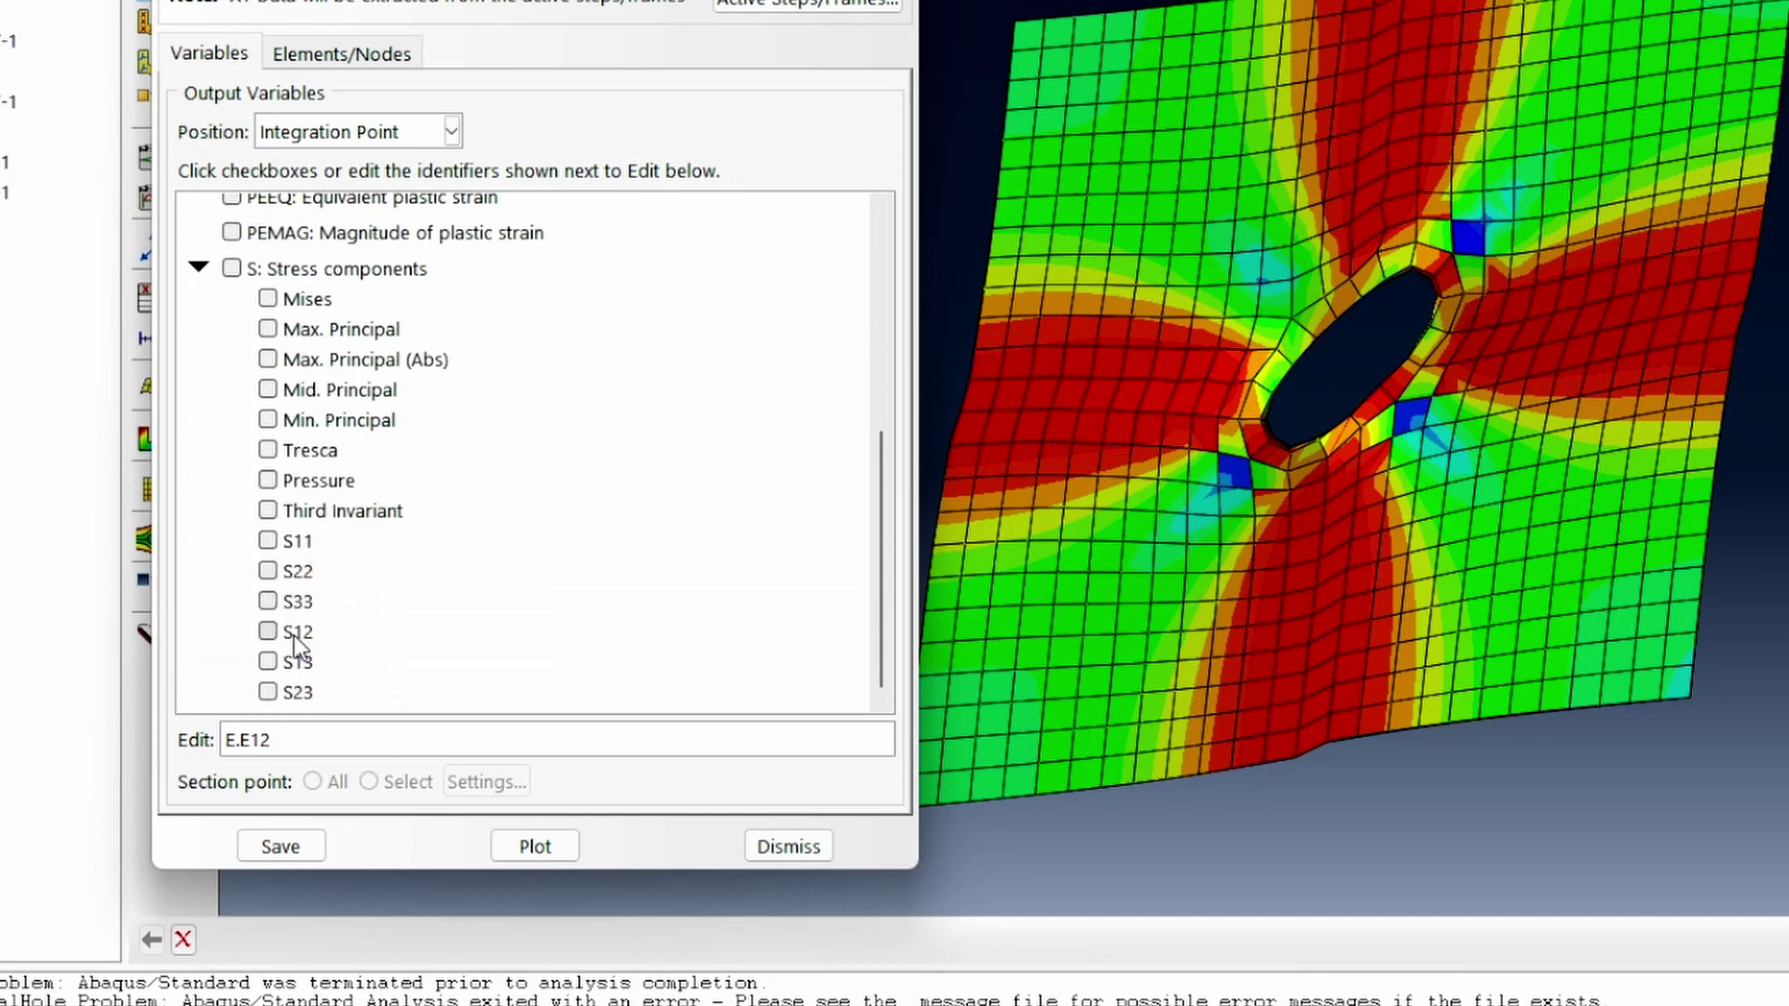
pyautogui.click(268, 632)
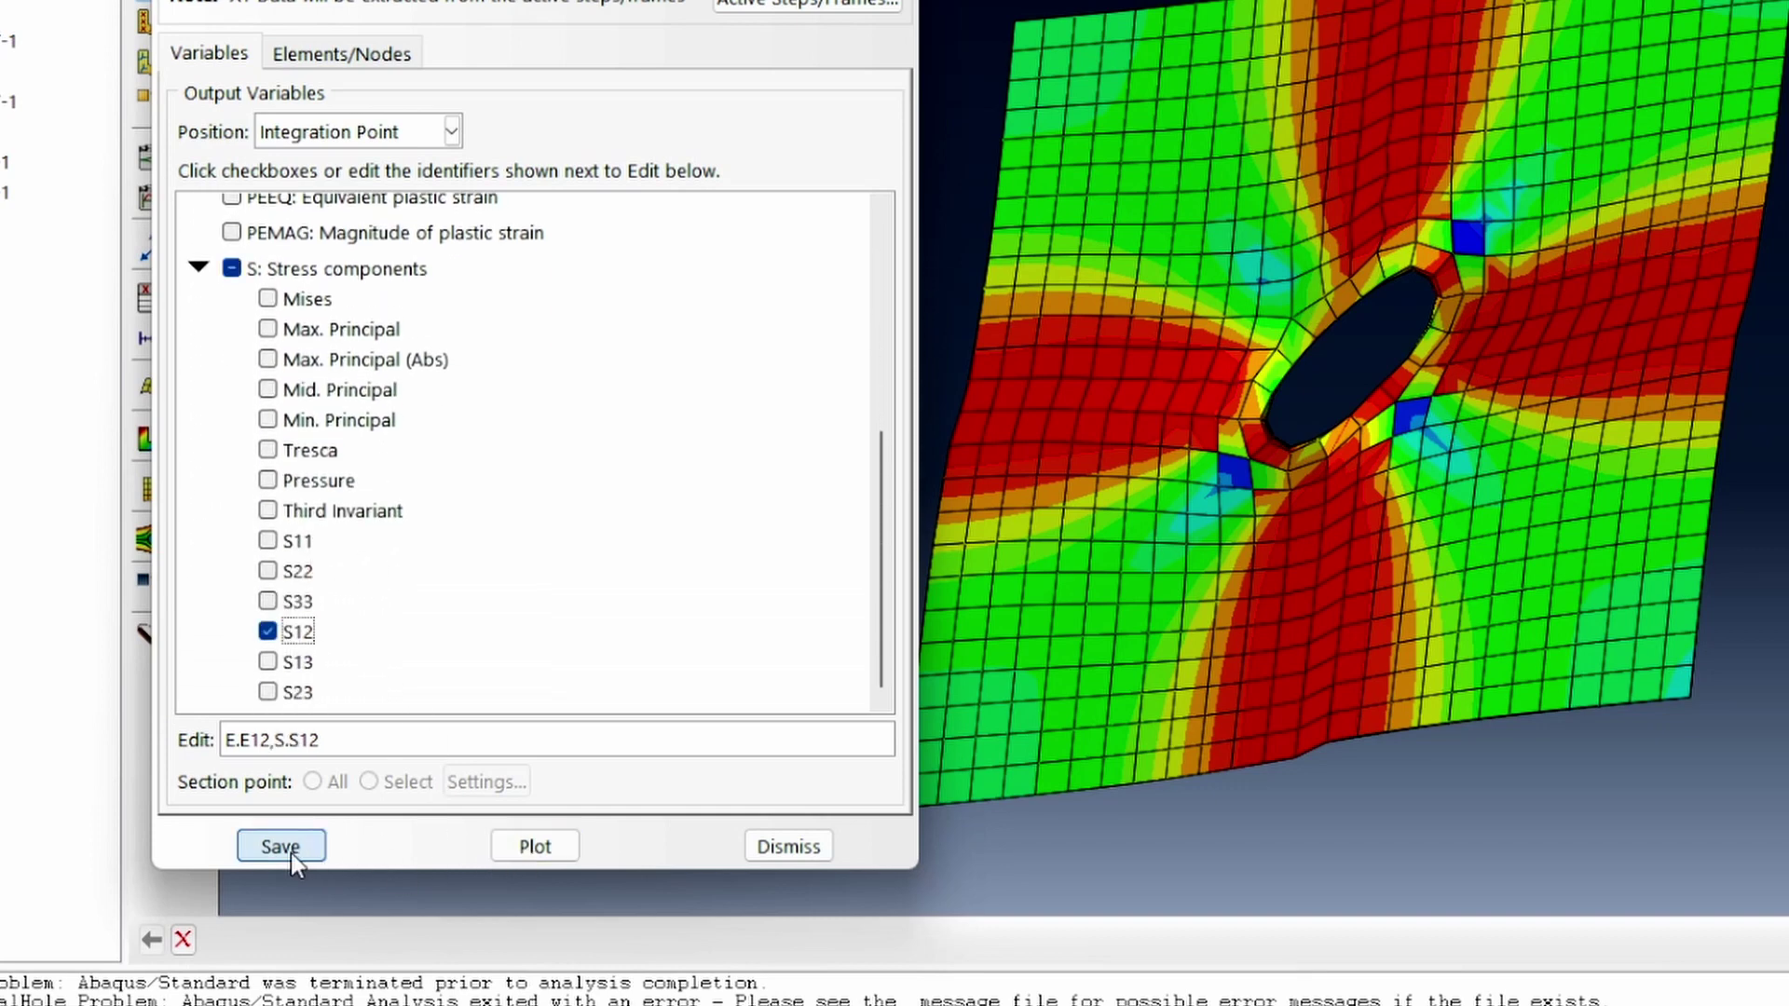
pyautogui.click(535, 846)
pyautogui.click(764, 845)
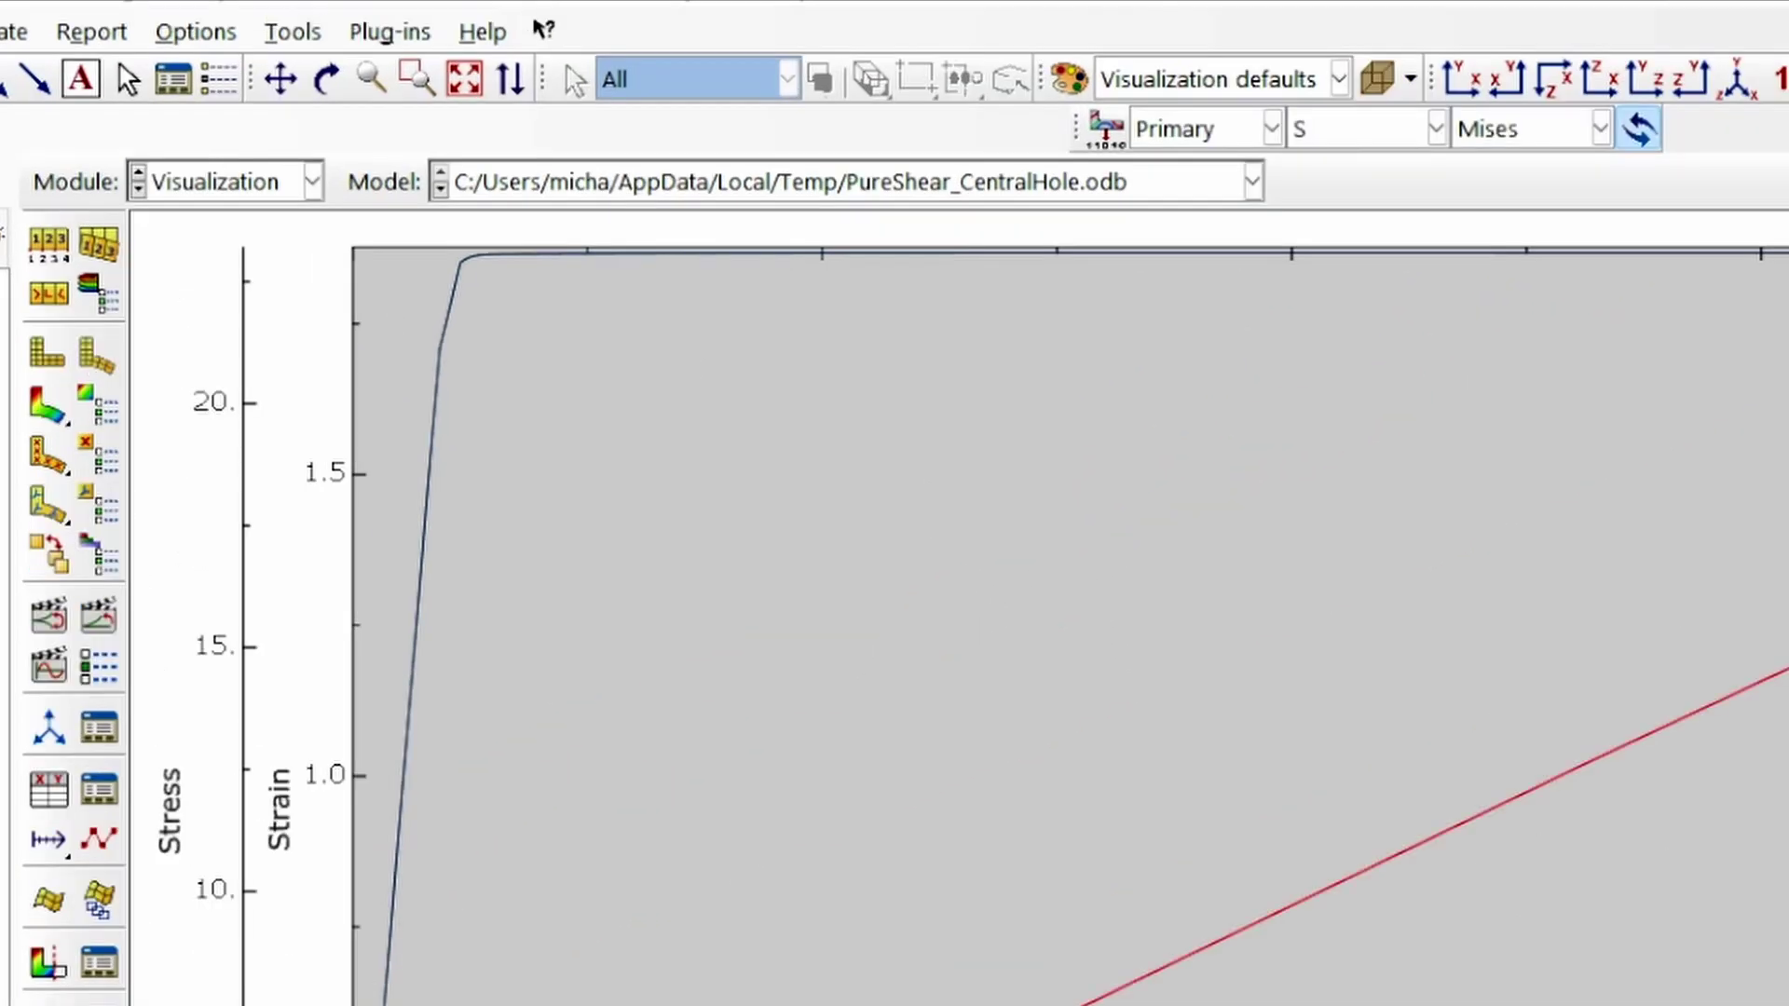
# Step: Transfer the XY data of the current XY plot from Abaqus/CAE to Excel with the Excel Utilities plug-in
pyautogui.click(392, 32)
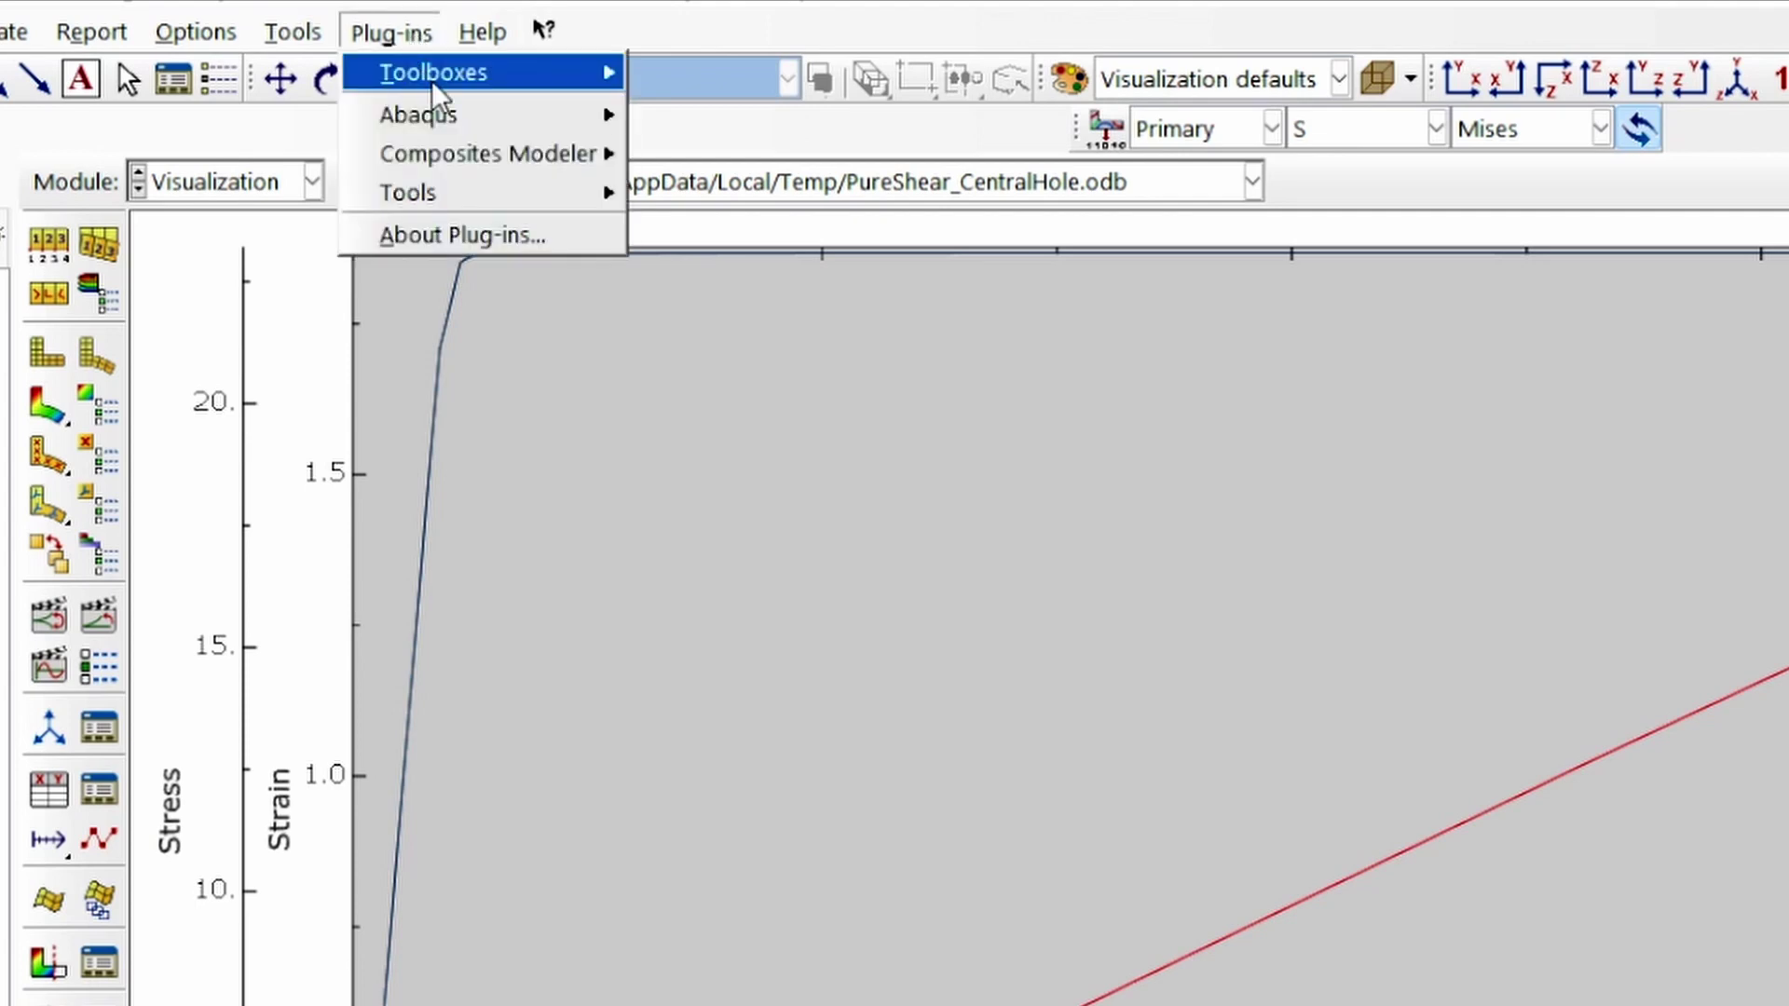
pyautogui.moveTo(293, 32)
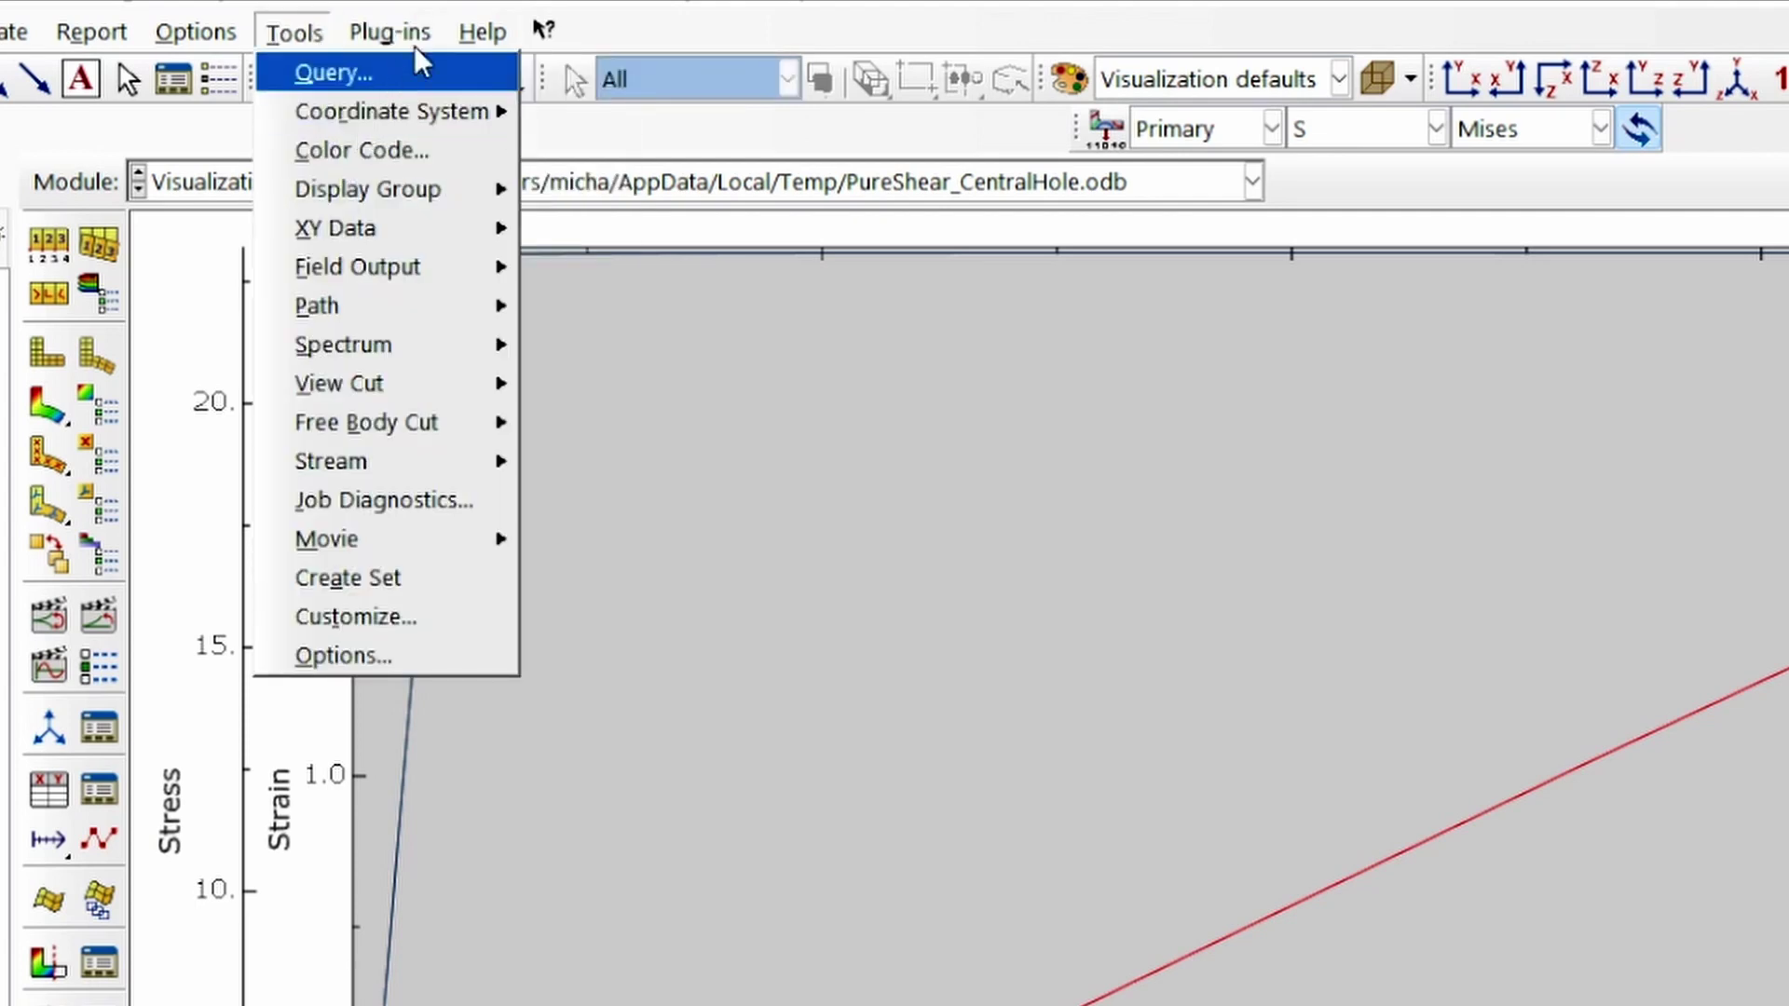
pyautogui.moveTo(410, 34)
pyautogui.moveTo(466, 196)
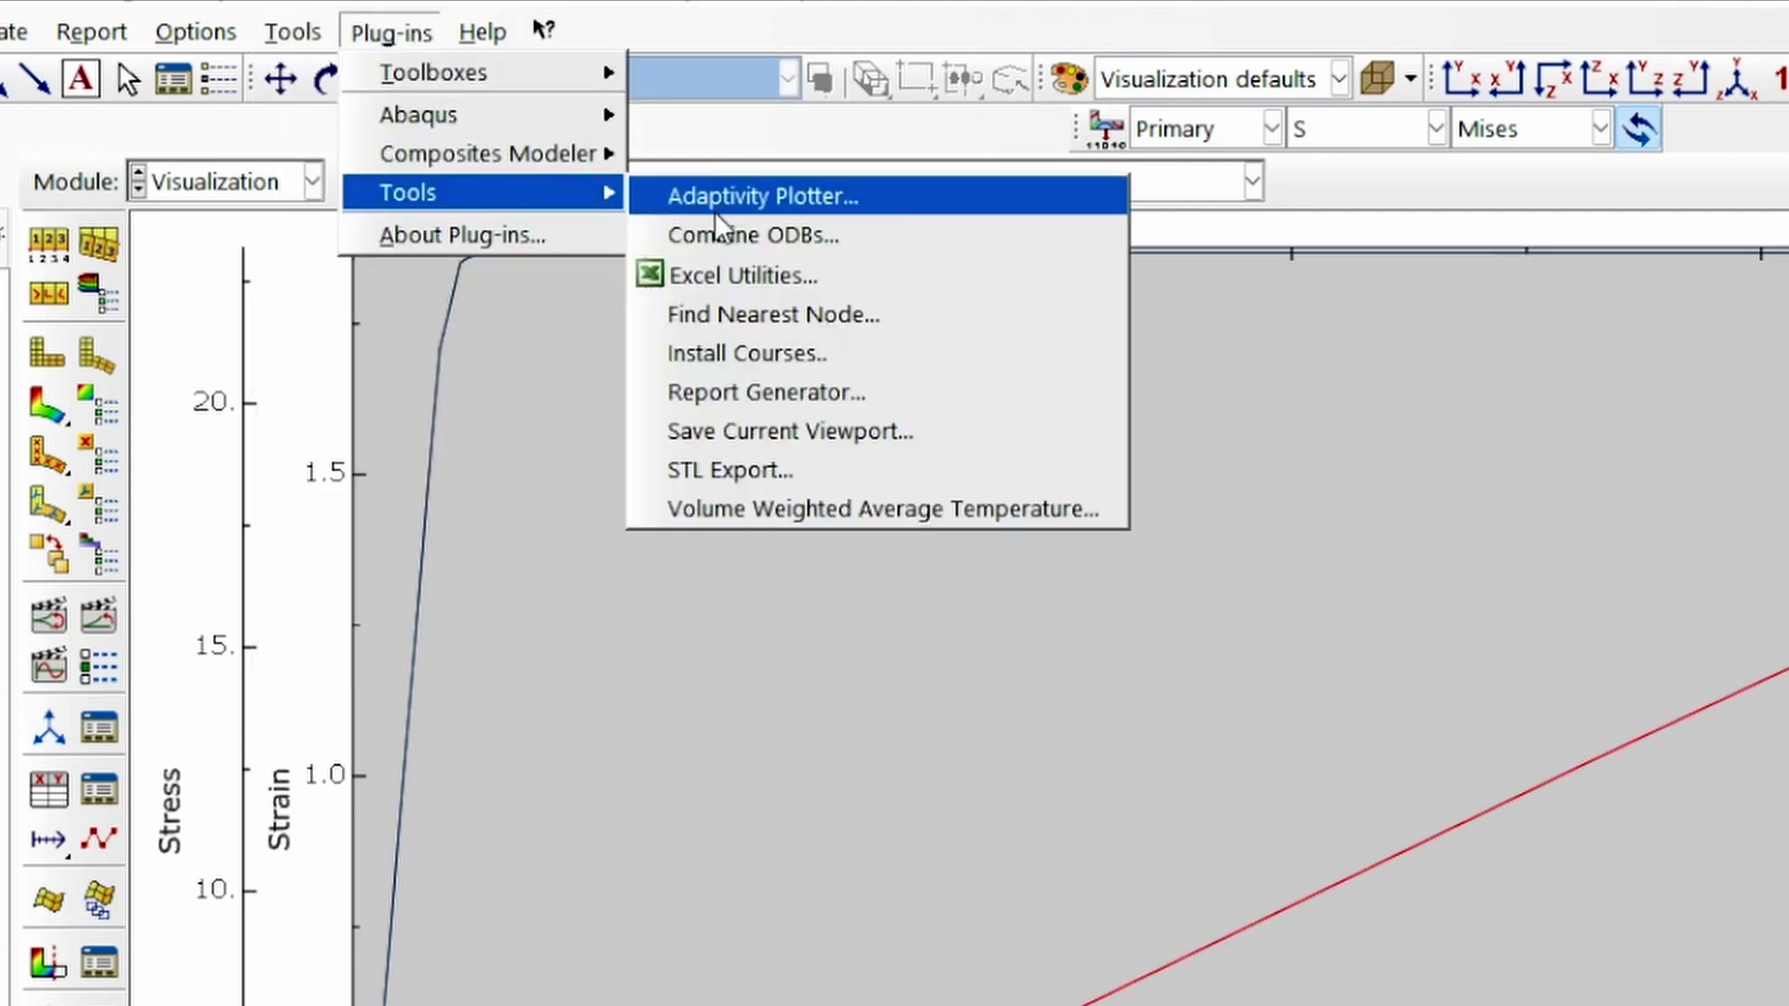
pyautogui.click(759, 277)
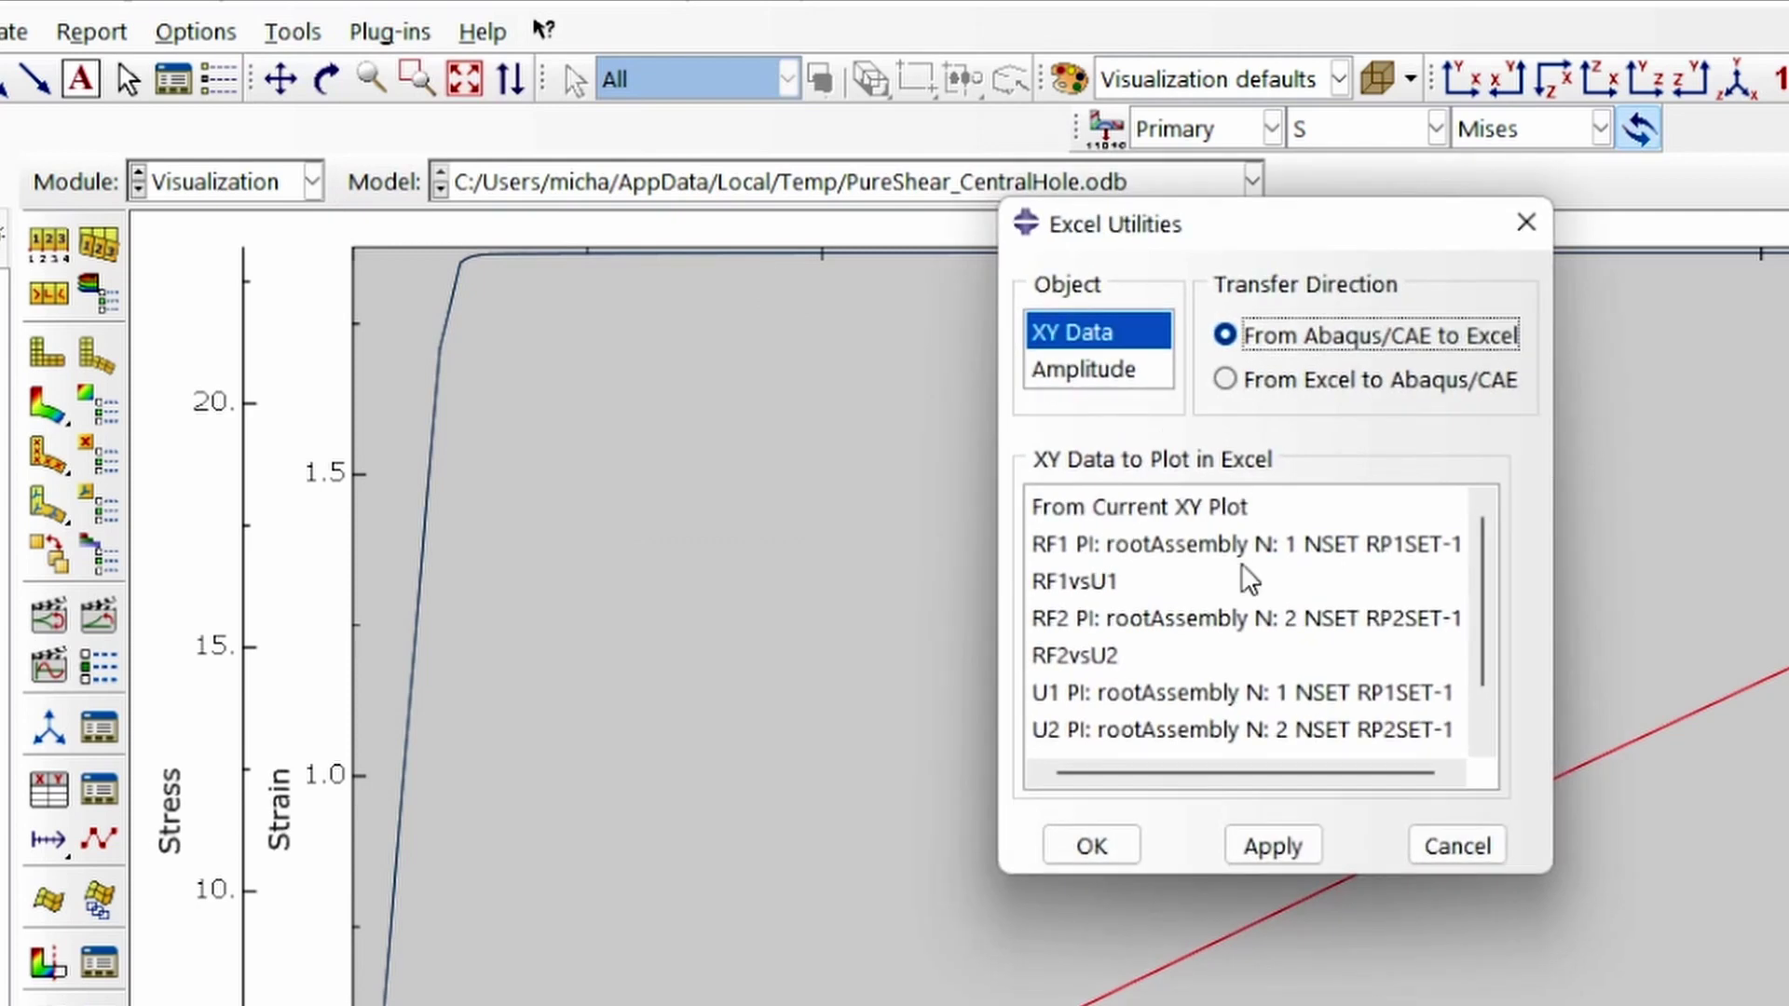
pyautogui.click(1155, 511)
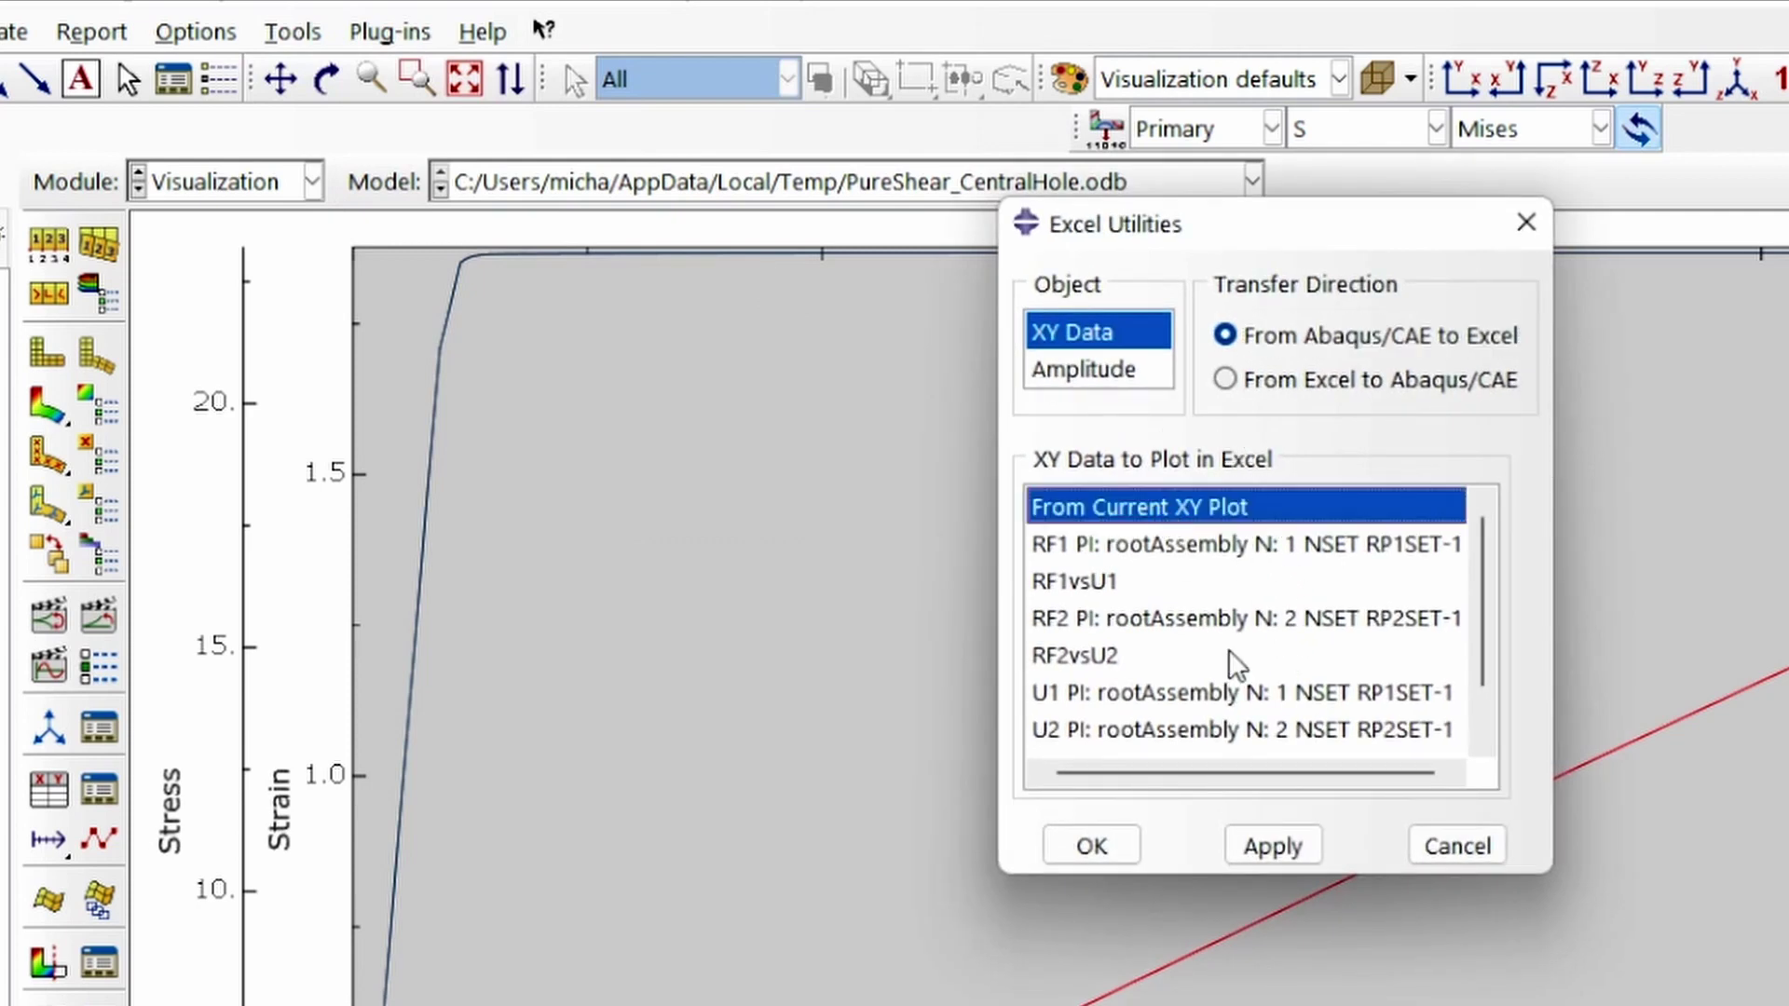
pyautogui.click(1092, 846)
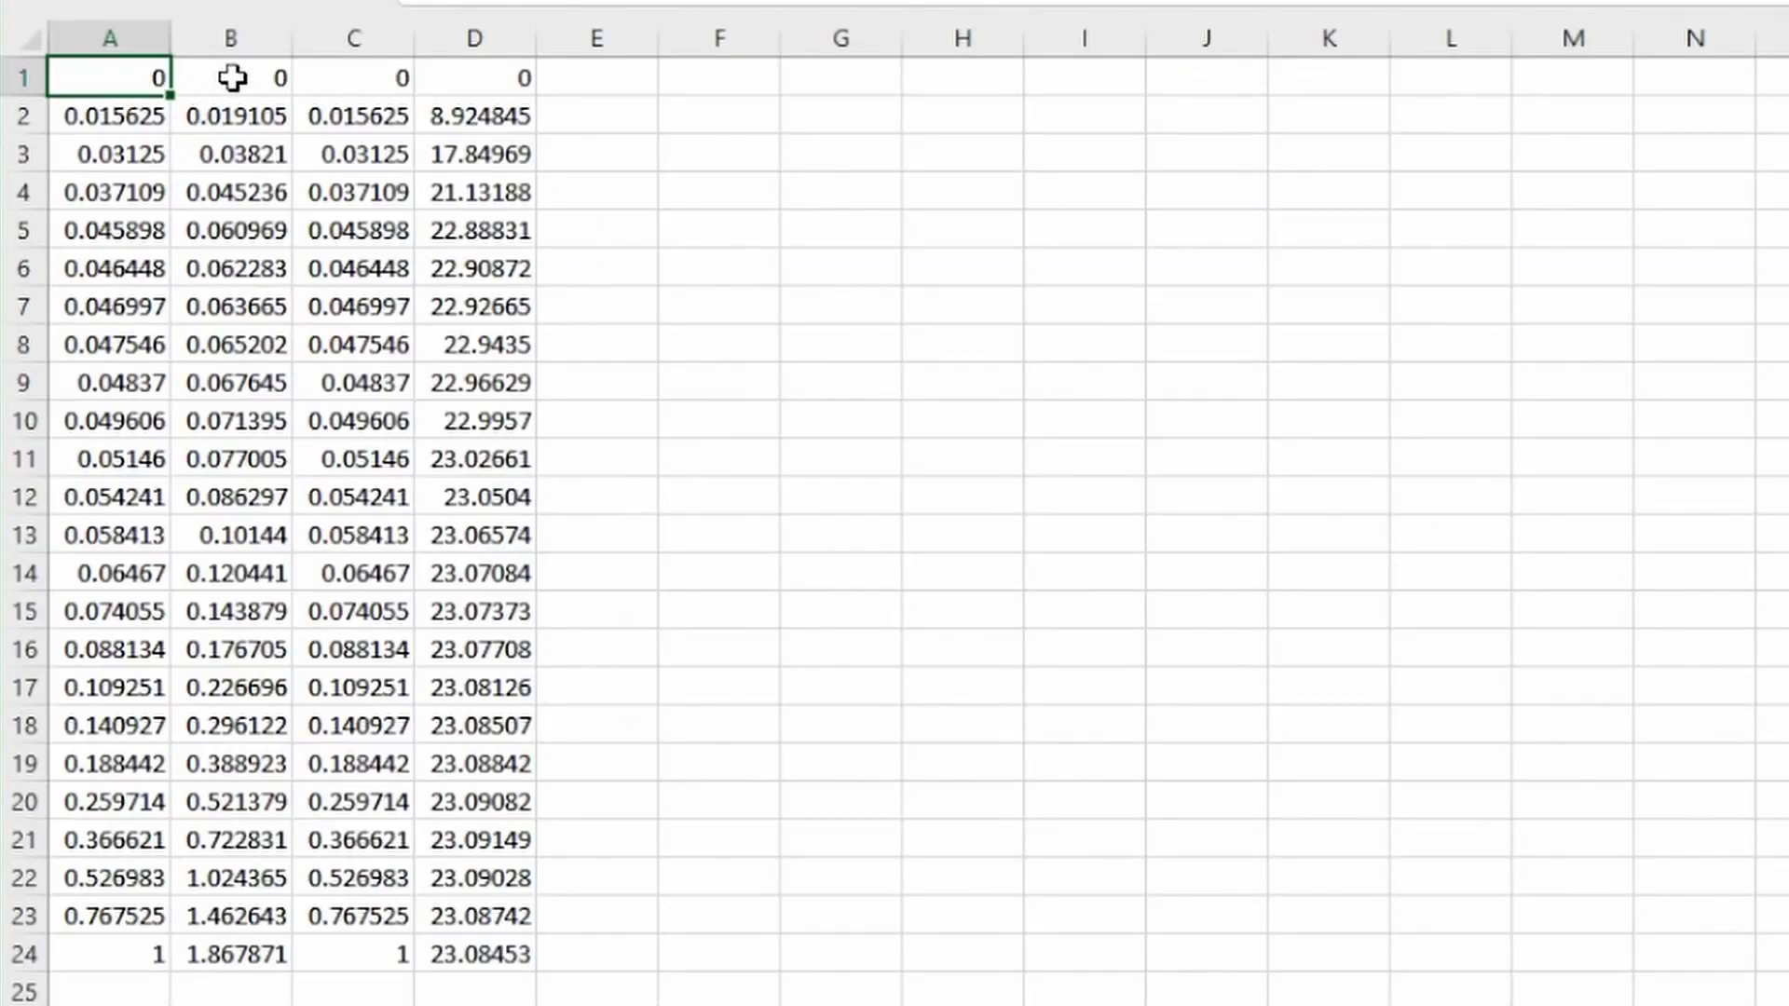
# Step: Copy the strain values in B1:B24 of the exported sheet into the E12 column of the localized shear worksheet
pyautogui.moveTo(232, 75); pyautogui.dragTo(252, 946)
pyautogui.hotkey('ctrl', 'c')
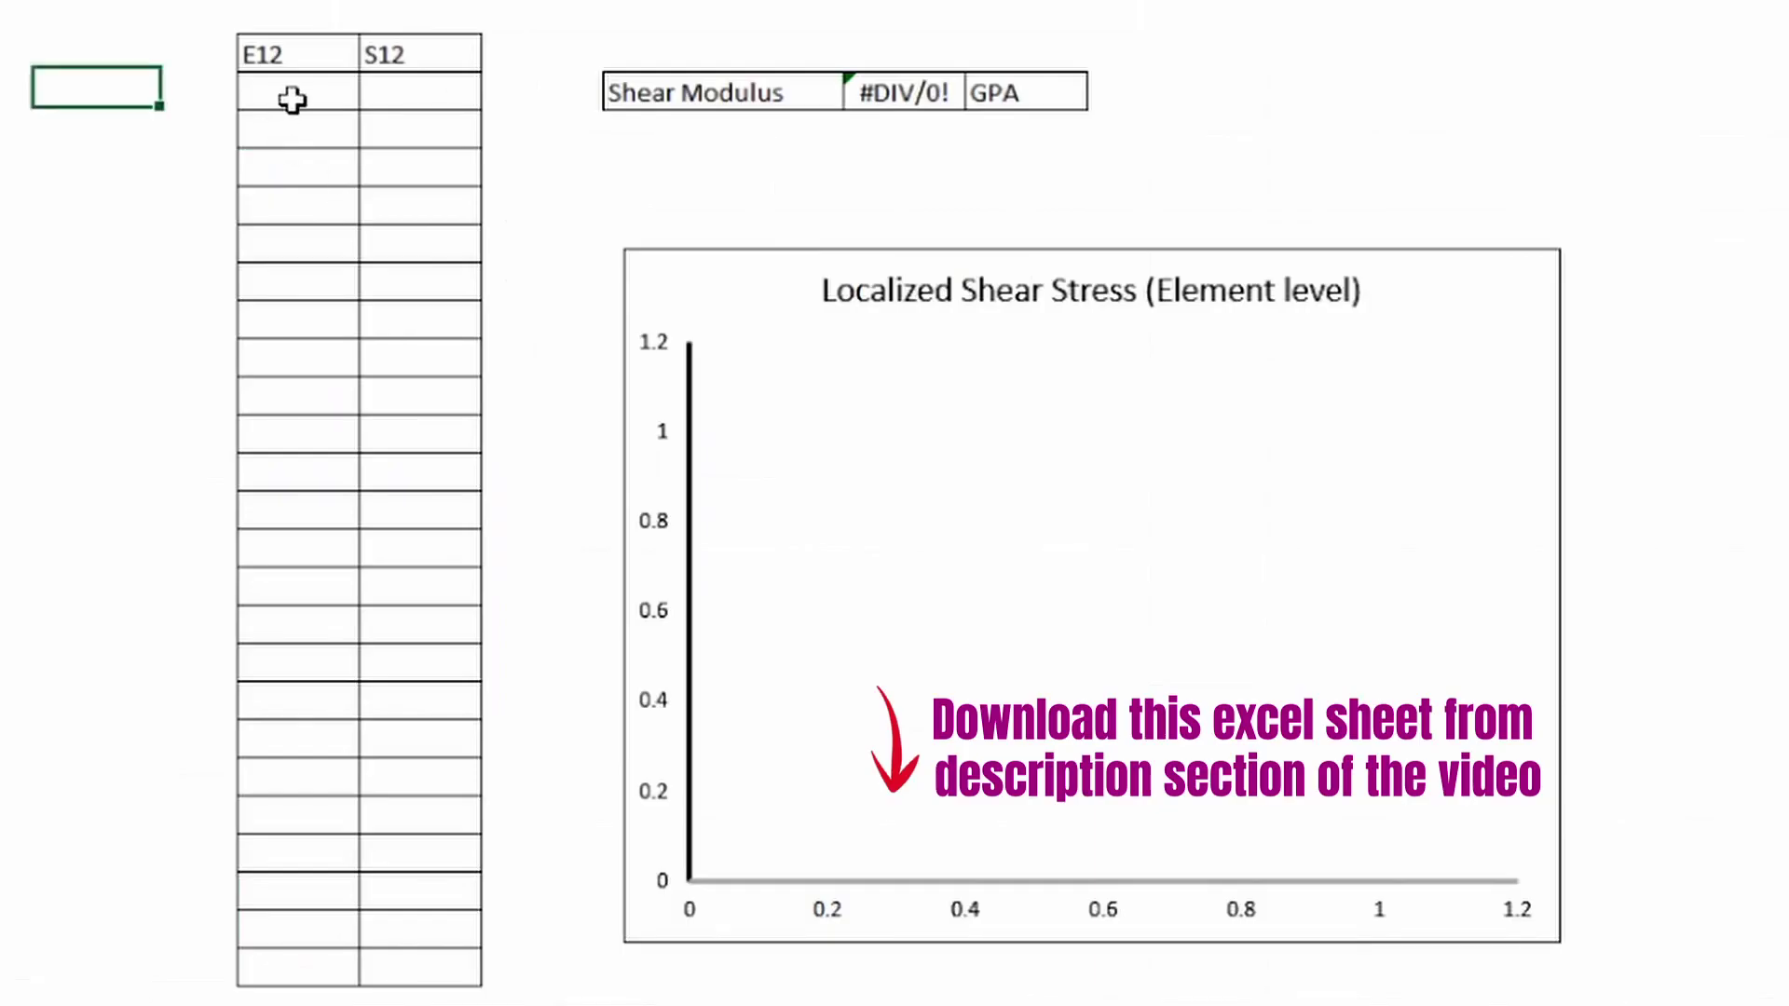
pyautogui.click(292, 100)
pyautogui.hotkey('ctrl', 'v')
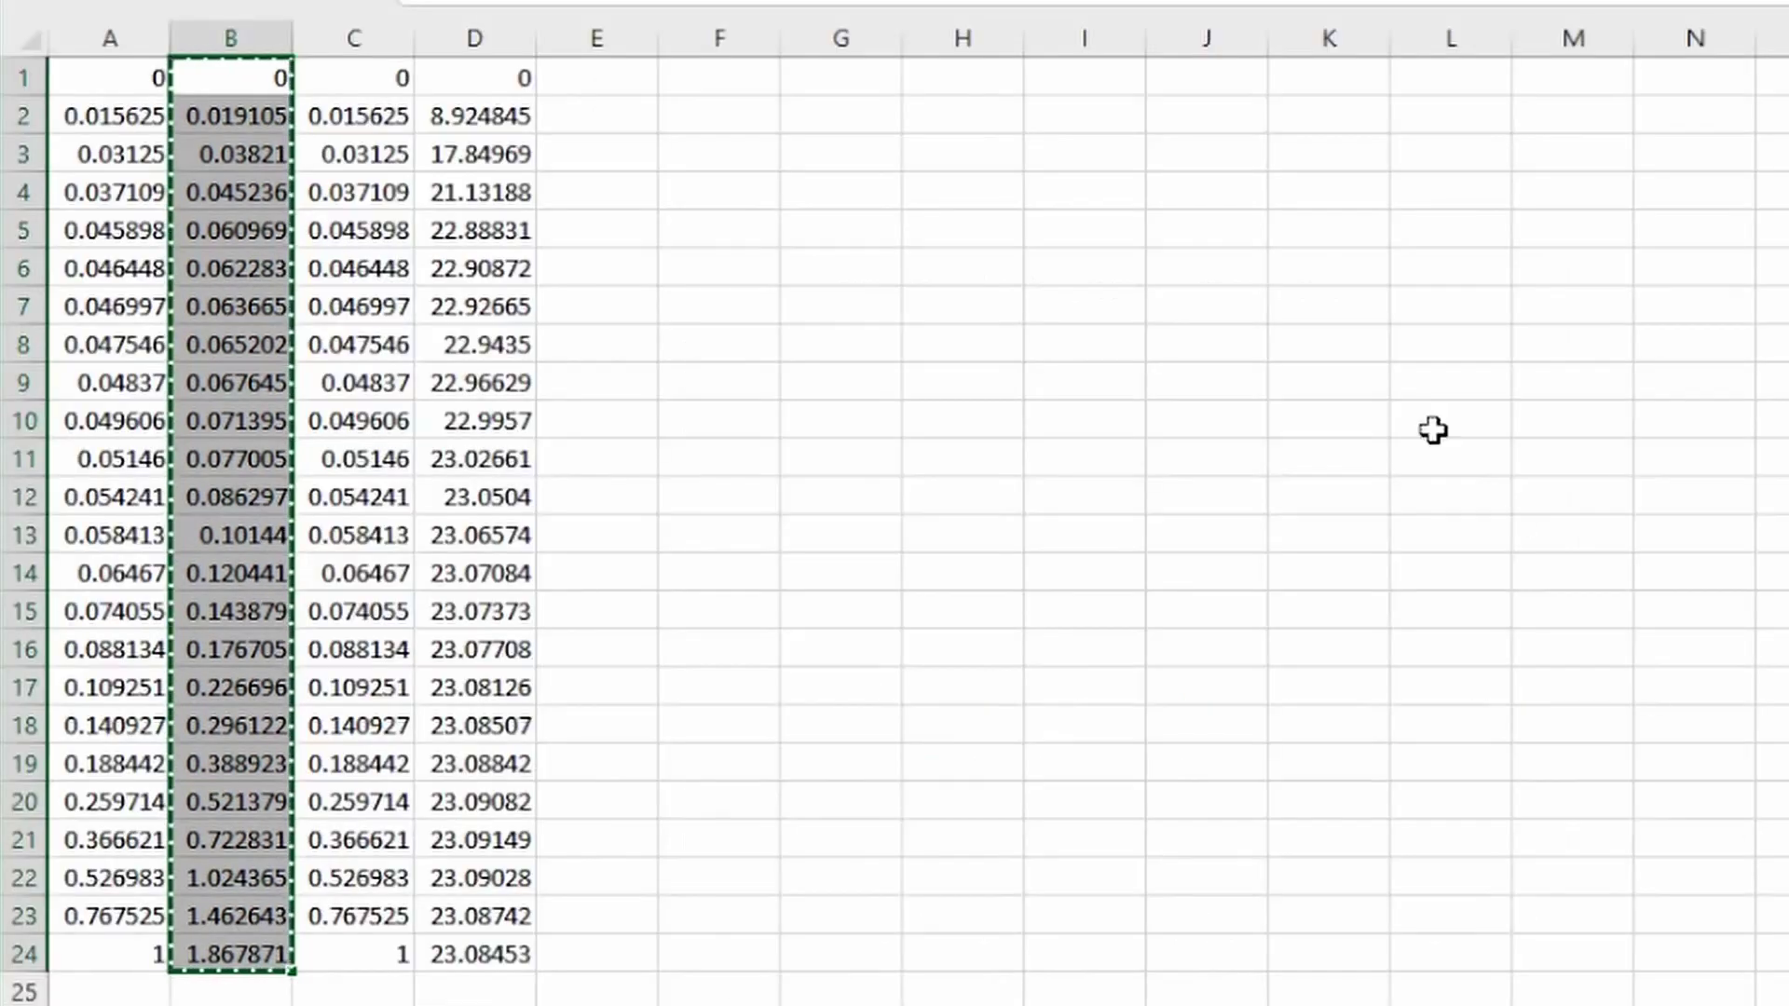
# Step: Copy the stress values in D1:D24 of the exported sheet into the S12 column of the localized shear worksheet
pyautogui.click(485, 82)
pyautogui.moveTo(486, 82); pyautogui.dragTo(488, 947)
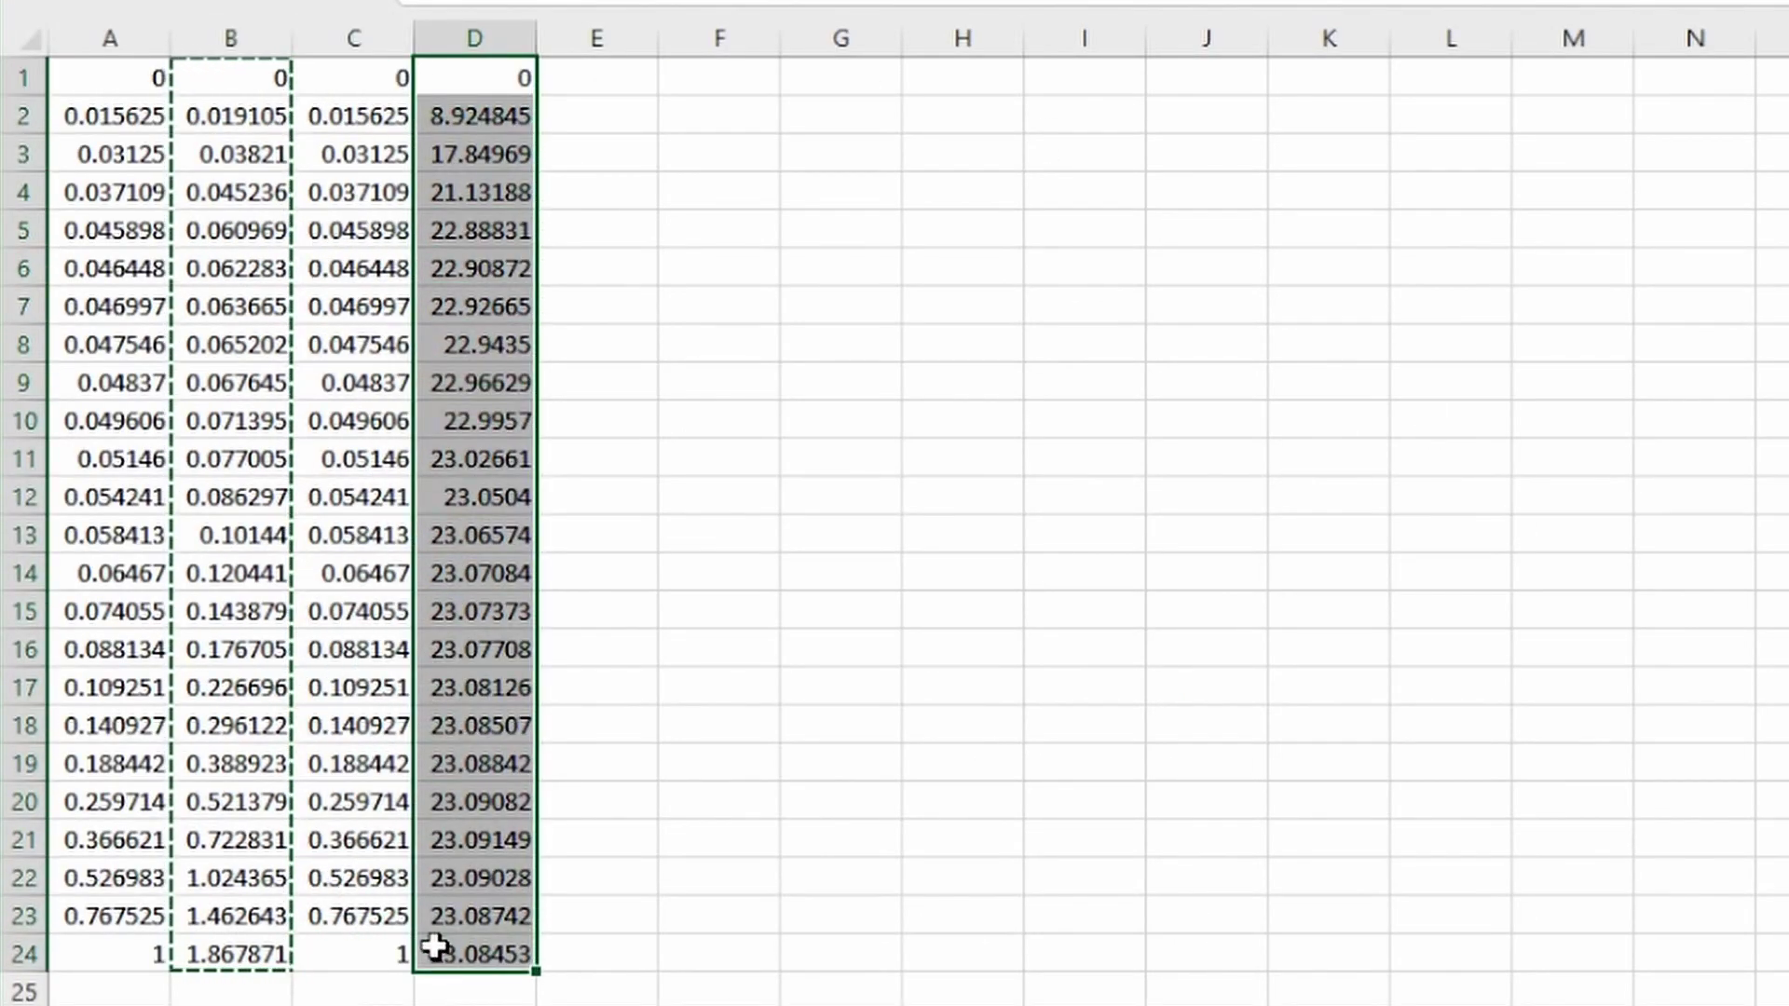
pyautogui.hotkey('ctrl', 'c')
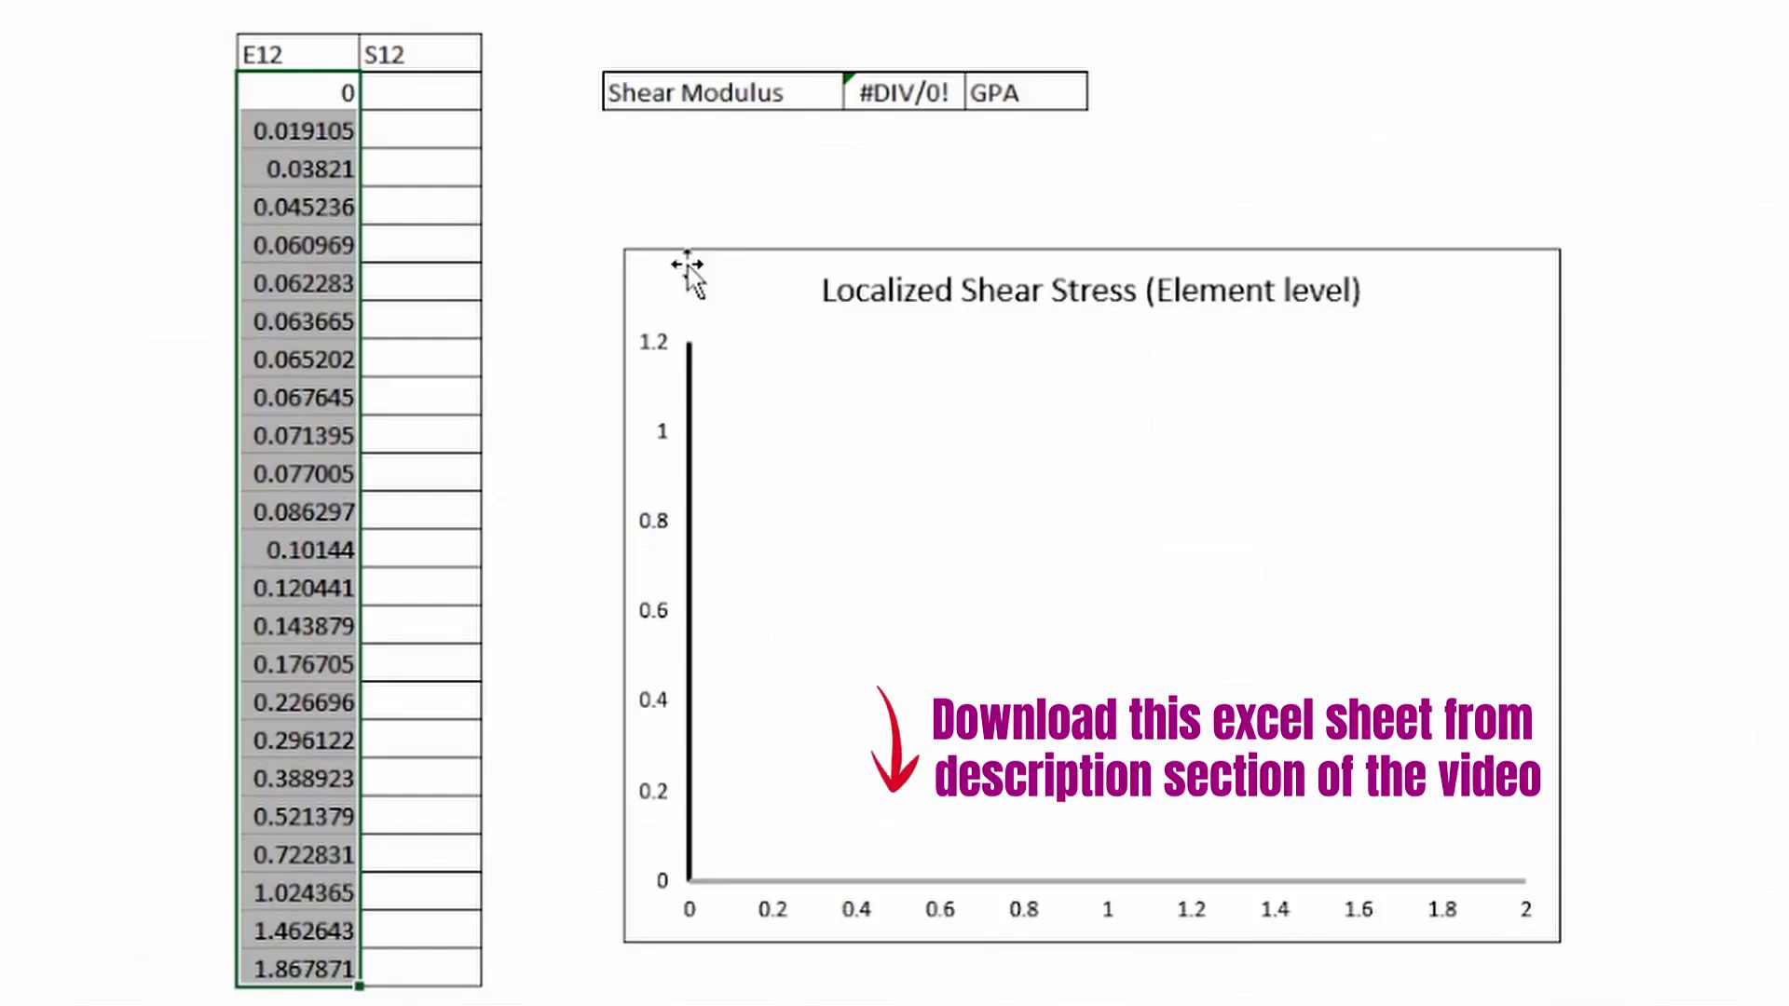
pyautogui.click(431, 94)
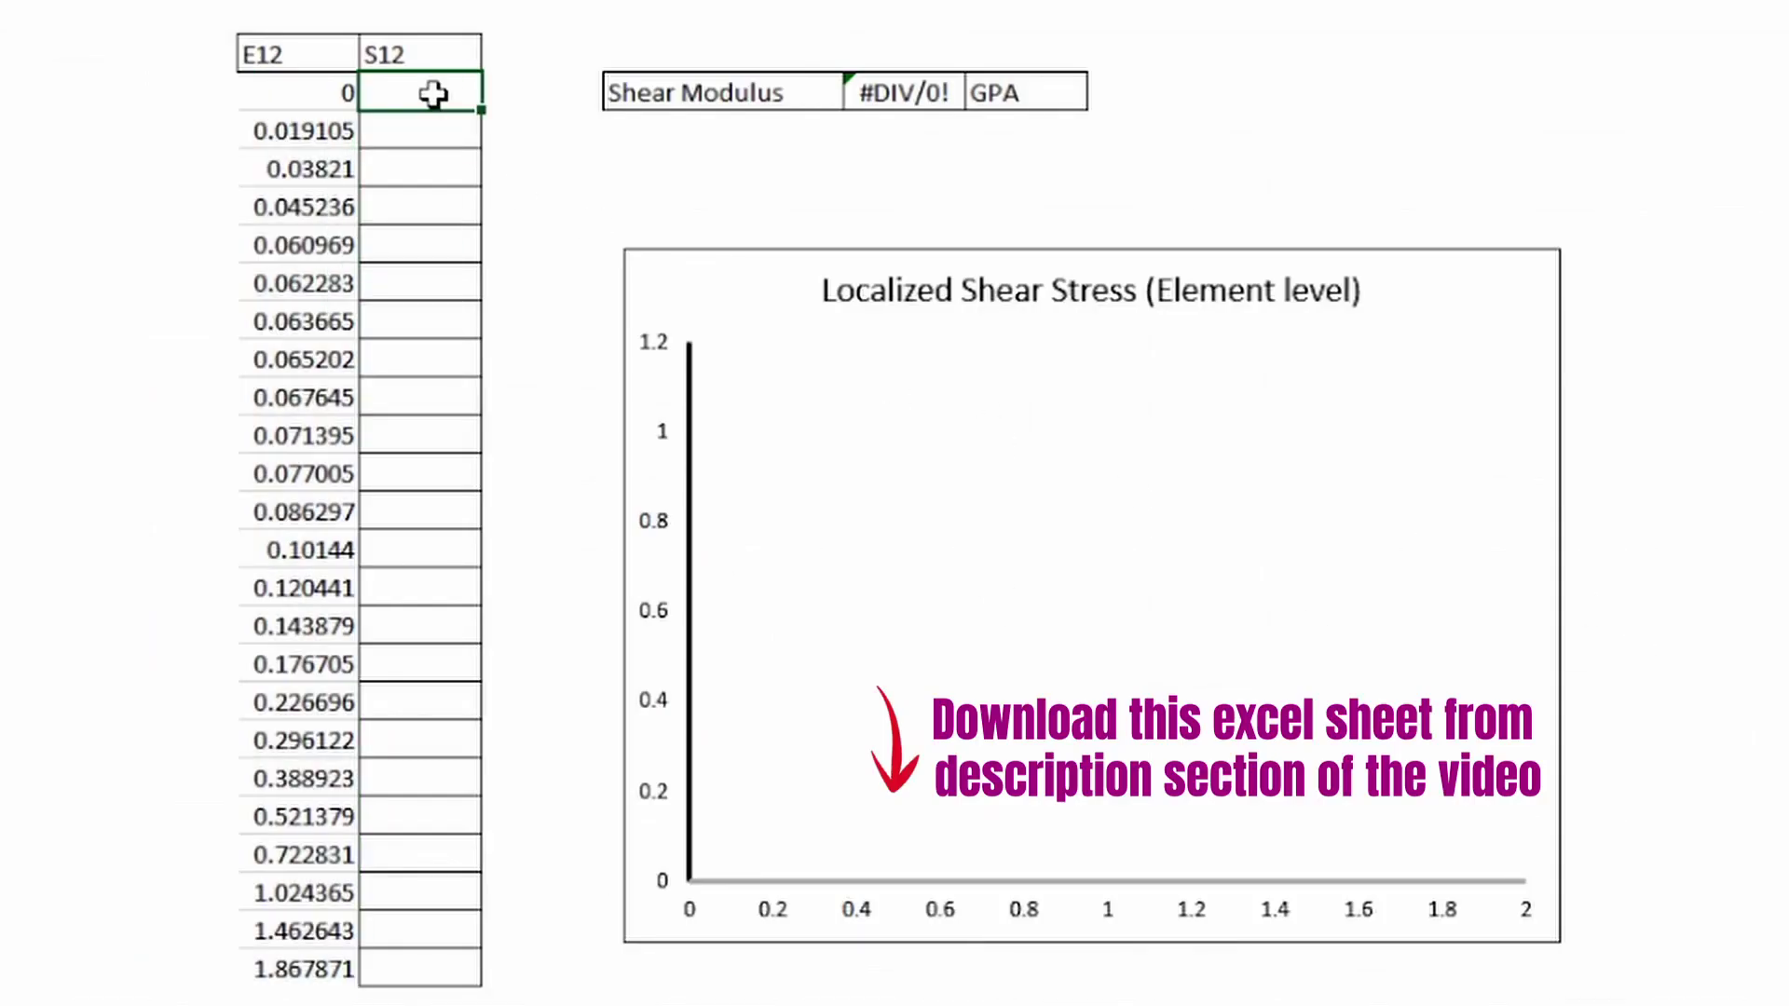
pyautogui.hotkey('ctrl', 'v')
pyautogui.click(1389, 396)
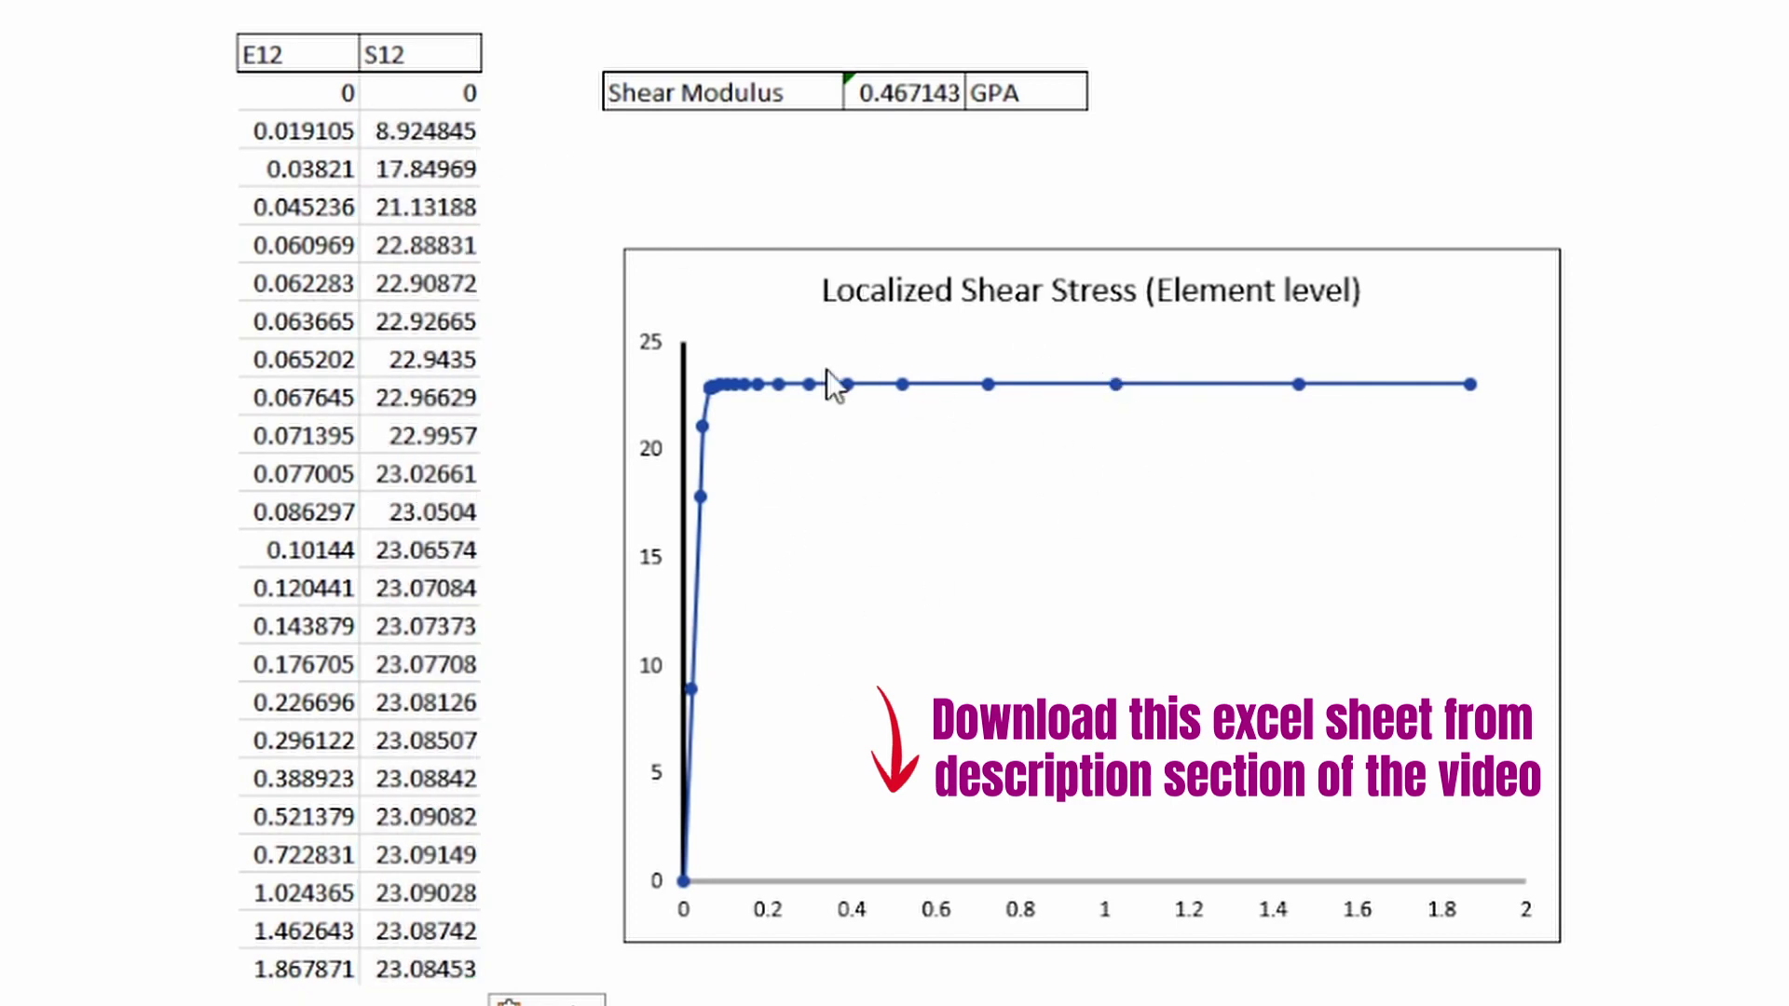
# Step: Check the element-level shear modulus calculated in the cell above the Localized Shear Stress chart
pyautogui.click(922, 85)
pyautogui.click(947, 151)
pyautogui.click(926, 90)
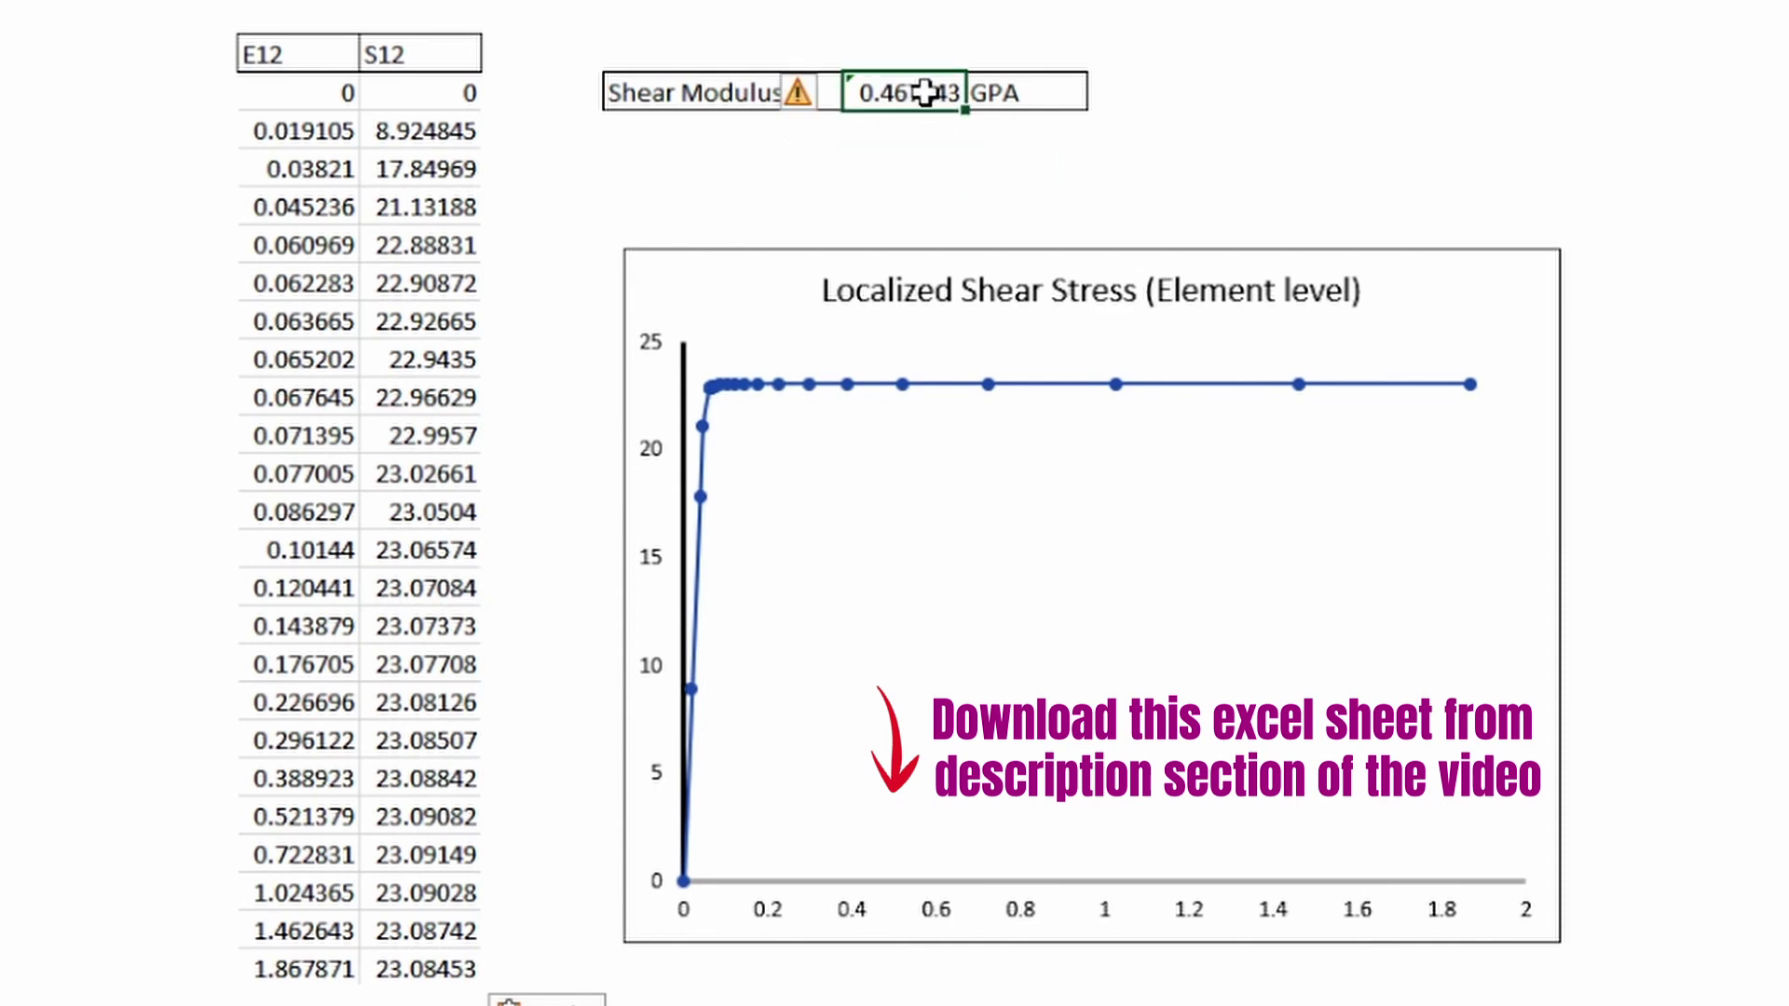